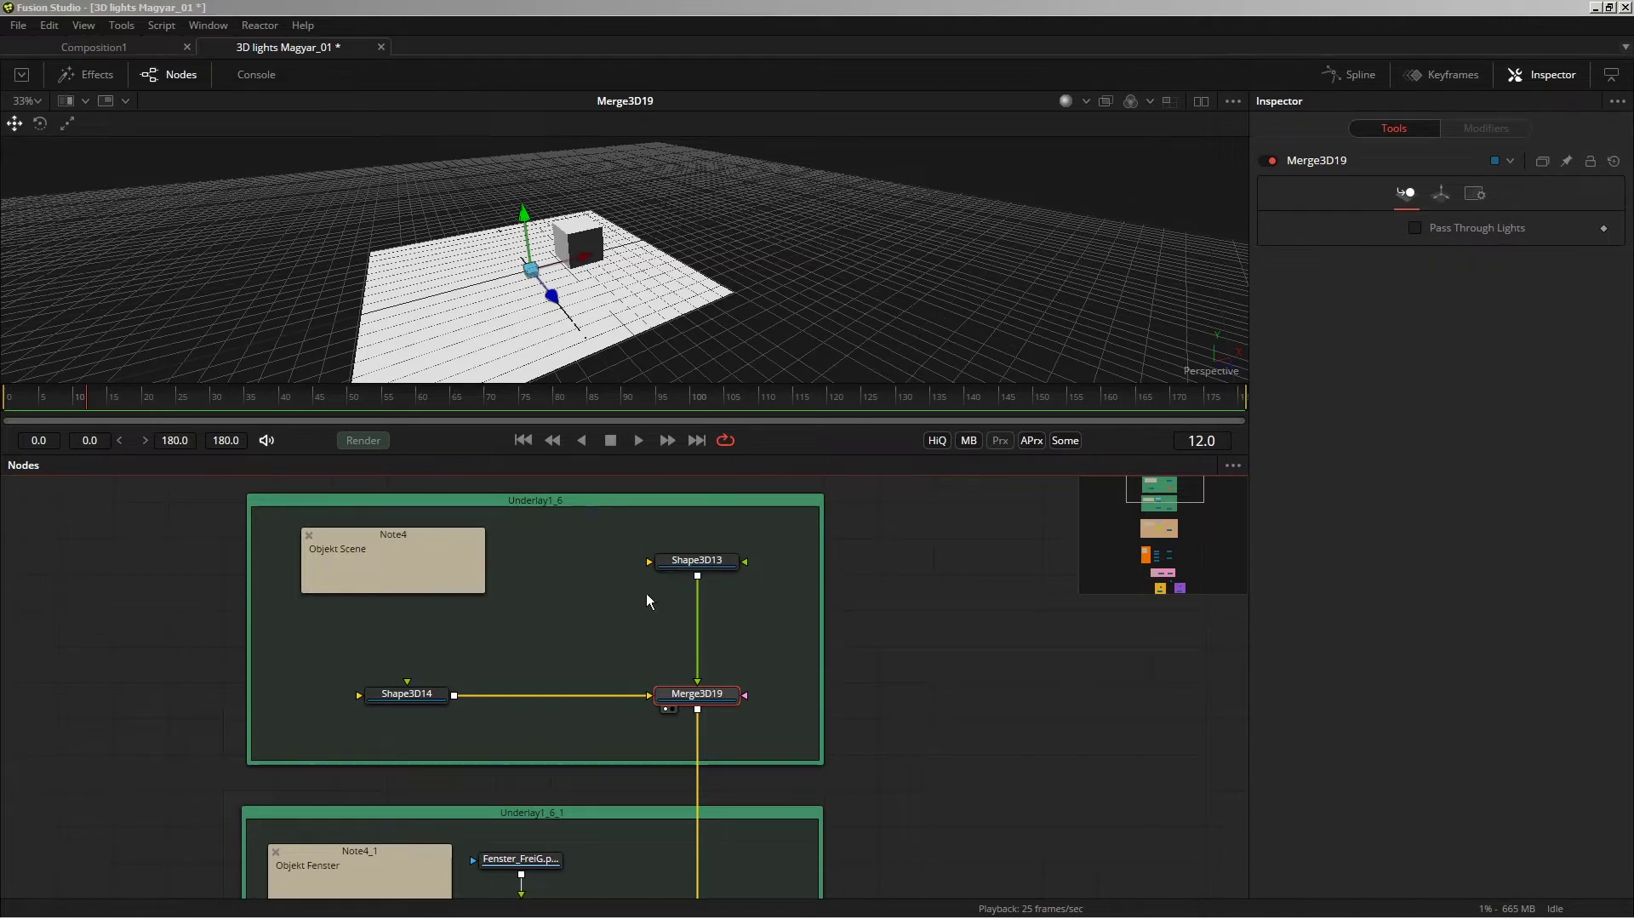
Inspect the ground plane Shape3D14, then view the cube alone and the merged plane and cube.
{"action": "scroll", "coordinate": [510, 700], "scroll_direction": "down", "scroll_amount": 5}
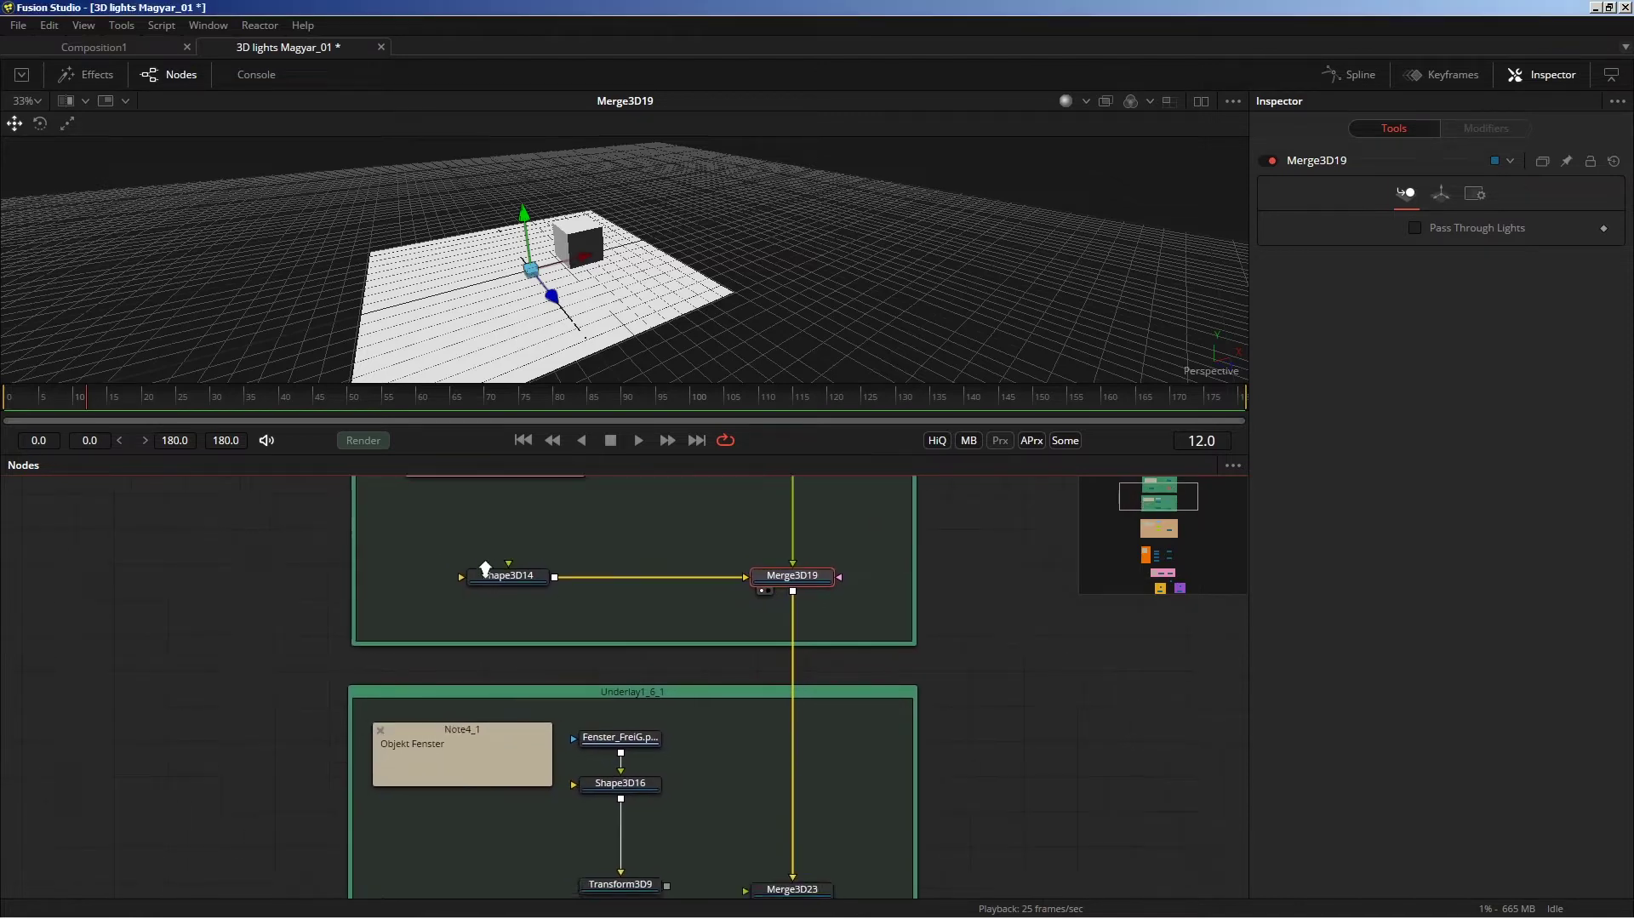
{"action": "scroll", "coordinate": [486, 724], "scroll_direction": "down", "scroll_amount": 10}
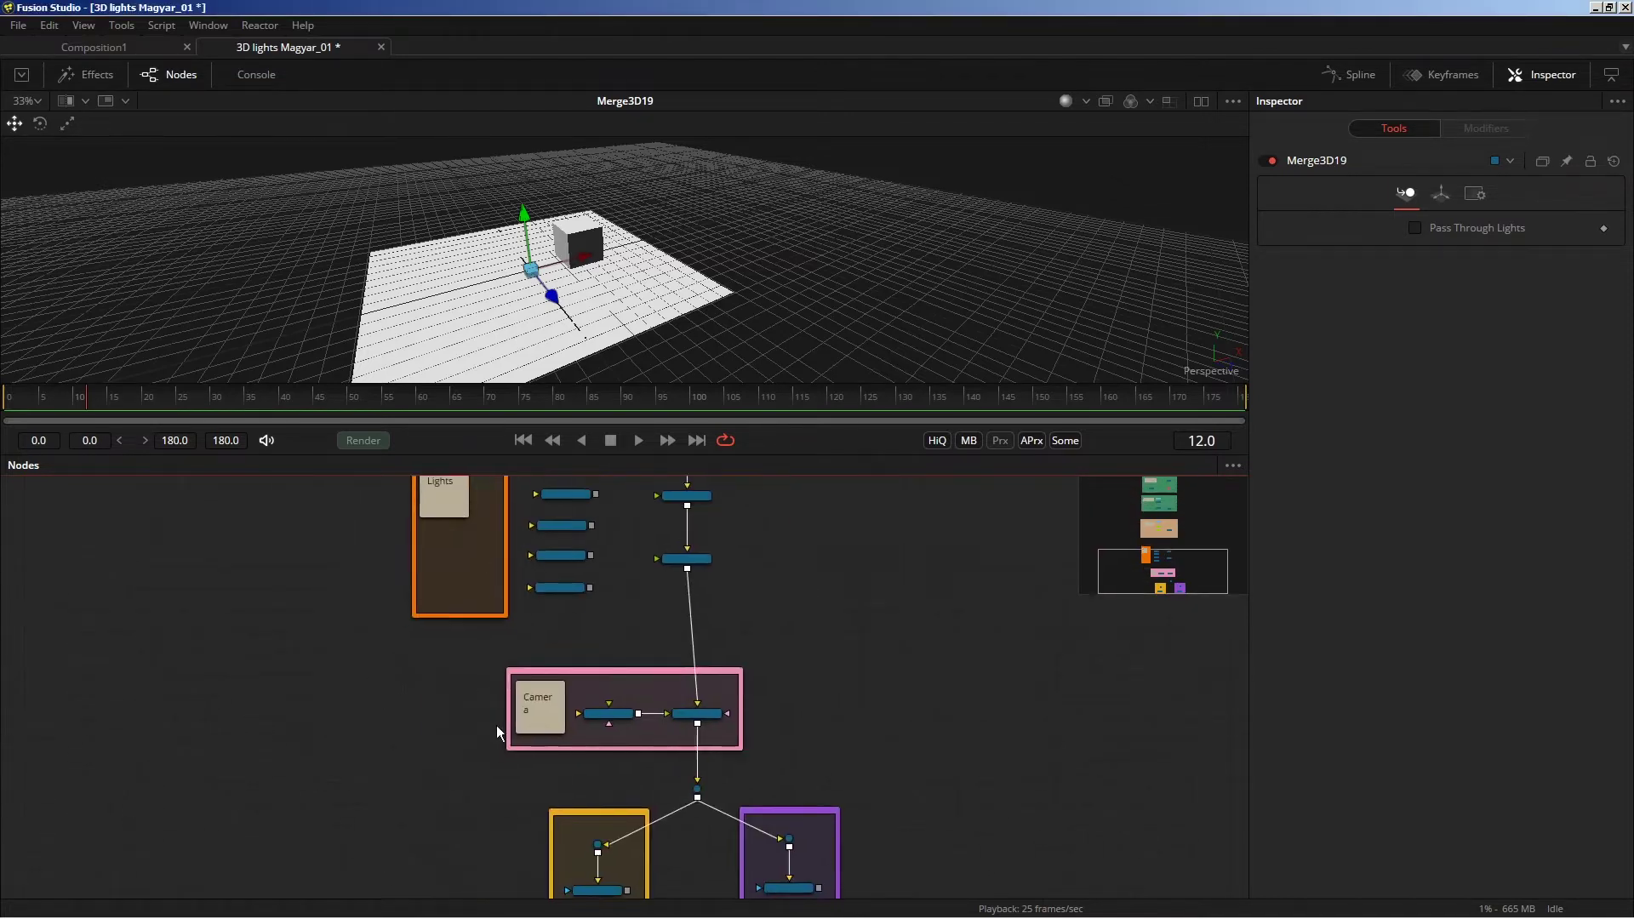
{"action": "scroll", "coordinate": [530, 638], "scroll_direction": "up", "scroll_amount": 5}
{"action": "scroll", "coordinate": [492, 662], "scroll_direction": "up", "scroll_amount": 6}
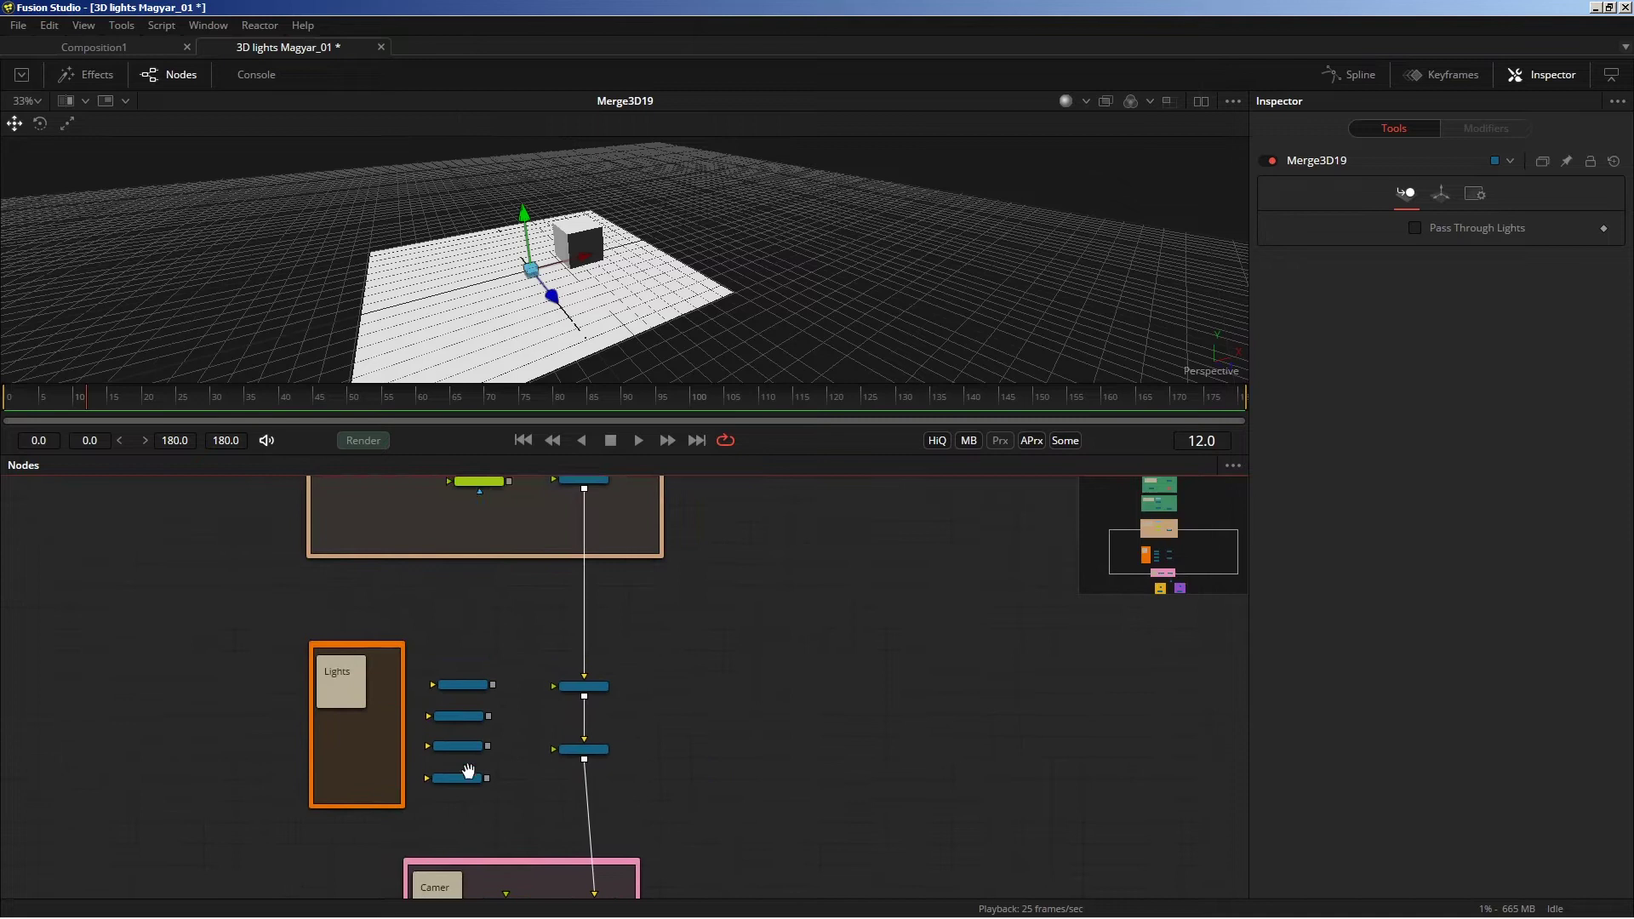
{"action": "scroll", "coordinate": [491, 662], "scroll_direction": "up", "scroll_amount": 10}
{"action": "scroll", "coordinate": [569, 584], "scroll_direction": "down", "scroll_amount": 3}
{"action": "scroll", "coordinate": [569, 584], "scroll_direction": "up", "scroll_amount": 3}
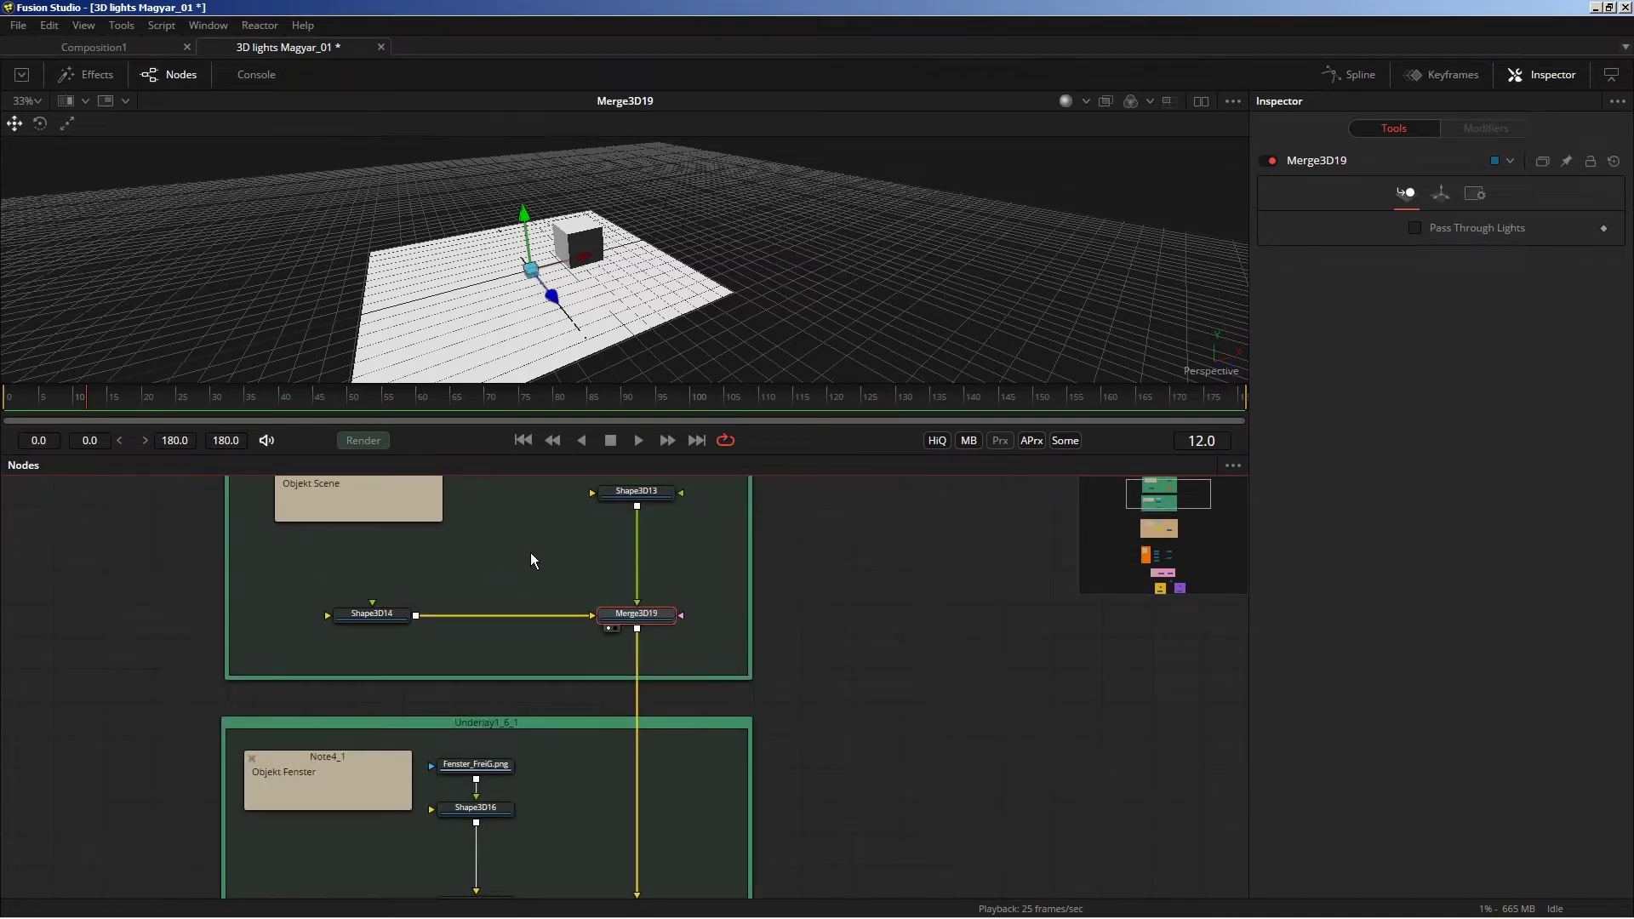
{"action": "scroll", "coordinate": [605, 657], "scroll_direction": "up", "scroll_amount": 3}
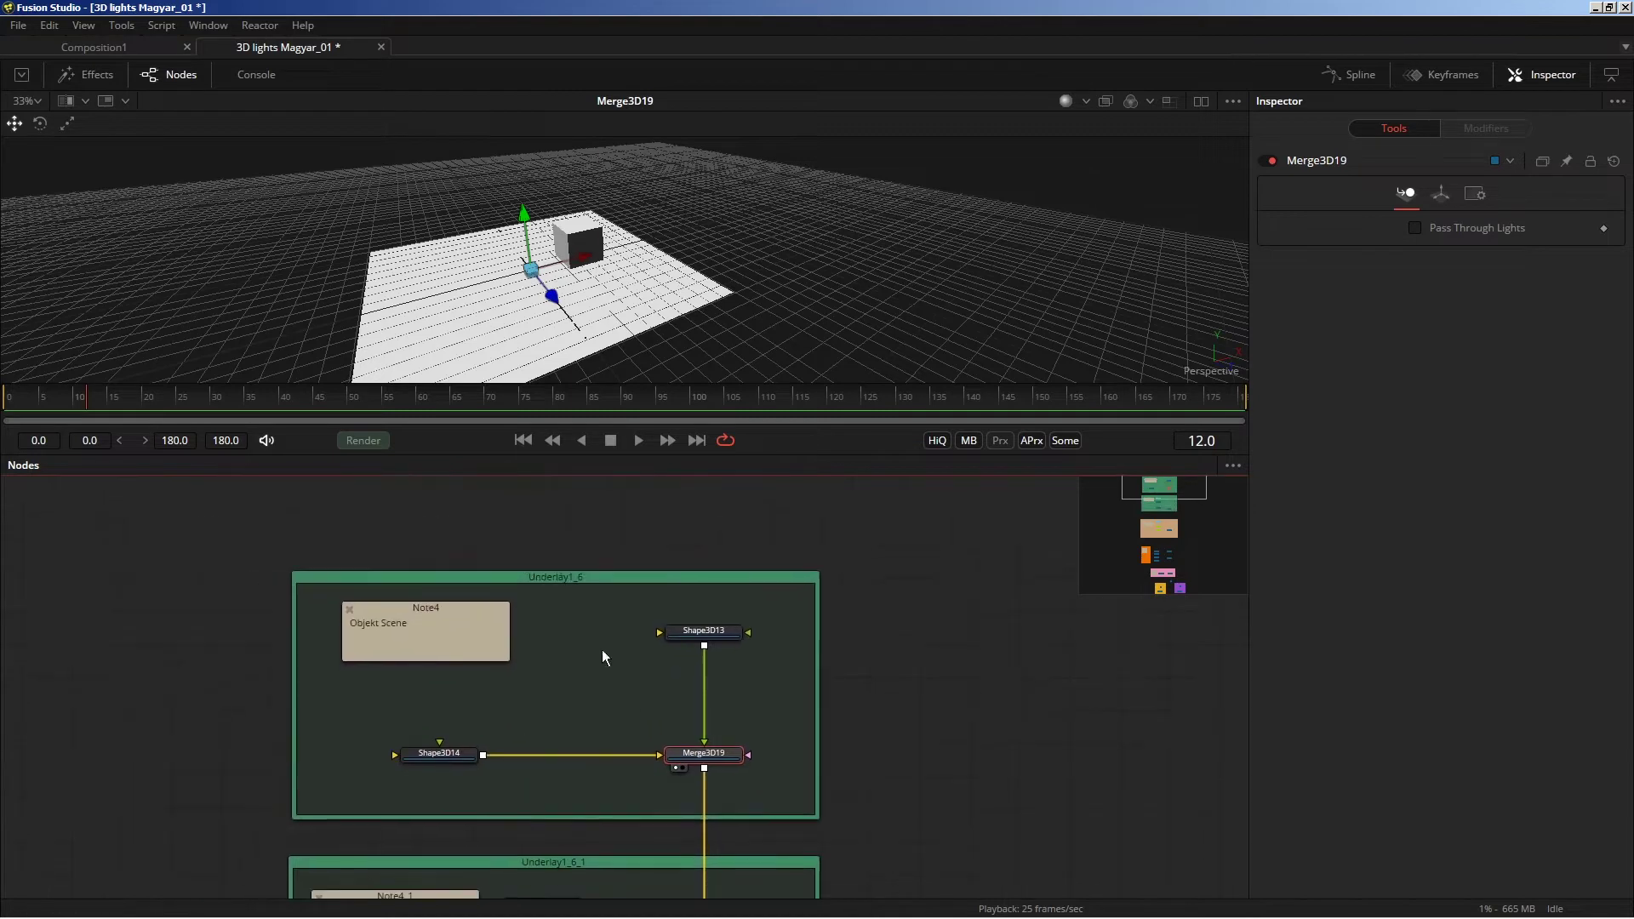
{"action": "scroll", "coordinate": [435, 678], "scroll_direction": "down", "scroll_amount": 3}
{"action": "left_click", "coordinate": [435, 679]}
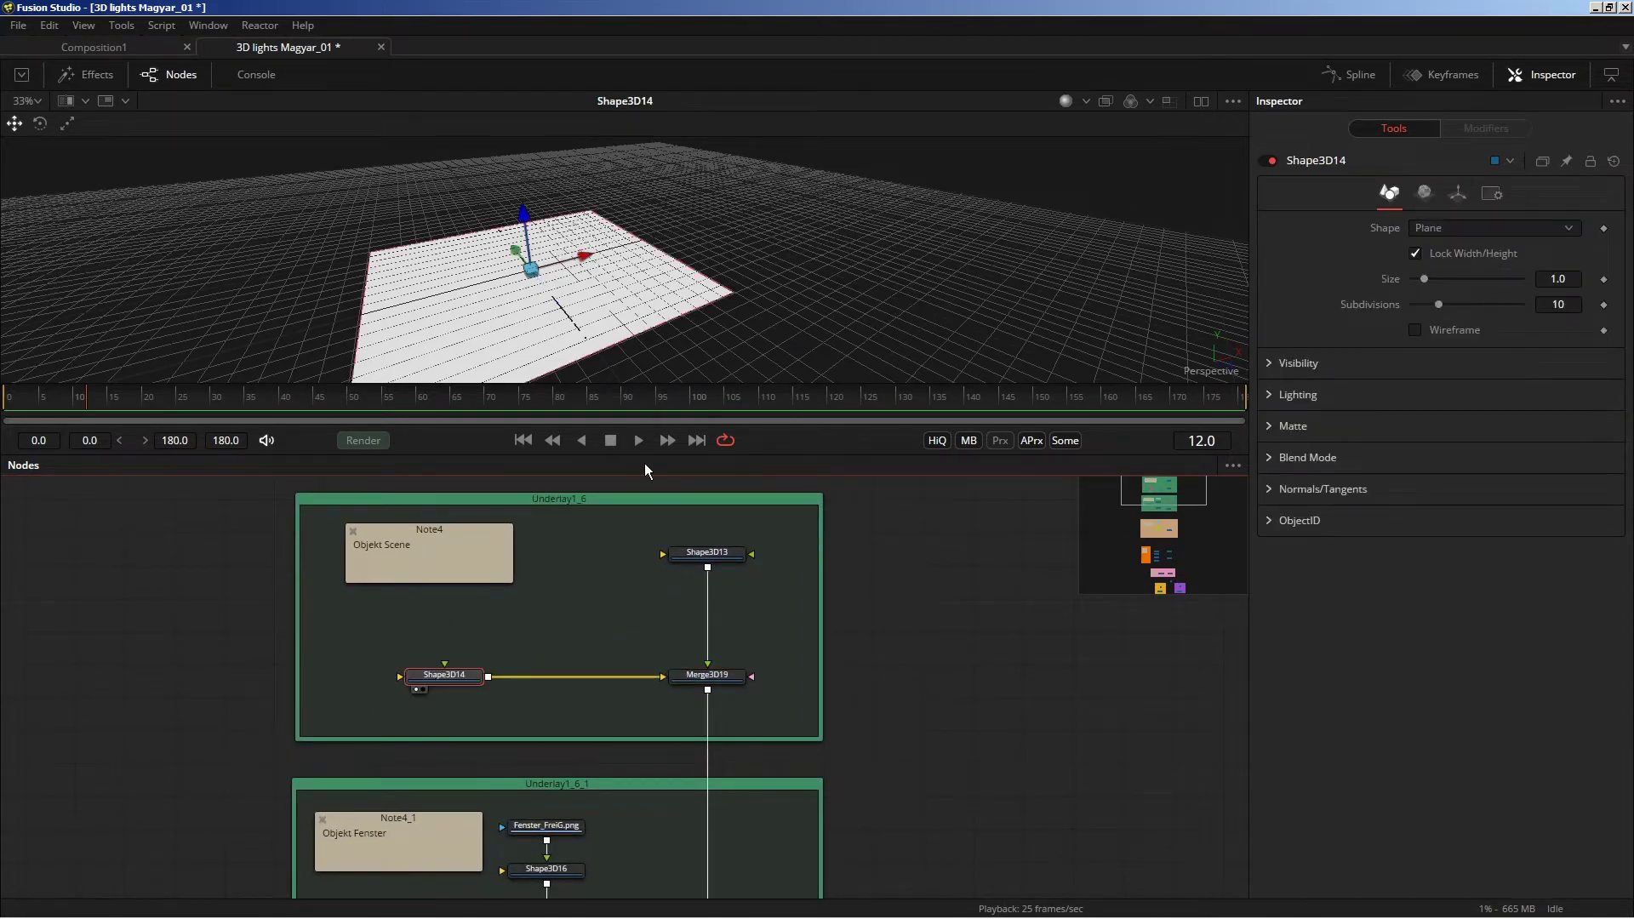
{"action": "key", "text": "1"}
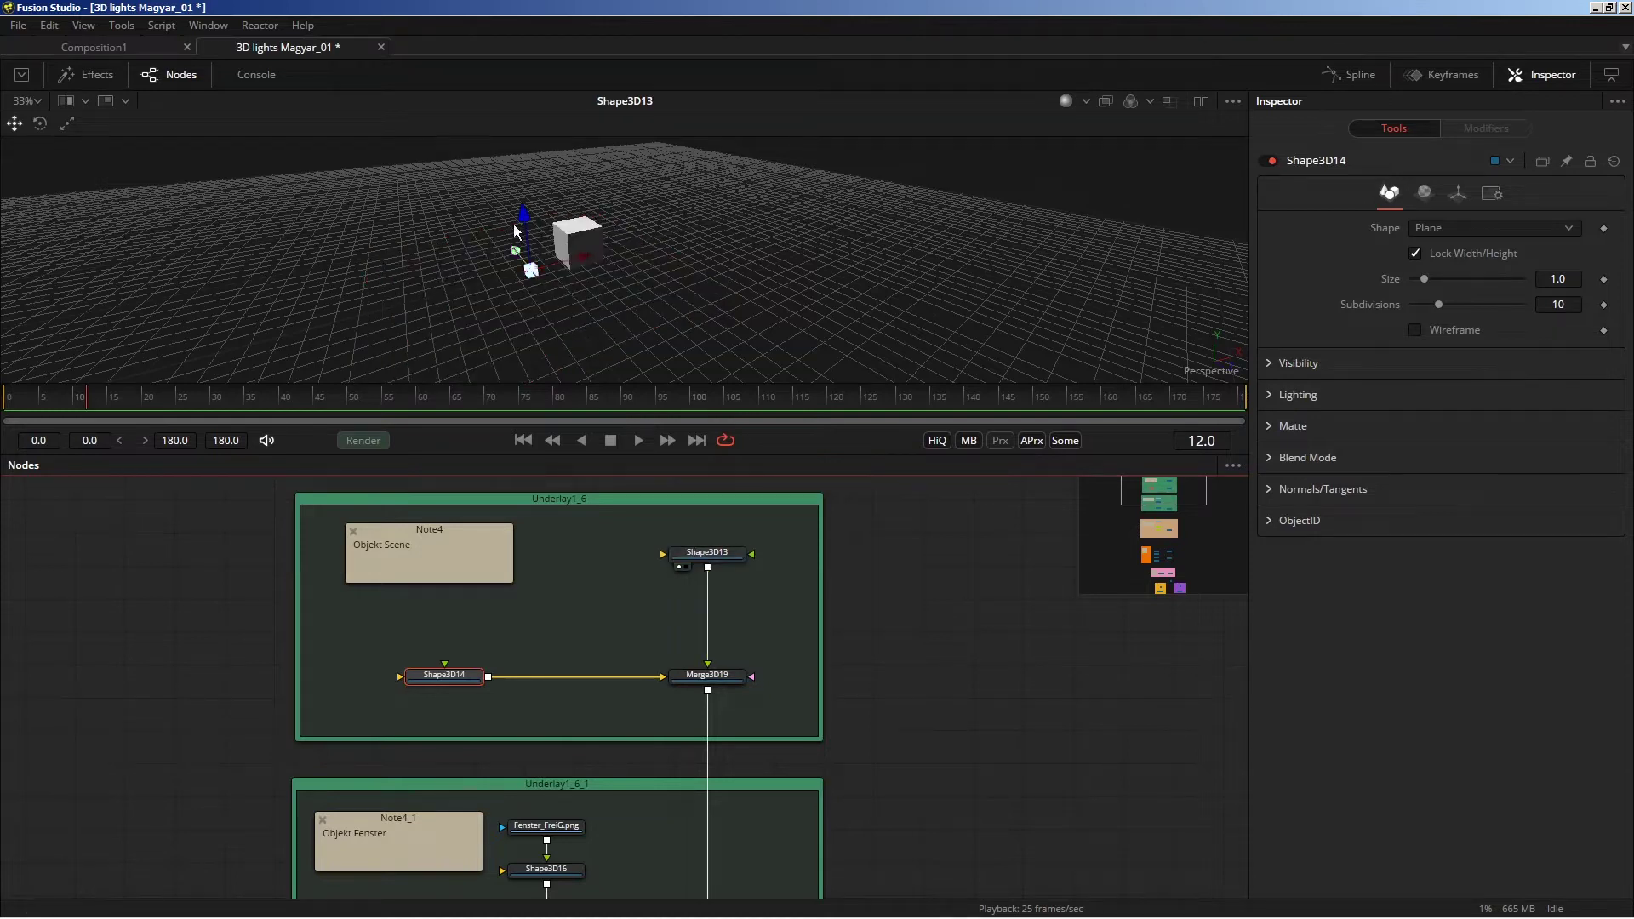
{"action": "key", "text": "1"}
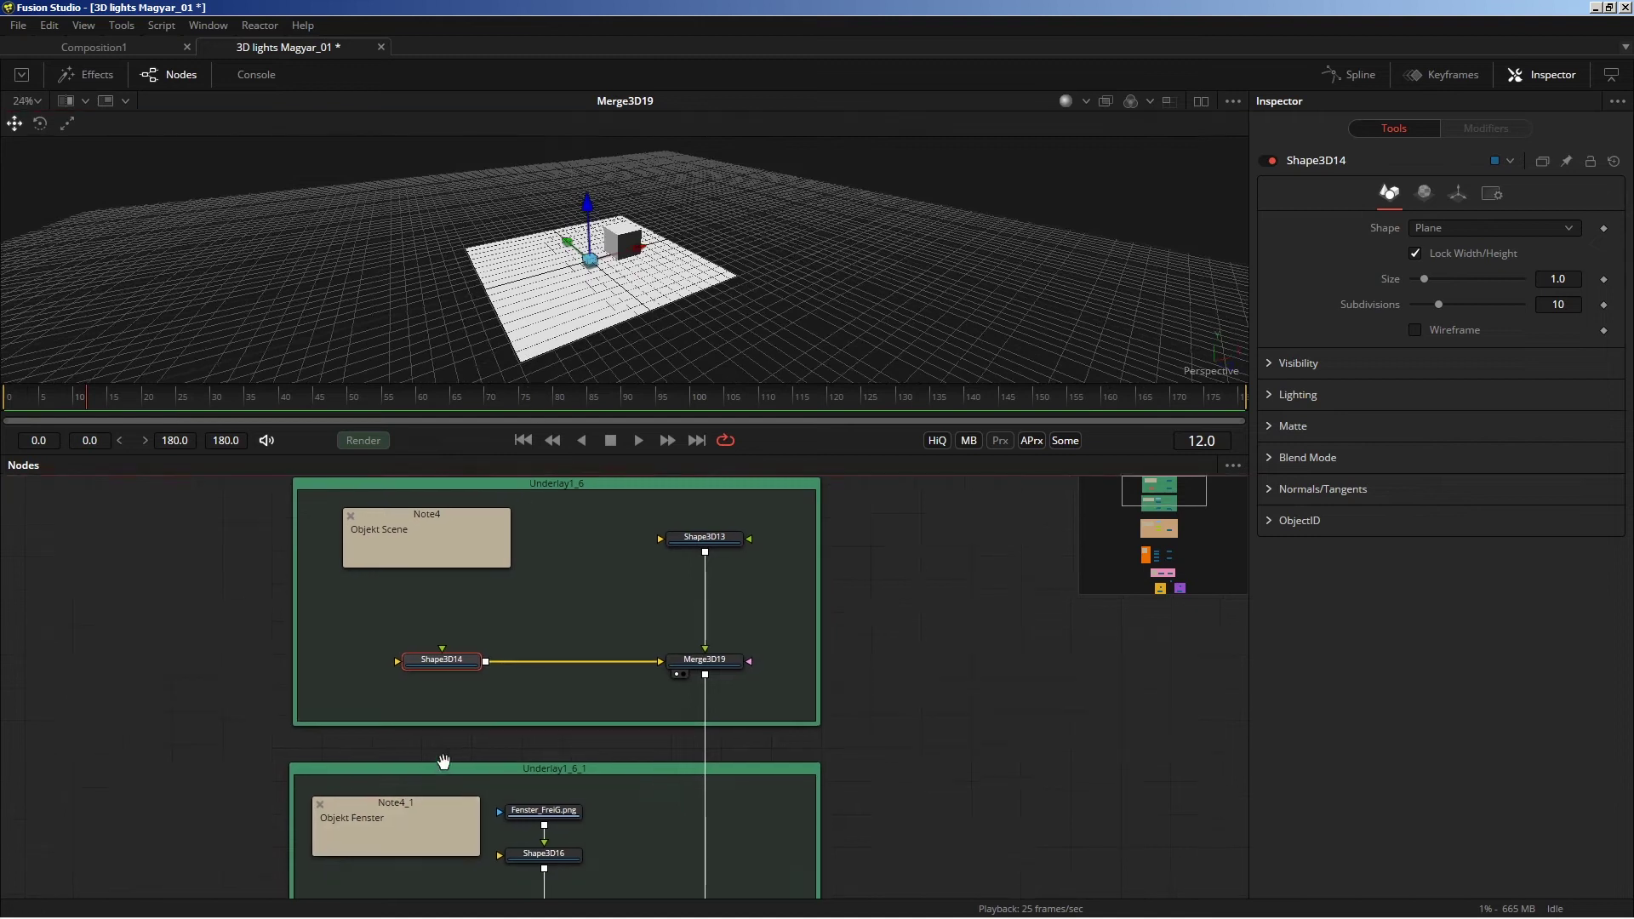
Navigate the node graph to the Camera group and nudge it slightly left.
{"action": "scroll", "coordinate": [417, 779], "scroll_direction": "down", "scroll_amount": 5}
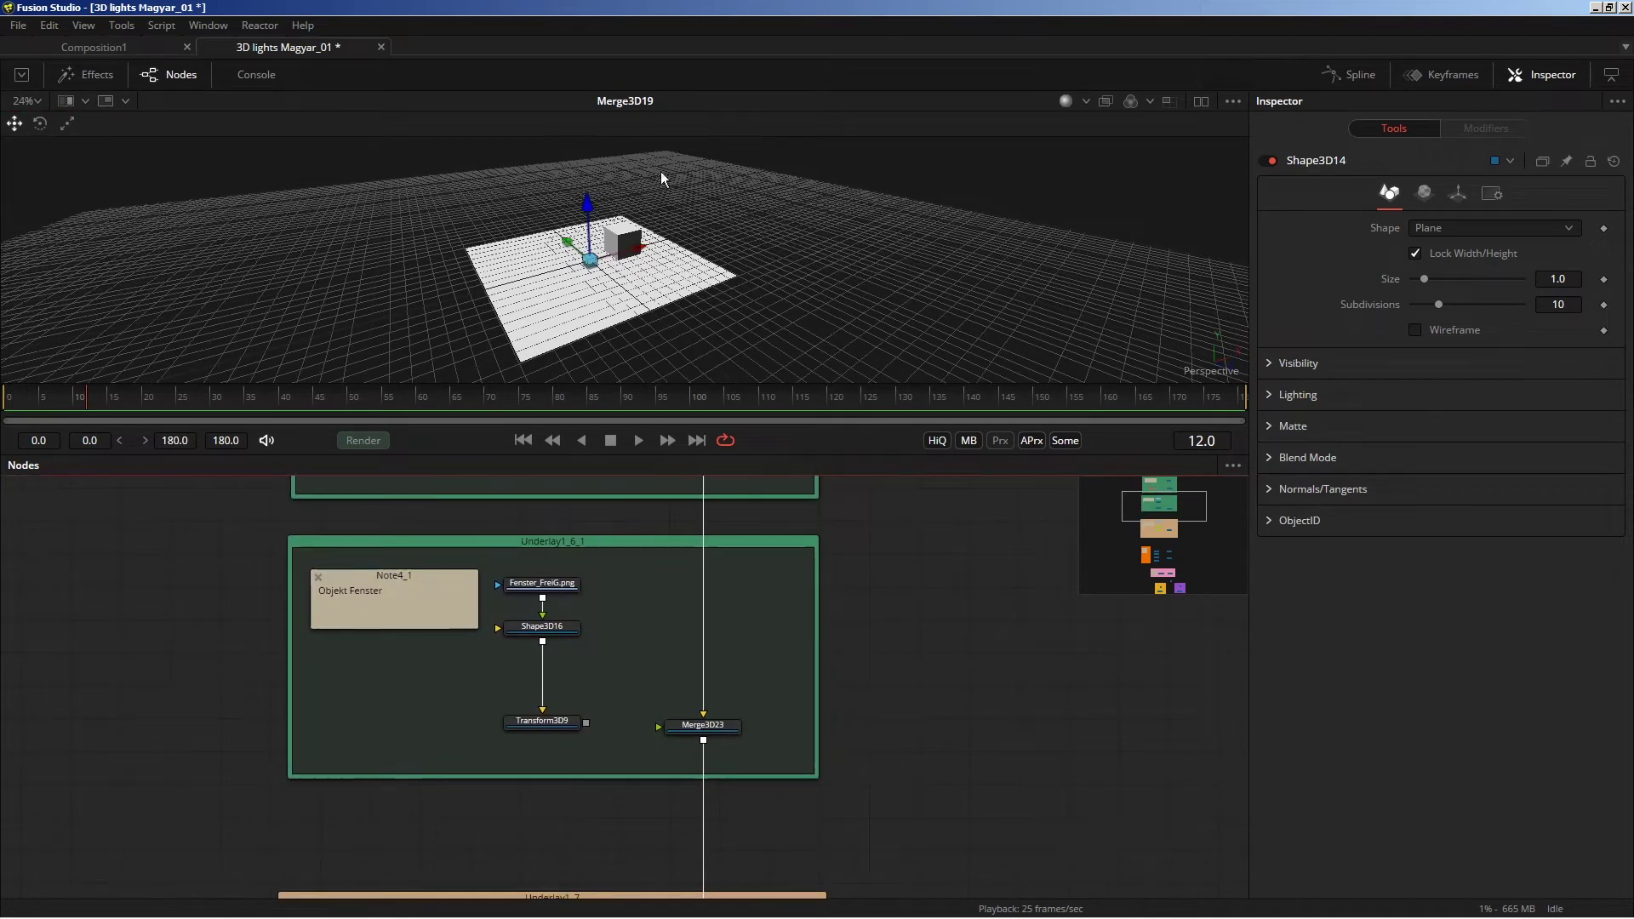
{"action": "scroll", "coordinate": [548, 817], "scroll_direction": "up", "scroll_amount": 1}
{"action": "scroll", "coordinate": [480, 747], "scroll_direction": "up", "scroll_amount": 1}
{"action": "scroll", "coordinate": [480, 747], "scroll_direction": "up", "scroll_amount": 2}
{"action": "scroll", "coordinate": [481, 681], "scroll_direction": "down", "scroll_amount": 2}
{"action": "scroll", "coordinate": [481, 571], "scroll_direction": "down", "scroll_amount": 2}
{"action": "scroll", "coordinate": [479, 570], "scroll_direction": "down", "scroll_amount": 2}
{"action": "scroll", "coordinate": [536, 542], "scroll_direction": "down", "scroll_amount": 3}
{"action": "scroll", "coordinate": [510, 522], "scroll_direction": "down", "scroll_amount": 2}
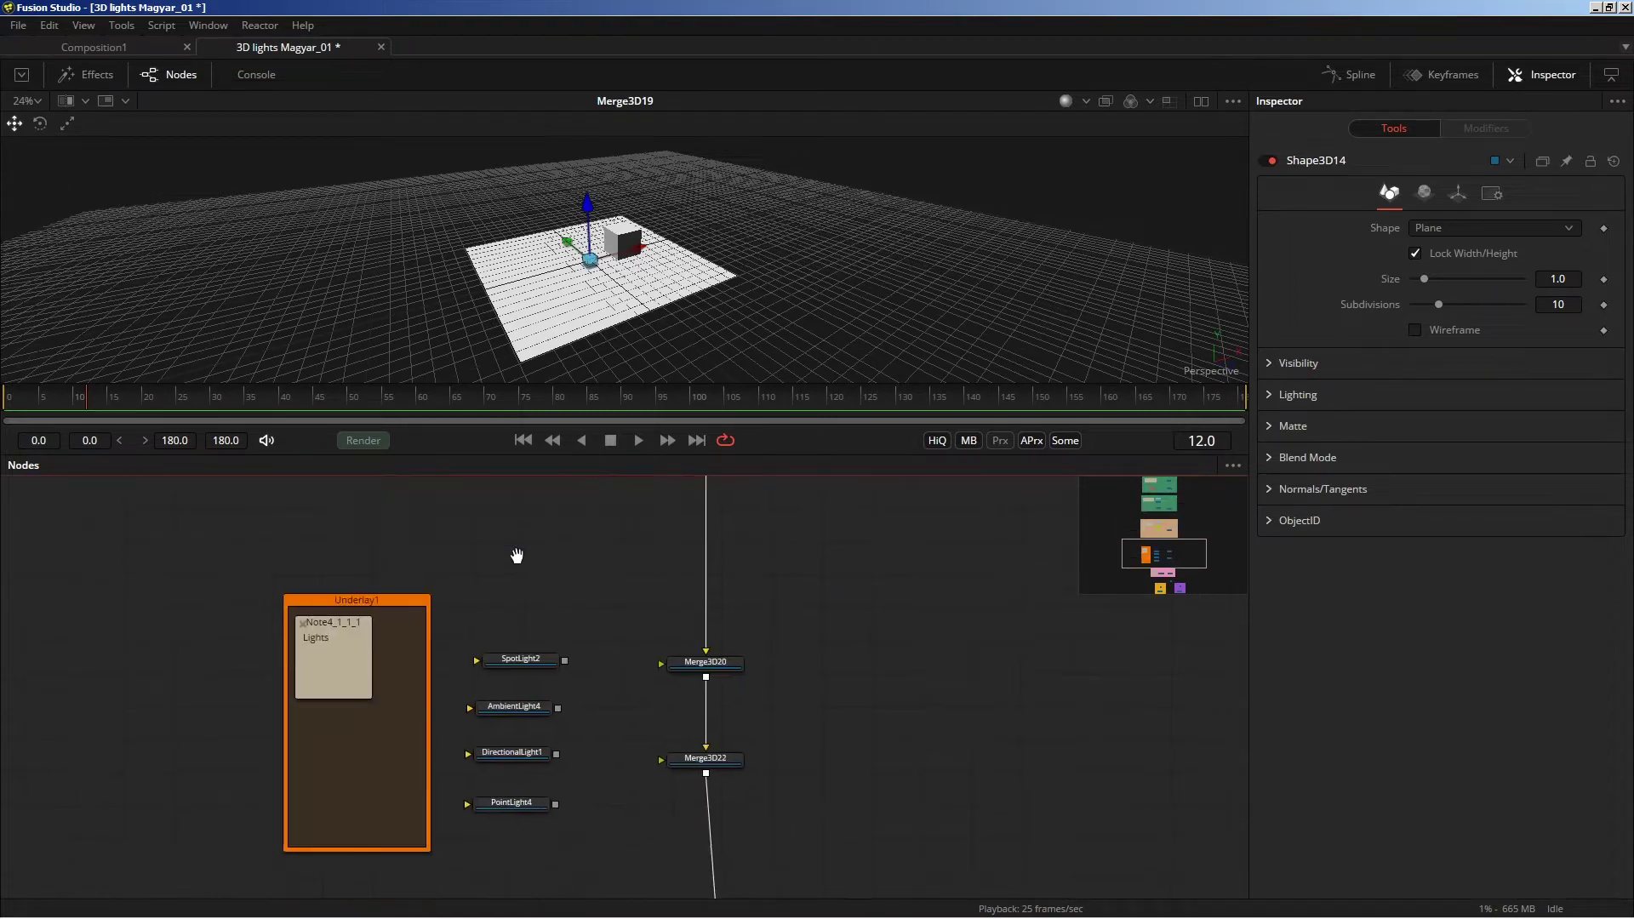
{"action": "scroll", "coordinate": [518, 558], "scroll_direction": "down", "scroll_amount": 1}
{"action": "scroll", "coordinate": [533, 591], "scroll_direction": "right", "scroll_amount": 1}
{"action": "scroll", "coordinate": [559, 771], "scroll_direction": "down", "scroll_amount": 2}
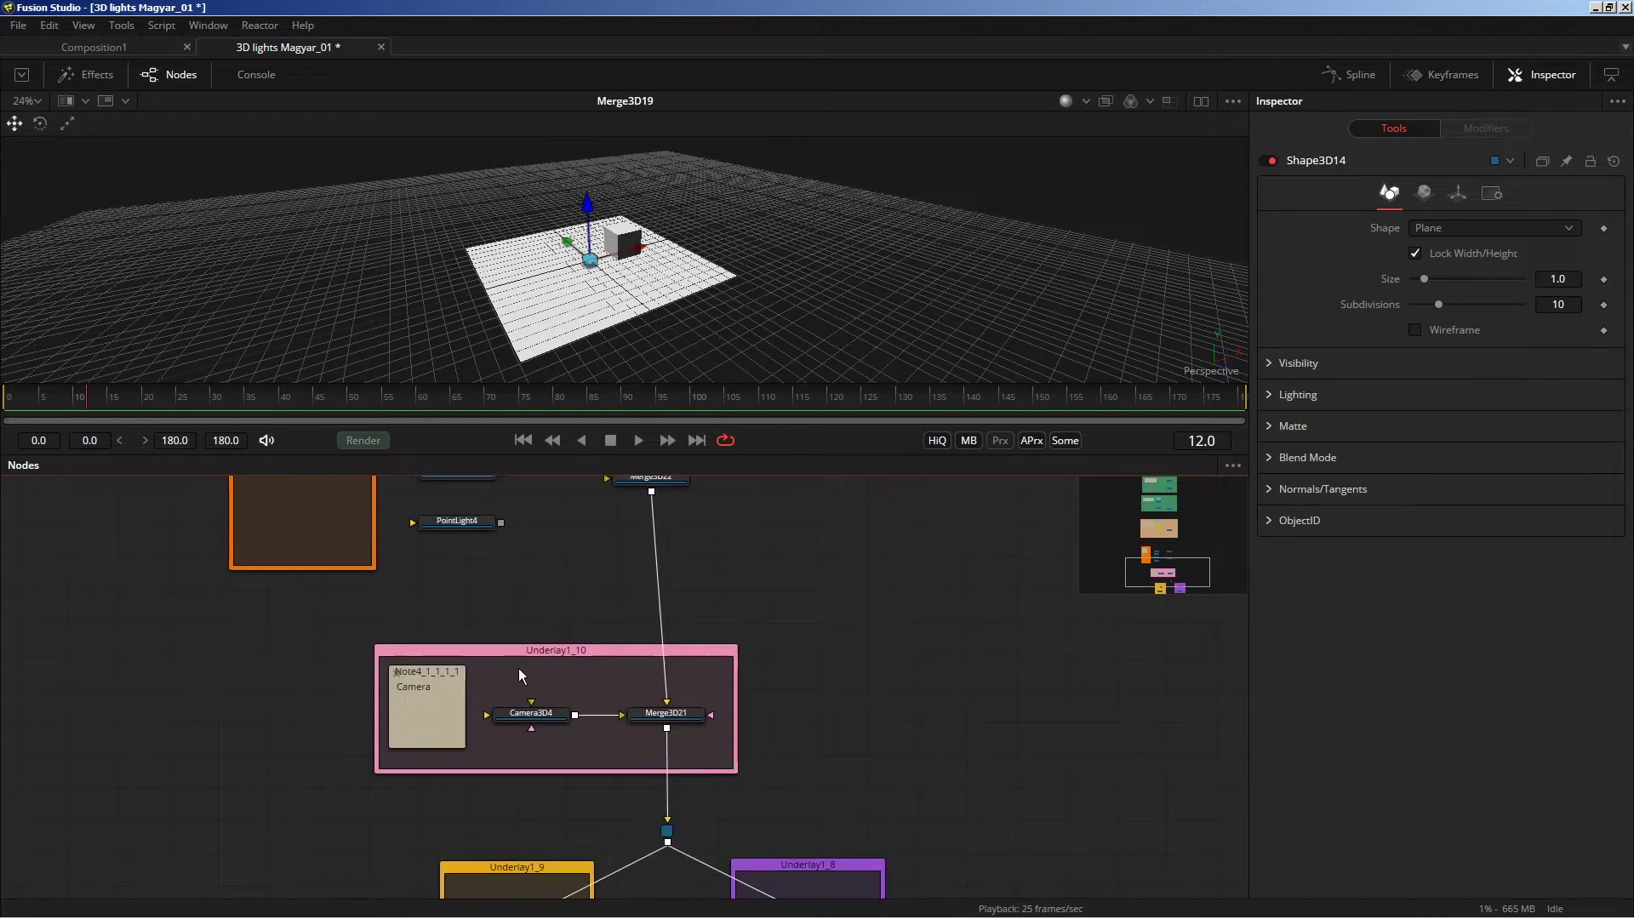
{"action": "scroll", "coordinate": [518, 667], "scroll_direction": "down", "scroll_amount": 1}
{"action": "left_click_drag", "start_coordinate": [485, 611], "coordinate": [468, 605]}
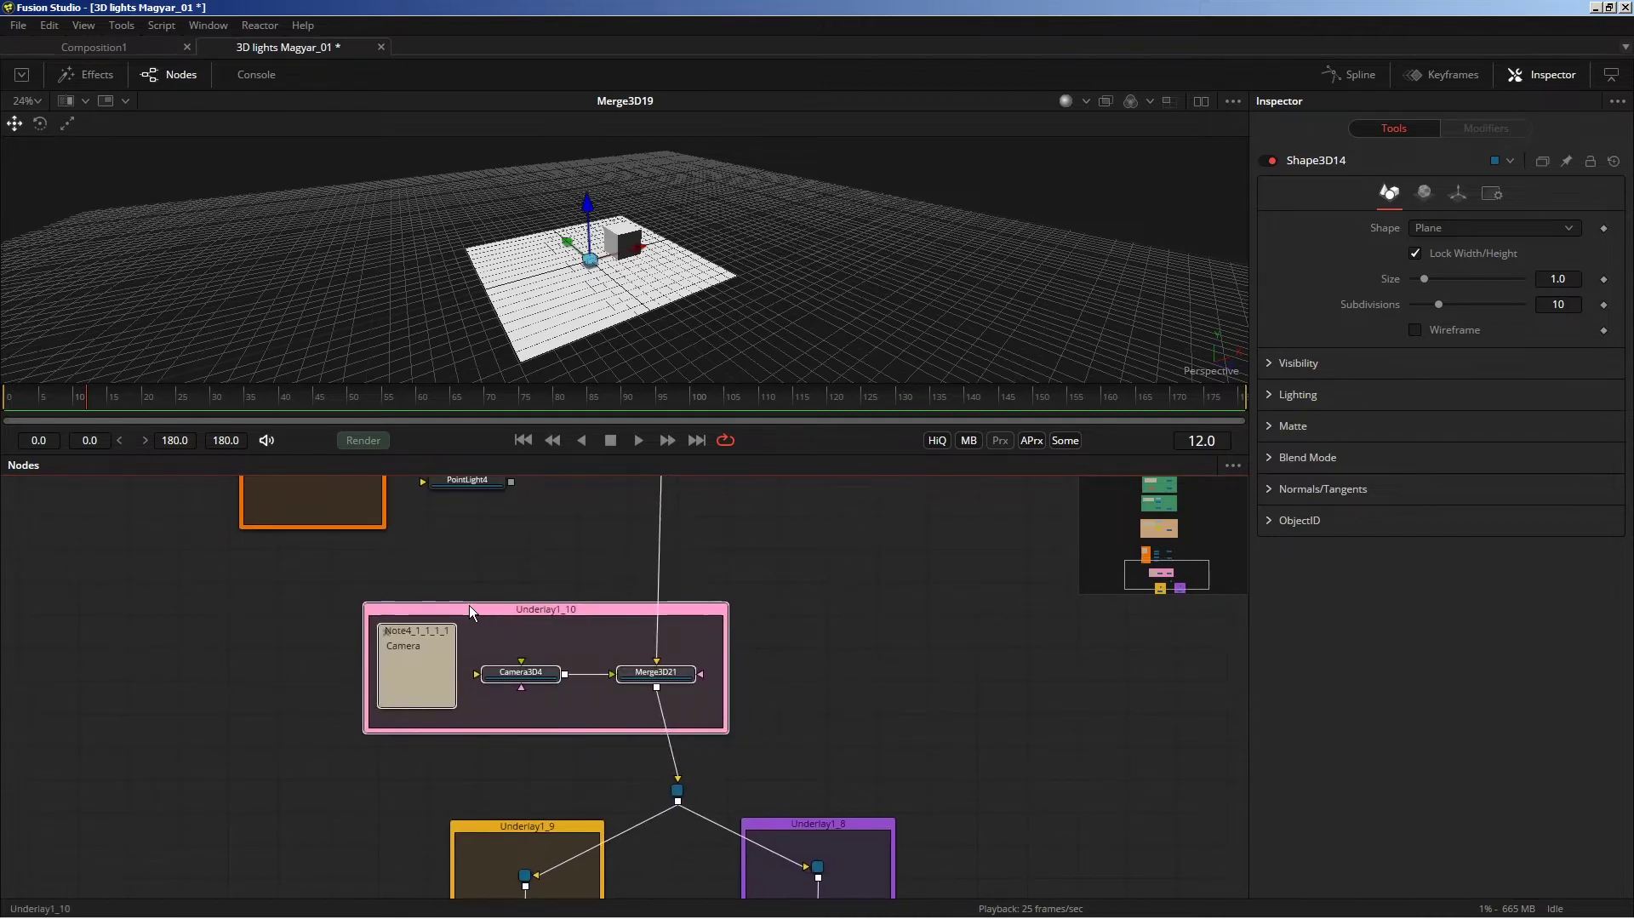
Load Merge3D21 into the viewer and orbit to see Camera3D4 beside the plane and cube.
{"action": "left_click", "coordinate": [627, 662]}
{"action": "key", "text": "1"}
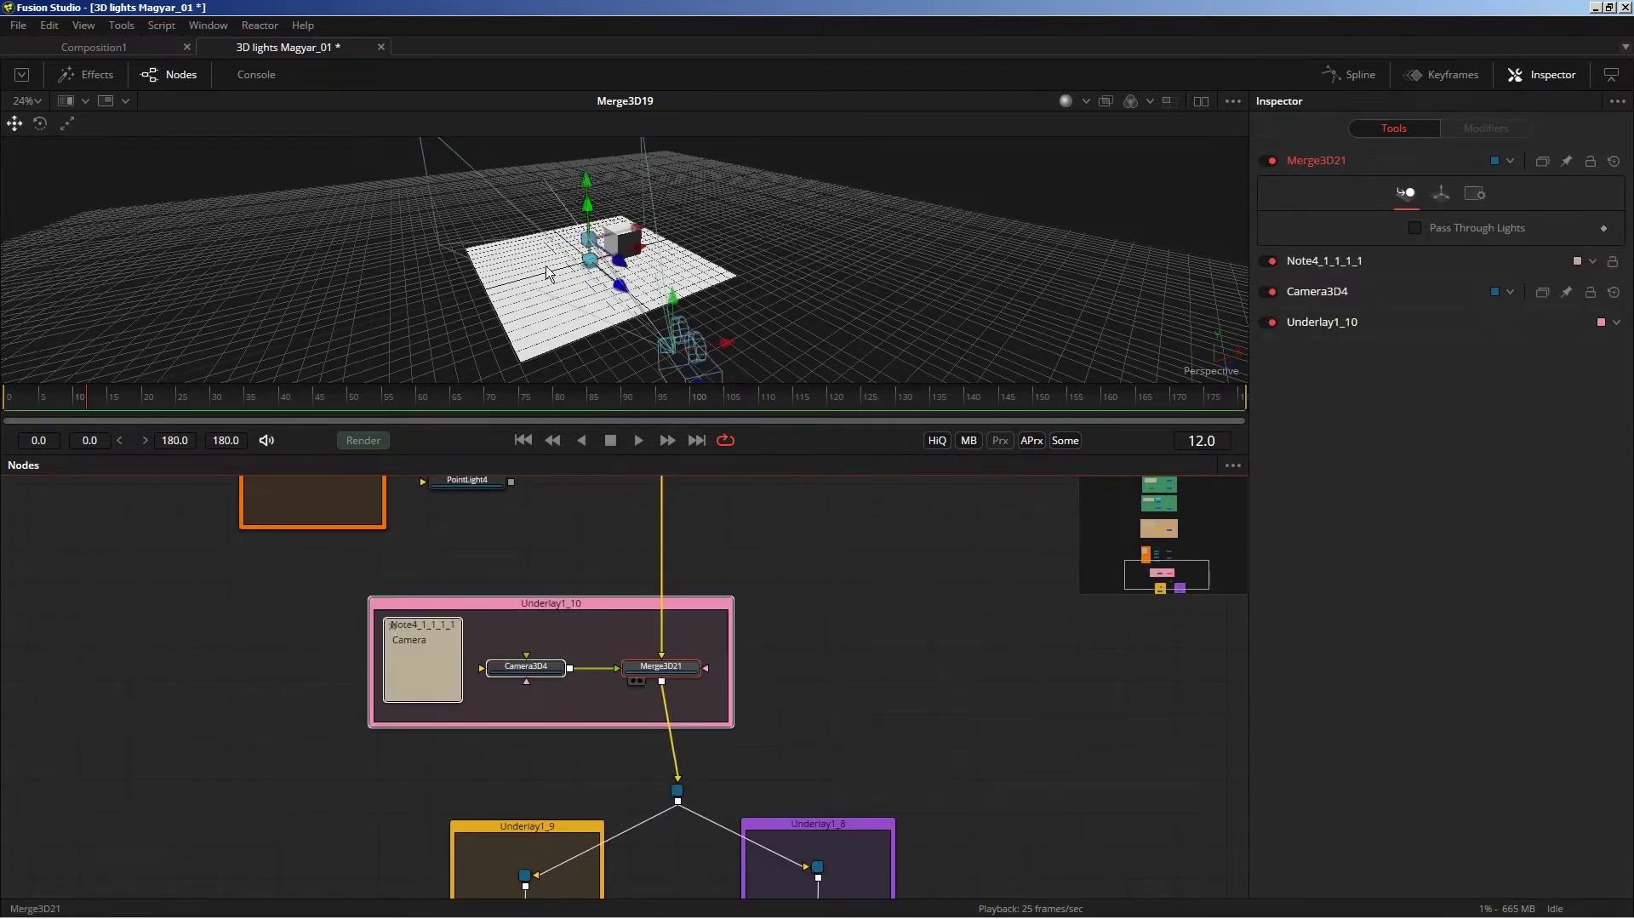
{"action": "mouse_move", "coordinate": [488, 314]}
{"action": "left_mouse_down"}
{"action": "mouse_move", "coordinate": [631, 263]}
{"action": "mouse_move", "coordinate": [880, 228]}
{"action": "left_mouse_up"}
View Renderer3D5 and toggle Lighting Enable off and on, leaving lighting enabled.
{"action": "scroll", "coordinate": [502, 753], "scroll_direction": "down", "scroll_amount": 3}
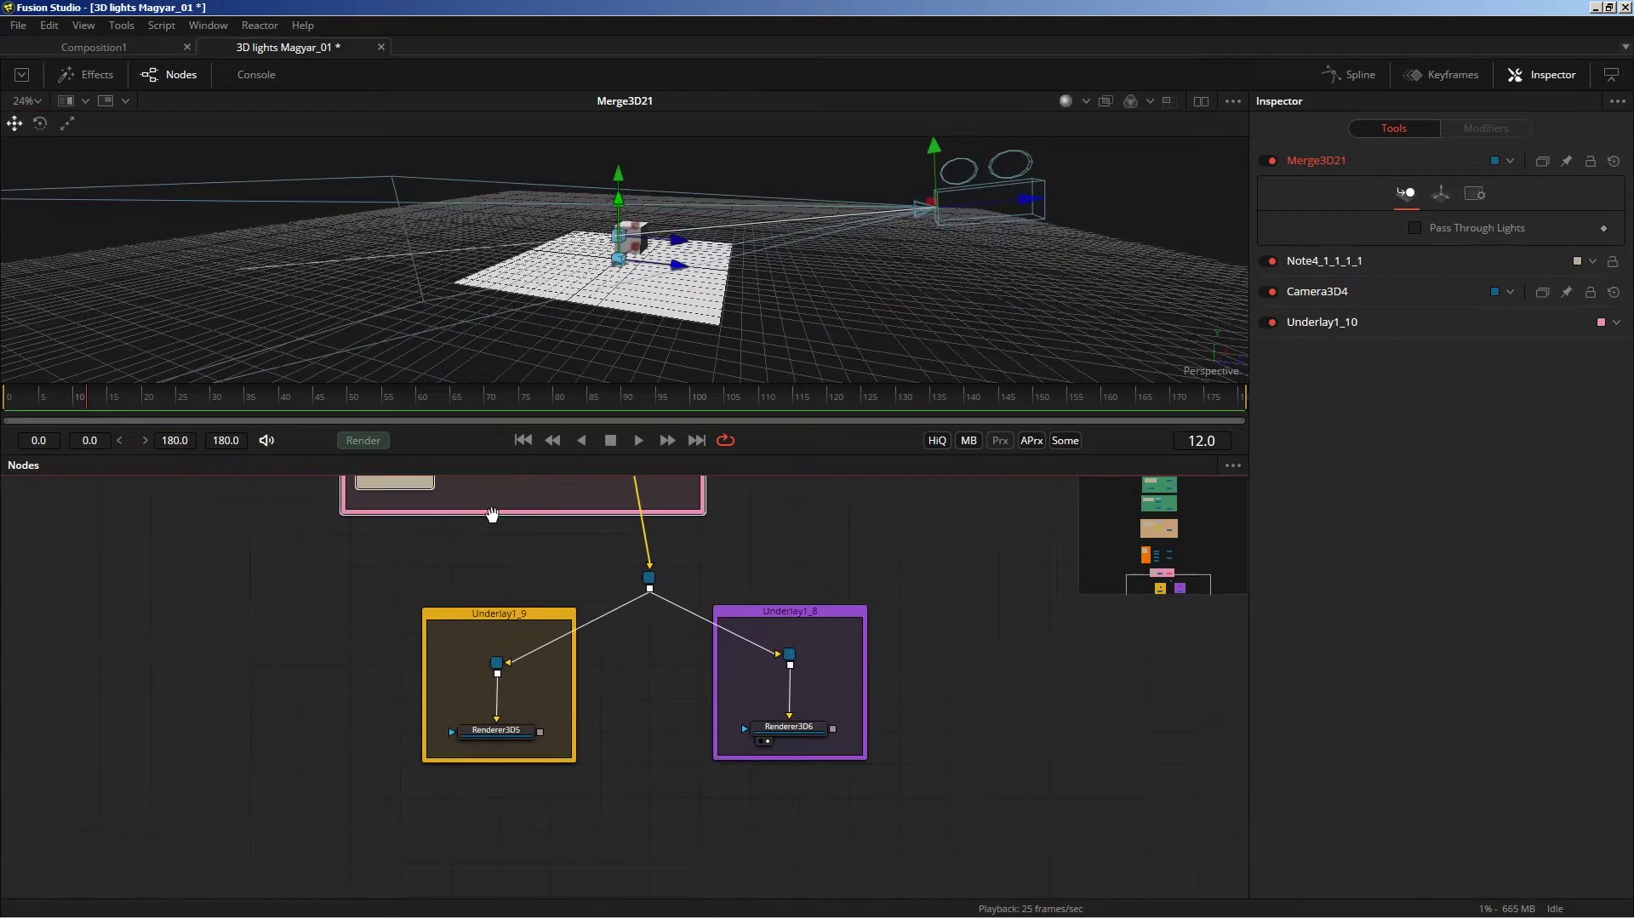
{"action": "left_click_drag", "start_coordinate": [477, 716], "coordinate": [455, 274]}
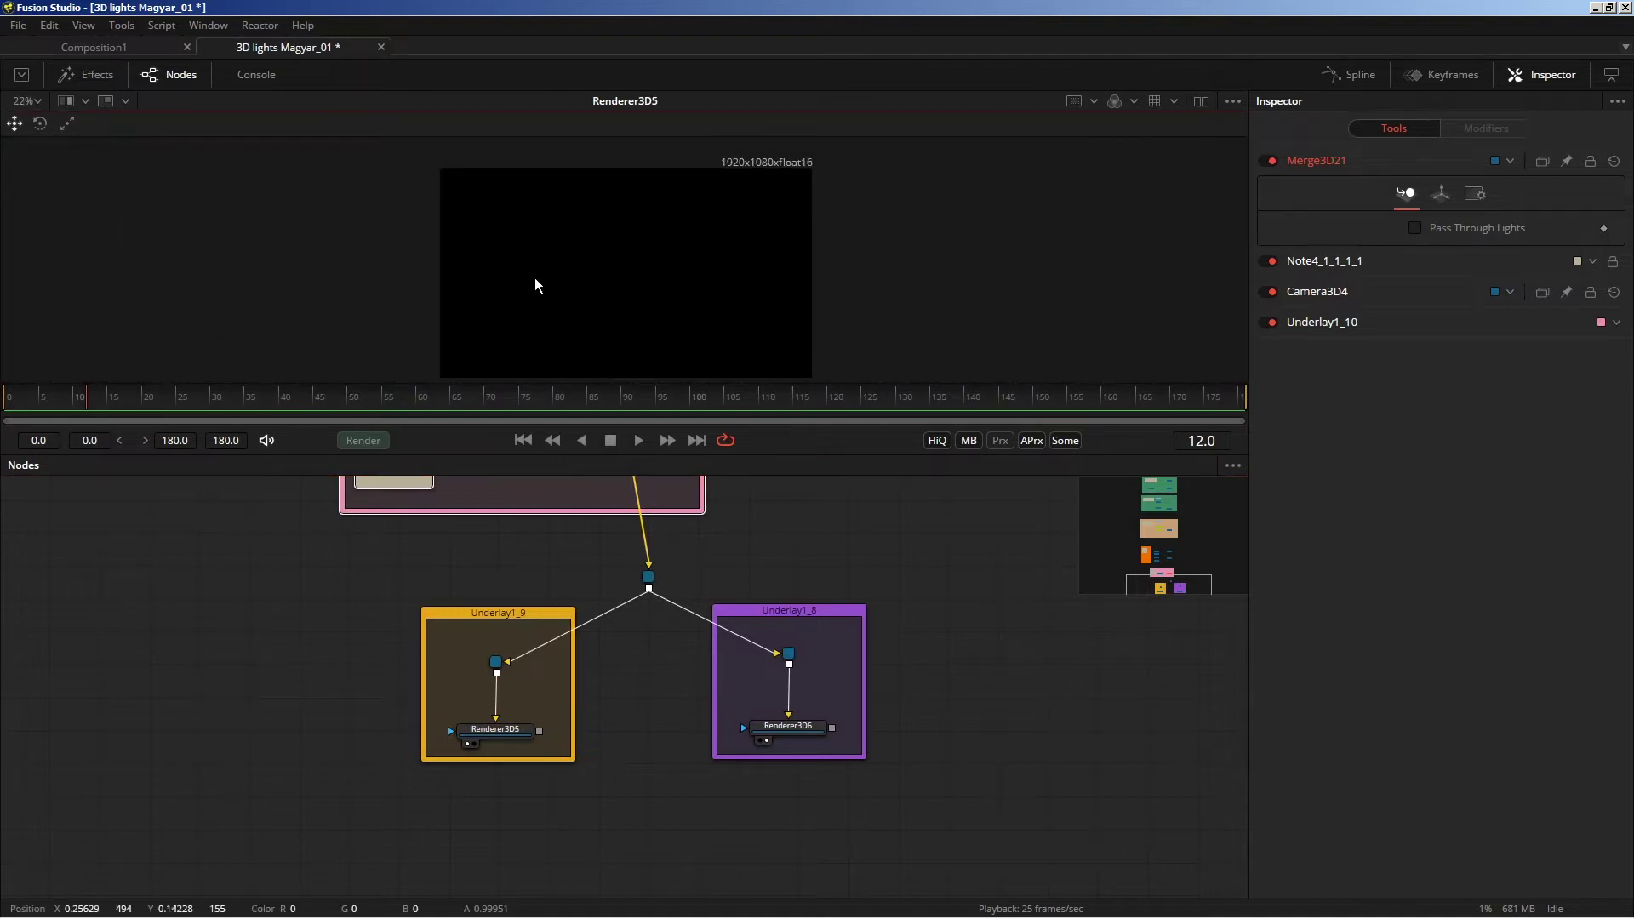
{"action": "left_click", "coordinate": [468, 734]}
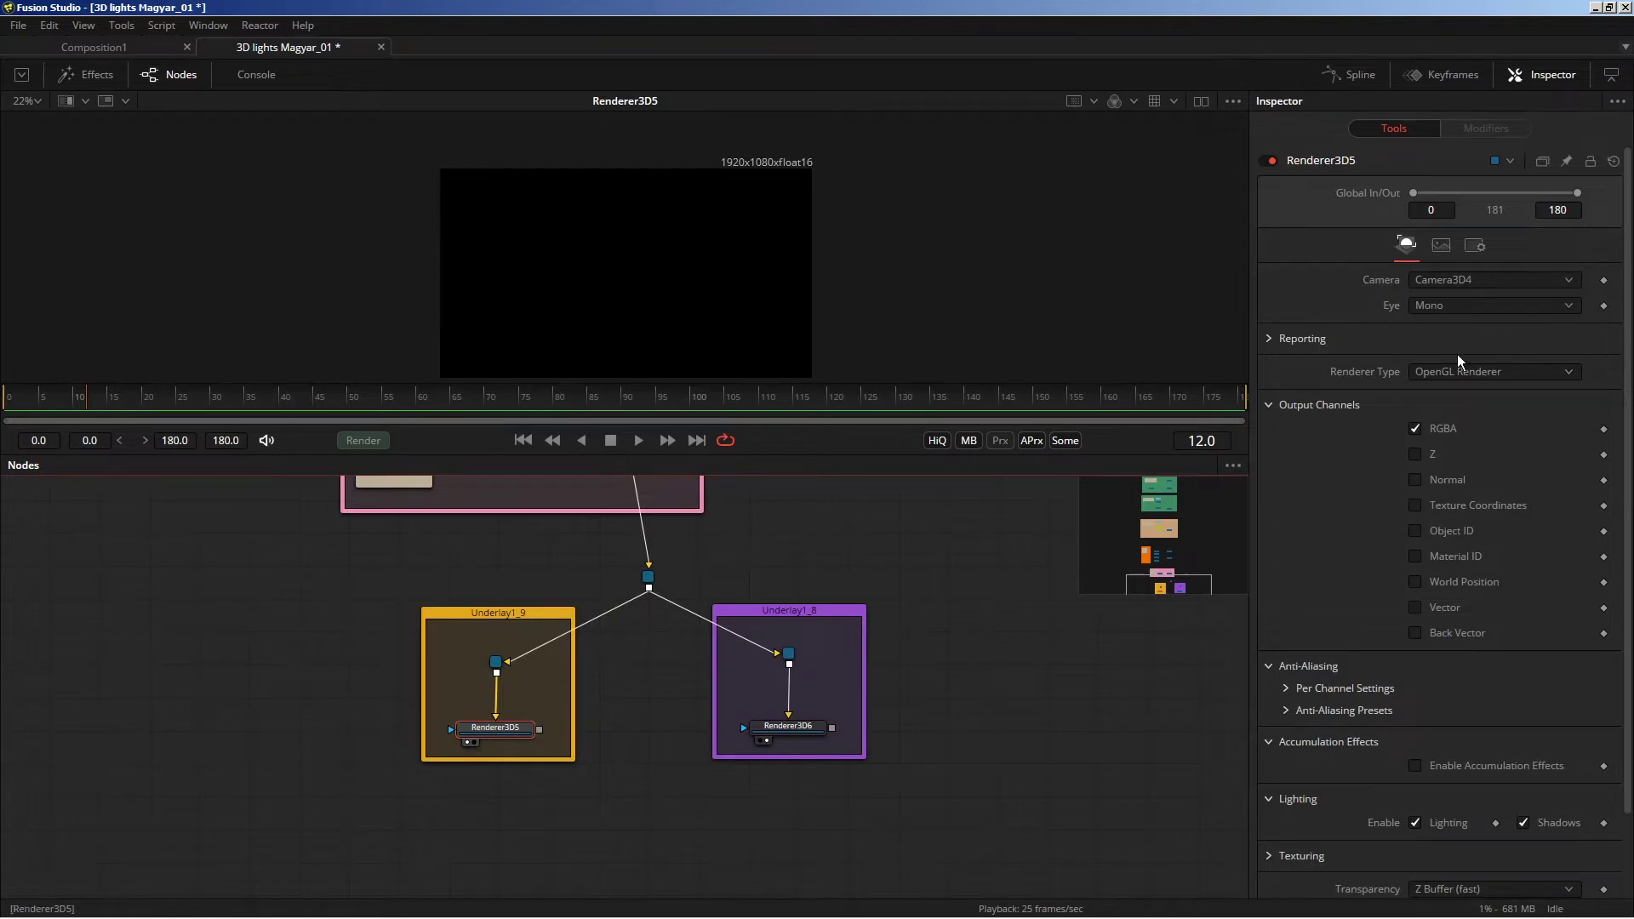
{"action": "left_click", "coordinate": [1414, 822]}
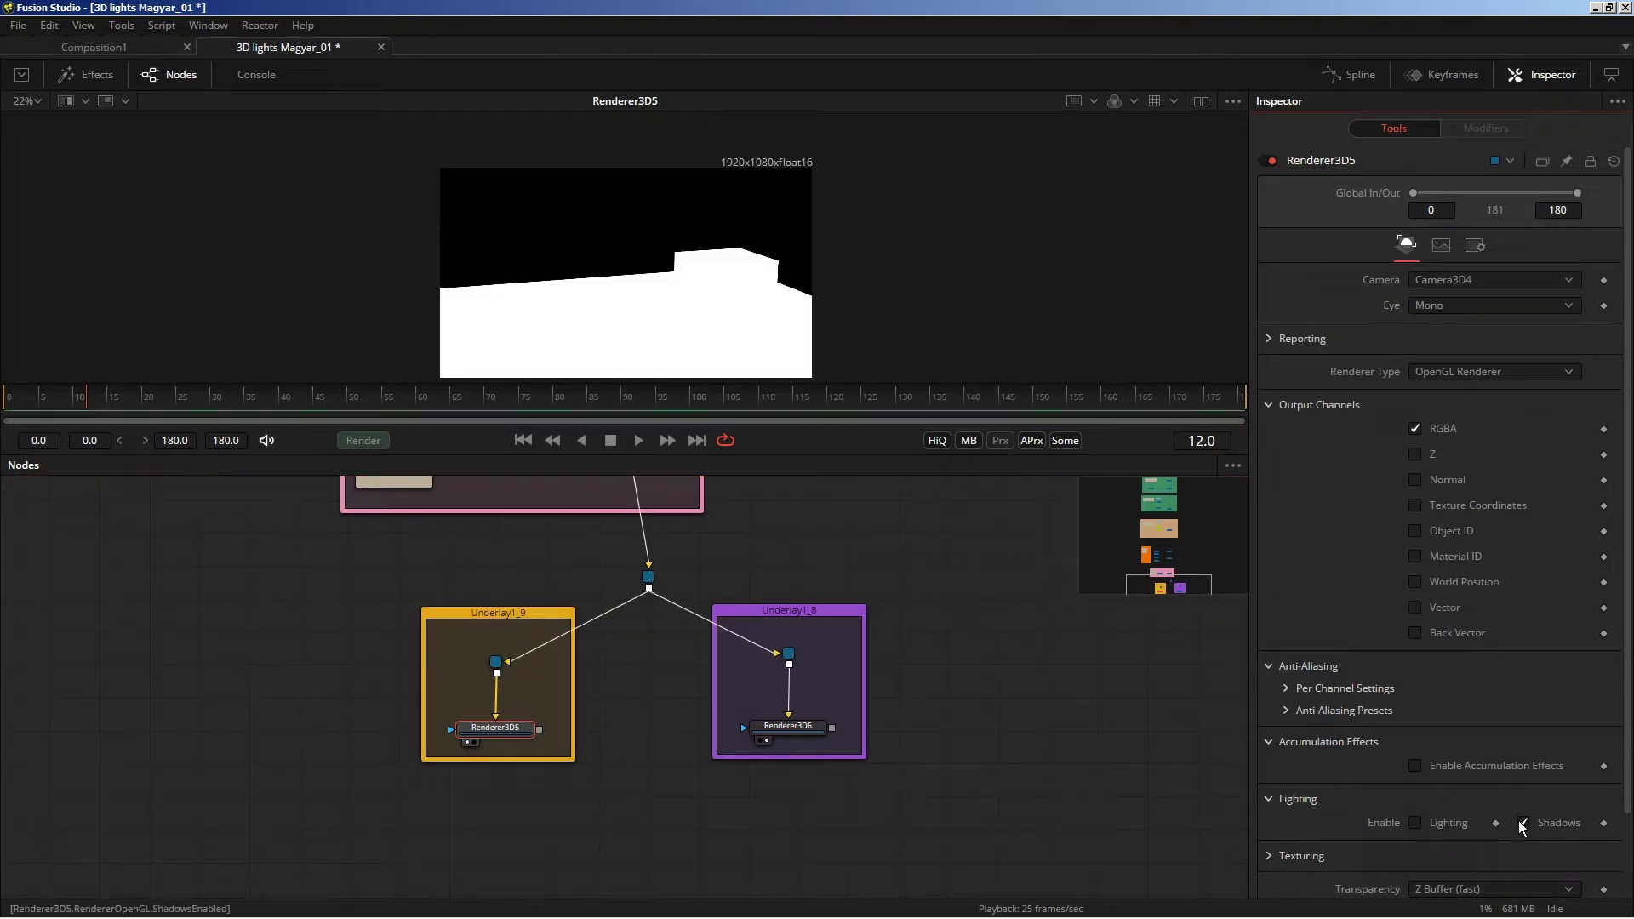
{"action": "left_click", "coordinate": [1417, 823]}
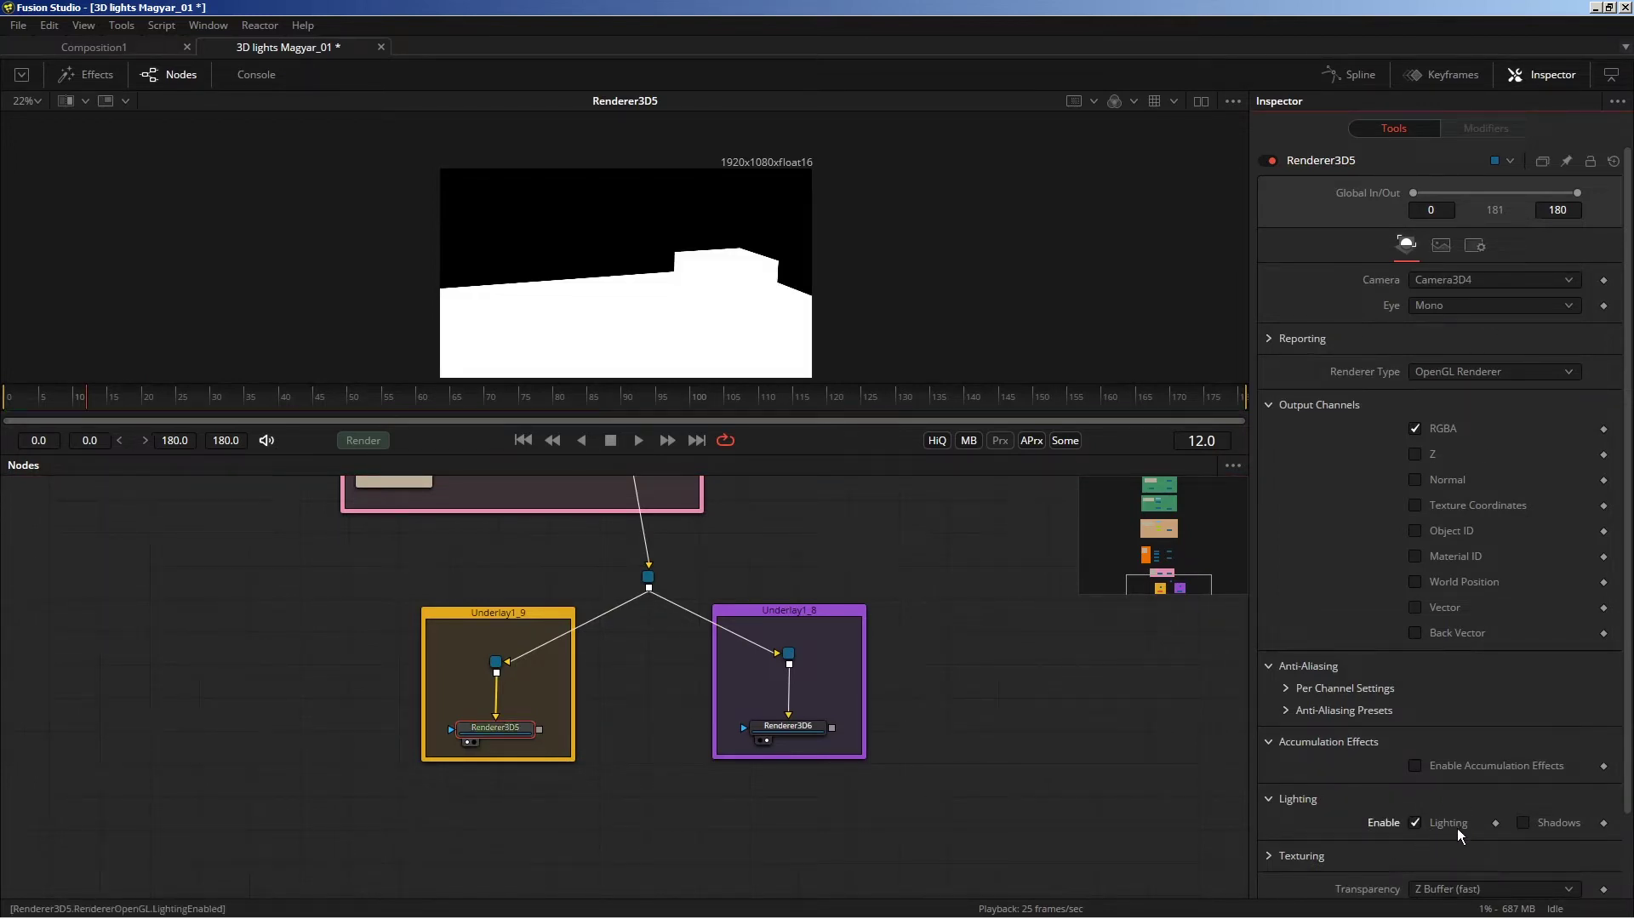
{"action": "left_click", "coordinate": [1416, 821]}
{"action": "left_click", "coordinate": [1415, 823]}
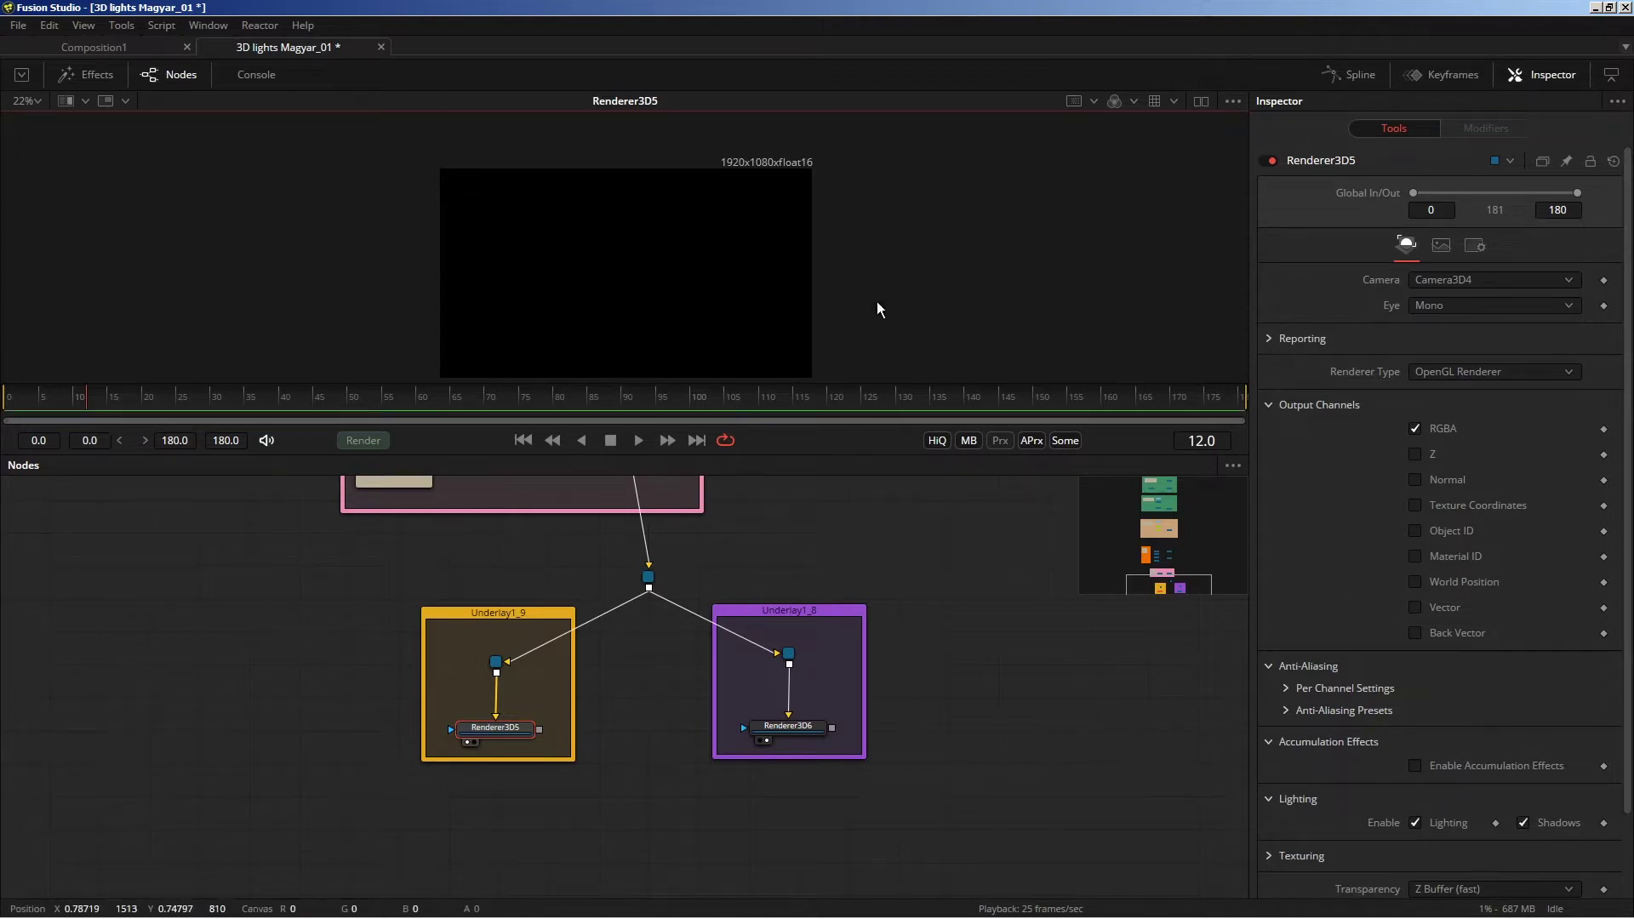
Show Renderer3D6's 1920x1080 output in the viewer and open its settings.
{"action": "left_click_drag", "start_coordinate": [792, 731], "coordinate": [735, 363]}
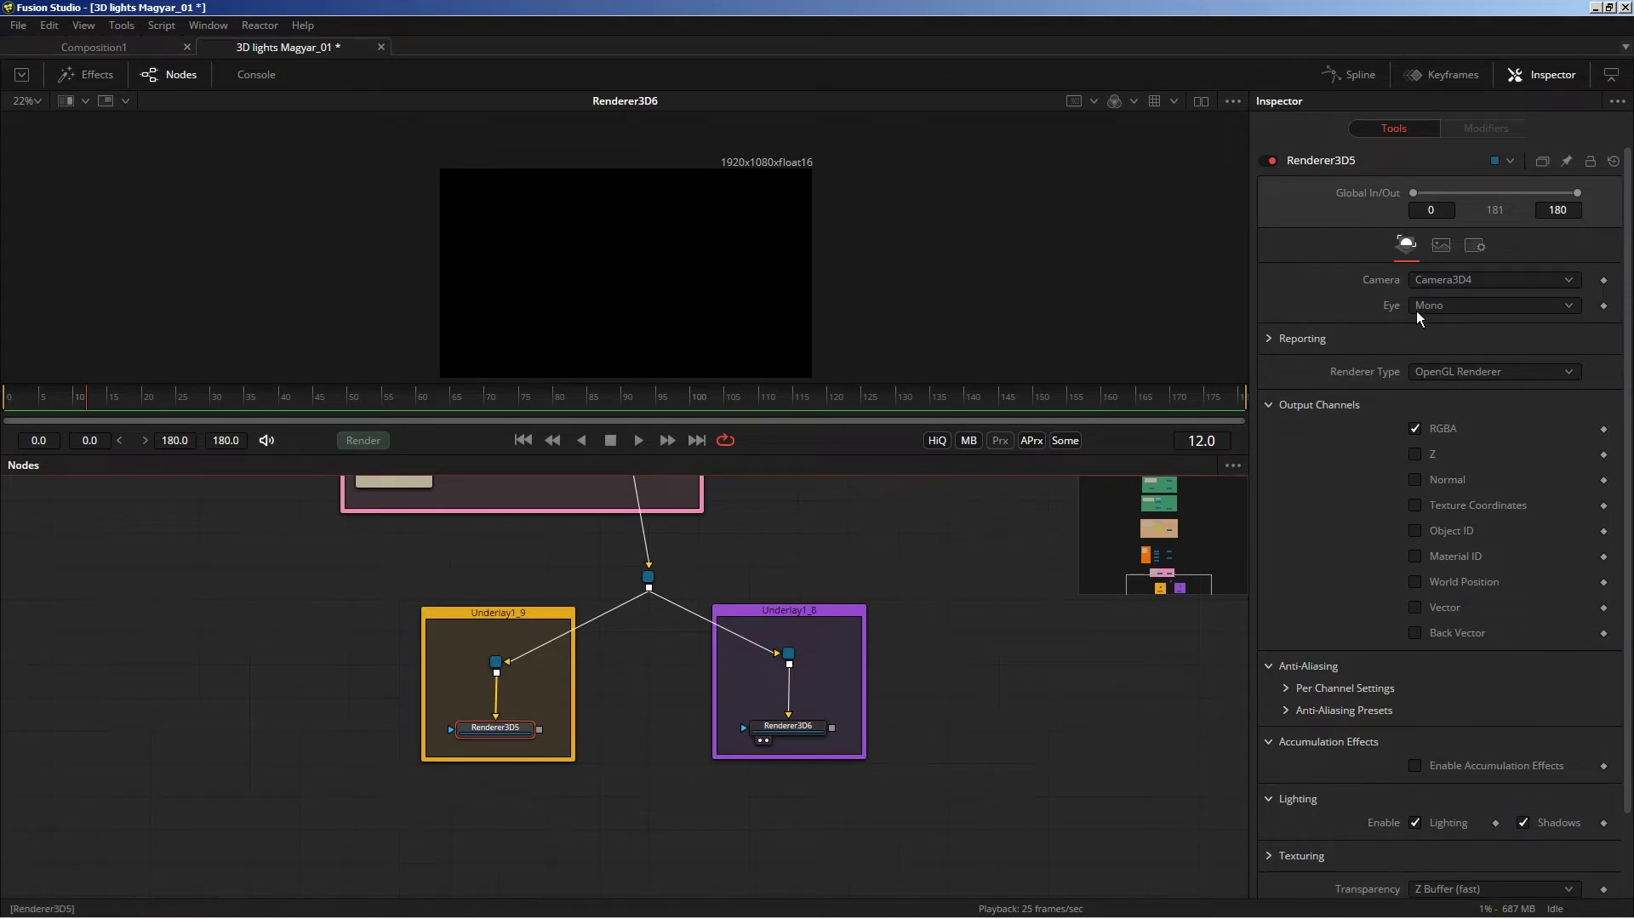
{"action": "left_click_drag", "start_coordinate": [785, 725], "coordinate": [677, 300]}
{"action": "left_click", "coordinate": [783, 725]}
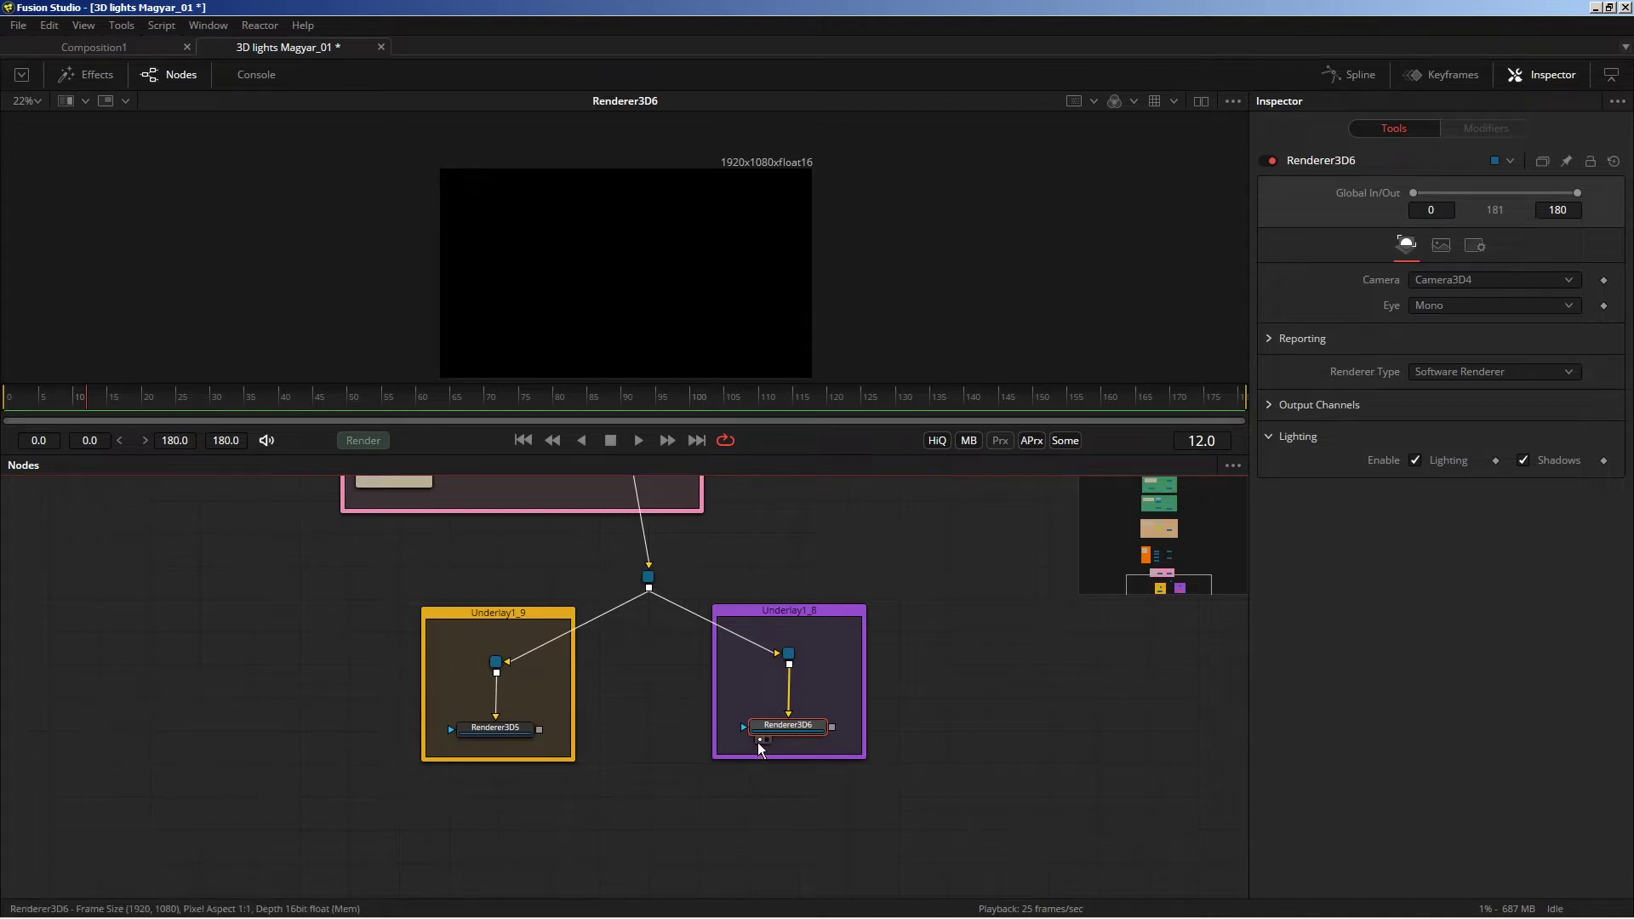
{"action": "left_click", "coordinate": [759, 739]}
{"action": "left_click", "coordinate": [759, 740]}
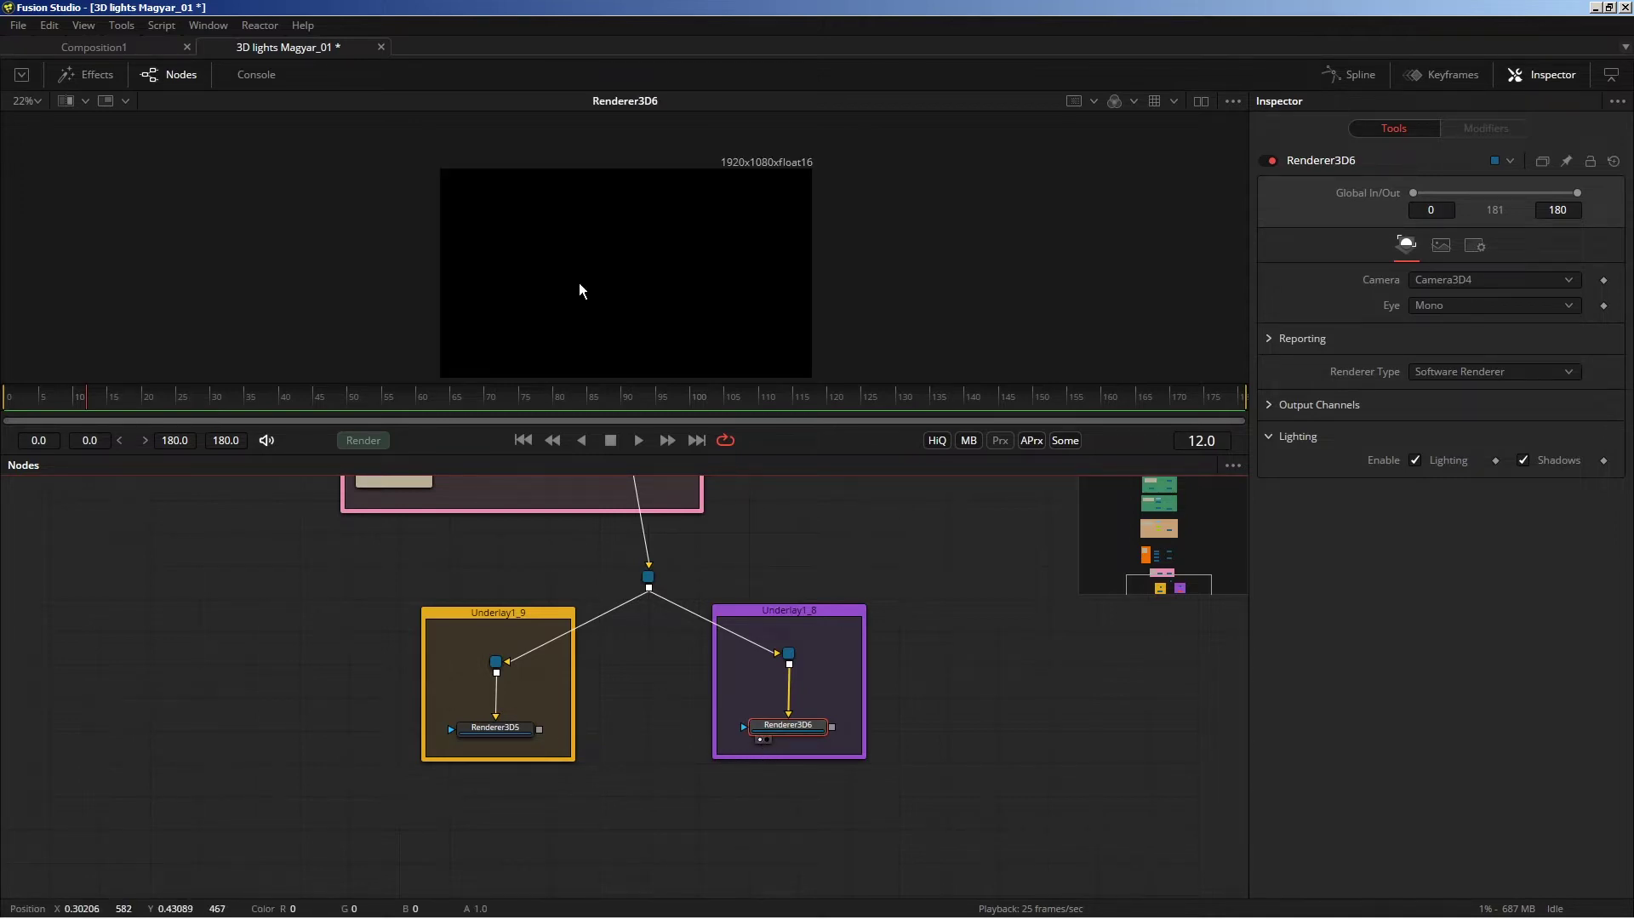
{"action": "scroll", "coordinate": [578, 291], "scroll_direction": "down", "scroll_amount": 1}
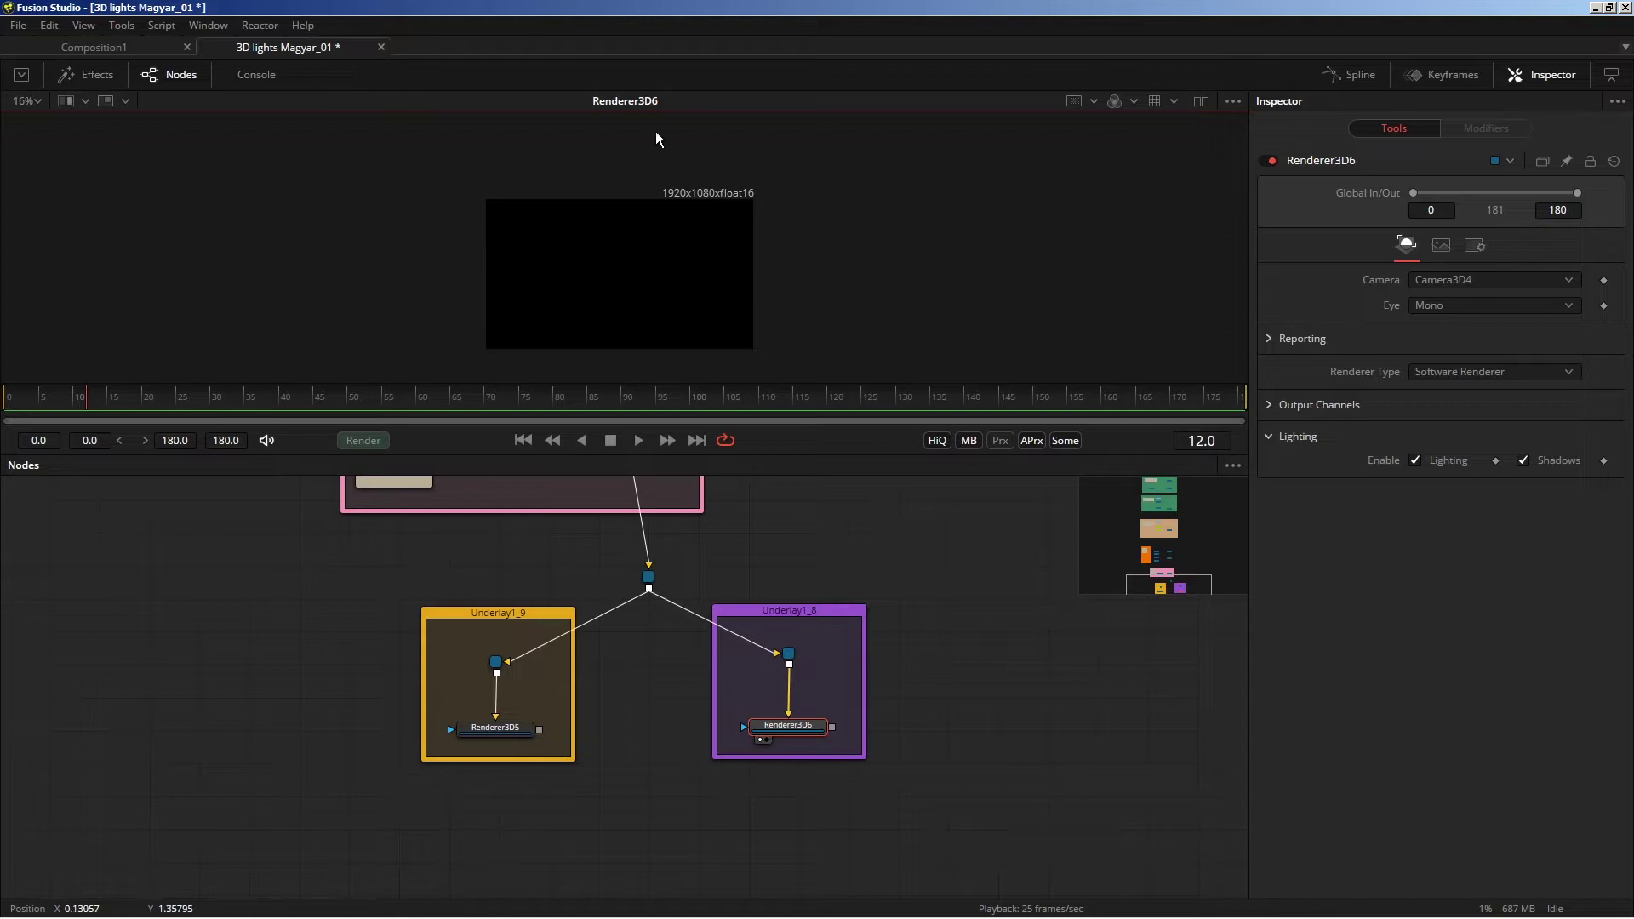
{"action": "left_click", "coordinate": [1416, 459]}
{"action": "left_click", "coordinate": [1522, 460]}
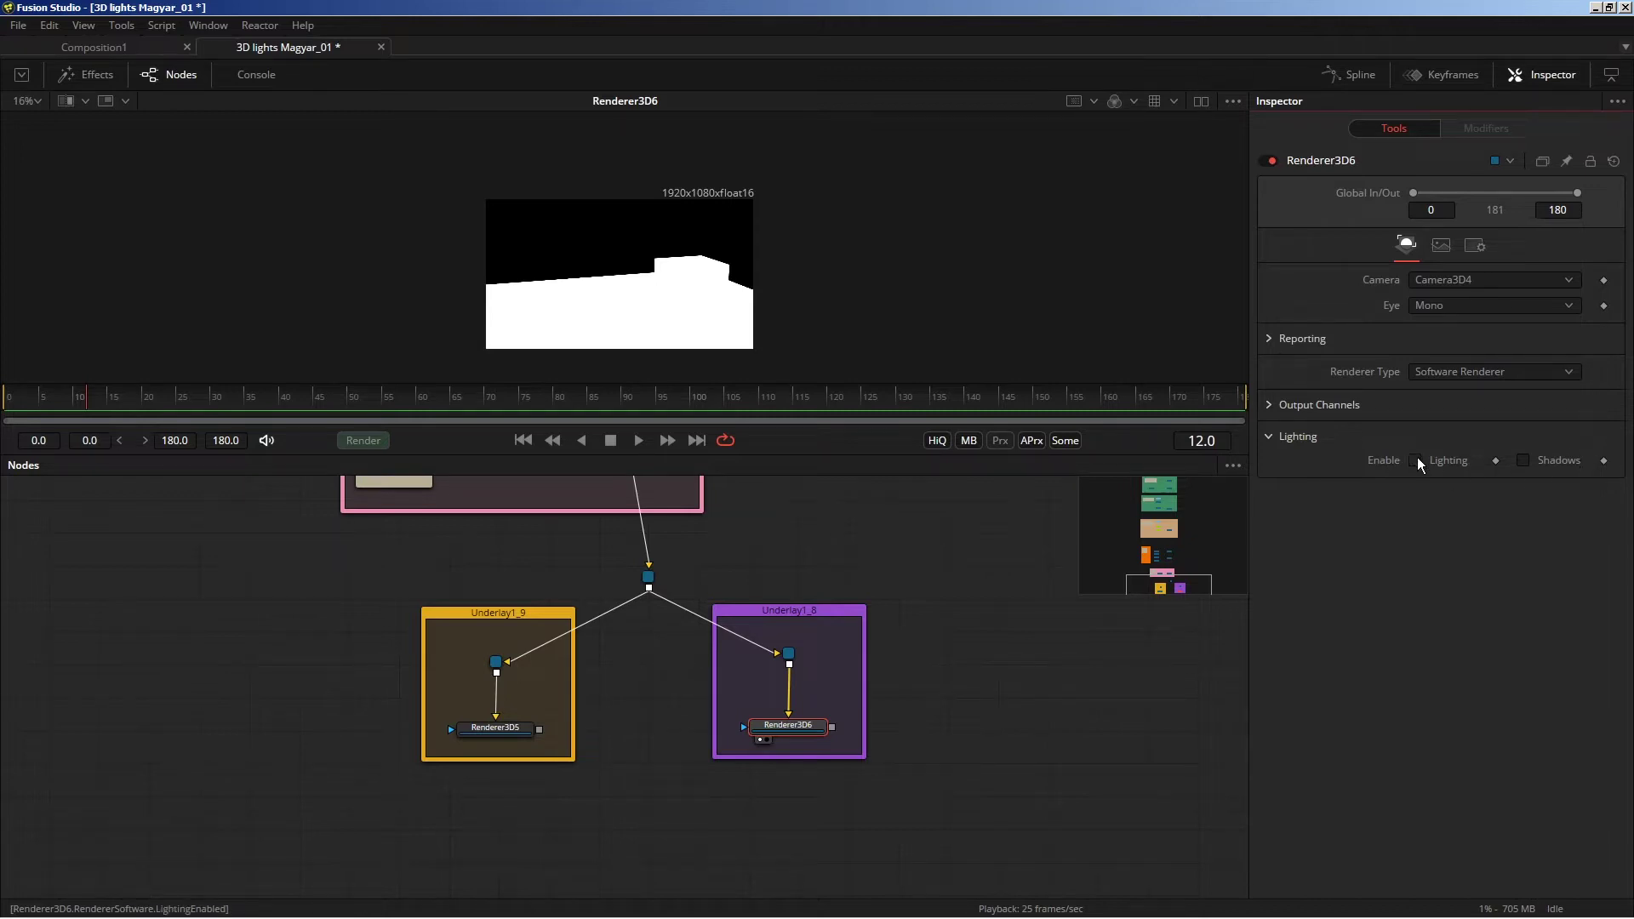
{"action": "left_click", "coordinate": [1416, 460]}
{"action": "left_click", "coordinate": [1523, 460]}
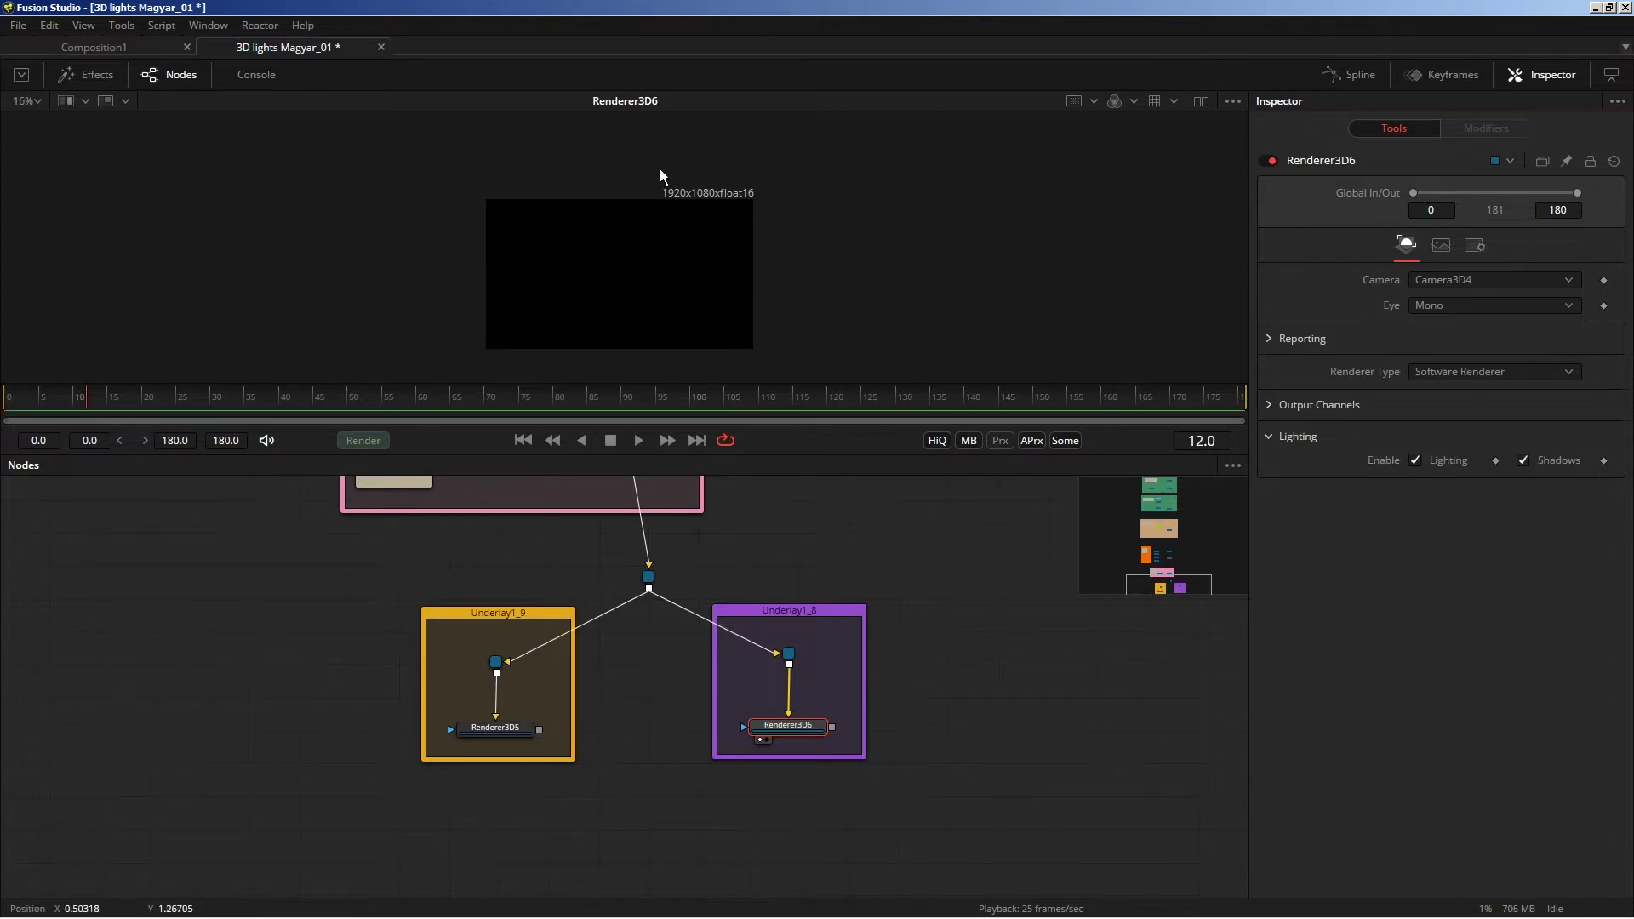
{"action": "scroll", "coordinate": [609, 559], "scroll_direction": "up", "scroll_amount": 15}
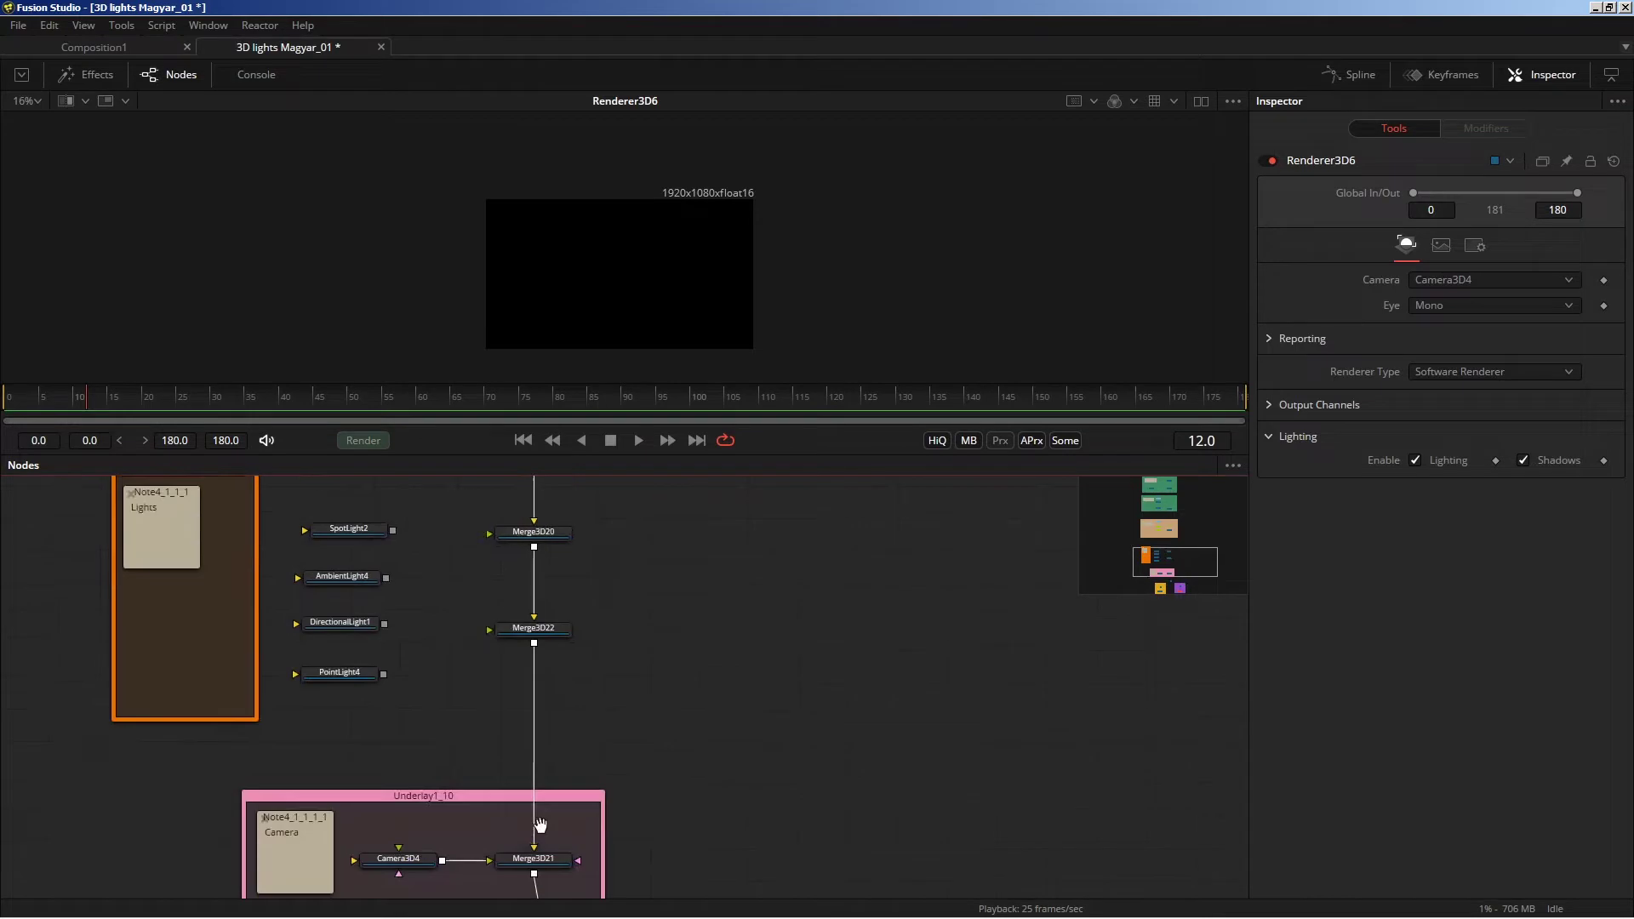
{"action": "scroll", "coordinate": [584, 600], "scroll_direction": "up", "scroll_amount": 3}
{"action": "scroll", "coordinate": [591, 591], "scroll_direction": "left", "scroll_amount": 5}
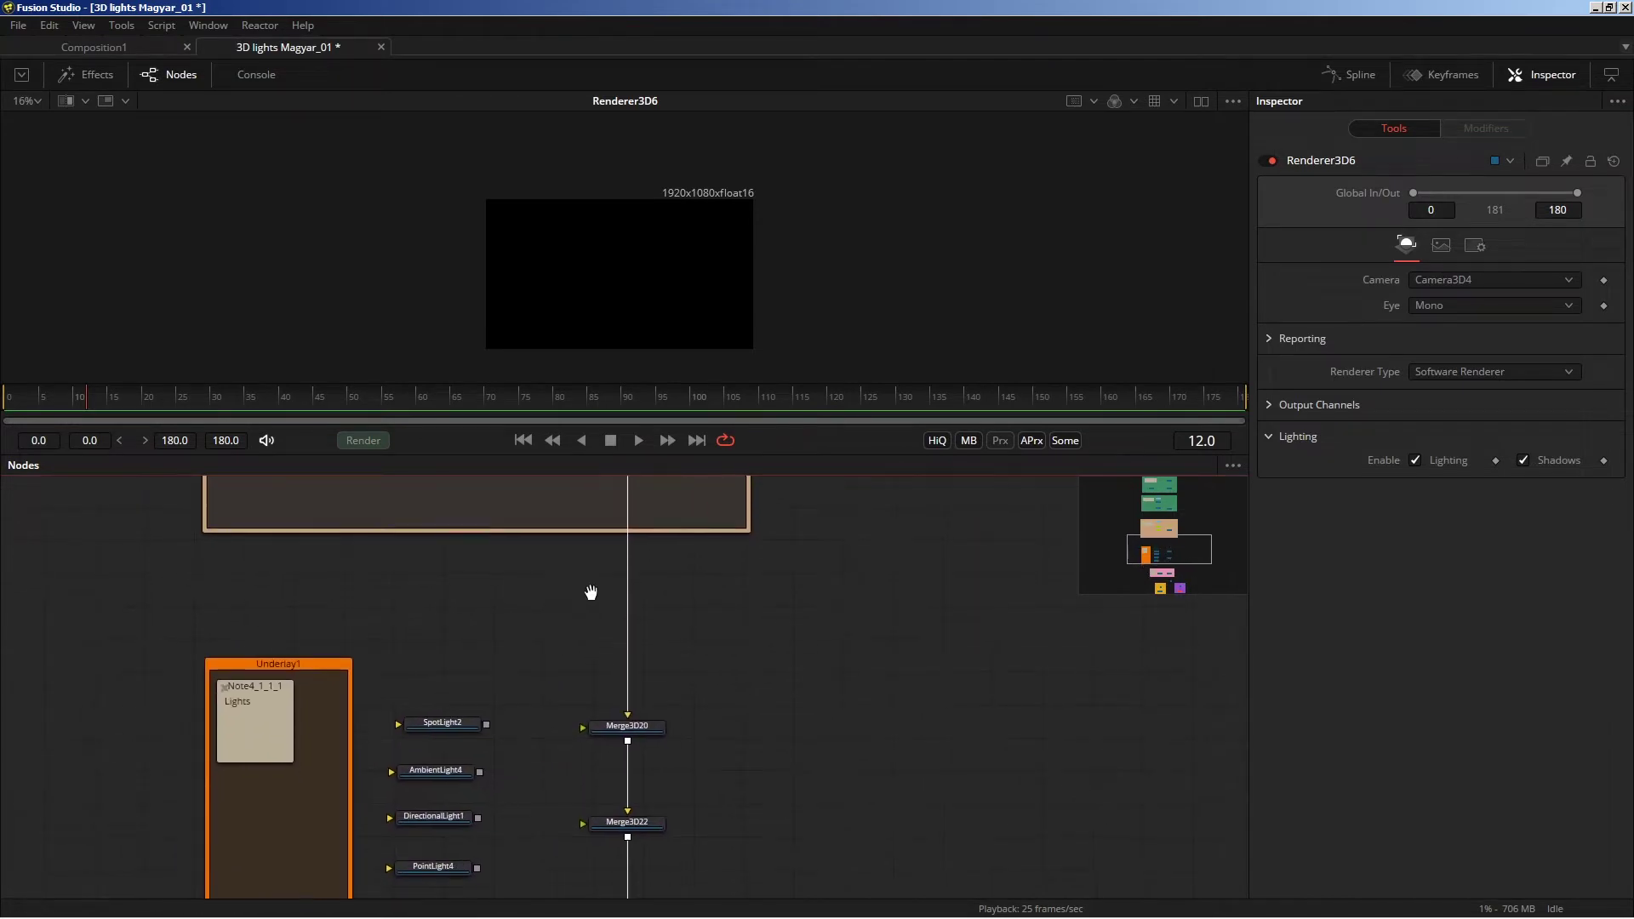
{"action": "left_click", "coordinate": [108, 30]}
{"action": "mouse_move", "coordinate": [161, 57]}
{"action": "mouse_move", "coordinate": [294, 72]}
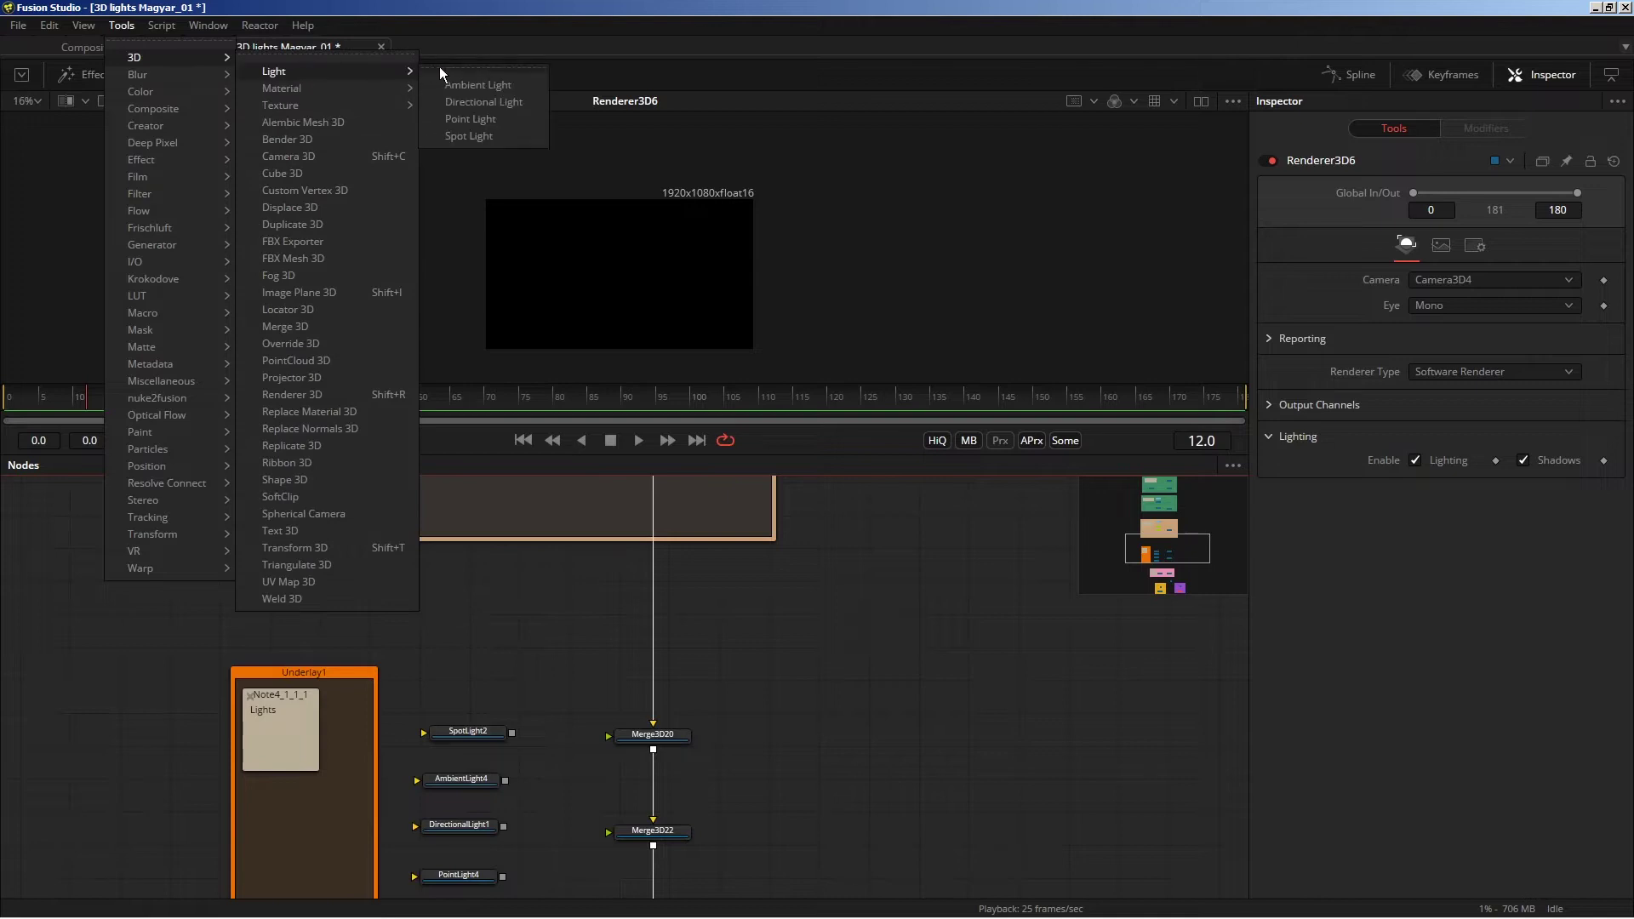
{"action": "left_click", "coordinate": [477, 66]}
{"action": "mouse_move", "coordinate": [483, 44]}
{"action": "left_mouse_down"}
{"action": "mouse_move", "coordinate": [972, 561]}
{"action": "mouse_move", "coordinate": [945, 532]}
{"action": "left_mouse_up"}
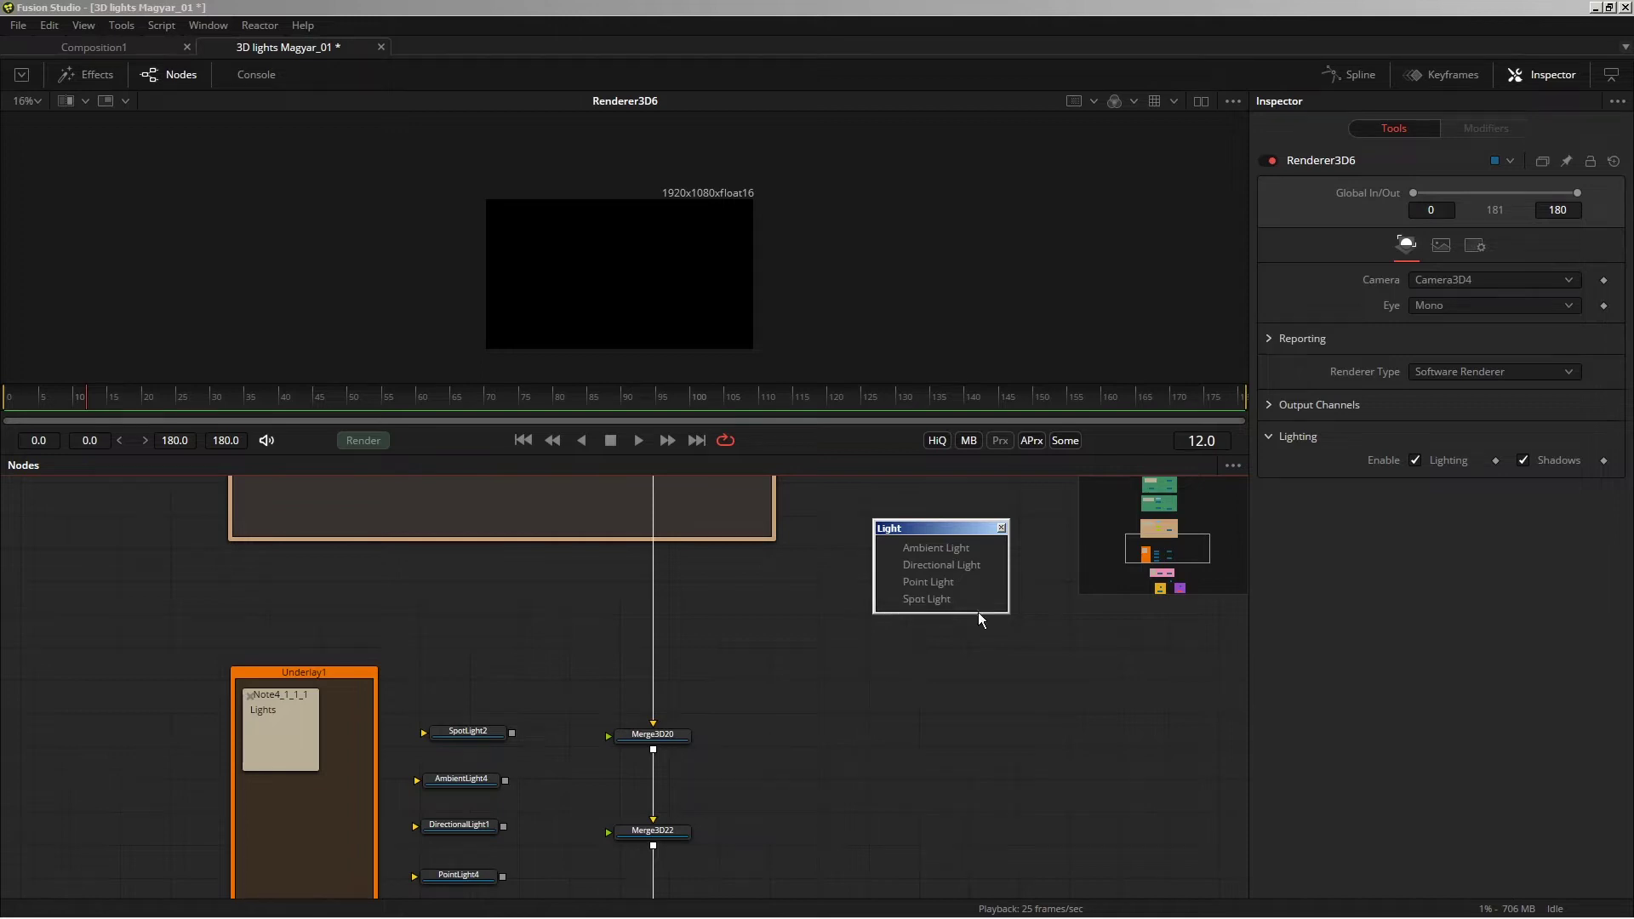
{"action": "left_click", "coordinate": [1003, 529]}
{"action": "scroll", "coordinate": [770, 578], "scroll_direction": "down", "scroll_amount": 3}
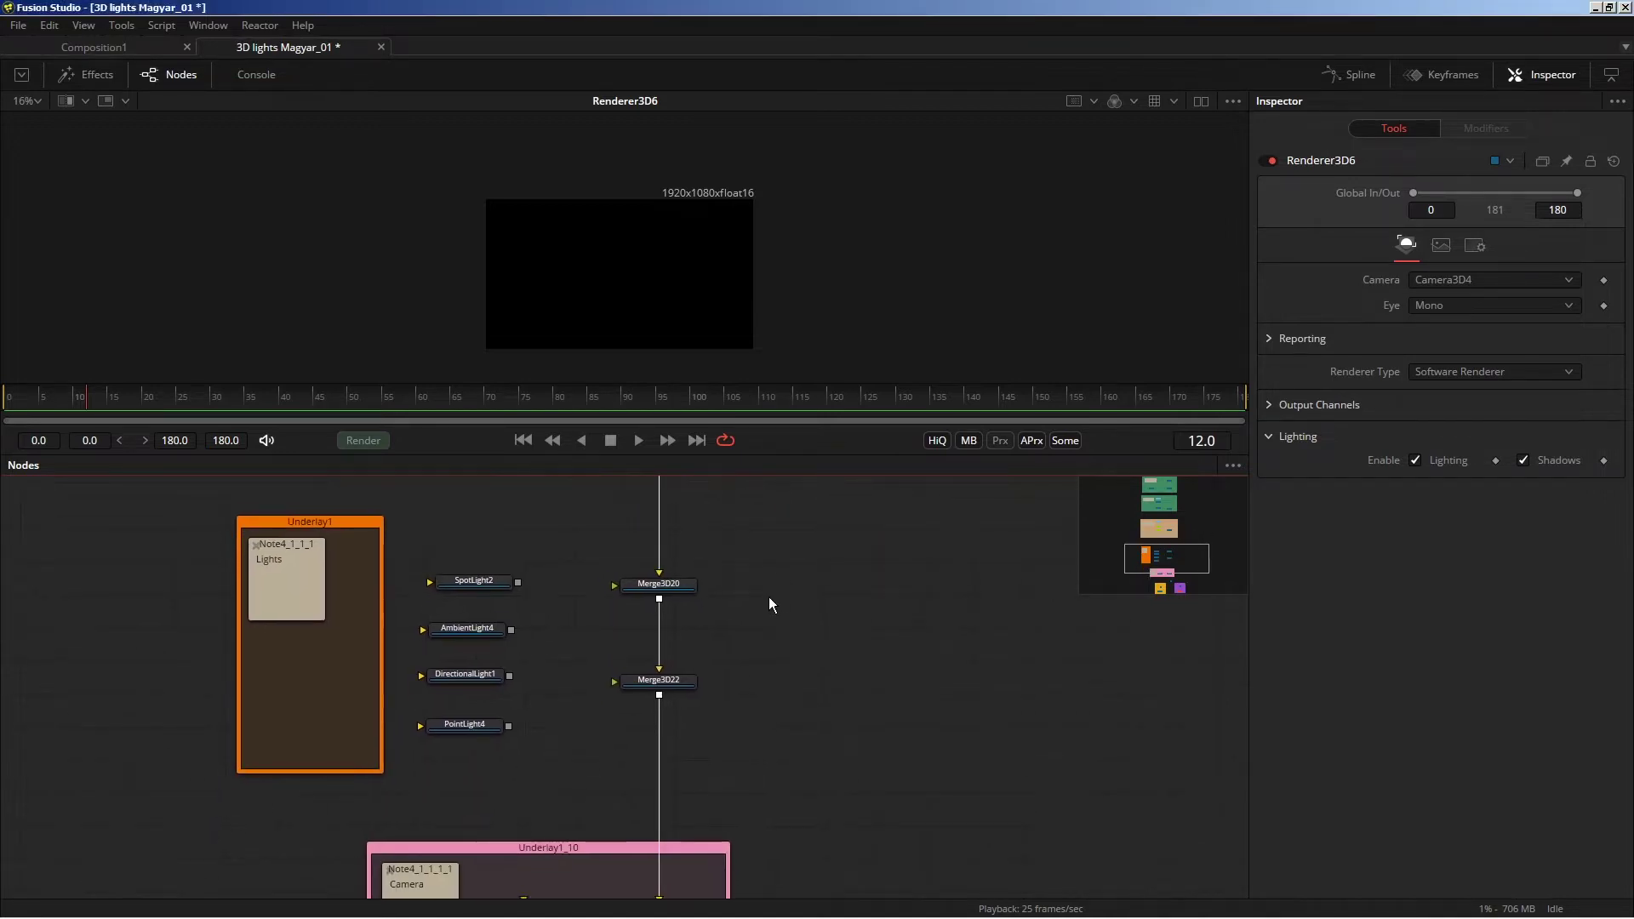
{"action": "scroll", "coordinate": [768, 604], "scroll_direction": "left", "scroll_amount": 1}
{"action": "scroll", "coordinate": [677, 638], "scroll_direction": "down", "scroll_amount": 1}
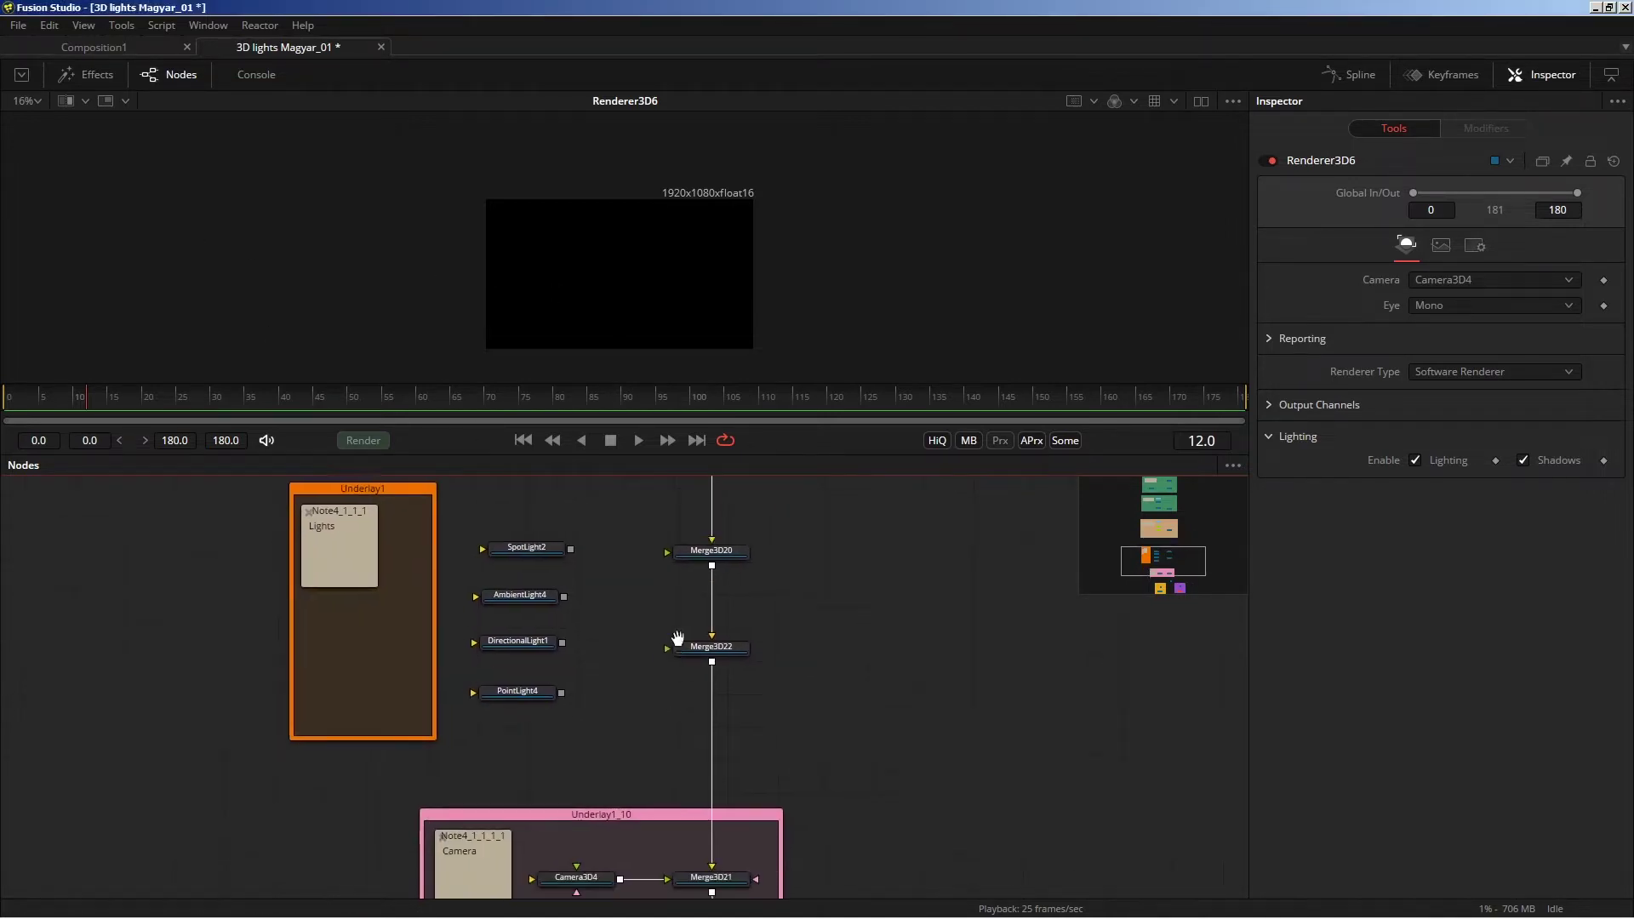
{"action": "scroll", "coordinate": [678, 638], "scroll_direction": "down", "scroll_amount": 2}
{"action": "left_click_drag", "start_coordinate": [692, 592], "coordinate": [694, 630]}
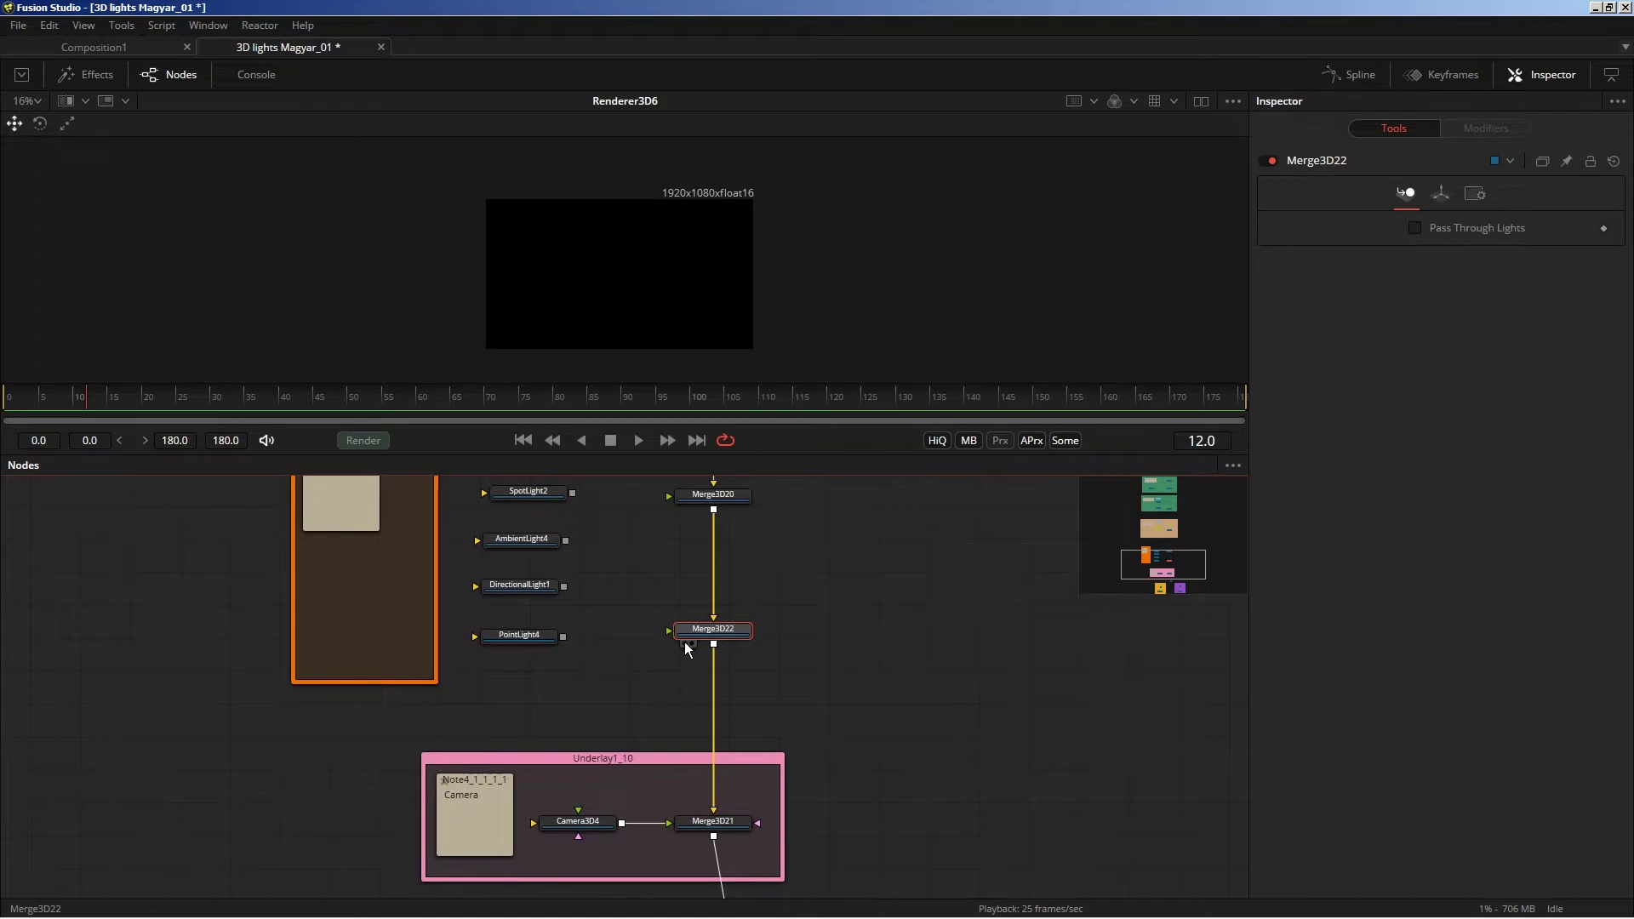
Load Merge3D22's plane-and-cube scene in the viewer and orbit around it.
{"action": "left_click", "coordinate": [686, 643]}
{"action": "mouse_move", "coordinate": [548, 305]}
{"action": "left_mouse_down"}
{"action": "mouse_move", "coordinate": [418, 325]}
{"action": "mouse_move", "coordinate": [463, 313]}
{"action": "left_mouse_up"}
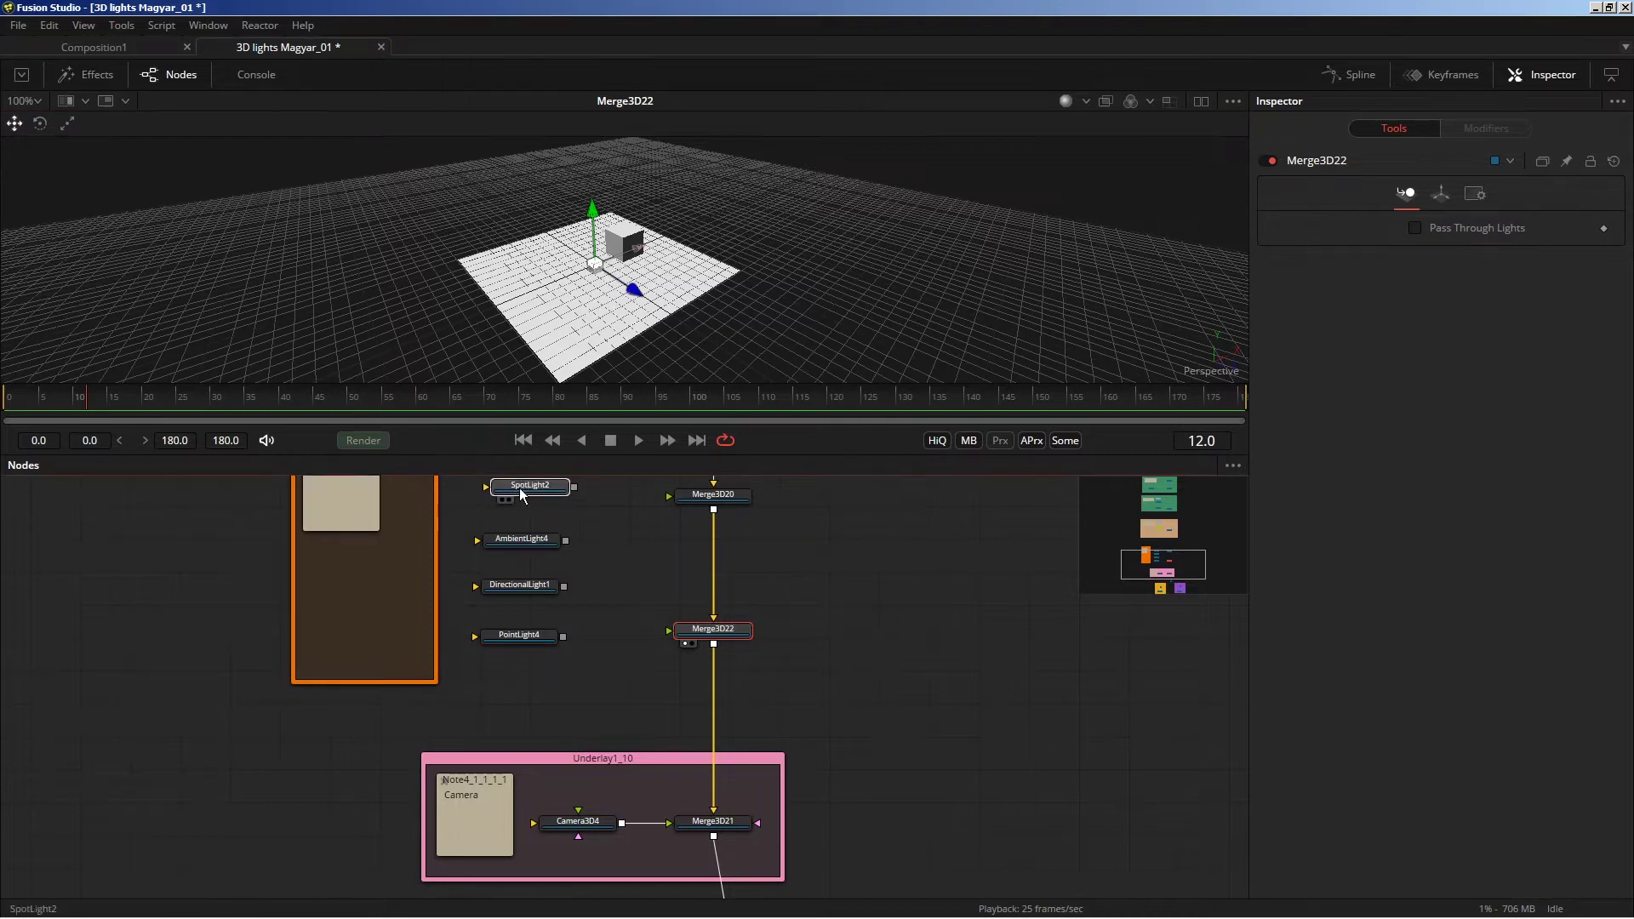
{"action": "scroll", "coordinate": [522, 492], "scroll_direction": "up", "scroll_amount": 1}
Connect PointLight4 into Merge3D22 and position it beside the merge.
{"action": "left_click", "coordinate": [525, 513]}
{"action": "scroll", "coordinate": [571, 653], "scroll_direction": "up", "scroll_amount": 3}
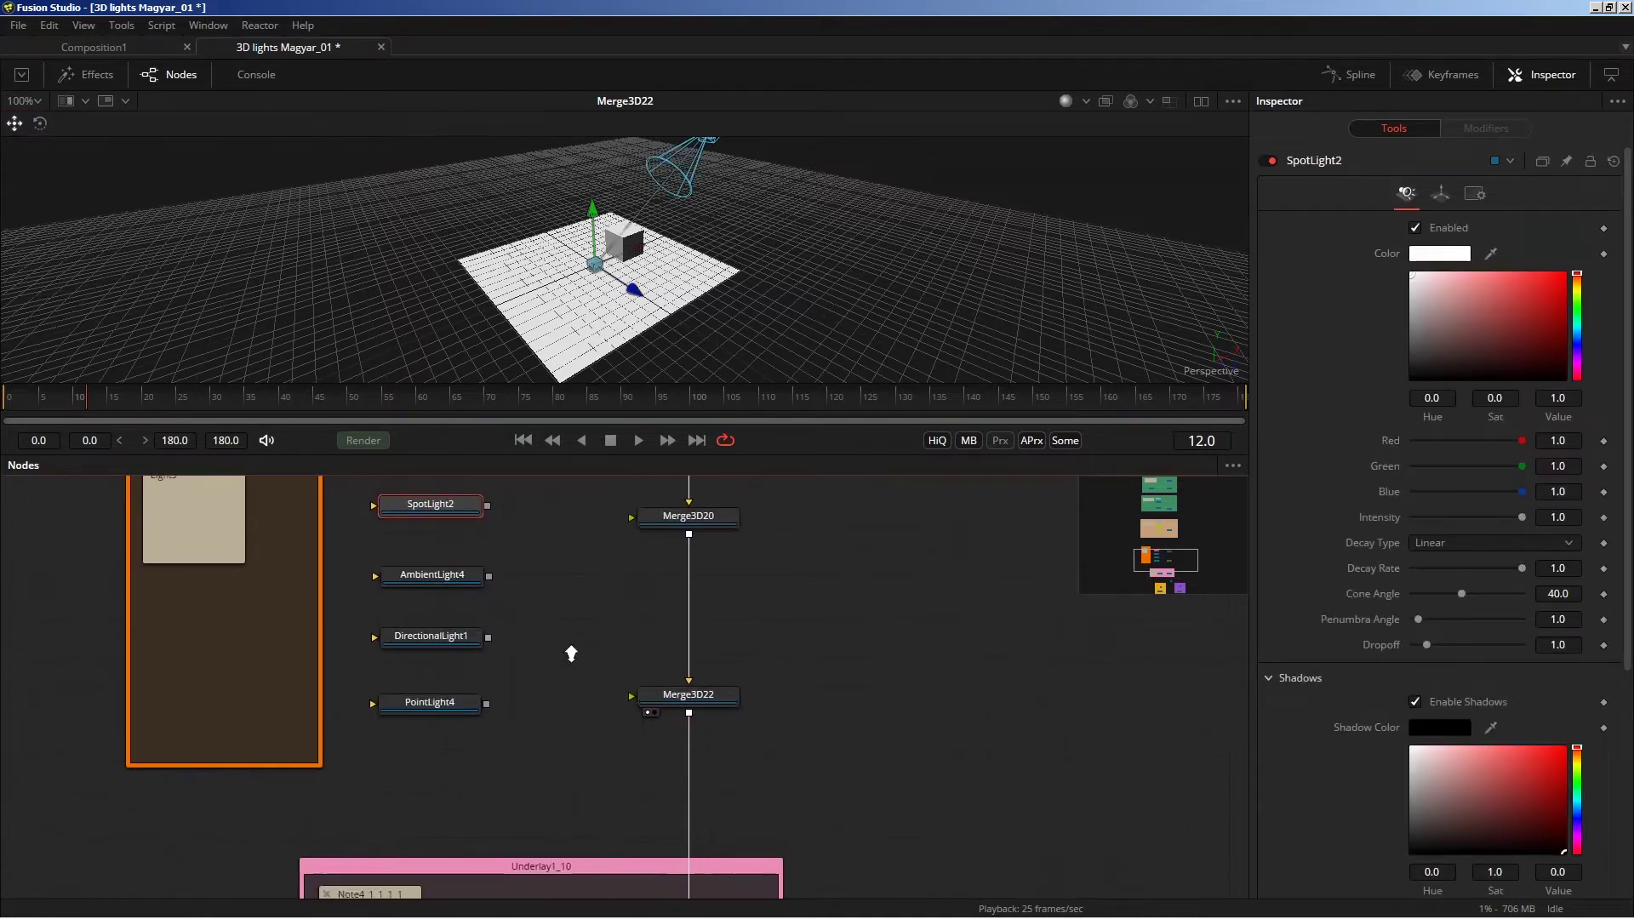
{"action": "left_click_drag", "start_coordinate": [425, 706], "coordinate": [660, 703]}
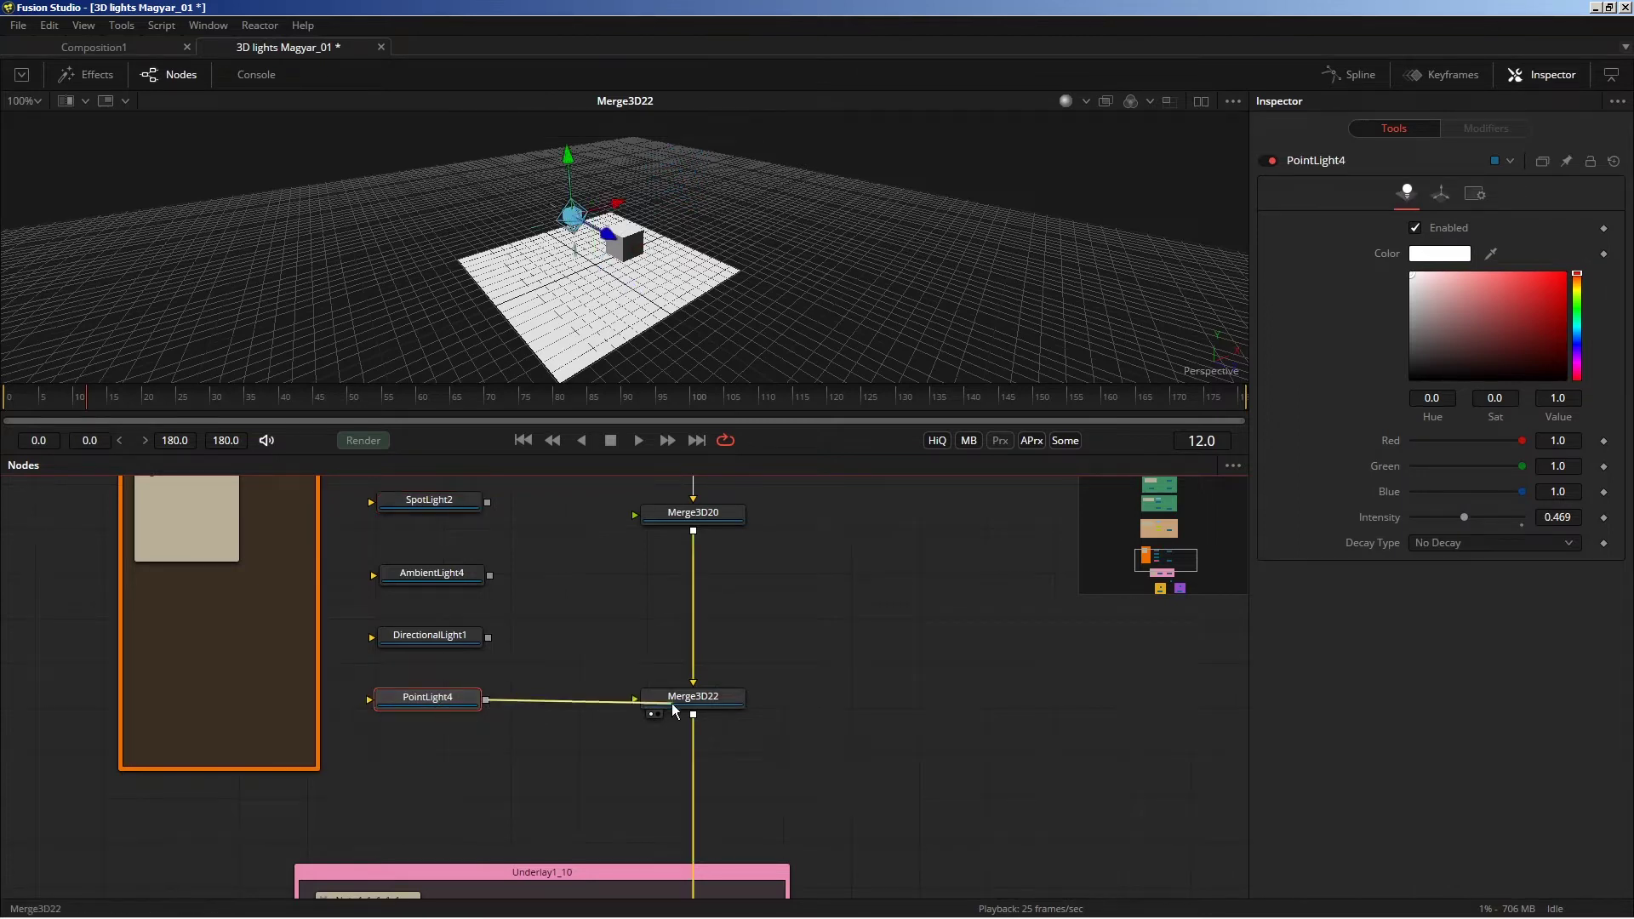
{"action": "left_click_drag", "start_coordinate": [419, 706], "coordinate": [428, 696]}
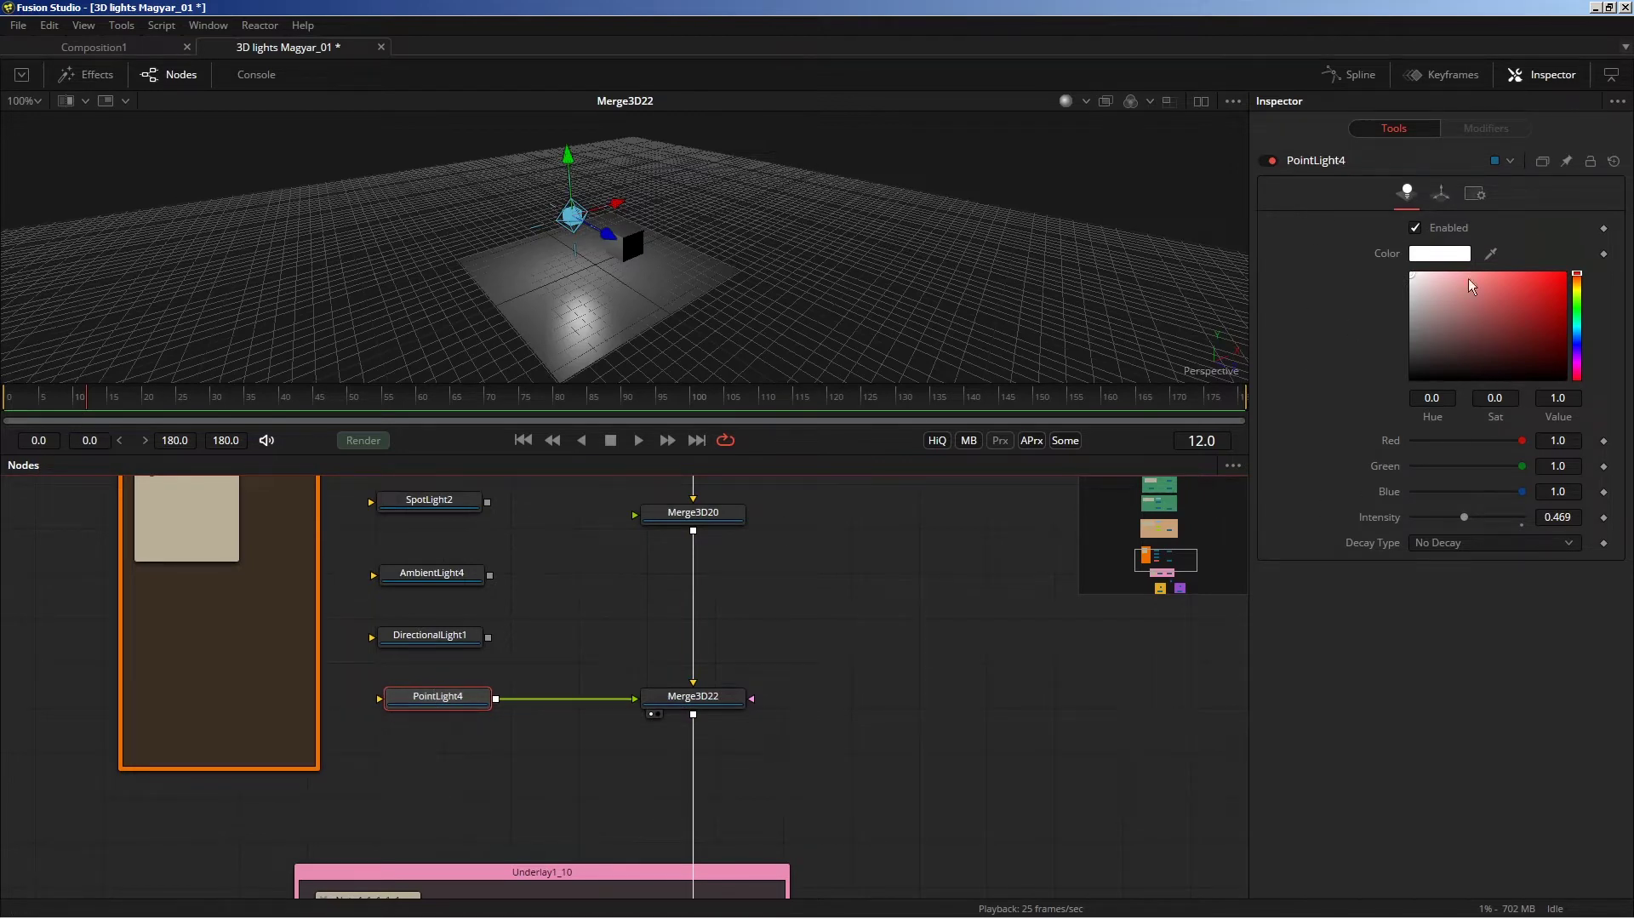
Make PointLight4 a soft red with intensity 0.781 and Linear decay.
{"action": "left_click", "coordinate": [1545, 279]}
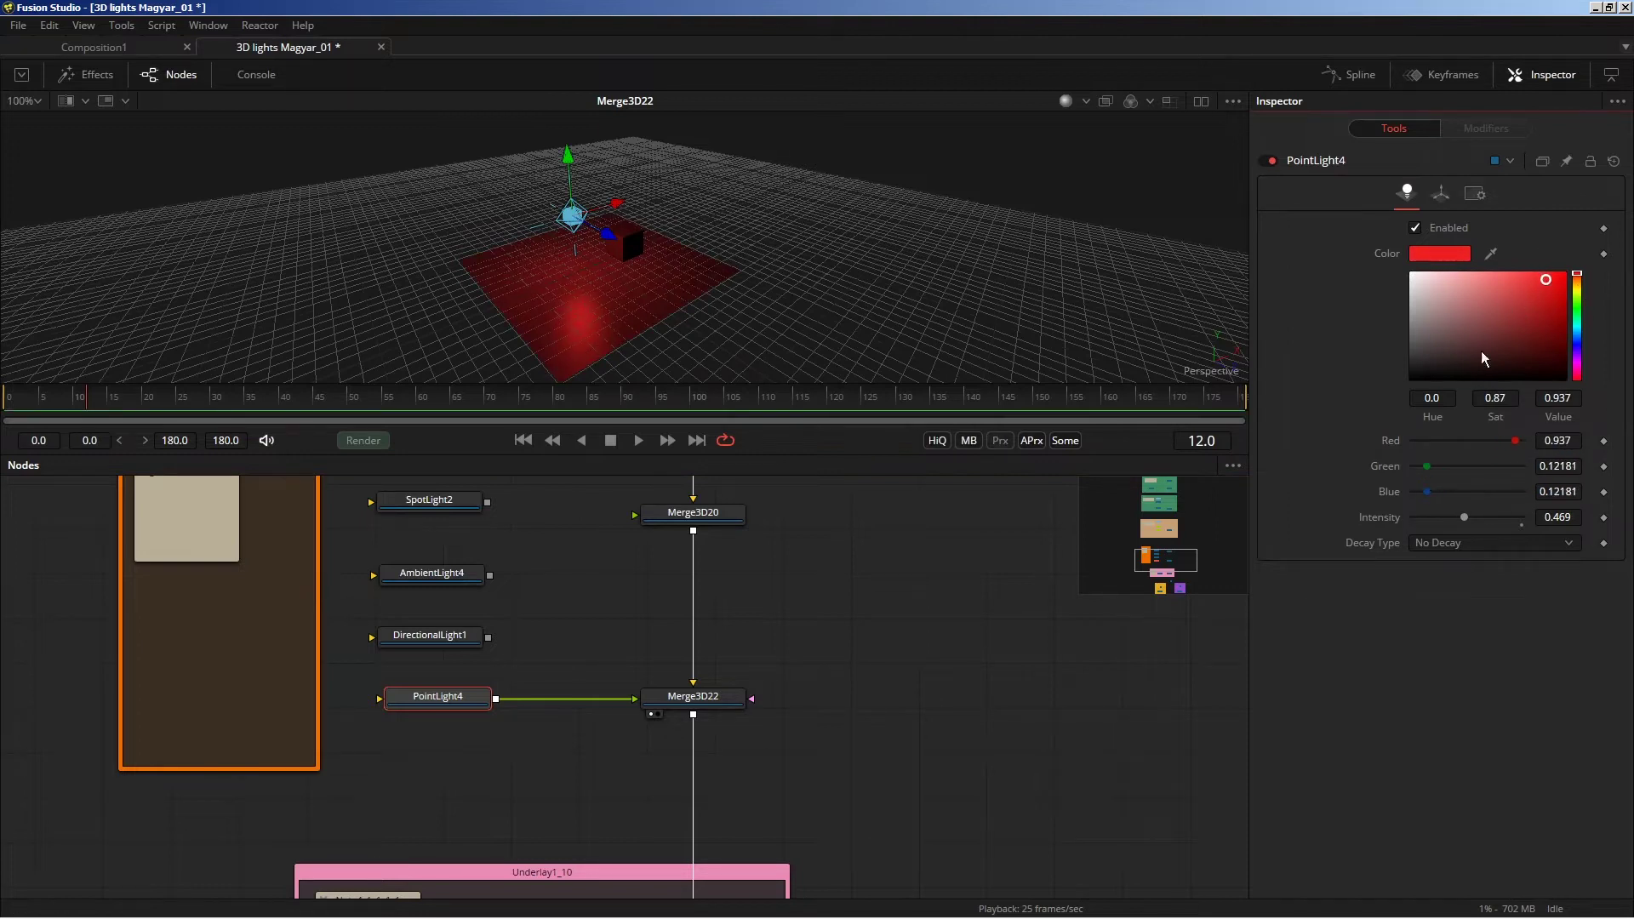
{"action": "left_click_drag", "start_coordinate": [1499, 313], "coordinate": [1522, 290]}
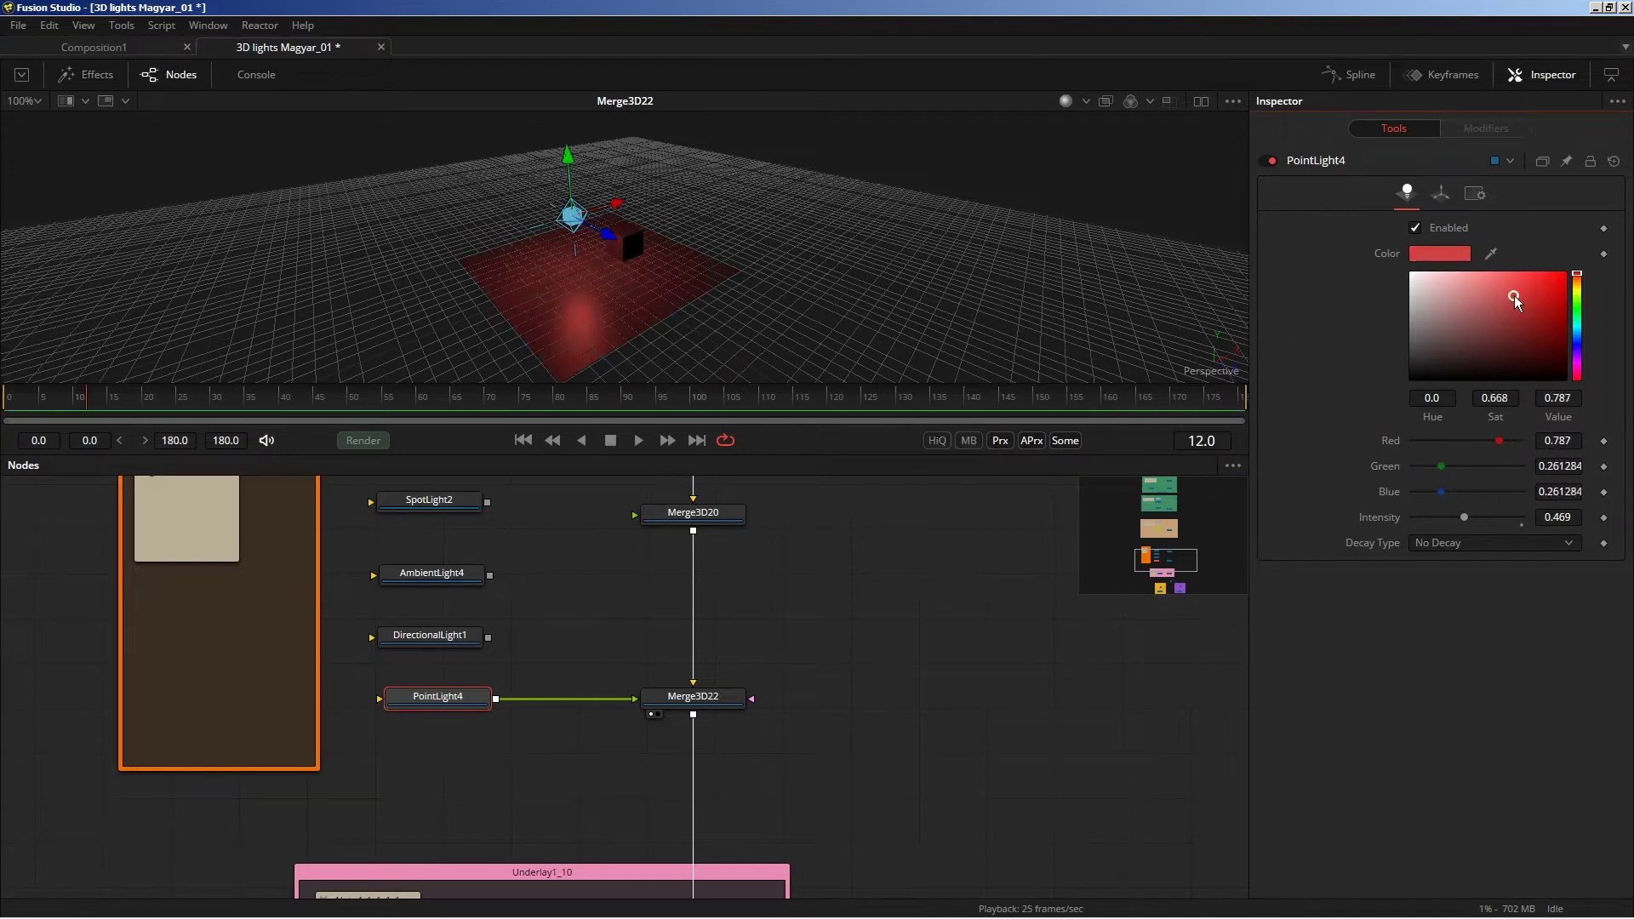
{"action": "mouse_move", "coordinate": [1464, 516]}
{"action": "left_mouse_down"}
{"action": "mouse_move", "coordinate": [1448, 518]}
{"action": "mouse_move", "coordinate": [1484, 514]}
{"action": "left_mouse_up"}
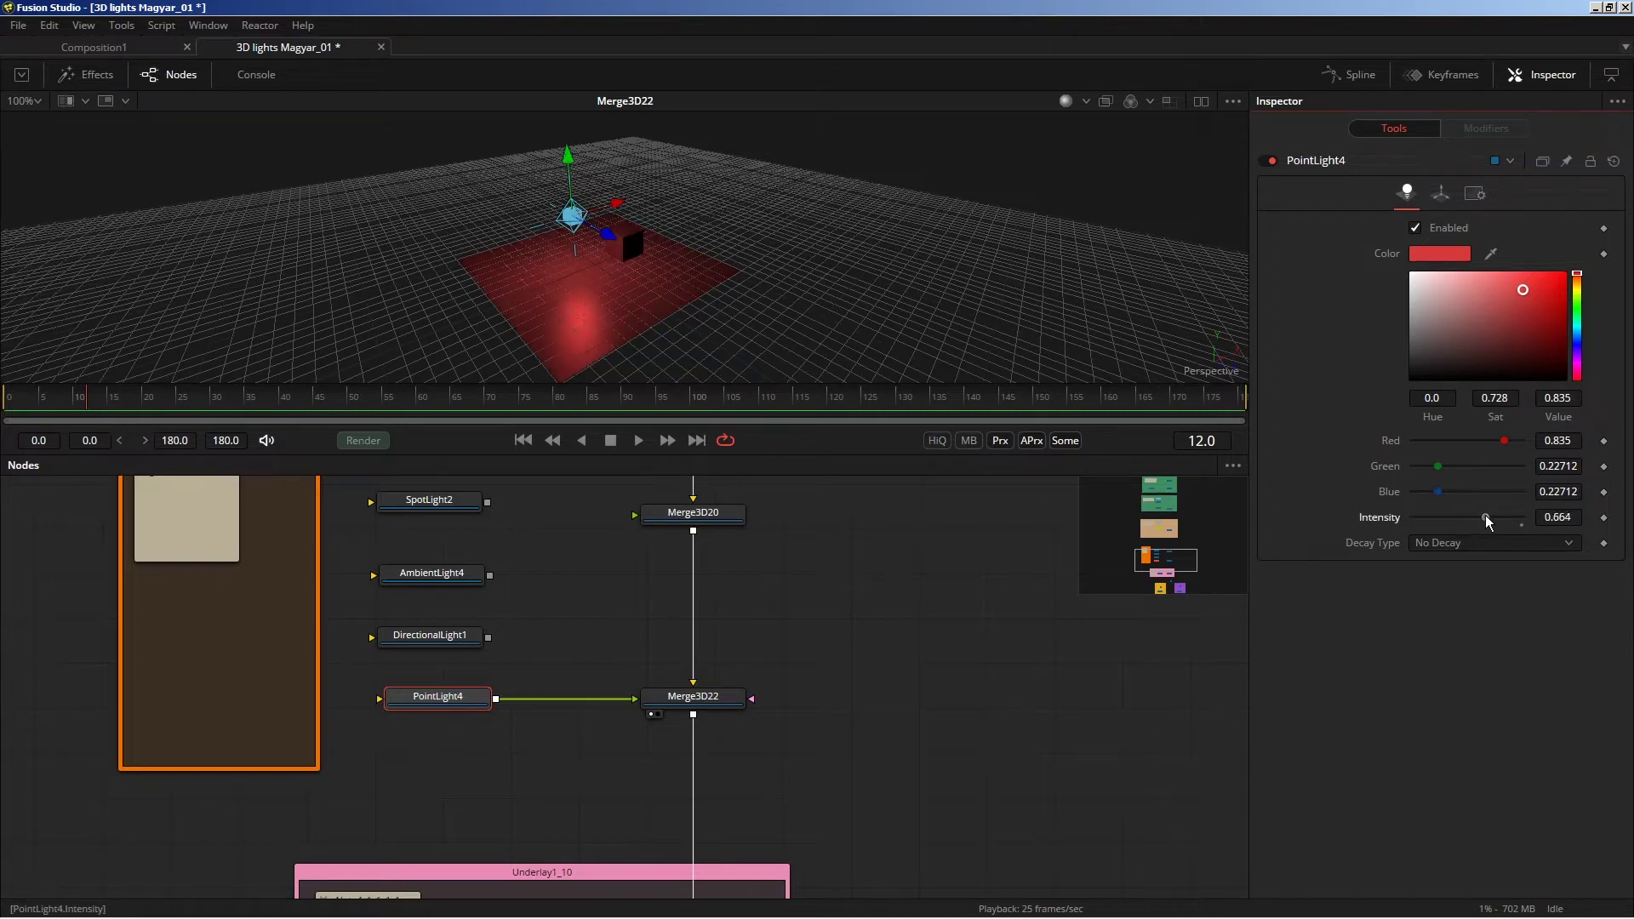
{"action": "left_click", "coordinate": [1448, 549]}
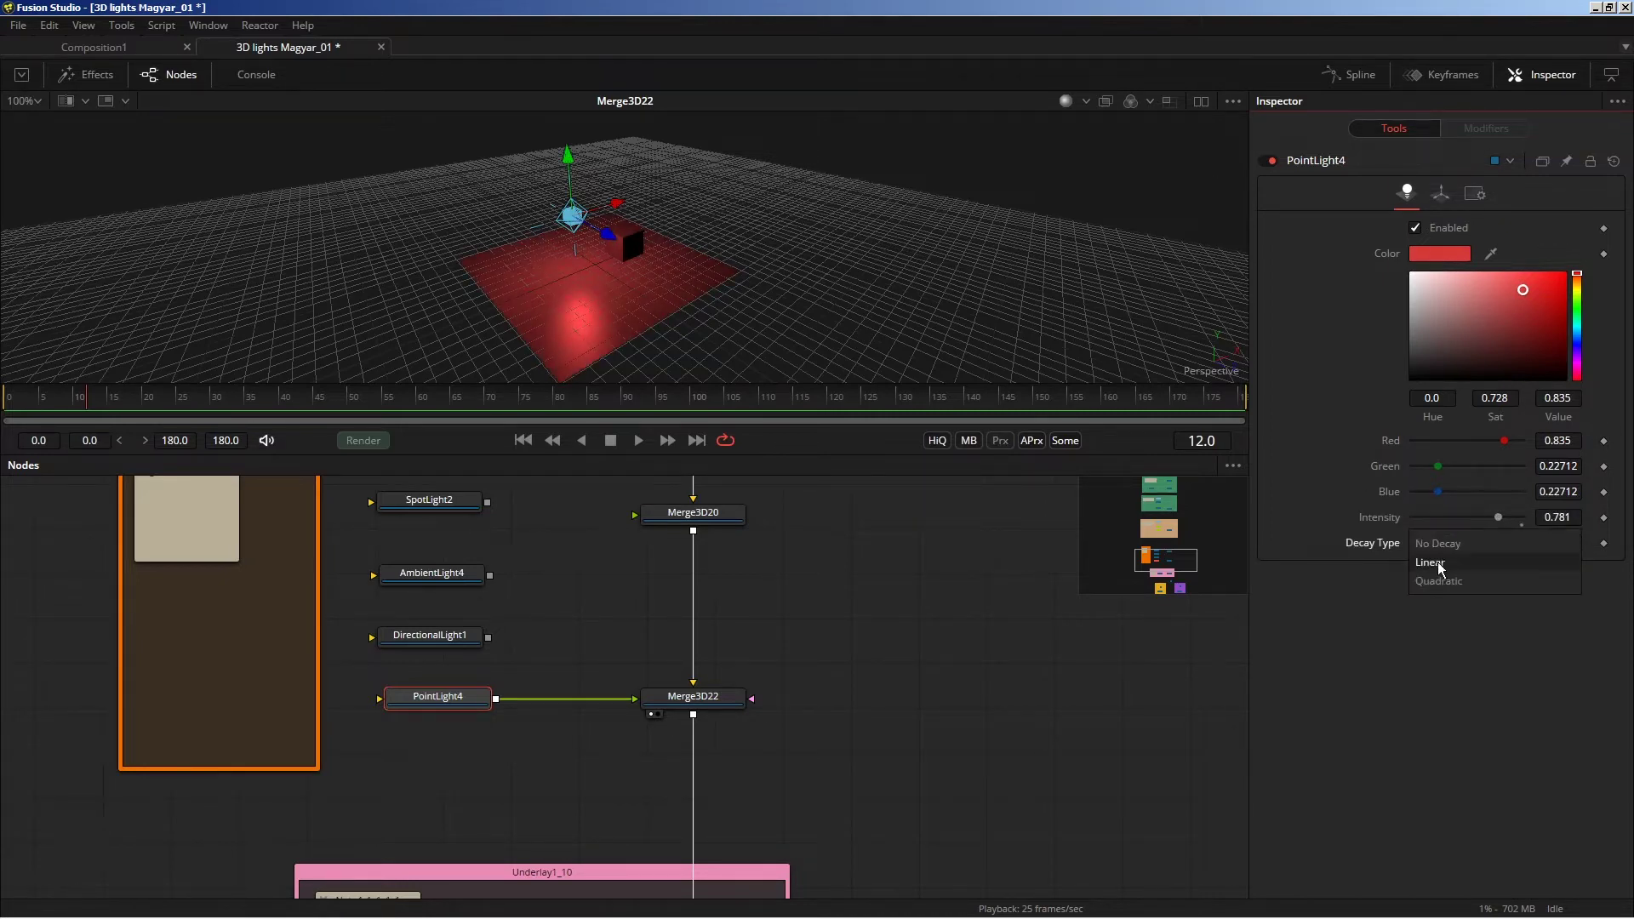
{"action": "left_click", "coordinate": [1323, 553]}
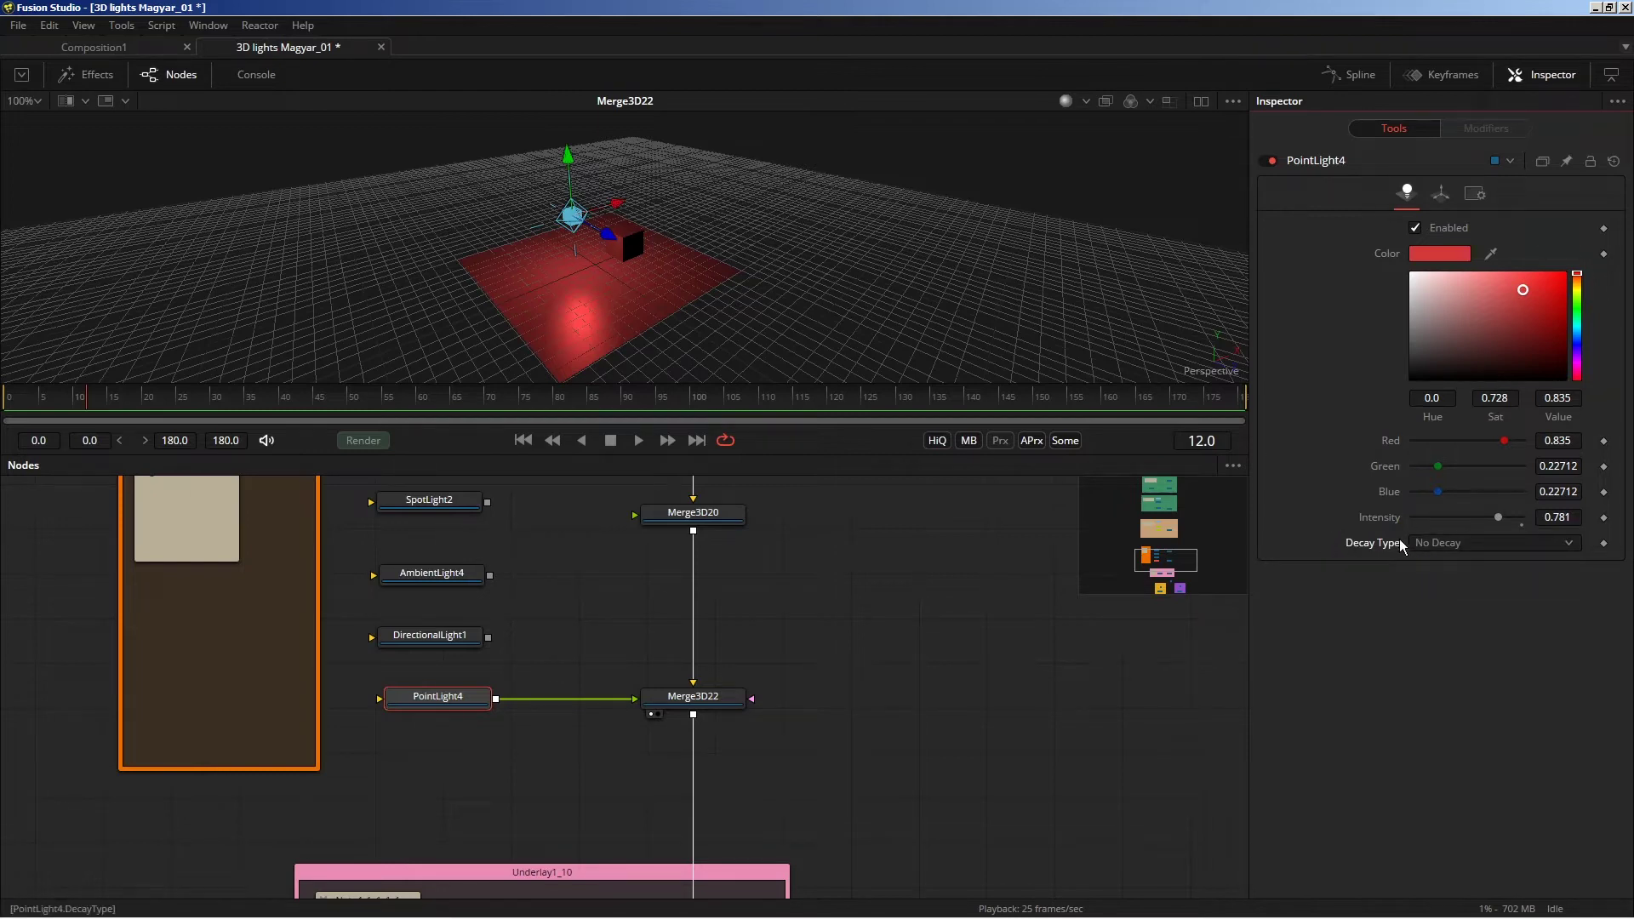
{"action": "left_click", "coordinate": [1463, 548]}
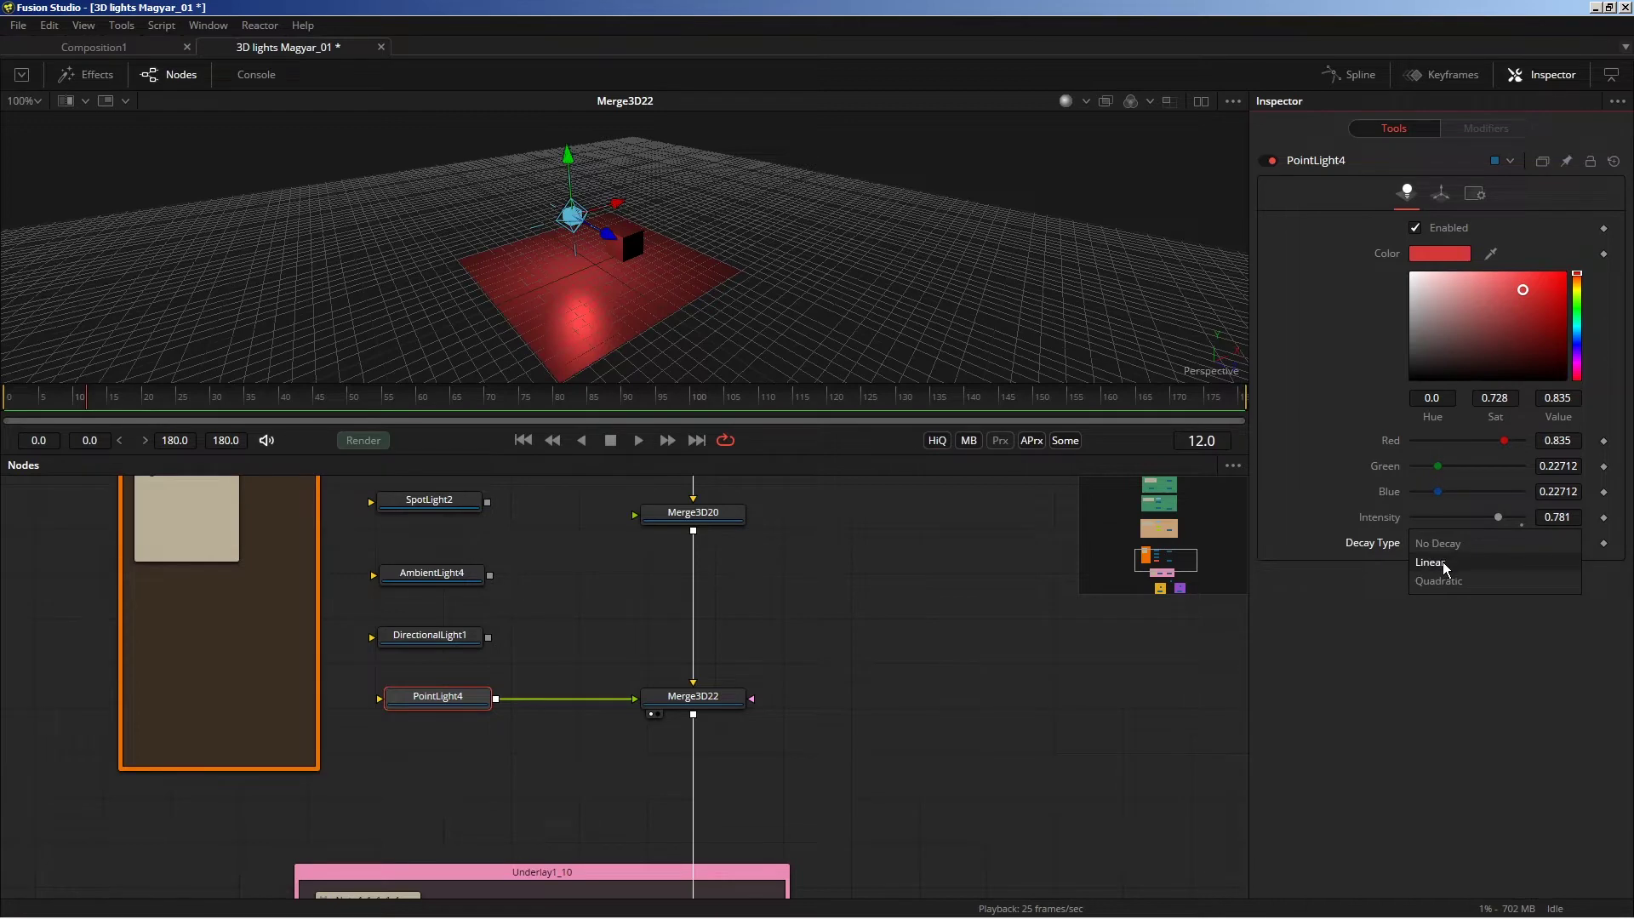
{"action": "left_click", "coordinate": [1444, 564]}
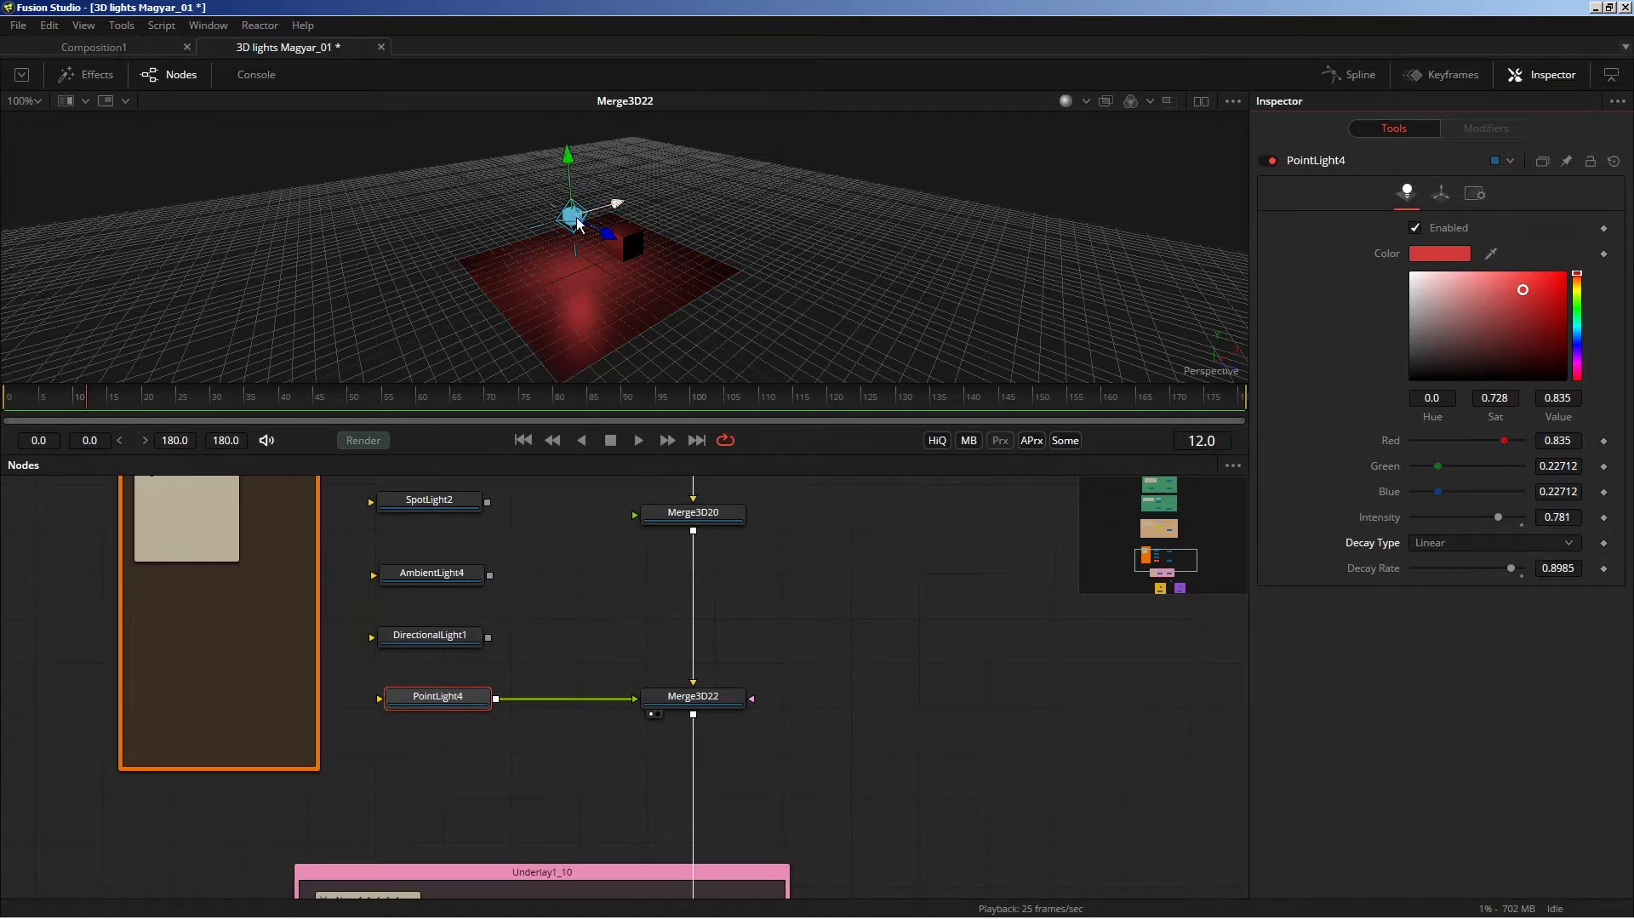
Compare Quadratic decay against Linear and keep Linear.
{"action": "left_click", "coordinate": [1455, 544]}
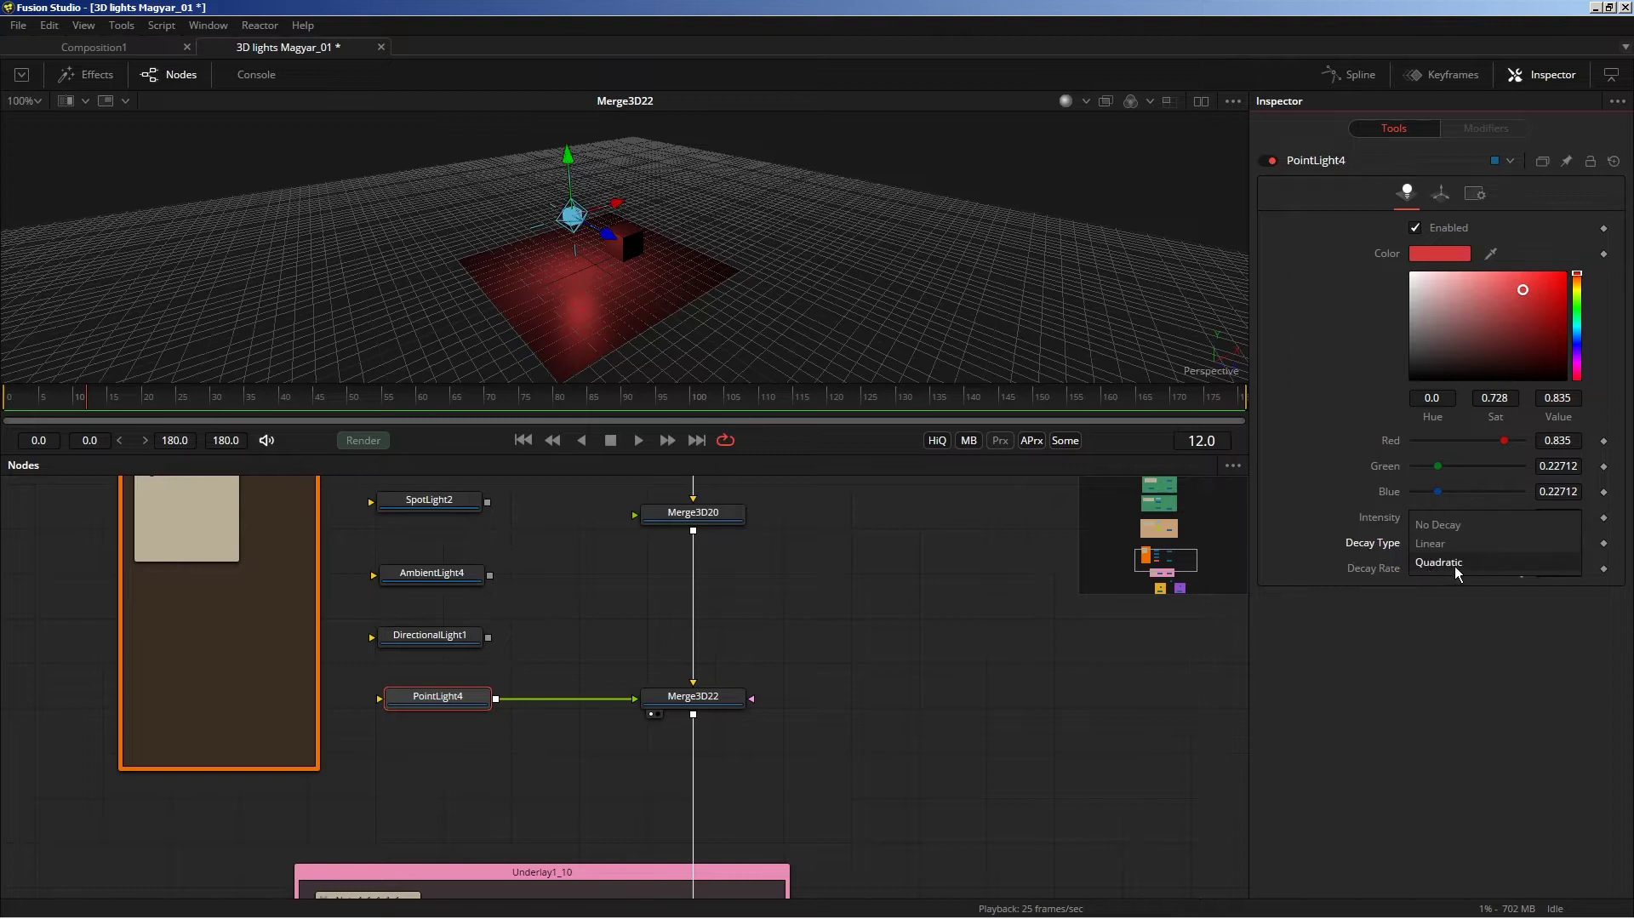
{"action": "left_click", "coordinate": [1447, 563]}
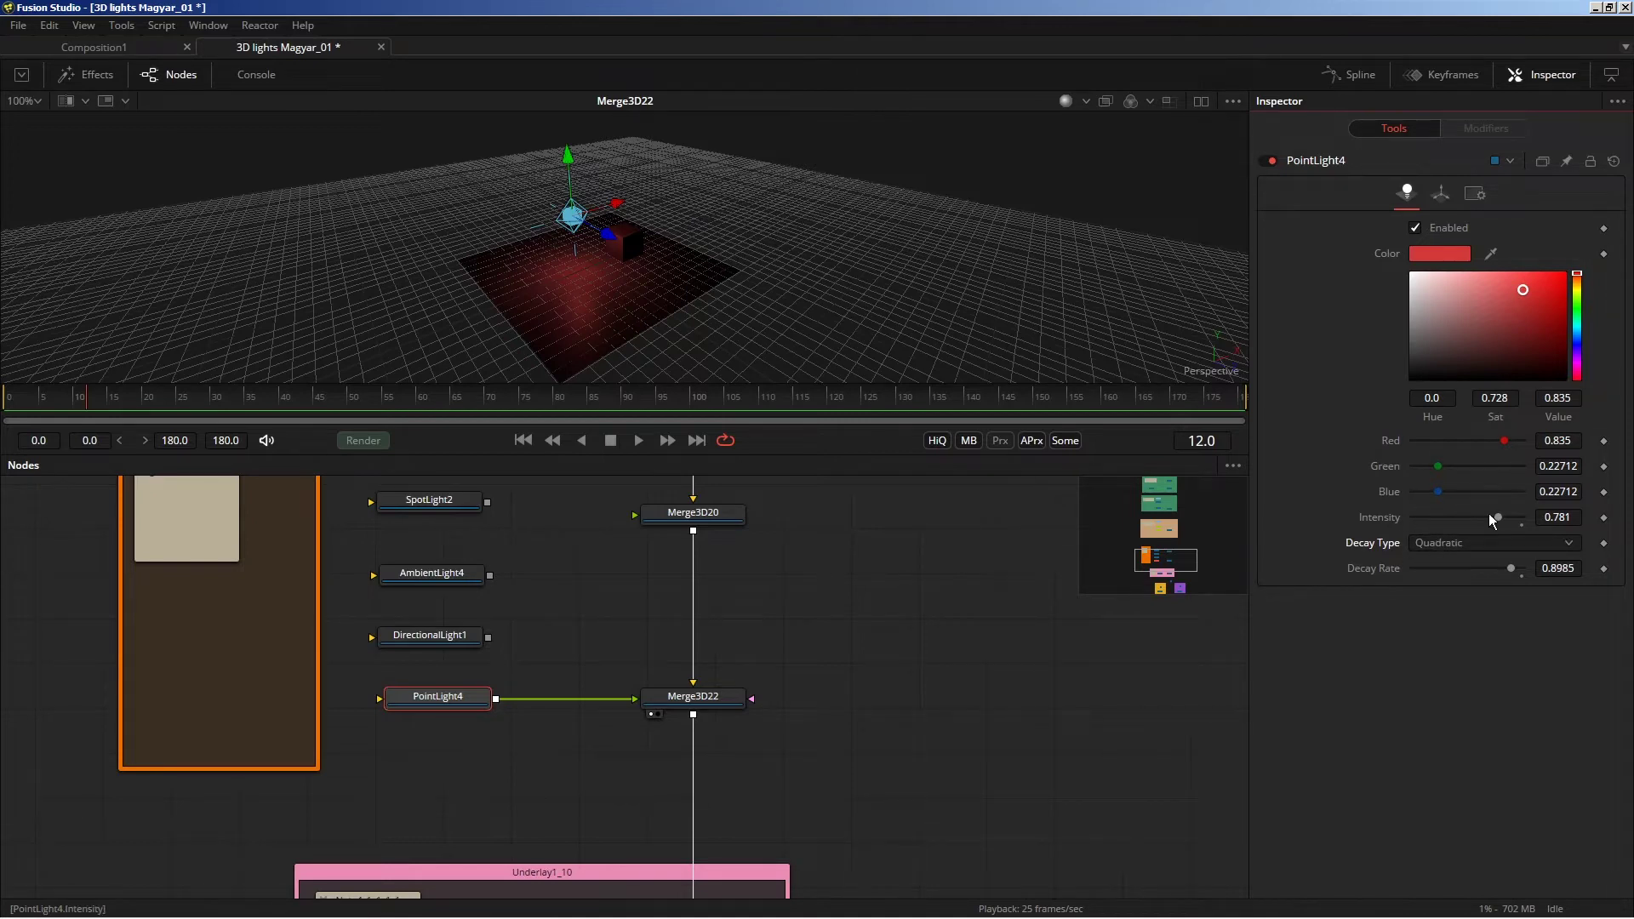
{"action": "left_click", "coordinate": [1472, 542]}
{"action": "left_click", "coordinate": [1446, 529]}
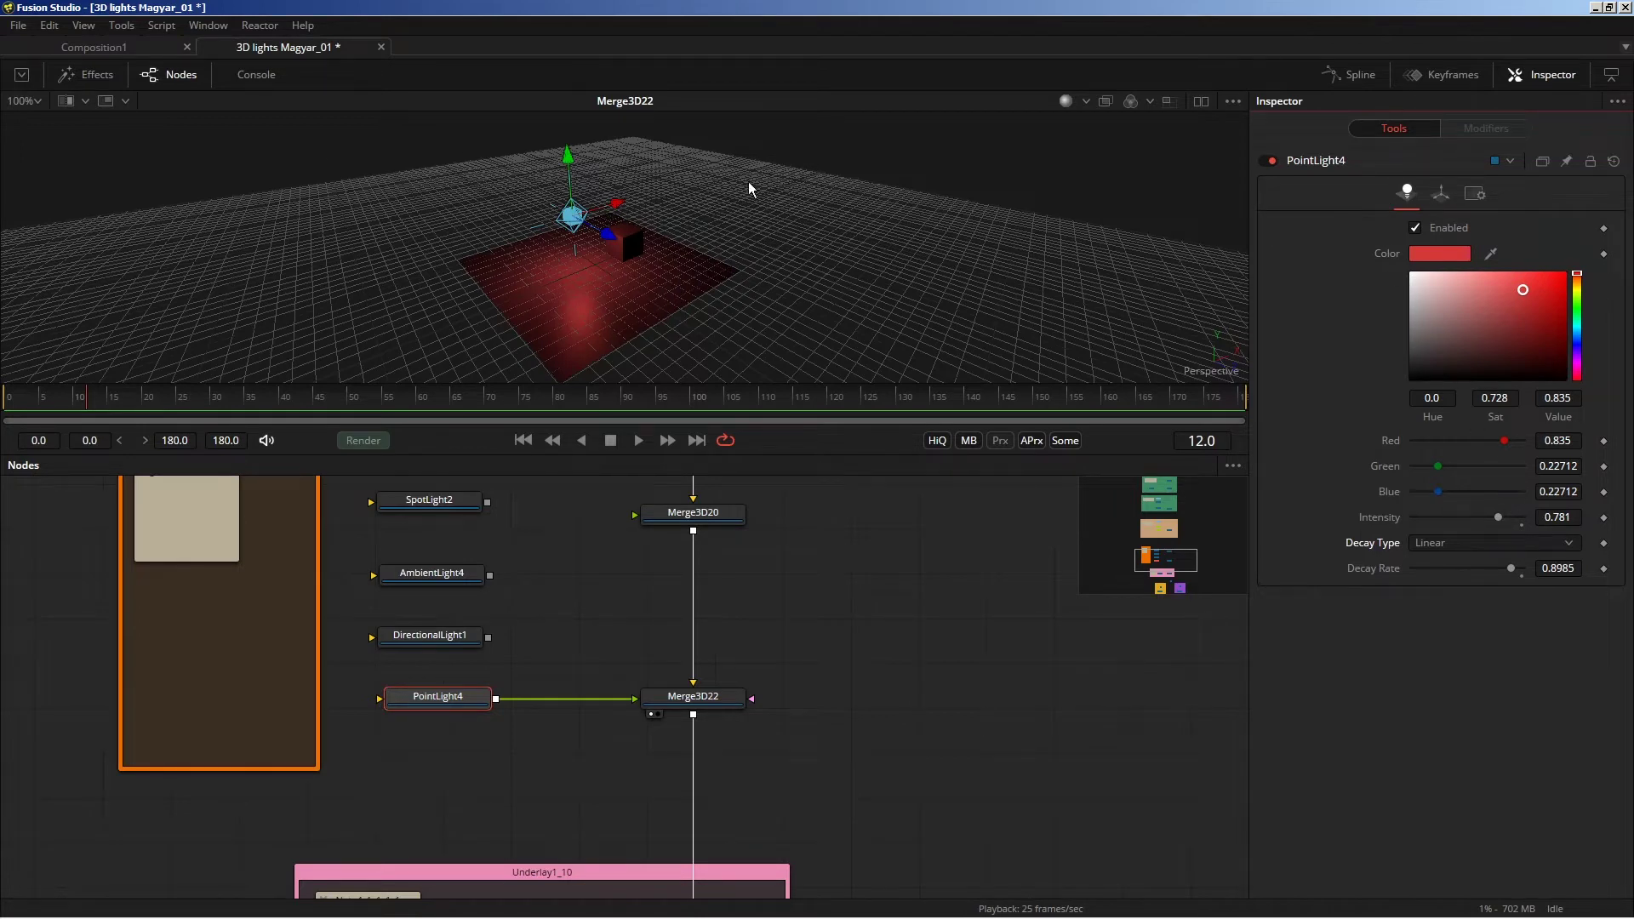
Nudge the point light up and sideways, and reset its colour to white (R/G/B 1.0).
{"action": "mouse_move", "coordinate": [569, 156]}
{"action": "left_mouse_down"}
{"action": "mouse_move", "coordinate": [587, 179]}
{"action": "mouse_move", "coordinate": [585, 247]}
{"action": "left_mouse_up"}
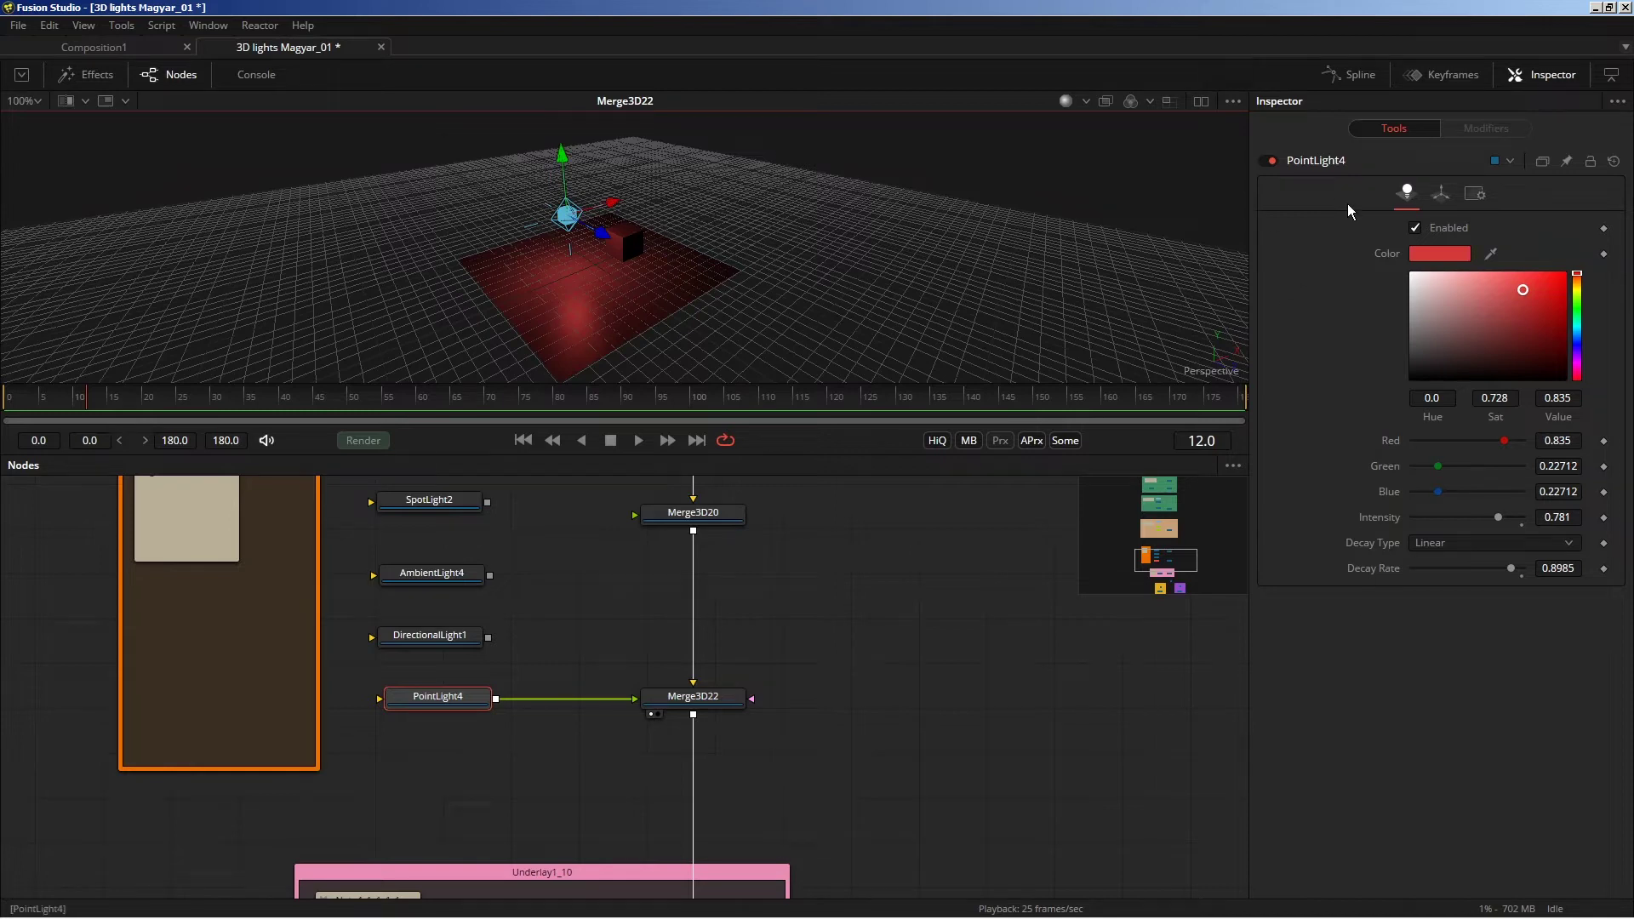
{"action": "left_click_drag", "start_coordinate": [604, 207], "coordinate": [612, 204]}
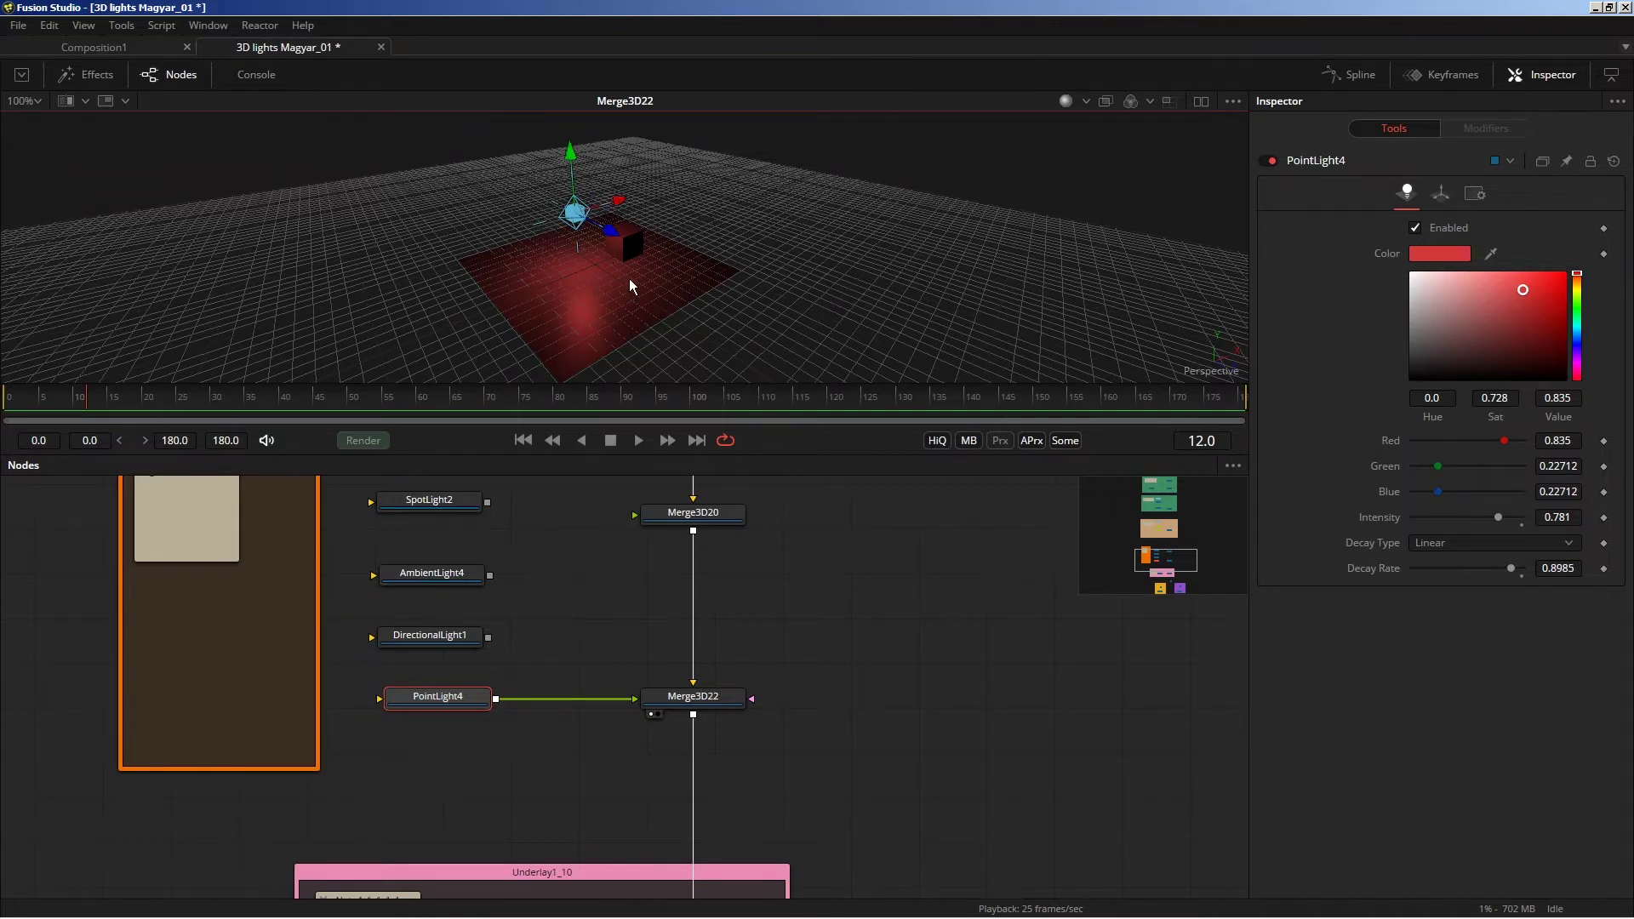
{"action": "right_click", "coordinate": [587, 187]}
{"action": "left_click", "coordinate": [823, 207]}
{"action": "left_click_drag", "start_coordinate": [449, 703], "coordinate": [436, 703]}
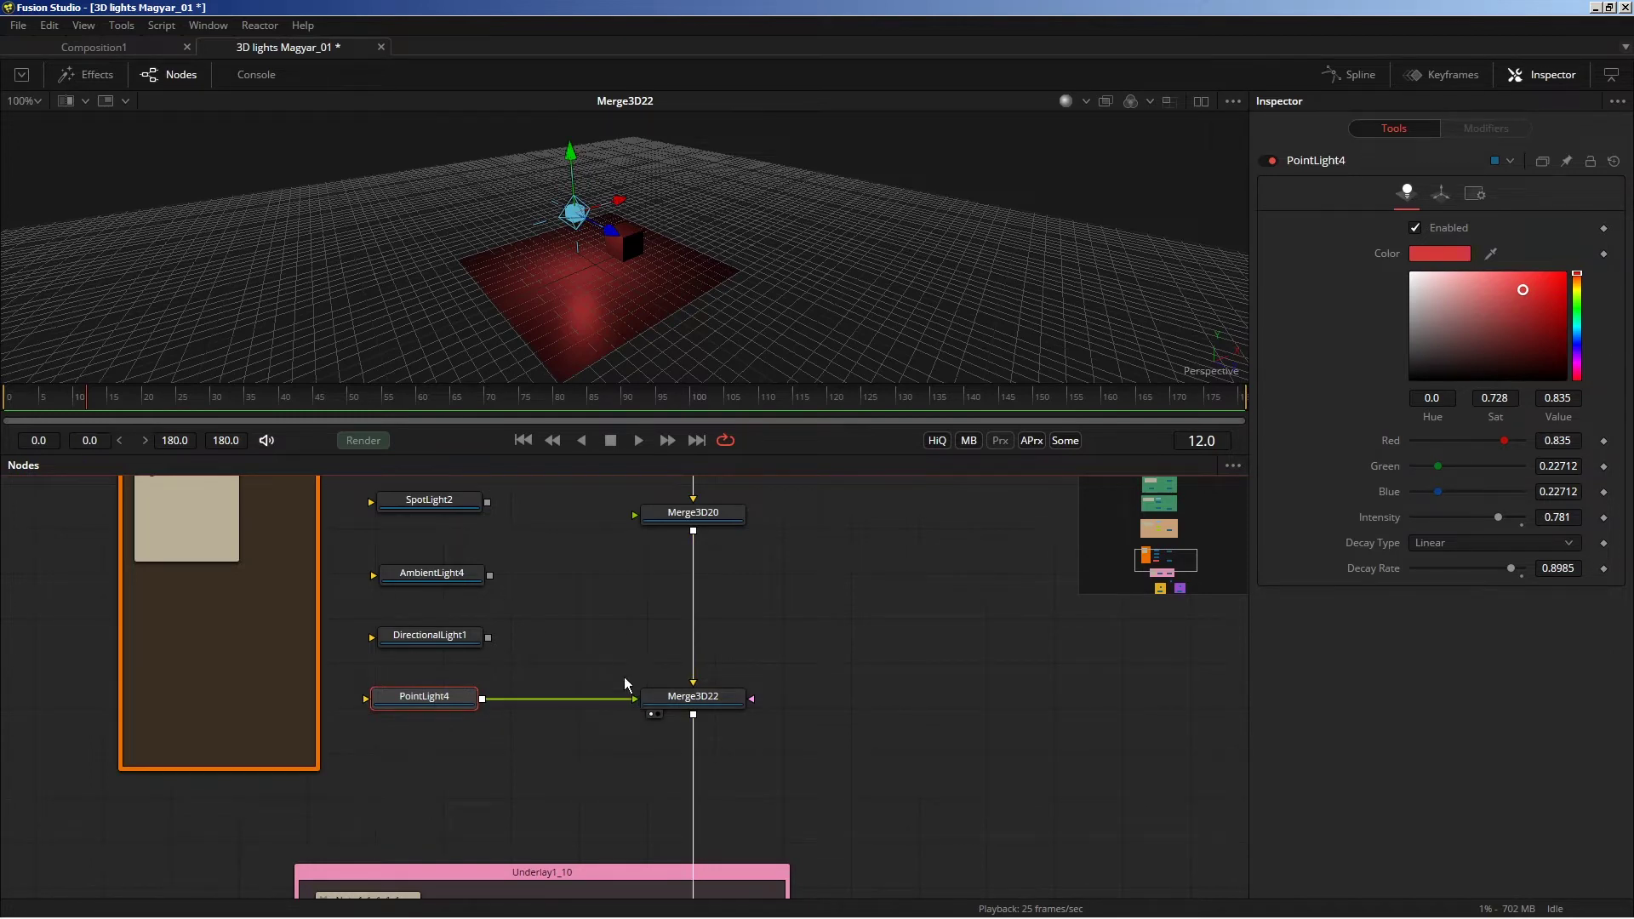
{"action": "left_click_drag", "start_coordinate": [1408, 298], "coordinate": [1406, 270]}
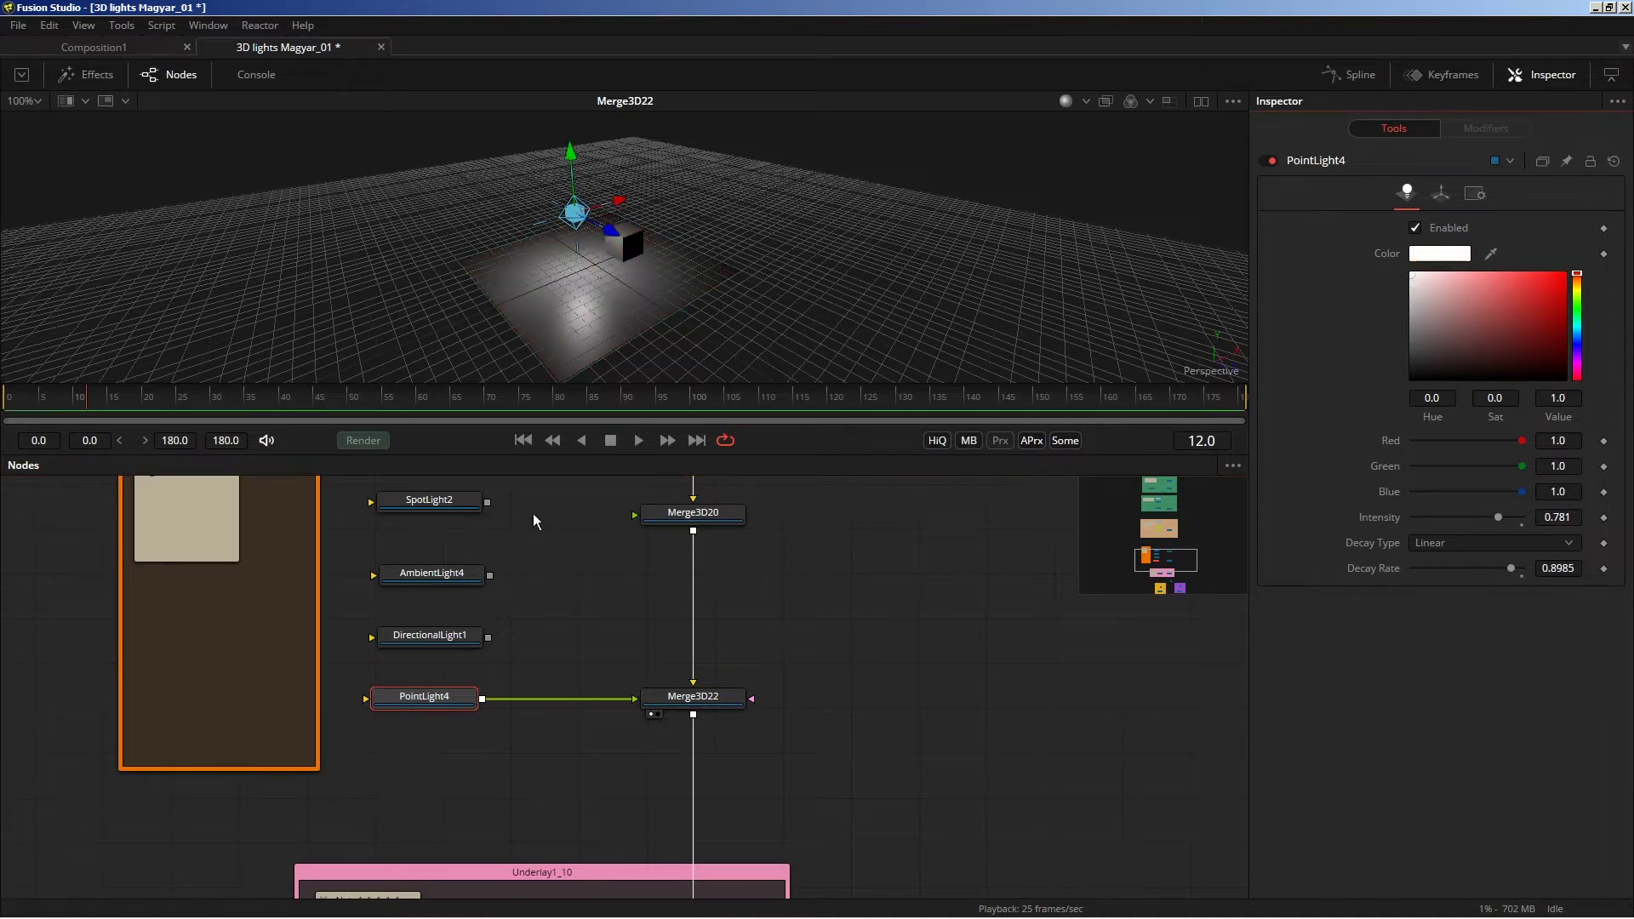
{"action": "left_click_drag", "start_coordinate": [455, 695], "coordinate": [459, 695]}
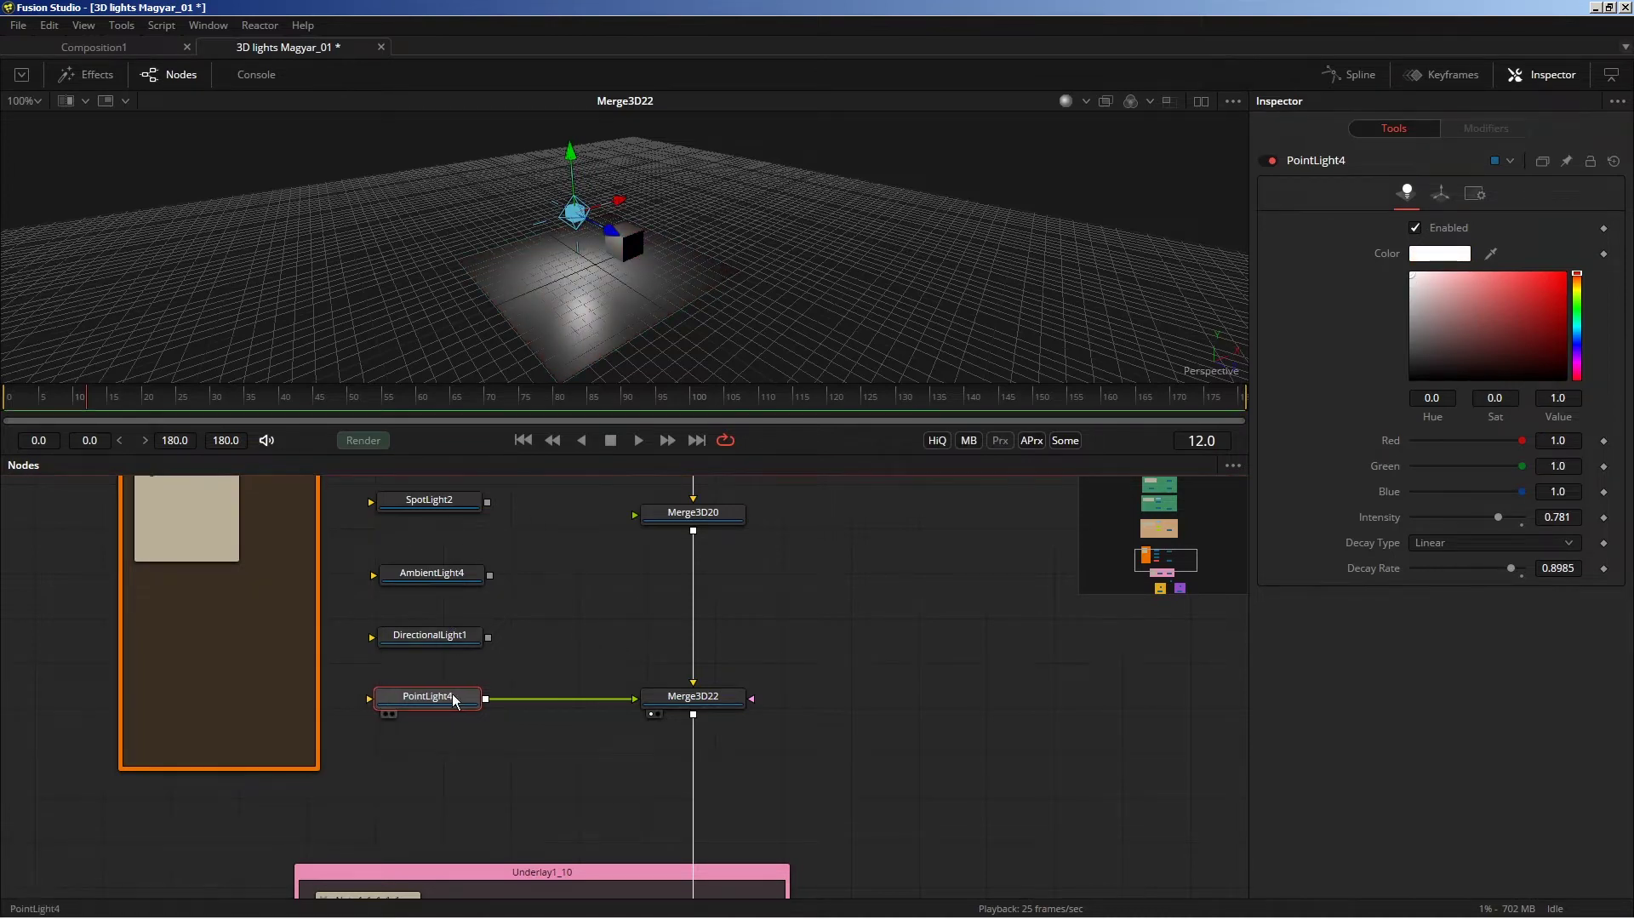
Switch to dual viewers and load Renderer3D5's output into the second viewer.
{"action": "scroll", "coordinate": [697, 562], "scroll_direction": "down", "scroll_amount": 5}
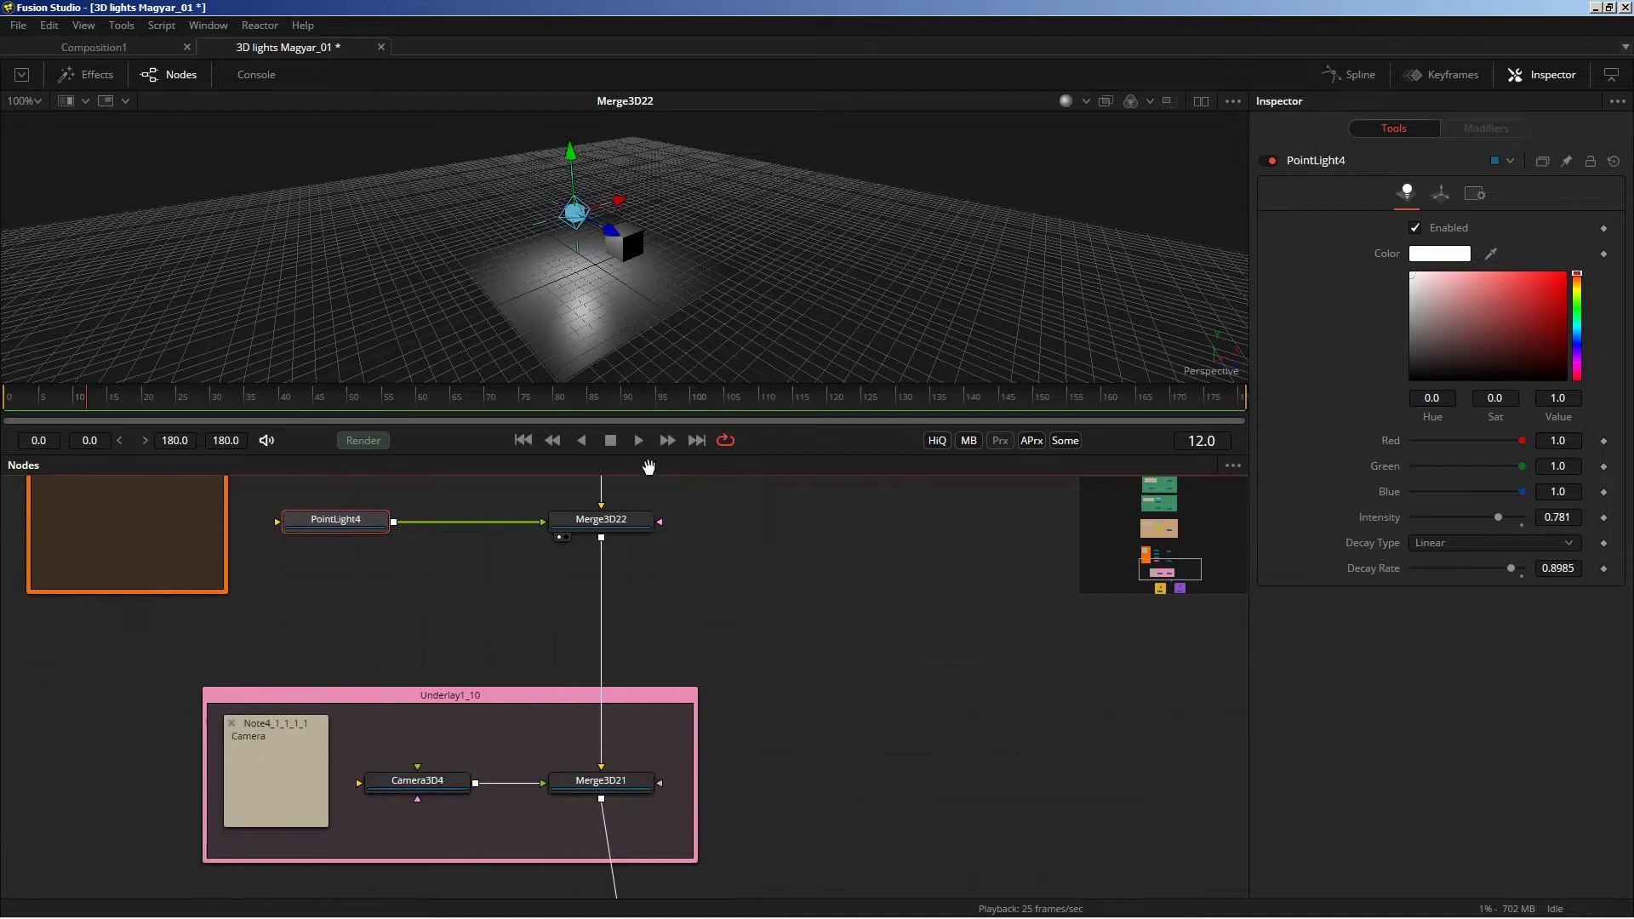
{"action": "scroll", "coordinate": [641, 554], "scroll_direction": "down", "scroll_amount": 5}
{"action": "scroll", "coordinate": [605, 613], "scroll_direction": "down", "scroll_amount": 5}
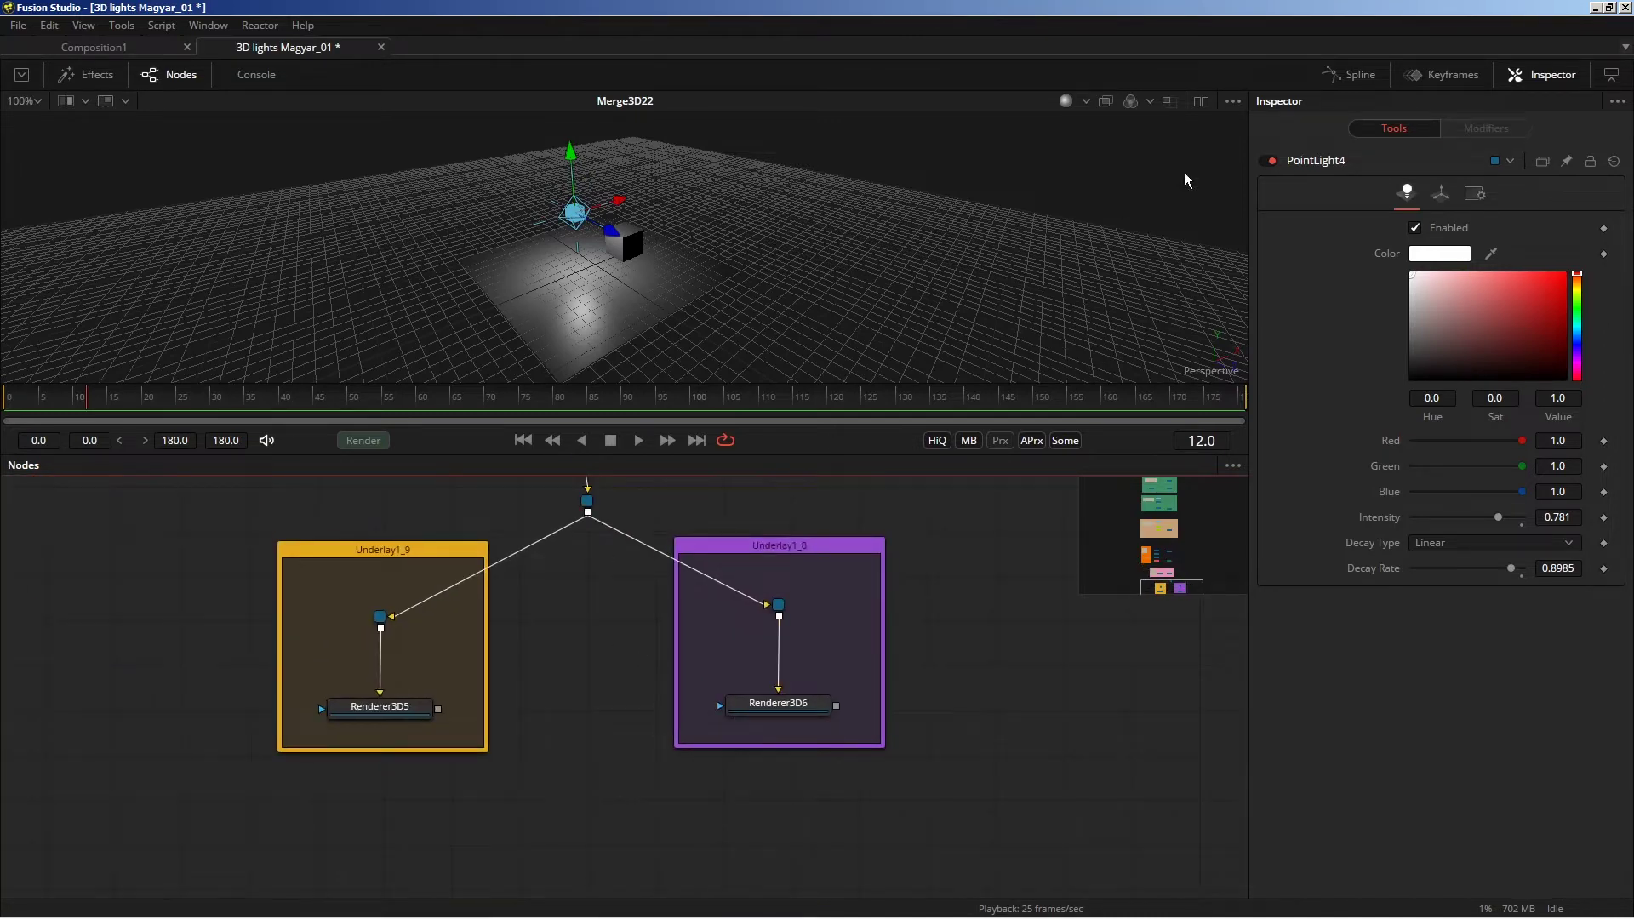
{"action": "left_click", "coordinate": [1202, 102]}
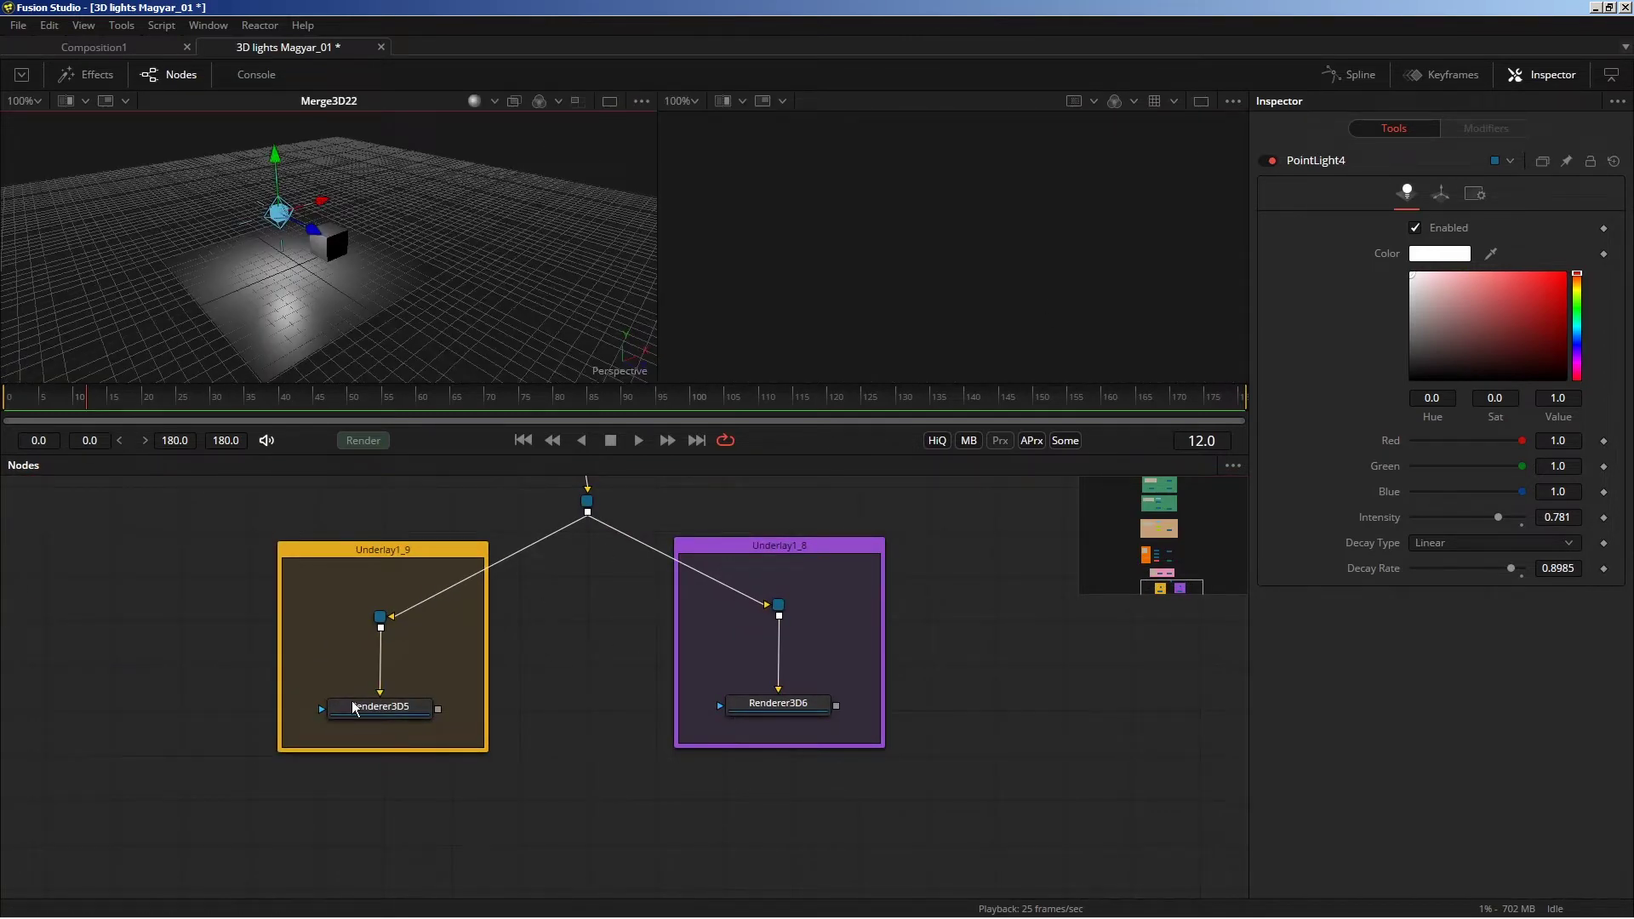
{"action": "left_click", "coordinate": [354, 708]}
{"action": "scroll", "coordinate": [529, 587], "scroll_direction": "up", "scroll_amount": 3}
{"action": "scroll", "coordinate": [519, 578], "scroll_direction": "up", "scroll_amount": 5}
{"action": "scroll", "coordinate": [510, 712], "scroll_direction": "up", "scroll_amount": 5}
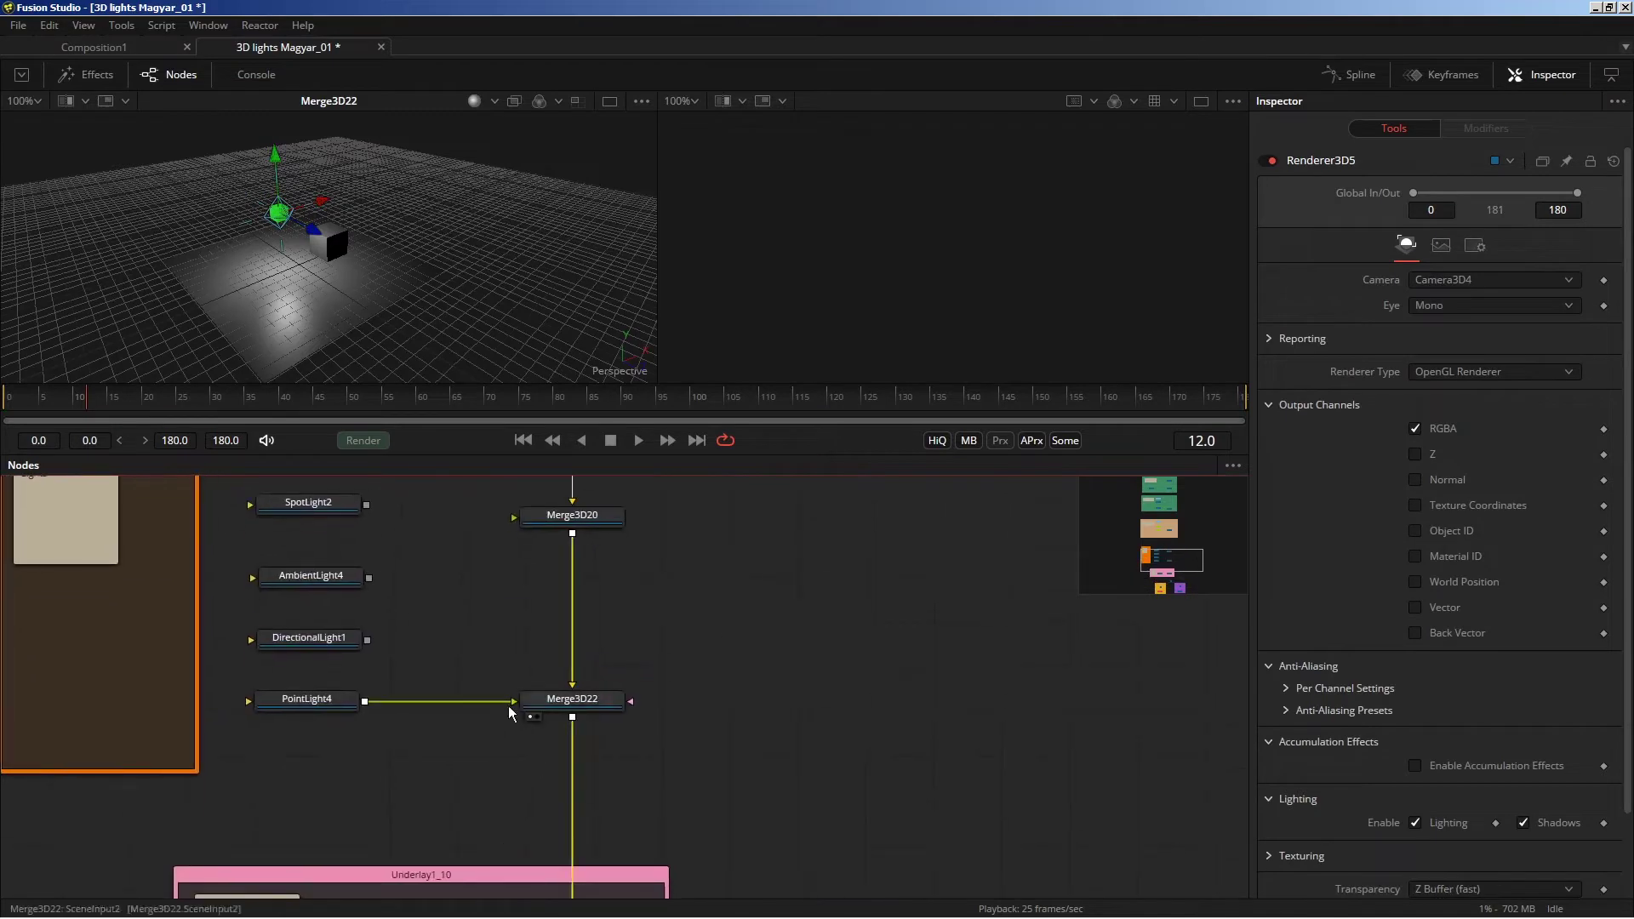
{"action": "scroll", "coordinate": [527, 710], "scroll_direction": "down", "scroll_amount": 2}
{"action": "scroll", "coordinate": [553, 715], "scroll_direction": "down", "scroll_amount": 5}
{"action": "scroll", "coordinate": [646, 775], "scroll_direction": "down", "scroll_amount": 4}
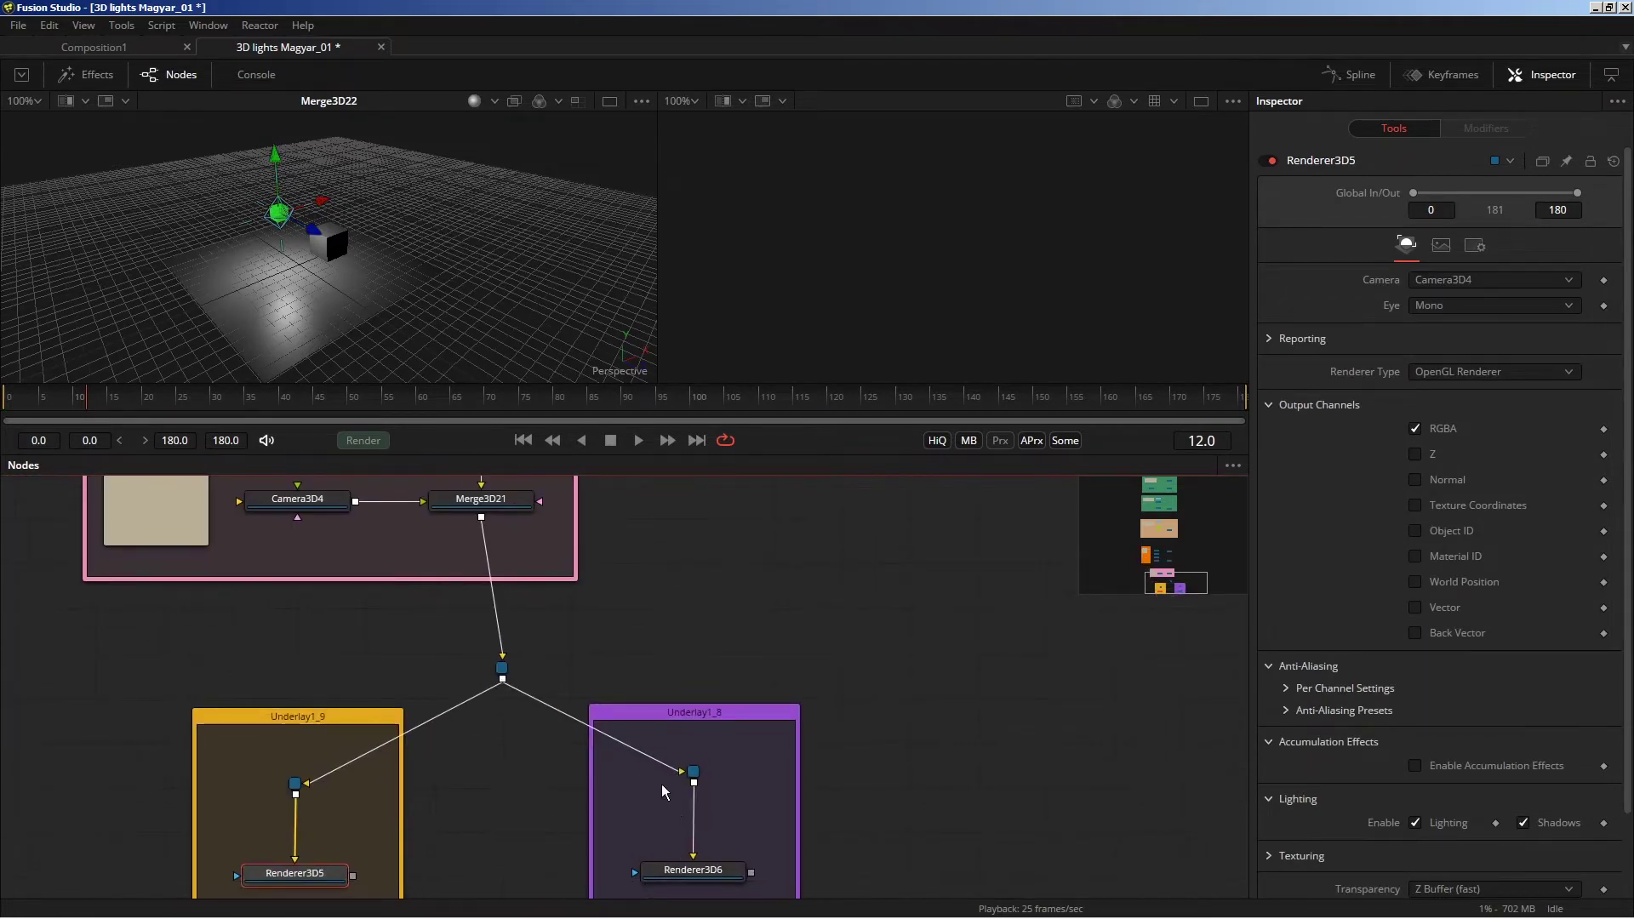
{"action": "scroll", "coordinate": [666, 791], "scroll_direction": "down", "scroll_amount": 3}
{"action": "left_click_drag", "start_coordinate": [391, 817], "coordinate": [846, 371]}
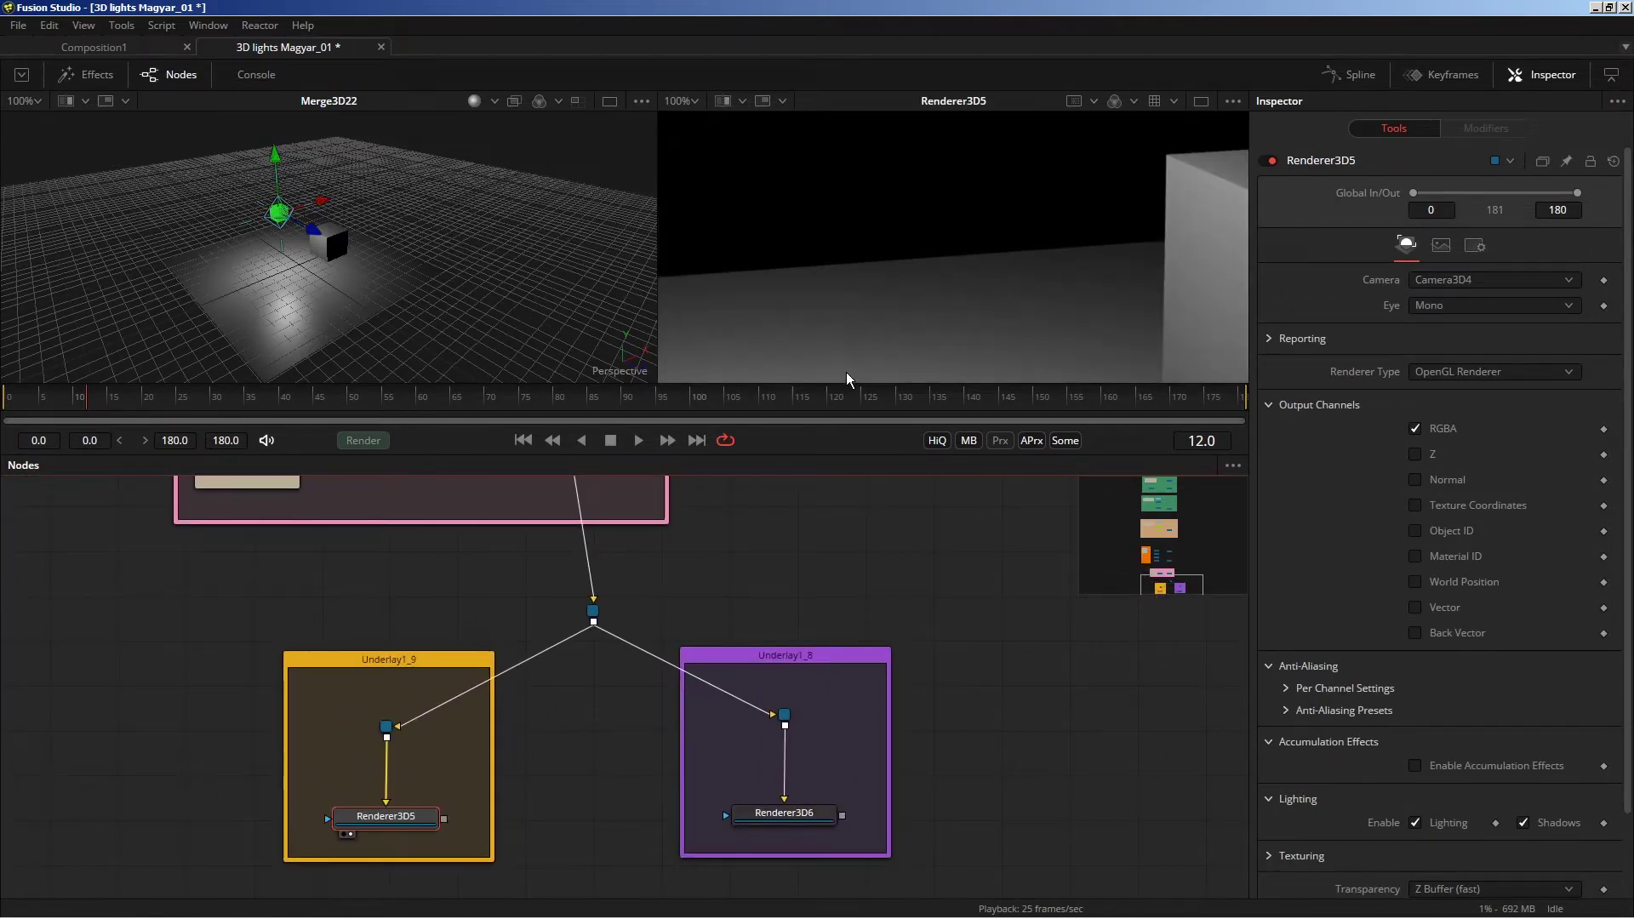
Frame the render, then lower the point light toward the floor to brighten the scene.
{"action": "scroll", "coordinate": [949, 279], "scroll_direction": "down", "scroll_amount": 5}
{"action": "scroll", "coordinate": [917, 269], "scroll_direction": "up", "scroll_amount": 2}
{"action": "left_click", "coordinate": [373, 821]}
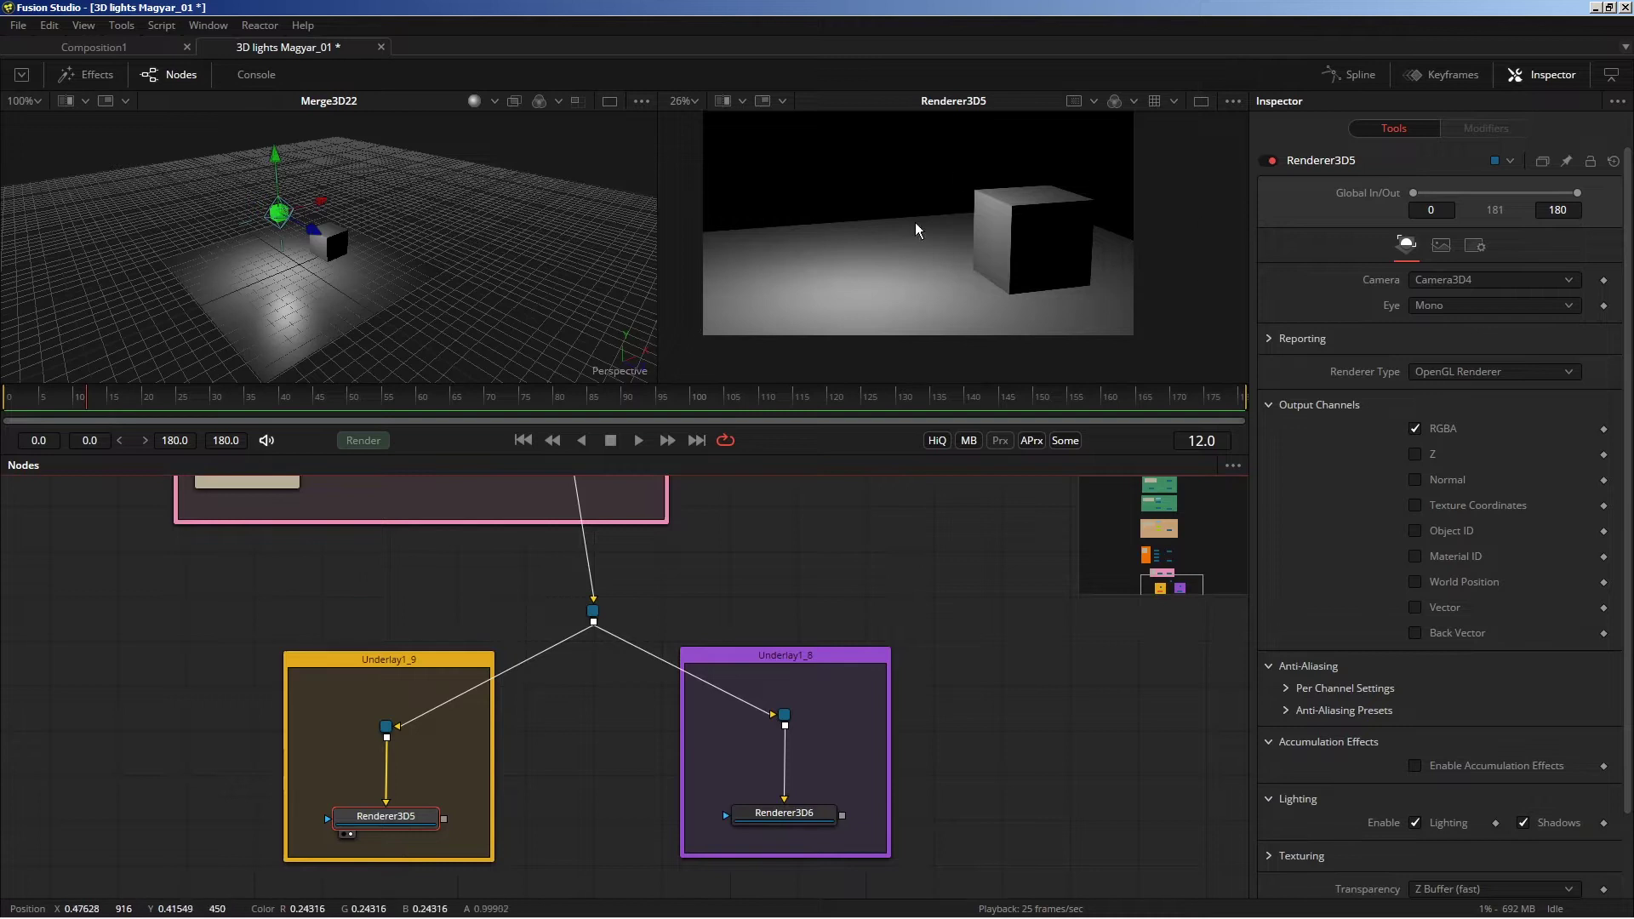
{"action": "left_click_drag", "start_coordinate": [916, 222], "coordinate": [936, 268]}
{"action": "mouse_move", "coordinate": [335, 259]}
{"action": "left_mouse_down"}
{"action": "mouse_move", "coordinate": [395, 264]}
{"action": "mouse_move", "coordinate": [365, 271]}
{"action": "left_mouse_up"}
{"action": "mouse_move", "coordinate": [378, 210]}
{"action": "left_mouse_down"}
{"action": "mouse_move", "coordinate": [484, 197]}
{"action": "mouse_move", "coordinate": [362, 231]}
{"action": "left_mouse_up"}
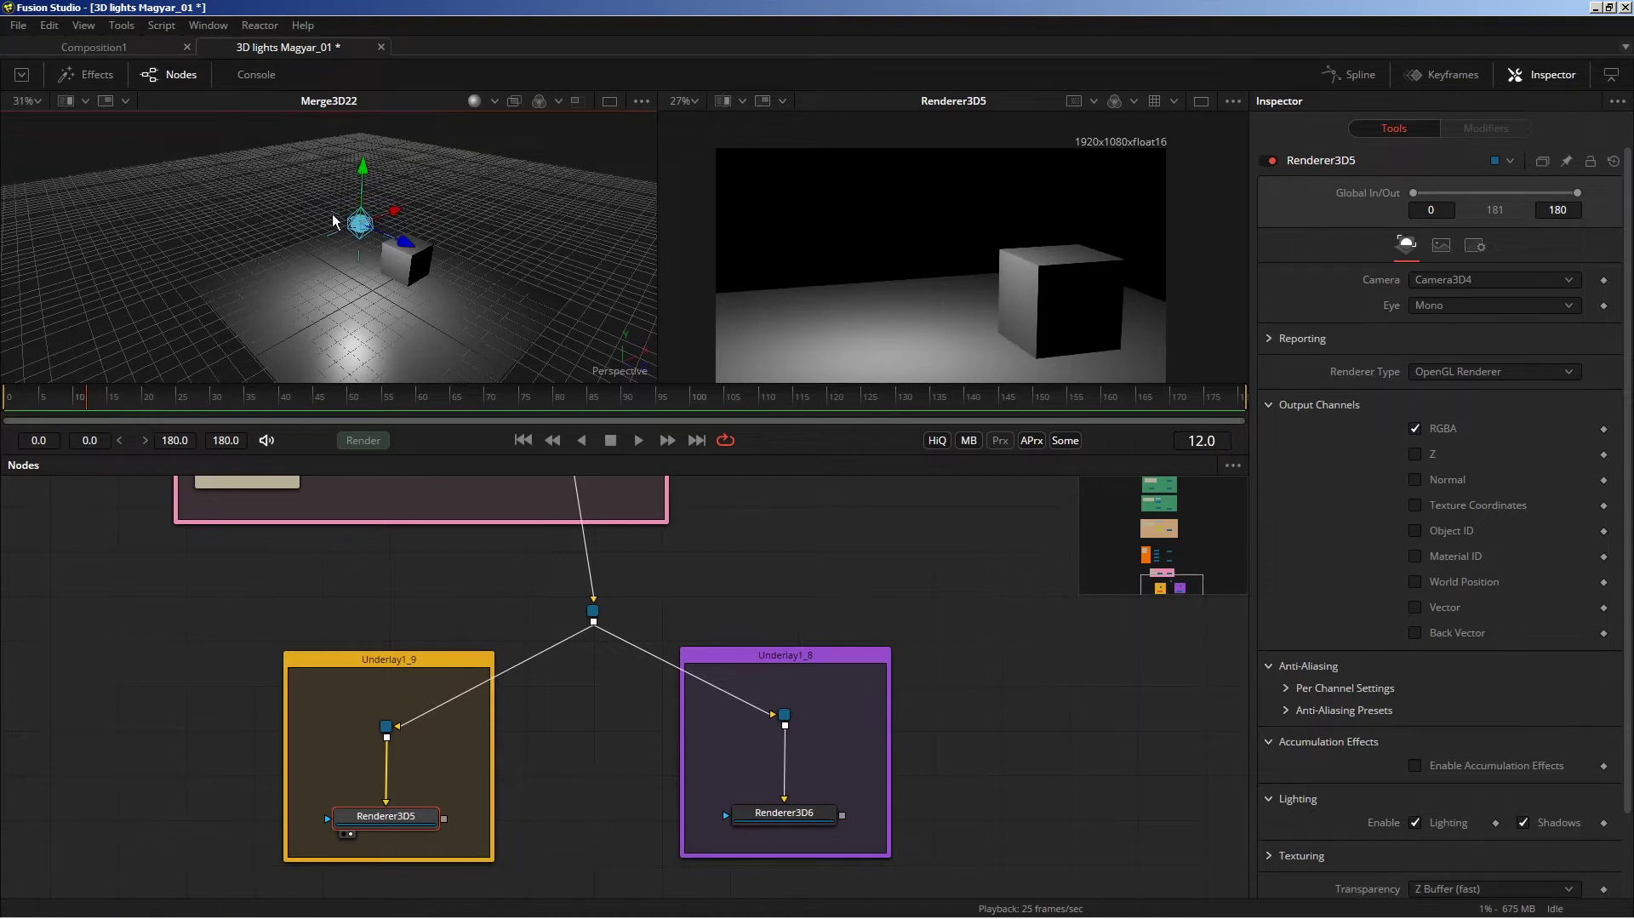
{"action": "mouse_move", "coordinate": [358, 180]}
{"action": "left_mouse_down"}
{"action": "mouse_move", "coordinate": [372, 232]}
{"action": "mouse_move", "coordinate": [425, 243]}
{"action": "mouse_move", "coordinate": [333, 186]}
{"action": "left_mouse_up"}
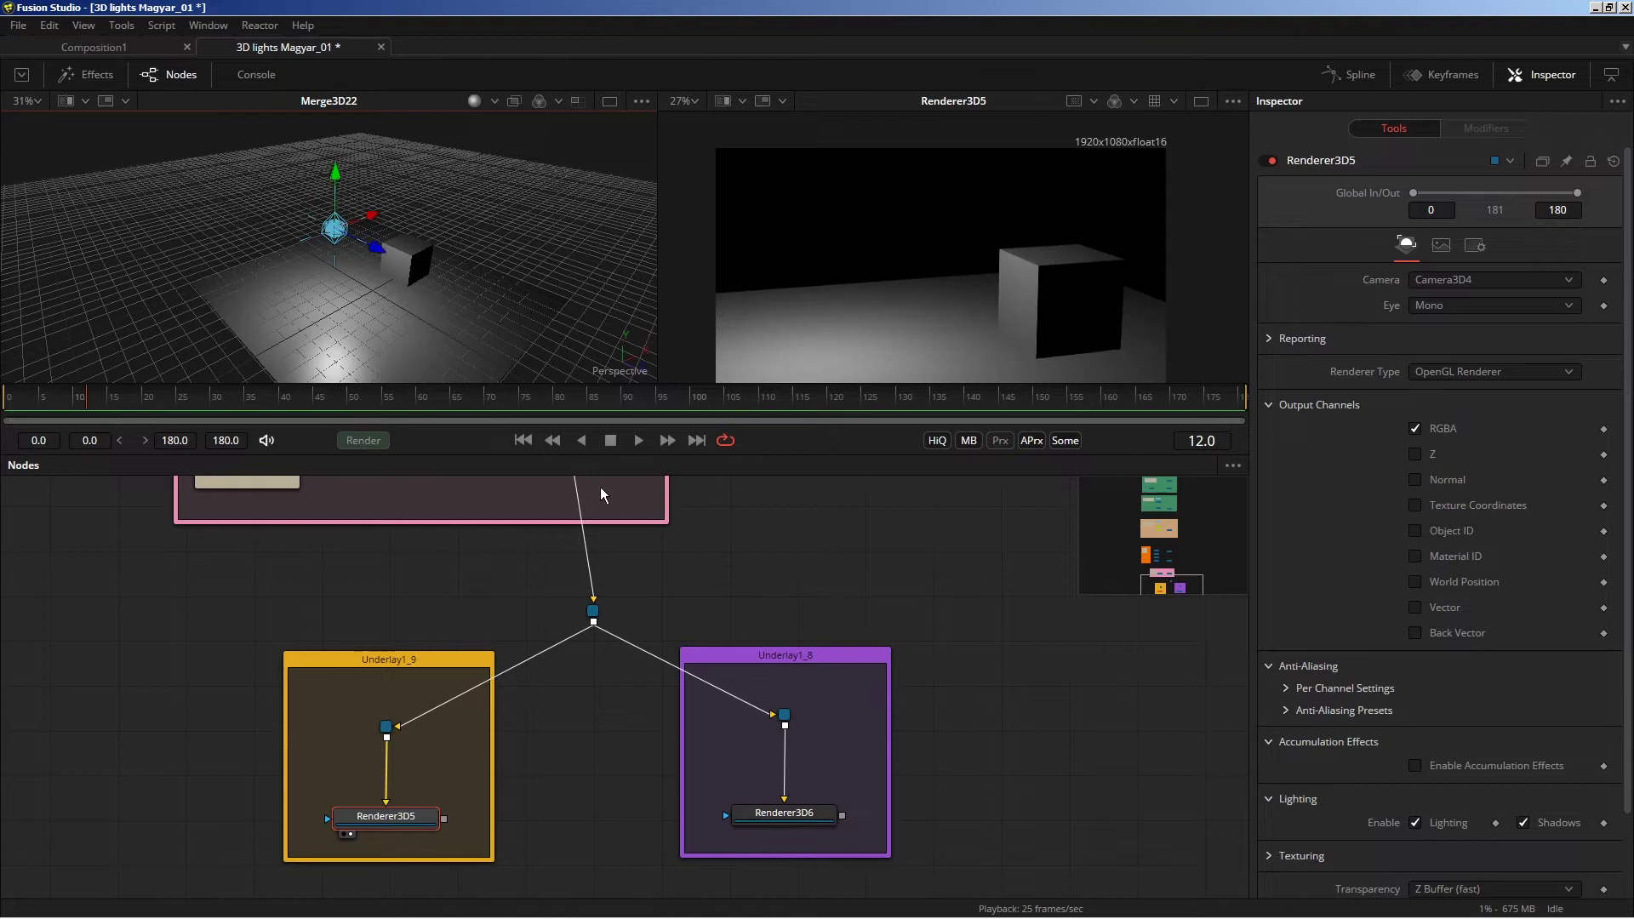
{"action": "scroll", "coordinate": [485, 613], "scroll_direction": "up", "scroll_amount": 10}
{"action": "scroll", "coordinate": [475, 596], "scroll_direction": "down", "scroll_amount": 2}
Disconnect PointLight4 from Merge3D22 and wire AmbientLight4 into it instead.
{"action": "left_click_drag", "start_coordinate": [415, 639], "coordinate": [407, 639]}
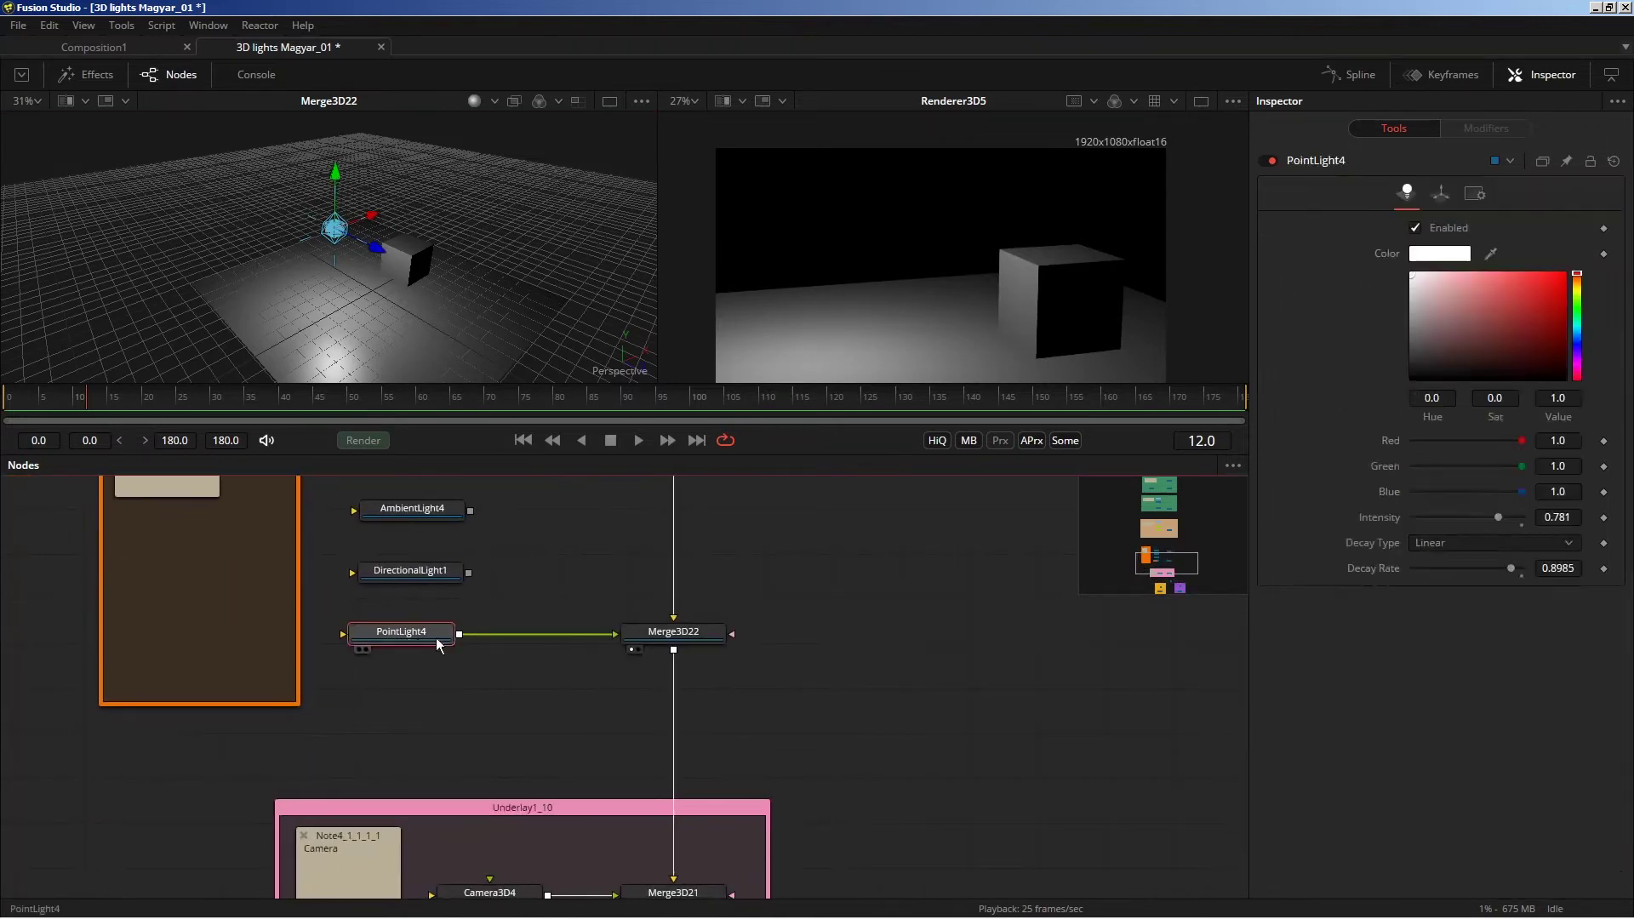
{"action": "mouse_move", "coordinate": [544, 634]}
{"action": "left_mouse_down"}
{"action": "mouse_move", "coordinate": [483, 652]}
{"action": "mouse_move", "coordinate": [531, 628]}
{"action": "left_mouse_up"}
{"action": "scroll", "coordinate": [492, 595], "scroll_direction": "up", "scroll_amount": 2}
{"action": "mouse_move", "coordinate": [409, 612]}
{"action": "left_mouse_down"}
{"action": "mouse_move", "coordinate": [388, 519]}
{"action": "mouse_move", "coordinate": [413, 620]}
{"action": "left_mouse_up"}
{"action": "left_click_drag", "start_coordinate": [438, 562], "coordinate": [405, 550]}
{"action": "mouse_move", "coordinate": [463, 613]}
{"action": "left_mouse_down"}
{"action": "mouse_move", "coordinate": [653, 691]}
{"action": "mouse_move", "coordinate": [624, 670]}
{"action": "left_mouse_up"}
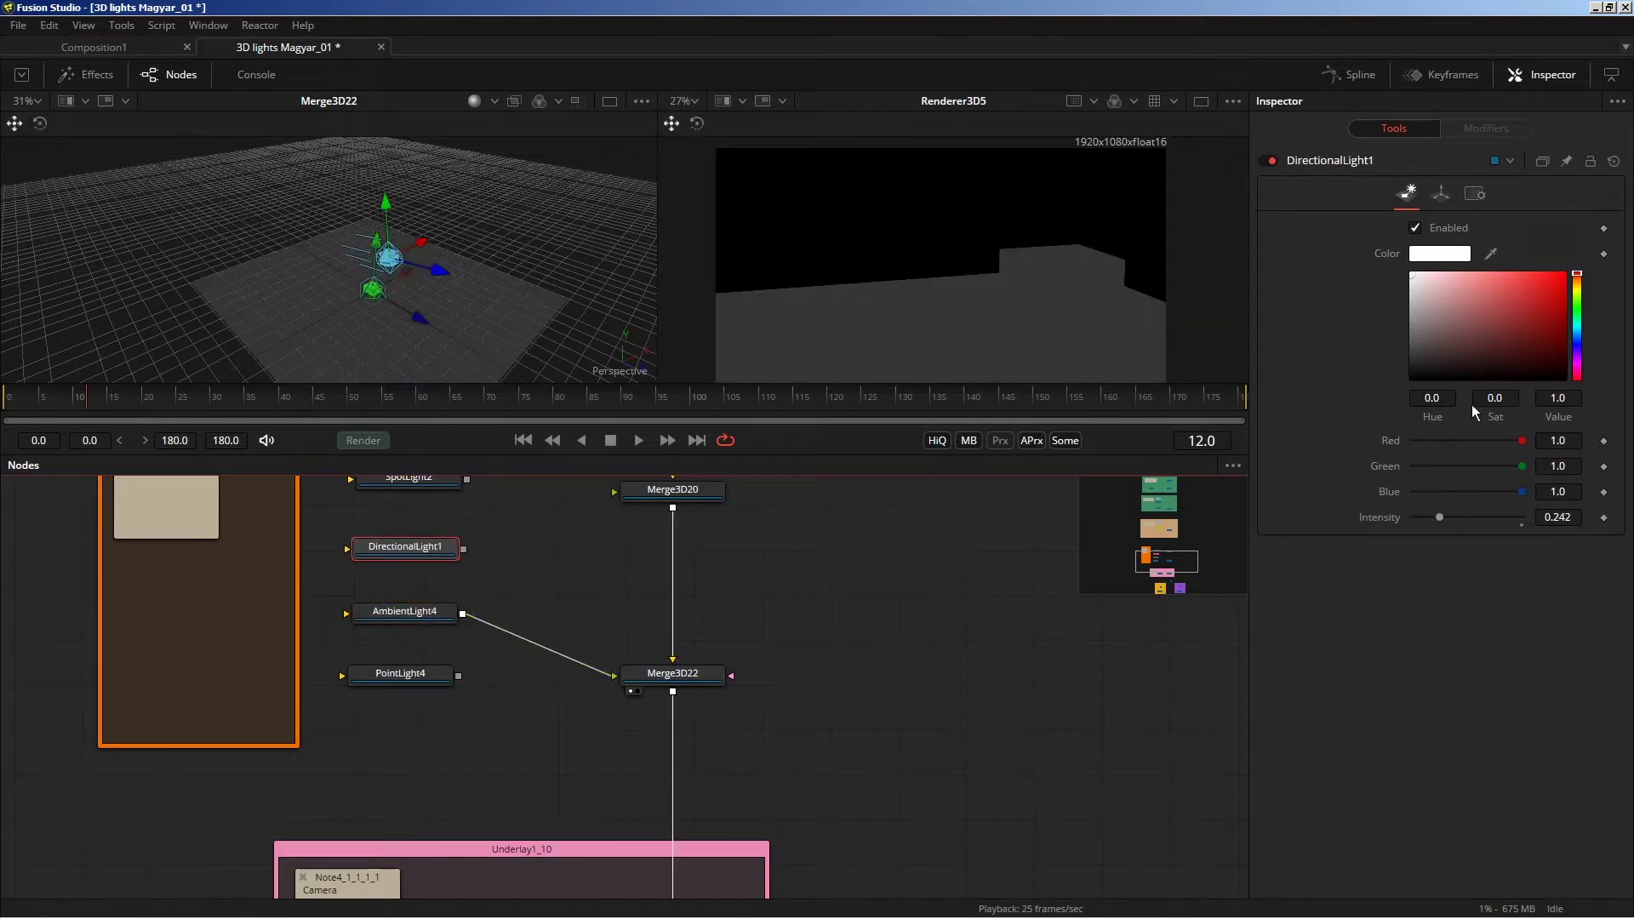
Set DirectionalLight1 to white at intensity 0.32, then open Renderer3D5's settings.
{"action": "left_click_drag", "start_coordinate": [1528, 320], "coordinate": [1410, 271]}
{"action": "mouse_move", "coordinate": [1443, 515]}
{"action": "left_mouse_down"}
{"action": "mouse_move", "coordinate": [1432, 508]}
{"action": "mouse_move", "coordinate": [1447, 516]}
{"action": "left_mouse_up"}
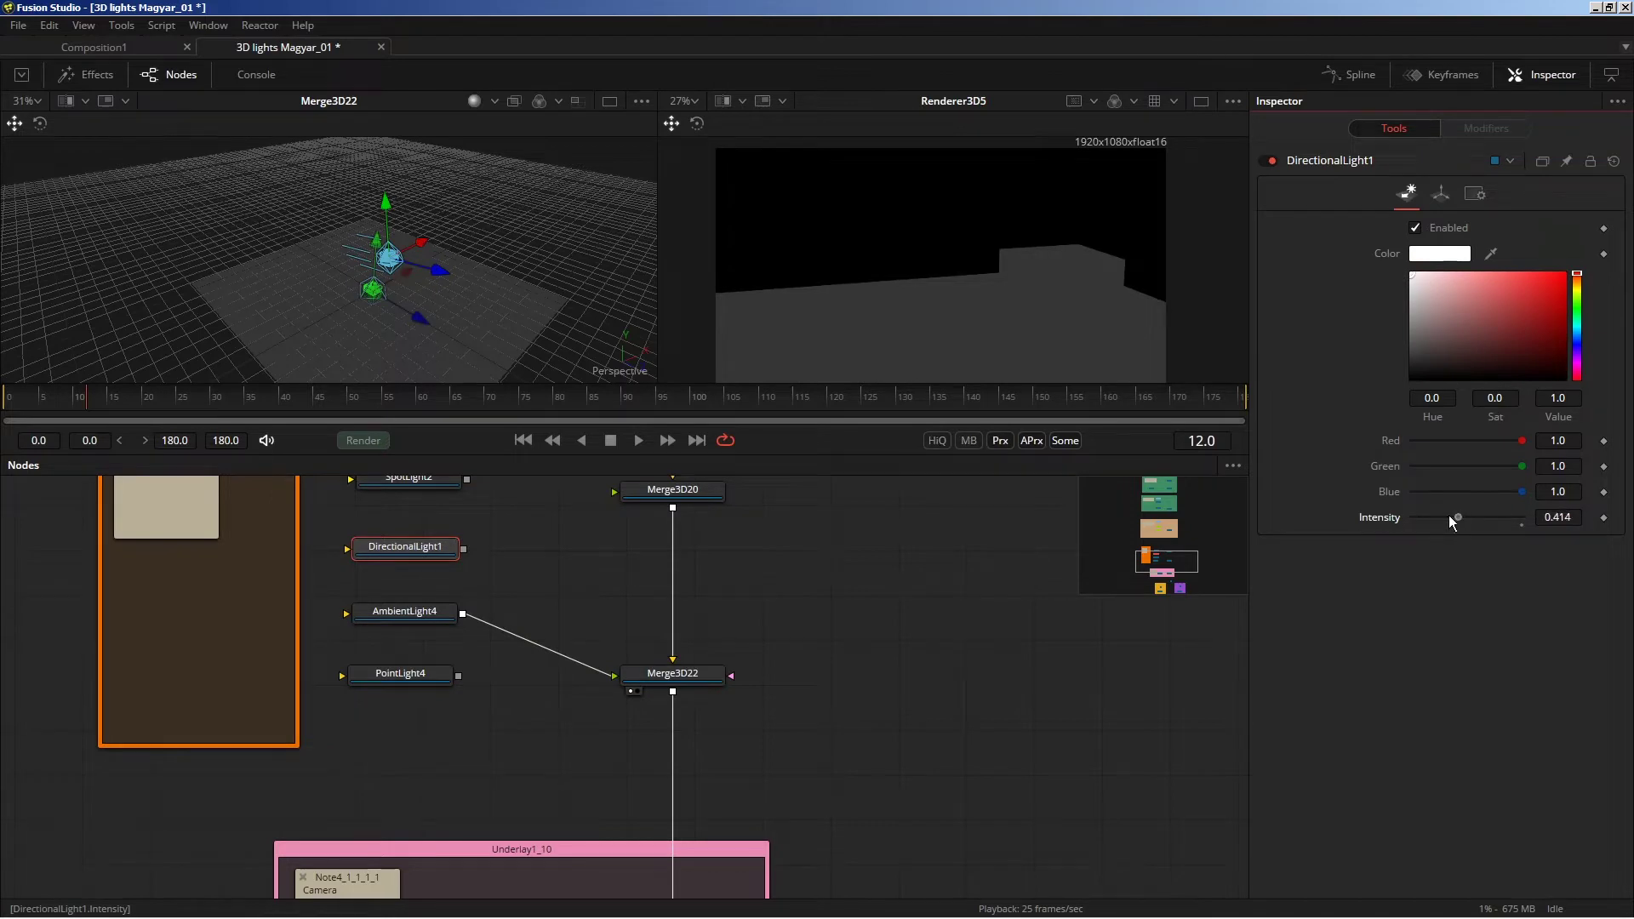
{"action": "left_click_drag", "start_coordinate": [473, 651], "coordinate": [478, 531]}
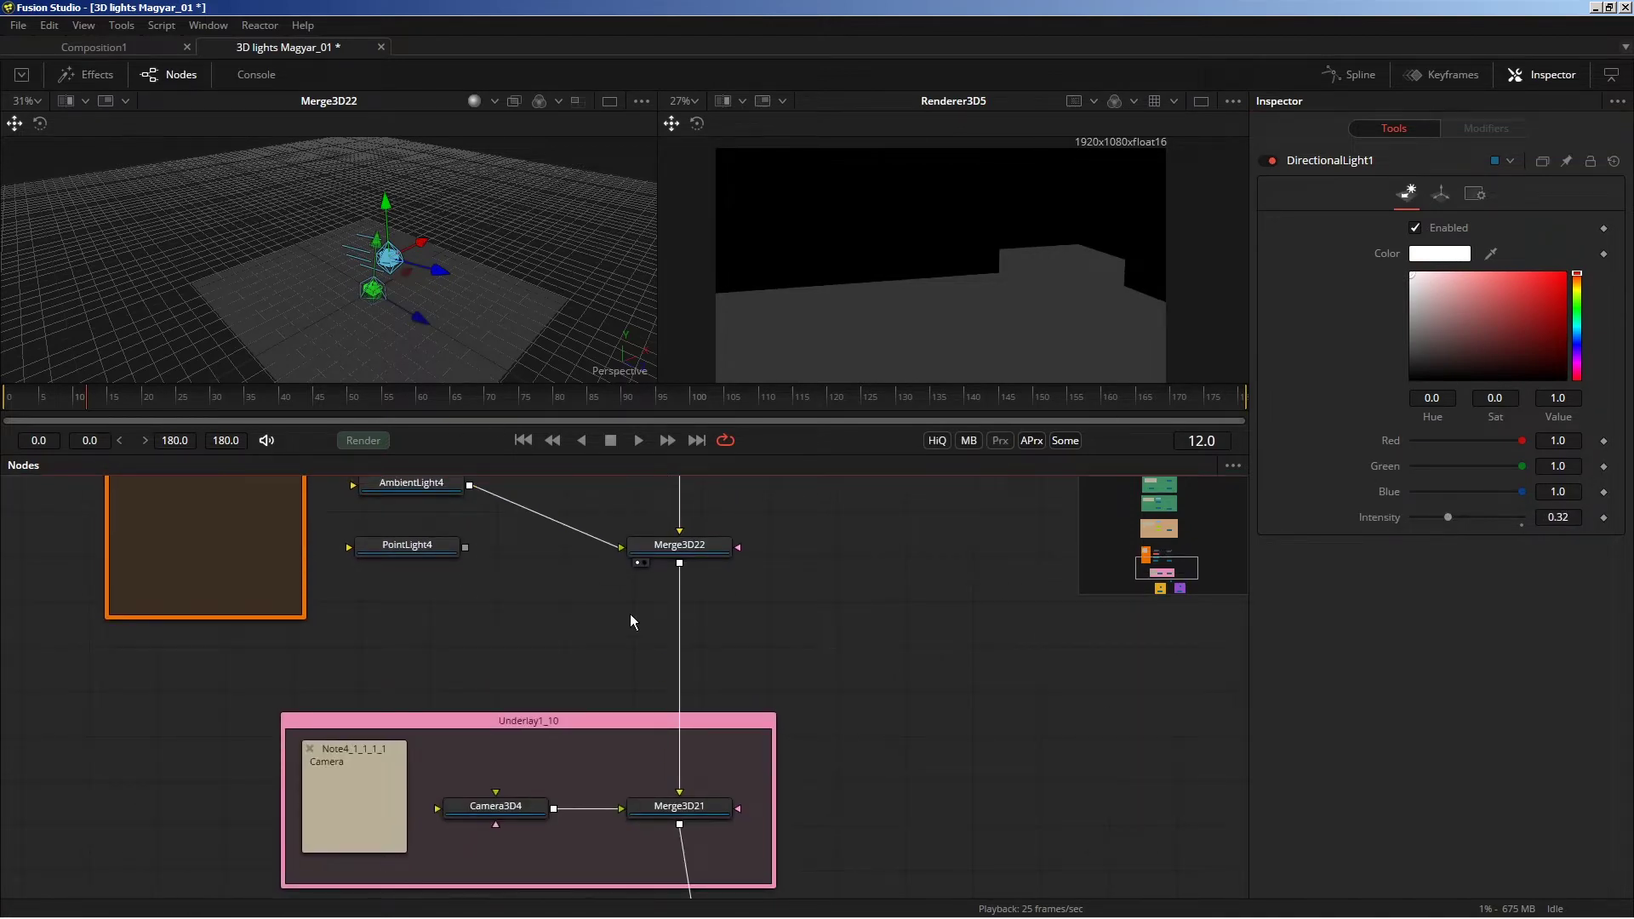
{"action": "scroll", "coordinate": [534, 618], "scroll_direction": "down", "scroll_amount": 3}
{"action": "scroll", "coordinate": [558, 663], "scroll_direction": "down", "scroll_amount": 2}
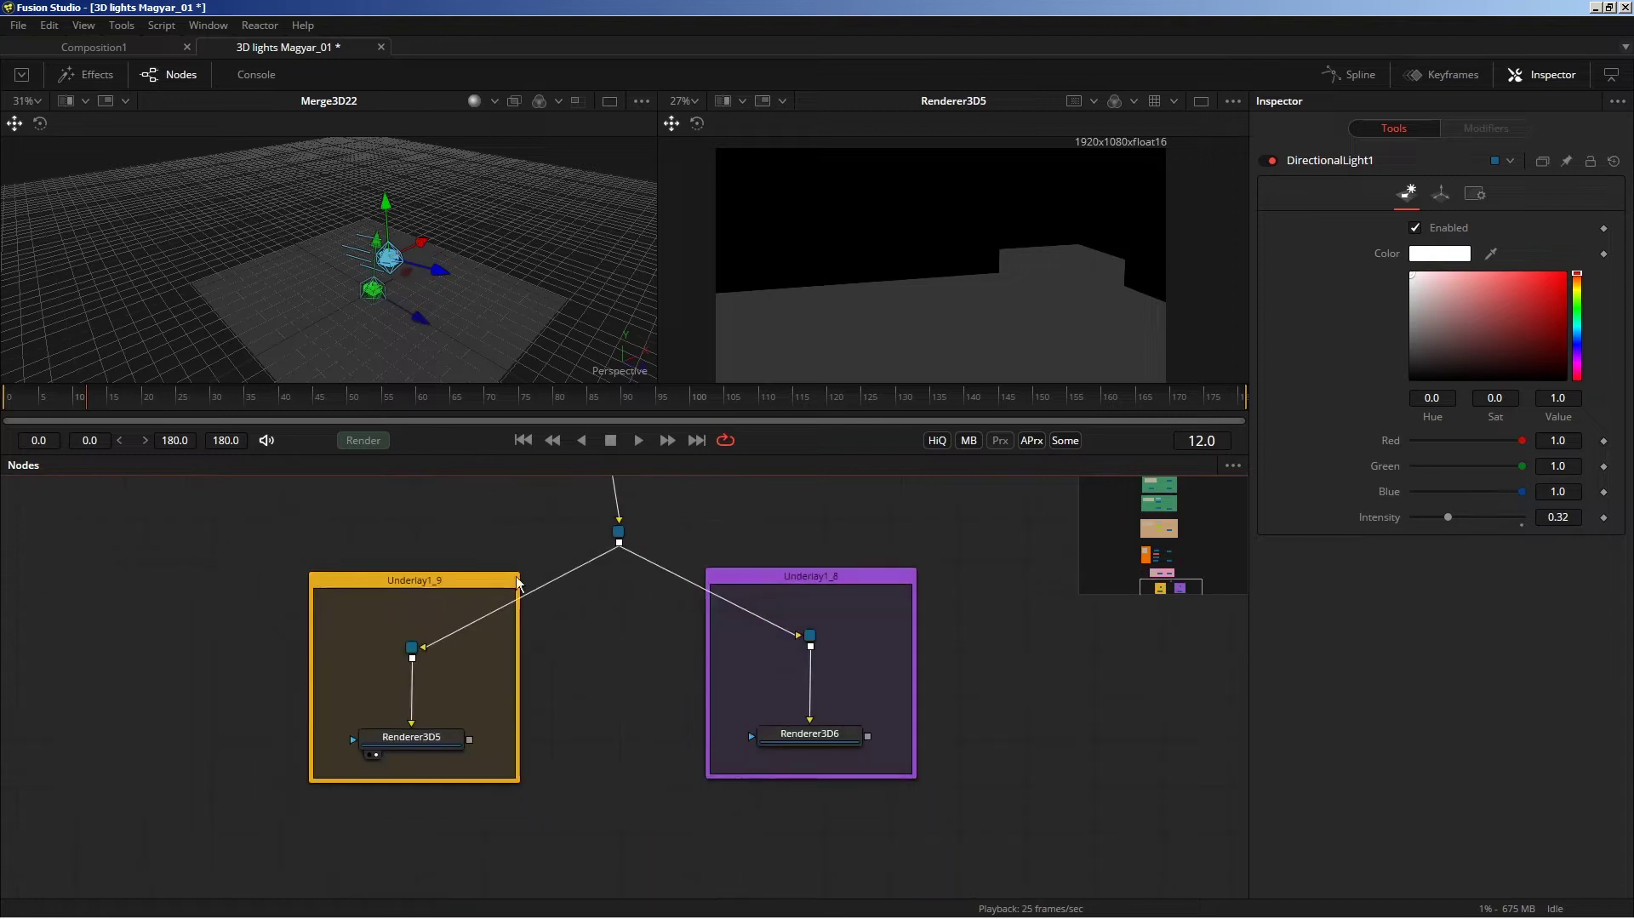
{"action": "left_click", "coordinate": [406, 747]}
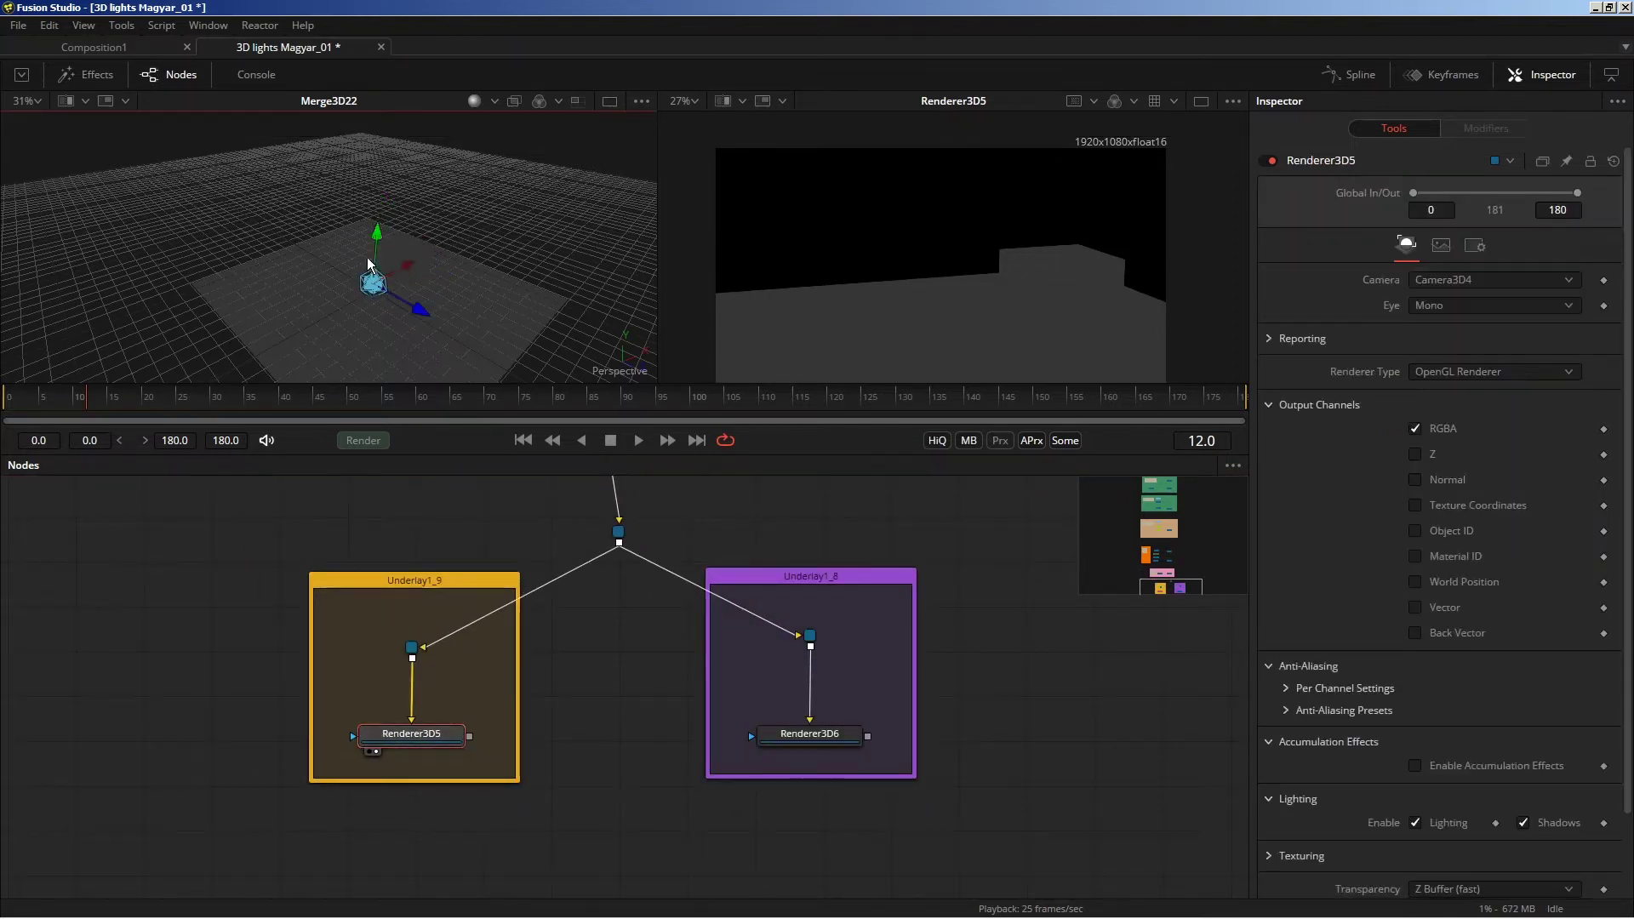
Reposition the light gizmo, then connect DirectionalLight1 into Merge3D22 in place of AmbientLight4.
{"action": "left_click_drag", "start_coordinate": [373, 283], "coordinate": [356, 298]}
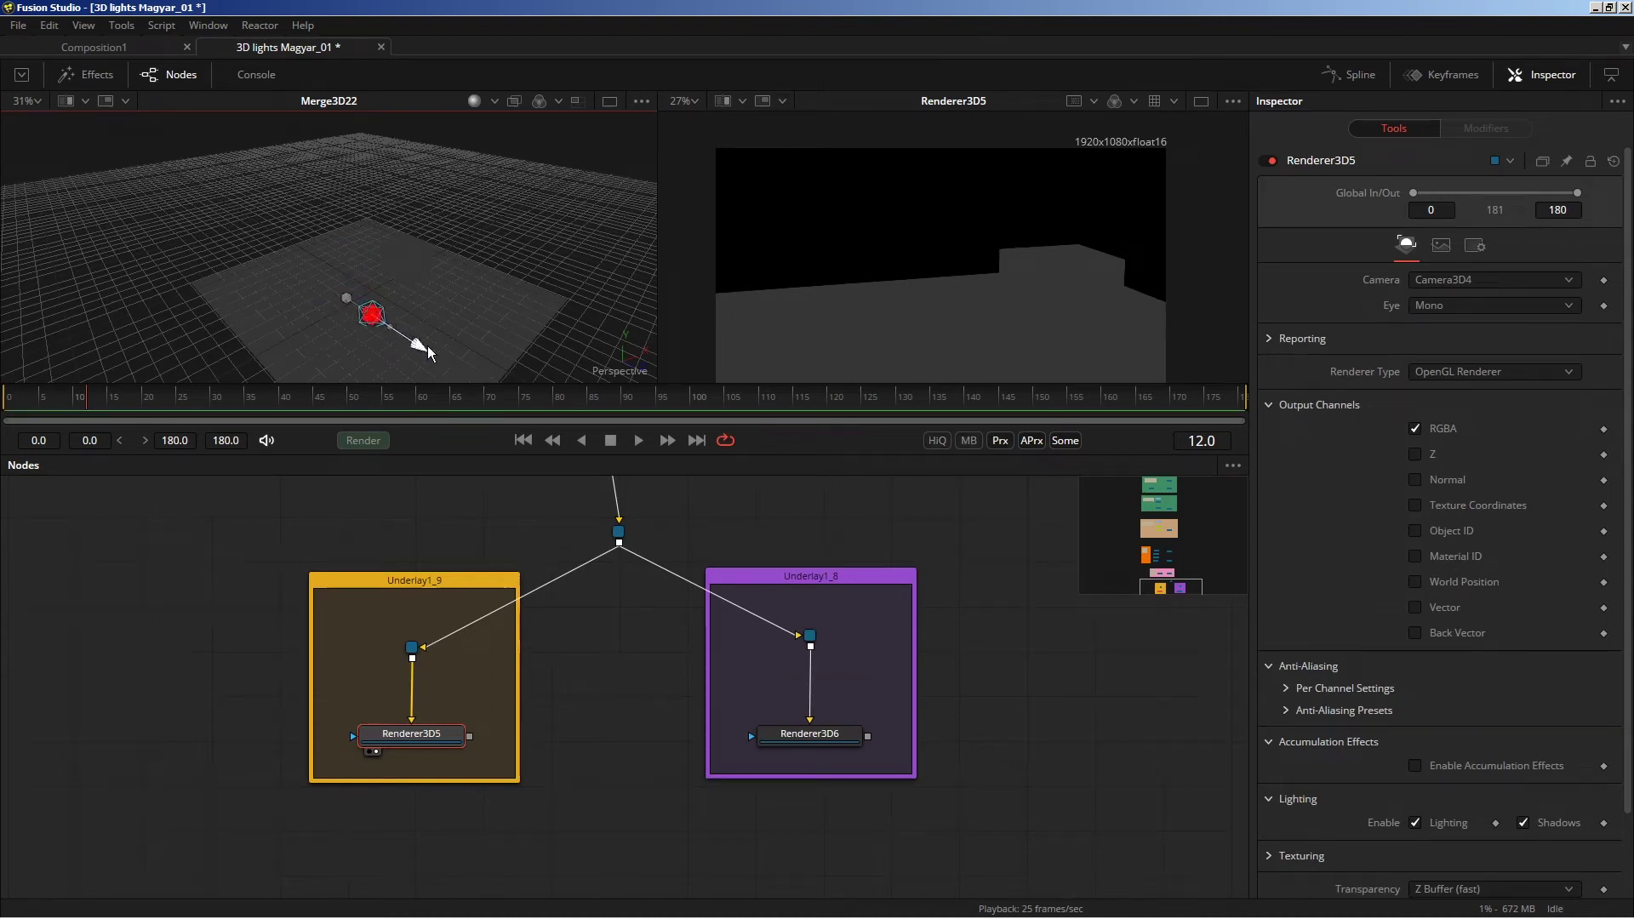
{"action": "scroll", "coordinate": [544, 664], "scroll_direction": "up", "scroll_amount": 5}
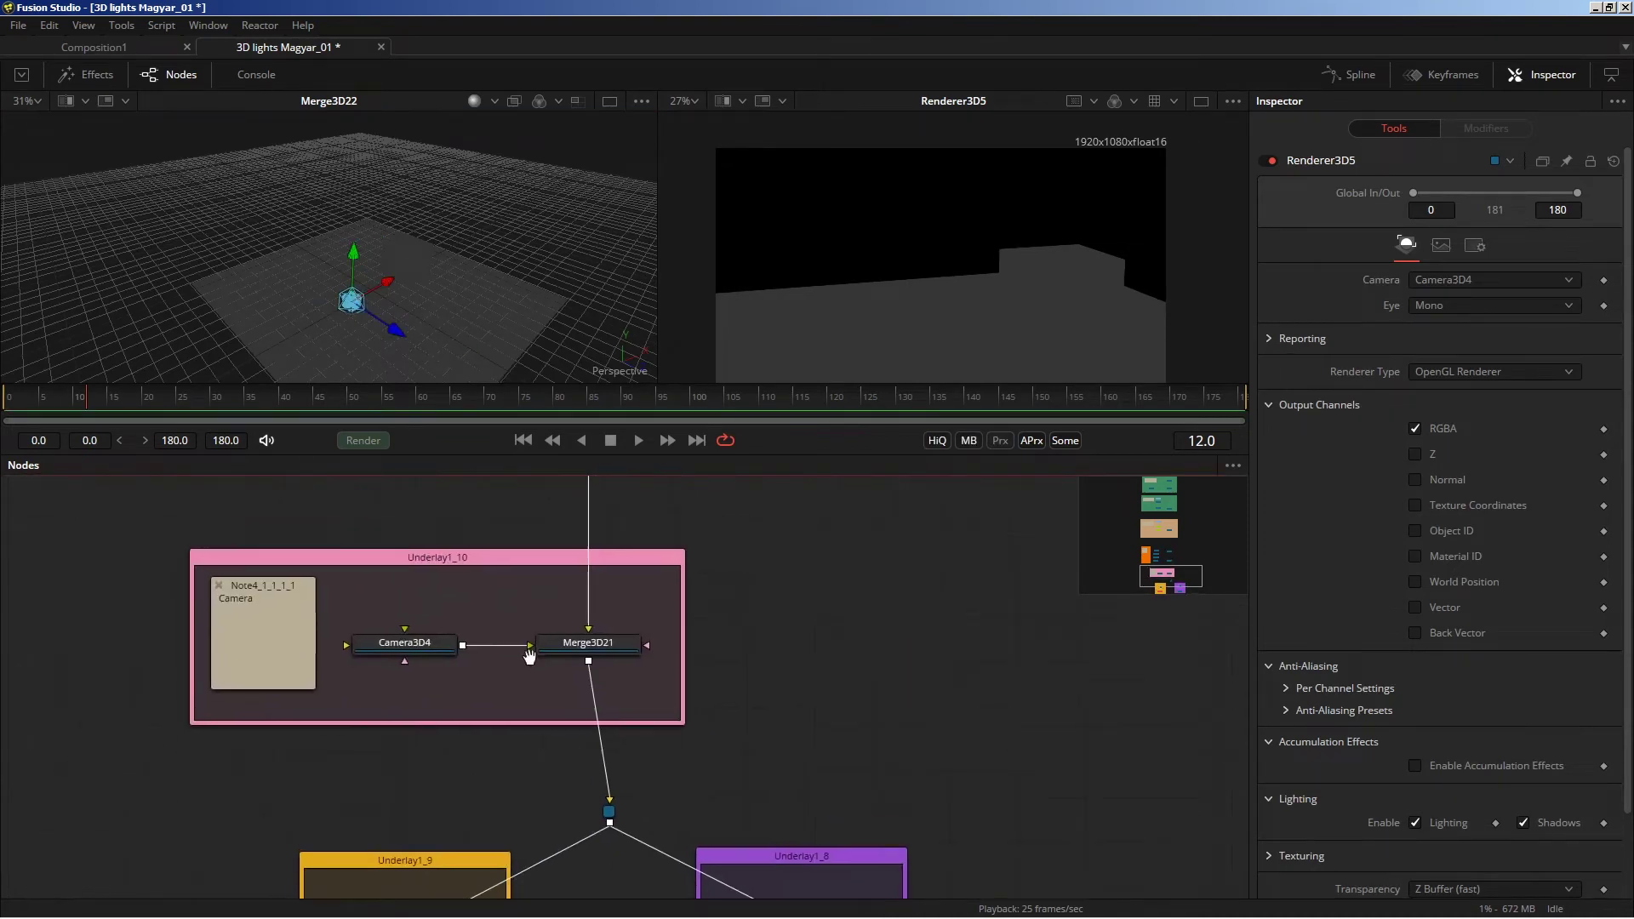
{"action": "left_click_drag", "start_coordinate": [554, 734], "coordinate": [529, 708]}
{"action": "left_click_drag", "start_coordinate": [388, 285], "coordinate": [436, 265]}
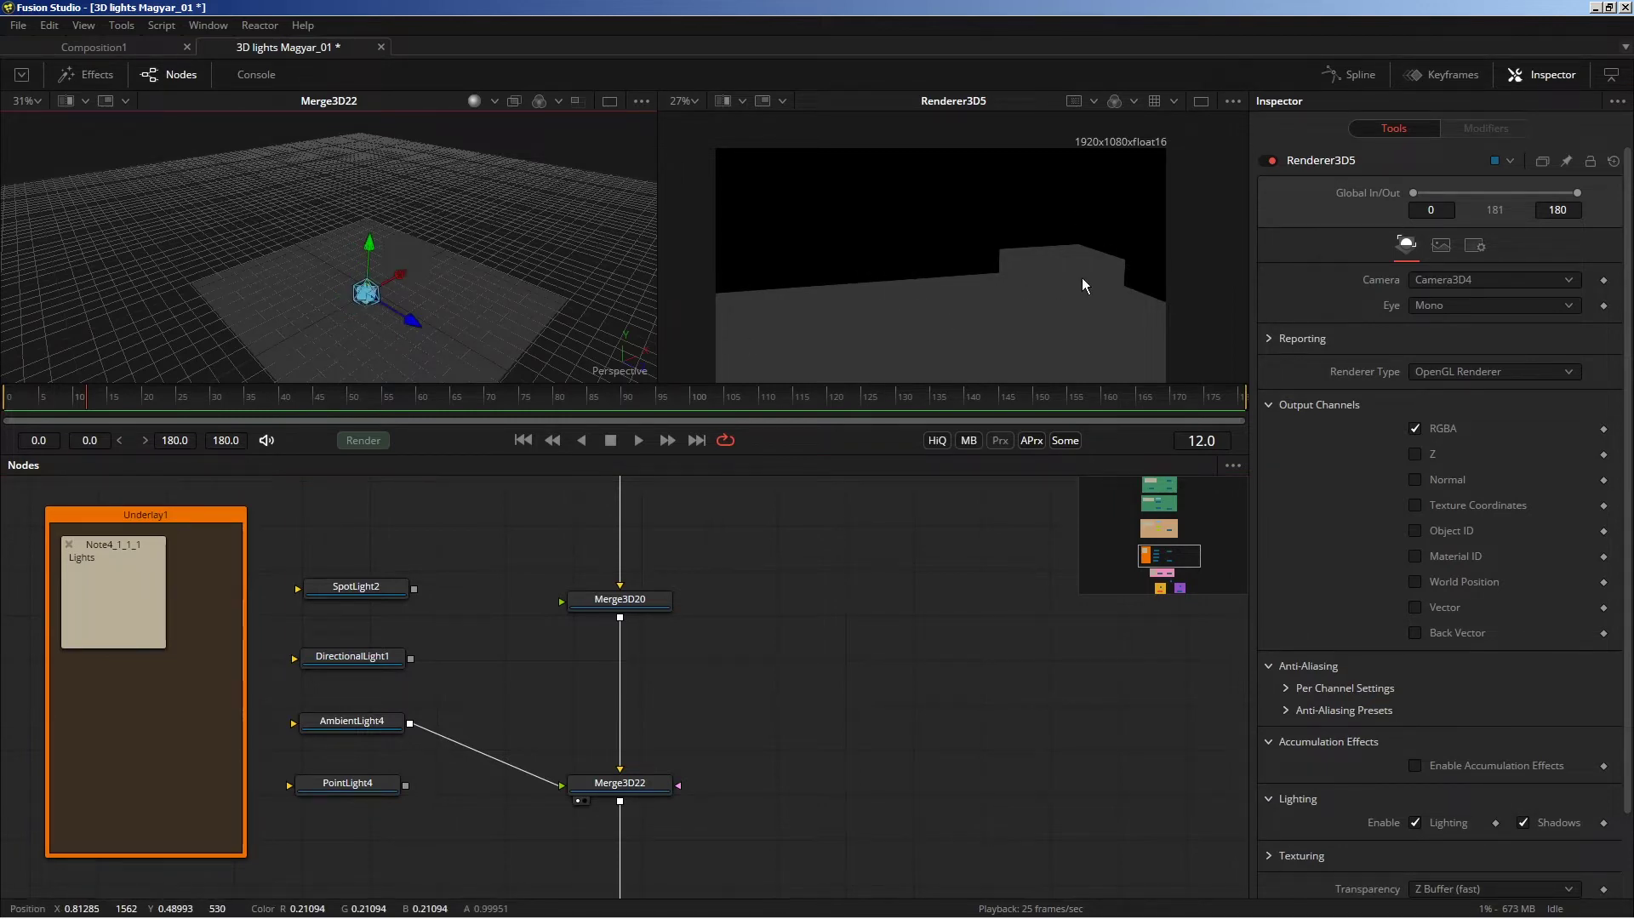
{"action": "left_click_drag", "start_coordinate": [557, 784], "coordinate": [418, 761]}
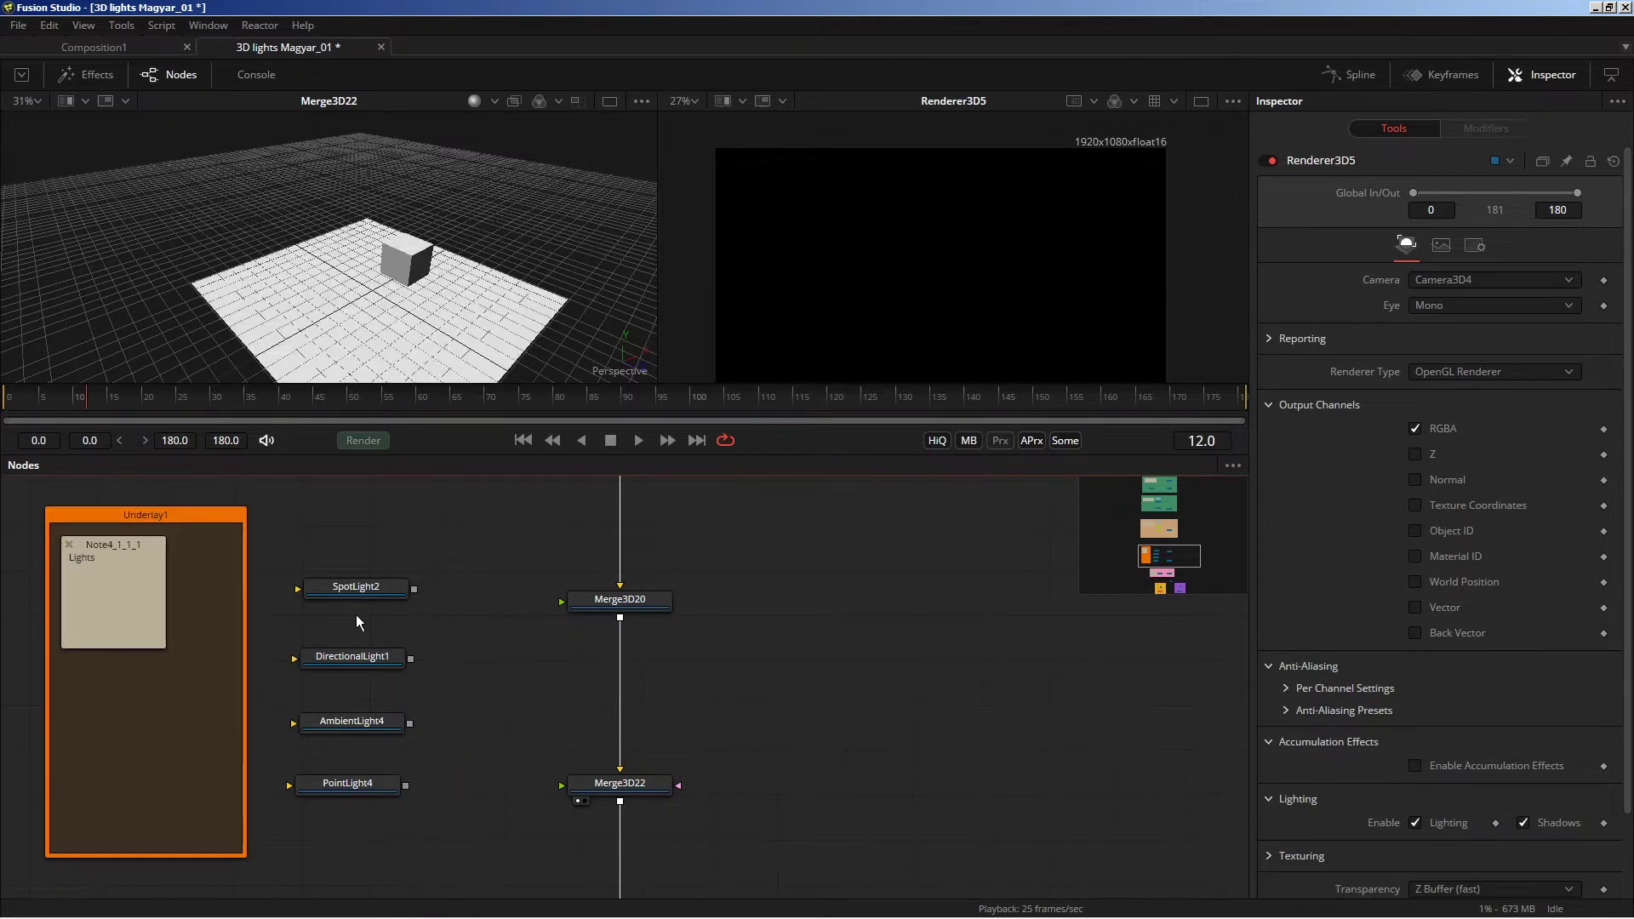
{"action": "mouse_move", "coordinate": [411, 660]}
{"action": "left_mouse_down"}
{"action": "mouse_move", "coordinate": [607, 798]}
{"action": "mouse_move", "coordinate": [573, 779]}
{"action": "left_mouse_up"}
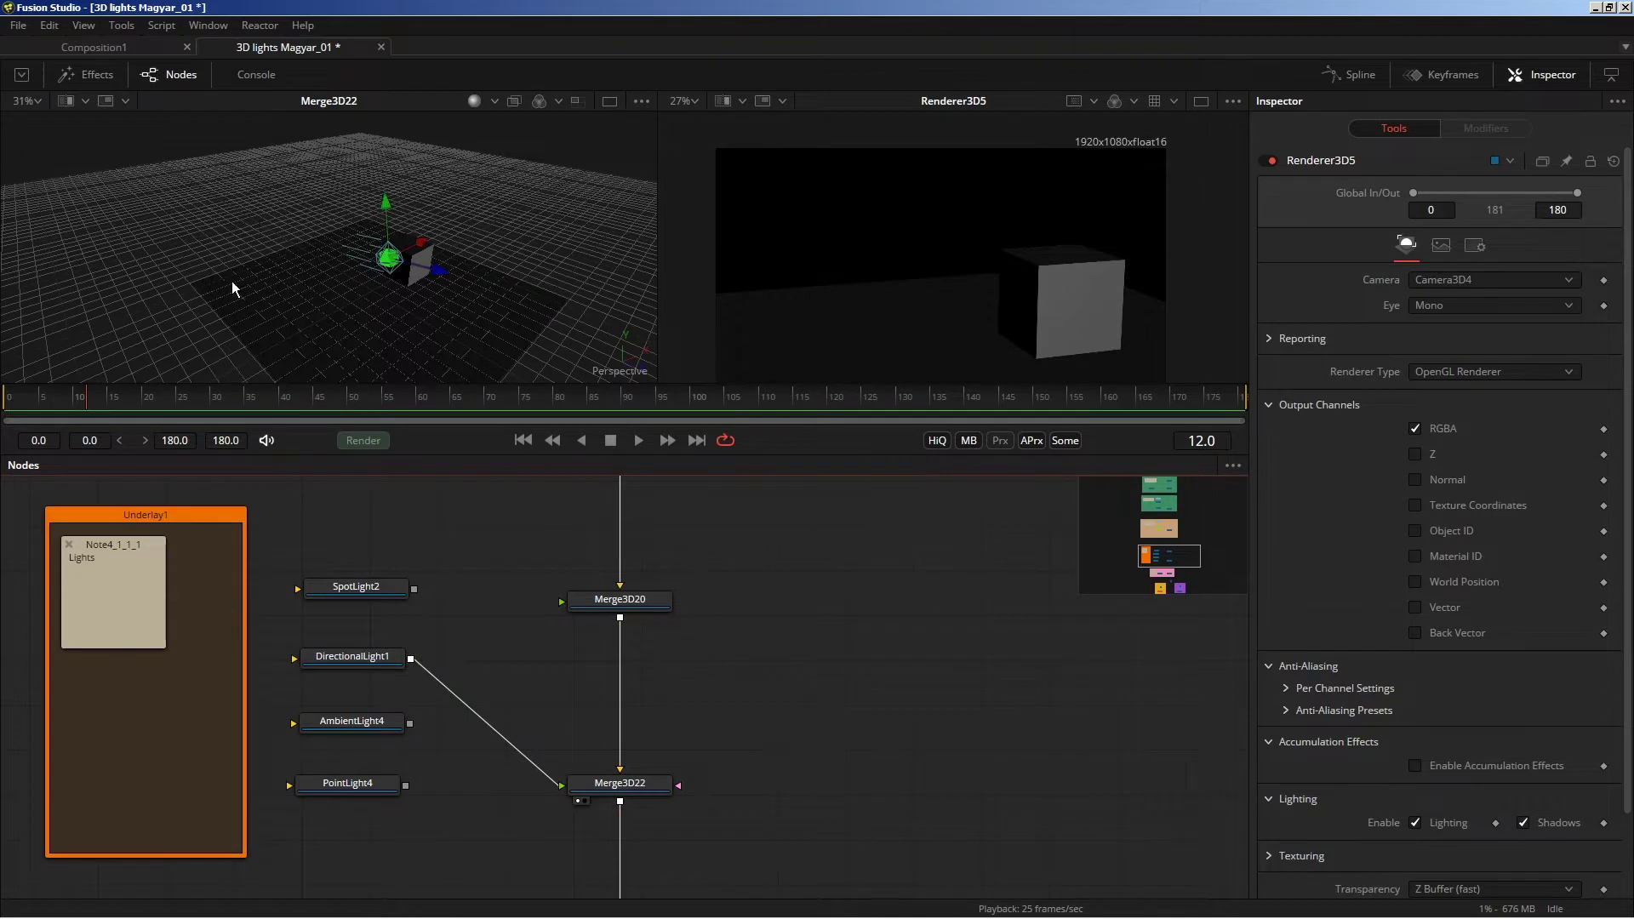
Move the light in front of and then left of the cube, and select DirectionalLight1.
{"action": "left_click_drag", "start_coordinate": [299, 314], "coordinate": [254, 277]}
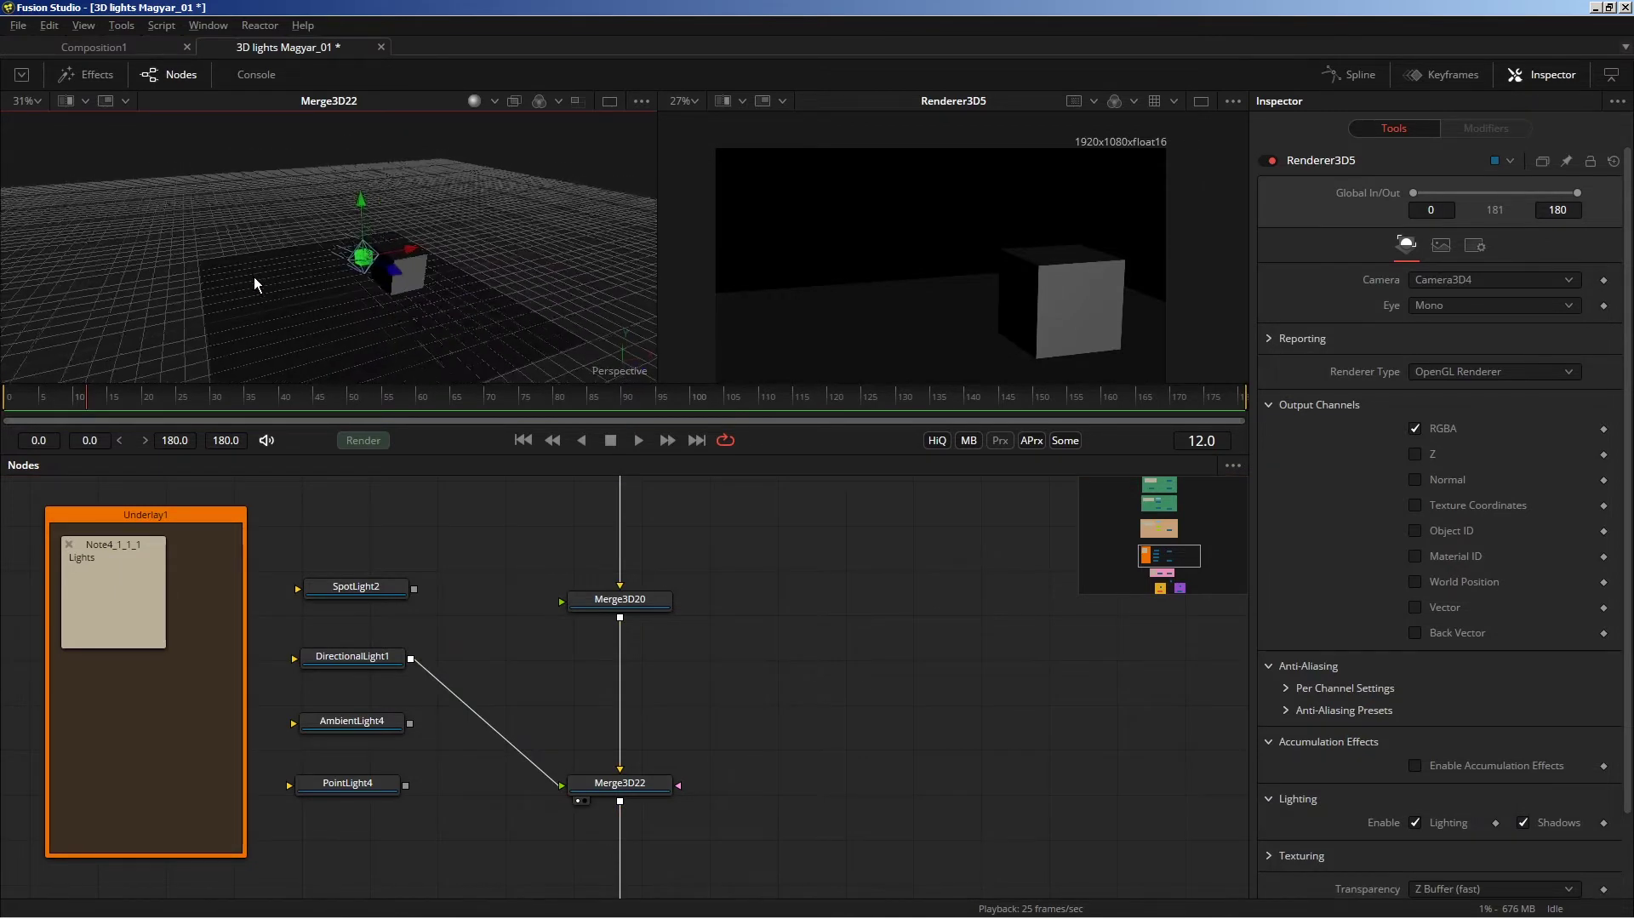
{"action": "mouse_move", "coordinate": [409, 247]}
{"action": "left_mouse_down"}
{"action": "mouse_move", "coordinate": [410, 332]}
{"action": "mouse_move", "coordinate": [405, 228]}
{"action": "left_mouse_up"}
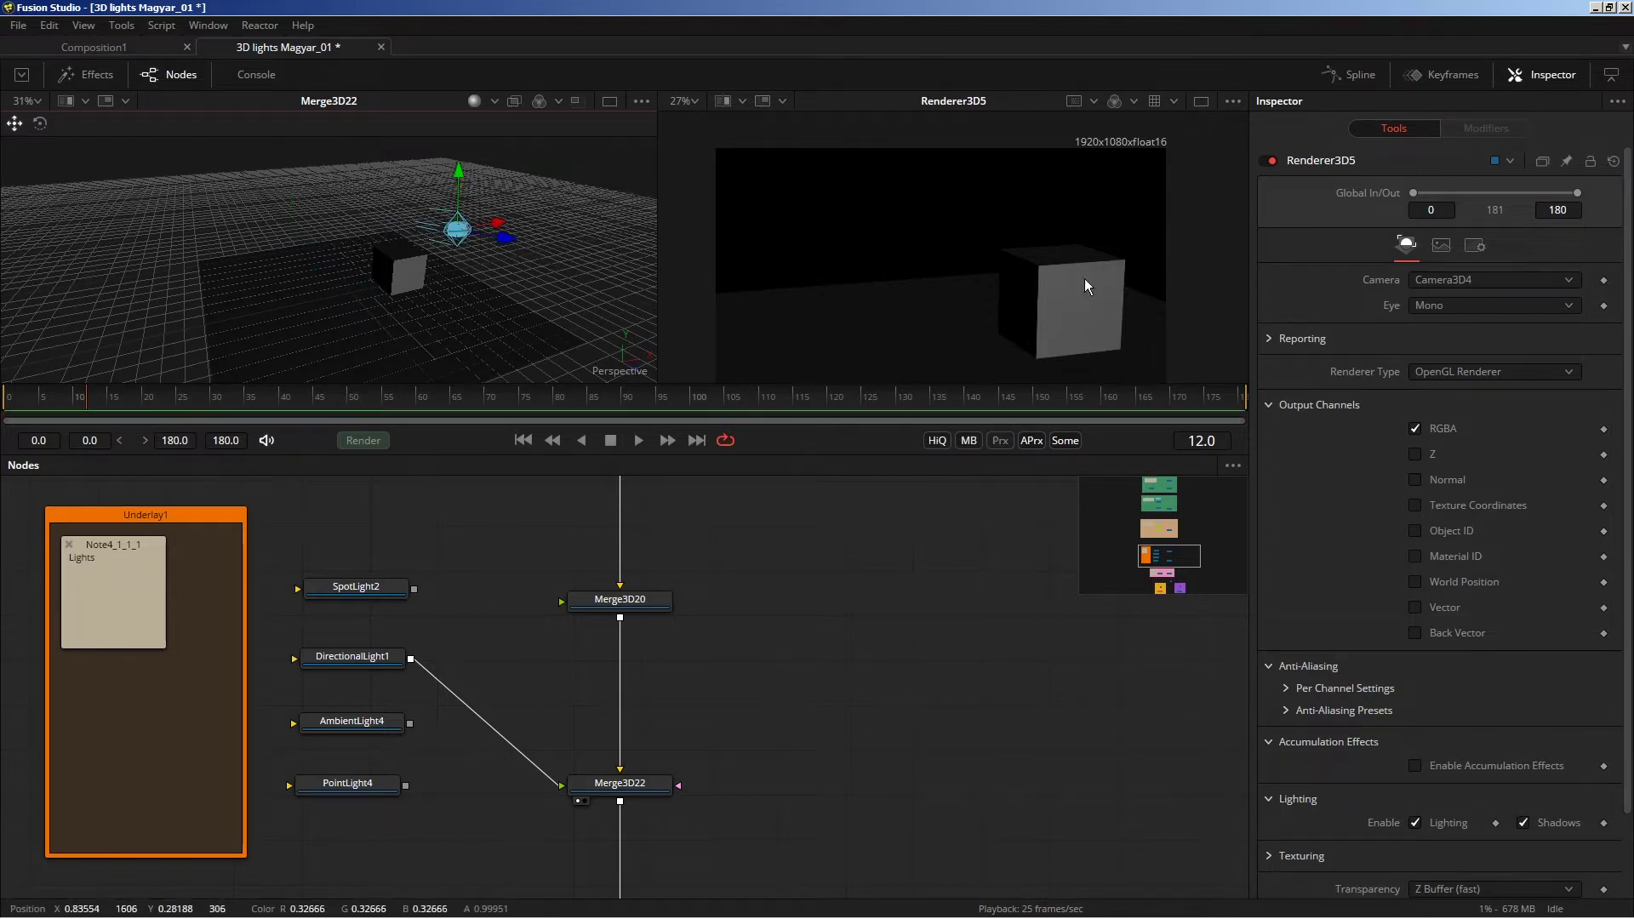
{"action": "left_click_drag", "start_coordinate": [500, 230], "coordinate": [356, 255]}
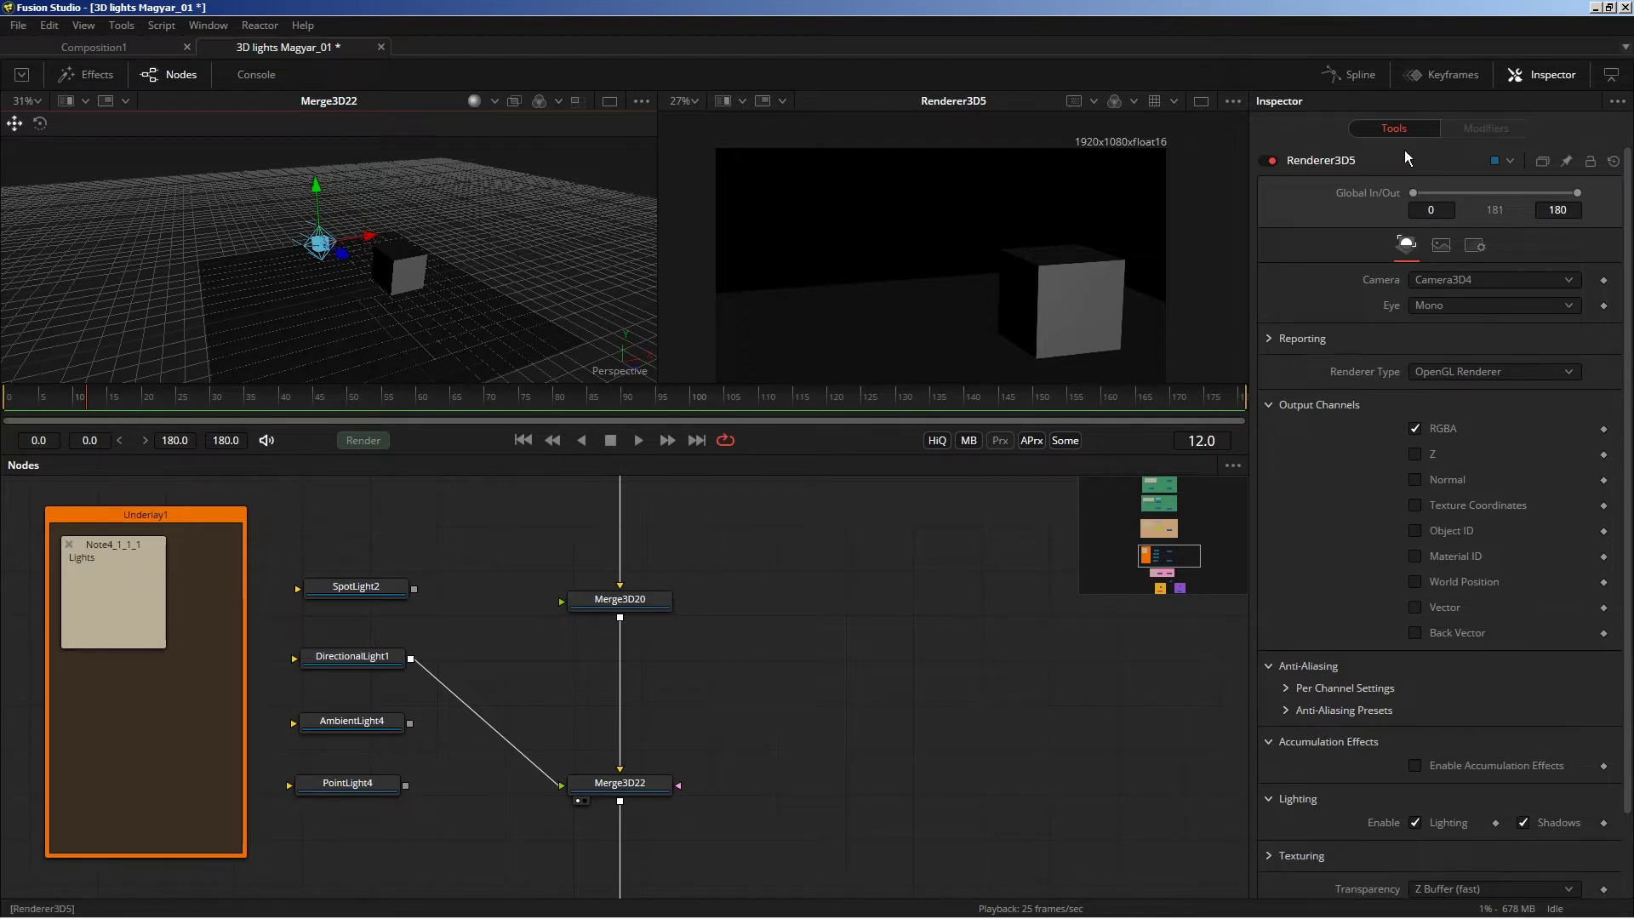
{"action": "left_click_drag", "start_coordinate": [352, 656], "coordinate": [356, 654]}
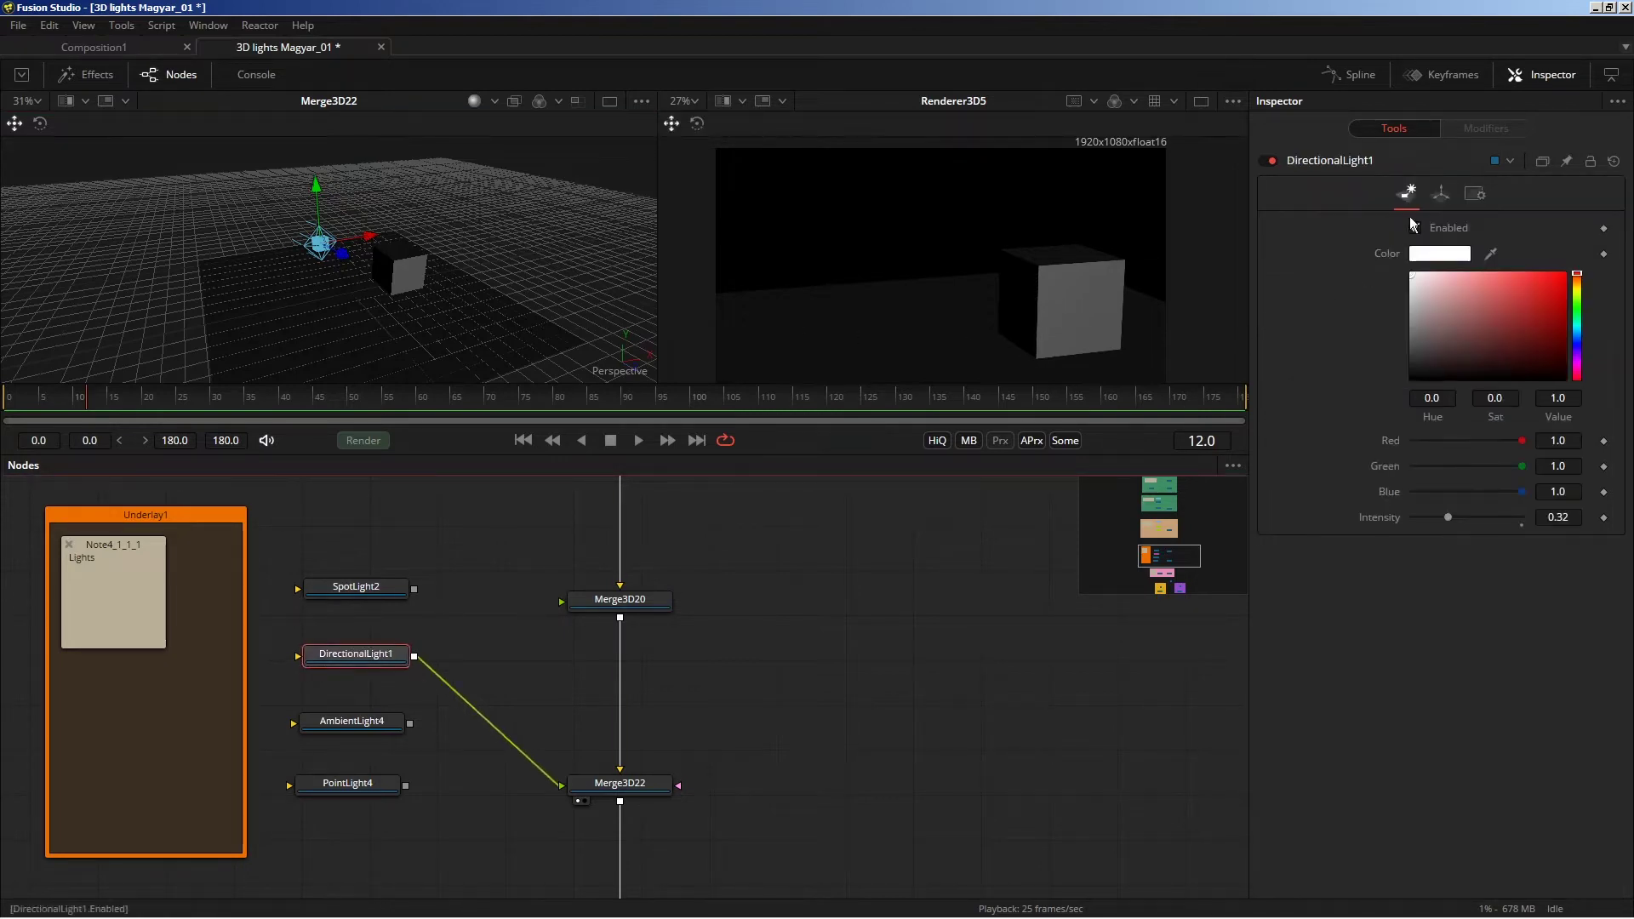
Try tilting DirectionalLight1 with Rotation X, then undo the rotation.
{"action": "left_click", "coordinate": [1439, 193]}
{"action": "mouse_move", "coordinate": [1467, 383]}
{"action": "left_mouse_down"}
{"action": "mouse_move", "coordinate": [1443, 405]}
{"action": "mouse_move", "coordinate": [1469, 410]}
{"action": "left_mouse_up"}
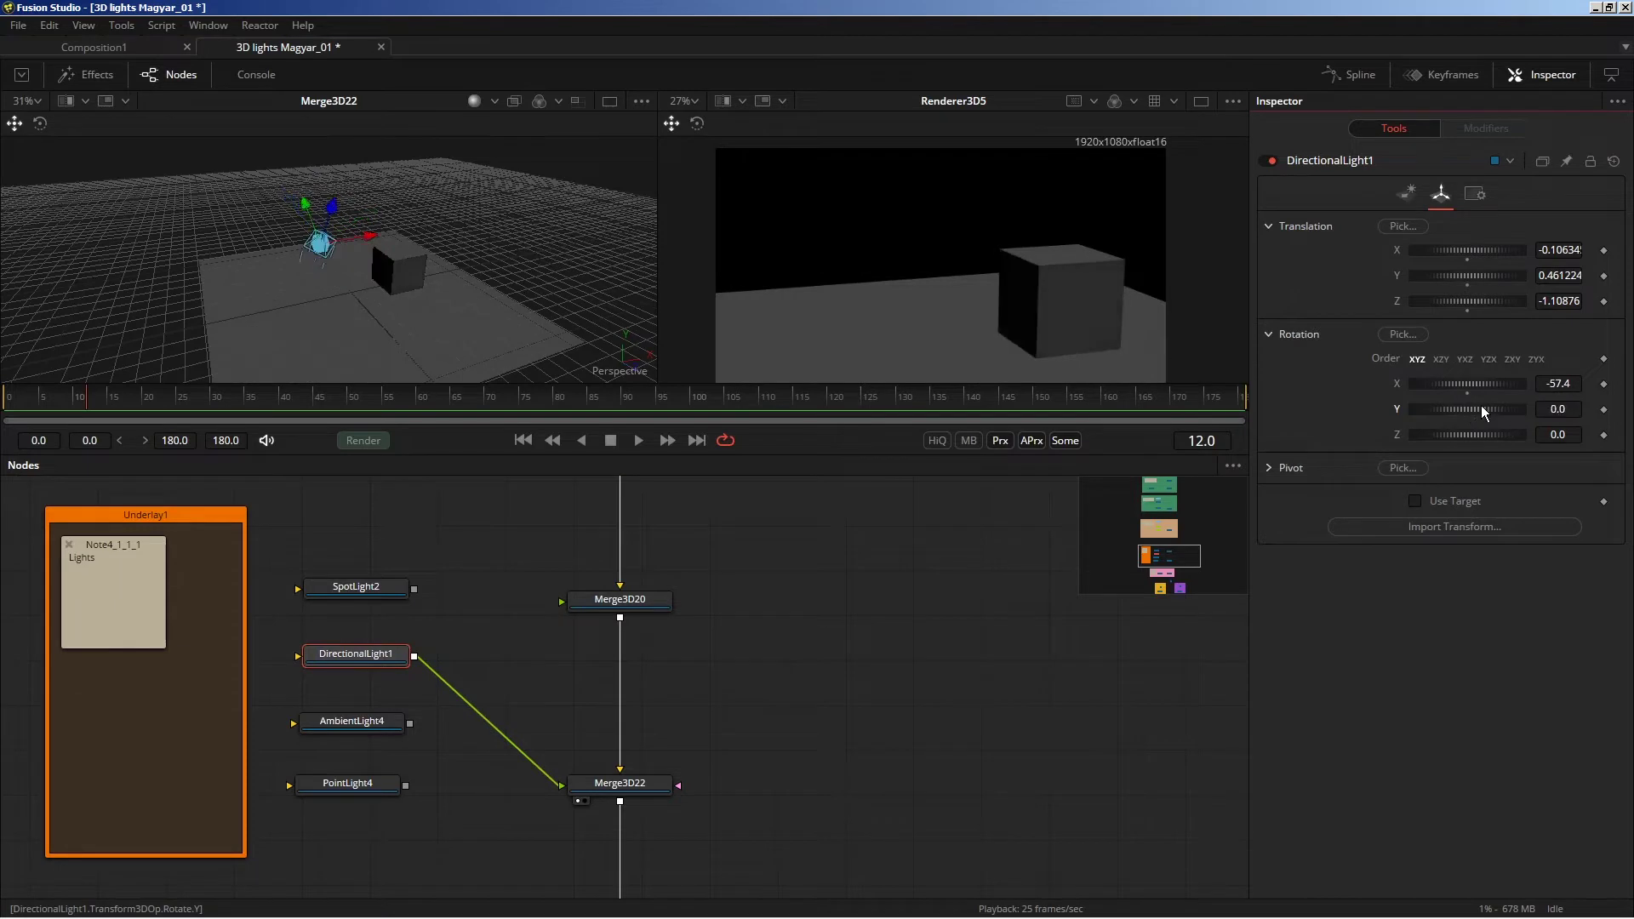
{"action": "key", "text": "ctrl+z"}
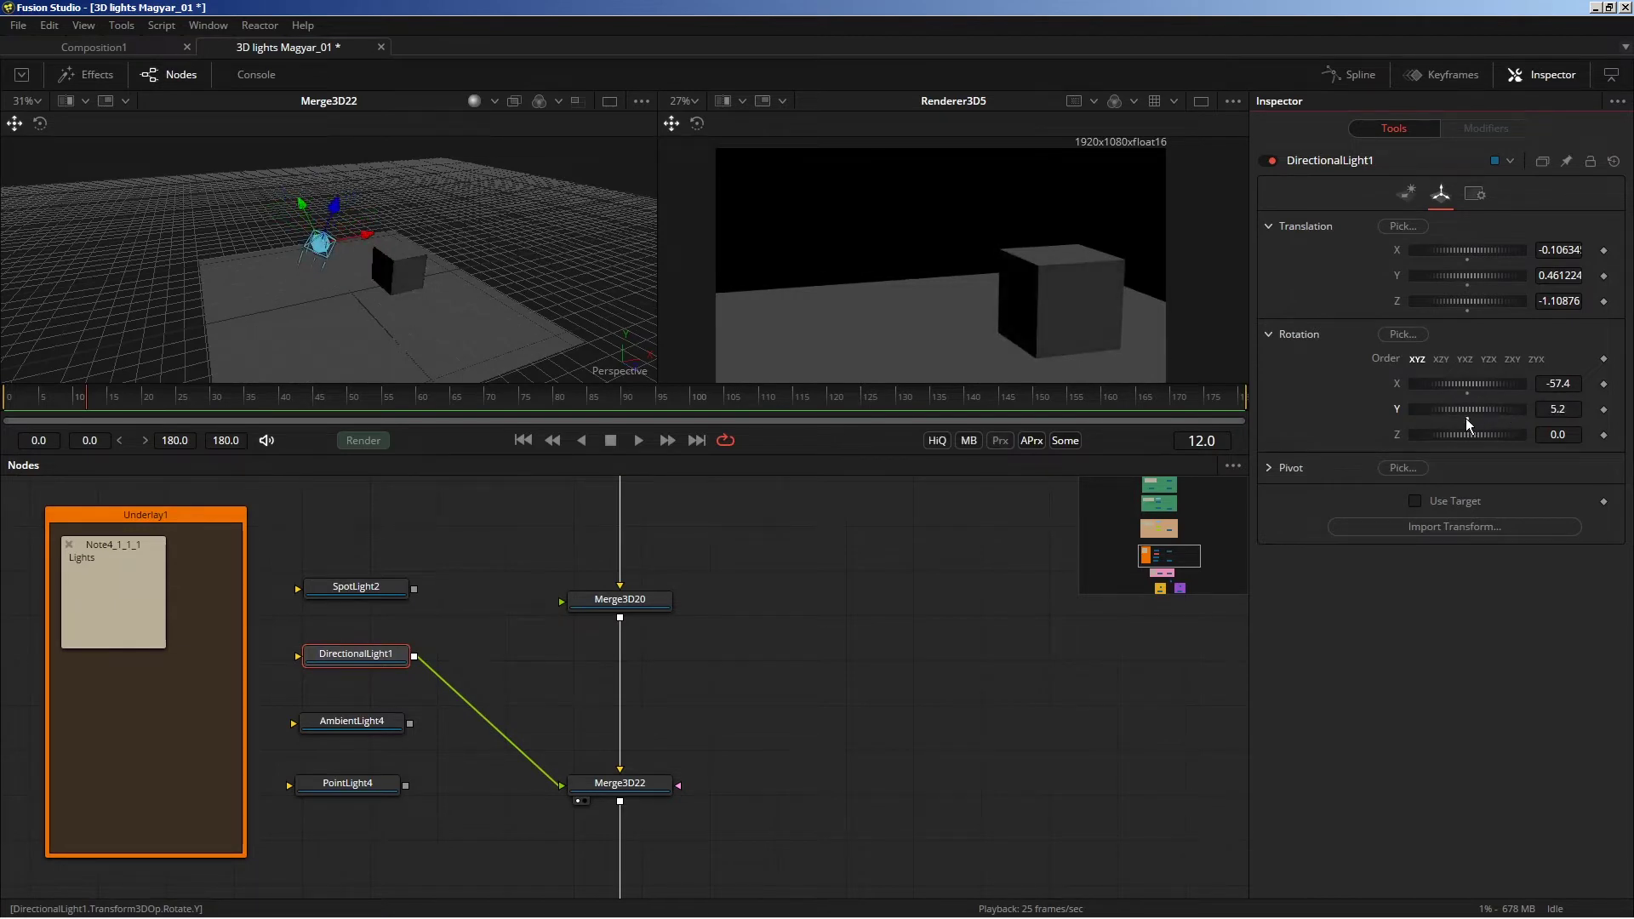
{"action": "key", "text": "ctrl+z"}
{"action": "key", "text": "ctrl+z"}
{"action": "key", "text": "ctrl+z"}
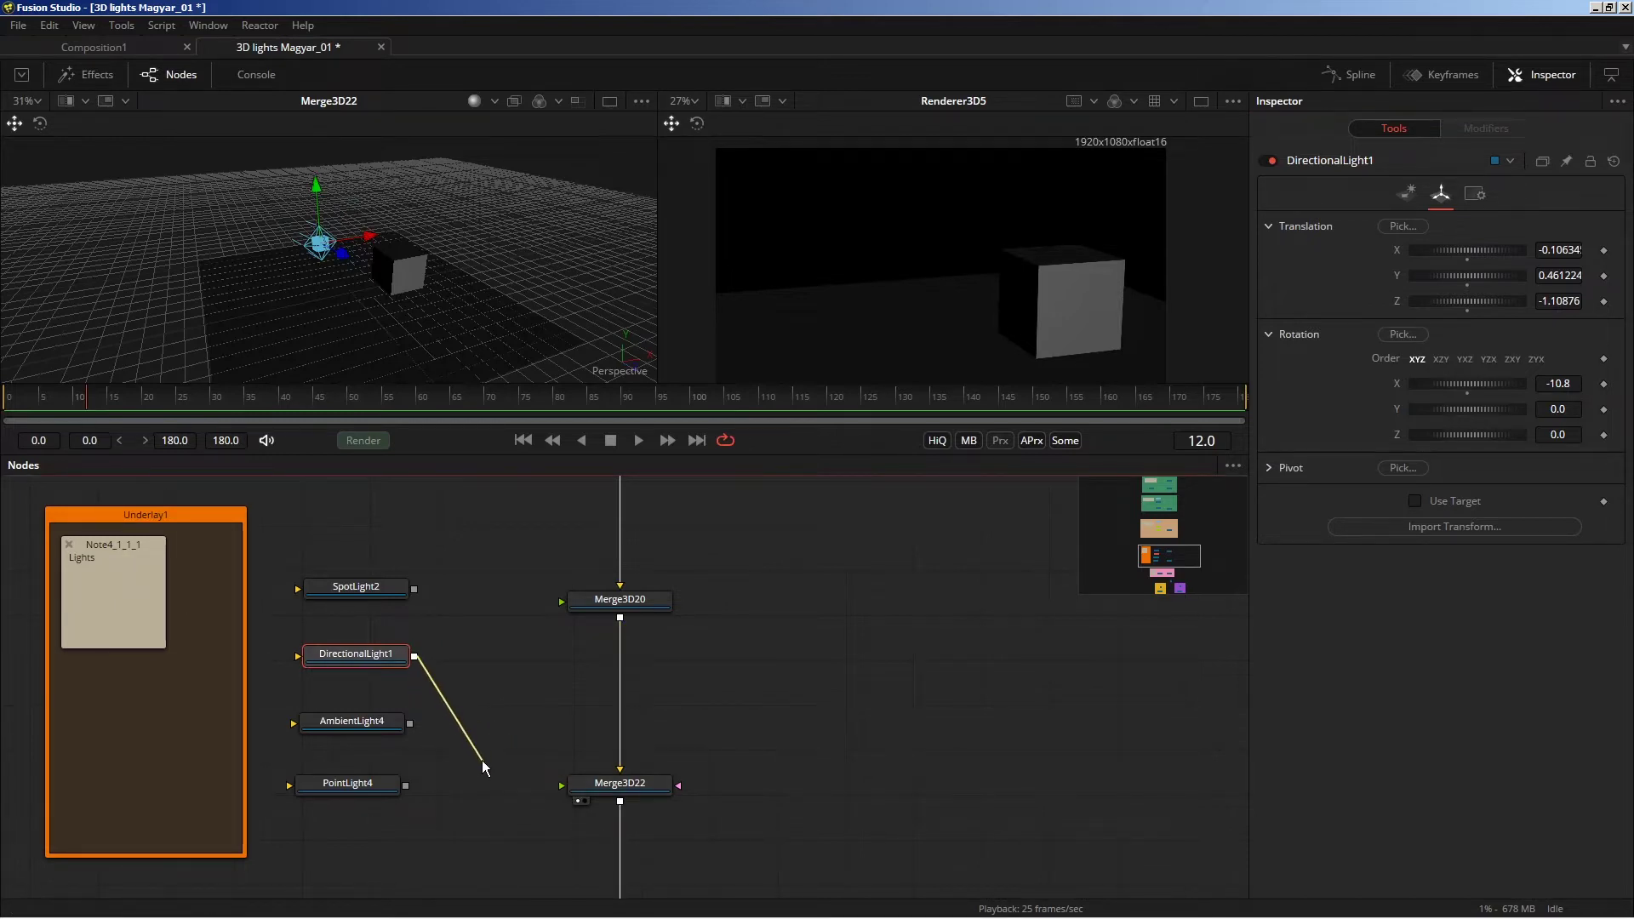
Unplug DirectionalLight1 from Merge3D22, check the light nodes, and open PointLight4's settings.
{"action": "left_click_drag", "start_coordinate": [547, 778], "coordinate": [426, 707]}
{"action": "left_click", "coordinate": [348, 720]}
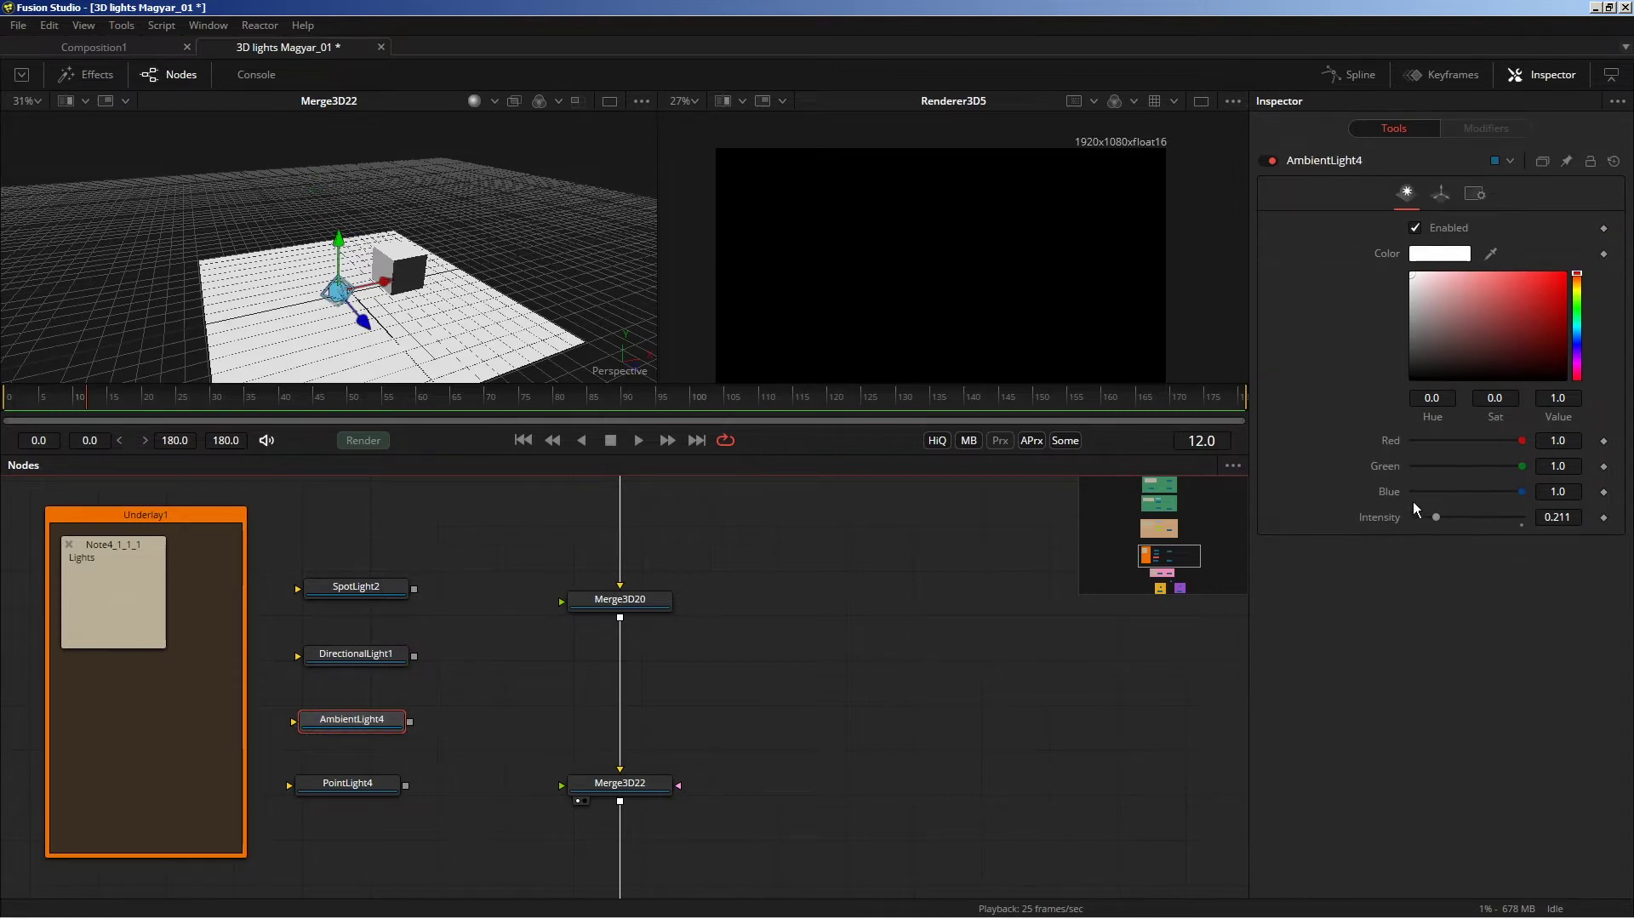
{"action": "left_click", "coordinate": [348, 657]}
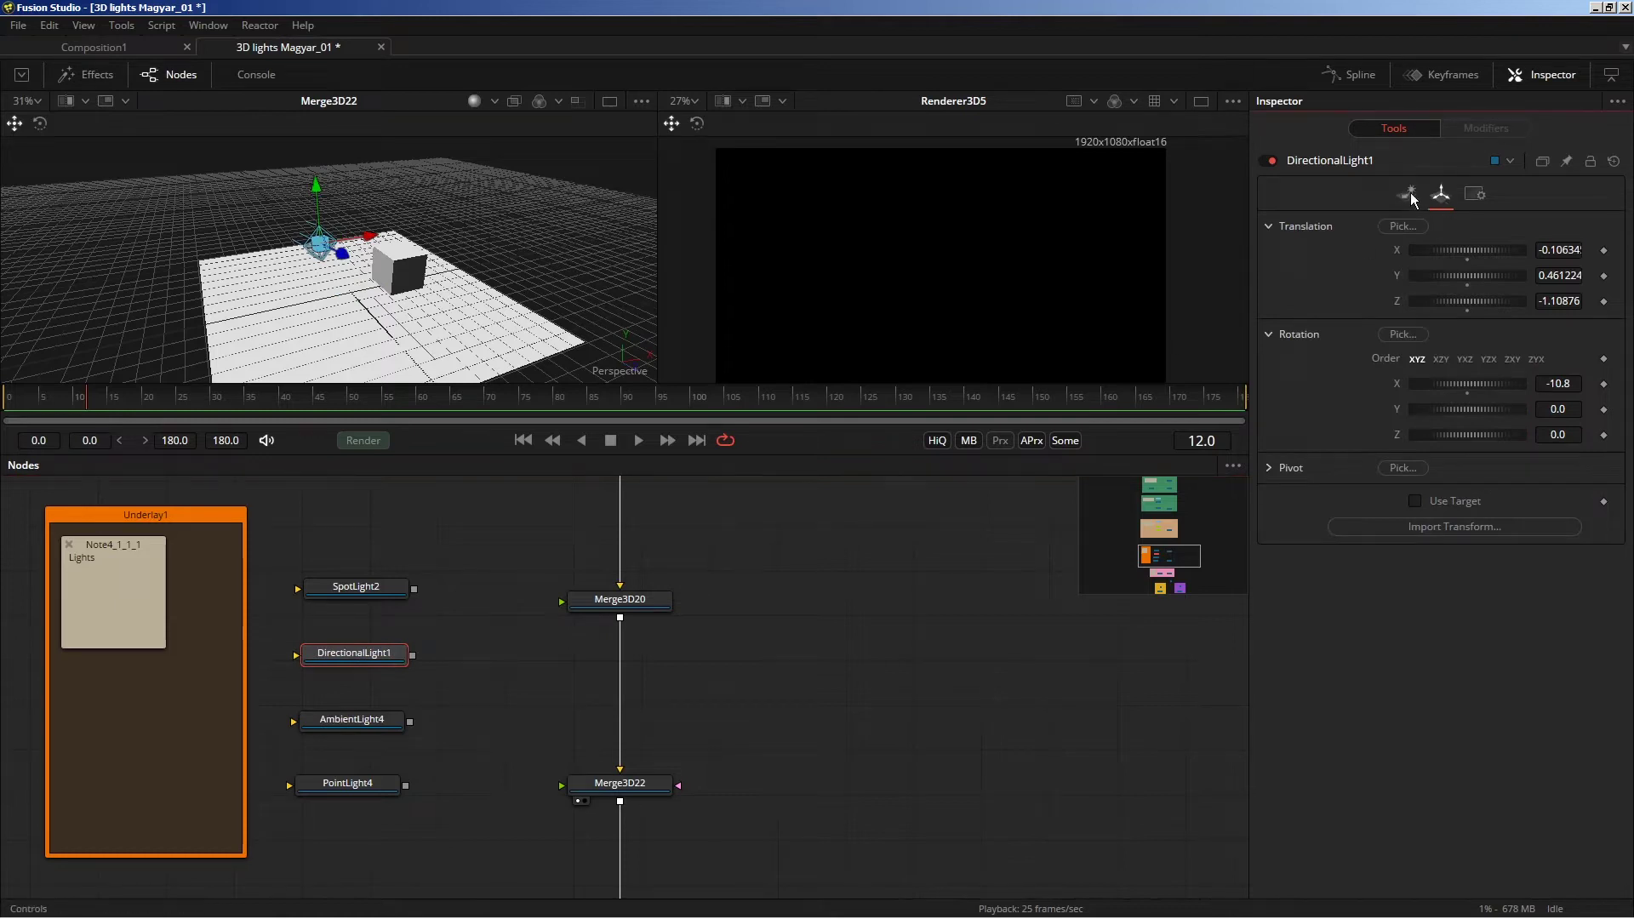
{"action": "left_click", "coordinate": [1408, 193]}
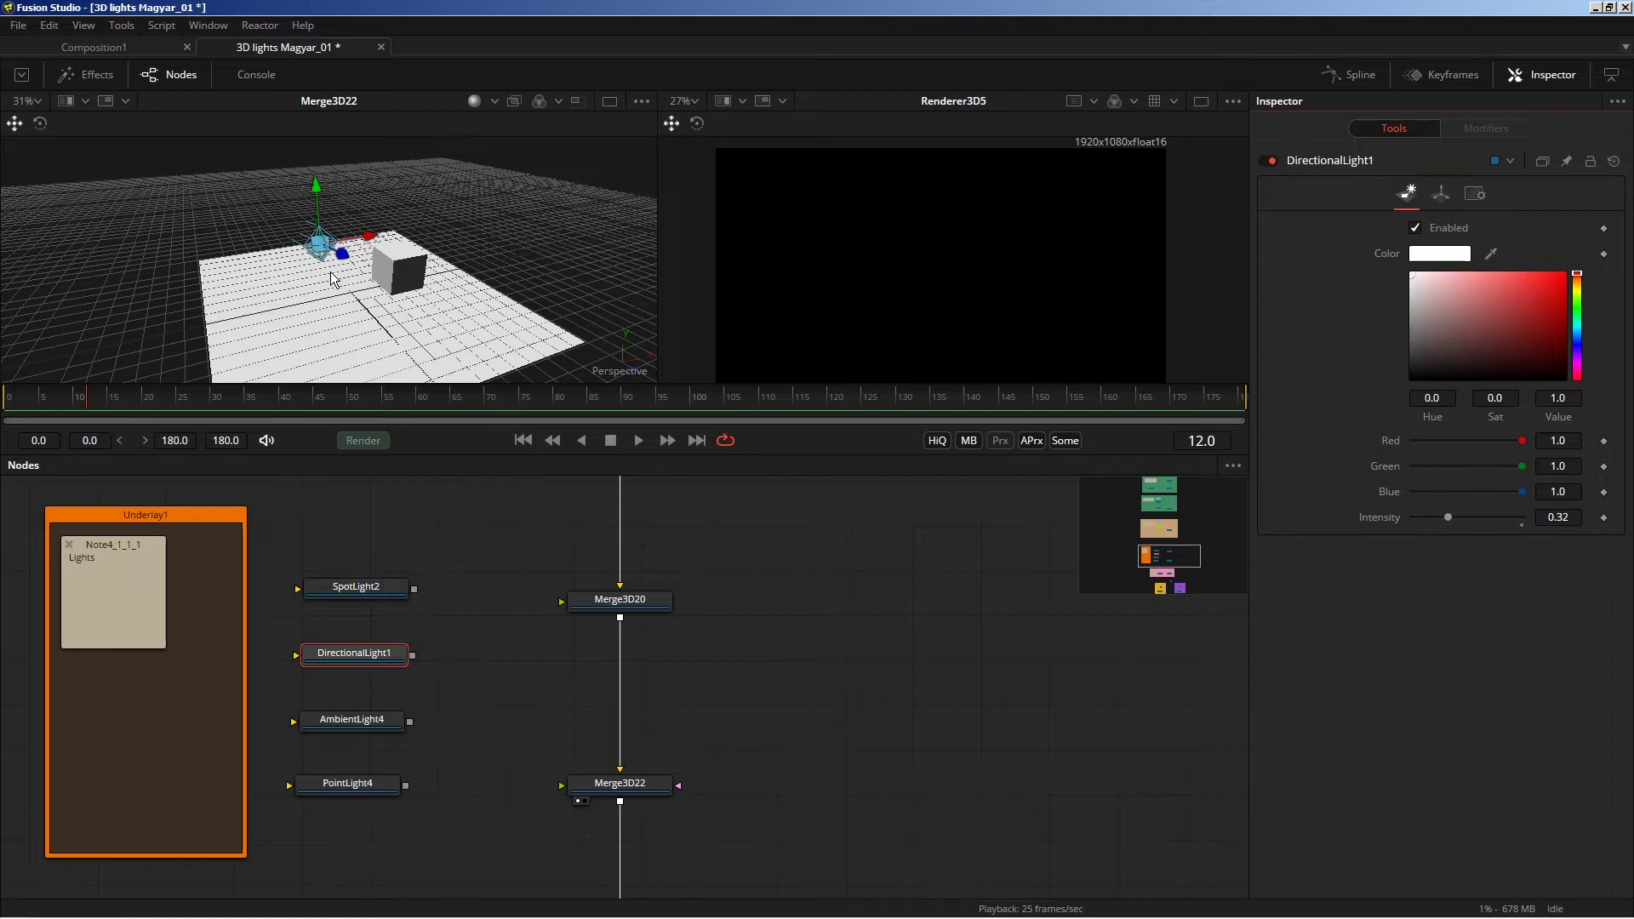
{"action": "left_click", "coordinate": [344, 783]}
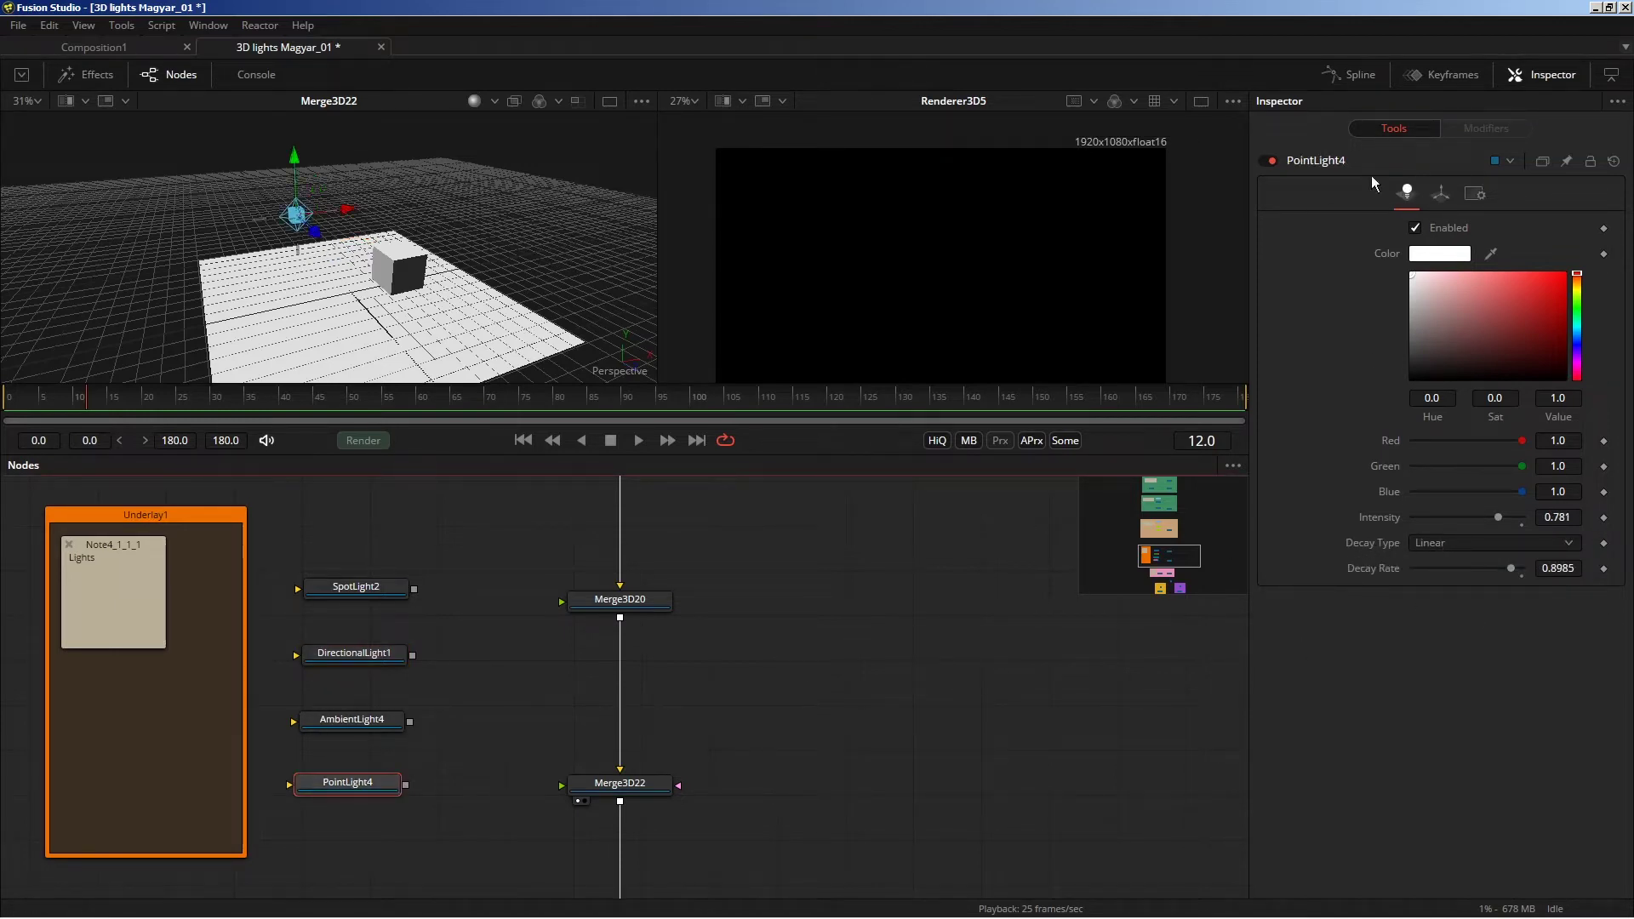
Connect SpotLight2 into Merge3D20 and orbit to bring the spotlight into view.
{"action": "scroll", "coordinate": [474, 573], "scroll_direction": "up", "scroll_amount": 2}
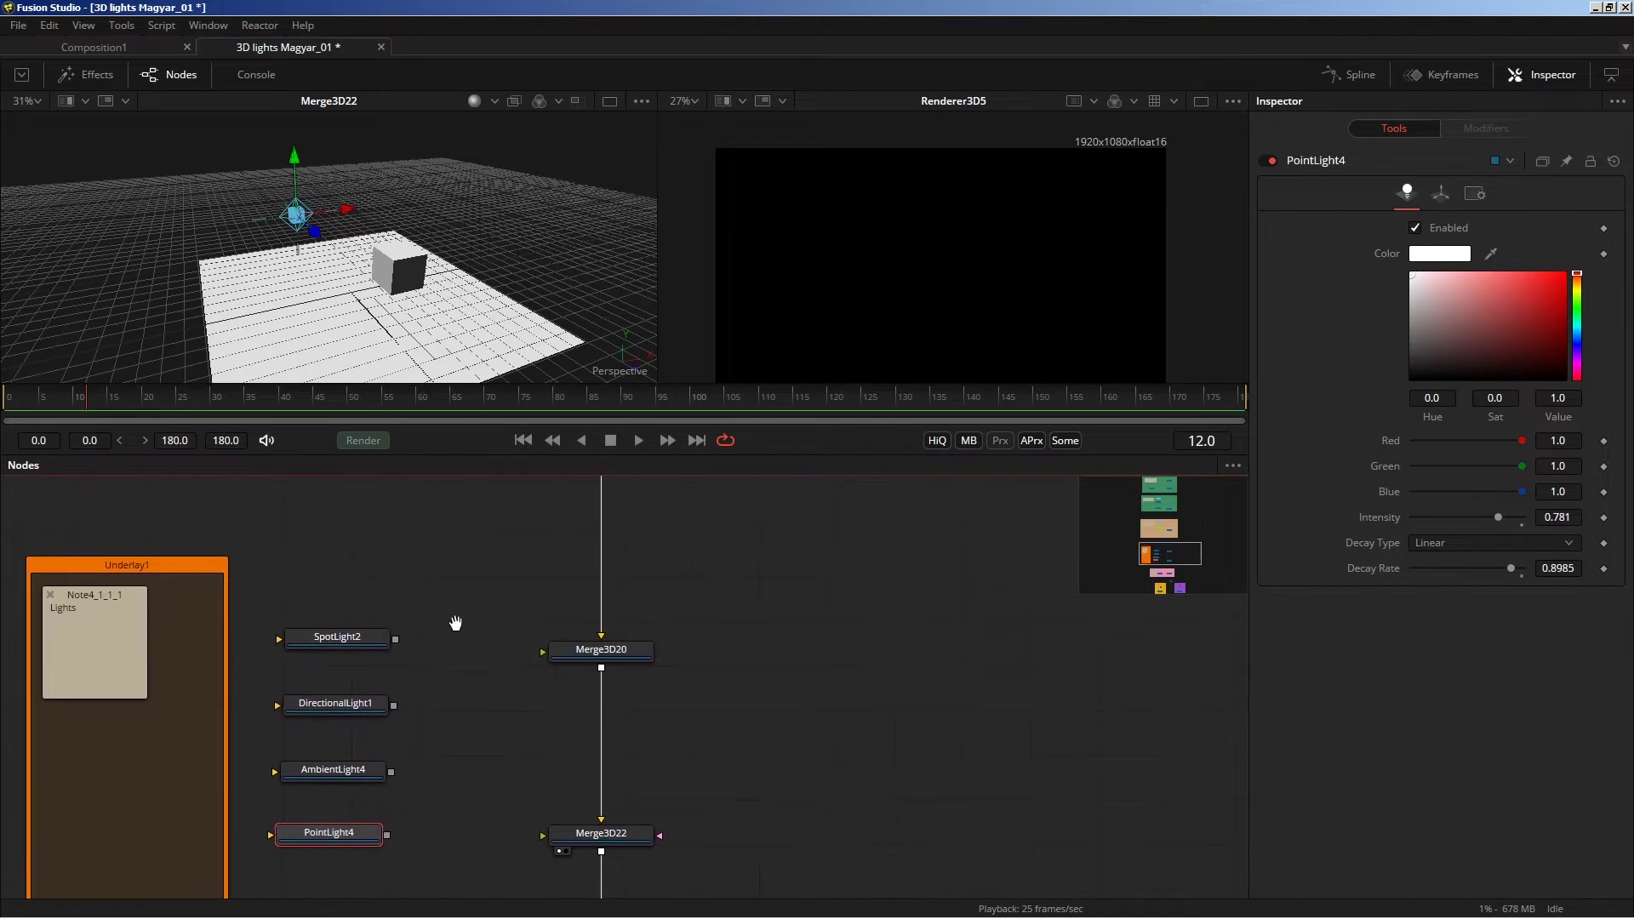
{"action": "left_click_drag", "start_coordinate": [334, 625], "coordinate": [596, 647]}
{"action": "mouse_move", "coordinate": [344, 626]}
{"action": "left_mouse_down"}
{"action": "mouse_move", "coordinate": [392, 650]}
{"action": "mouse_move", "coordinate": [375, 650]}
{"action": "left_mouse_up"}
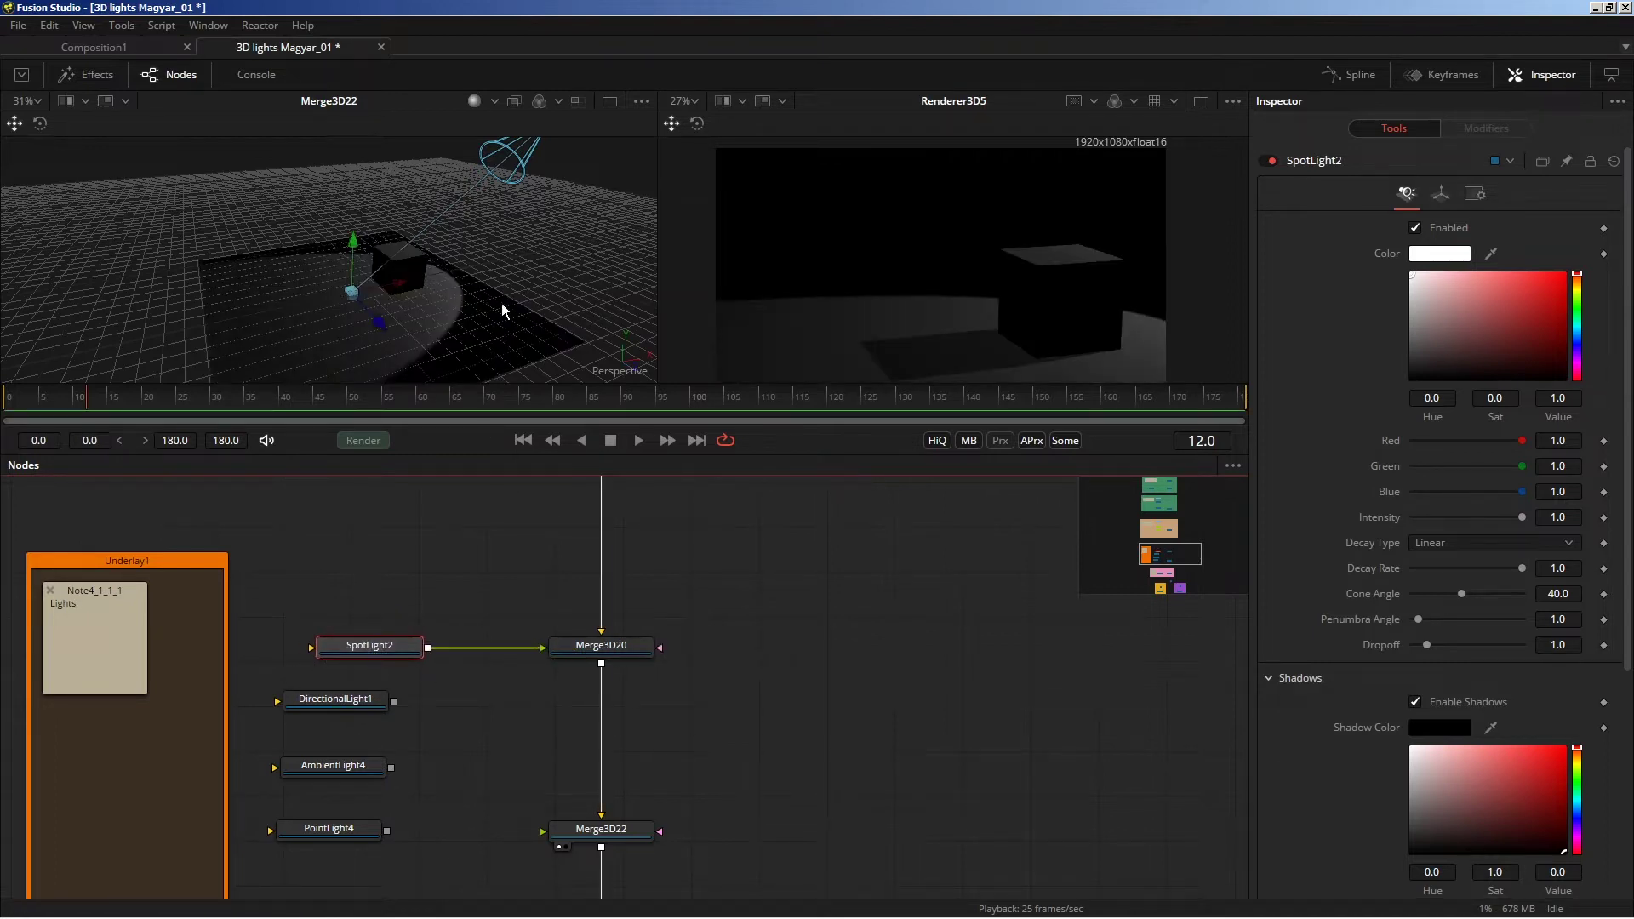
{"action": "mouse_move", "coordinate": [415, 288]}
{"action": "left_mouse_down"}
{"action": "mouse_move", "coordinate": [446, 317]}
{"action": "mouse_move", "coordinate": [394, 293]}
{"action": "left_mouse_up"}
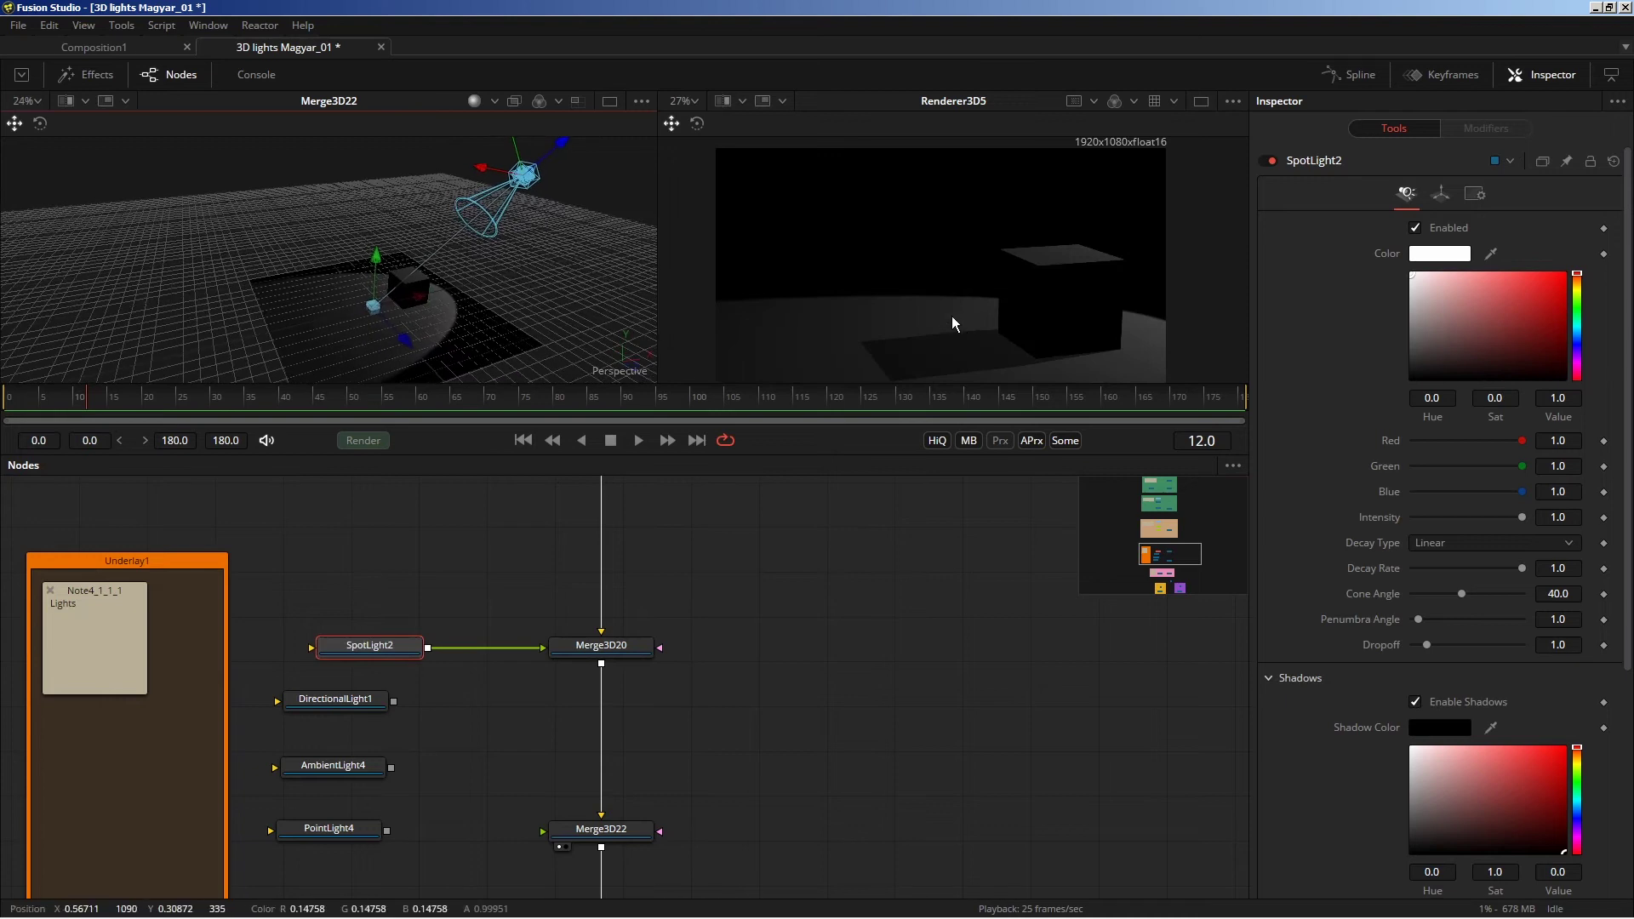
{"action": "scroll", "coordinate": [953, 317], "scroll_direction": "up", "scroll_amount": 1}
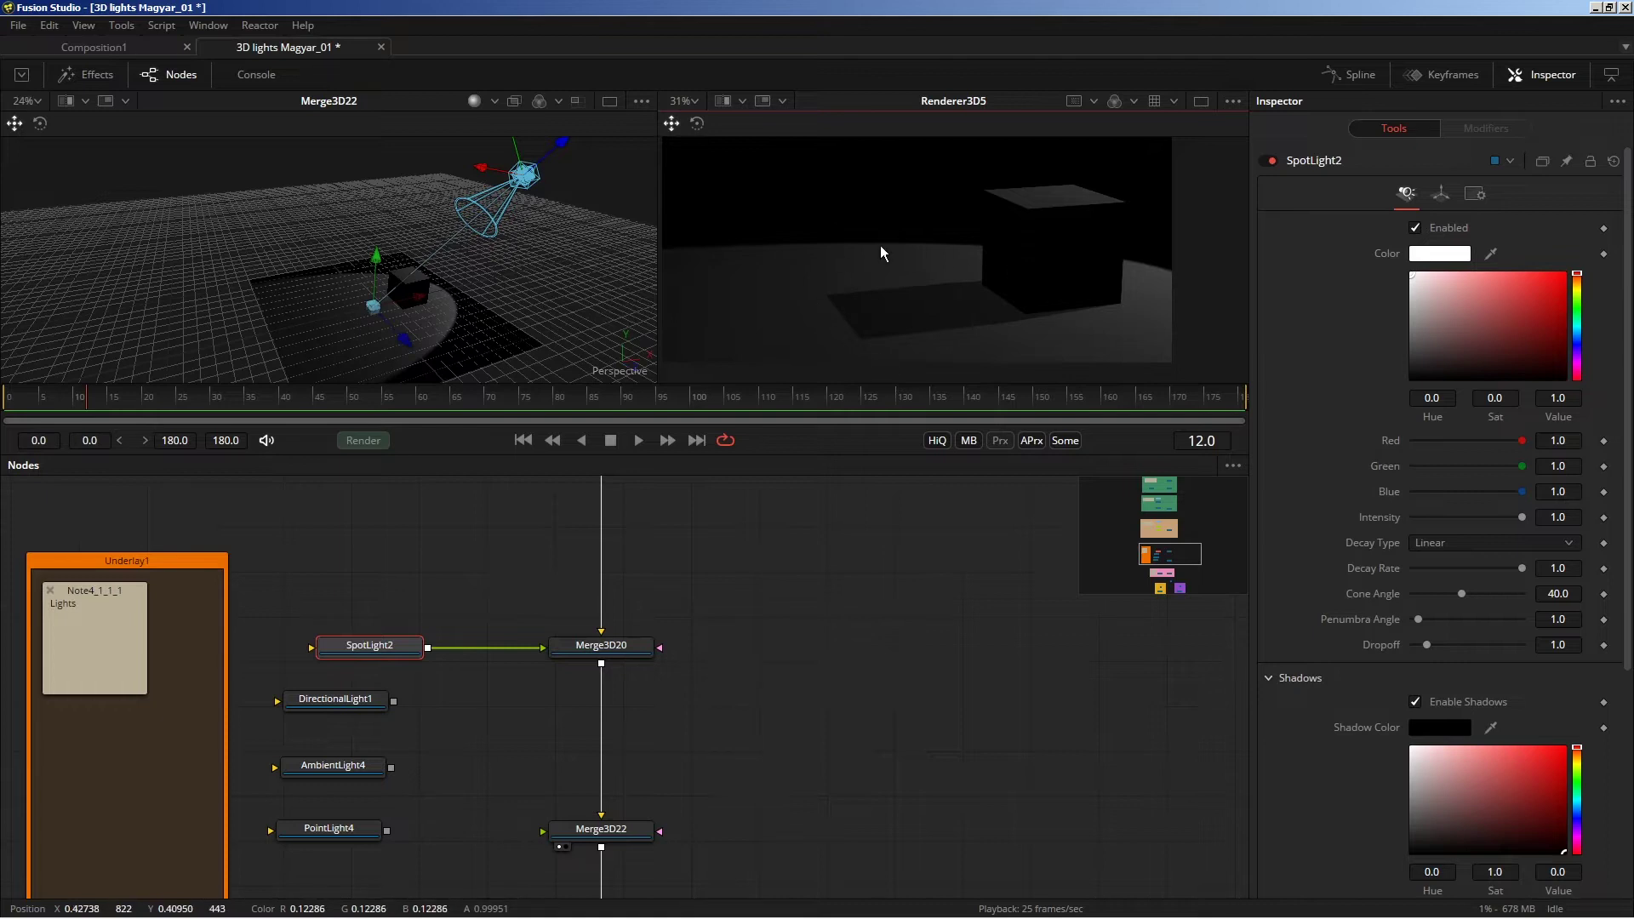
{"action": "scroll", "coordinate": [927, 293], "scroll_direction": "up", "scroll_amount": 2}
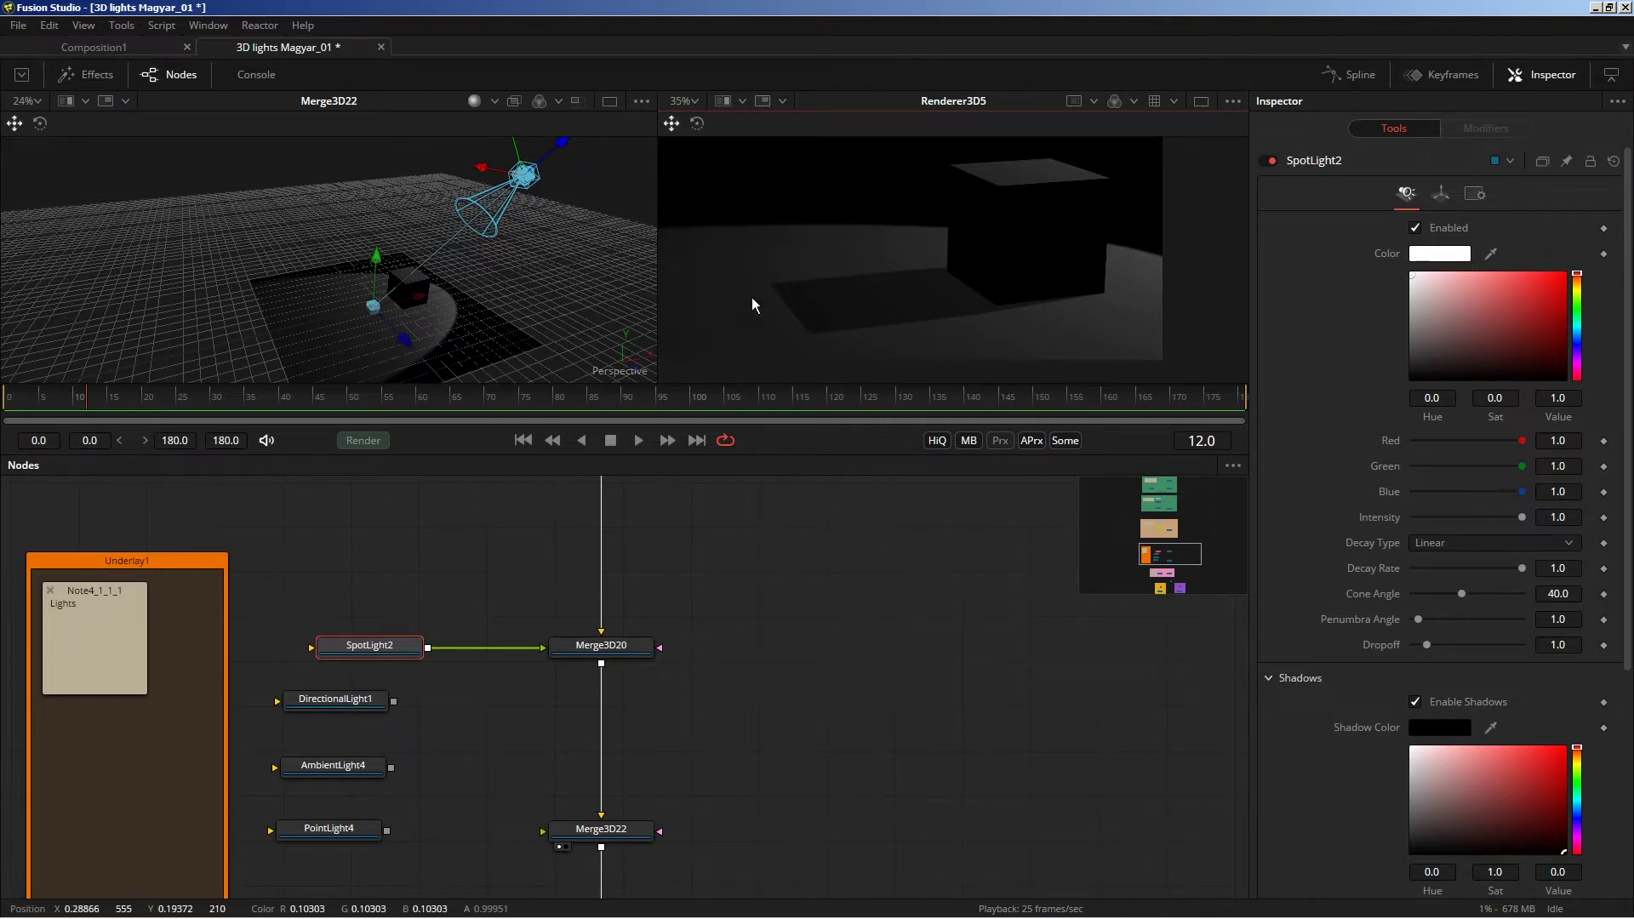
{"action": "scroll", "coordinate": [1572, 516], "scroll_direction": "down", "scroll_amount": 1}
Set SpotLight2's intensity to 2.0.
{"action": "left_click", "coordinate": [1577, 517]}
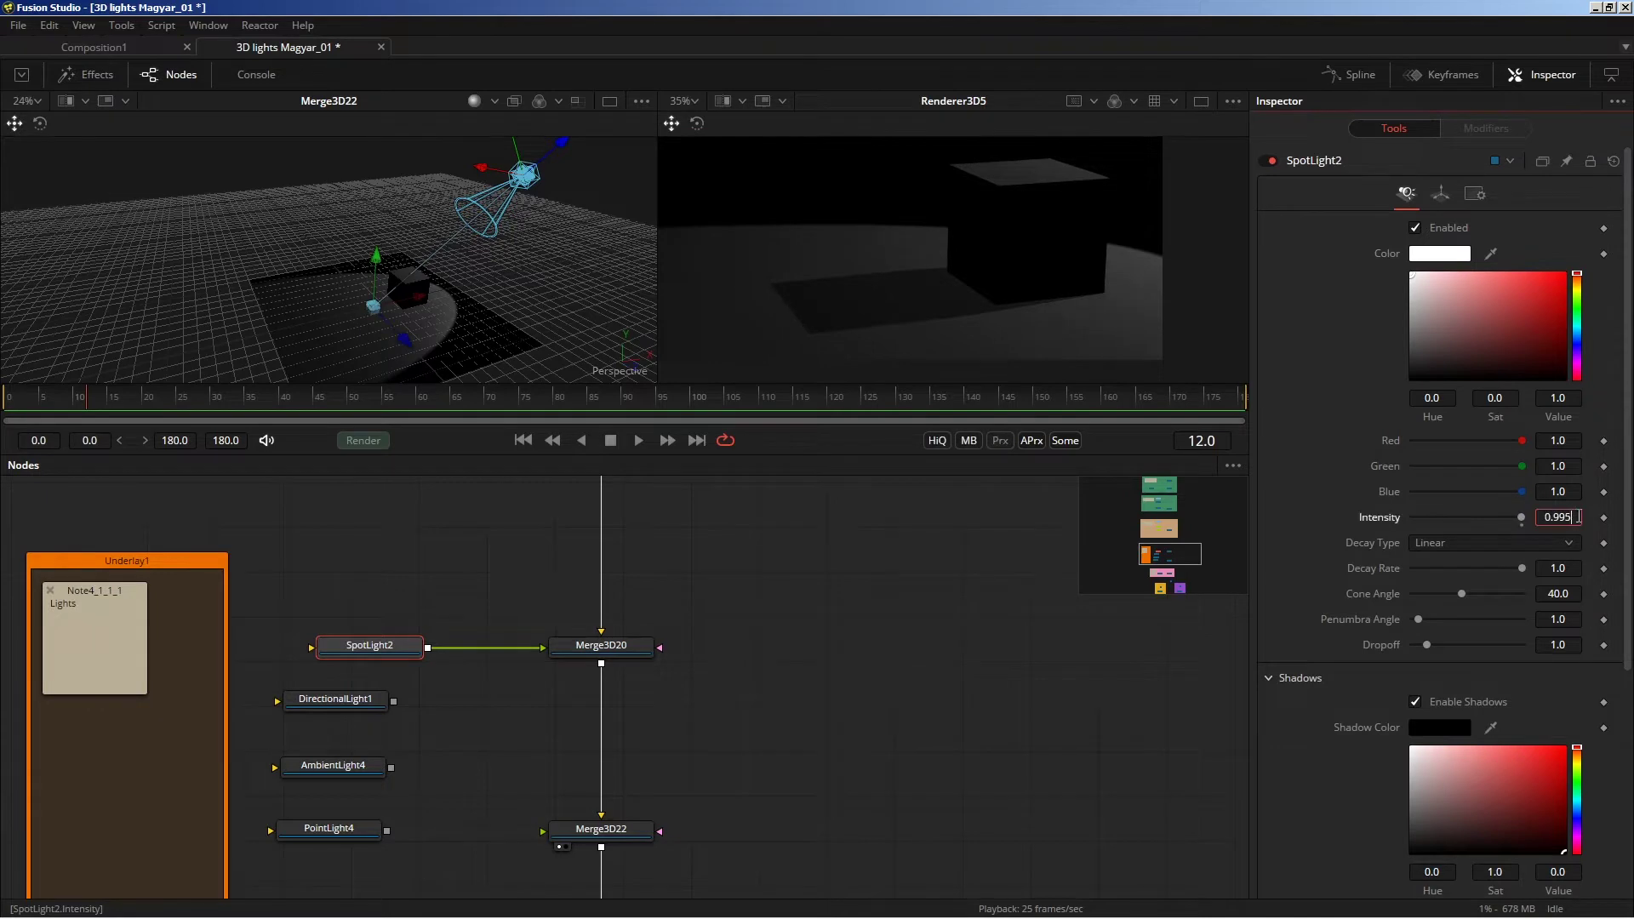
{"action": "left_click_drag", "start_coordinate": [1575, 517], "coordinate": [1540, 513]}
{"action": "type", "text": "2"}
{"action": "key", "text": "Tab"}
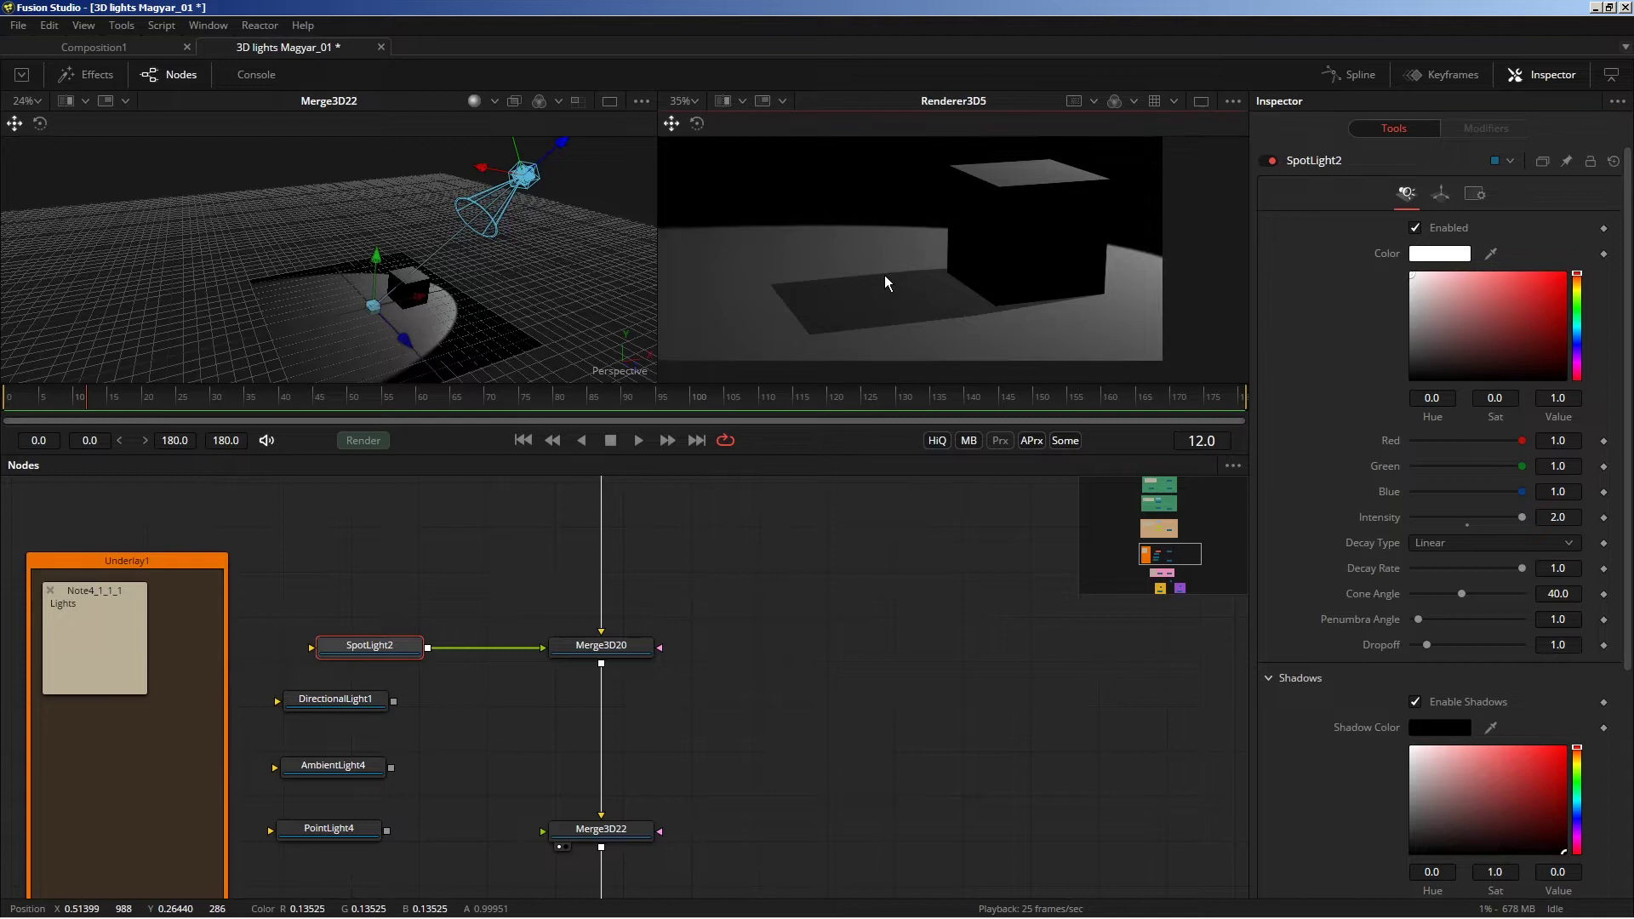
{"action": "scroll", "coordinate": [794, 247], "scroll_direction": "down", "scroll_amount": 3}
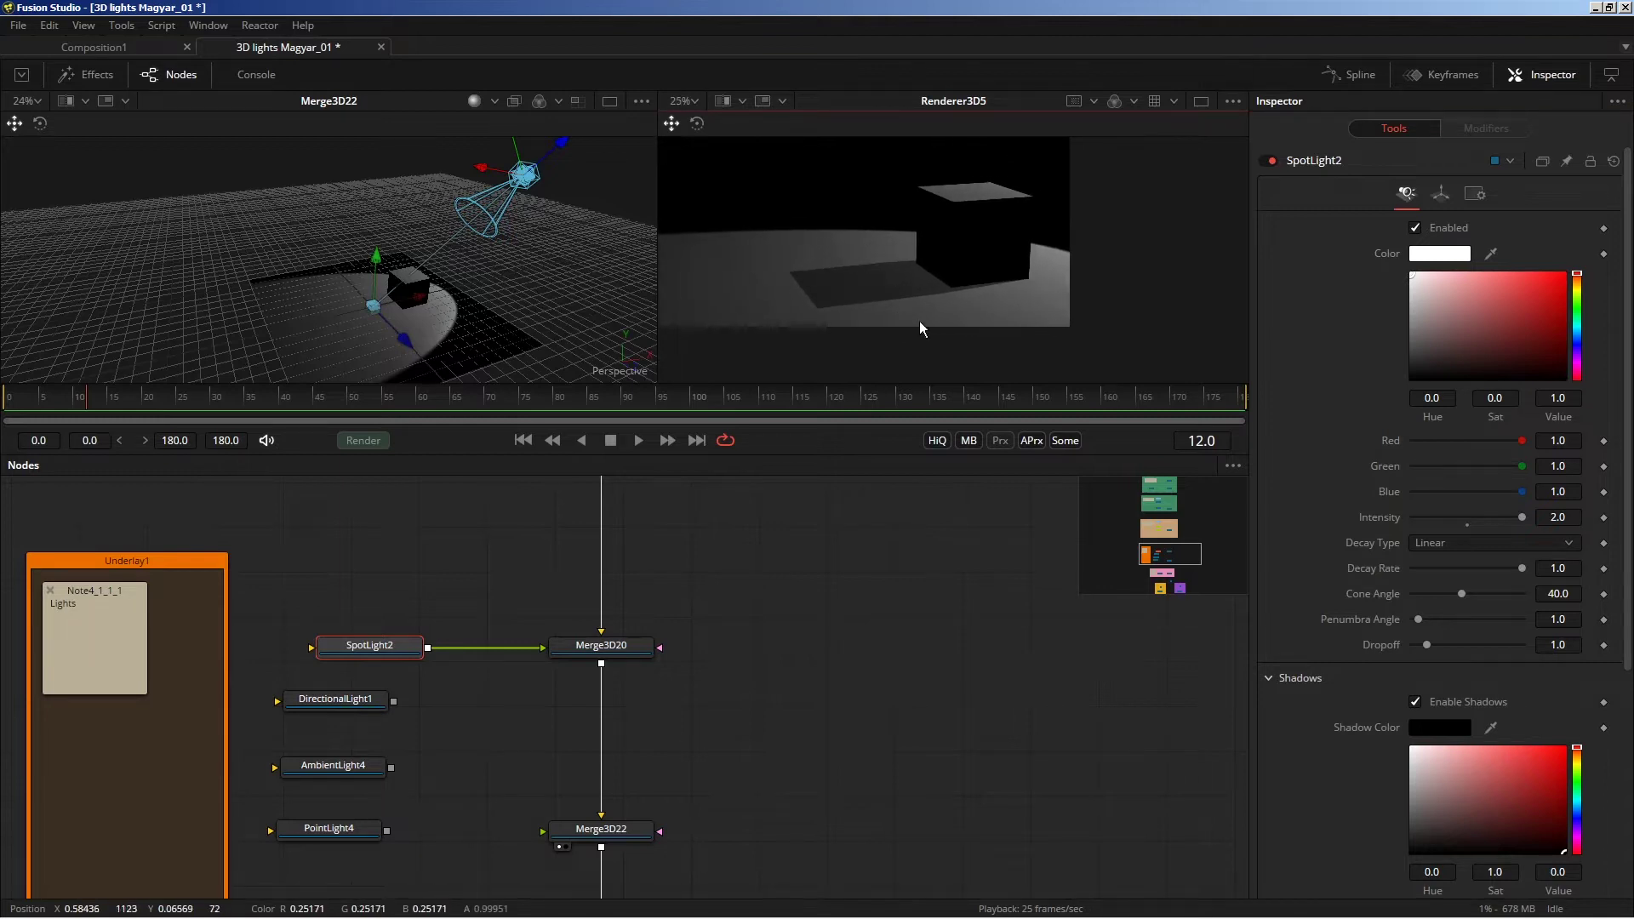
{"action": "scroll", "coordinate": [919, 320], "scroll_direction": "up", "scroll_amount": 2}
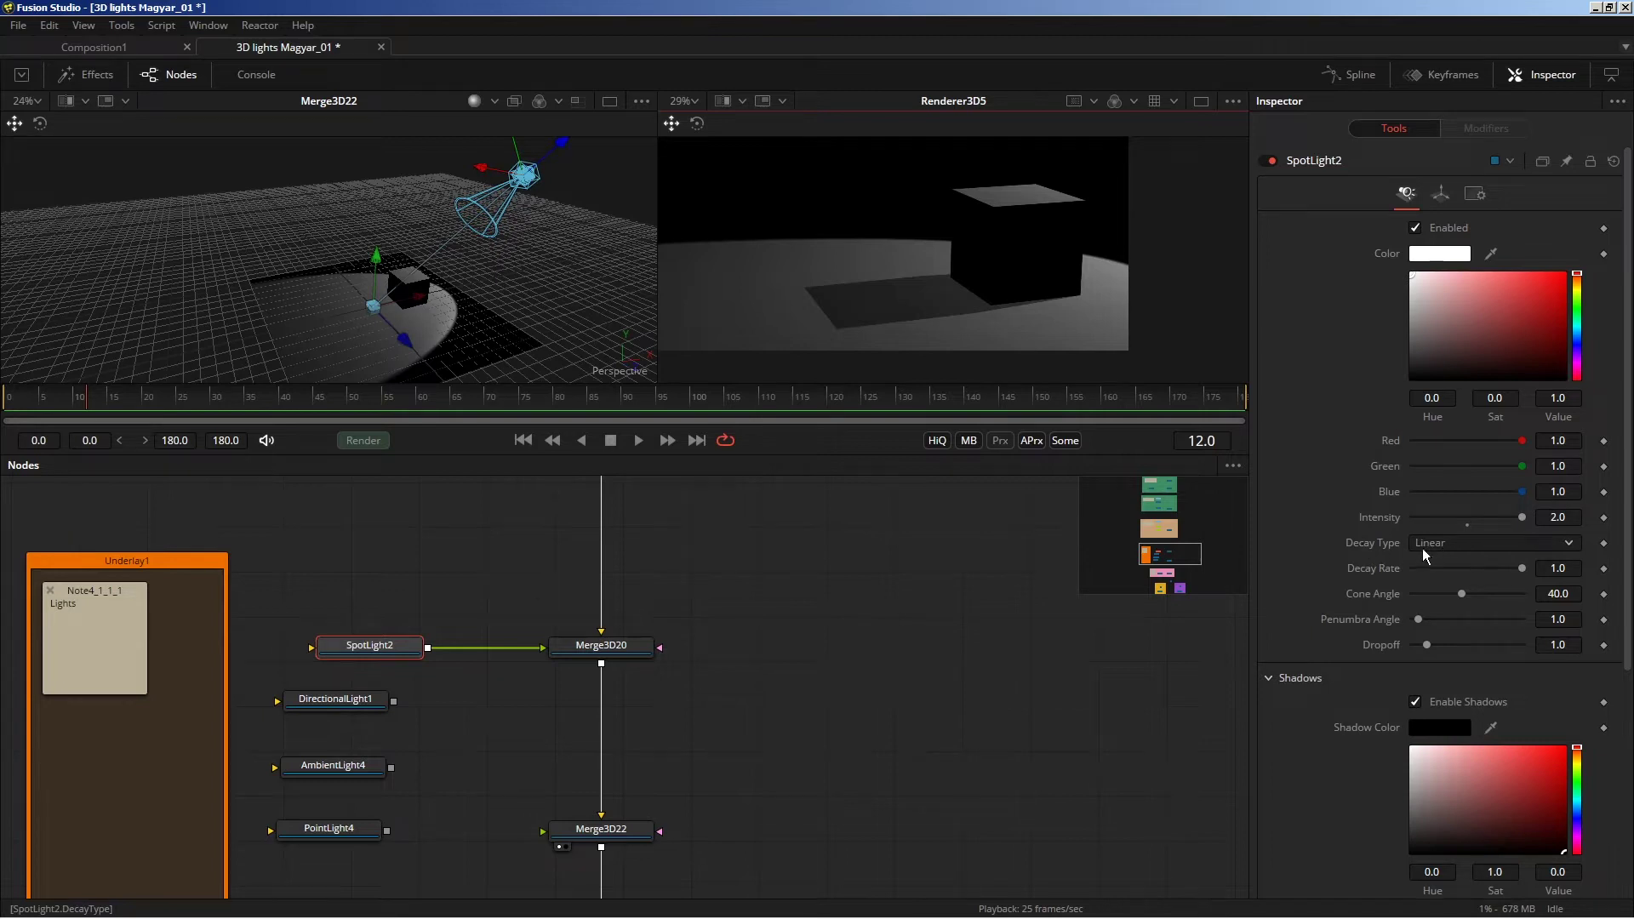
Try Quadratic decay, return SpotLight2 to Linear, and lower its decay rate to about 0.8985.
{"action": "left_click", "coordinate": [1461, 548]}
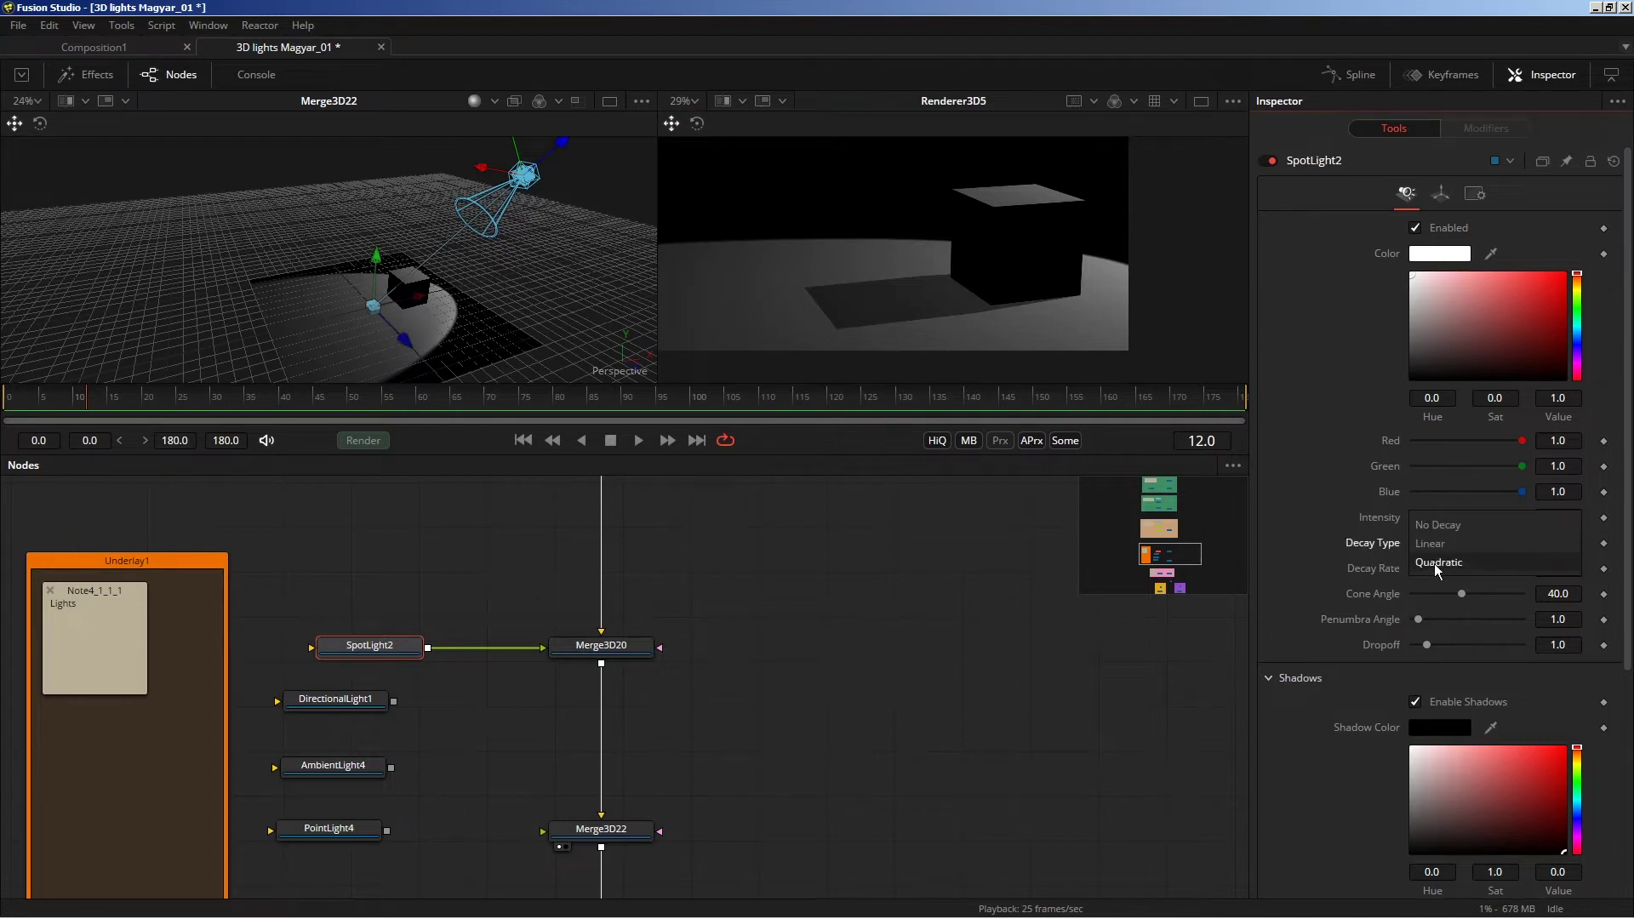
{"action": "left_click", "coordinate": [1433, 563]}
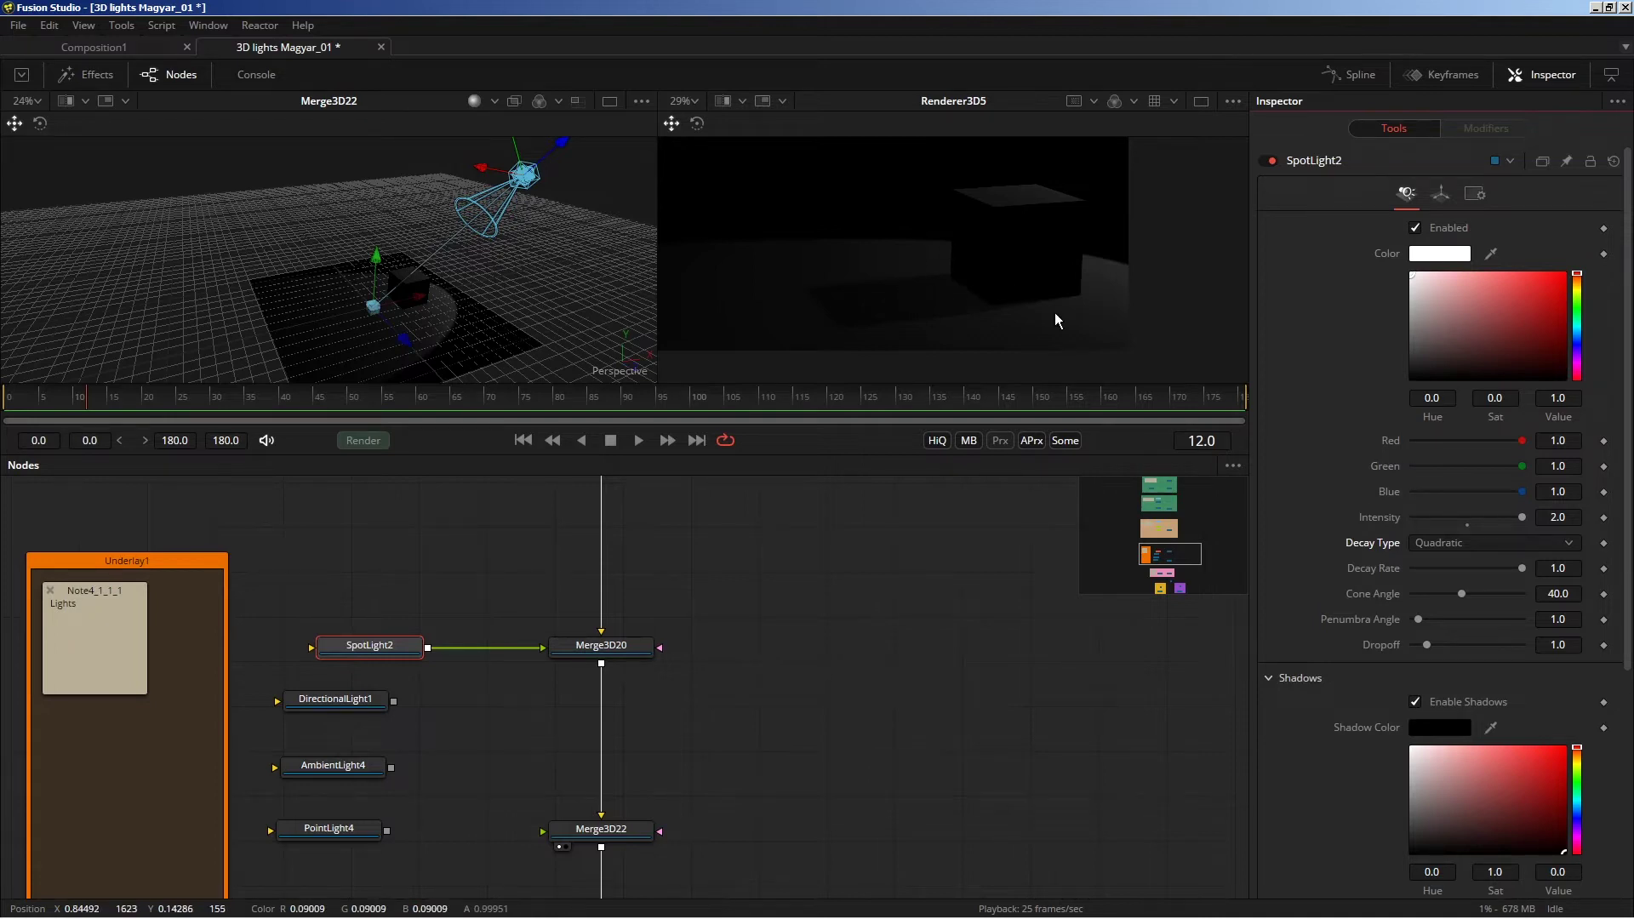
{"action": "left_click", "coordinate": [1444, 545]}
{"action": "left_click", "coordinate": [1472, 530]}
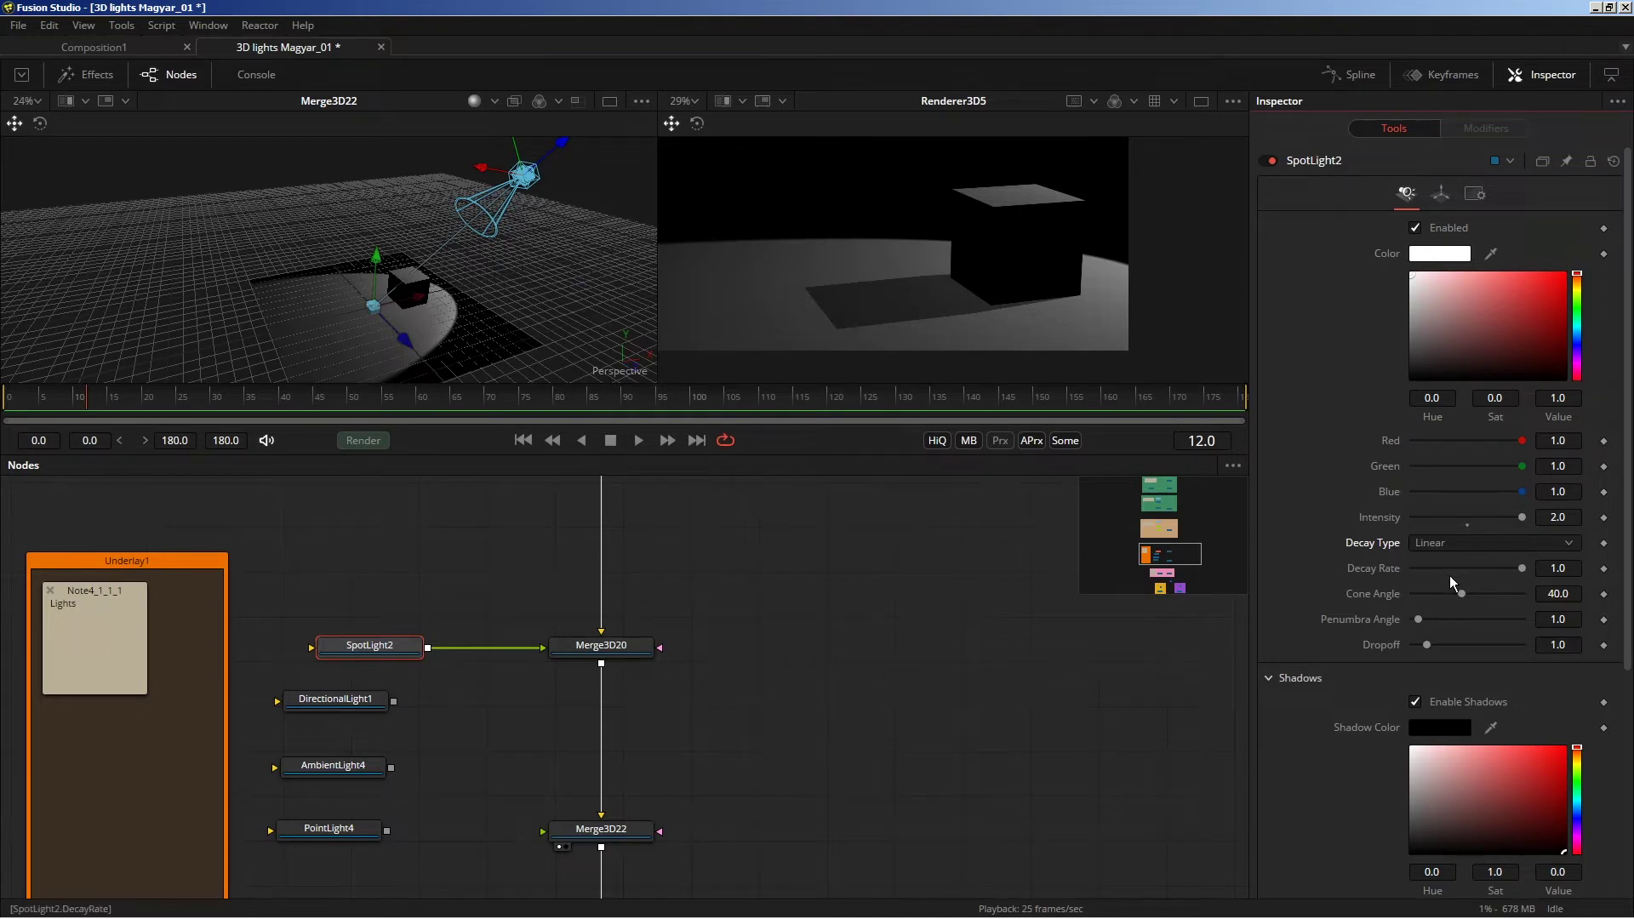
{"action": "mouse_move", "coordinate": [1522, 568]}
{"action": "left_mouse_down"}
{"action": "mouse_move", "coordinate": [1454, 563]}
{"action": "mouse_move", "coordinate": [1507, 568]}
{"action": "left_mouse_up"}
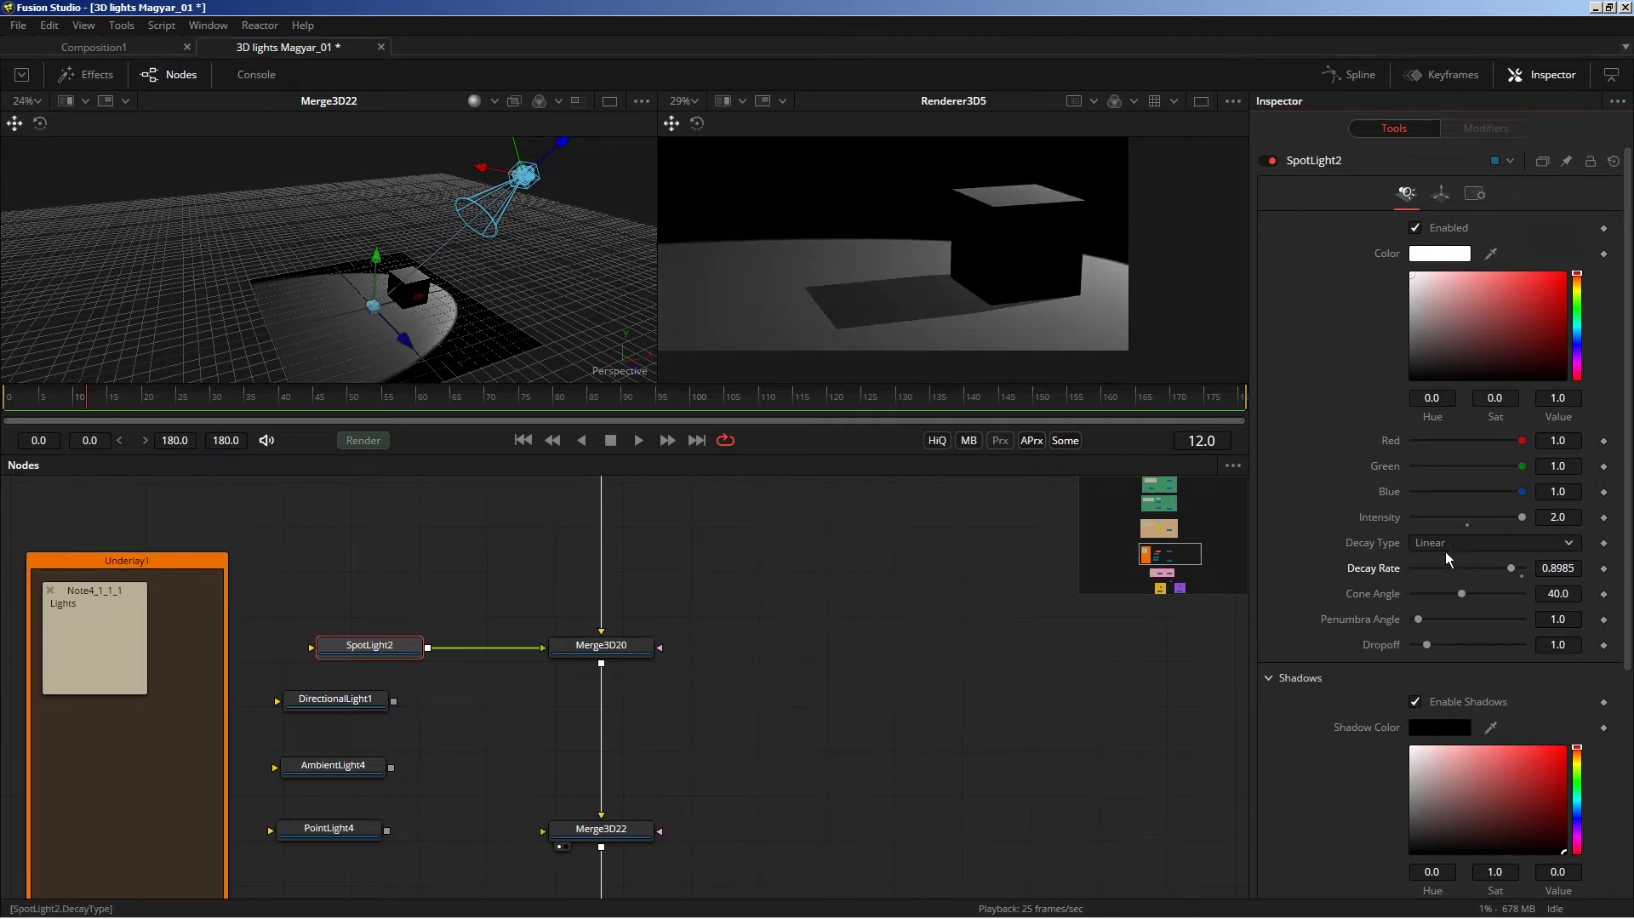
Trim the decay rate, narrow the cone angle, and set penumbra 5.94 and dropoff 2.31.
{"action": "left_click_drag", "start_coordinate": [1509, 570], "coordinate": [1504, 570]}
{"action": "left_click_drag", "start_coordinate": [1450, 592], "coordinate": [1434, 594]}
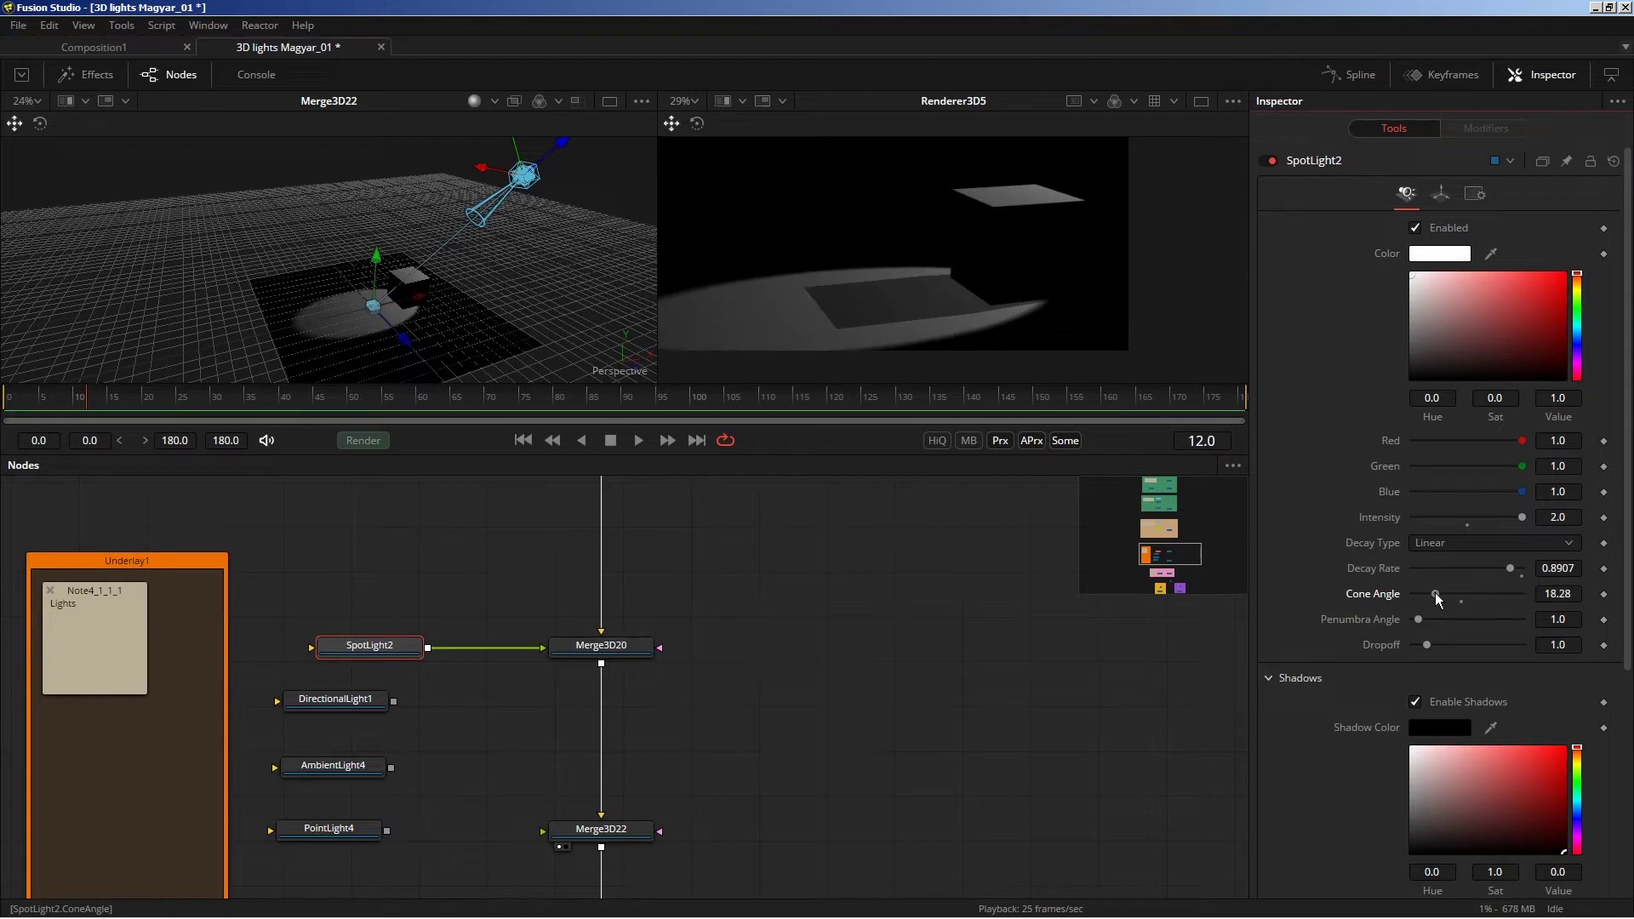
{"action": "left_click_drag", "start_coordinate": [1432, 593], "coordinate": [1428, 589]}
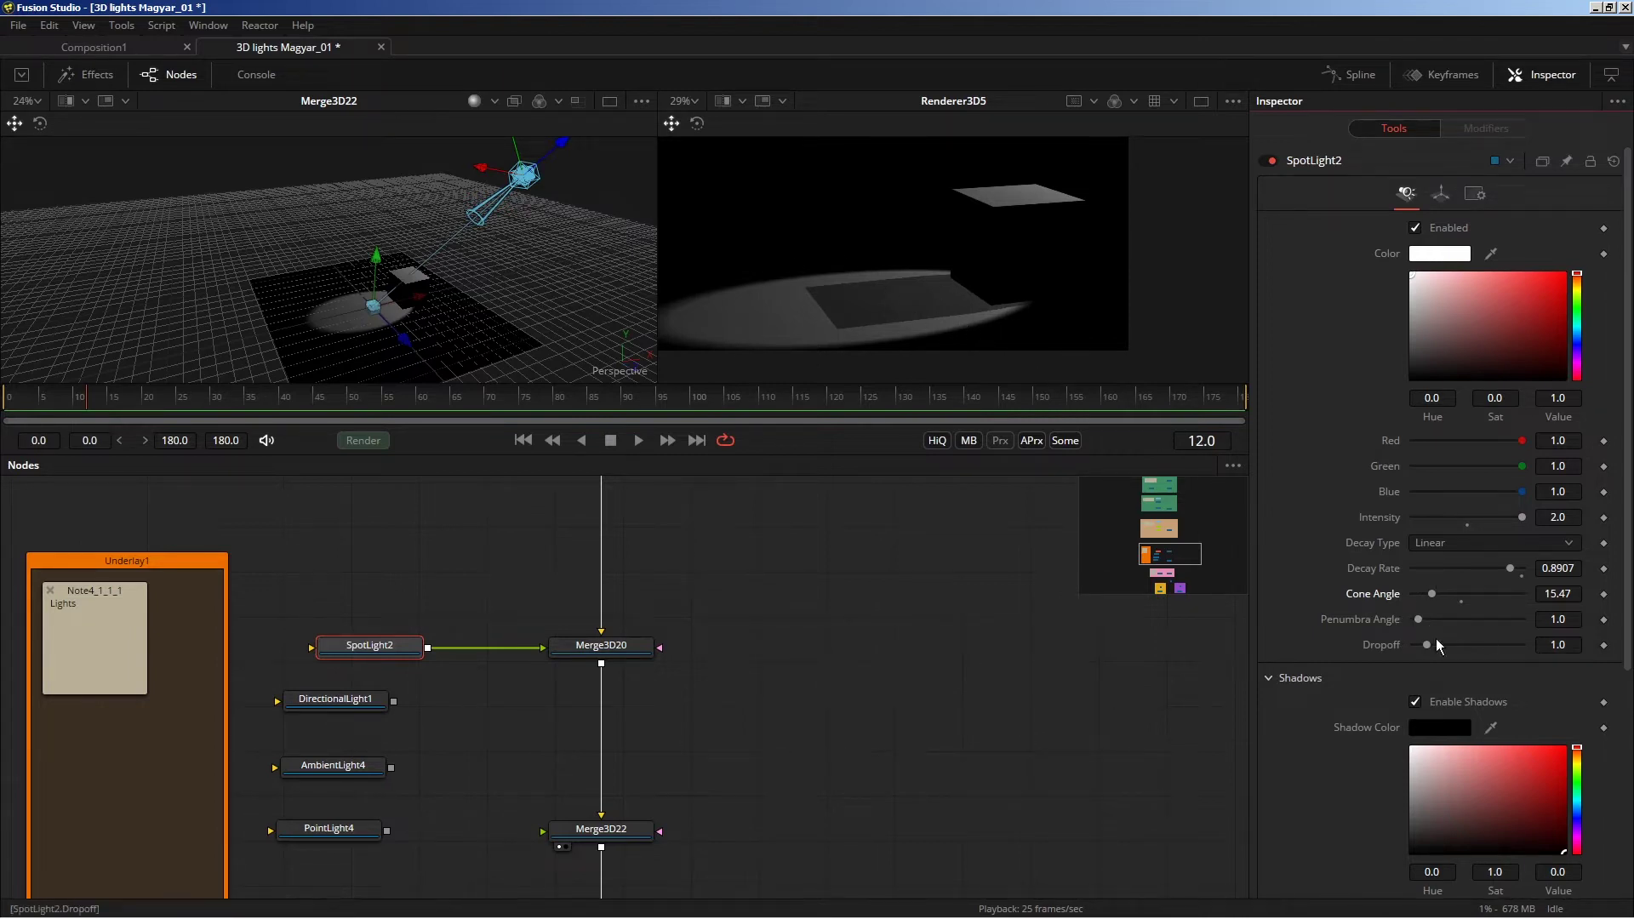
{"action": "left_click_drag", "start_coordinate": [1416, 618], "coordinate": [1446, 620]}
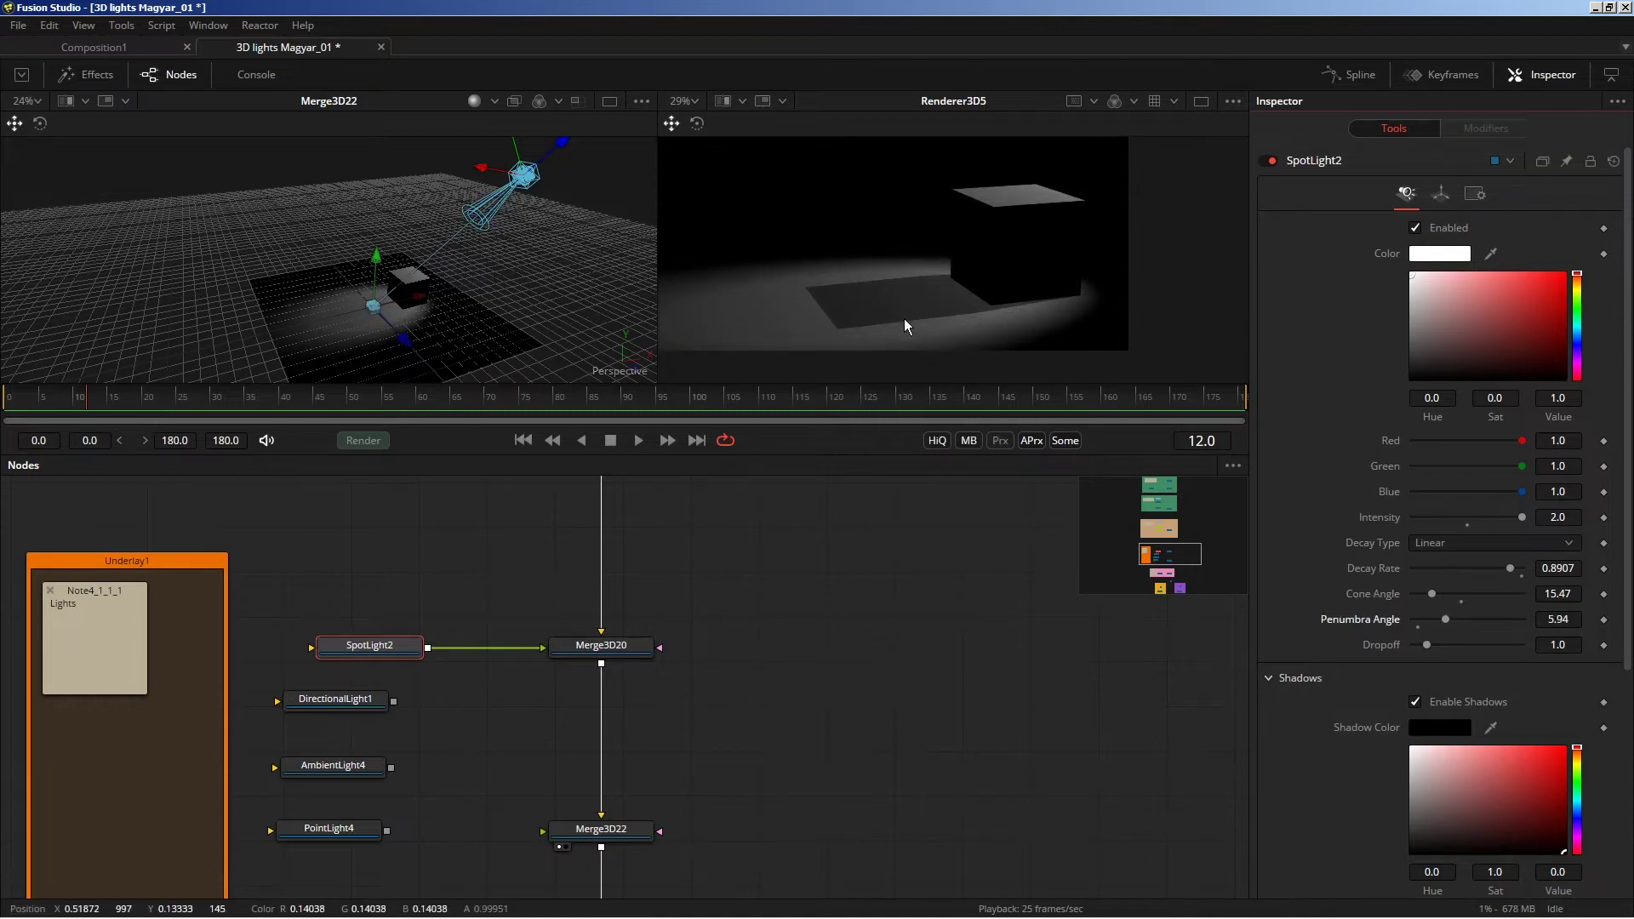
{"action": "left_click_drag", "start_coordinate": [1427, 644], "coordinate": [1444, 644]}
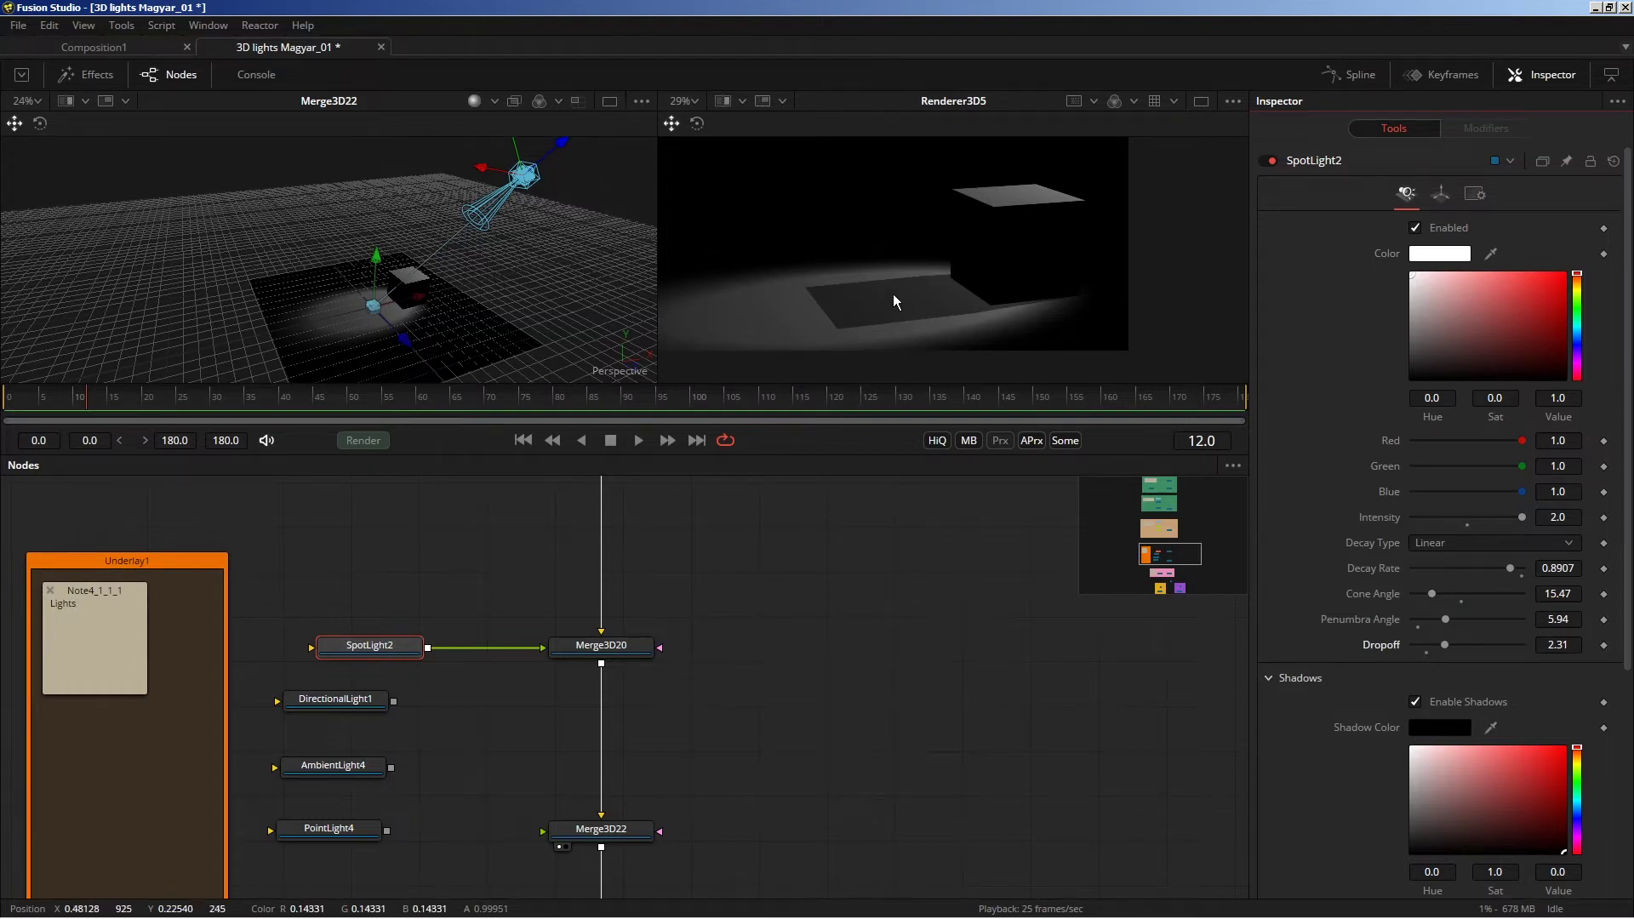
Set SpotLight2's intensity to 3.0.
{"action": "scroll", "coordinate": [907, 301], "scroll_direction": "up", "scroll_amount": 2}
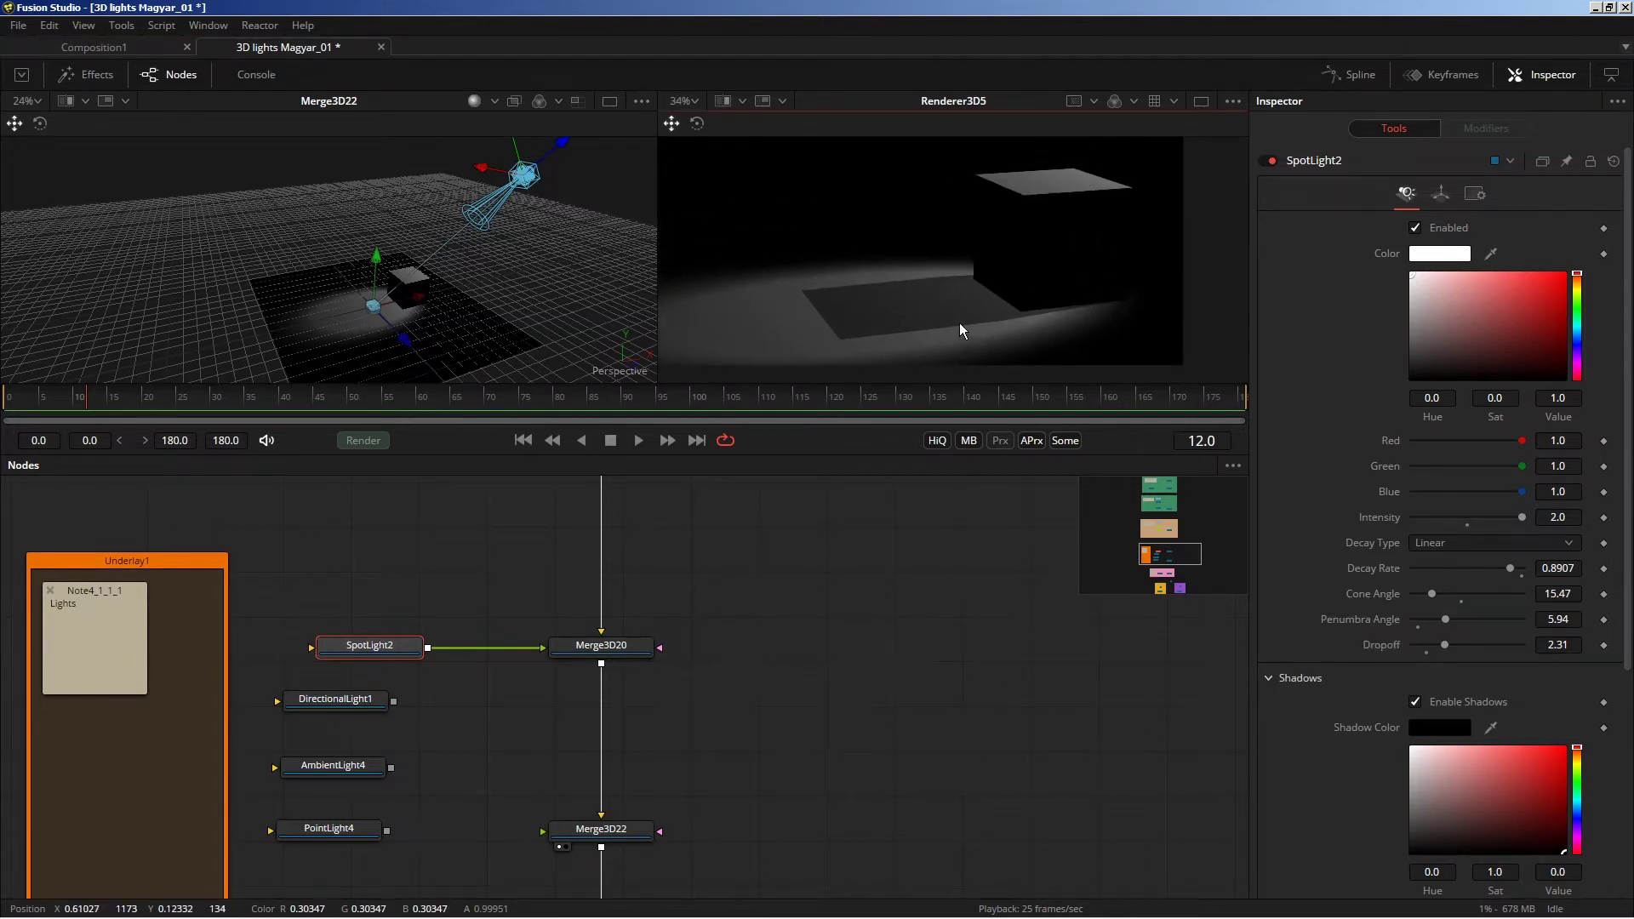
{"action": "scroll", "coordinate": [958, 323], "scroll_direction": "down", "scroll_amount": 1}
{"action": "left_click", "coordinate": [1583, 517]}
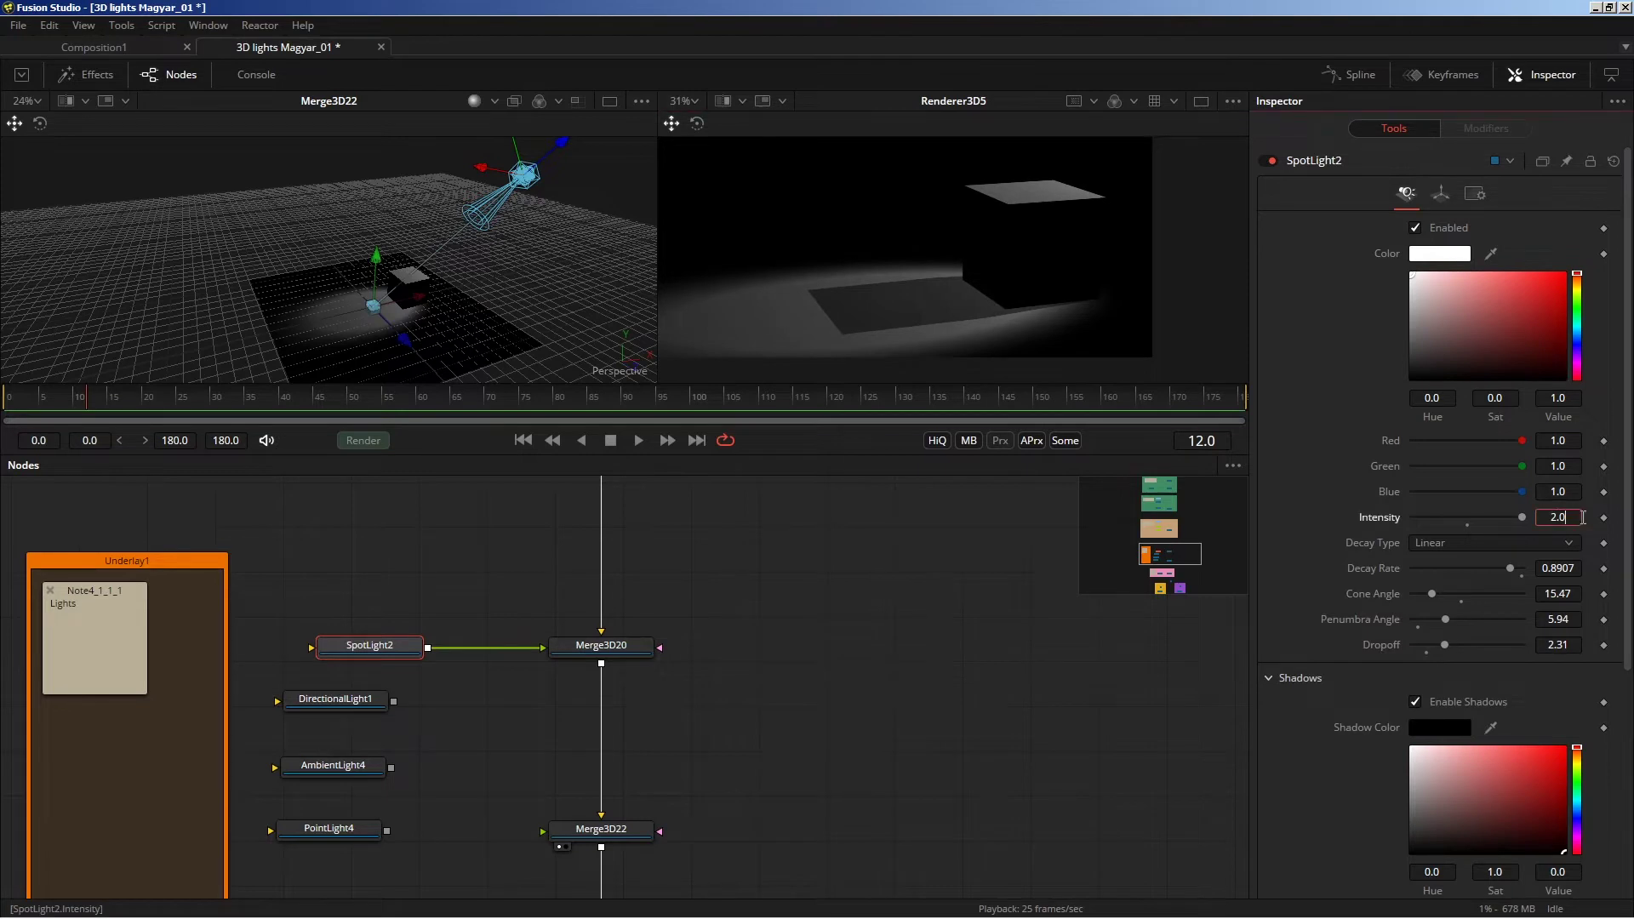
{"action": "type", "text": "3"}
{"action": "key", "text": "Tab"}
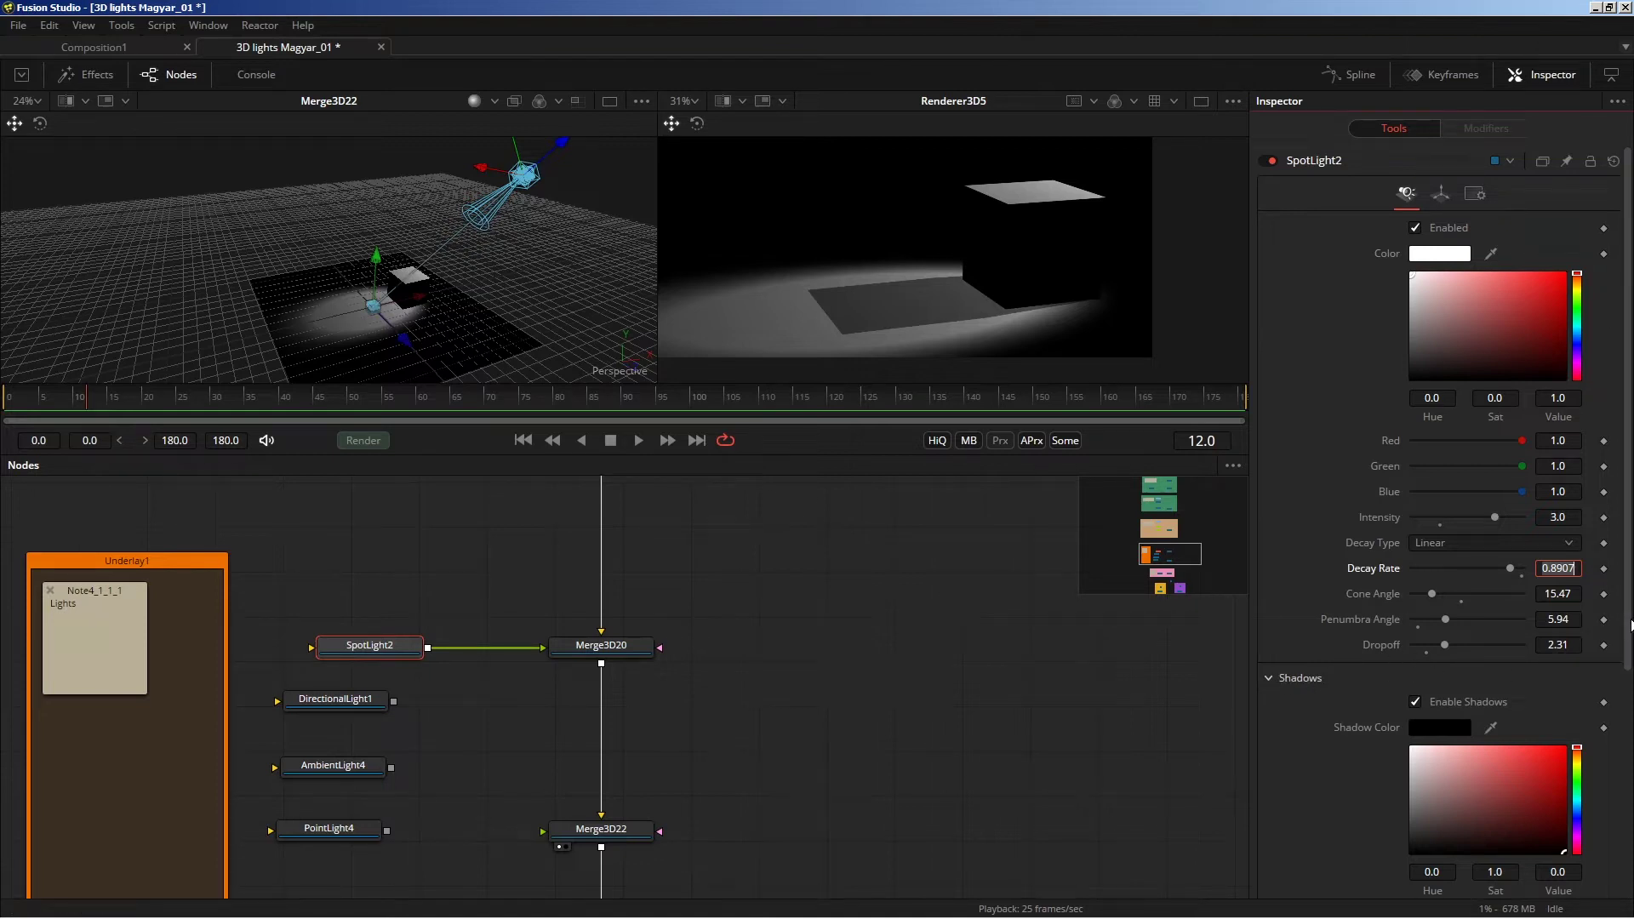
Widen the Renderer3D5 view panel and zoom into the rendered image.
{"action": "left_click", "coordinate": [665, 360]}
{"action": "left_click_drag", "start_coordinate": [659, 354], "coordinate": [353, 315]}
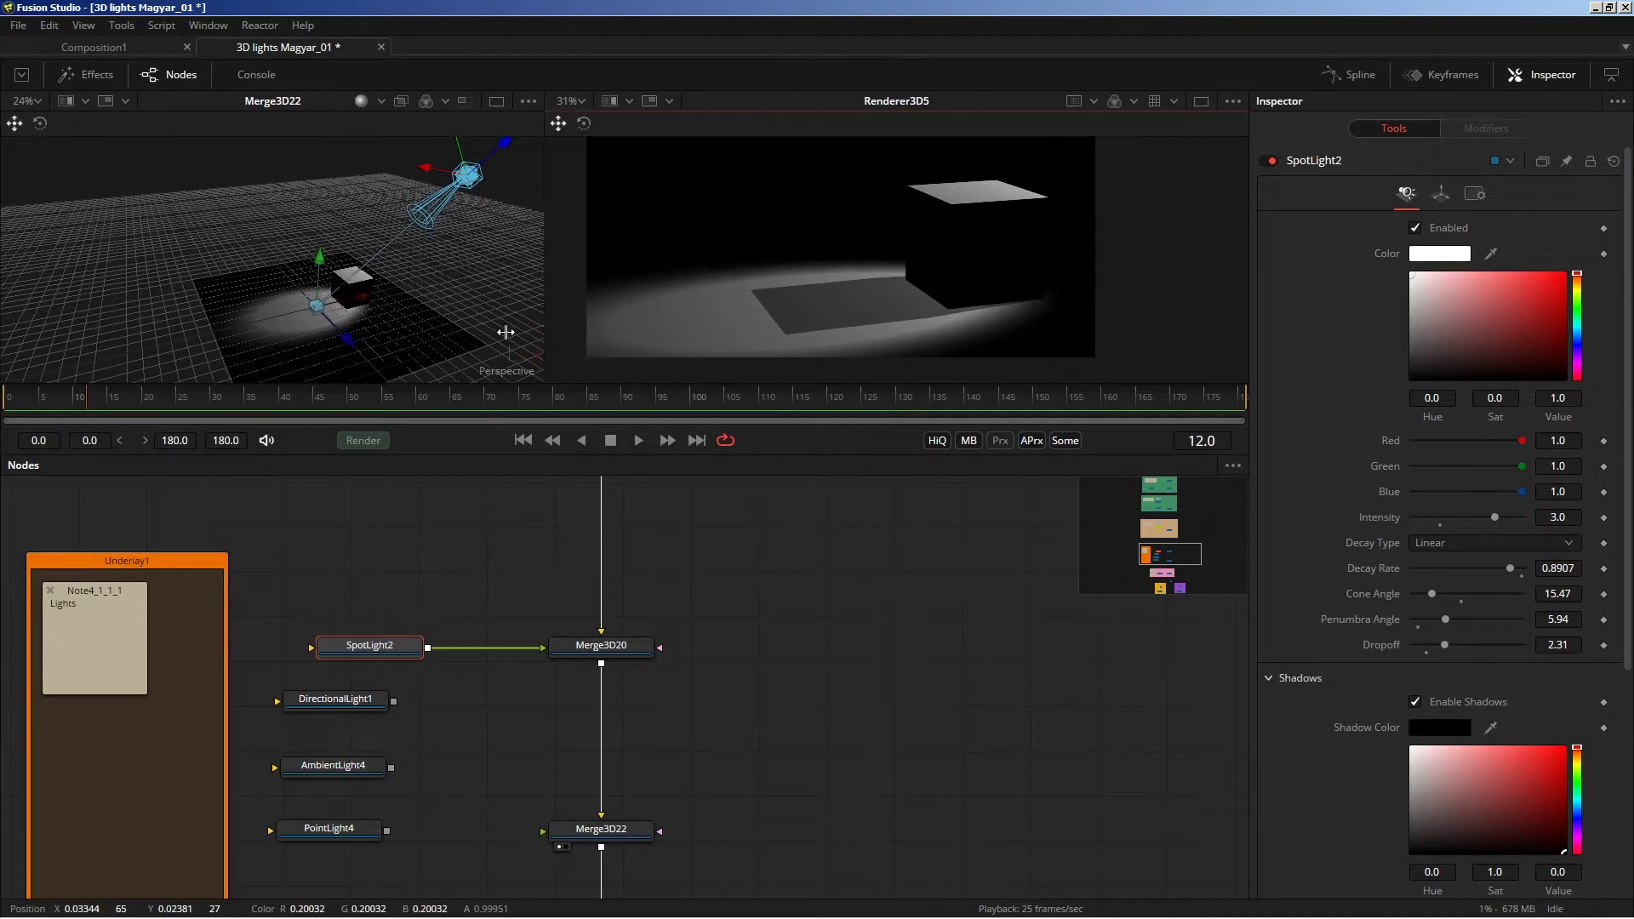
{"action": "scroll", "coordinate": [748, 272], "scroll_direction": "up", "scroll_amount": 2}
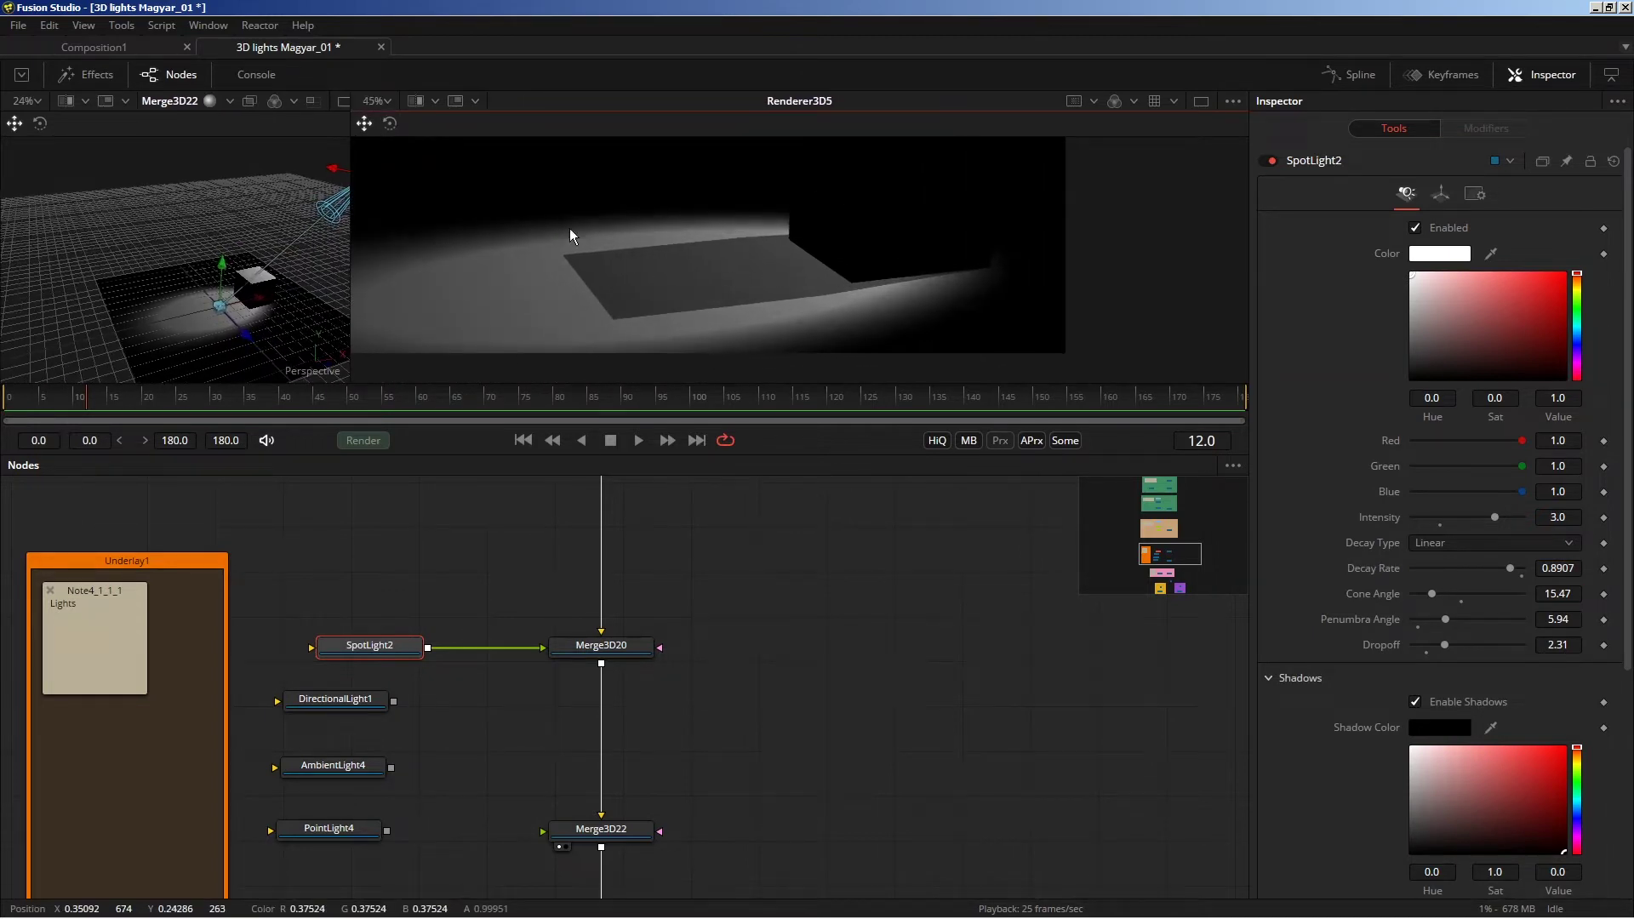
{"action": "scroll", "coordinate": [688, 234], "scroll_direction": "up", "scroll_amount": 1}
{"action": "scroll", "coordinate": [842, 265], "scroll_direction": "up", "scroll_amount": 2}
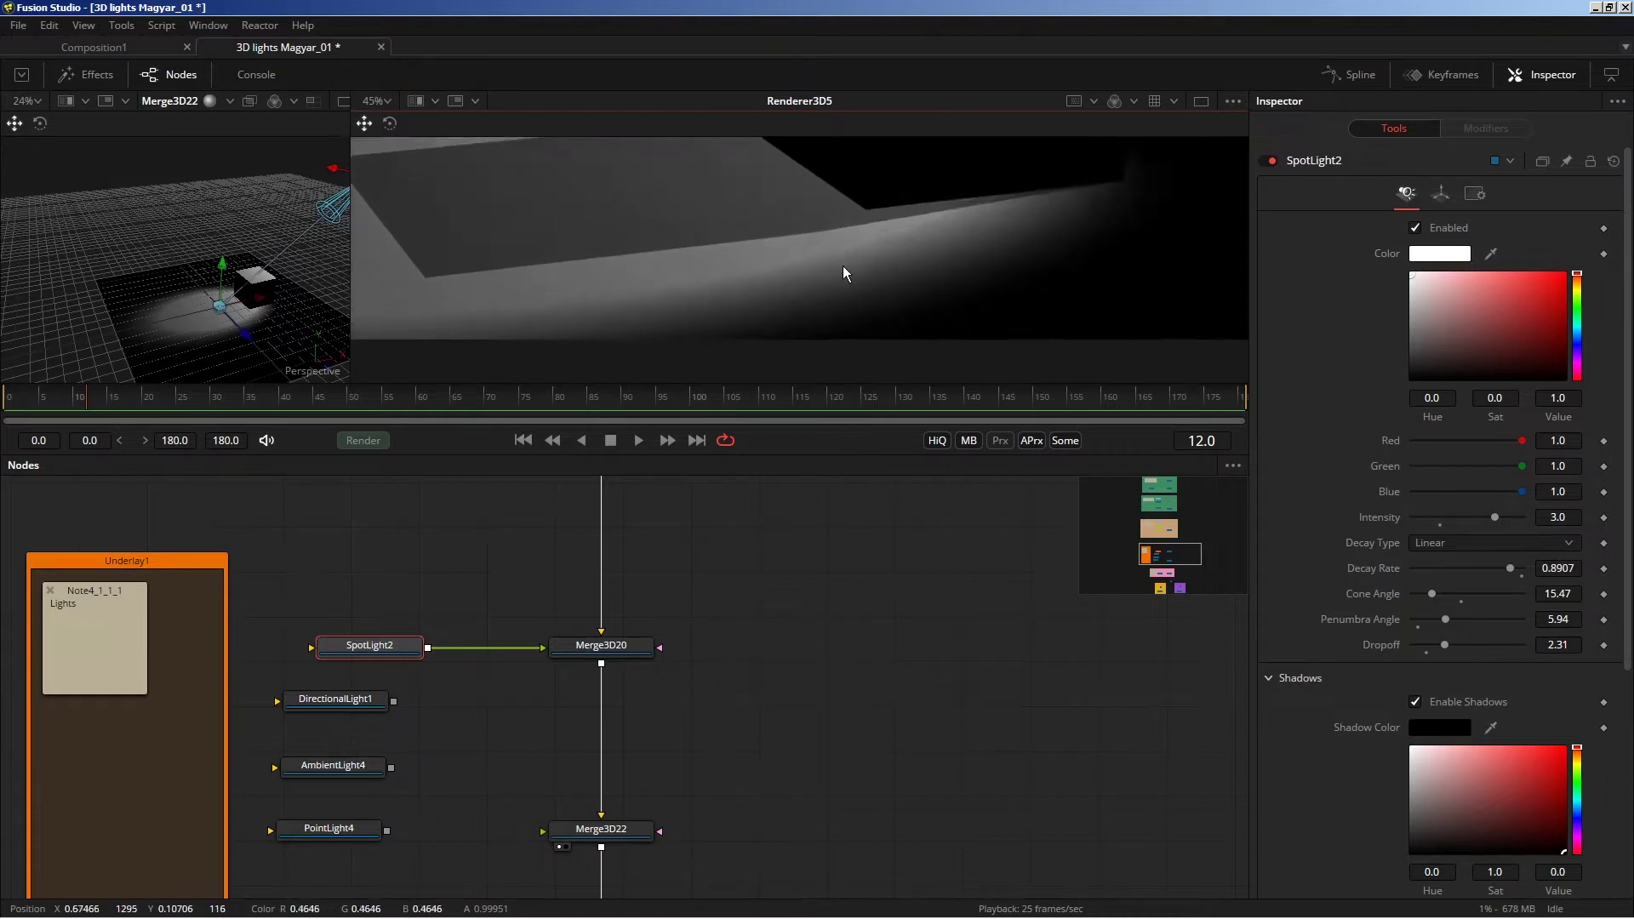
{"action": "scroll", "coordinate": [715, 253], "scroll_direction": "up", "scroll_amount": 2}
{"action": "scroll", "coordinate": [795, 274], "scroll_direction": "up", "scroll_amount": 1}
{"action": "scroll", "coordinate": [794, 274], "scroll_direction": "up", "scroll_amount": 1}
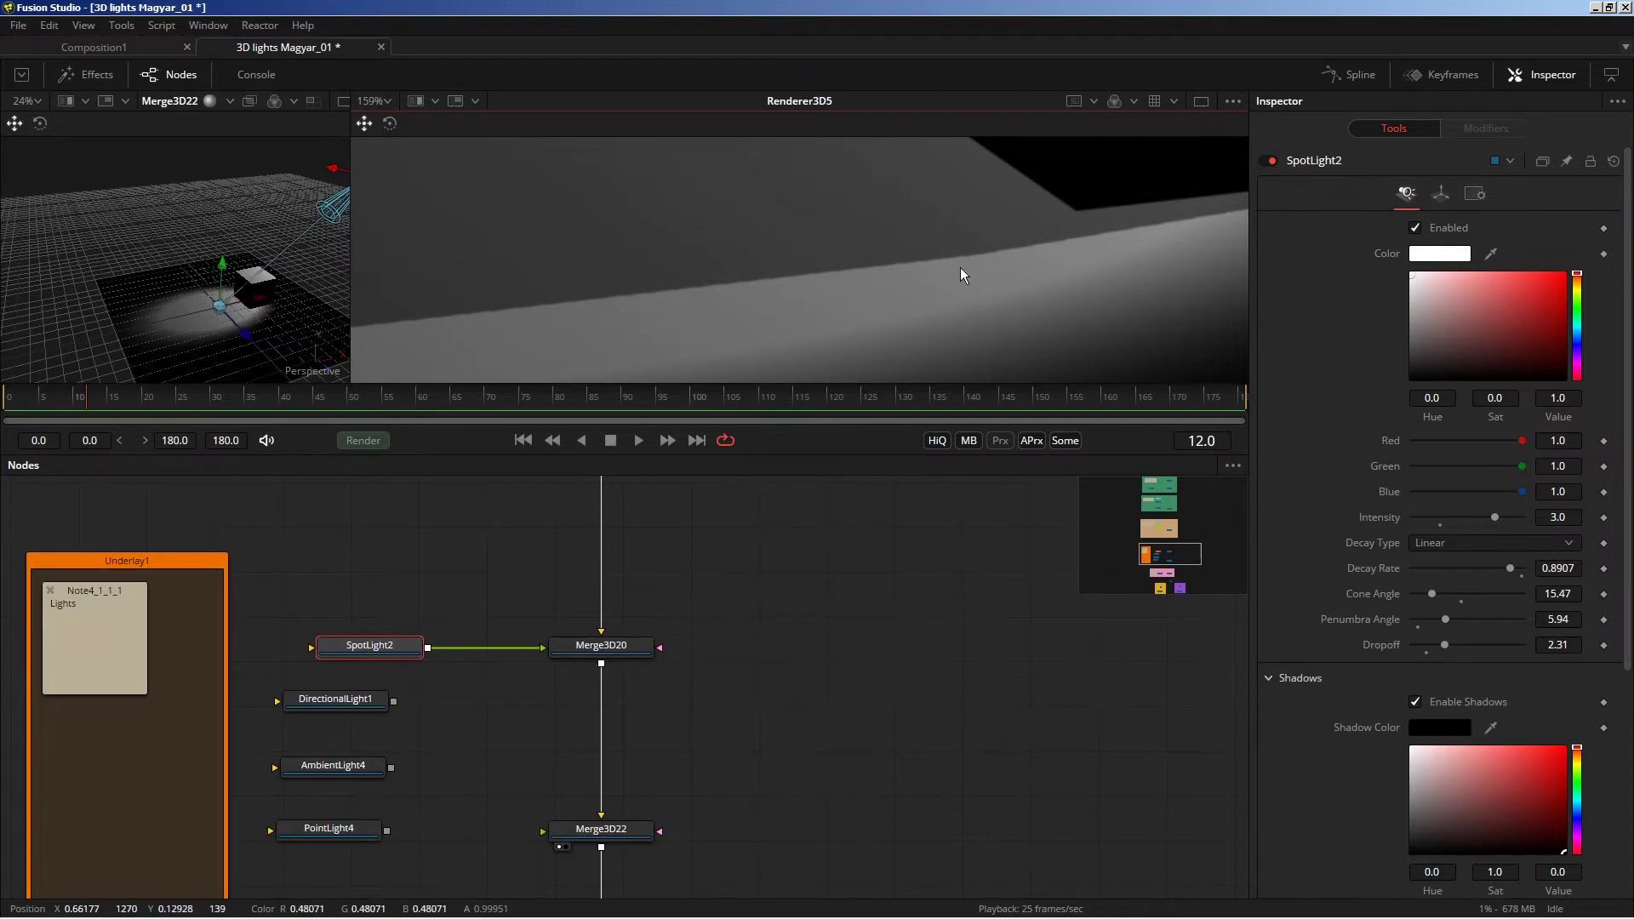
Scroll the Inspector down to SpotLight2's Shadows section.
{"action": "scroll", "coordinate": [861, 280], "scroll_direction": "down", "scroll_amount": 1}
{"action": "scroll", "coordinate": [740, 274], "scroll_direction": "down", "scroll_amount": 1}
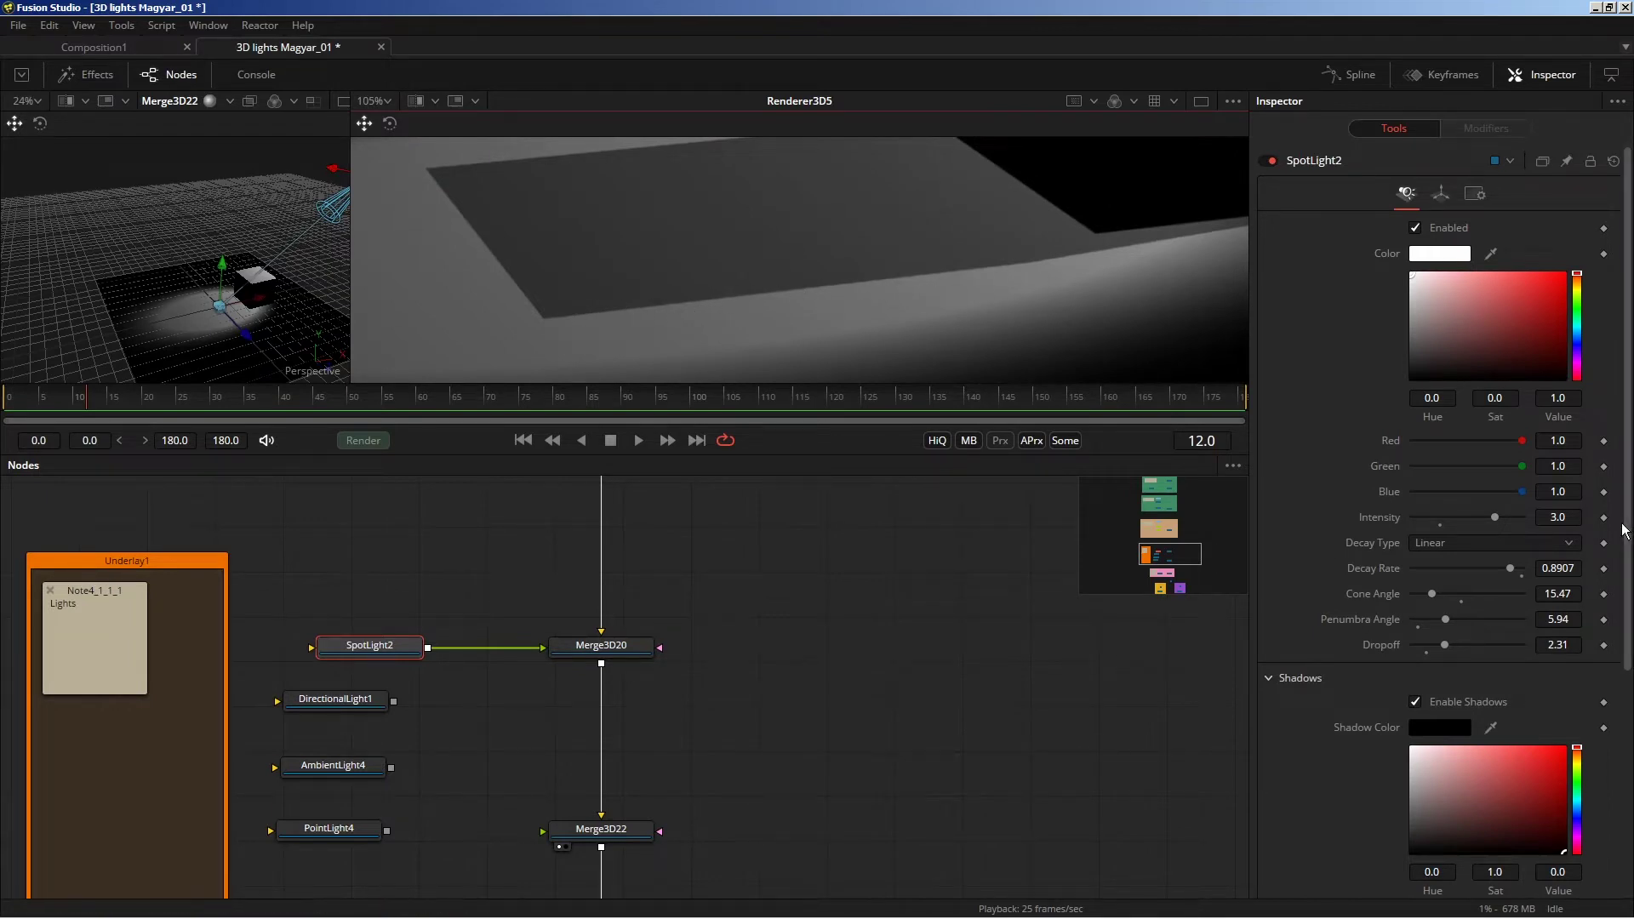
{"action": "scroll", "coordinate": [1464, 511], "scroll_direction": "down", "scroll_amount": 1}
{"action": "scroll", "coordinate": [1451, 544], "scroll_direction": "down", "scroll_amount": 2}
{"action": "scroll", "coordinate": [1451, 545], "scroll_direction": "down", "scroll_amount": 2}
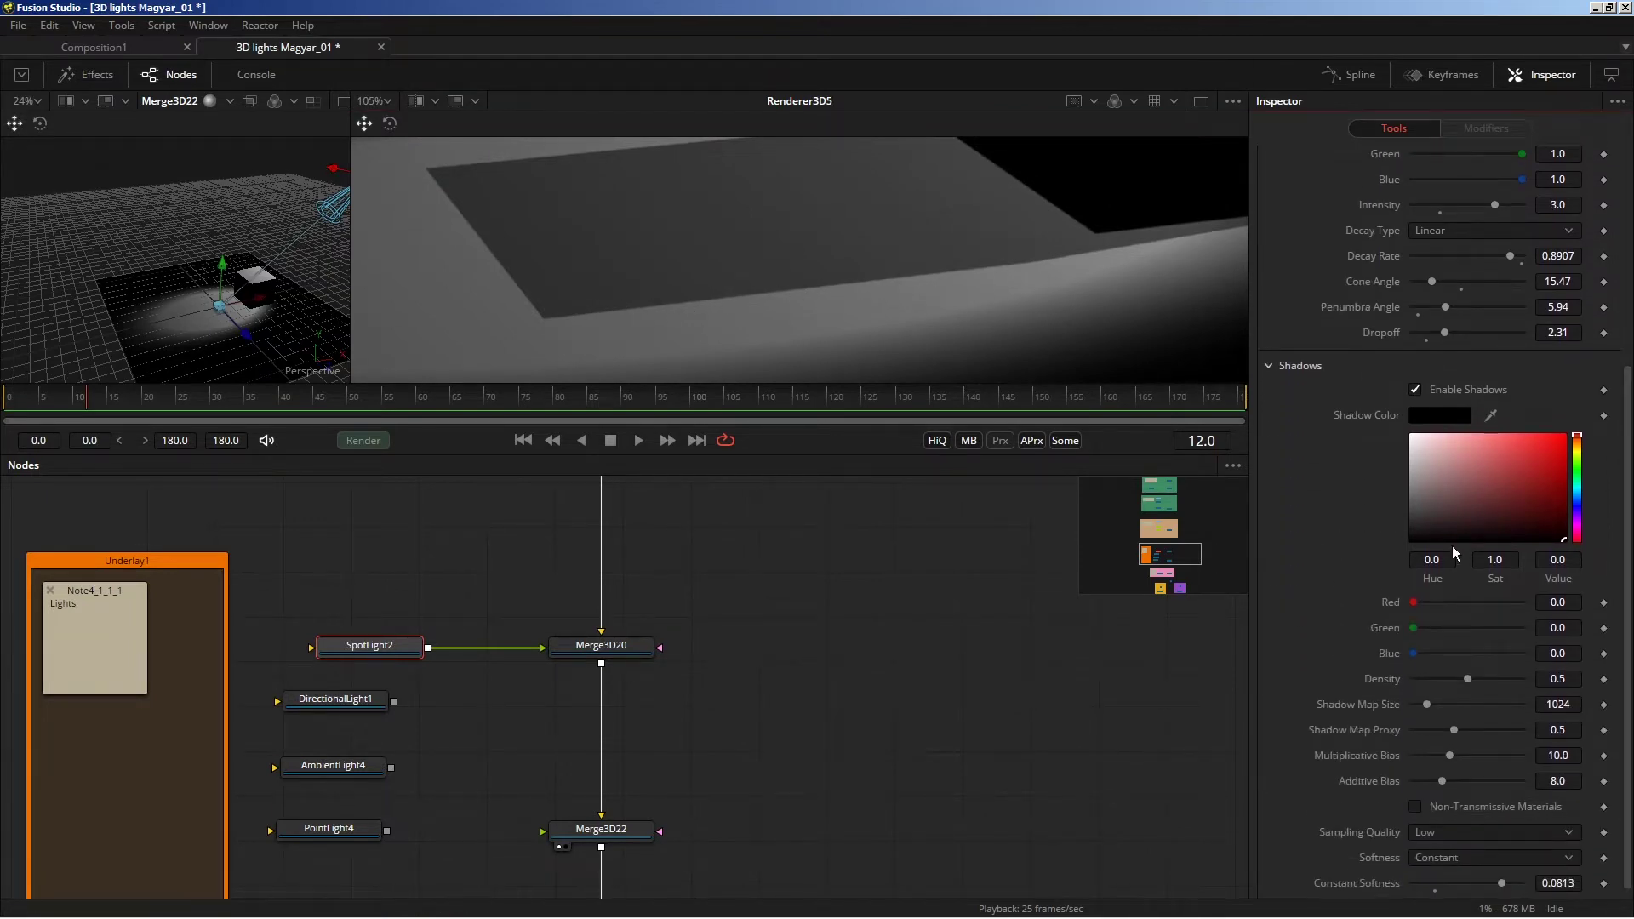
{"action": "scroll", "coordinate": [835, 337], "scroll_direction": "down", "scroll_amount": 2}
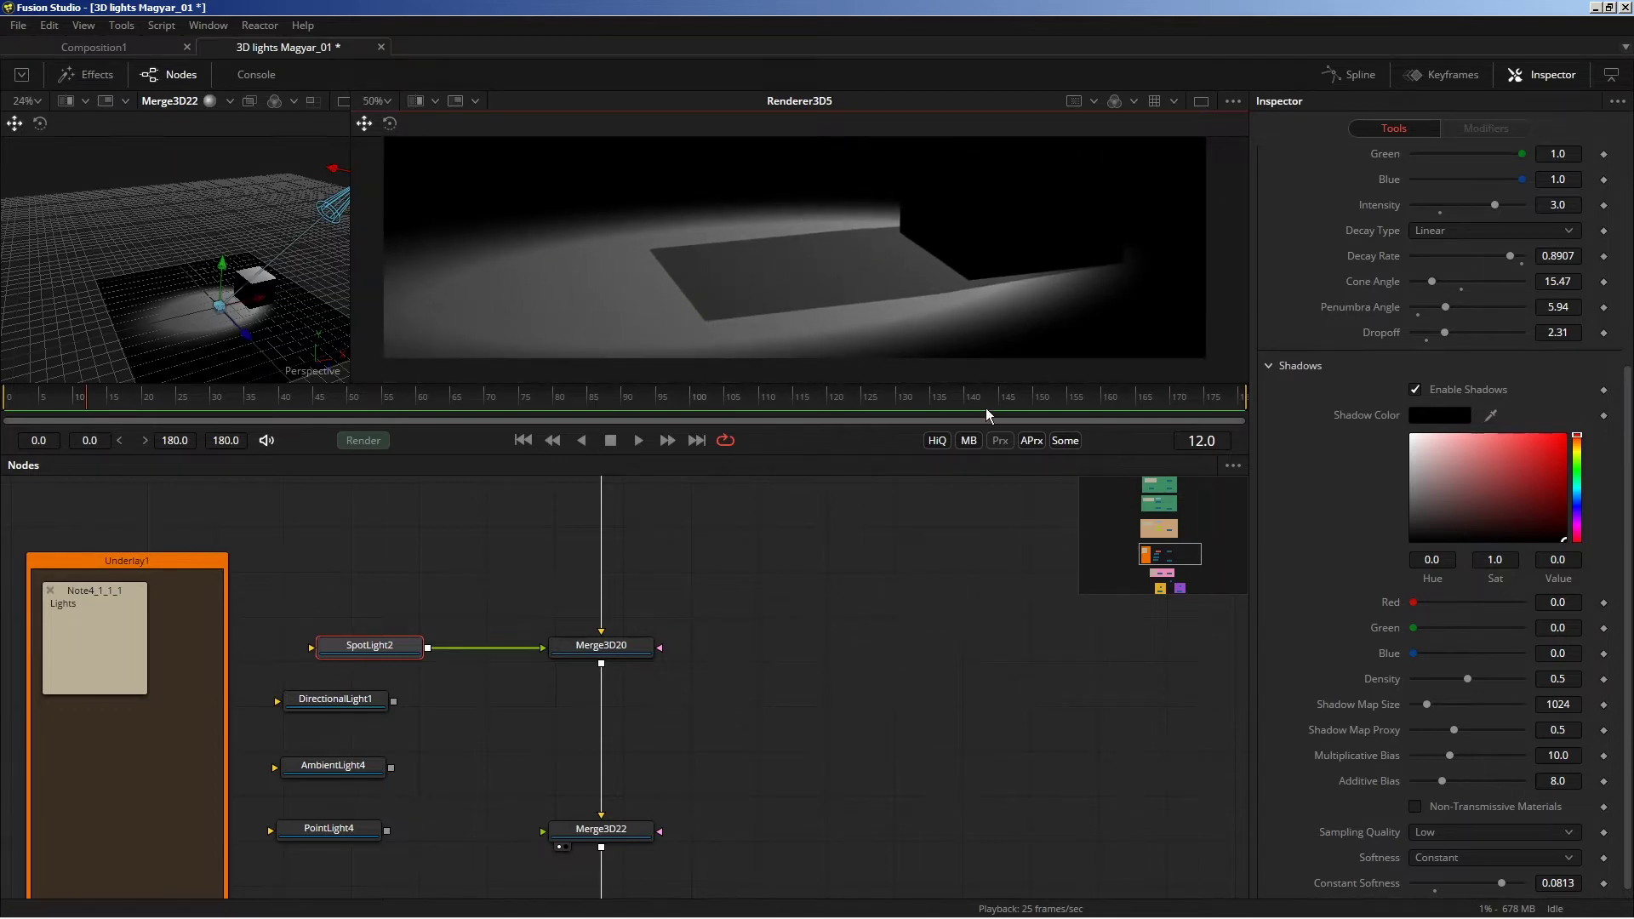
{"action": "scroll", "coordinate": [757, 257], "scroll_direction": "up", "scroll_amount": 2}
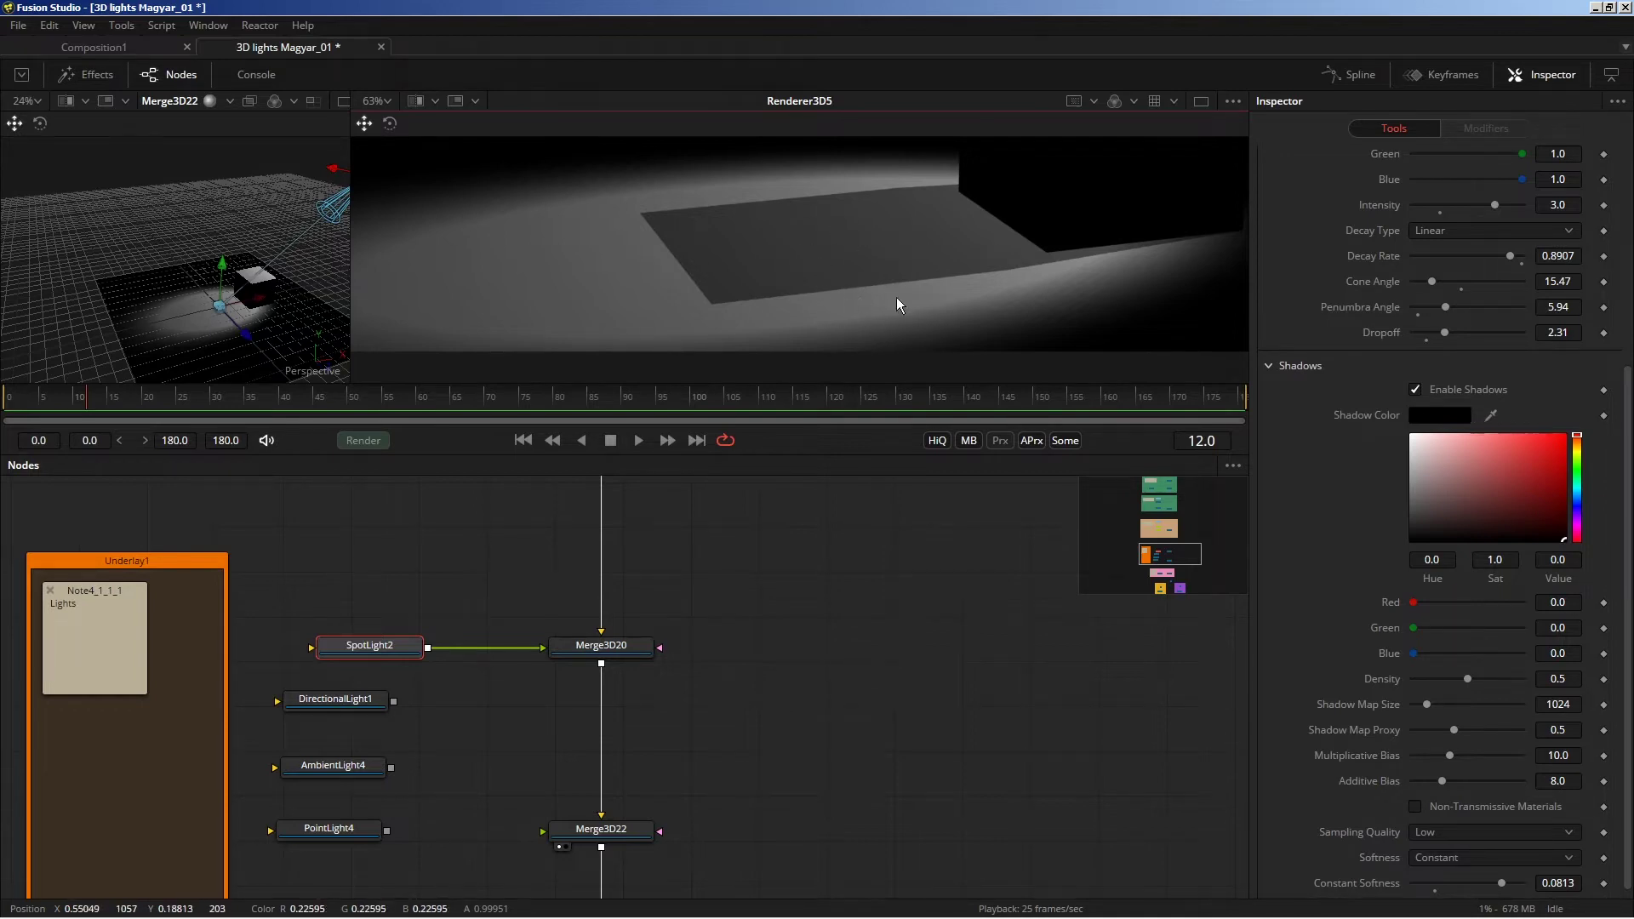
{"action": "scroll", "coordinate": [864, 266], "scroll_direction": "up", "scroll_amount": 2}
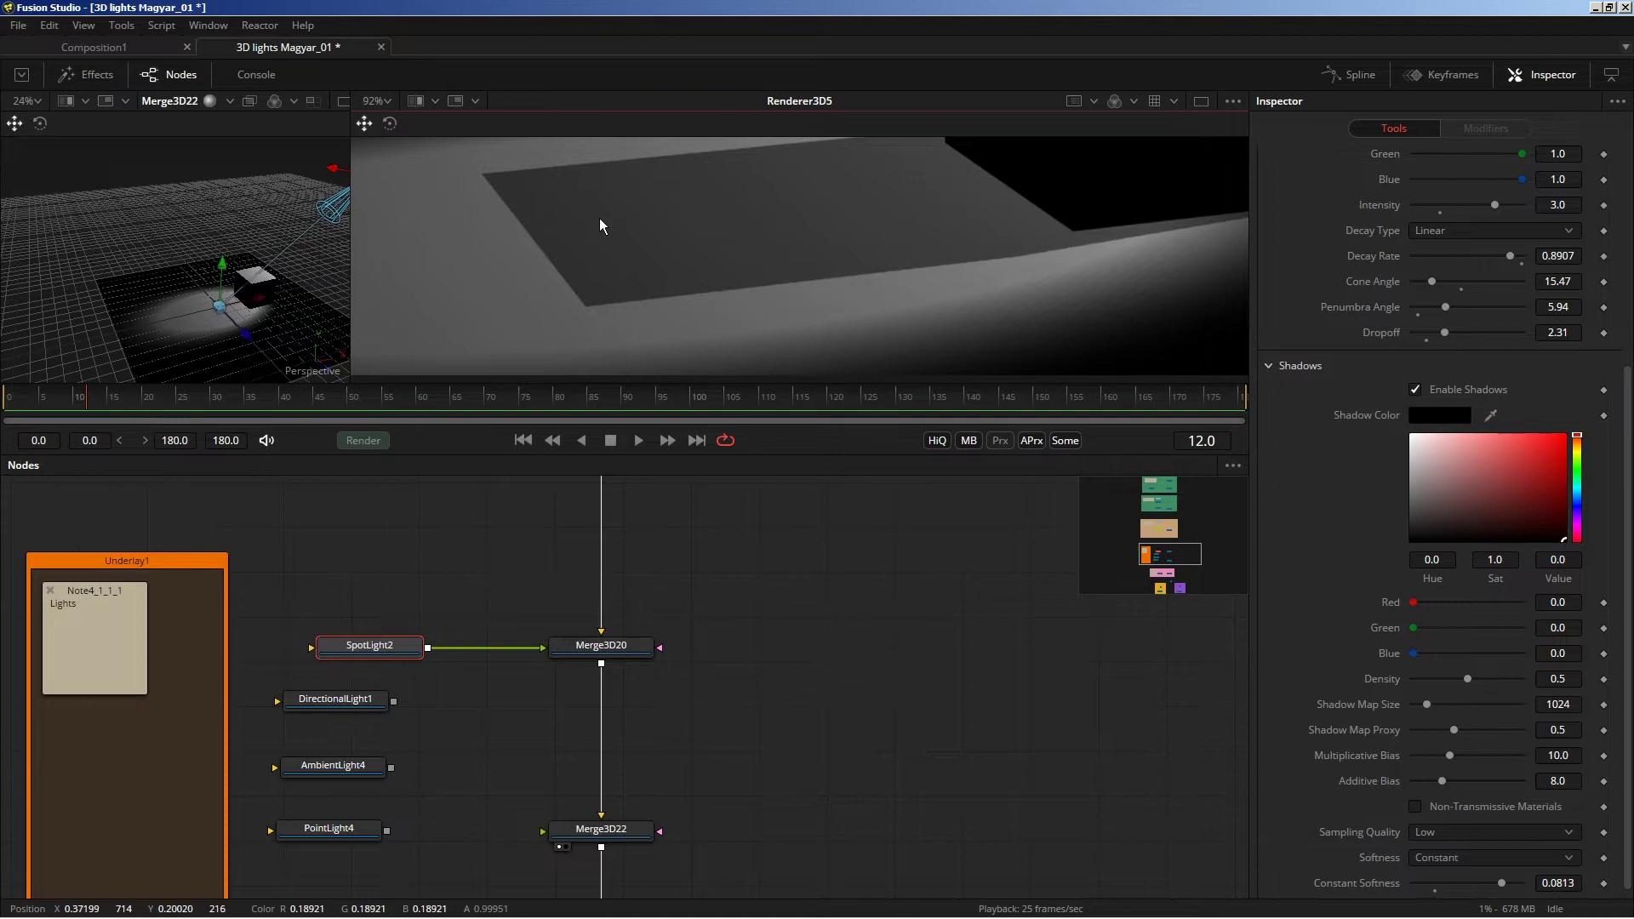
{"action": "scroll", "coordinate": [696, 257], "scroll_direction": "down", "scroll_amount": 2}
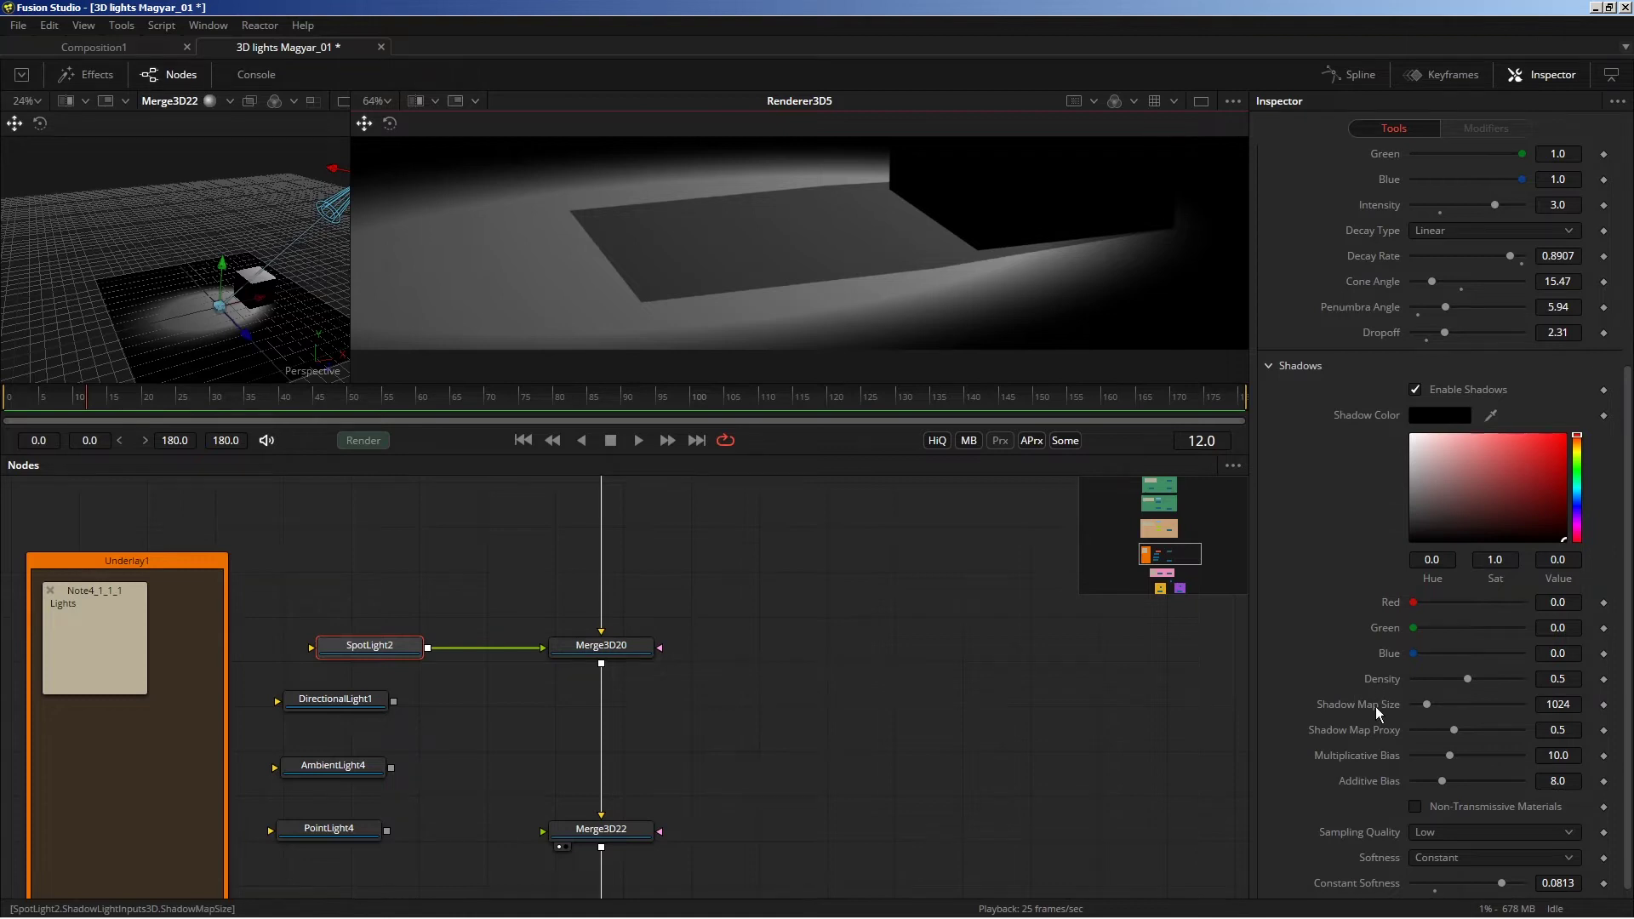
Set the shadow map size to 2048.
{"action": "scroll", "coordinate": [1573, 700], "scroll_direction": "up", "scroll_amount": 2}
{"action": "left_click", "coordinate": [1575, 703]}
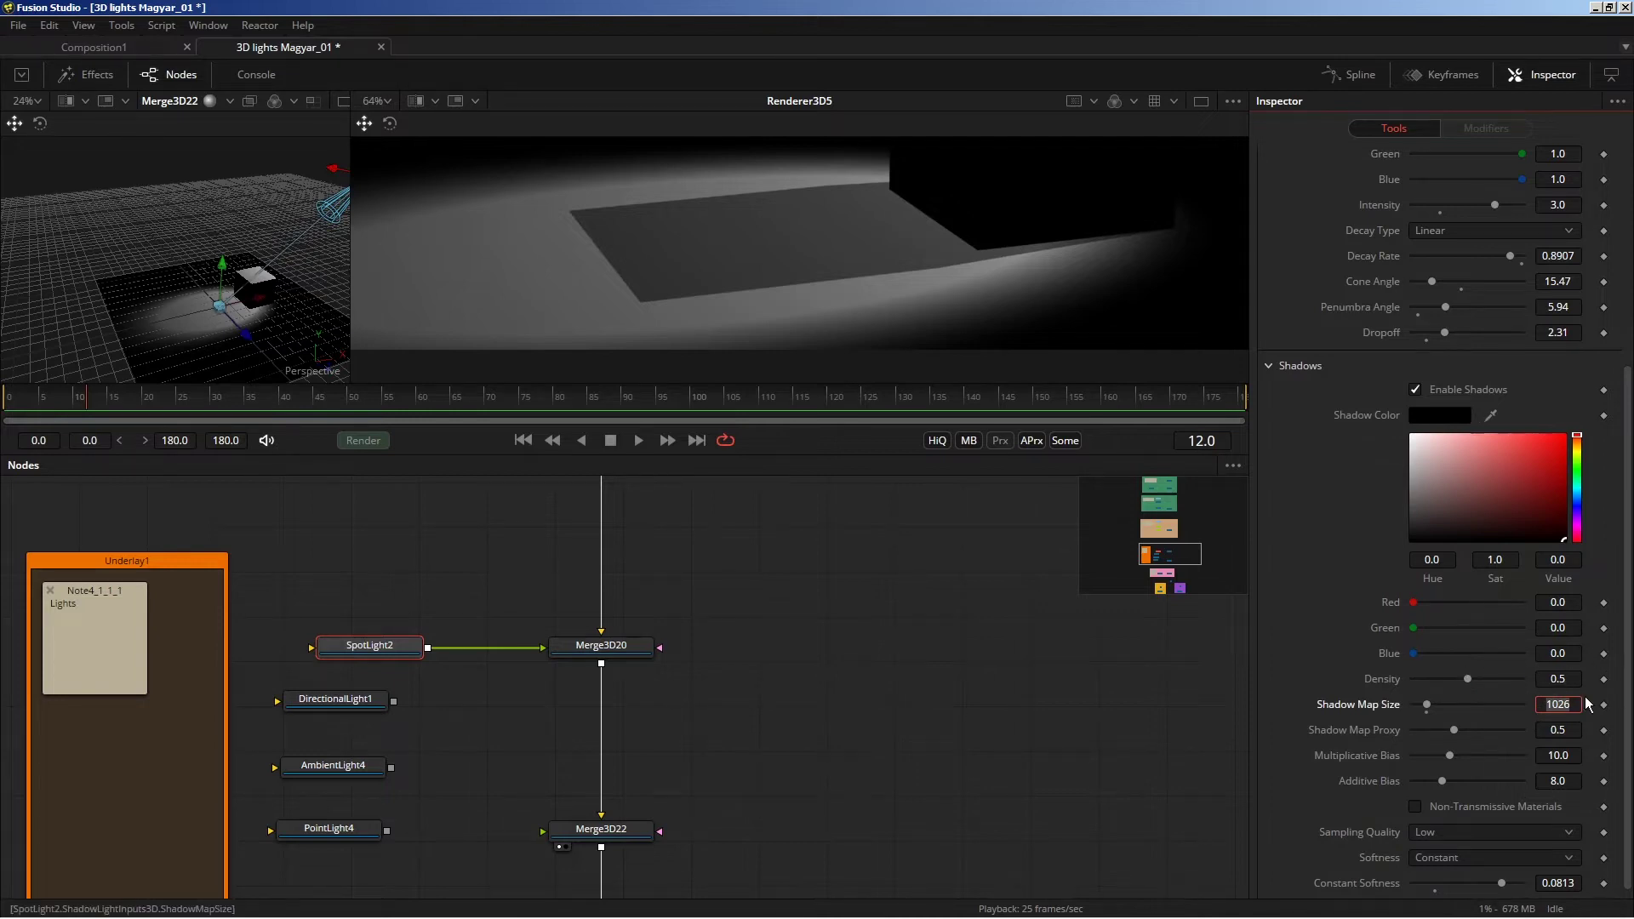
{"action": "type", "text": "2048"}
{"action": "key", "text": "Return"}
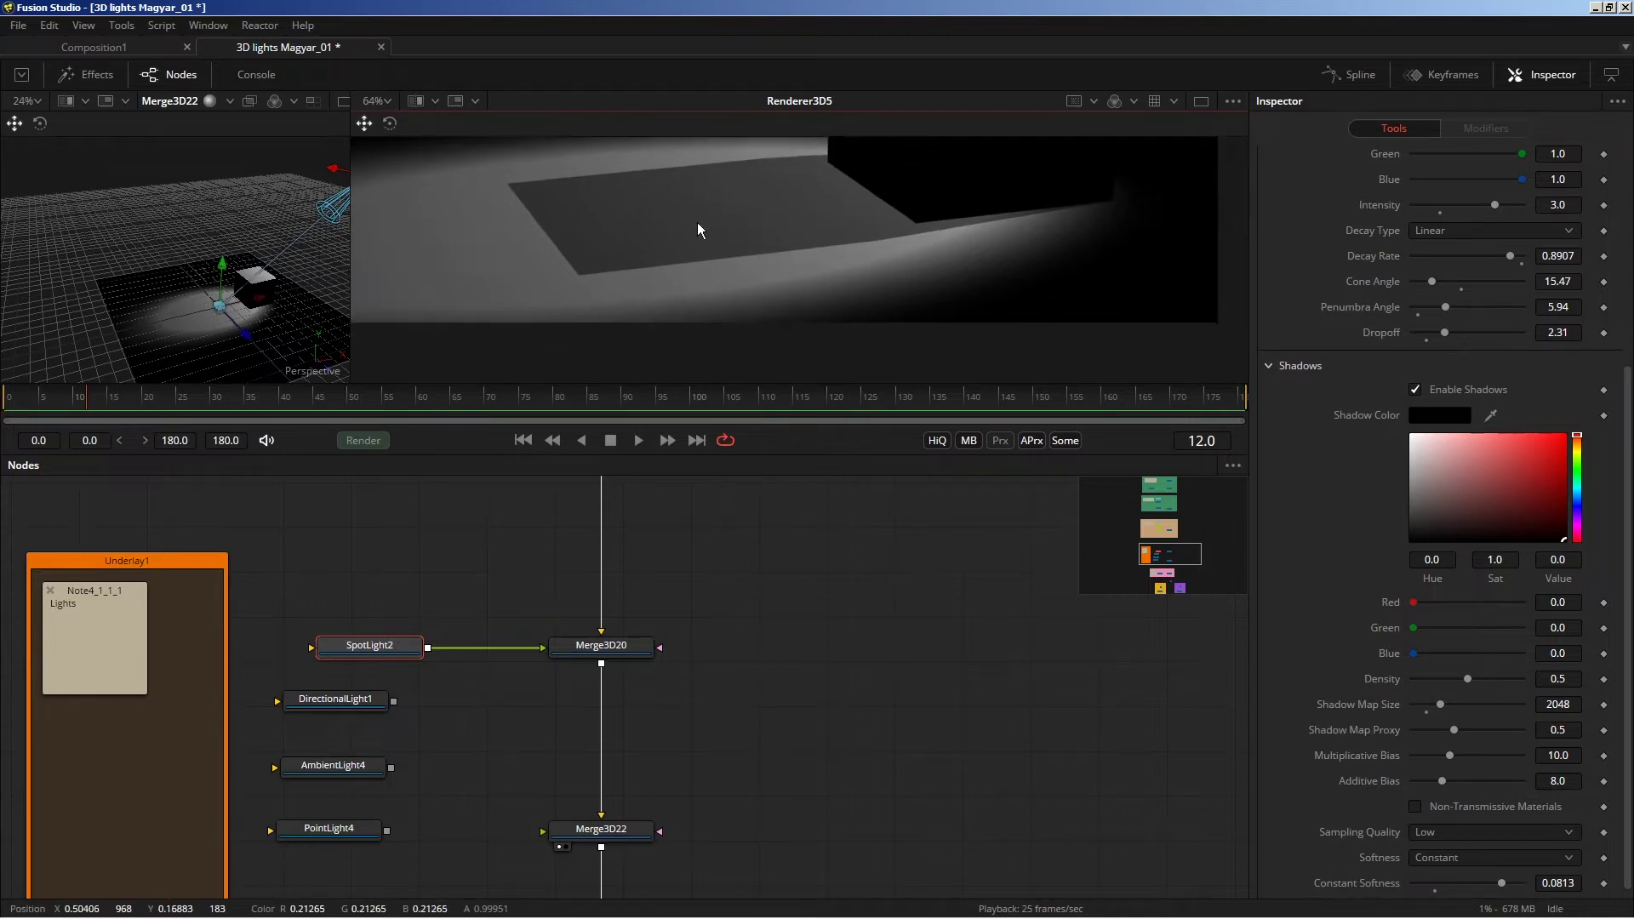
Increase the shadow map size further to 4096.
{"action": "scroll", "coordinate": [696, 223], "scroll_direction": "up", "scroll_amount": 2}
{"action": "scroll", "coordinate": [974, 286], "scroll_direction": "up", "scroll_amount": 3}
{"action": "scroll", "coordinate": [732, 263], "scroll_direction": "up", "scroll_amount": 2}
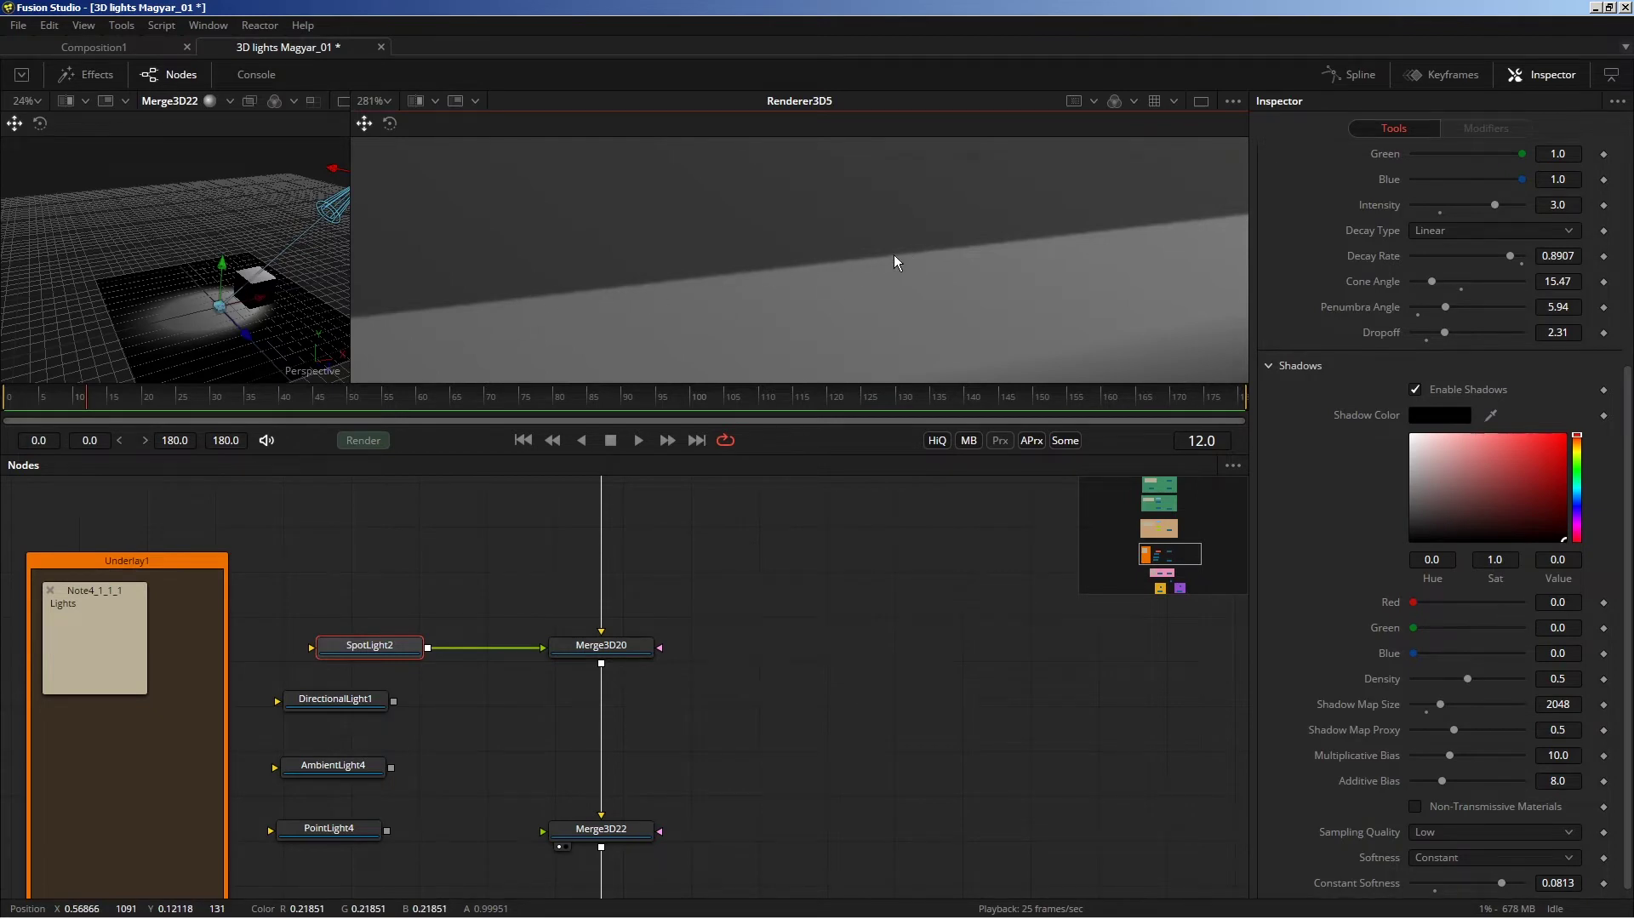
{"action": "scroll", "coordinate": [628, 179], "scroll_direction": "down", "scroll_amount": 4}
{"action": "scroll", "coordinate": [684, 262], "scroll_direction": "up", "scroll_amount": 2}
{"action": "scroll", "coordinate": [668, 330], "scroll_direction": "up", "scroll_amount": 1}
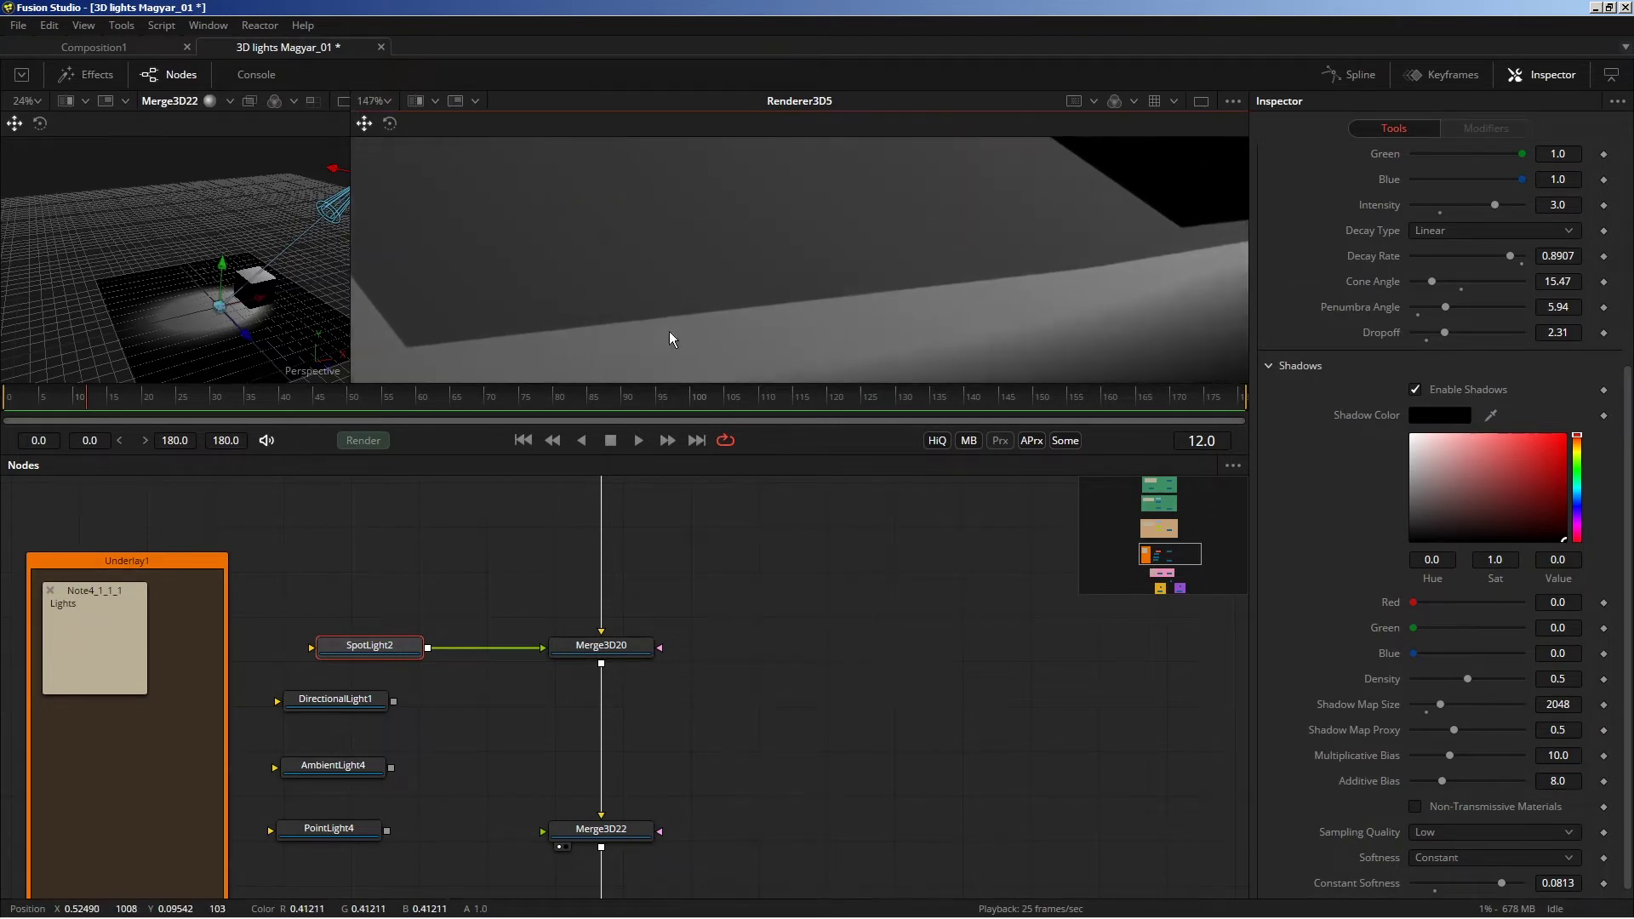
{"action": "left_click", "coordinate": [1552, 706]}
{"action": "type", "text": "4096"}
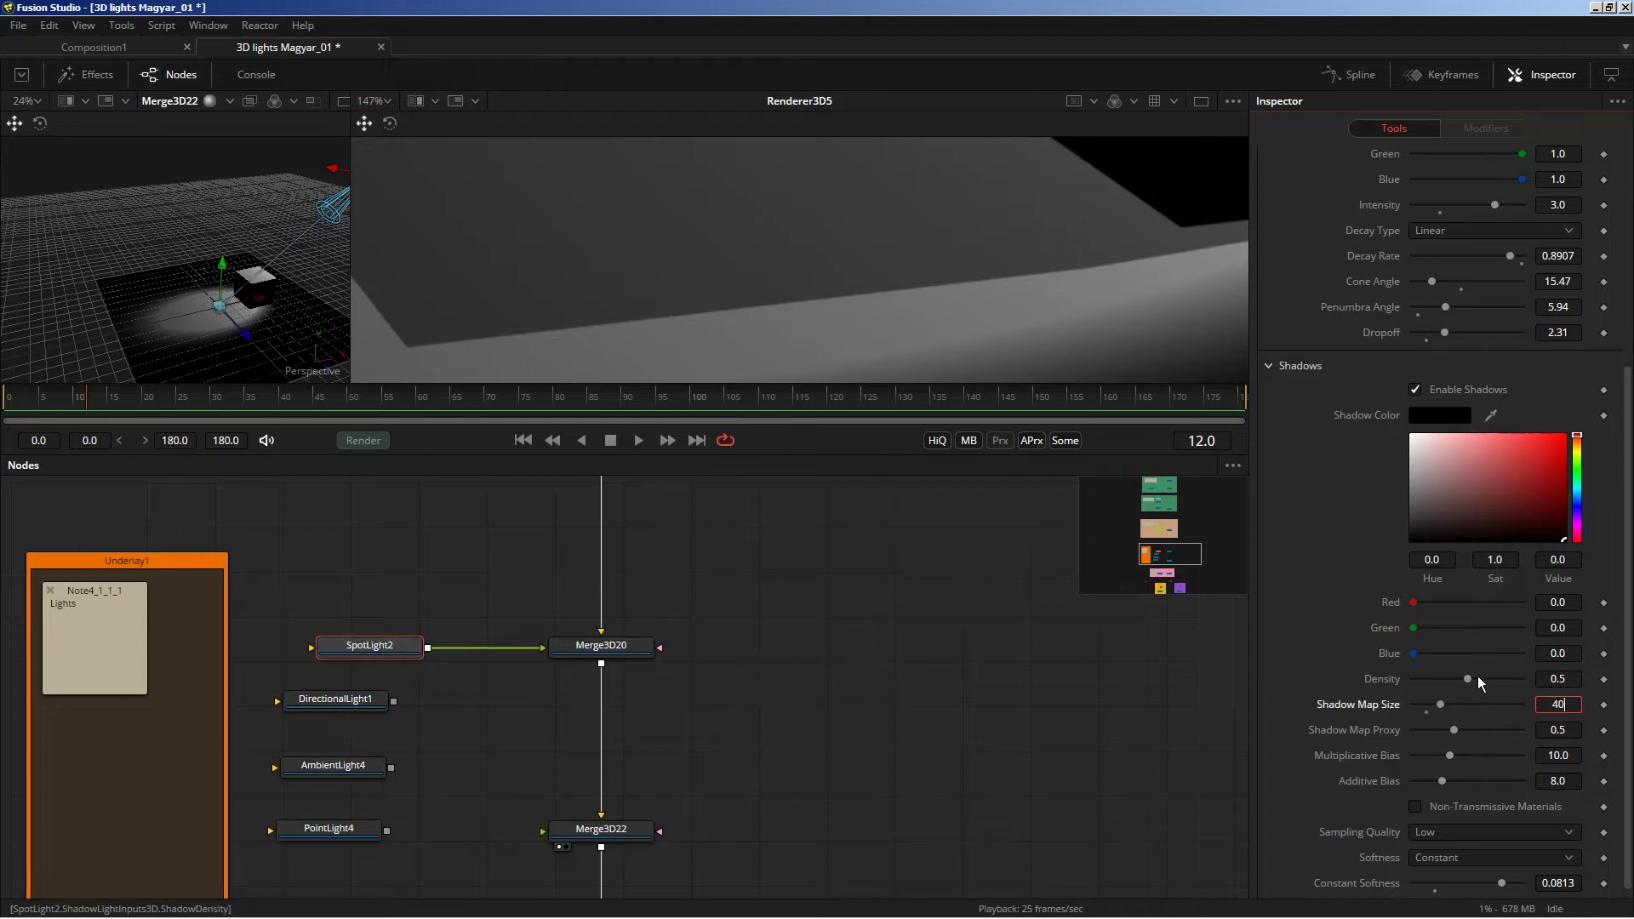
{"action": "key", "text": "Tab"}
Zoom and pan the render to inspect the sharper cube shadow.
{"action": "scroll", "coordinate": [779, 308], "scroll_direction": "up", "scroll_amount": 3}
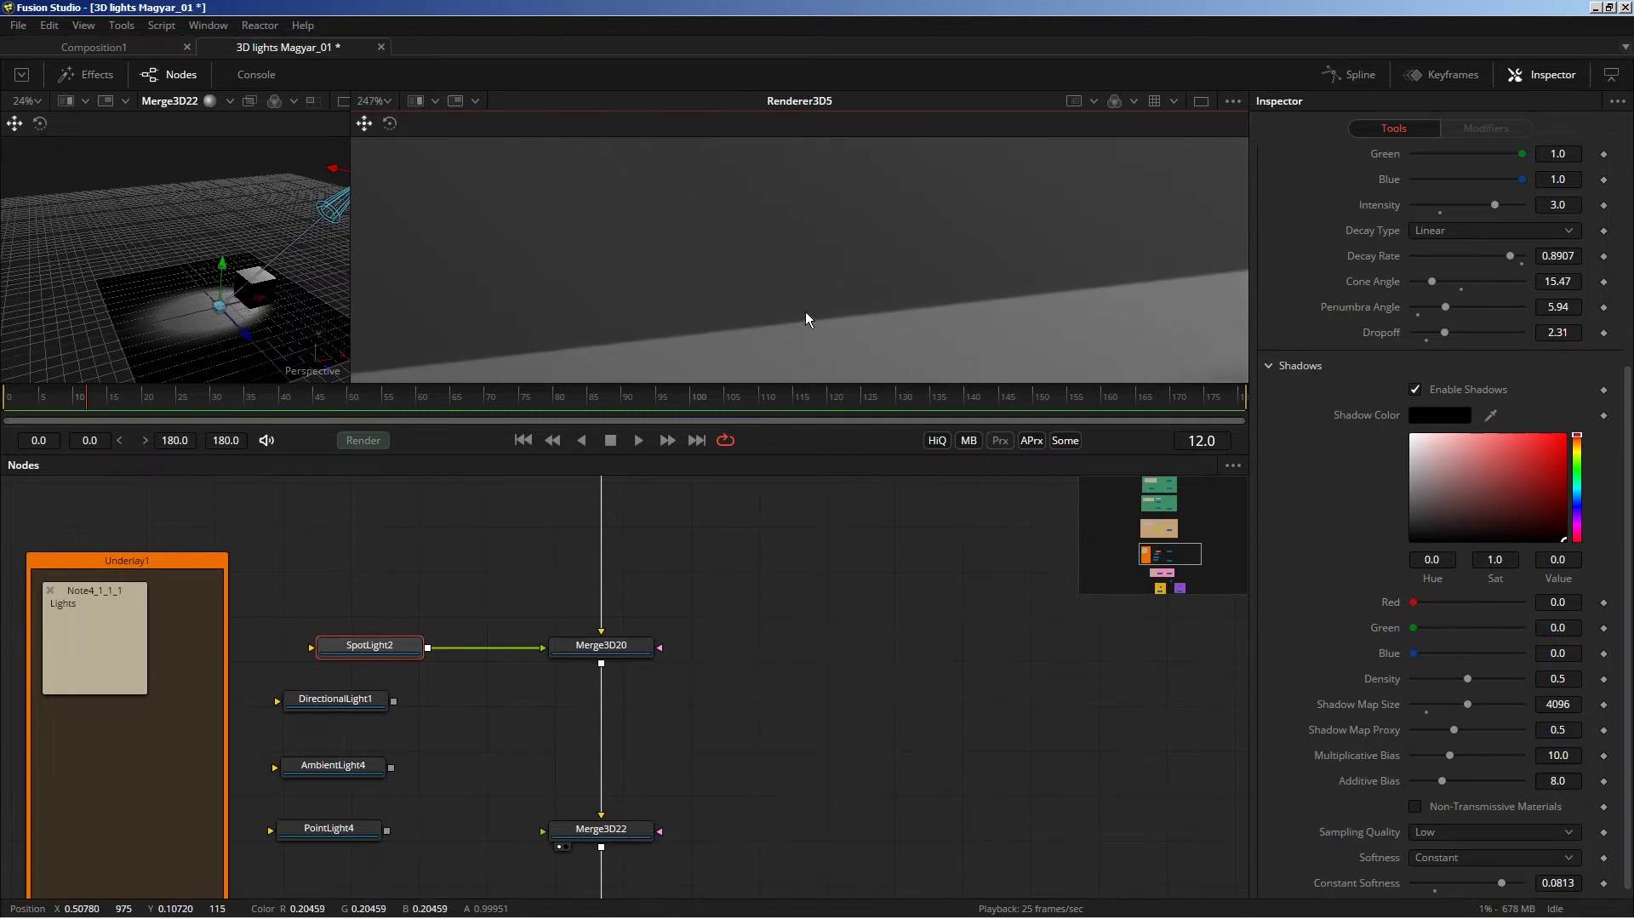
{"action": "scroll", "coordinate": [908, 304], "scroll_direction": "up", "scroll_amount": 1}
{"action": "scroll", "coordinate": [628, 226], "scroll_direction": "down", "scroll_amount": 10}
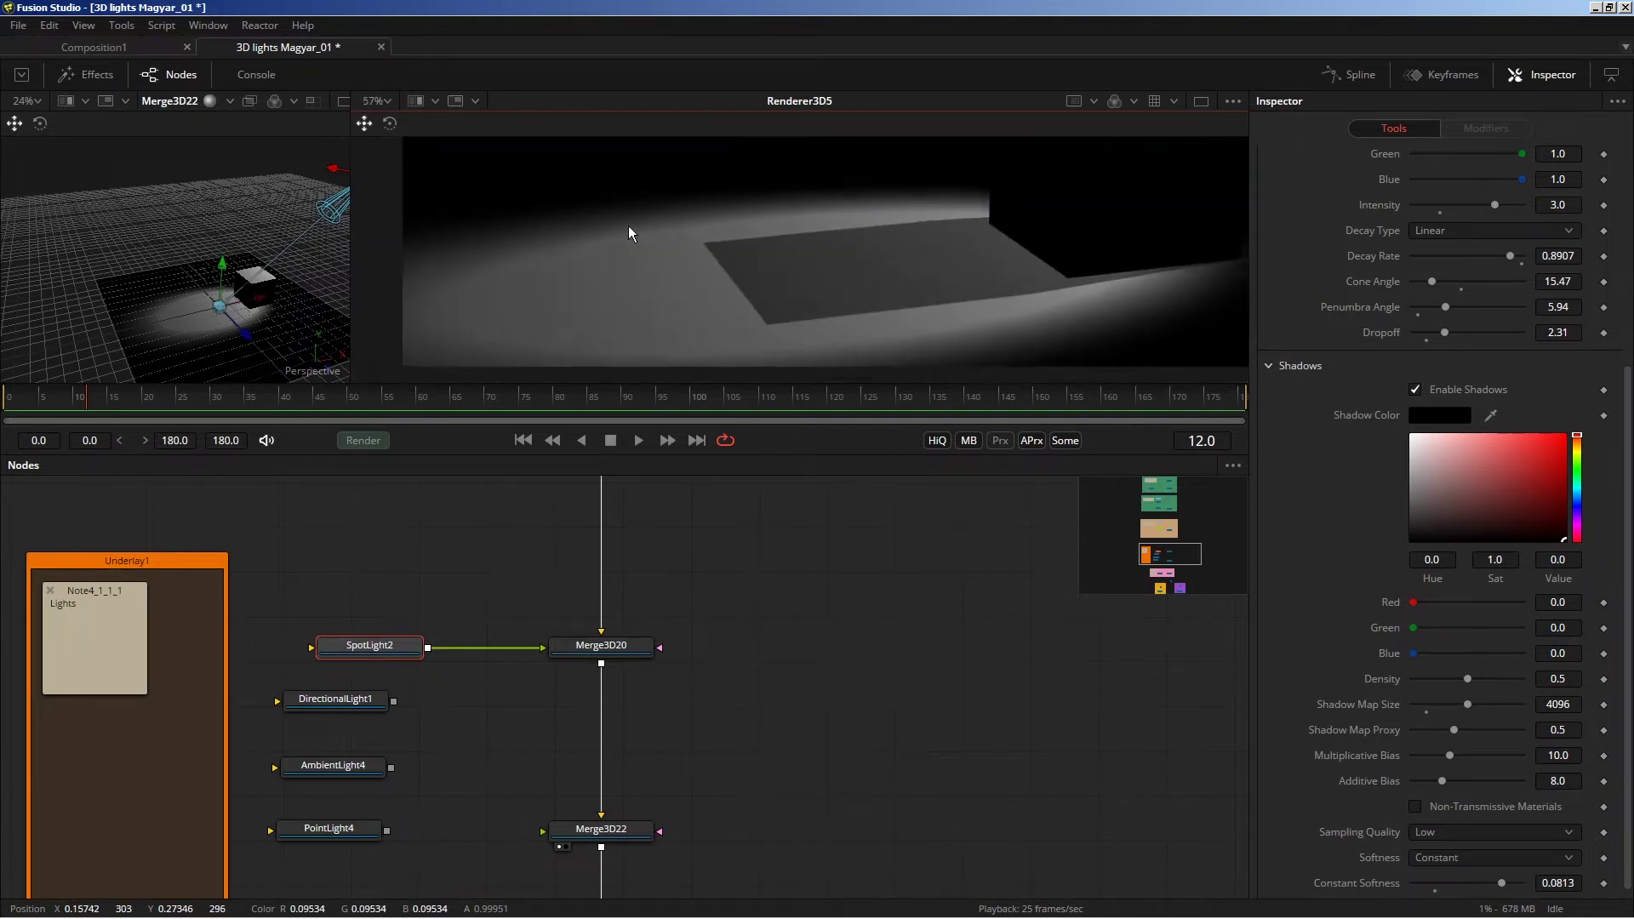
{"action": "scroll", "coordinate": [829, 320], "scroll_direction": "down", "scroll_amount": 2}
{"action": "left_click_drag", "start_coordinate": [826, 281], "coordinate": [752, 340]}
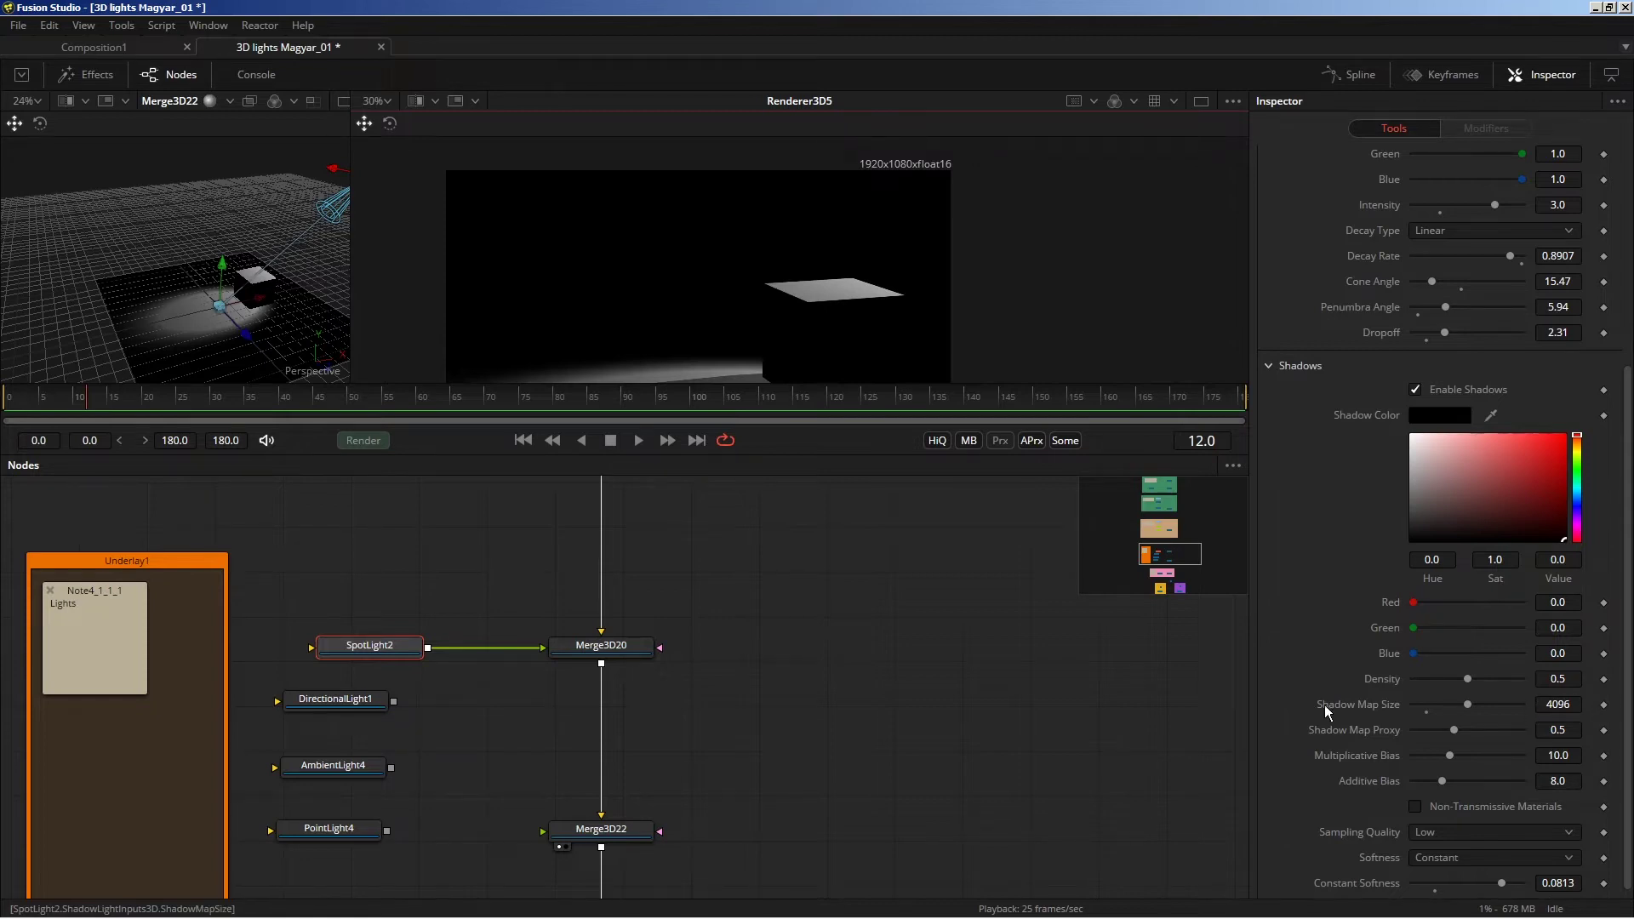
Reposition and enlarge the render, then return the shadow map size to 1024.
{"action": "left_click_drag", "start_coordinate": [875, 314], "coordinate": [921, 247]}
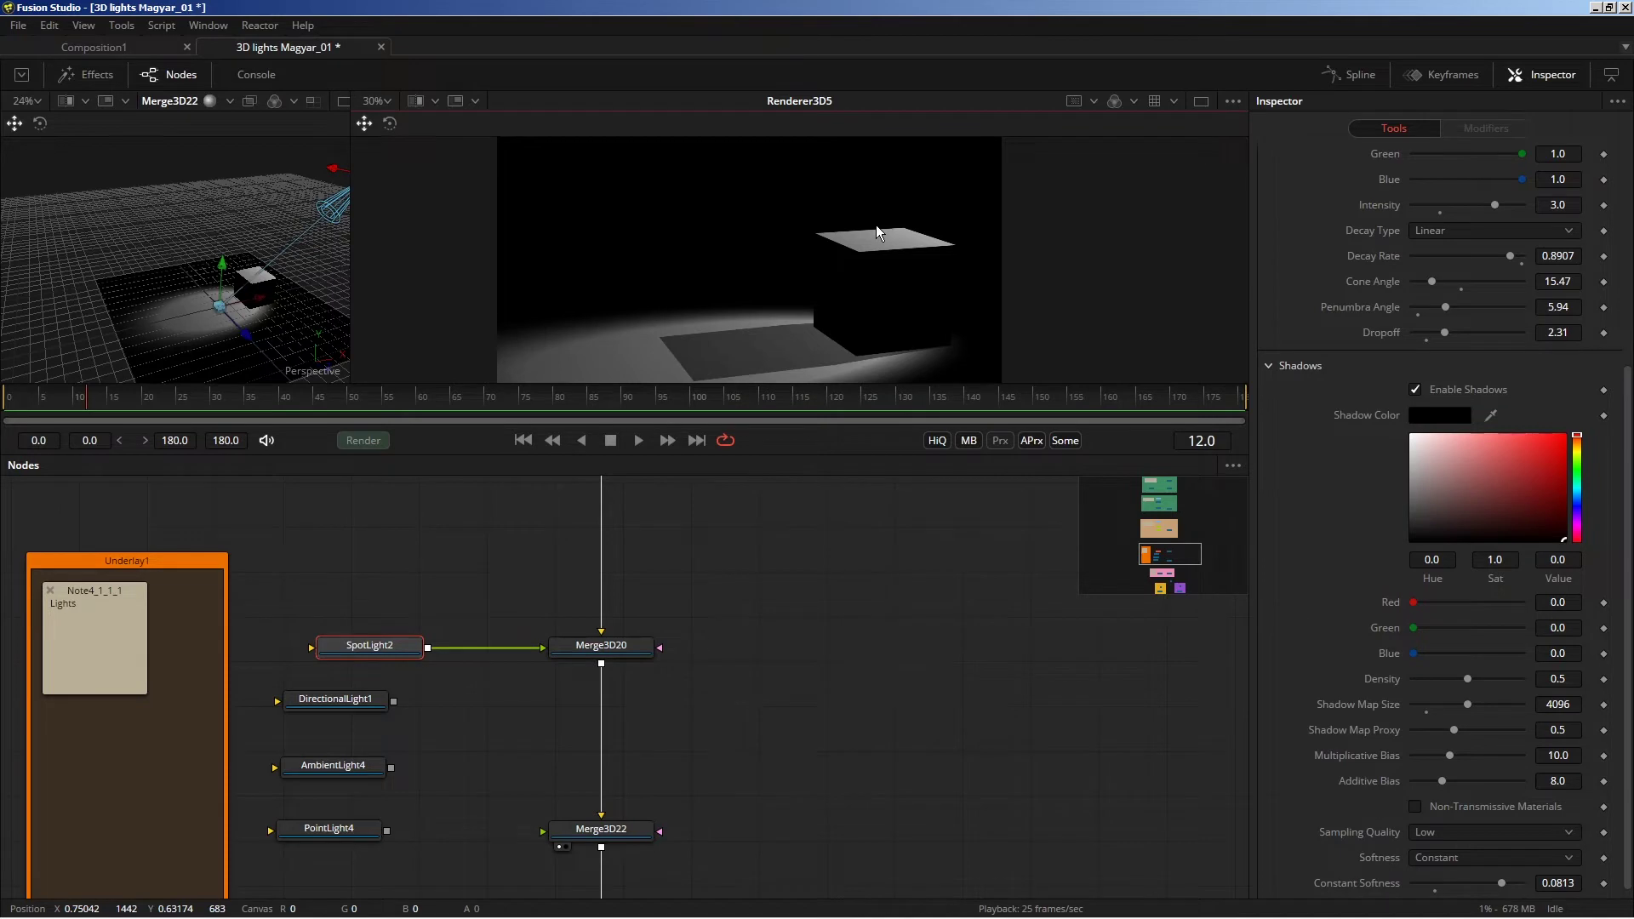
{"action": "left_click_drag", "start_coordinate": [876, 225], "coordinate": [1043, 313]}
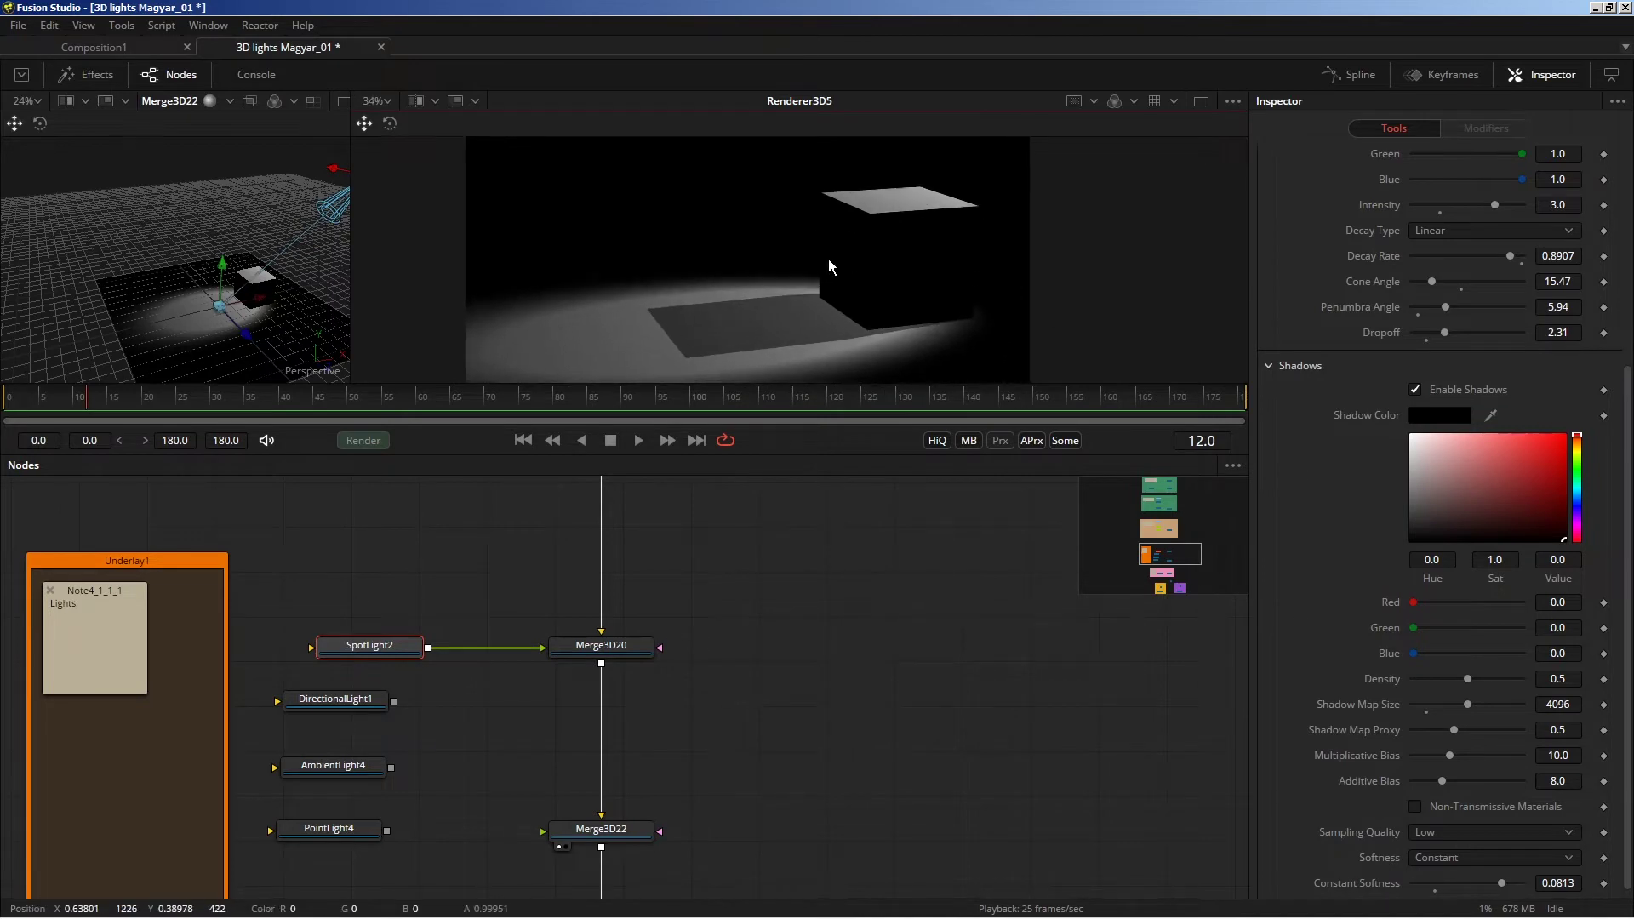
{"action": "scroll", "coordinate": [828, 258], "scroll_direction": "up", "scroll_amount": 4}
{"action": "scroll", "coordinate": [743, 284], "scroll_direction": "up", "scroll_amount": 2}
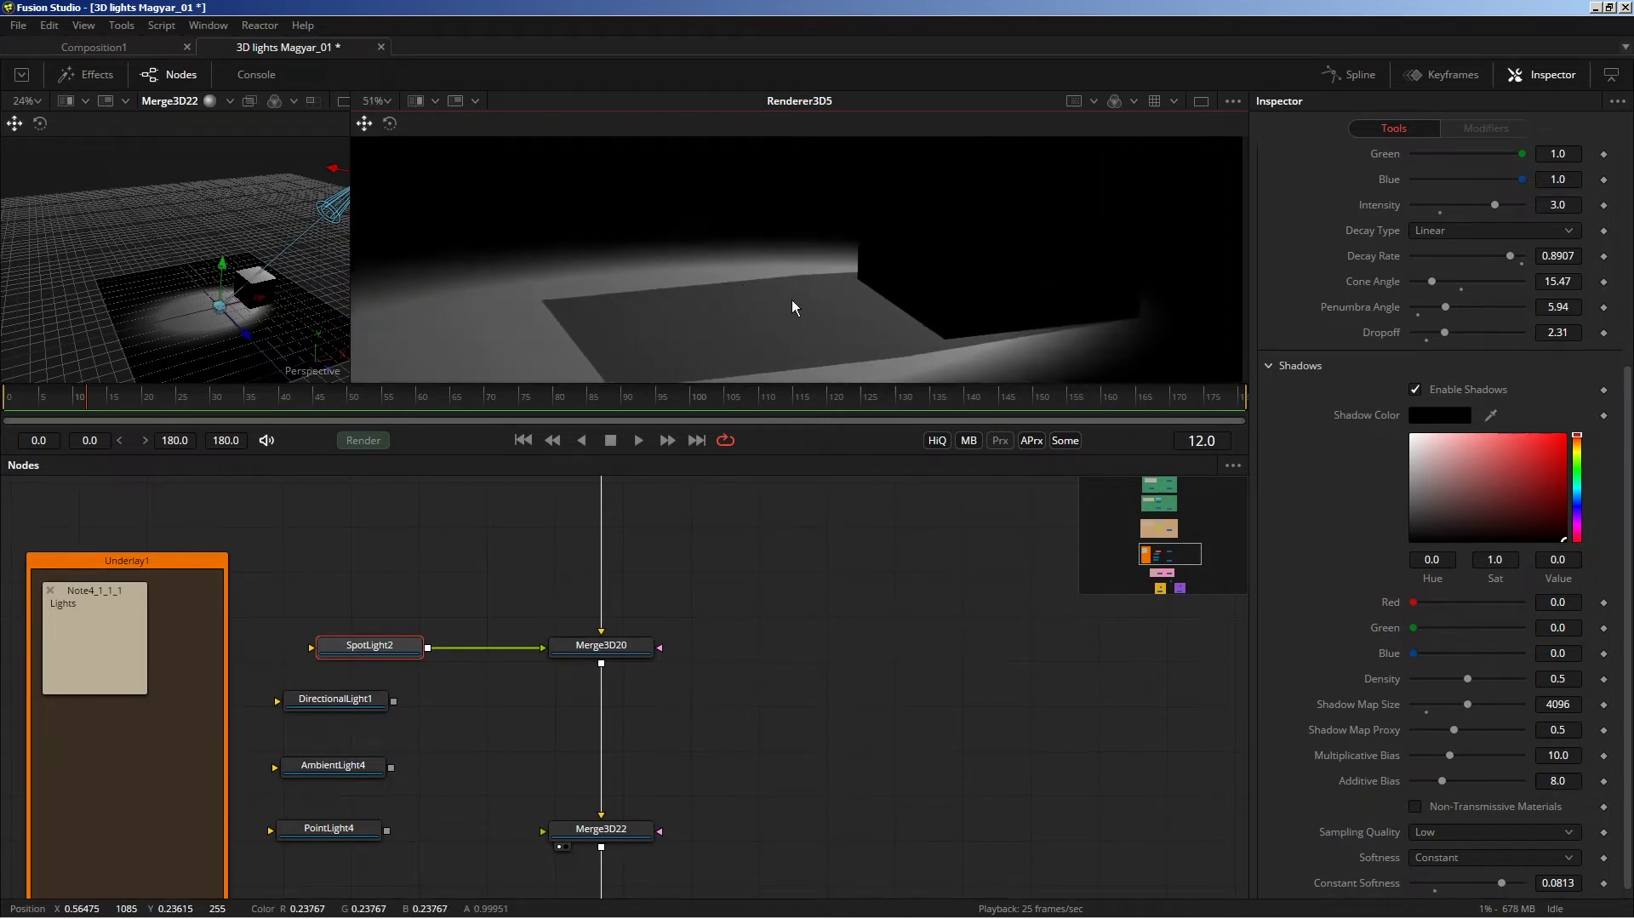
{"action": "scroll", "coordinate": [817, 311], "scroll_direction": "down", "scroll_amount": 1}
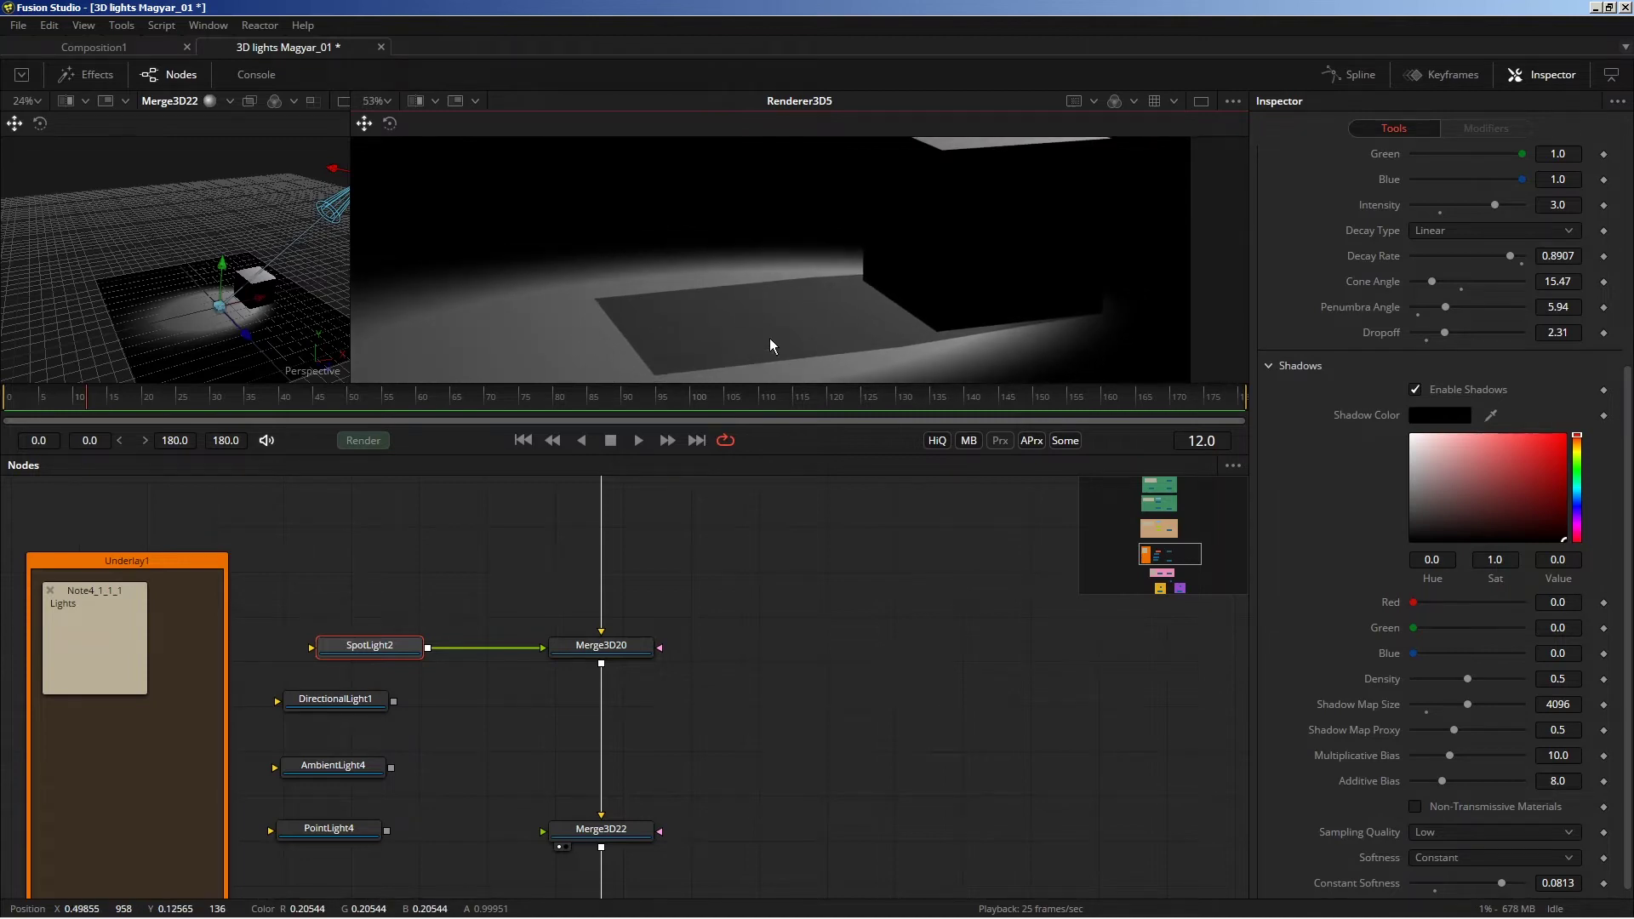
{"action": "scroll", "coordinate": [779, 300], "scroll_direction": "up", "scroll_amount": 1}
{"action": "scroll", "coordinate": [766, 284], "scroll_direction": "up", "scroll_amount": 1}
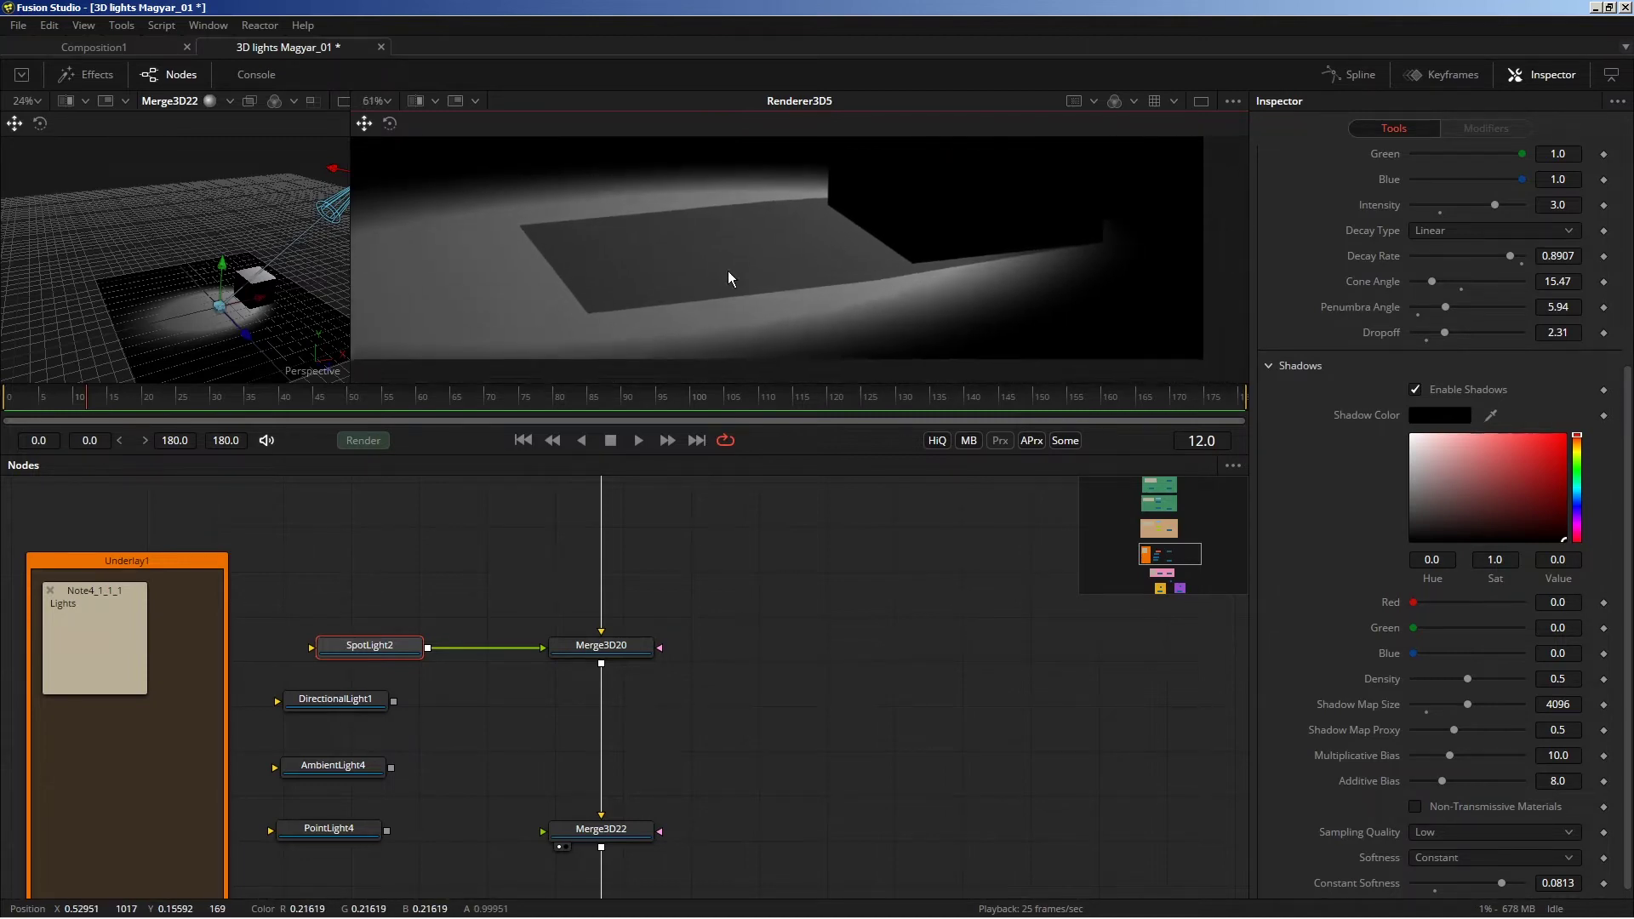
{"action": "left_click", "coordinate": [1426, 717]}
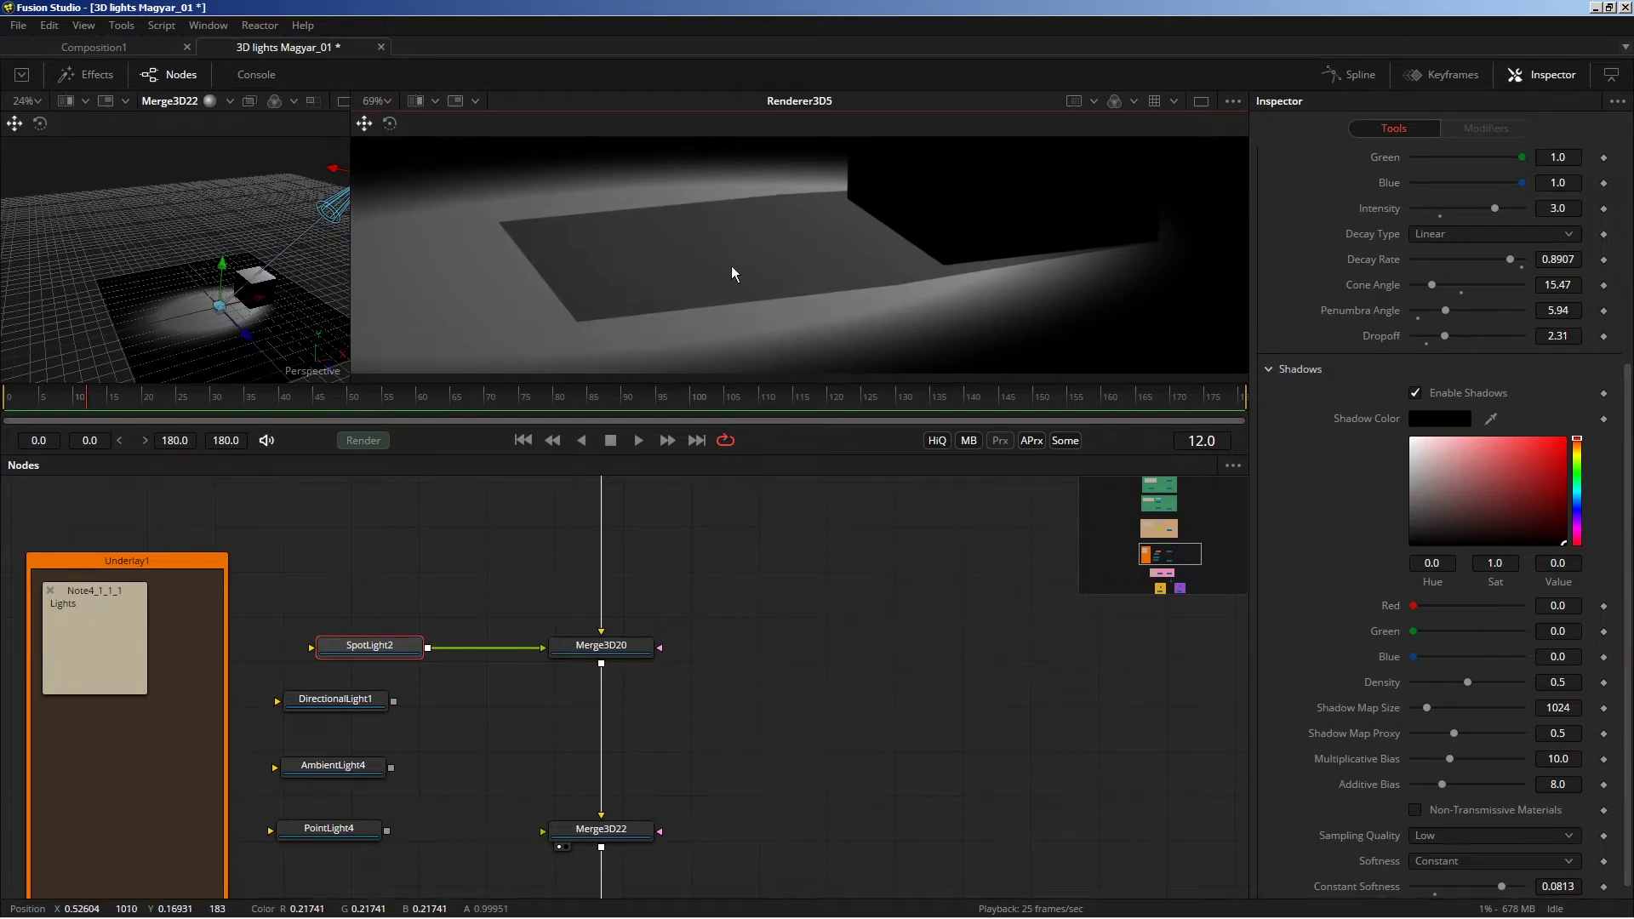
{"action": "scroll", "coordinate": [719, 260], "scroll_direction": "down", "scroll_amount": 4}
{"action": "scroll", "coordinate": [664, 538], "scroll_direction": "down", "scroll_amount": 3}
Select Renderer3D6 and show its output in the viewer.
{"action": "scroll", "coordinate": [664, 539], "scroll_direction": "down", "scroll_amount": 2}
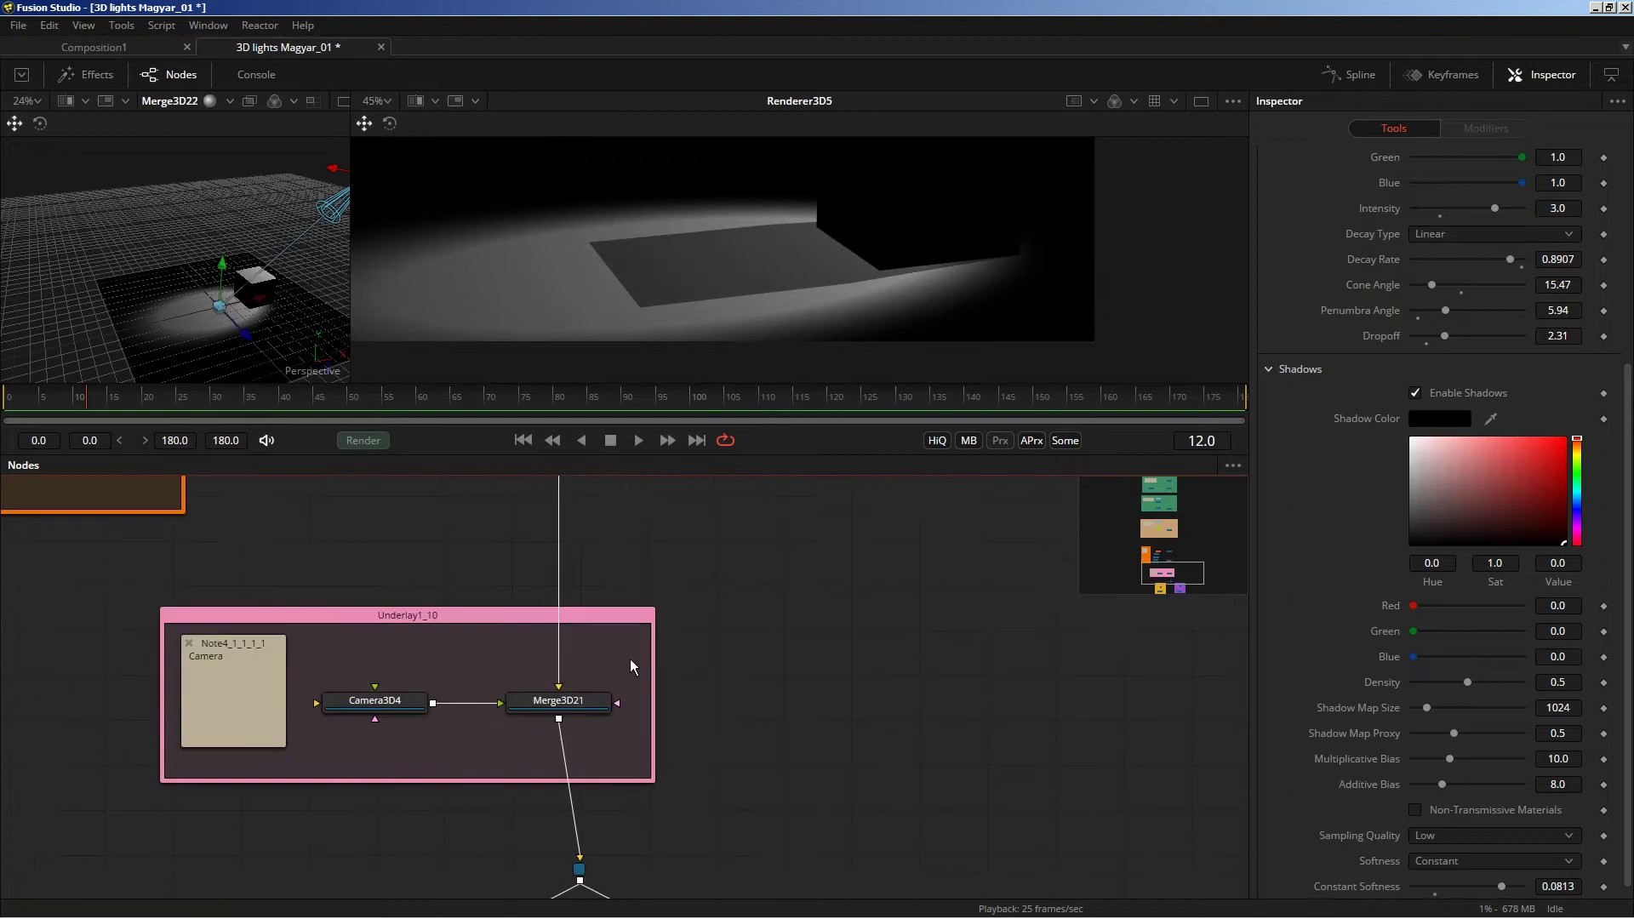
{"action": "scroll", "coordinate": [629, 659], "scroll_direction": "down", "scroll_amount": 4}
{"action": "left_click", "coordinate": [626, 768]}
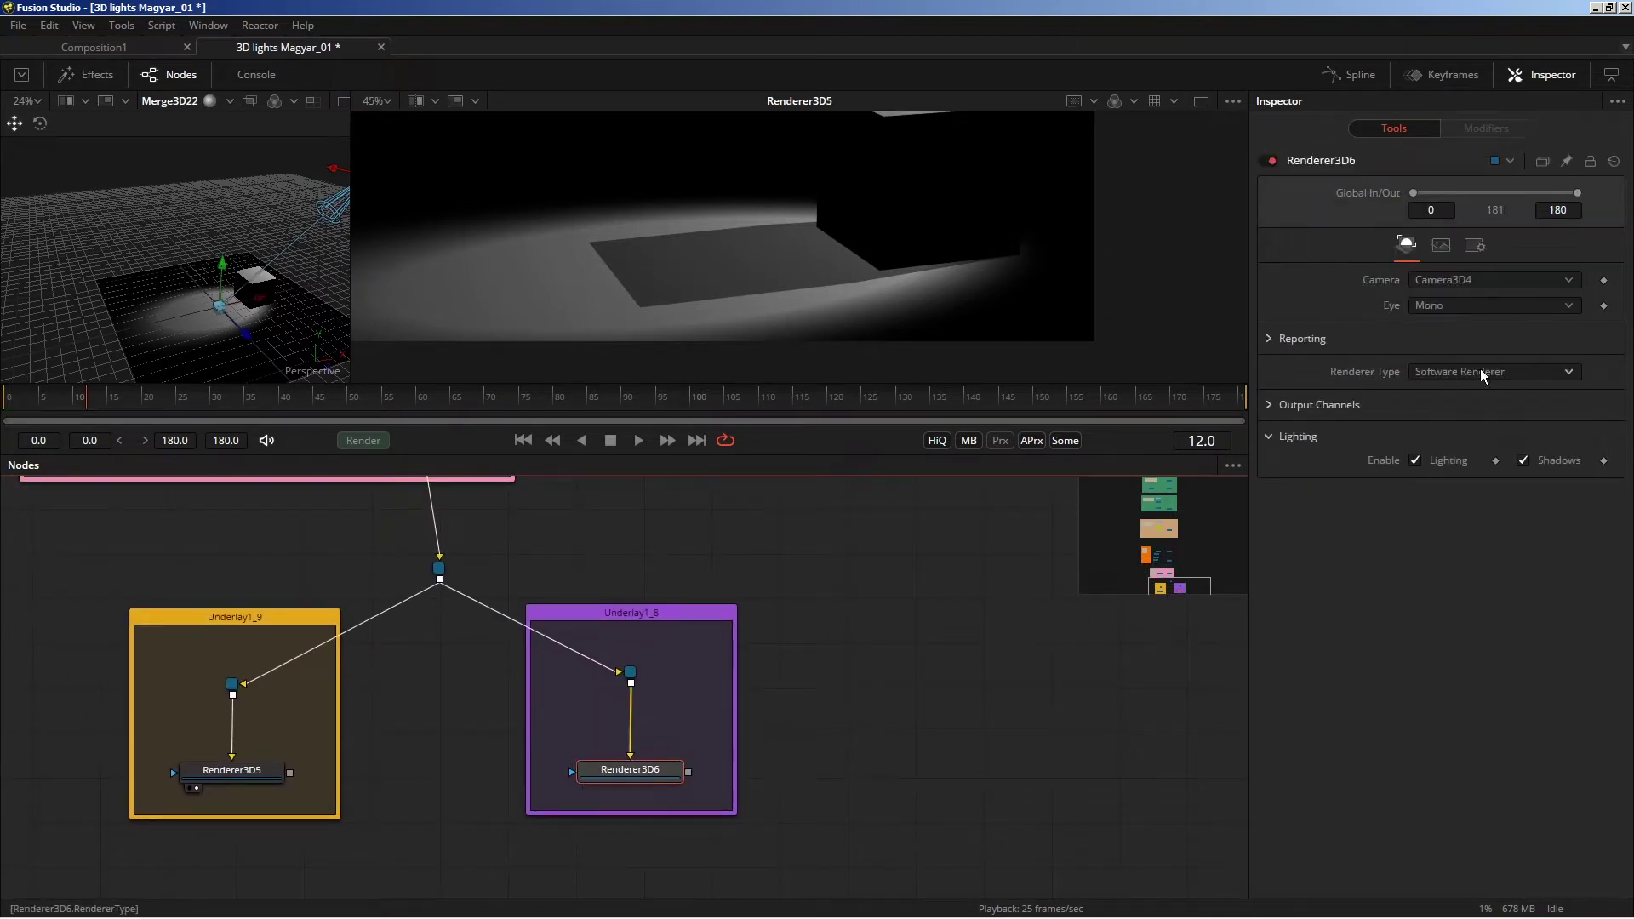
{"action": "key", "text": "1"}
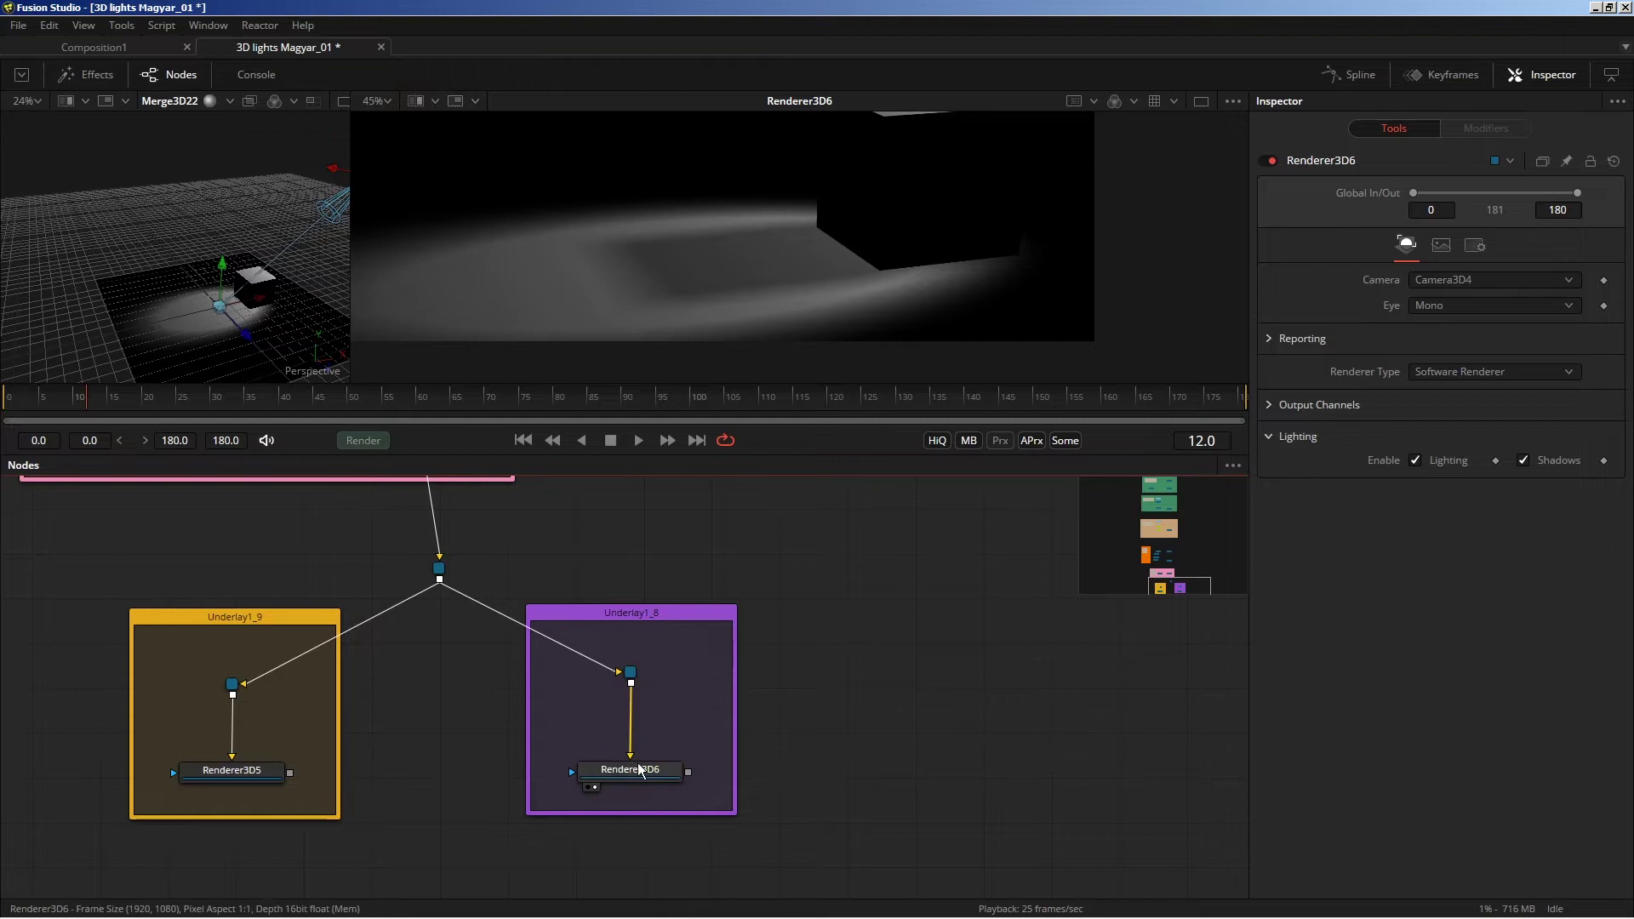
Pan the node graph over to the Lights group with SpotLight2.
{"action": "scroll", "coordinate": [618, 236], "scroll_direction": "up", "scroll_amount": 2}
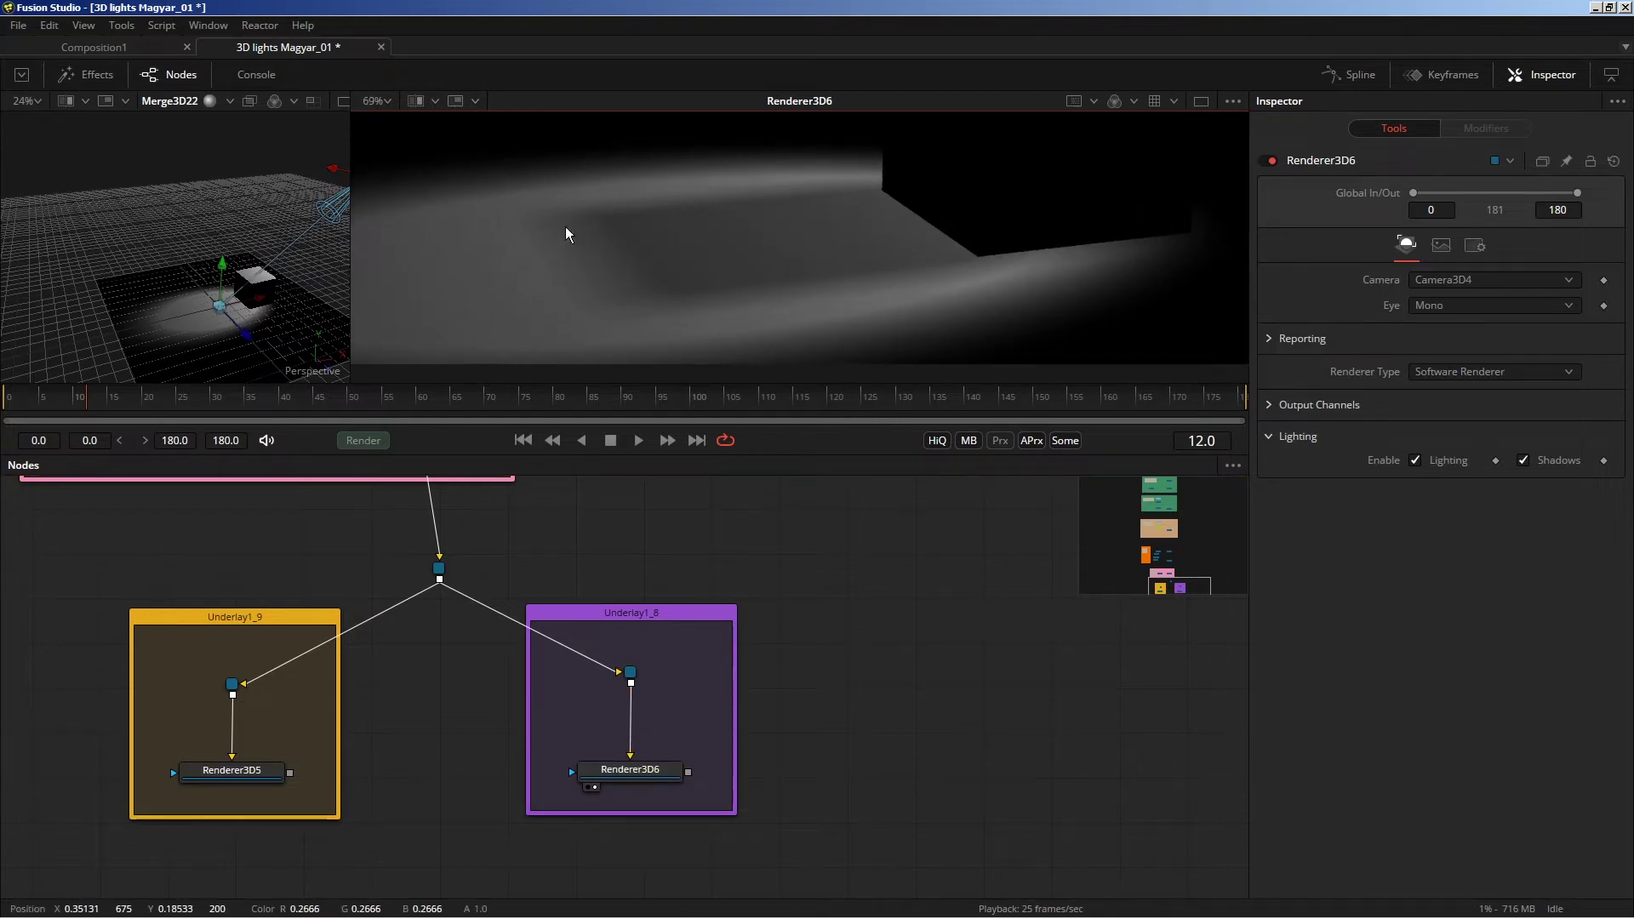
{"action": "scroll", "coordinate": [566, 230], "scroll_direction": "up", "scroll_amount": 2}
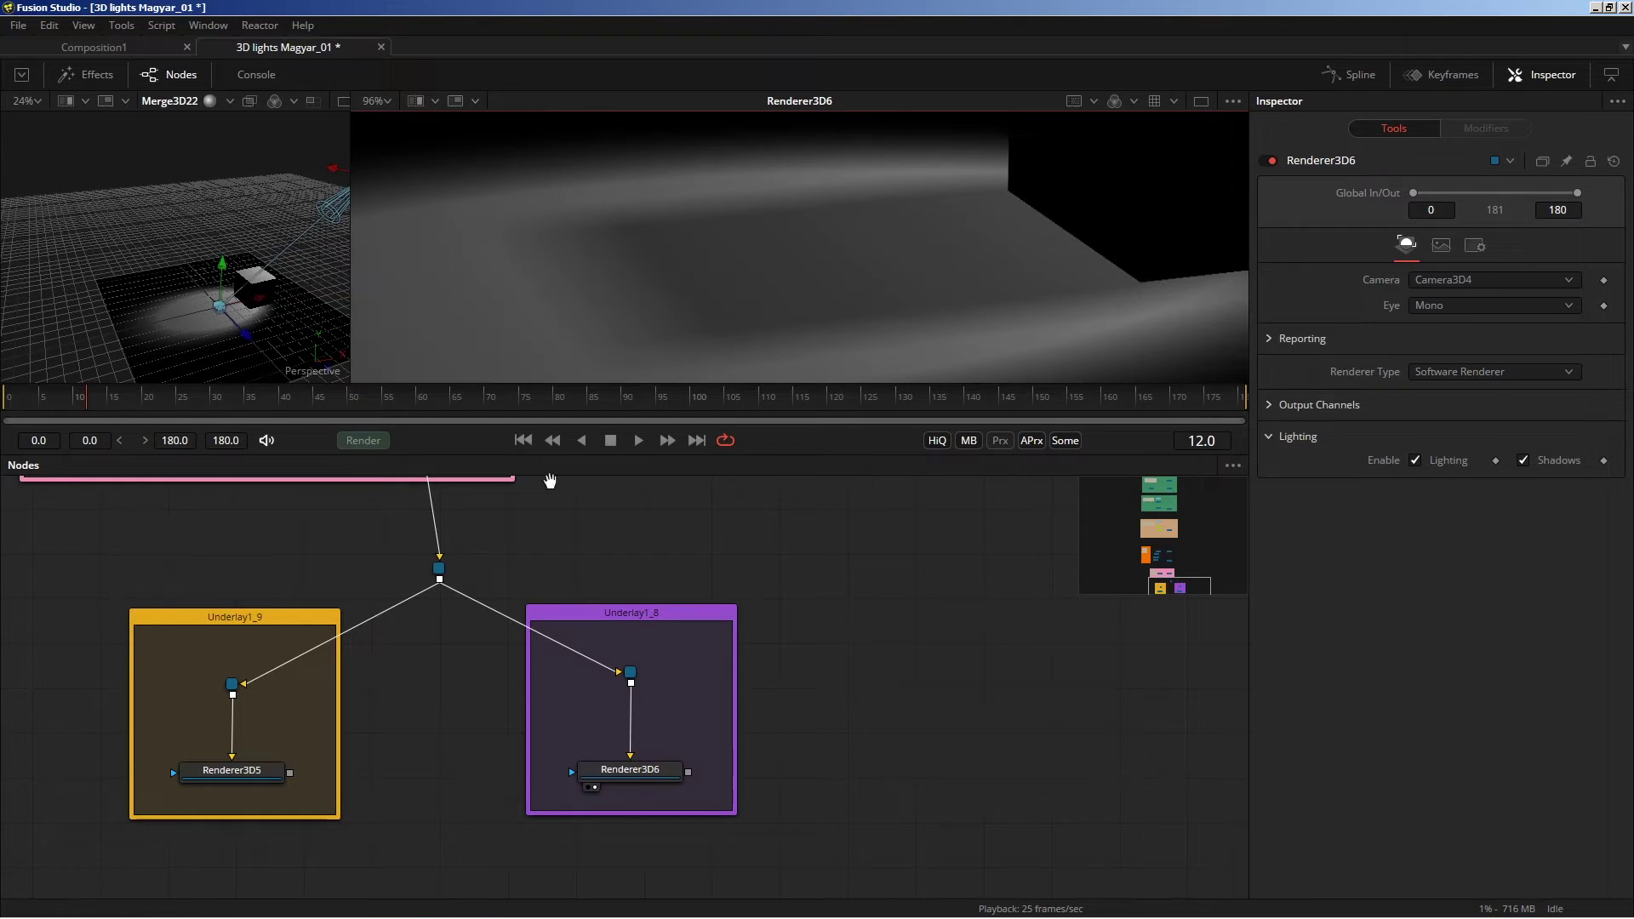
{"action": "left_click_drag", "start_coordinate": [549, 477], "coordinate": [684, 840]}
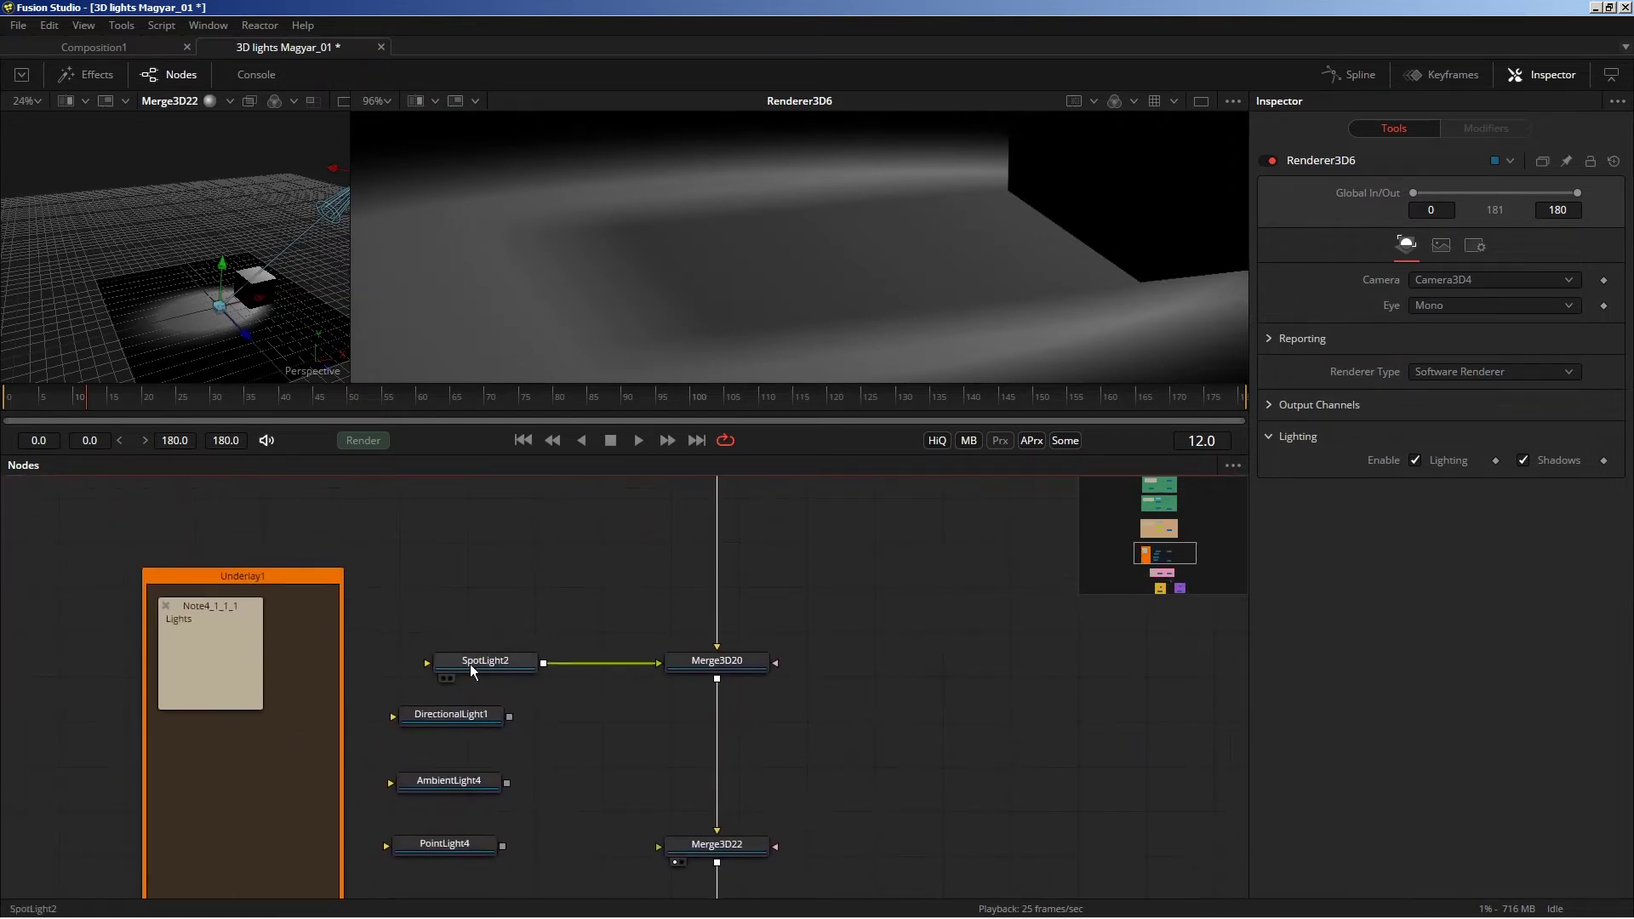
Select SpotLight2, set shadow sampling quality to Medium, and lower constant softness to 0.082.
{"action": "left_click_drag", "start_coordinate": [470, 664], "coordinate": [418, 664]}
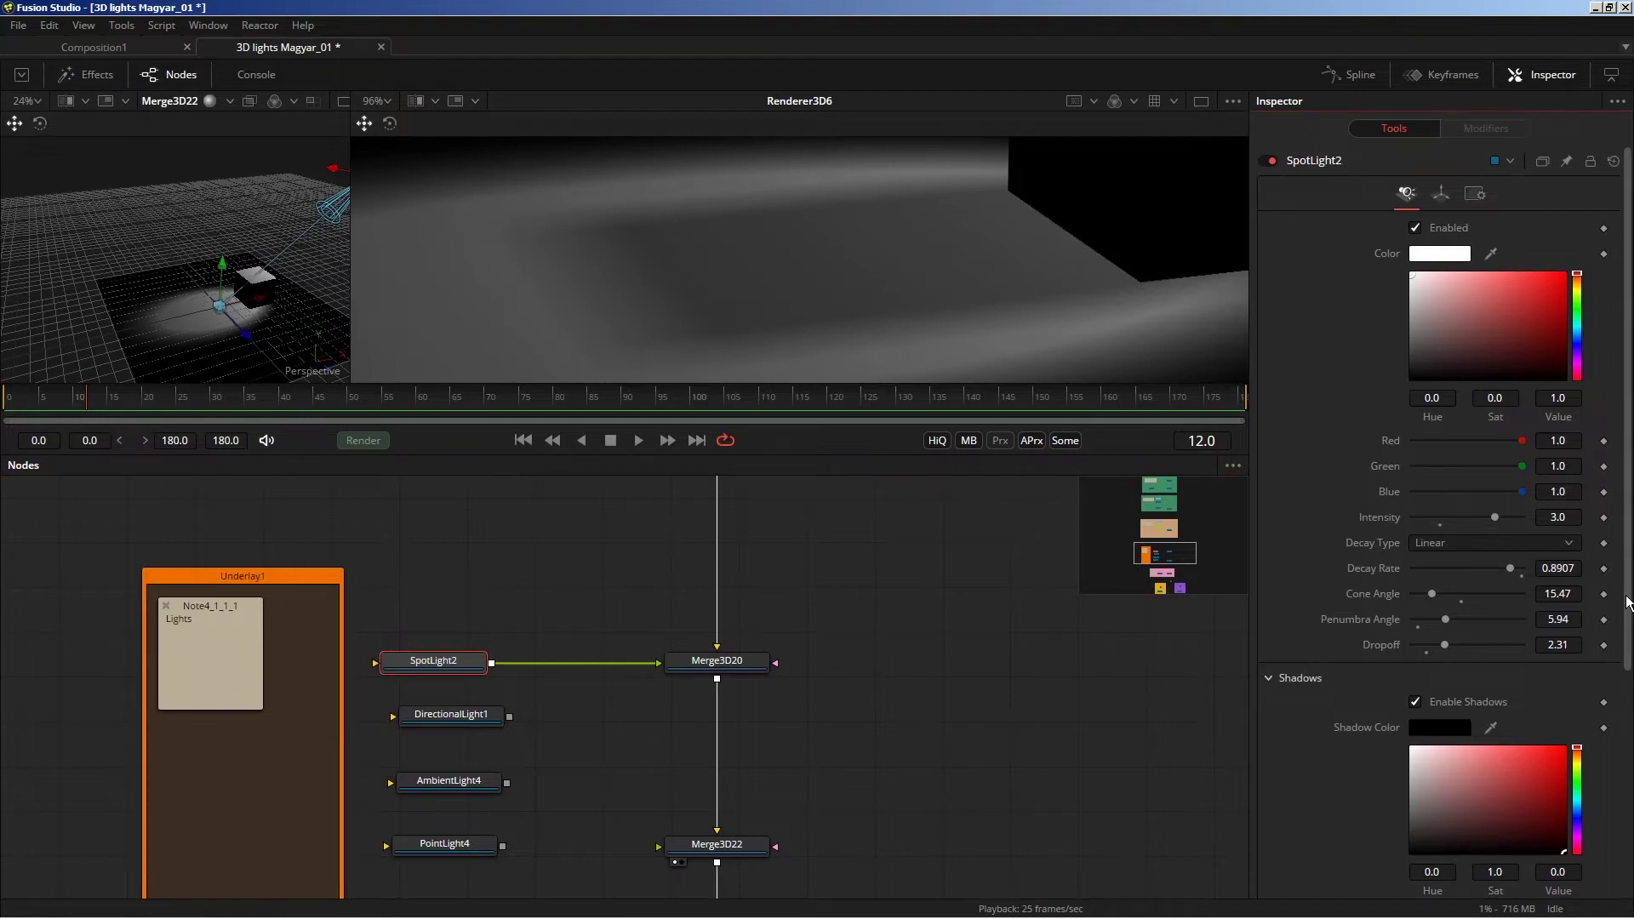
{"action": "scroll", "coordinate": [1631, 628], "scroll_direction": "down", "scroll_amount": 5}
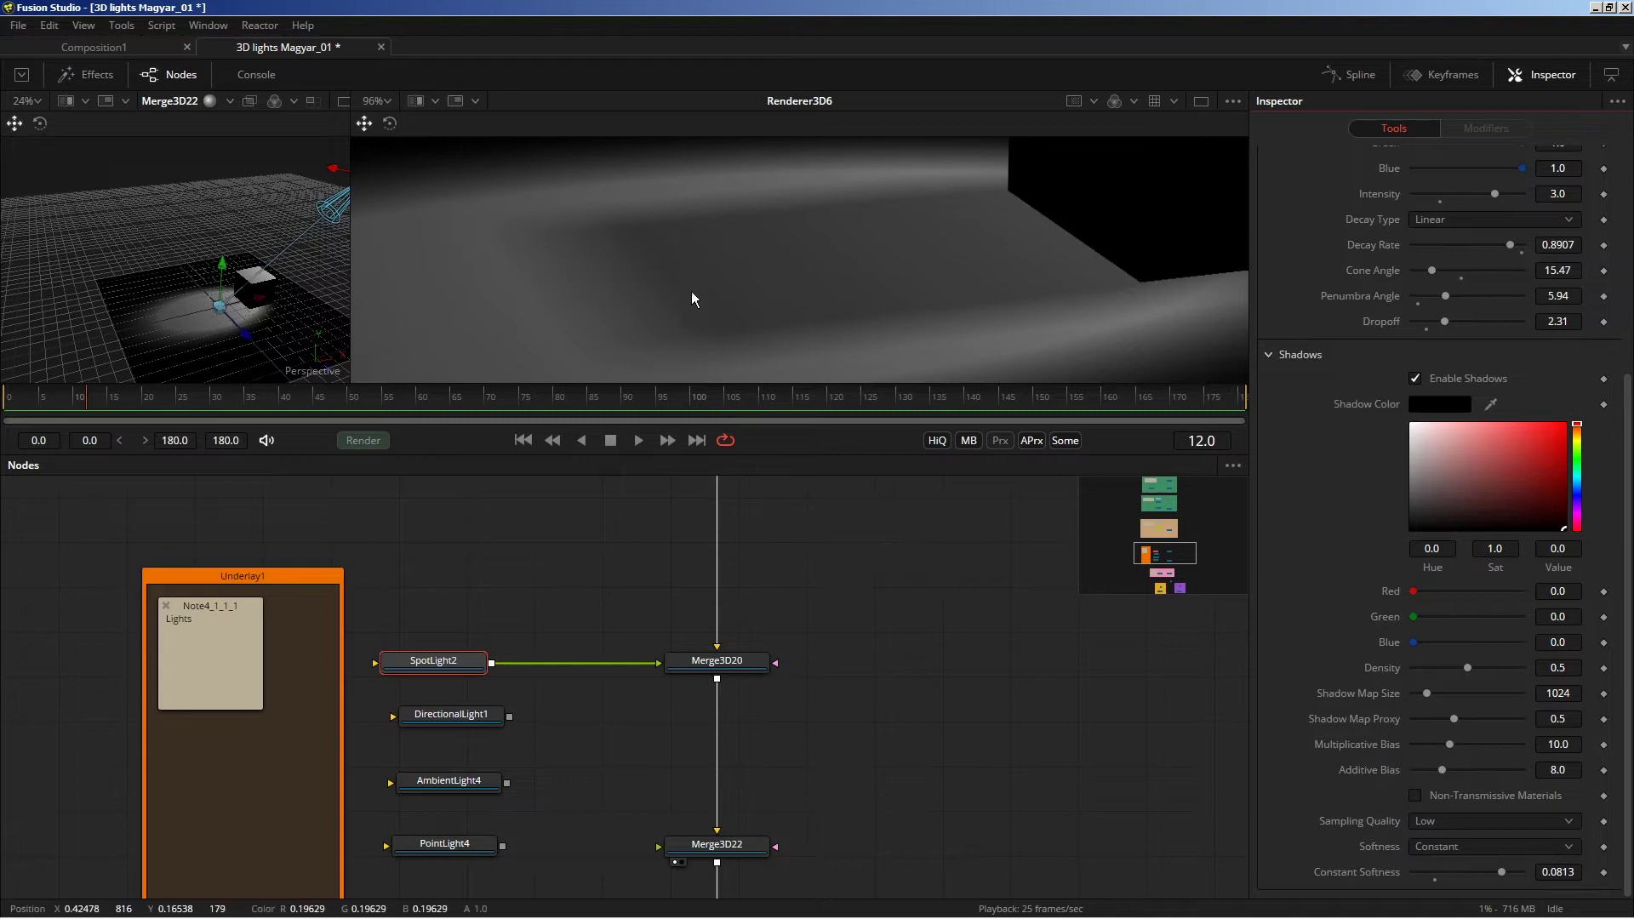
{"action": "left_click", "coordinate": [1440, 823]}
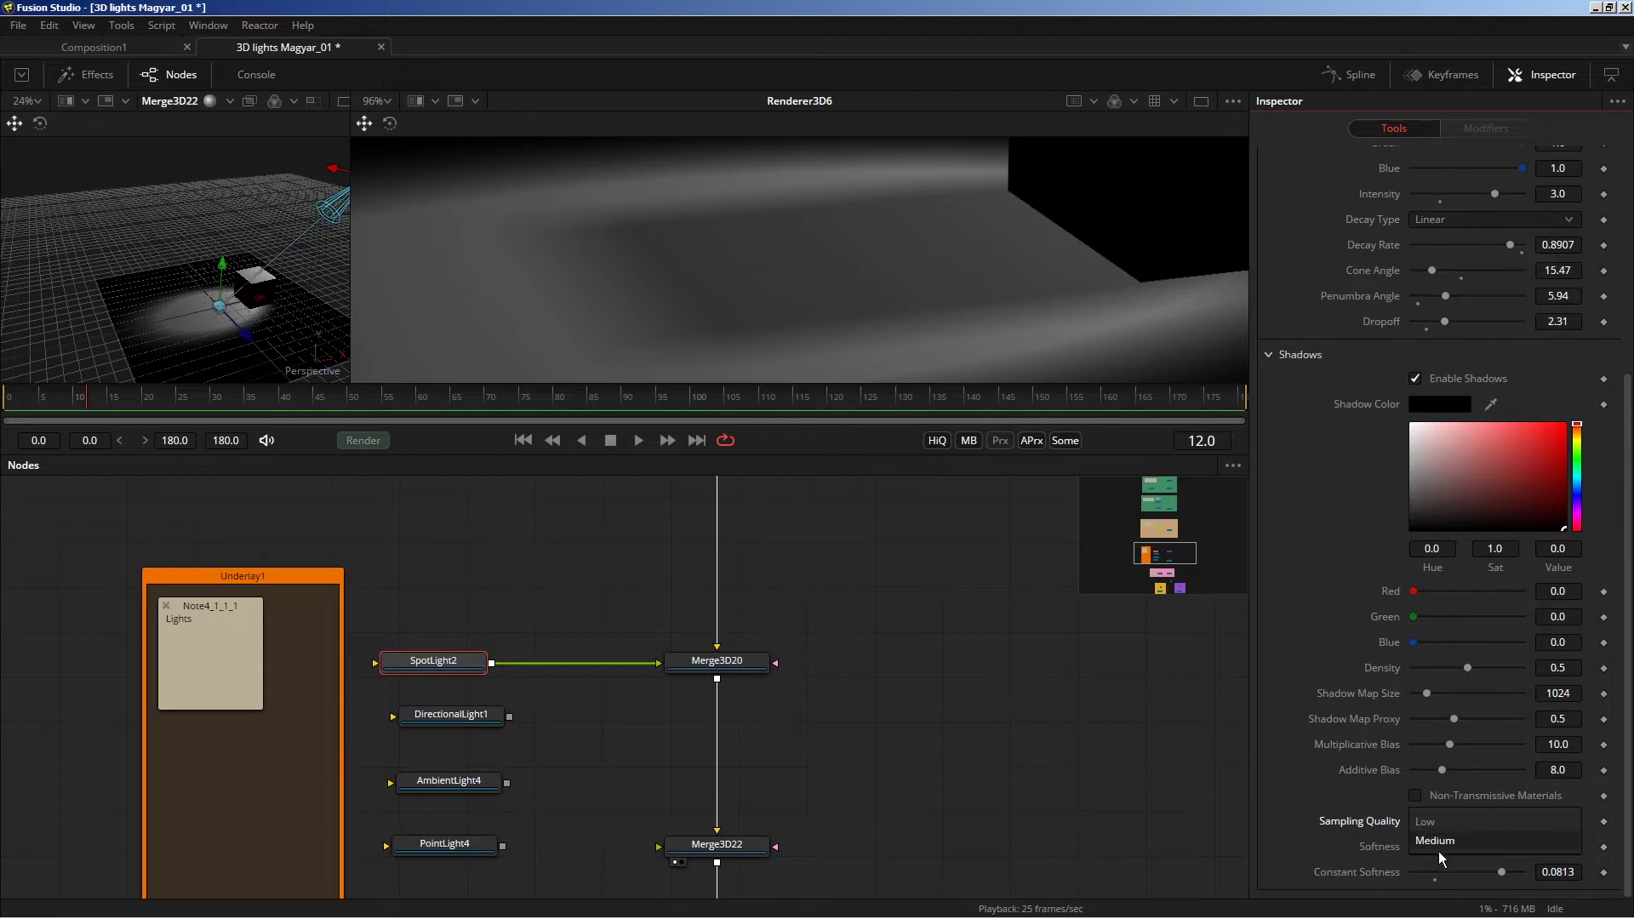
{"action": "left_click", "coordinate": [1444, 840]}
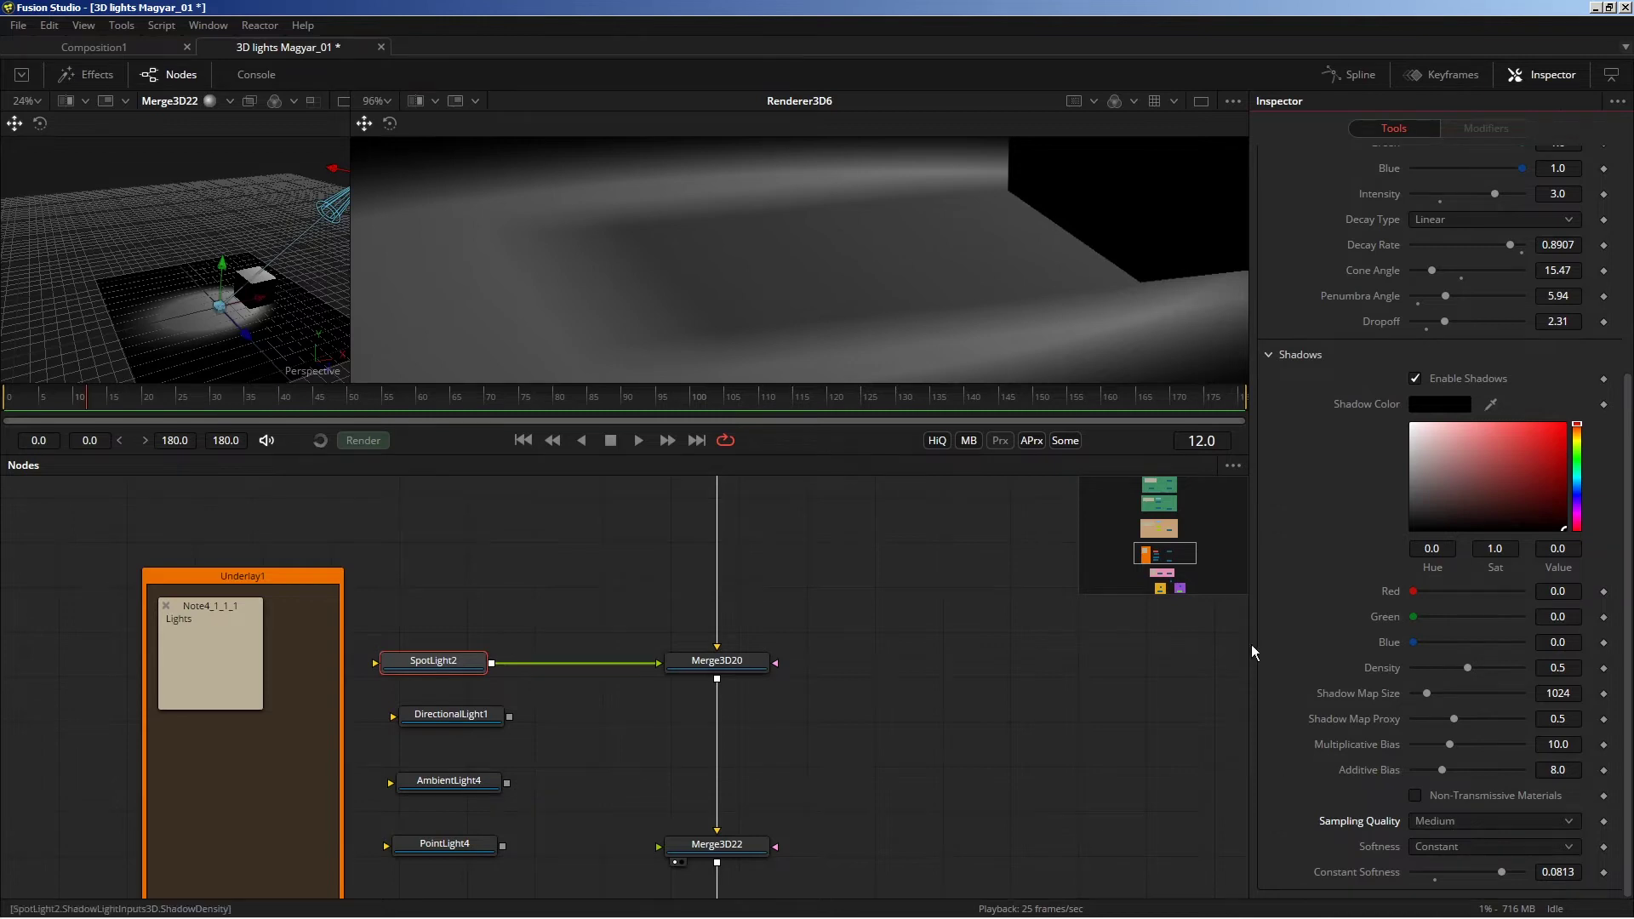
{"action": "scroll", "coordinate": [855, 325], "scroll_direction": "down", "scroll_amount": 2}
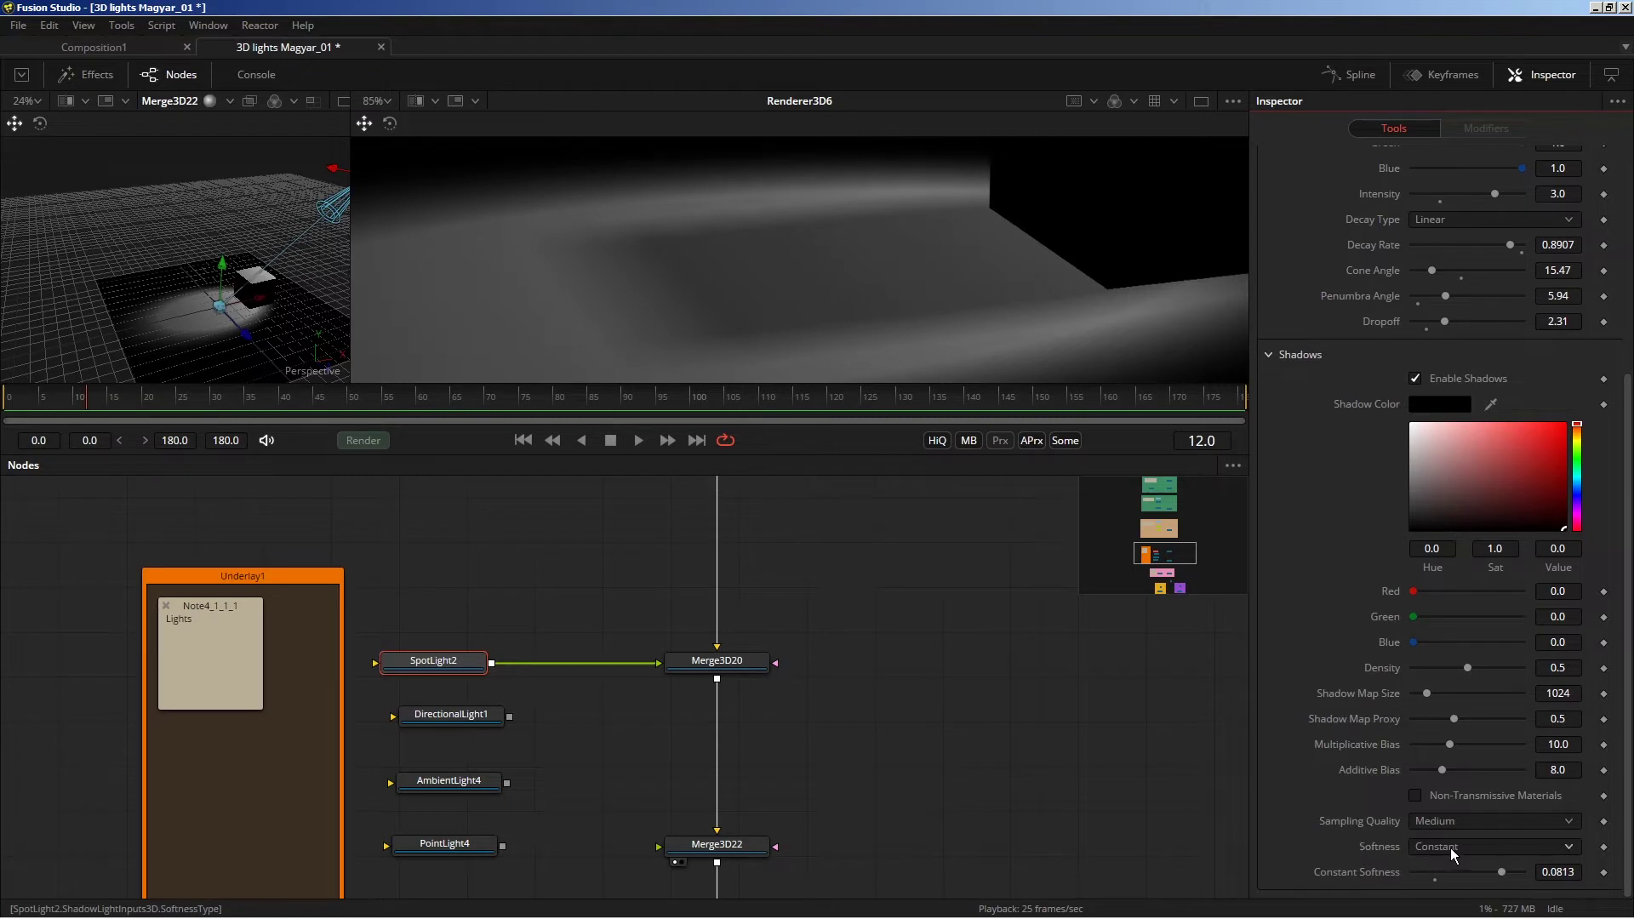
{"action": "mouse_move", "coordinate": [1502, 872]}
{"action": "left_mouse_down"}
{"action": "mouse_move", "coordinate": [1431, 866]}
{"action": "mouse_move", "coordinate": [1539, 868]}
{"action": "mouse_move", "coordinate": [1458, 865]}
{"action": "mouse_move", "coordinate": [1503, 866]}
{"action": "left_mouse_up"}
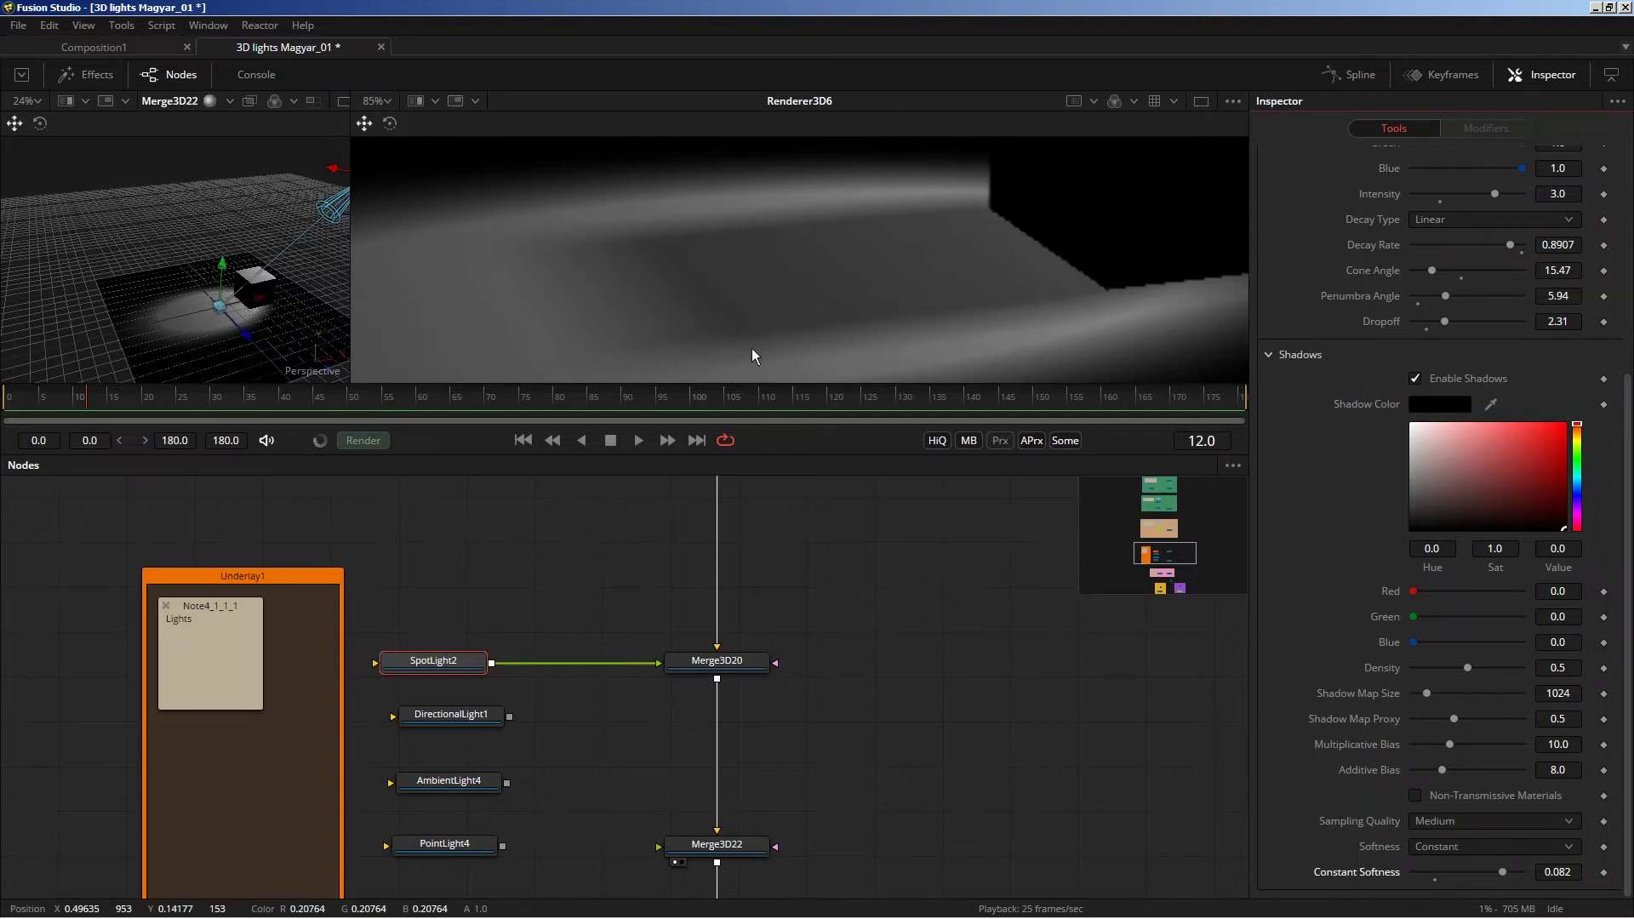
Make SpotLight2's shadow softness Variable with spread 5.0 and filter size 0.02.
{"action": "left_click", "coordinate": [1419, 845]}
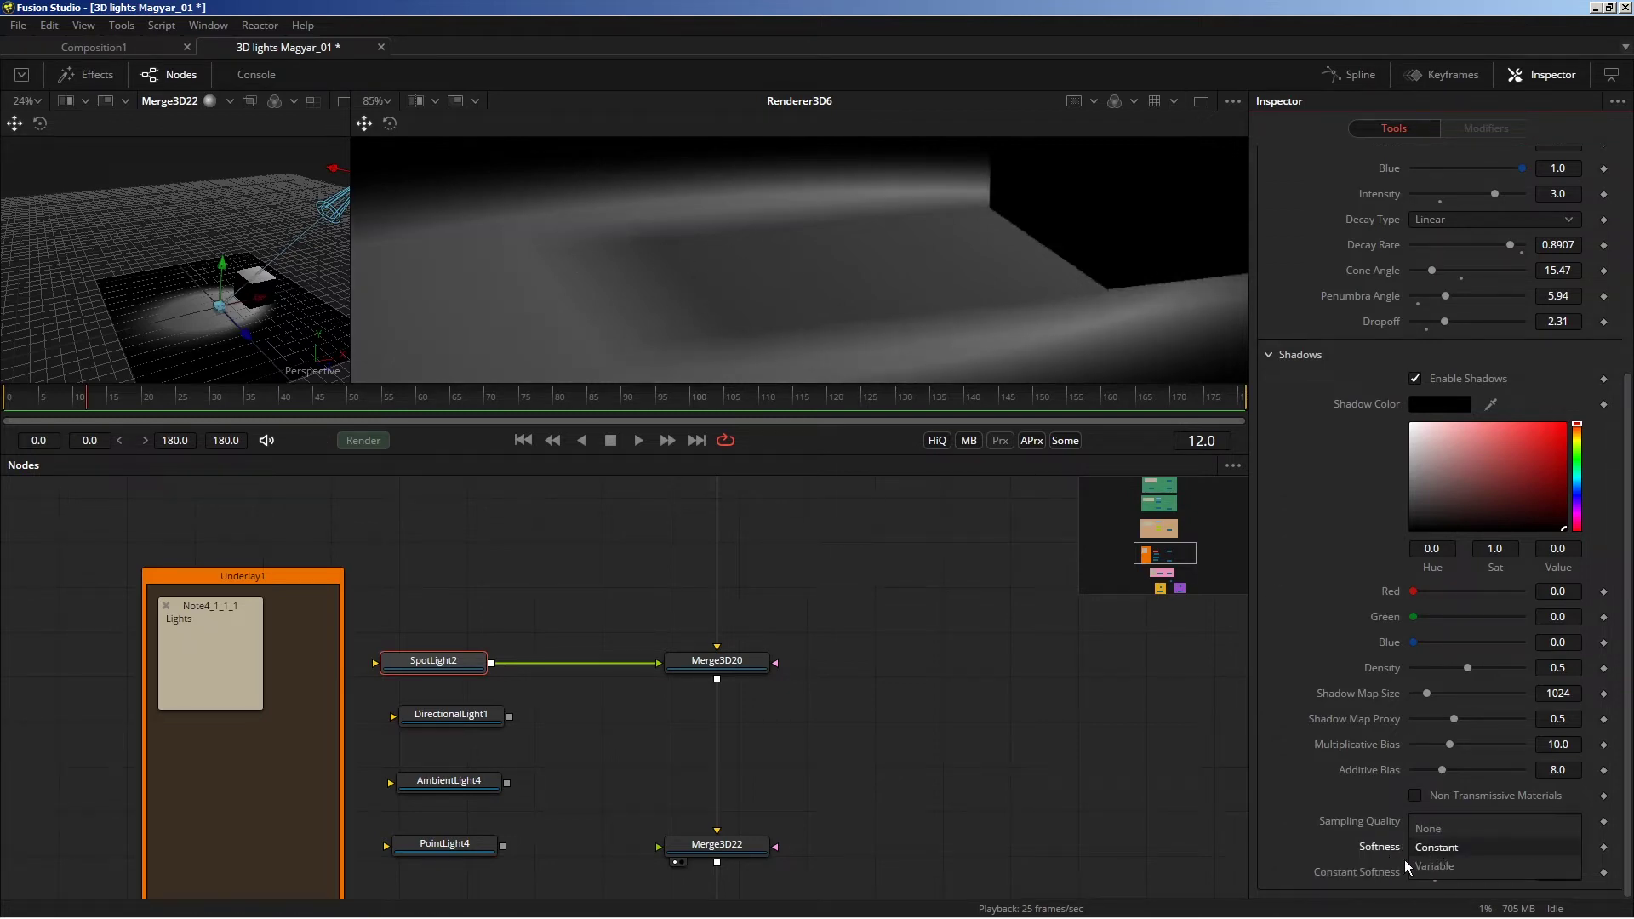
{"action": "left_click", "coordinate": [1427, 869]}
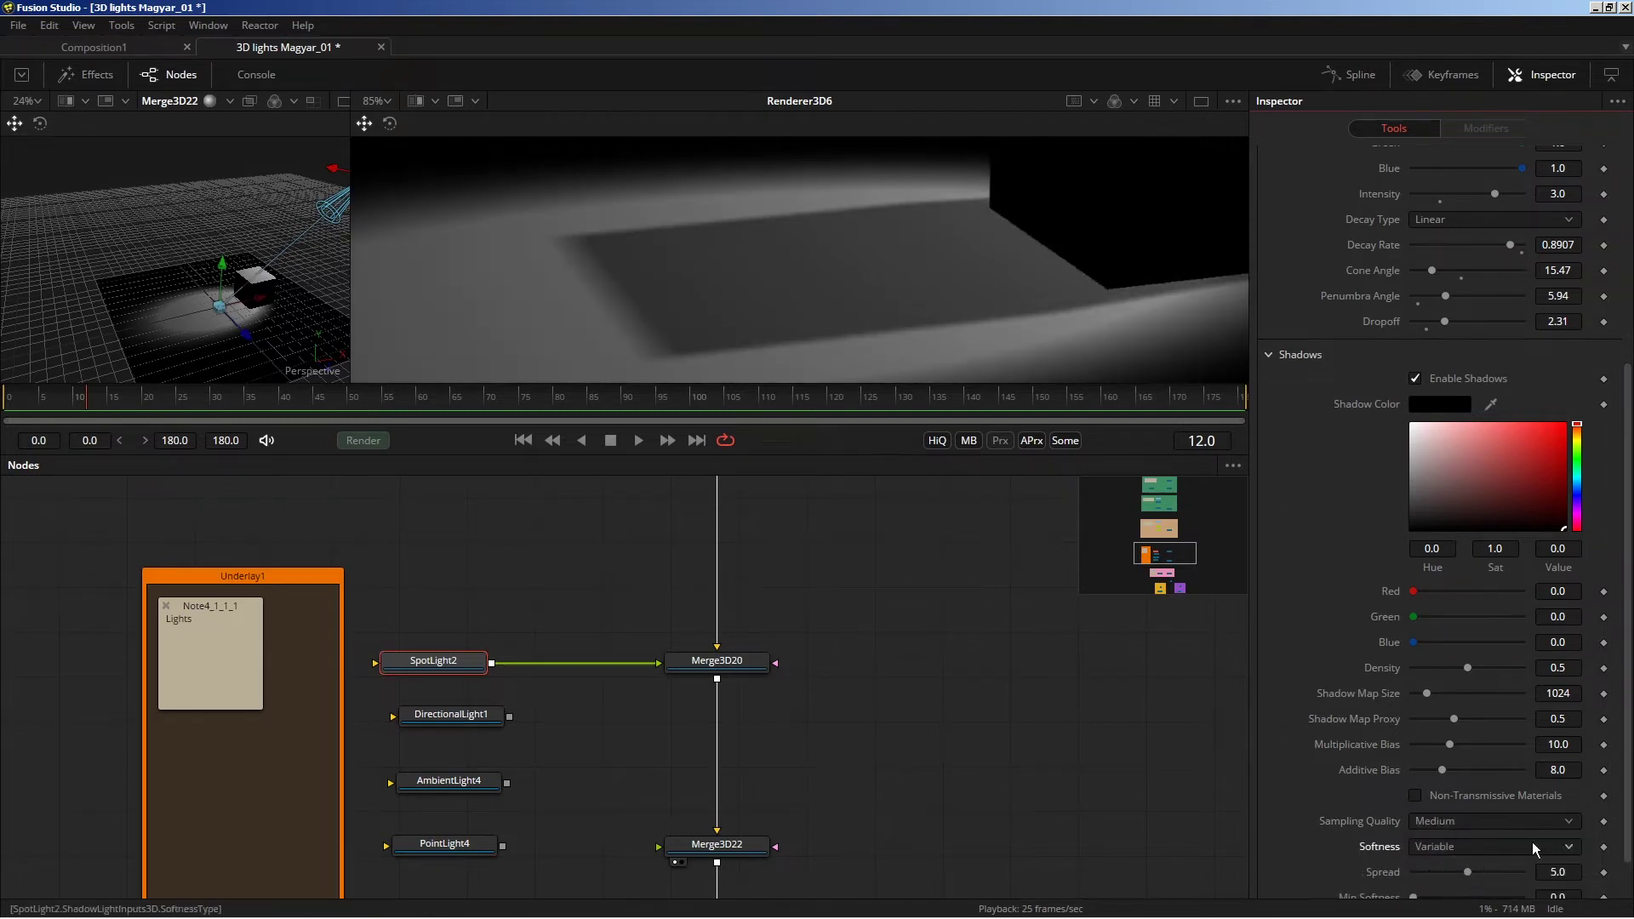
{"action": "scroll", "coordinate": [1627, 646], "scroll_direction": "down", "scroll_amount": 2}
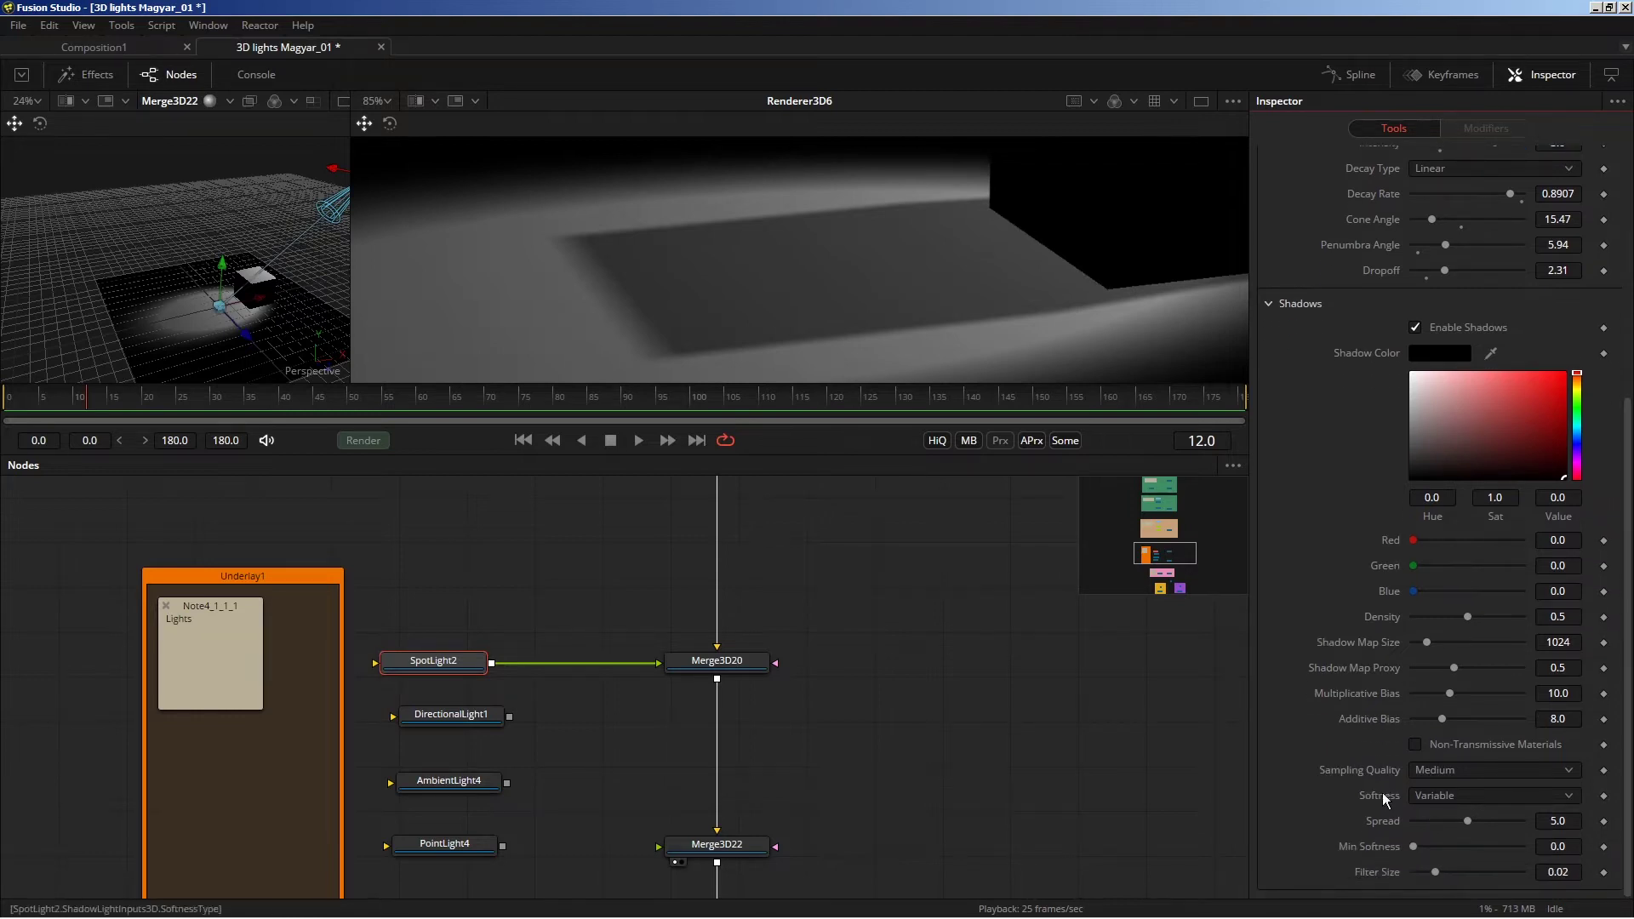
{"action": "mouse_move", "coordinate": [1468, 820]}
{"action": "left_mouse_down"}
{"action": "mouse_move", "coordinate": [1517, 822]}
{"action": "mouse_move", "coordinate": [1473, 821]}
{"action": "mouse_move", "coordinate": [1490, 846]}
{"action": "mouse_move", "coordinate": [1414, 846]}
{"action": "mouse_move", "coordinate": [1509, 871]}
{"action": "left_mouse_up"}
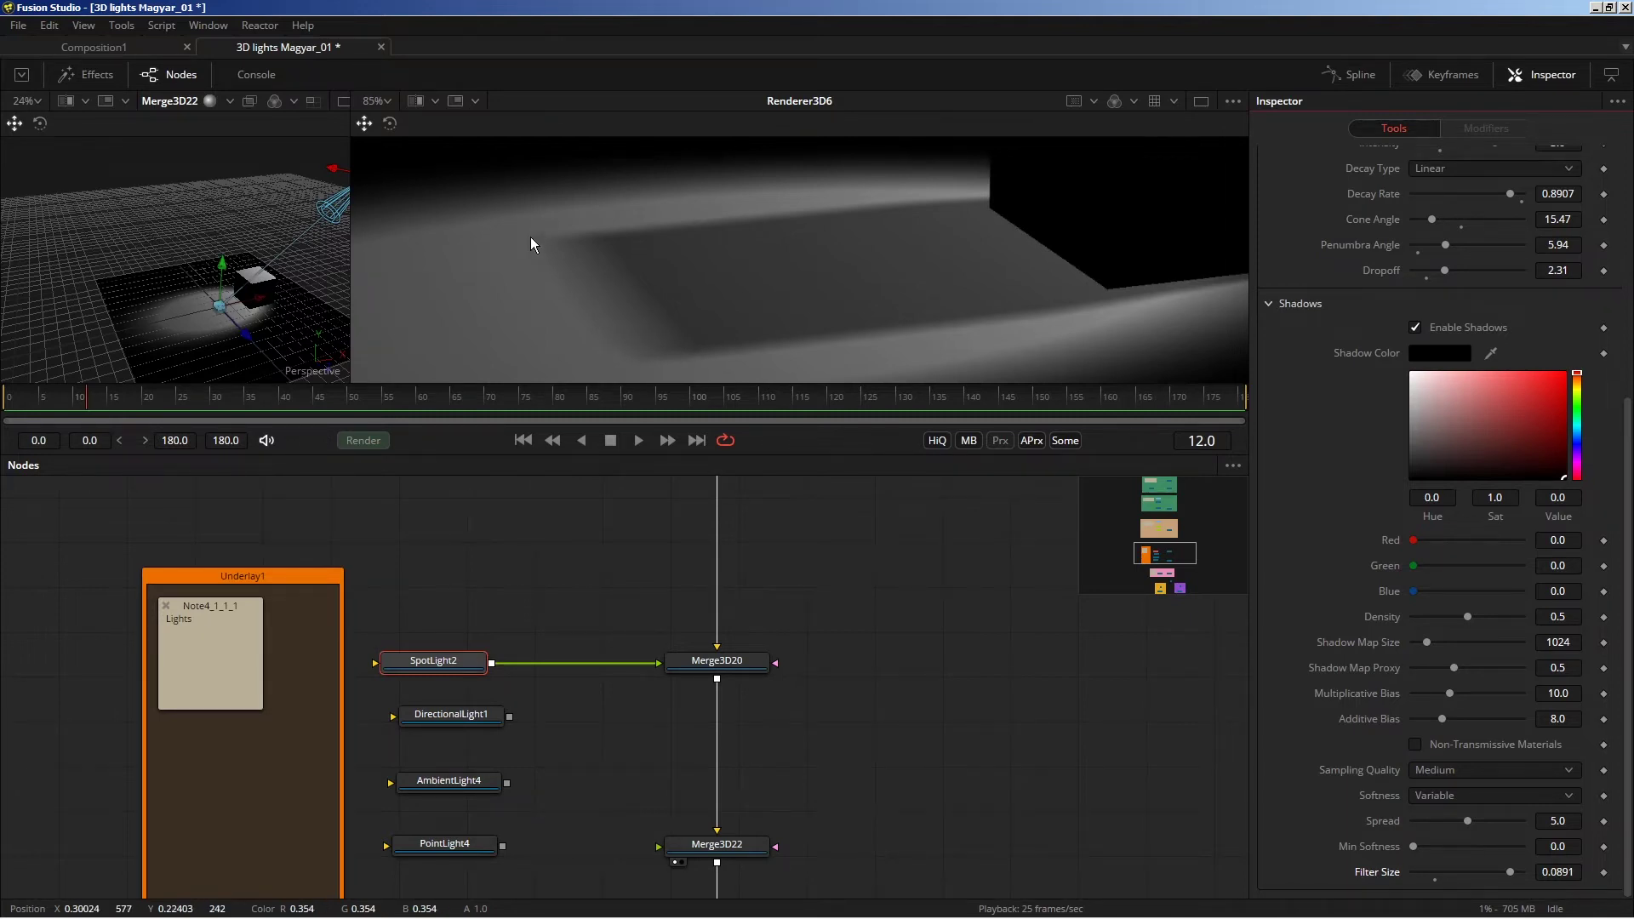
{"action": "left_click", "coordinate": [1435, 872]}
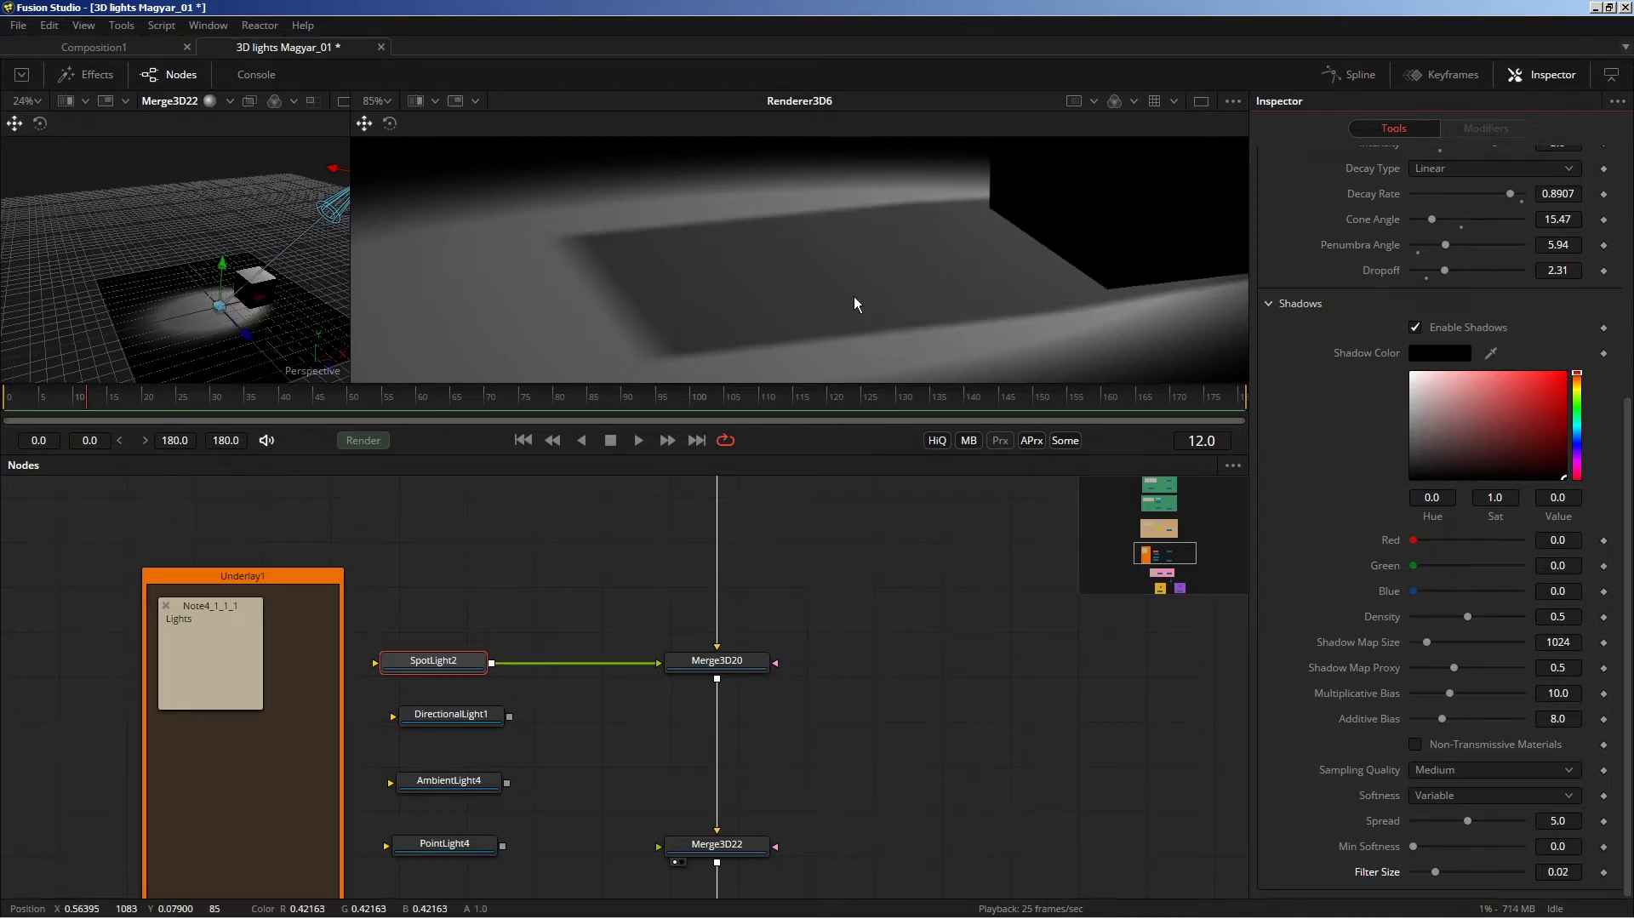
Zoom out the viewer and pan the node graph toward the renderer nodes.
{"action": "scroll", "coordinate": [810, 267], "scroll_direction": "down", "scroll_amount": 2}
{"action": "scroll", "coordinate": [753, 276], "scroll_direction": "down", "scroll_amount": 2}
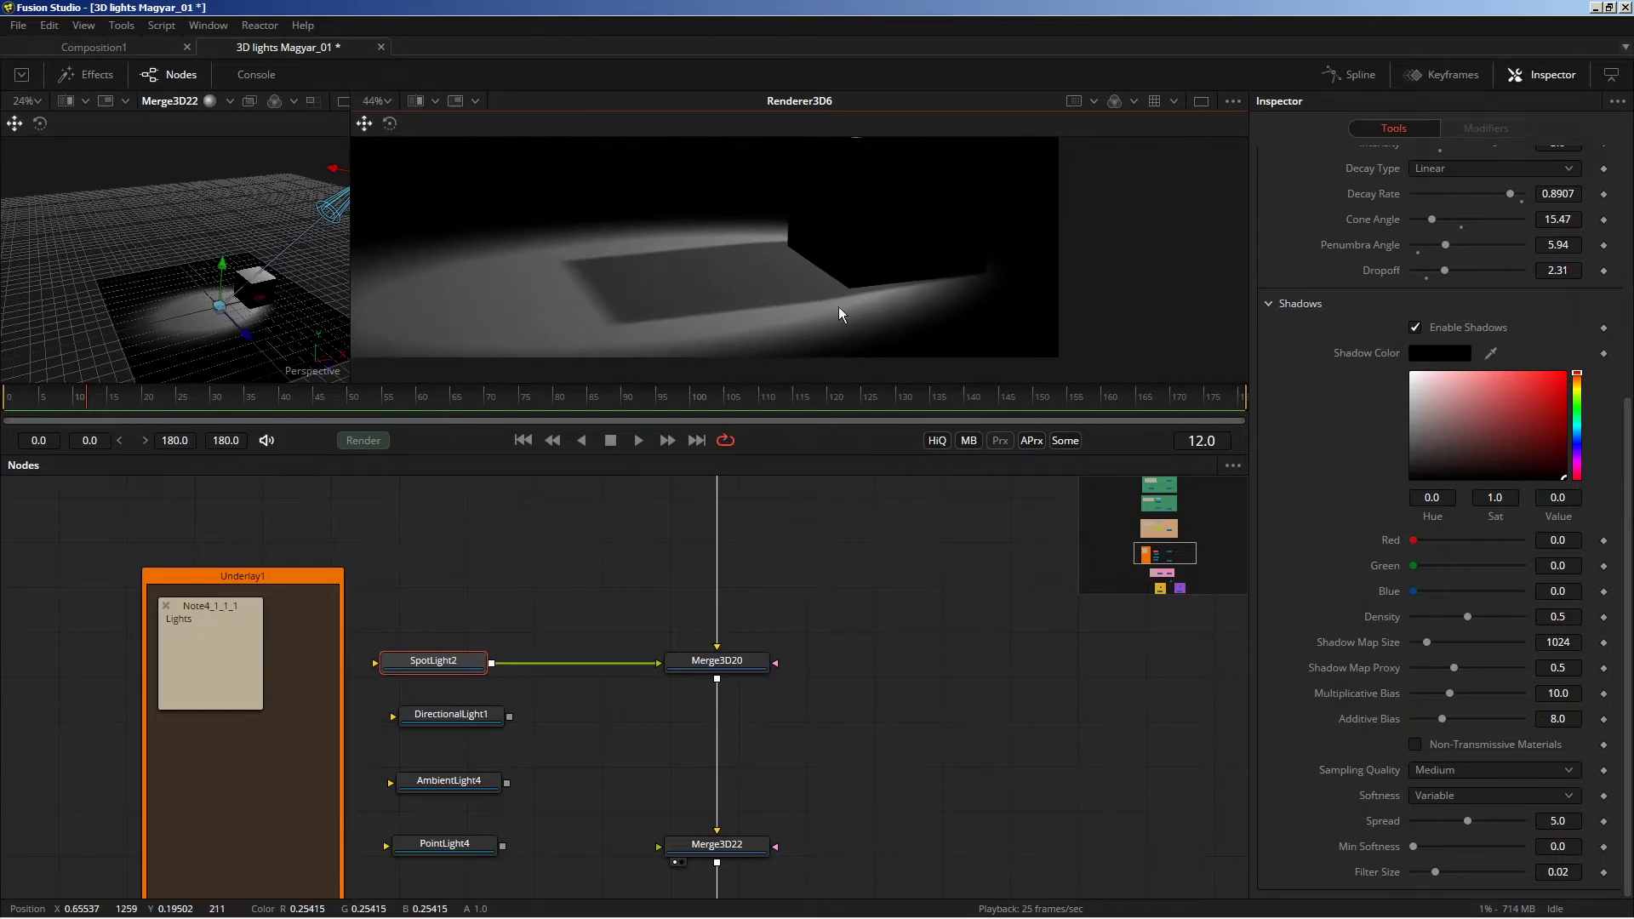
{"action": "scroll", "coordinate": [650, 289], "scroll_direction": "down", "scroll_amount": 1}
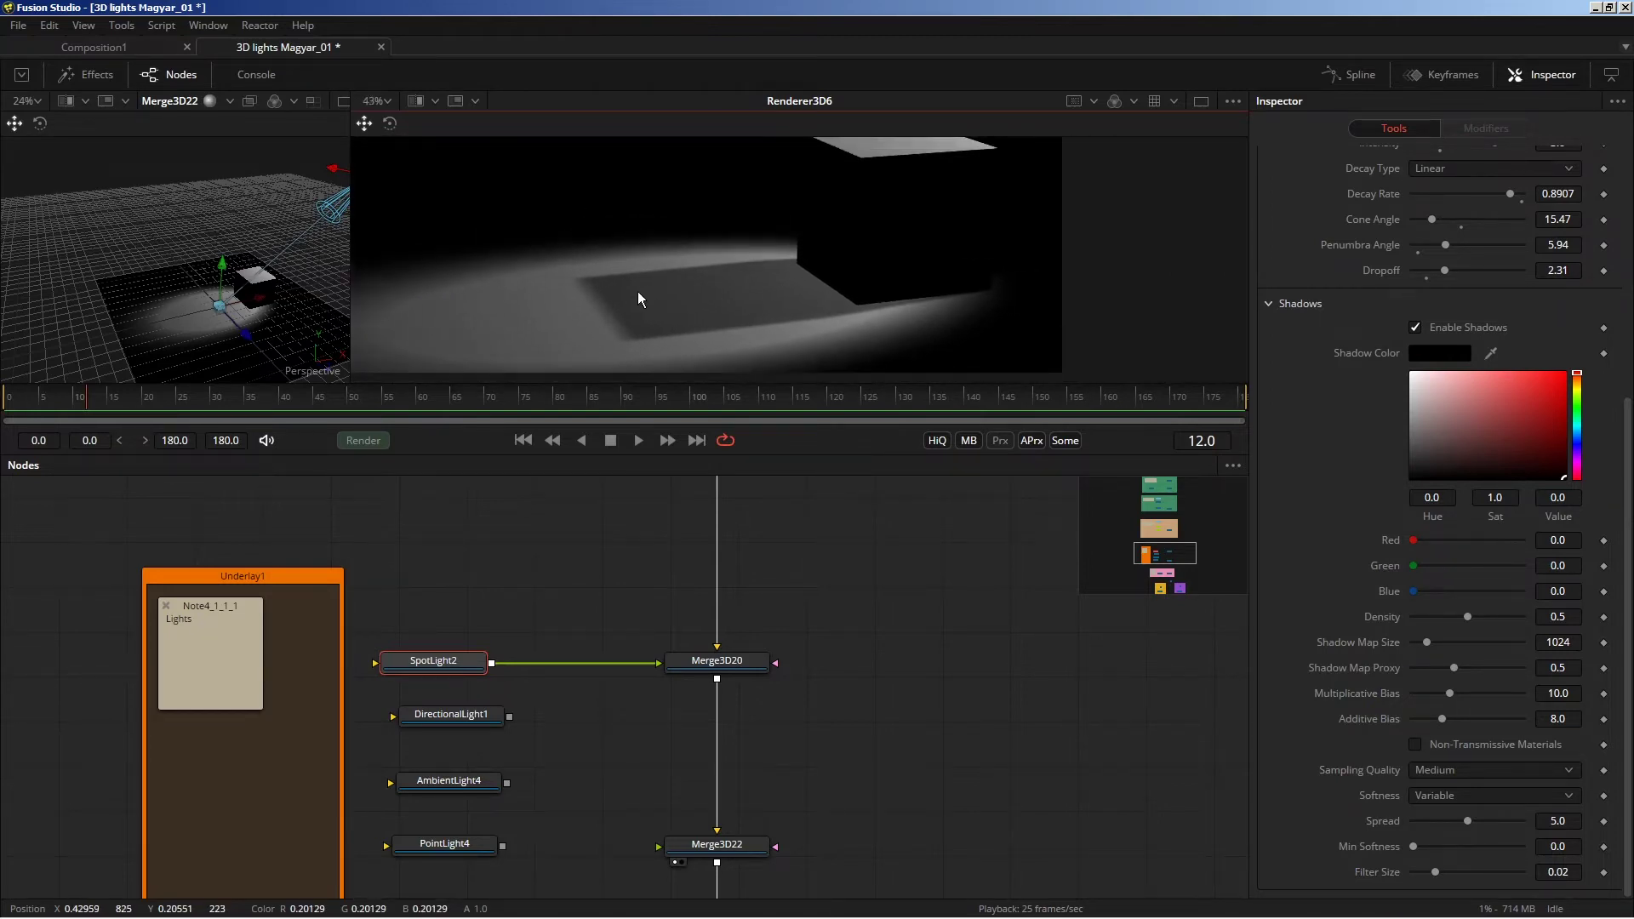
{"action": "scroll", "coordinate": [730, 312], "scroll_direction": "down", "scroll_amount": 3}
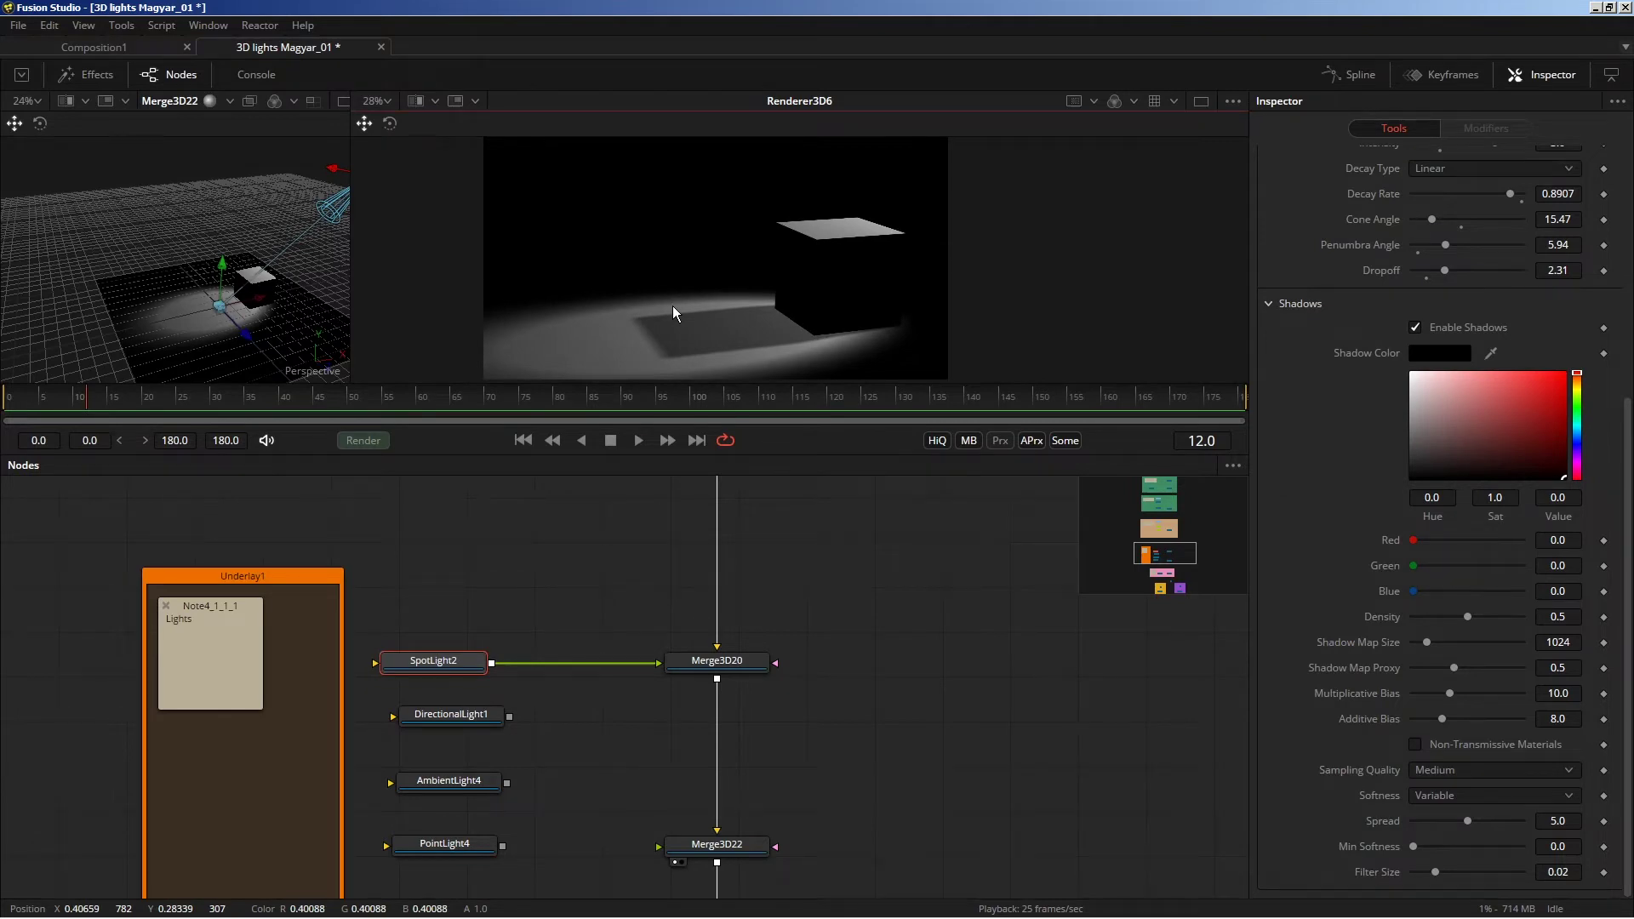
{"action": "left_click_drag", "start_coordinate": [666, 734], "coordinate": [631, 488]}
Add a Paint node to the graph through the tool search.
{"action": "scroll", "coordinate": [631, 527], "scroll_direction": "down", "scroll_amount": 3}
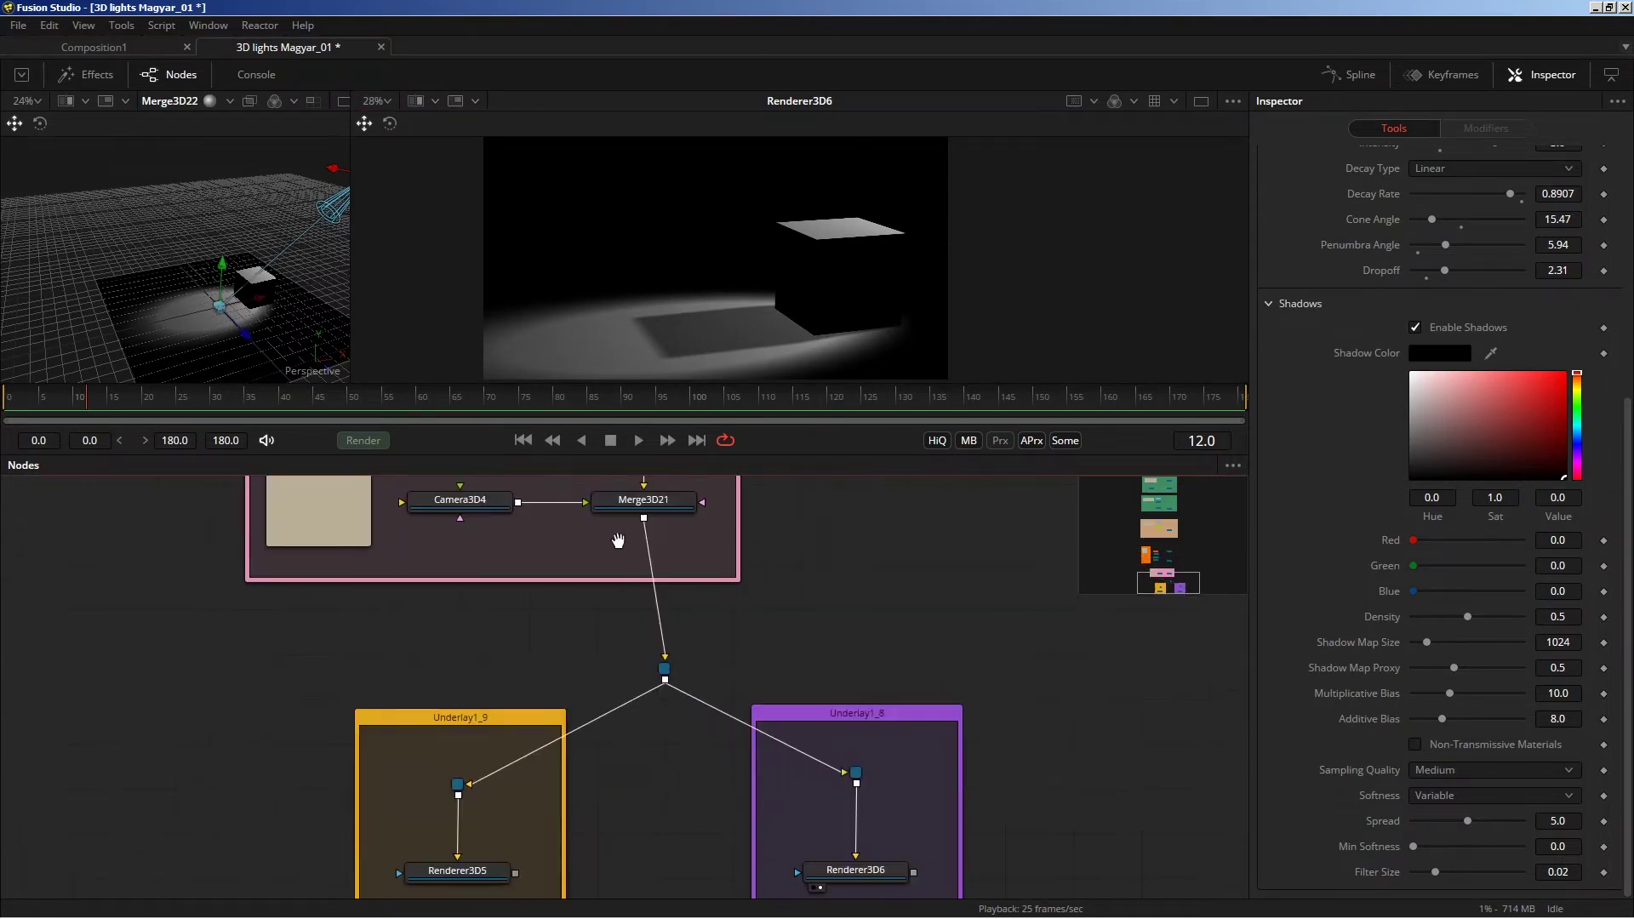
{"action": "scroll", "coordinate": [605, 595], "scroll_direction": "down", "scroll_amount": 4}
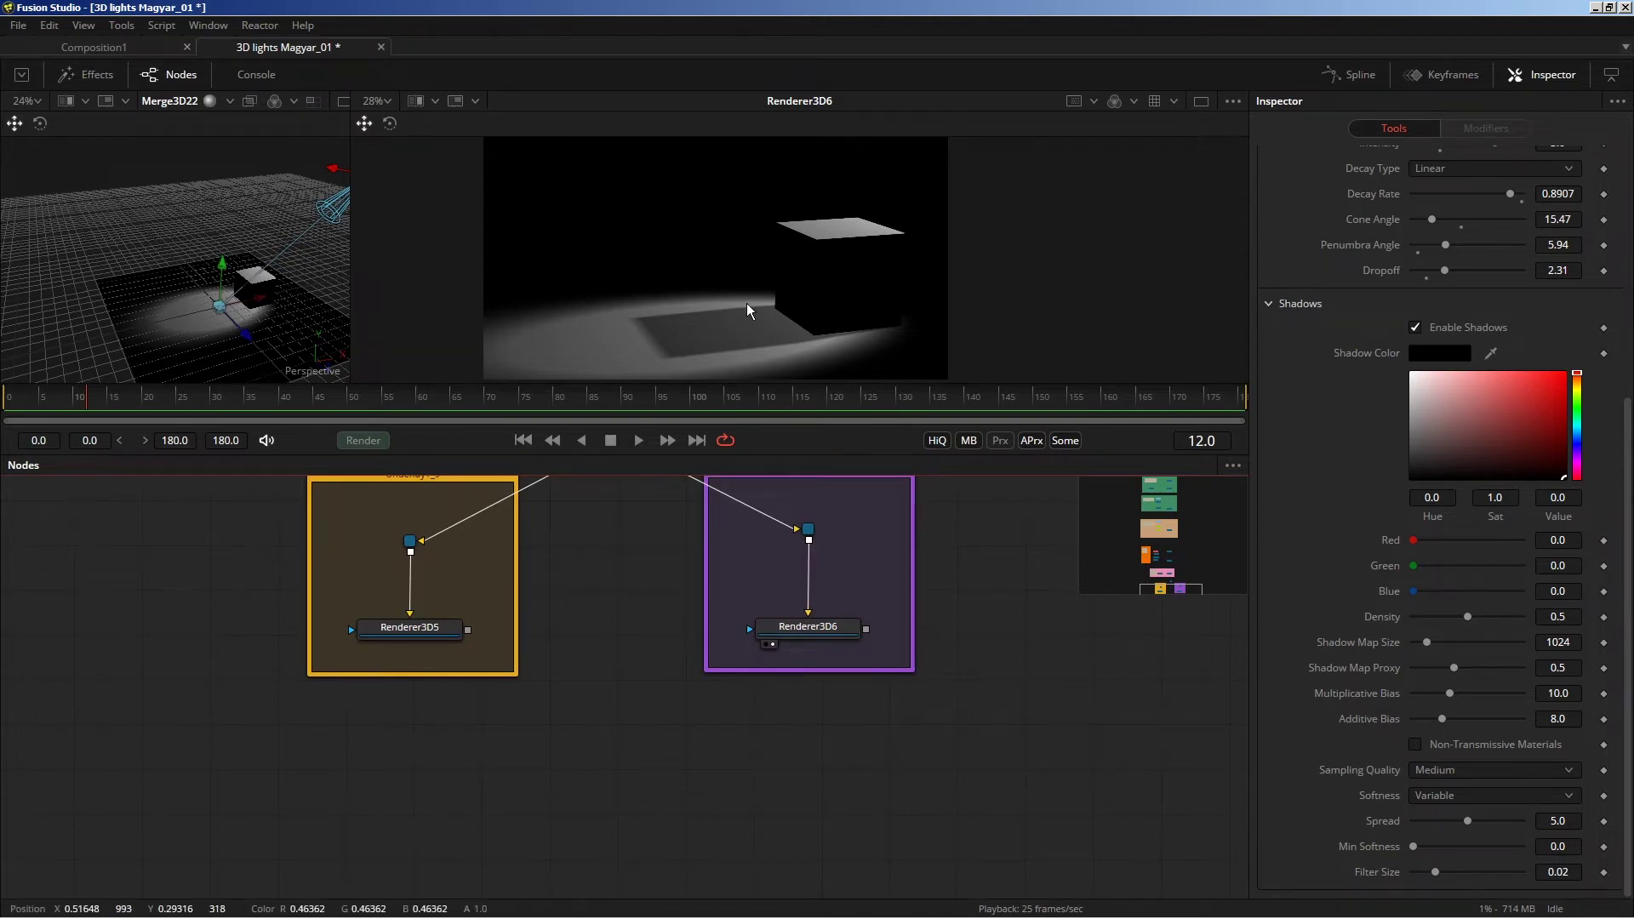
{"action": "key", "text": "shift+space"}
{"action": "type", "text": "paint"}
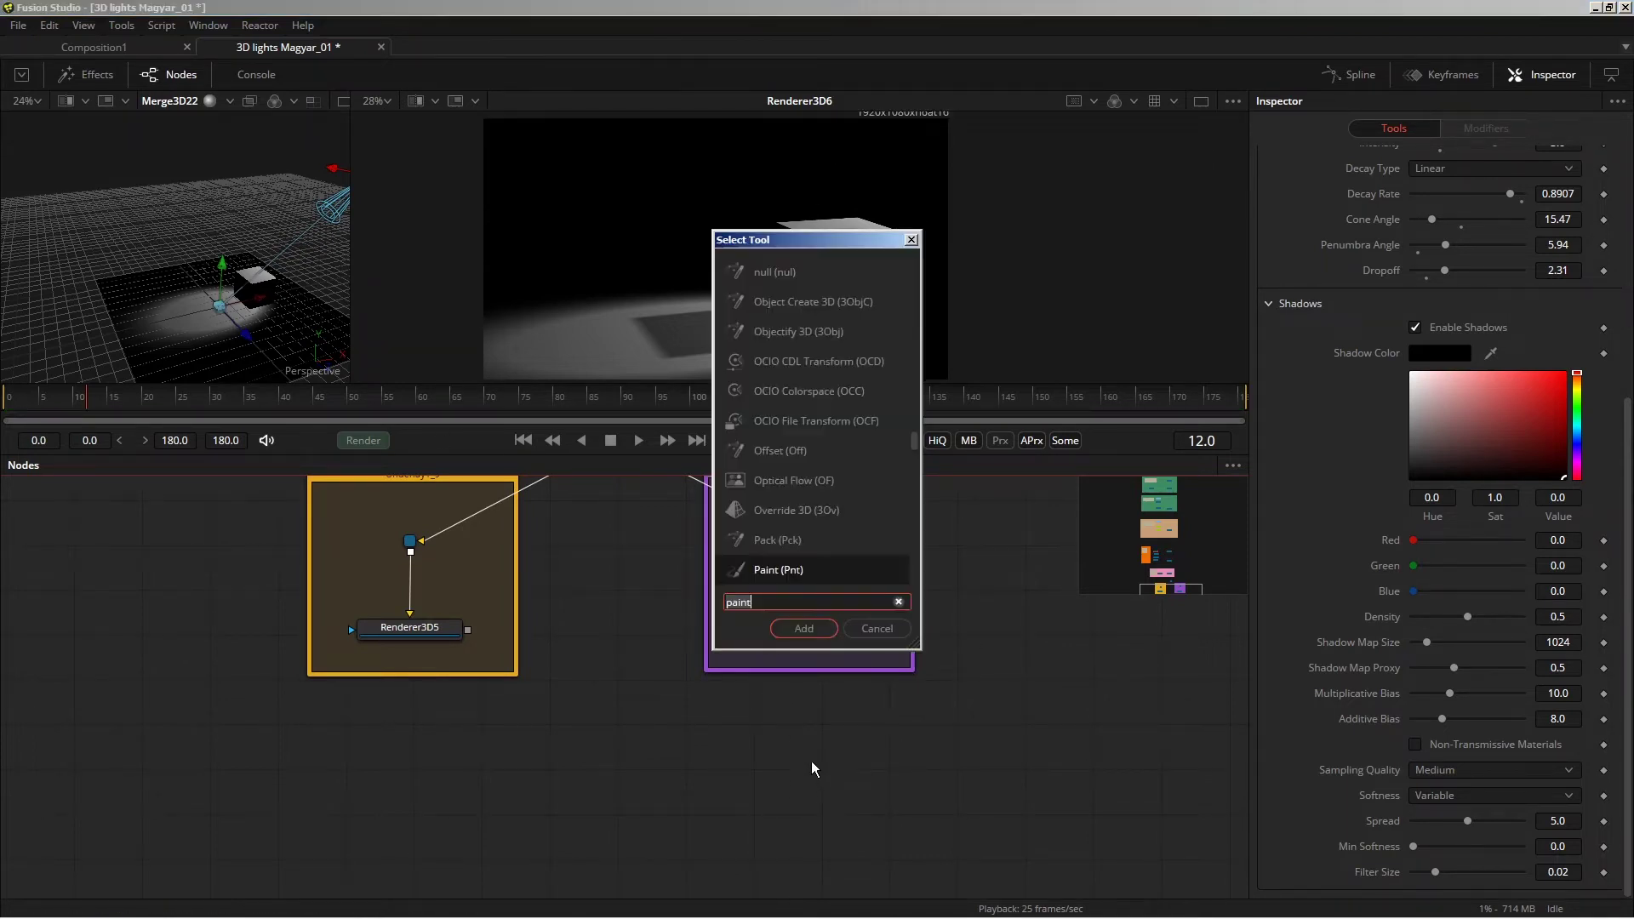
{"action": "type", "text": "pa"}
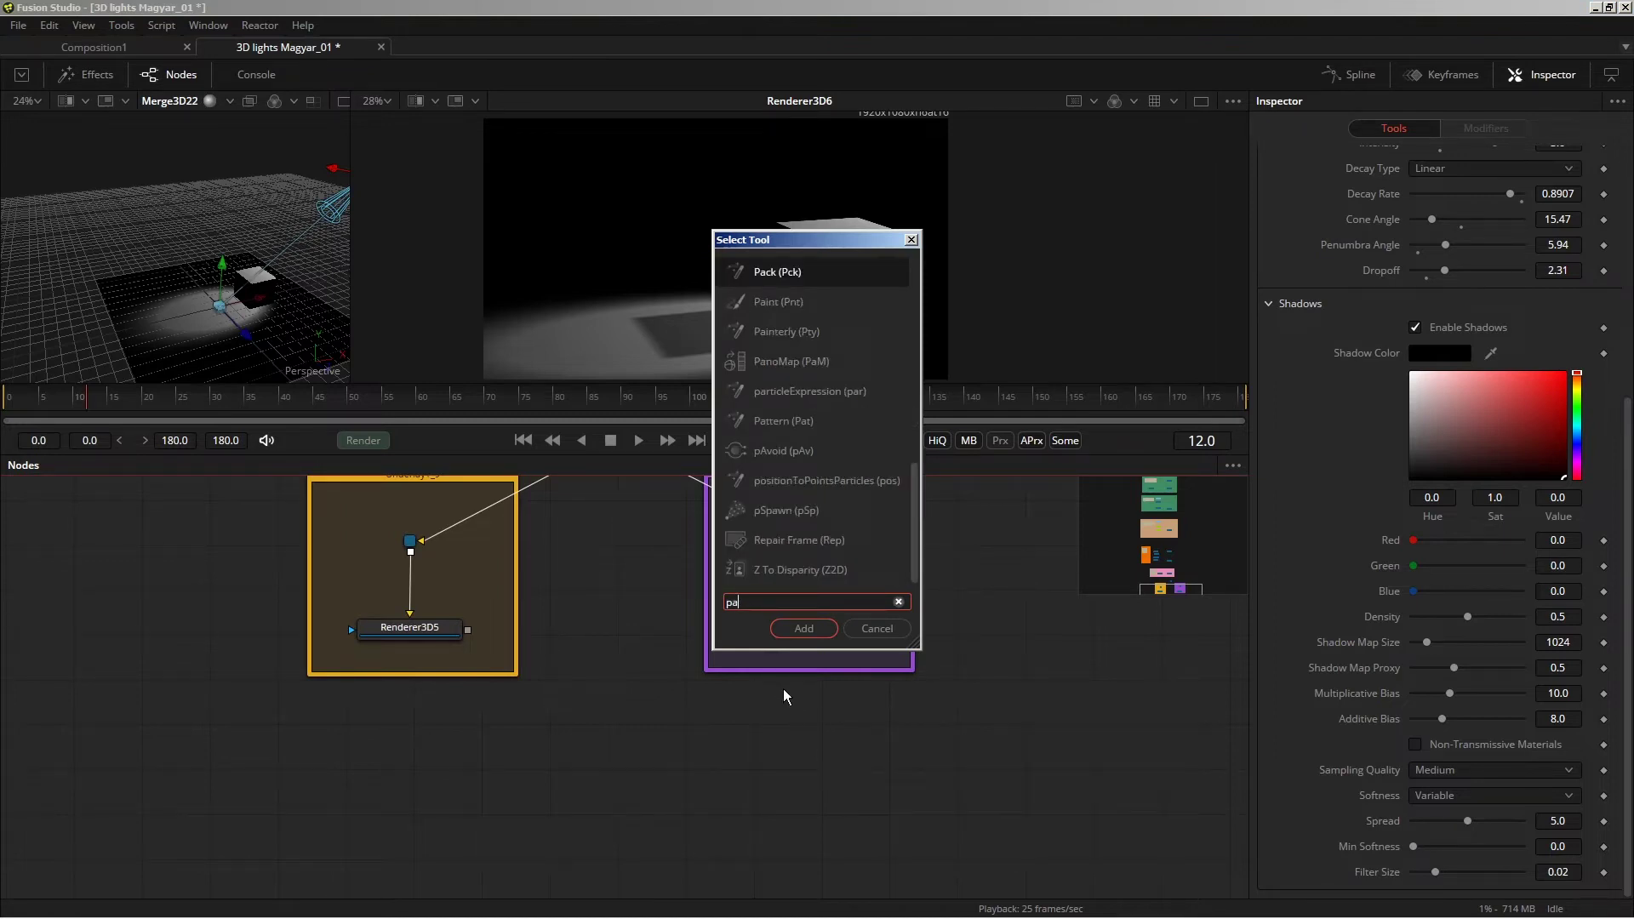
{"action": "type", "text": "in"}
{"action": "key", "text": "Return"}
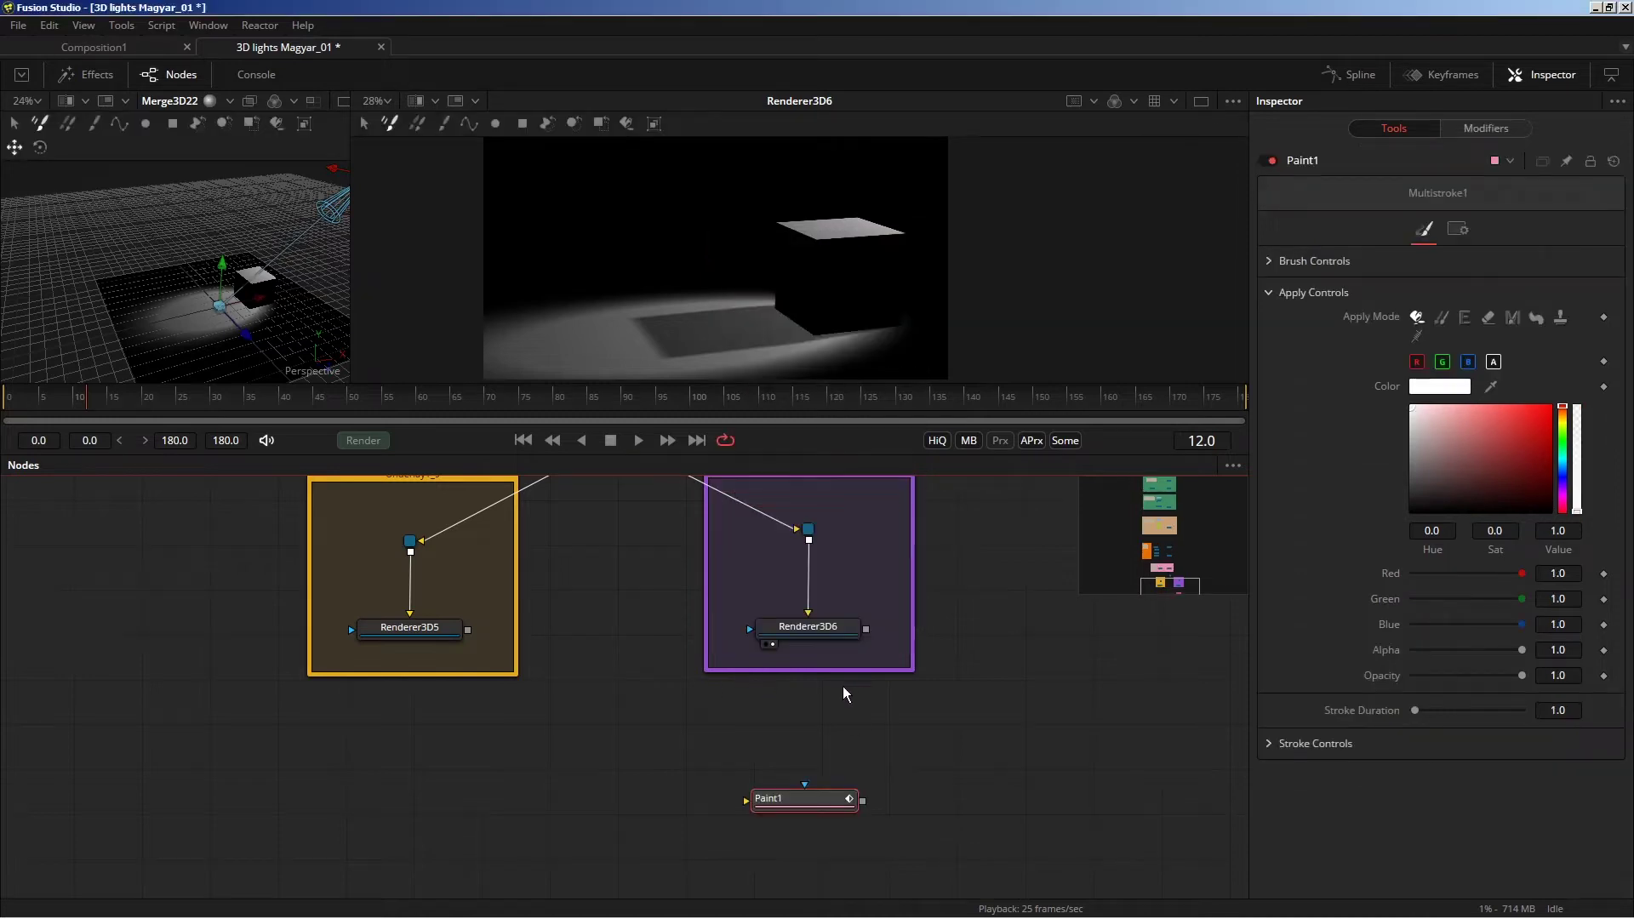
Feed Renderer3D6 into Paint1, view Paint1's output, and set the paint hue to cyan.
{"action": "left_click_drag", "start_coordinate": [866, 630], "coordinate": [779, 779]}
{"action": "left_click", "coordinate": [772, 784]}
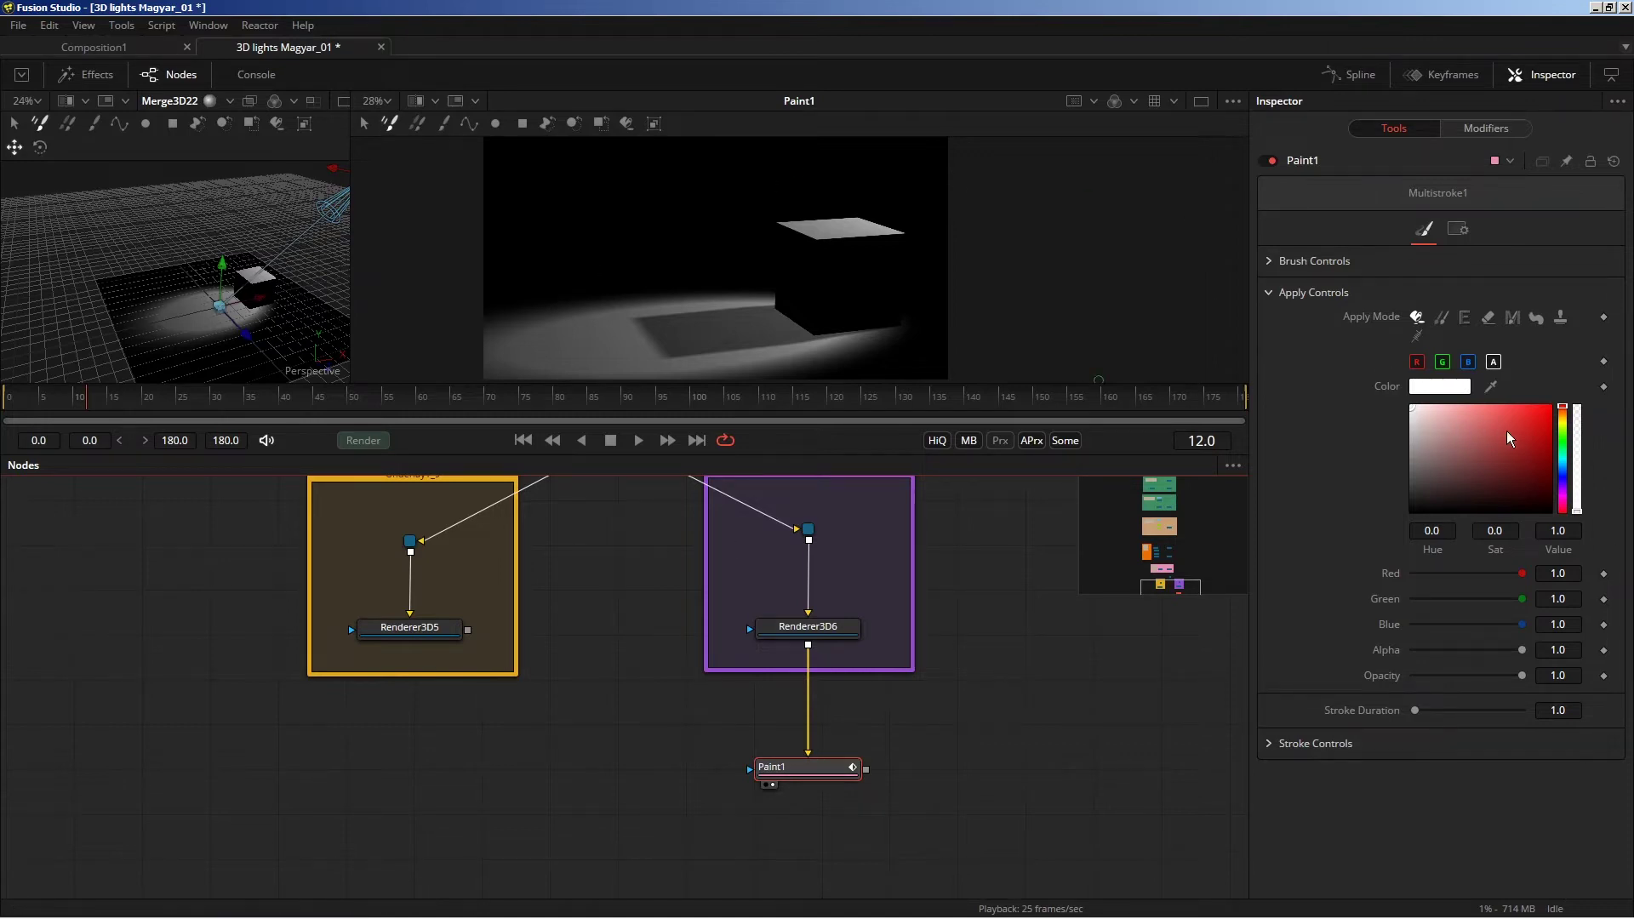
{"action": "left_click", "coordinate": [1563, 461]}
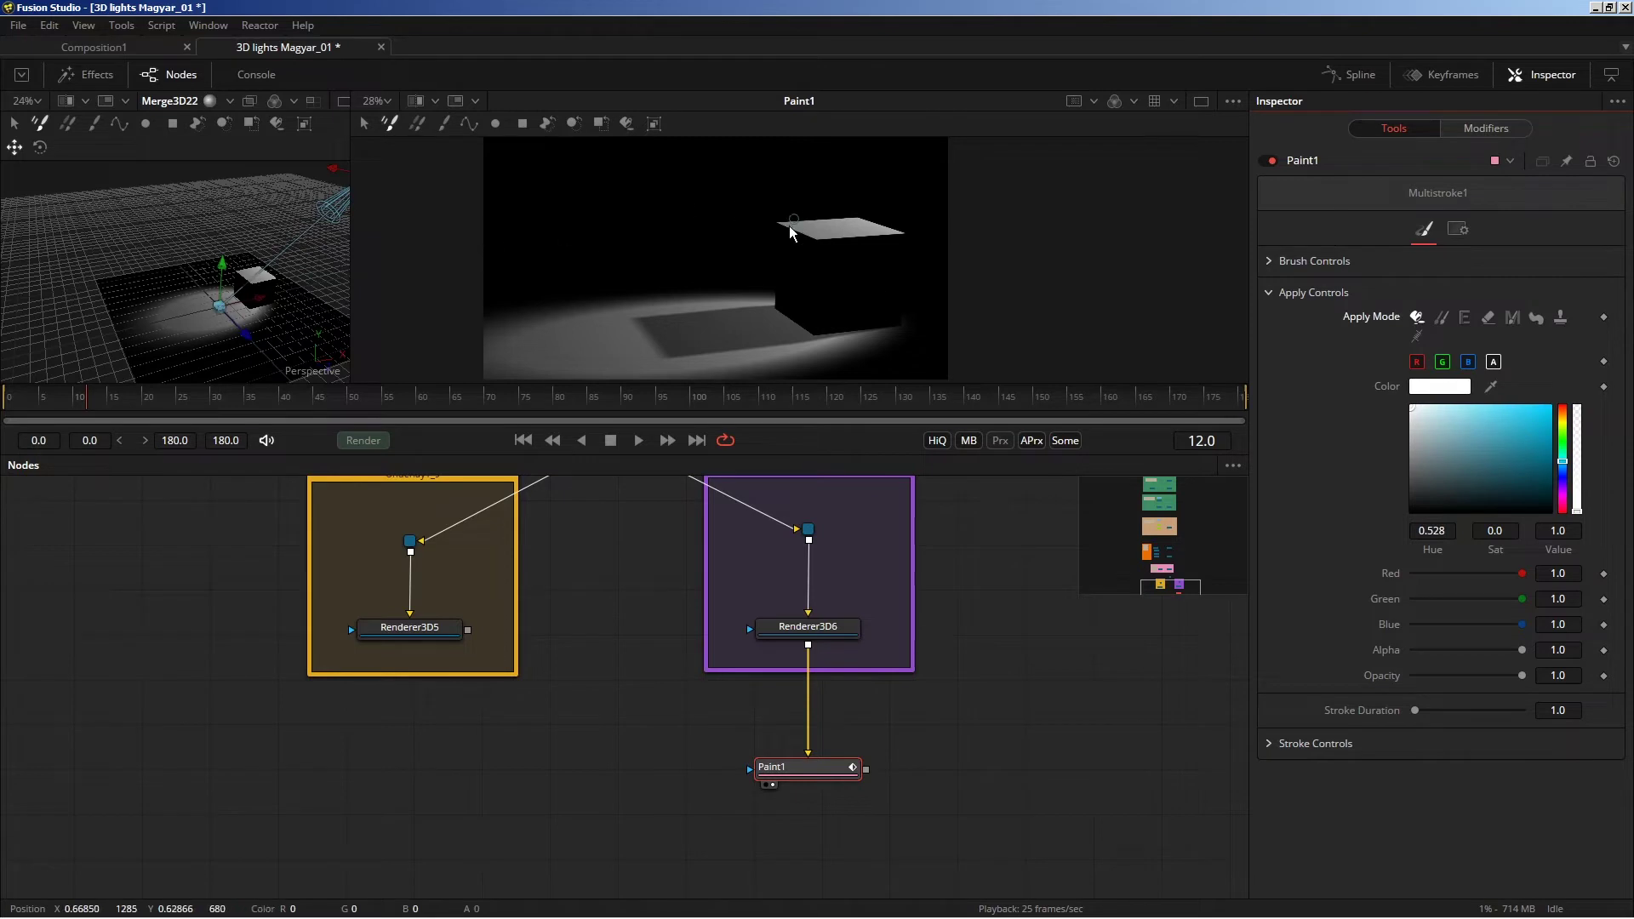
{"action": "scroll", "coordinate": [741, 296], "scroll_direction": "down", "scroll_amount": 2}
{"action": "scroll", "coordinate": [907, 238], "scroll_direction": "down", "scroll_amount": 1}
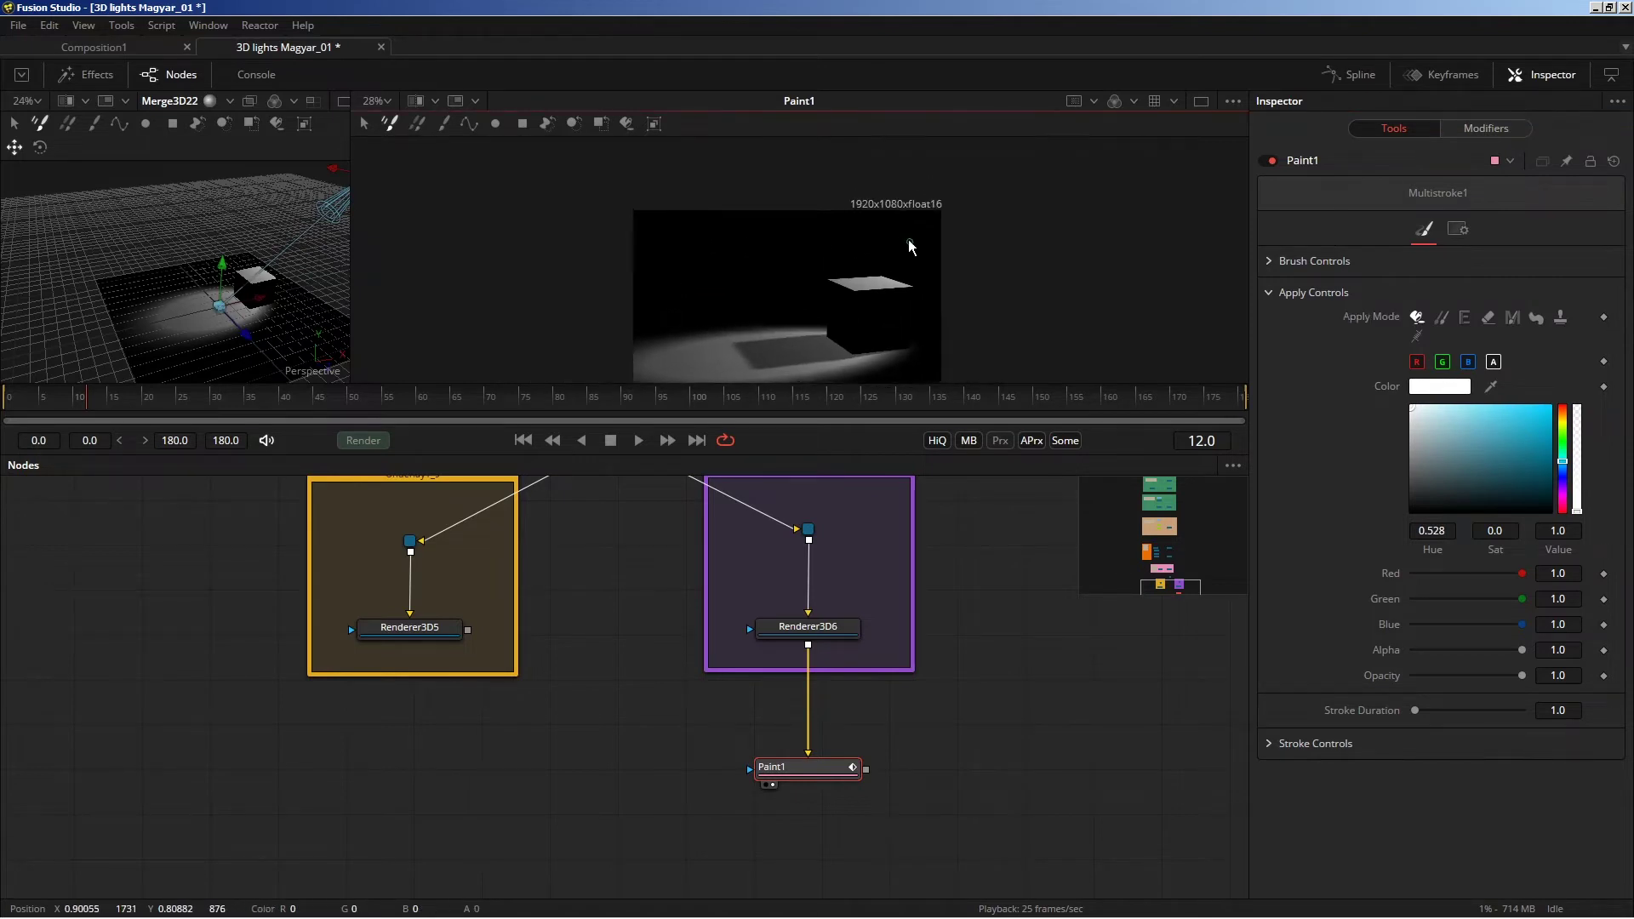
Paint a large white arrow over the cube and floor, then teal arrows across the shadow.
{"action": "left_click_drag", "start_coordinate": [887, 210], "coordinate": [858, 273]}
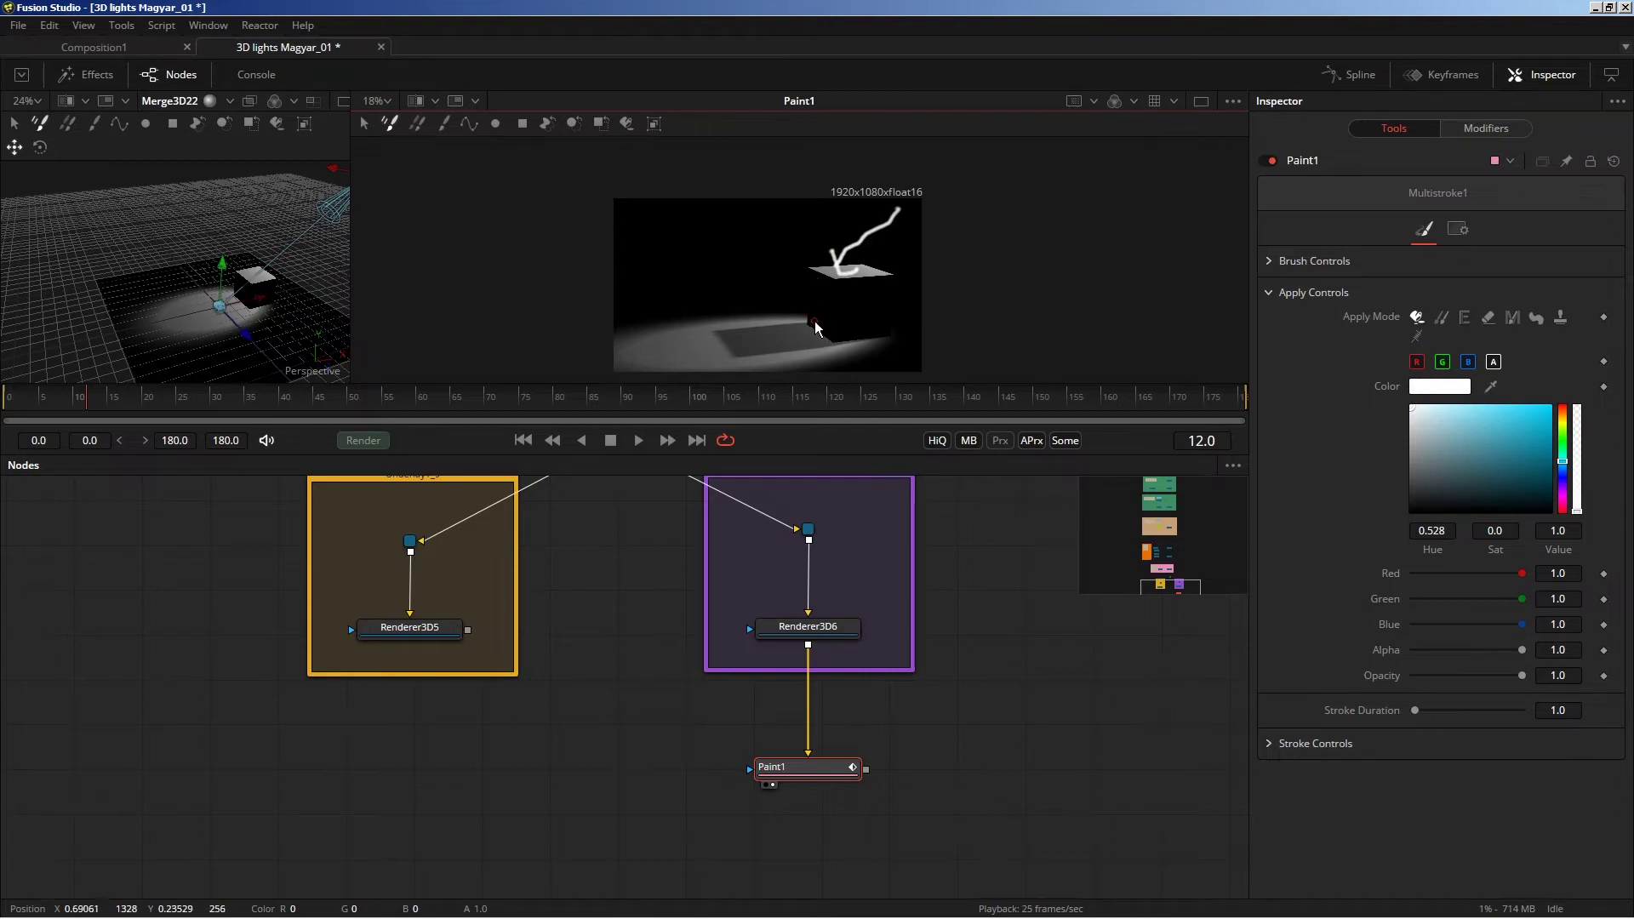
{"action": "left_click_drag", "start_coordinate": [897, 210], "coordinate": [733, 351]}
{"action": "left_click_drag", "start_coordinate": [1548, 442], "coordinate": [1548, 446]}
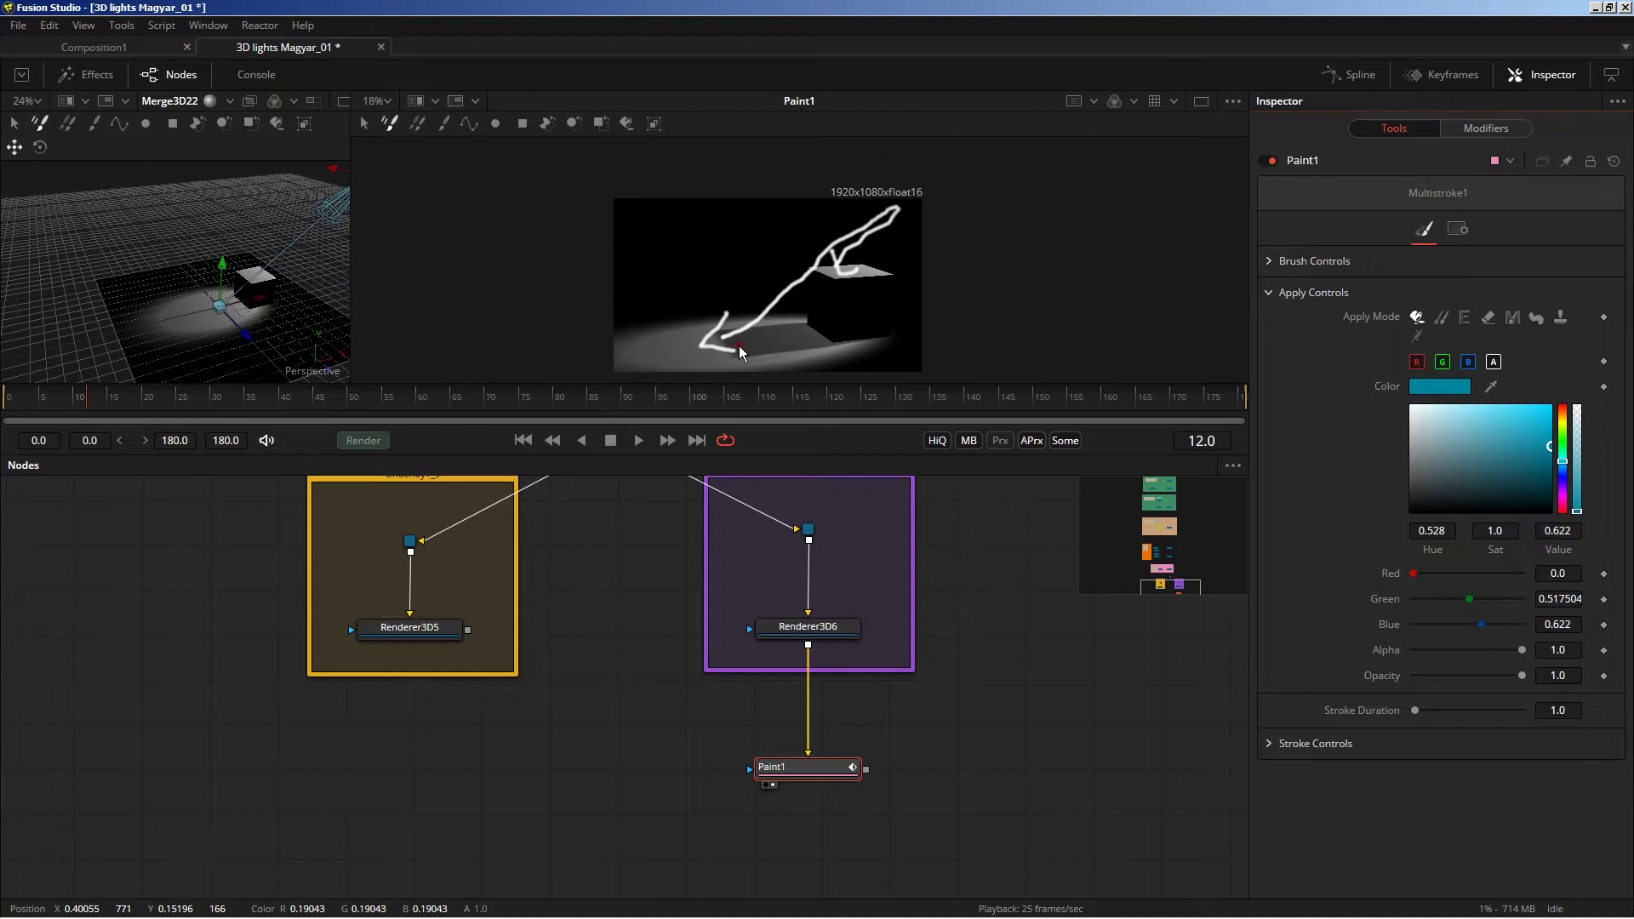
{"action": "left_click_drag", "start_coordinate": [742, 344], "coordinate": [819, 308]}
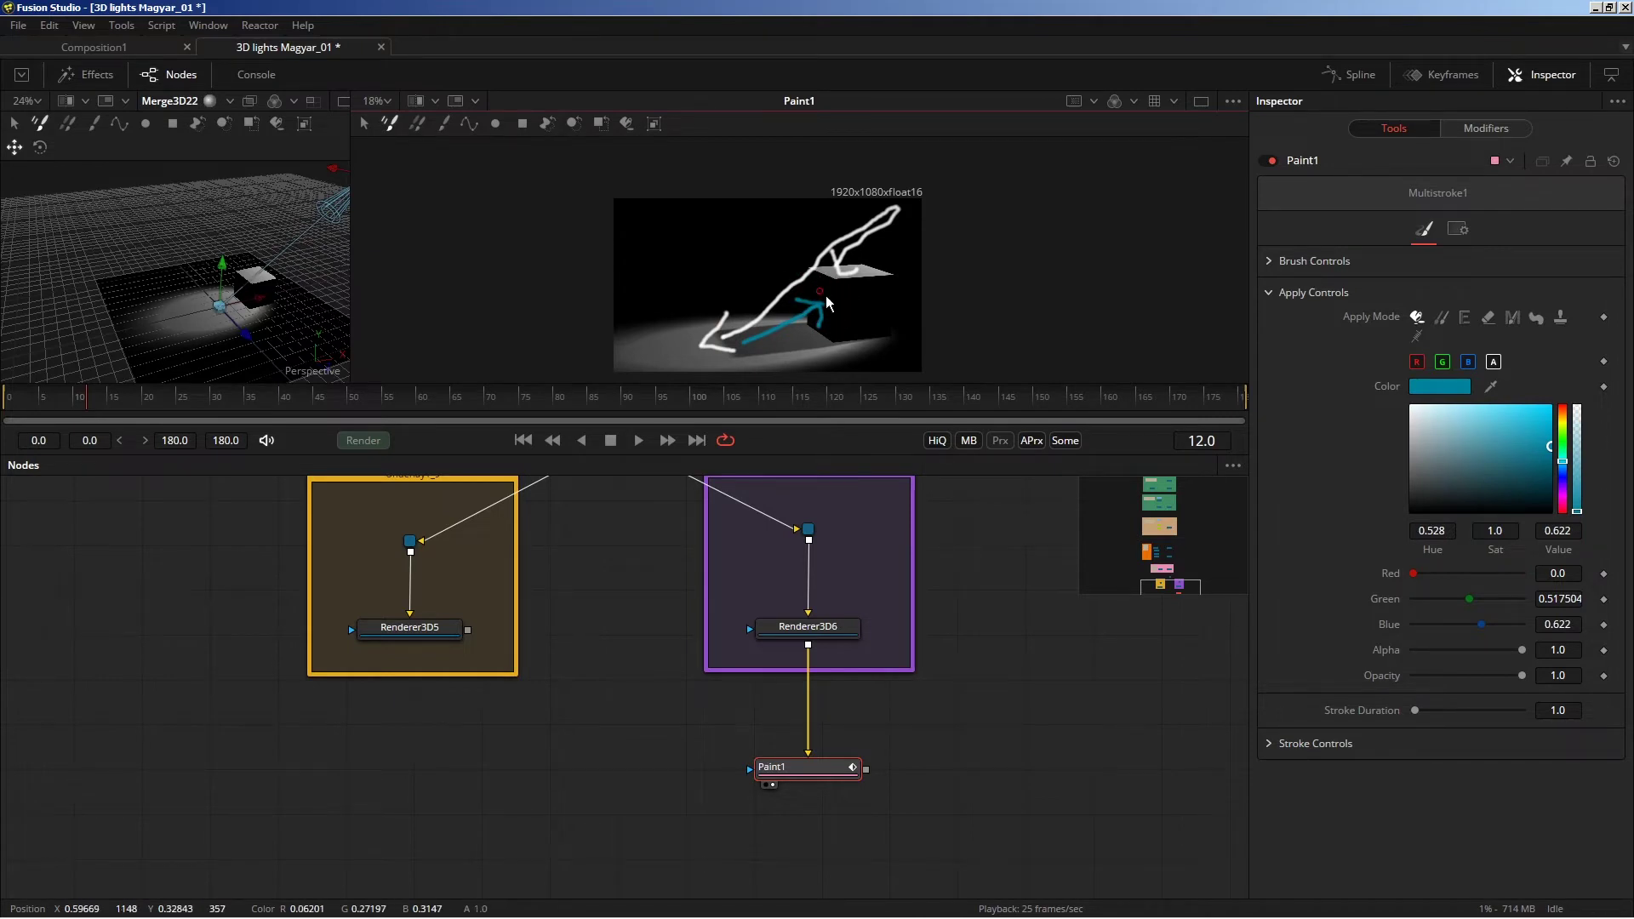
{"action": "left_click_drag", "start_coordinate": [870, 357], "coordinate": [855, 318]}
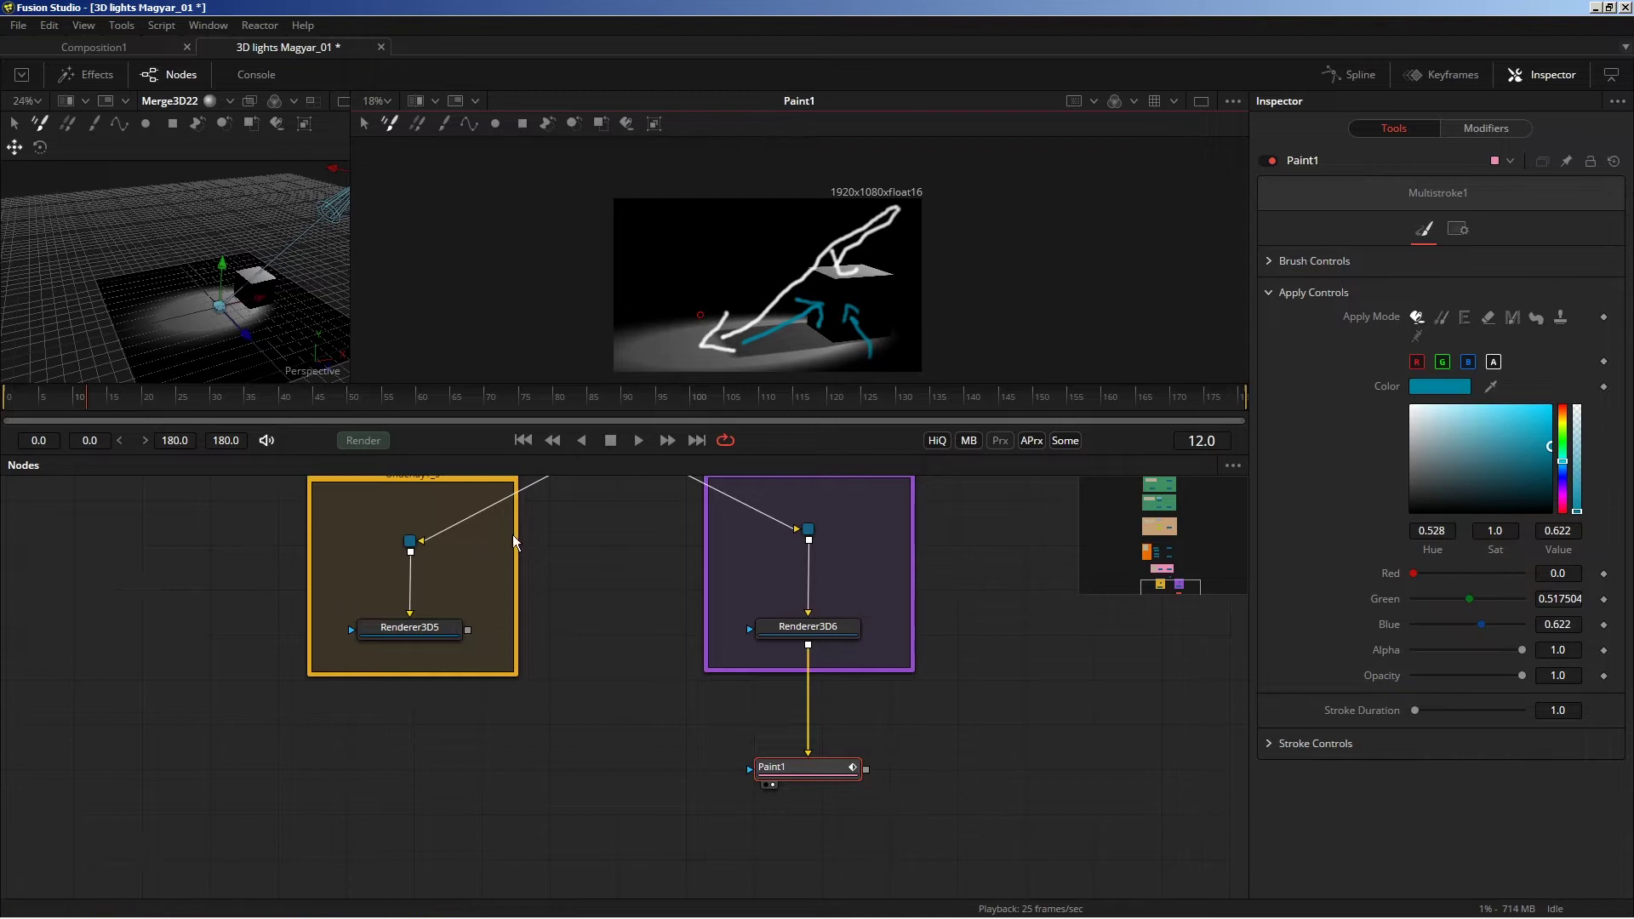
{"action": "scroll", "coordinate": [513, 535], "scroll_direction": "up", "scroll_amount": 5}
{"action": "scroll", "coordinate": [517, 660], "scroll_direction": "up", "scroll_amount": 3}
{"action": "scroll", "coordinate": [453, 749], "scroll_direction": "up", "scroll_amount": 2}
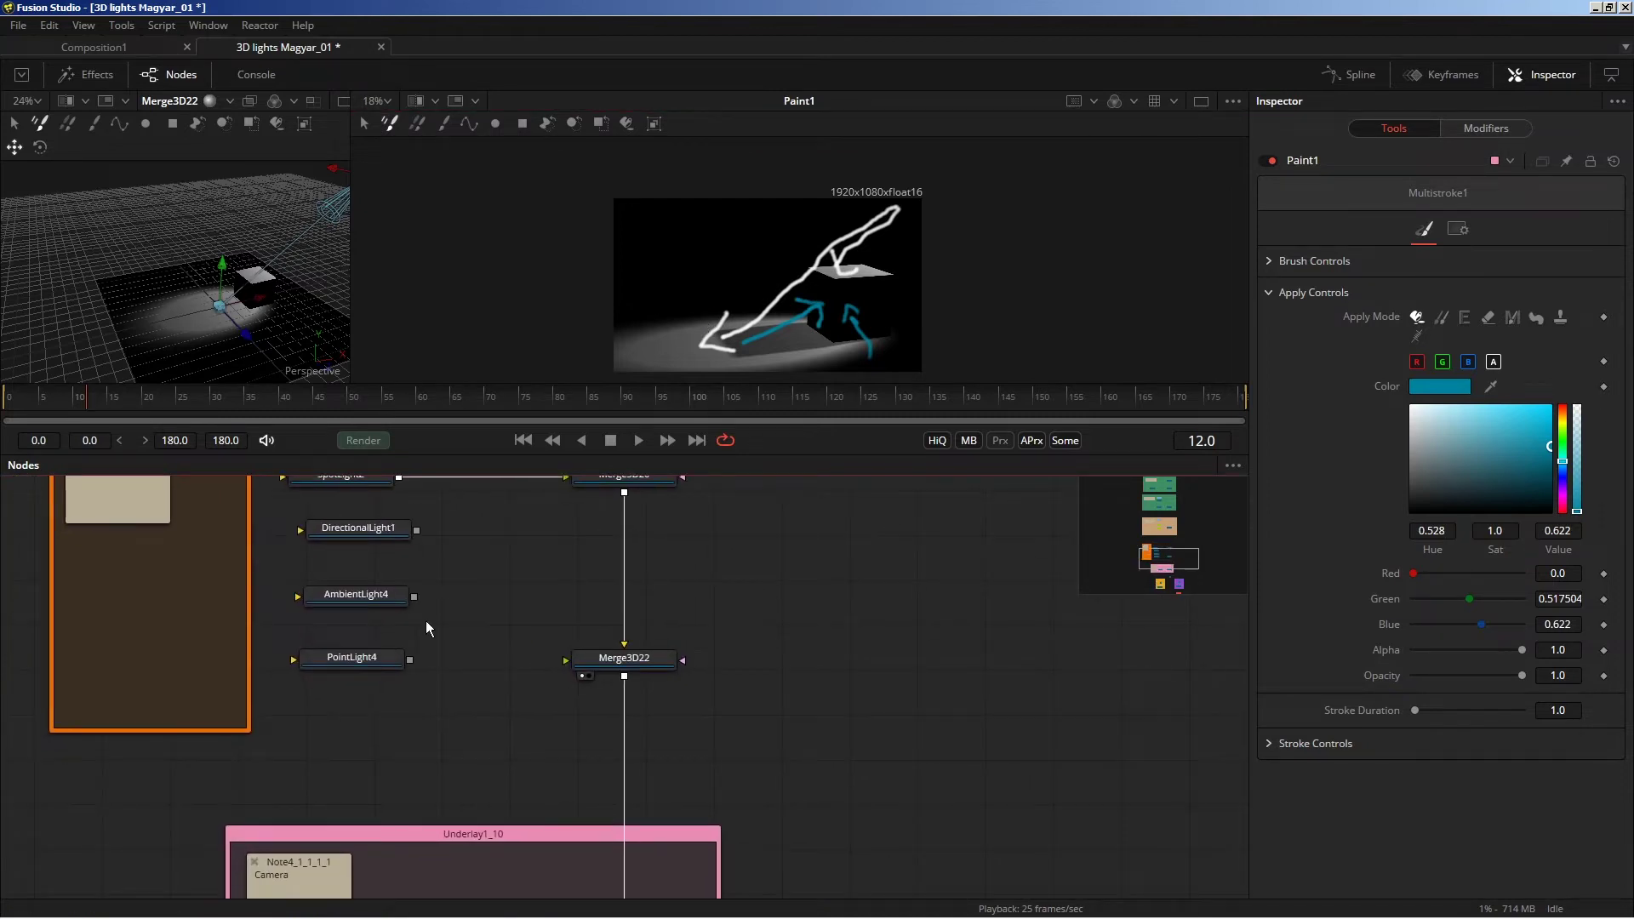
Connect AmbientLight4 into Merge3D22 and dim its intensity to 0.102.
{"action": "mouse_move", "coordinate": [415, 596]}
{"action": "left_mouse_down"}
{"action": "mouse_move", "coordinate": [528, 672]}
{"action": "mouse_move", "coordinate": [567, 660]}
{"action": "left_mouse_up"}
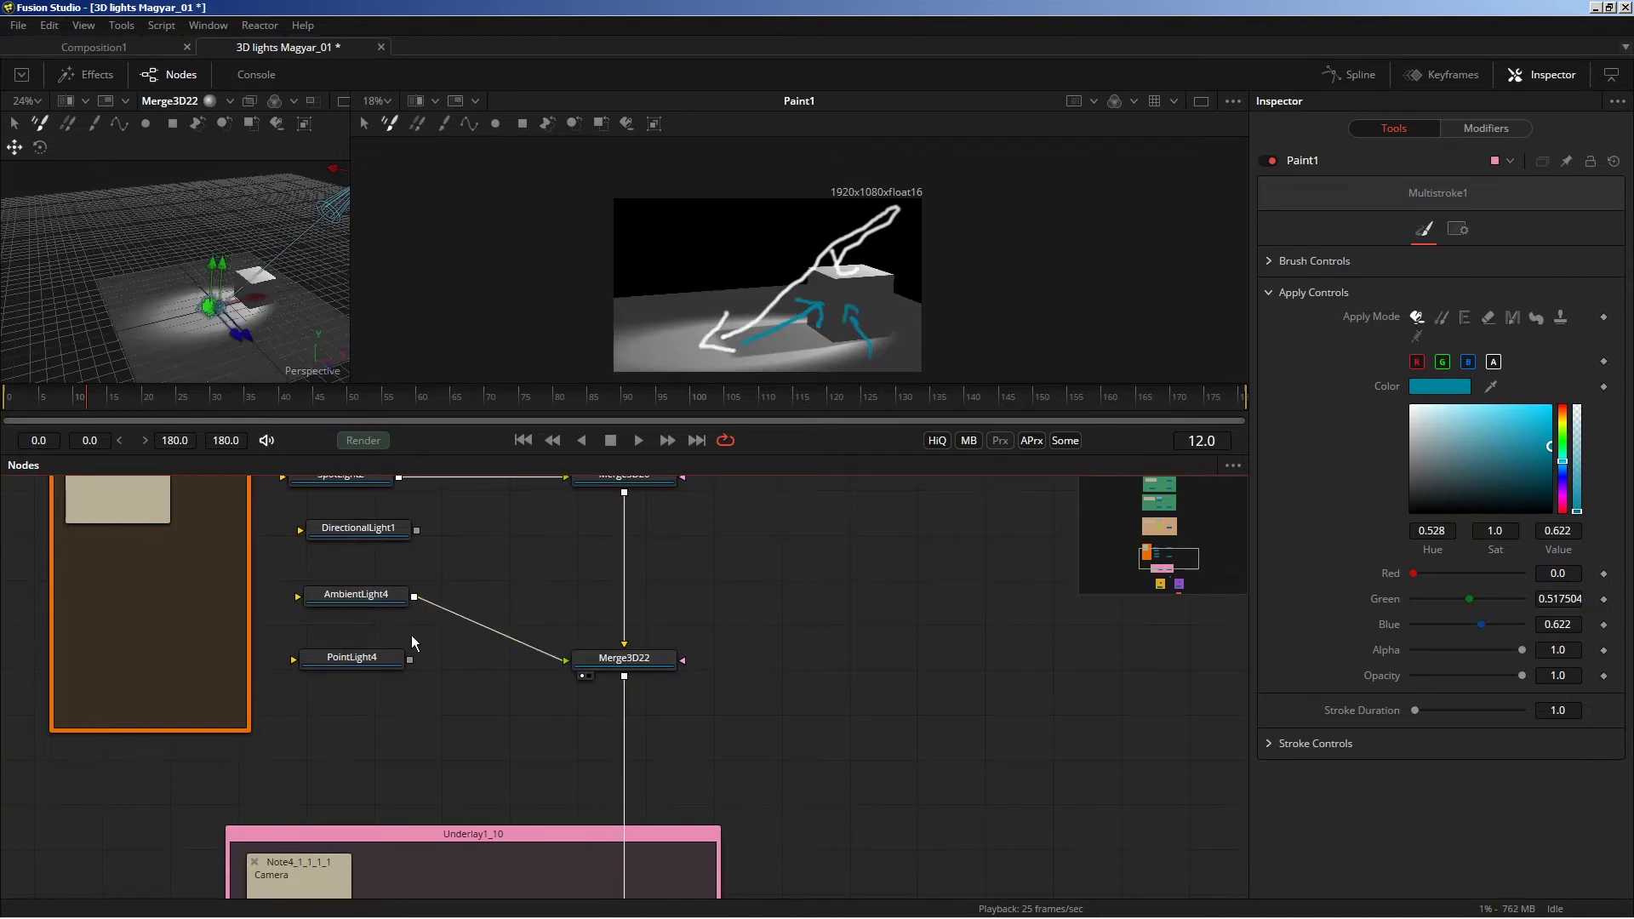
{"action": "left_click", "coordinate": [350, 594]}
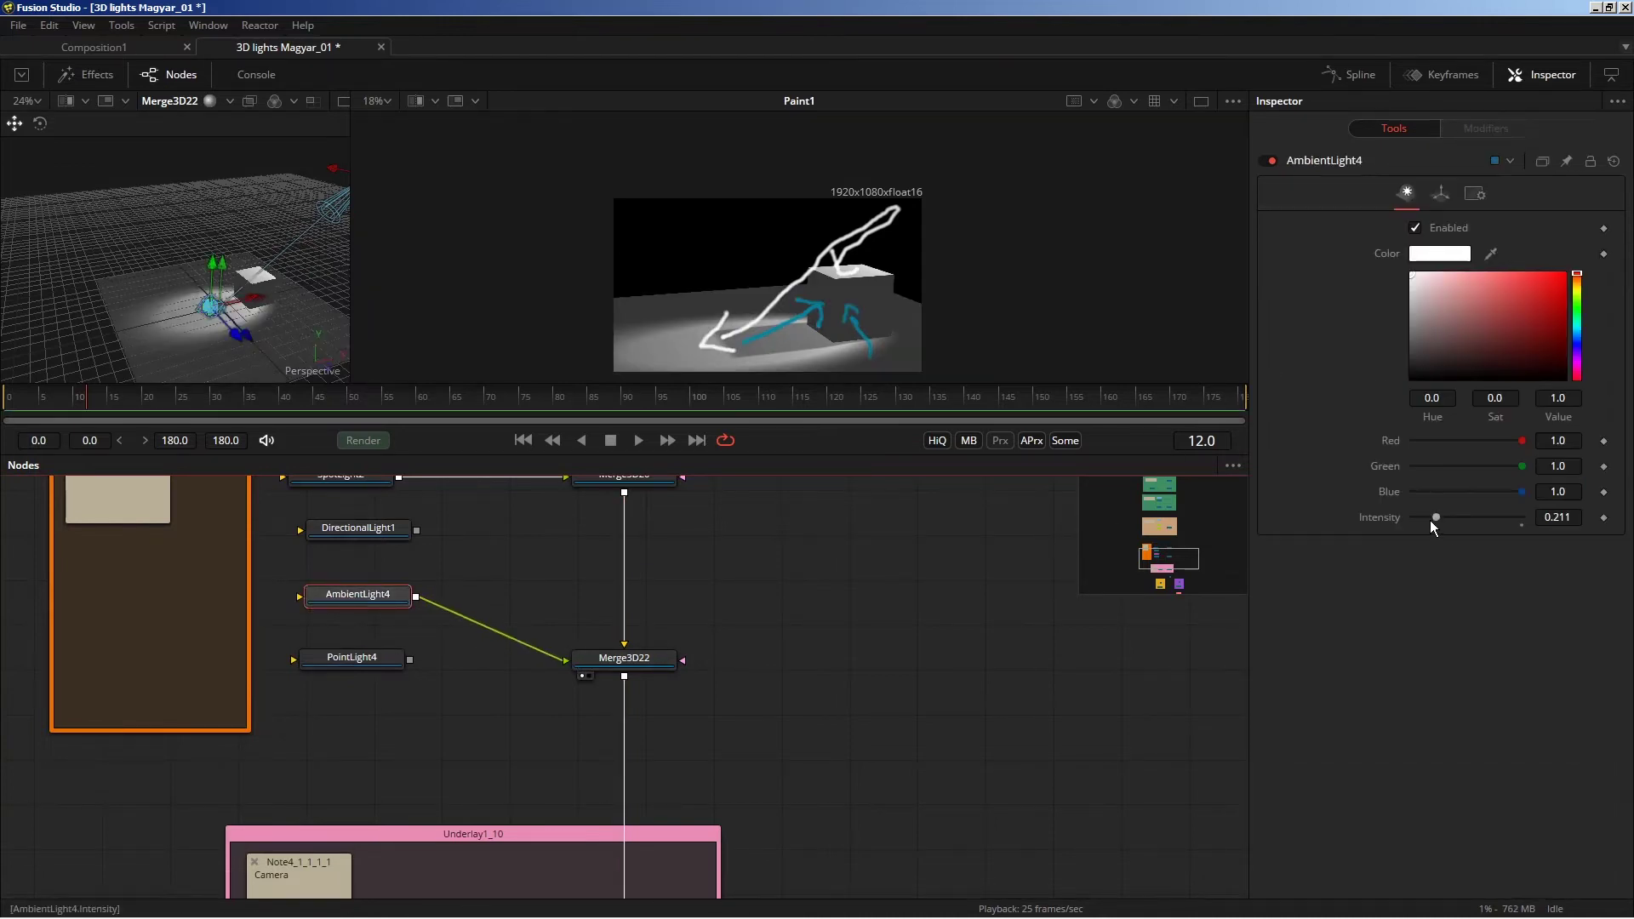
{"action": "left_click_drag", "start_coordinate": [1431, 519], "coordinate": [1425, 518]}
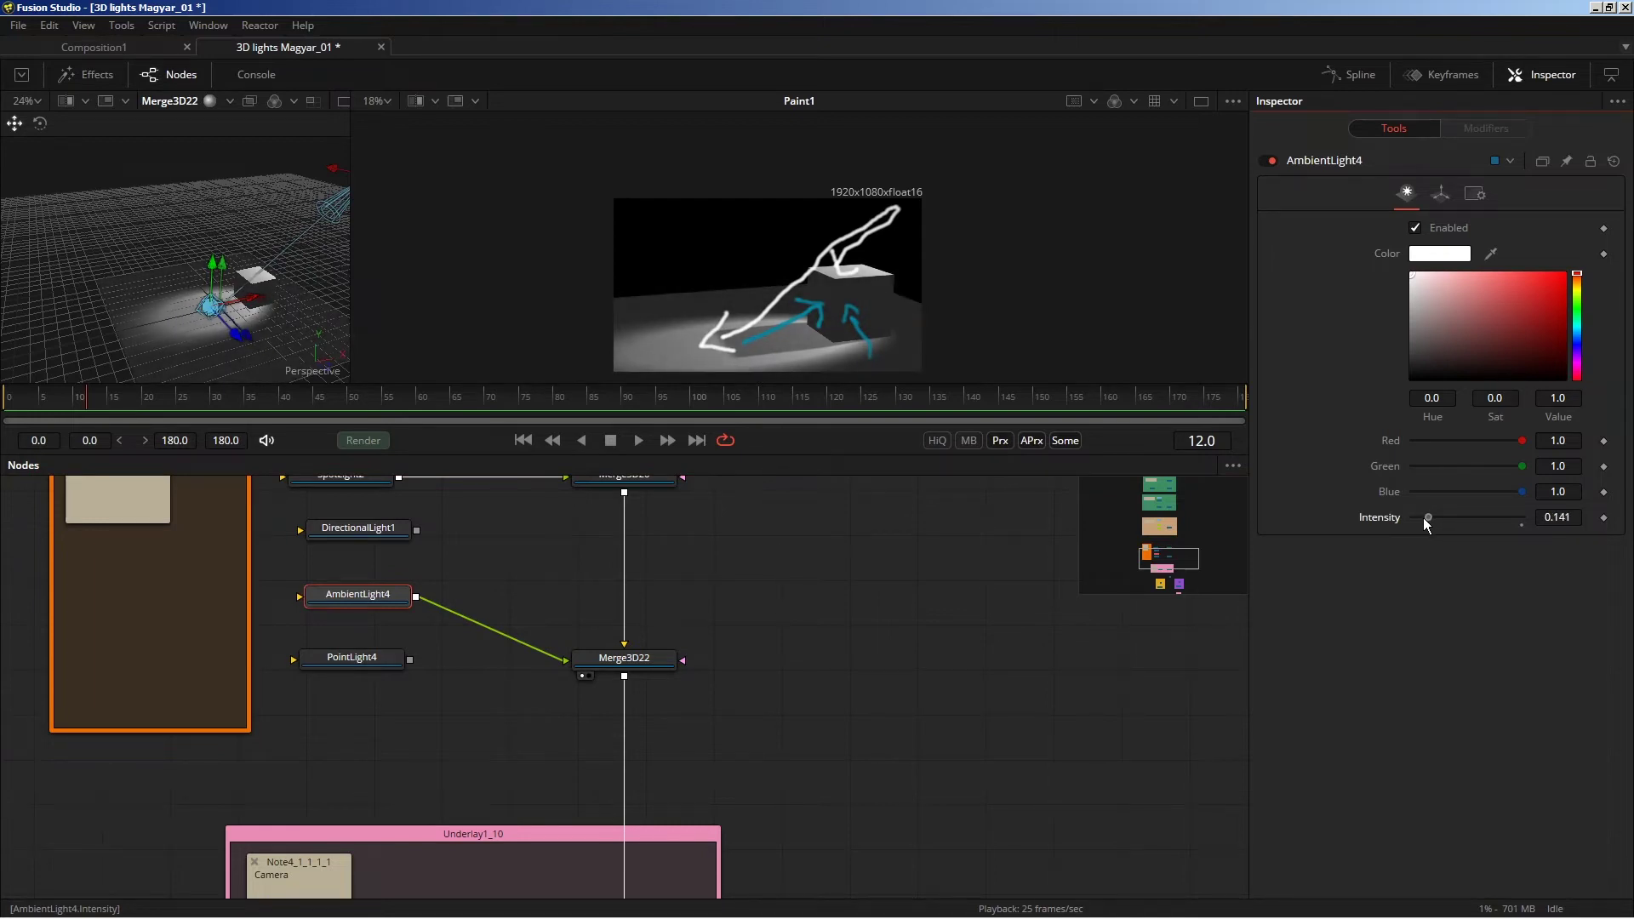
{"action": "left_click_drag", "start_coordinate": [1421, 517], "coordinate": [1418, 518]}
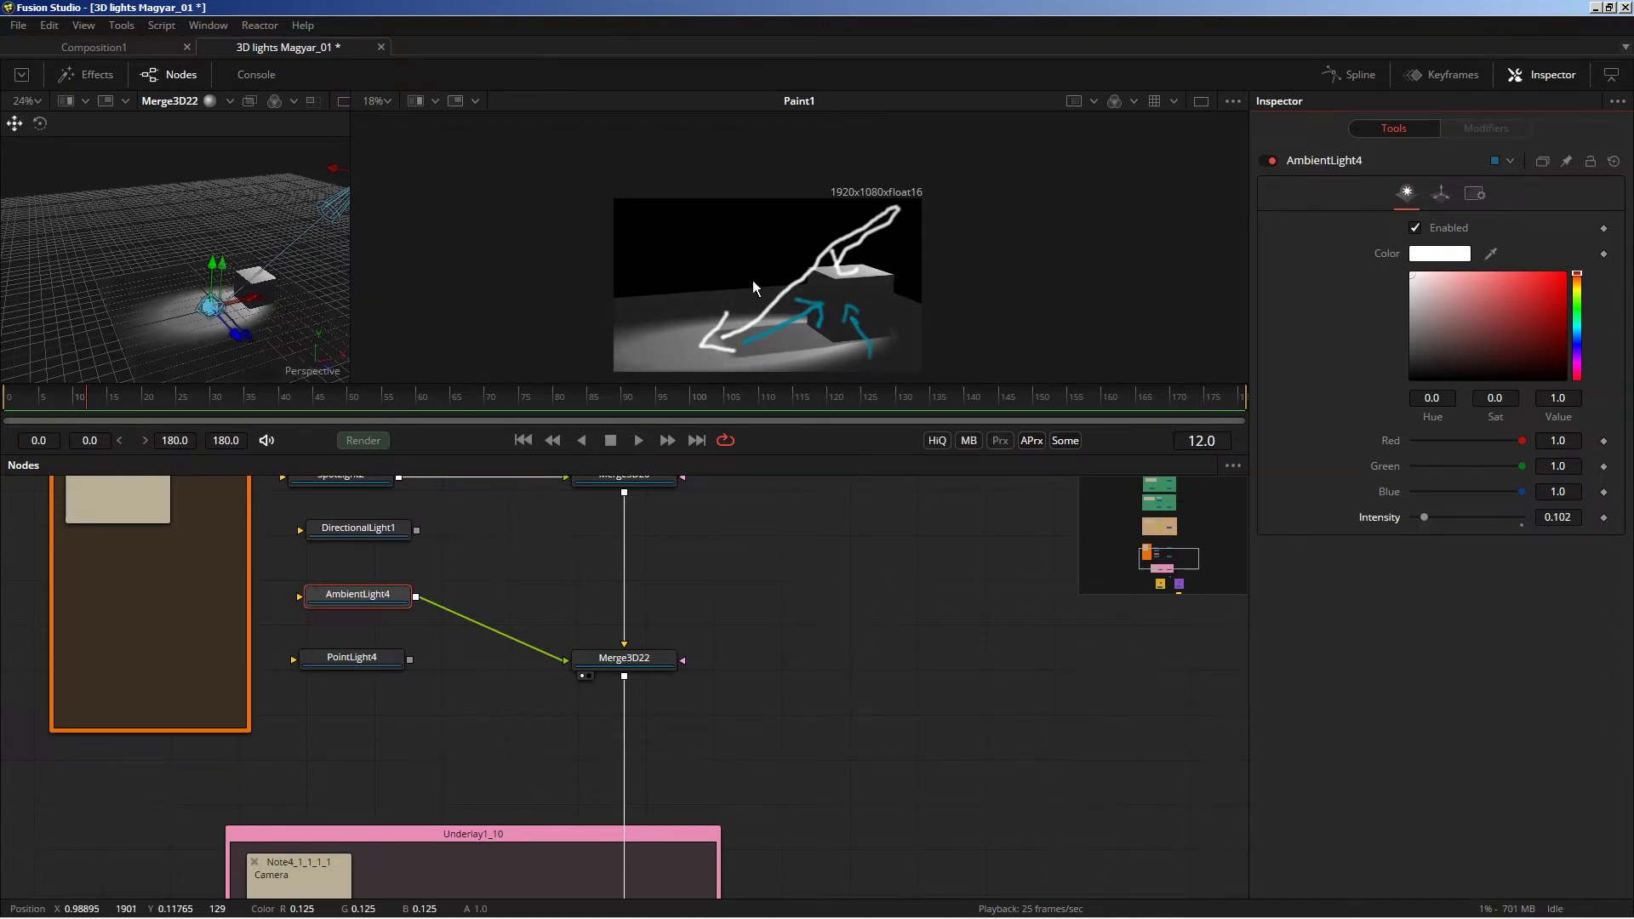
Recentre the render in the viewer and feed DirectionalLight1 into Merge3D22 as well.
{"action": "scroll", "coordinate": [844, 263], "scroll_direction": "up", "scroll_amount": 2}
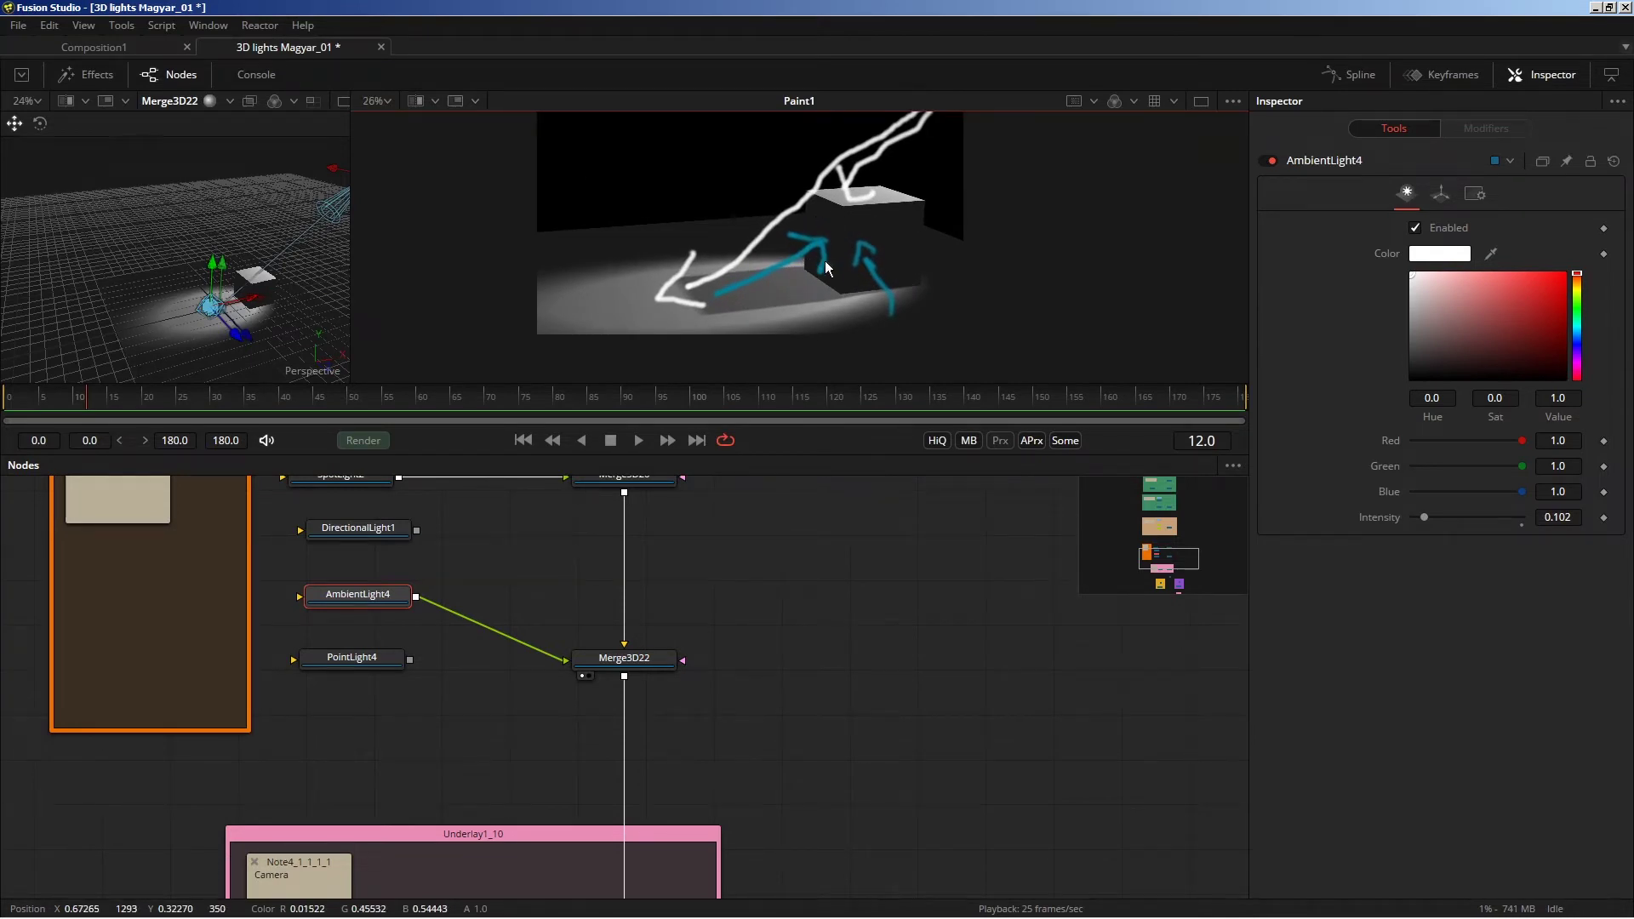
{"action": "left_click_drag", "start_coordinate": [789, 253], "coordinate": [791, 263]}
{"action": "scroll", "coordinate": [790, 252], "scroll_direction": "down", "scroll_amount": 1}
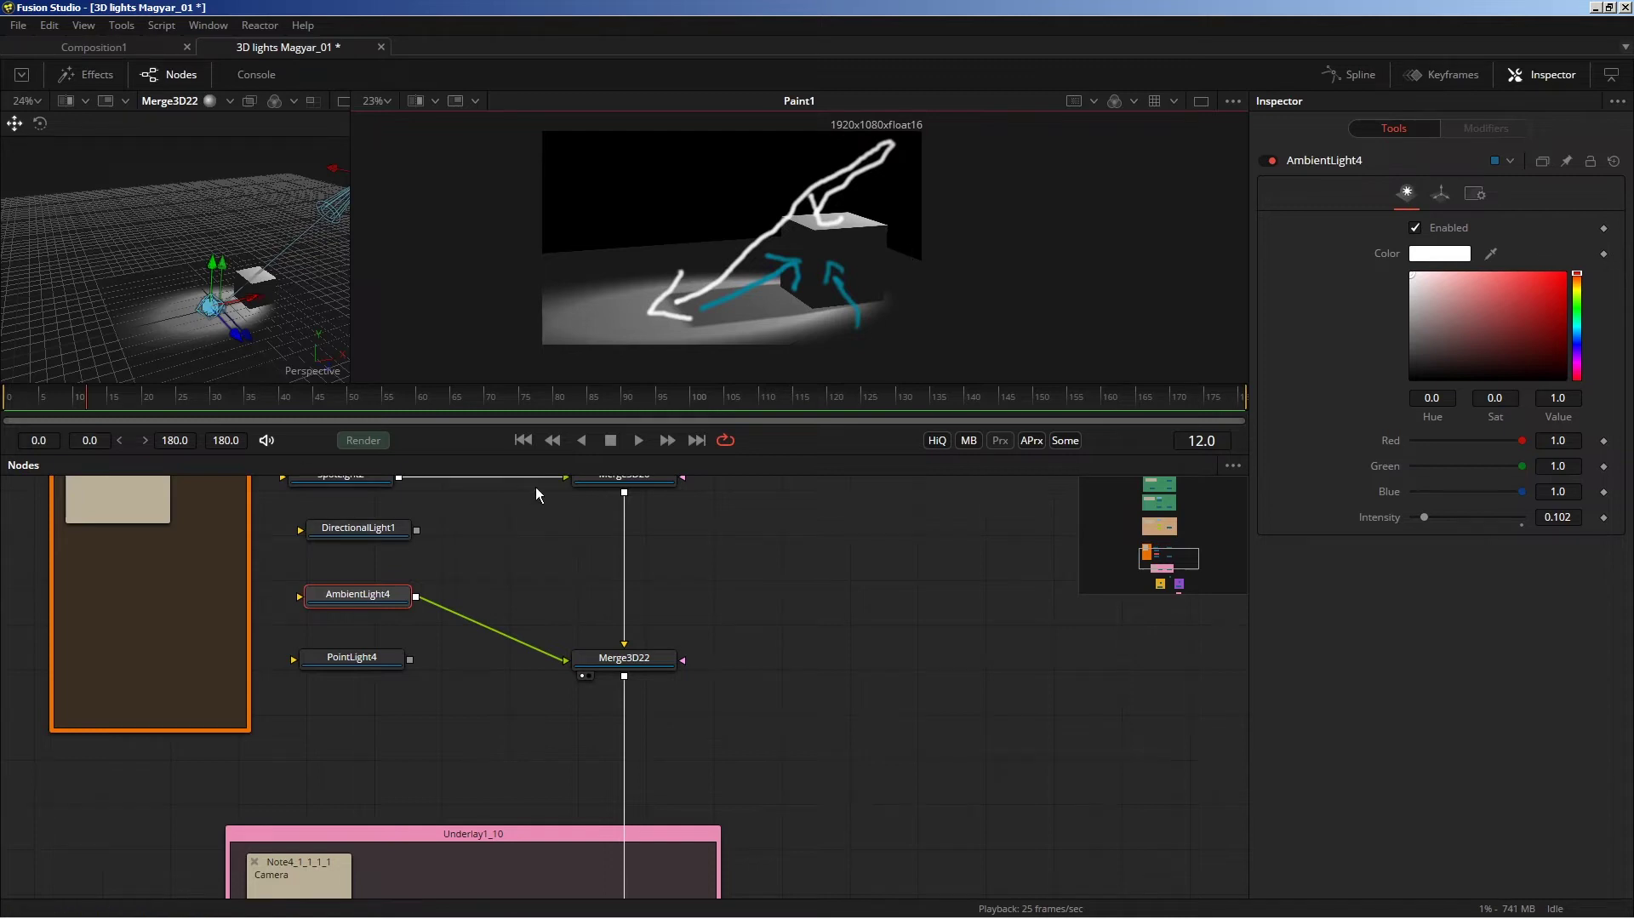
{"action": "mouse_move", "coordinate": [417, 529]}
{"action": "left_mouse_down"}
{"action": "mouse_move", "coordinate": [516, 486]}
{"action": "mouse_move", "coordinate": [618, 686]}
{"action": "left_mouse_up"}
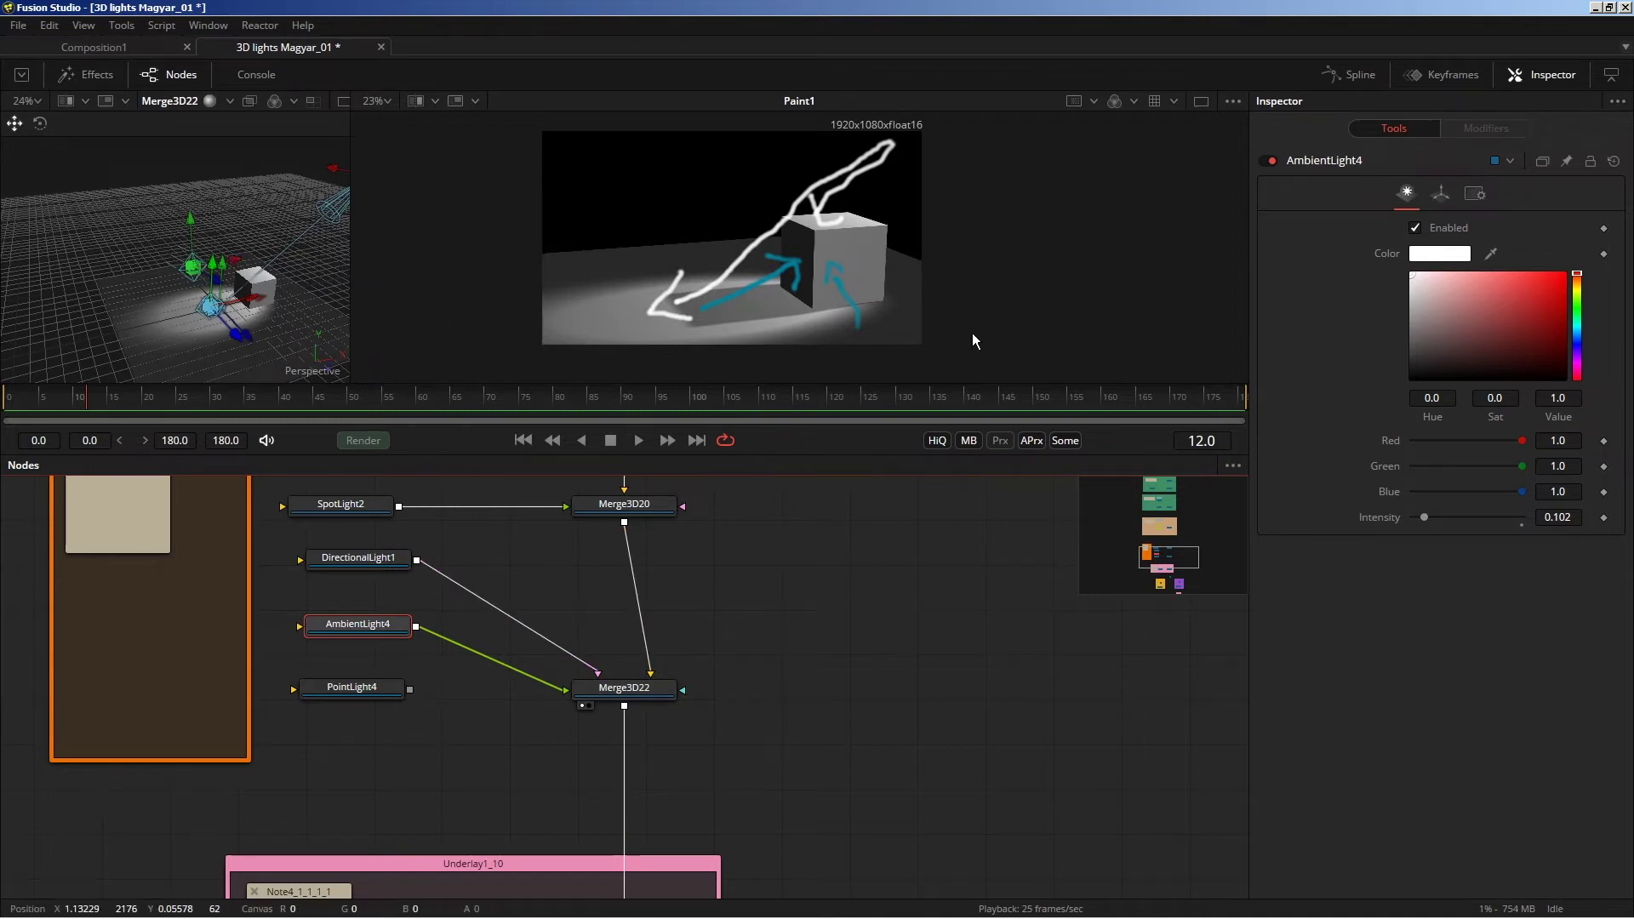
Set DirectionalLight1's intensity to 0.281.
{"action": "right_click", "coordinate": [1417, 516]}
{"action": "left_click", "coordinate": [468, 560]}
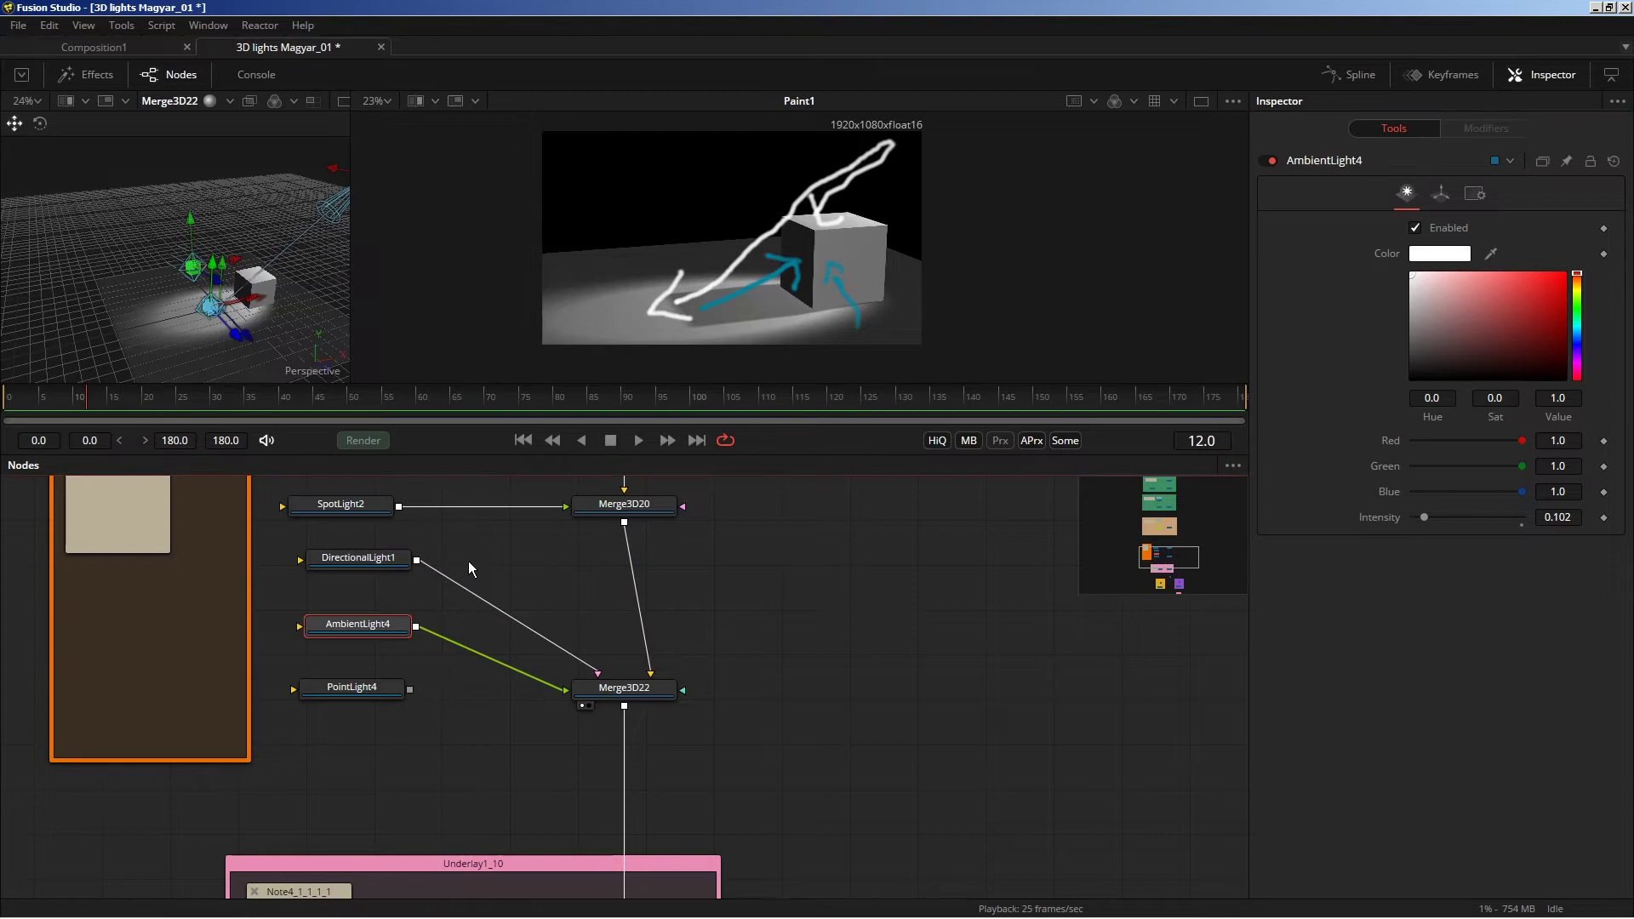
{"action": "left_click", "coordinate": [358, 559]}
{"action": "right_click", "coordinate": [1390, 503]}
{"action": "left_click", "coordinate": [936, 575]}
{"action": "right_click", "coordinate": [970, 568]}
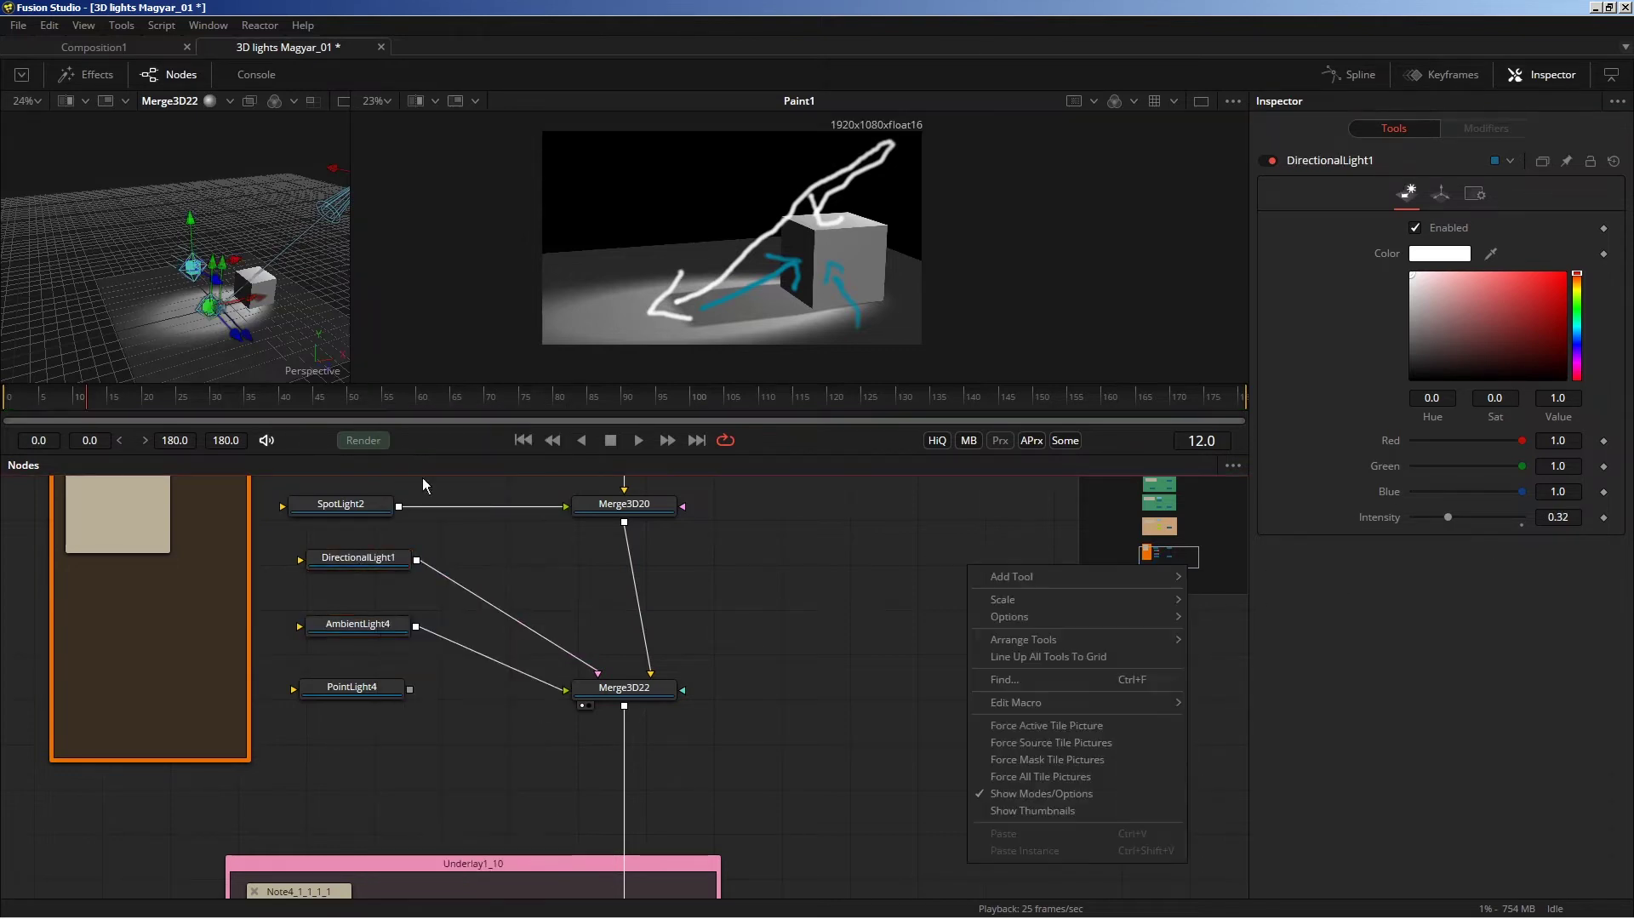
{"action": "left_click", "coordinate": [804, 596]}
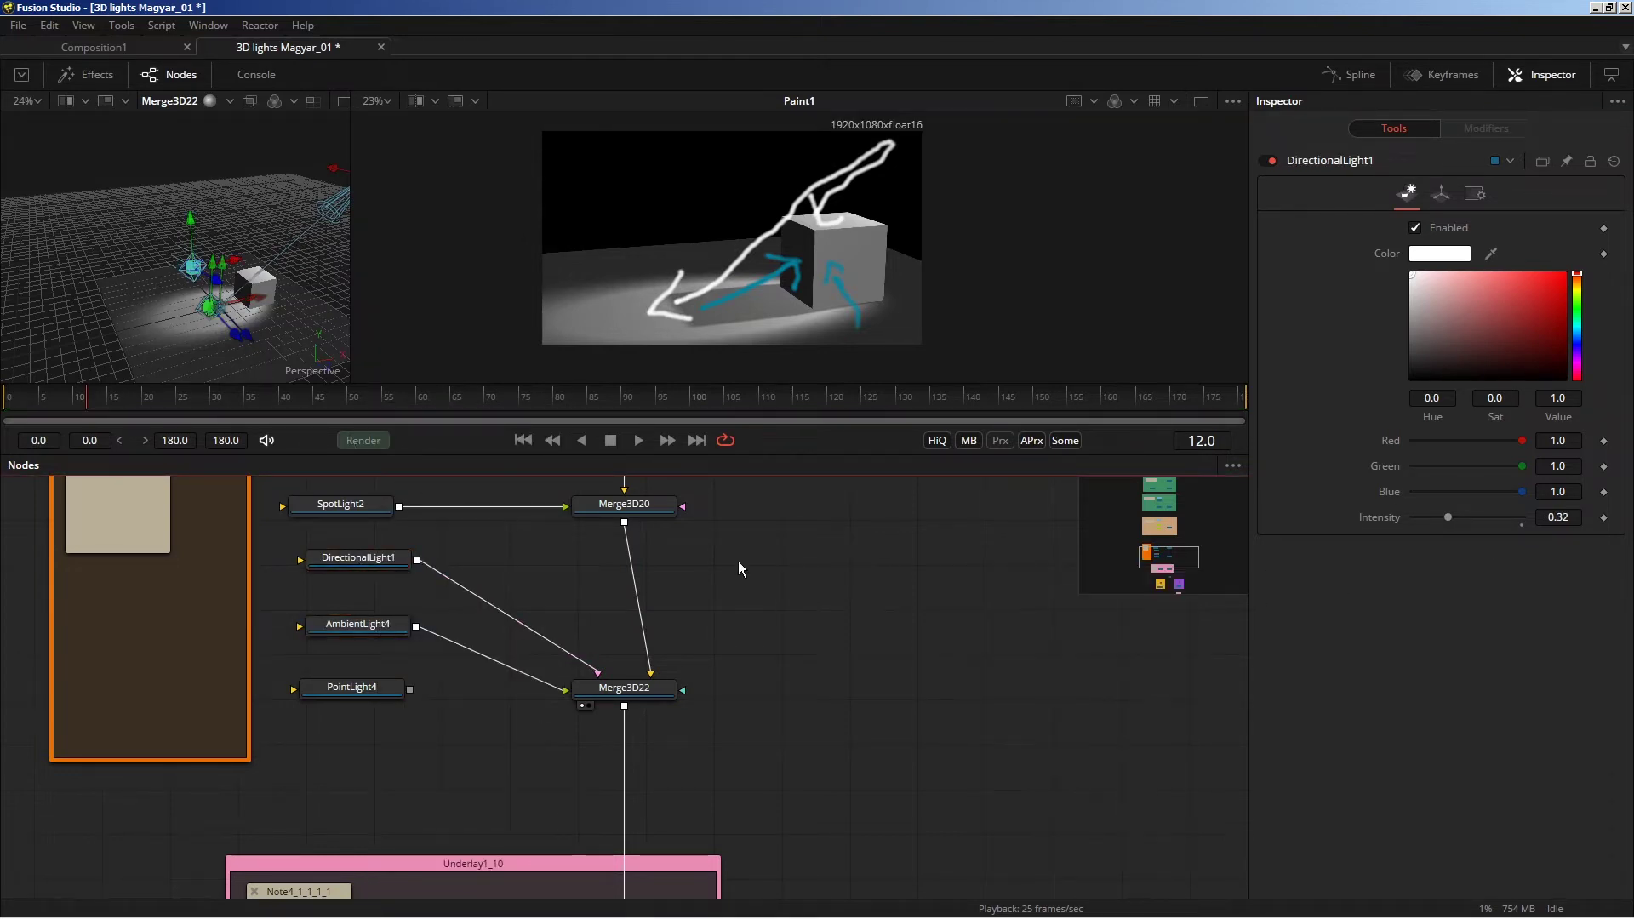
{"action": "left_click_drag", "start_coordinate": [348, 560], "coordinate": [345, 556]}
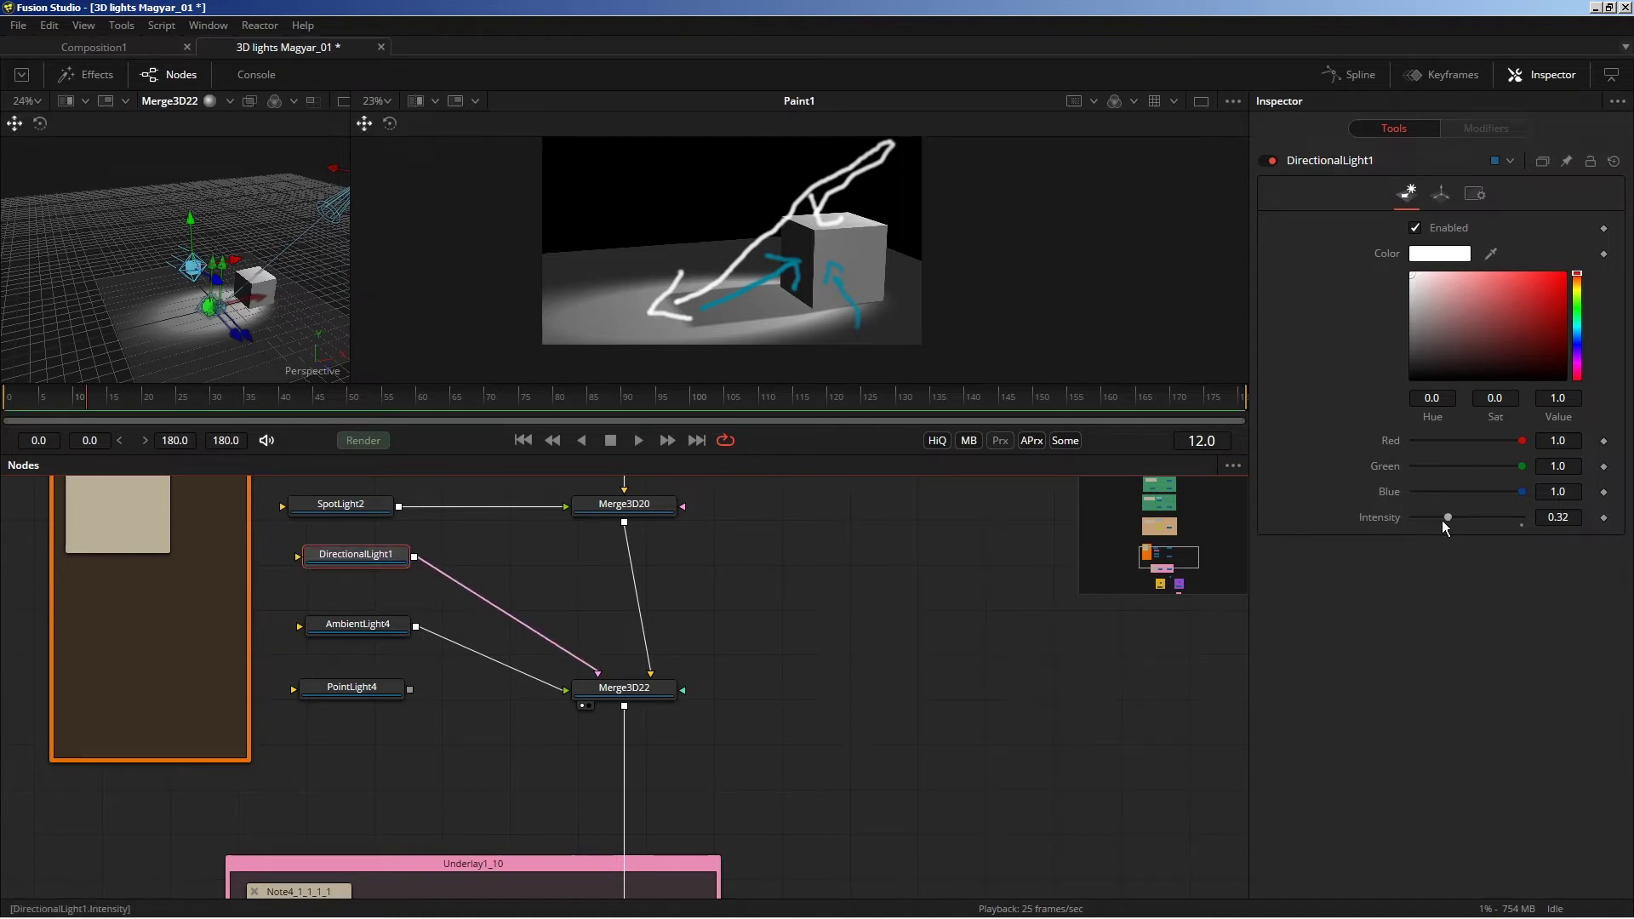
{"action": "left_click_drag", "start_coordinate": [1448, 516], "coordinate": [1438, 524]}
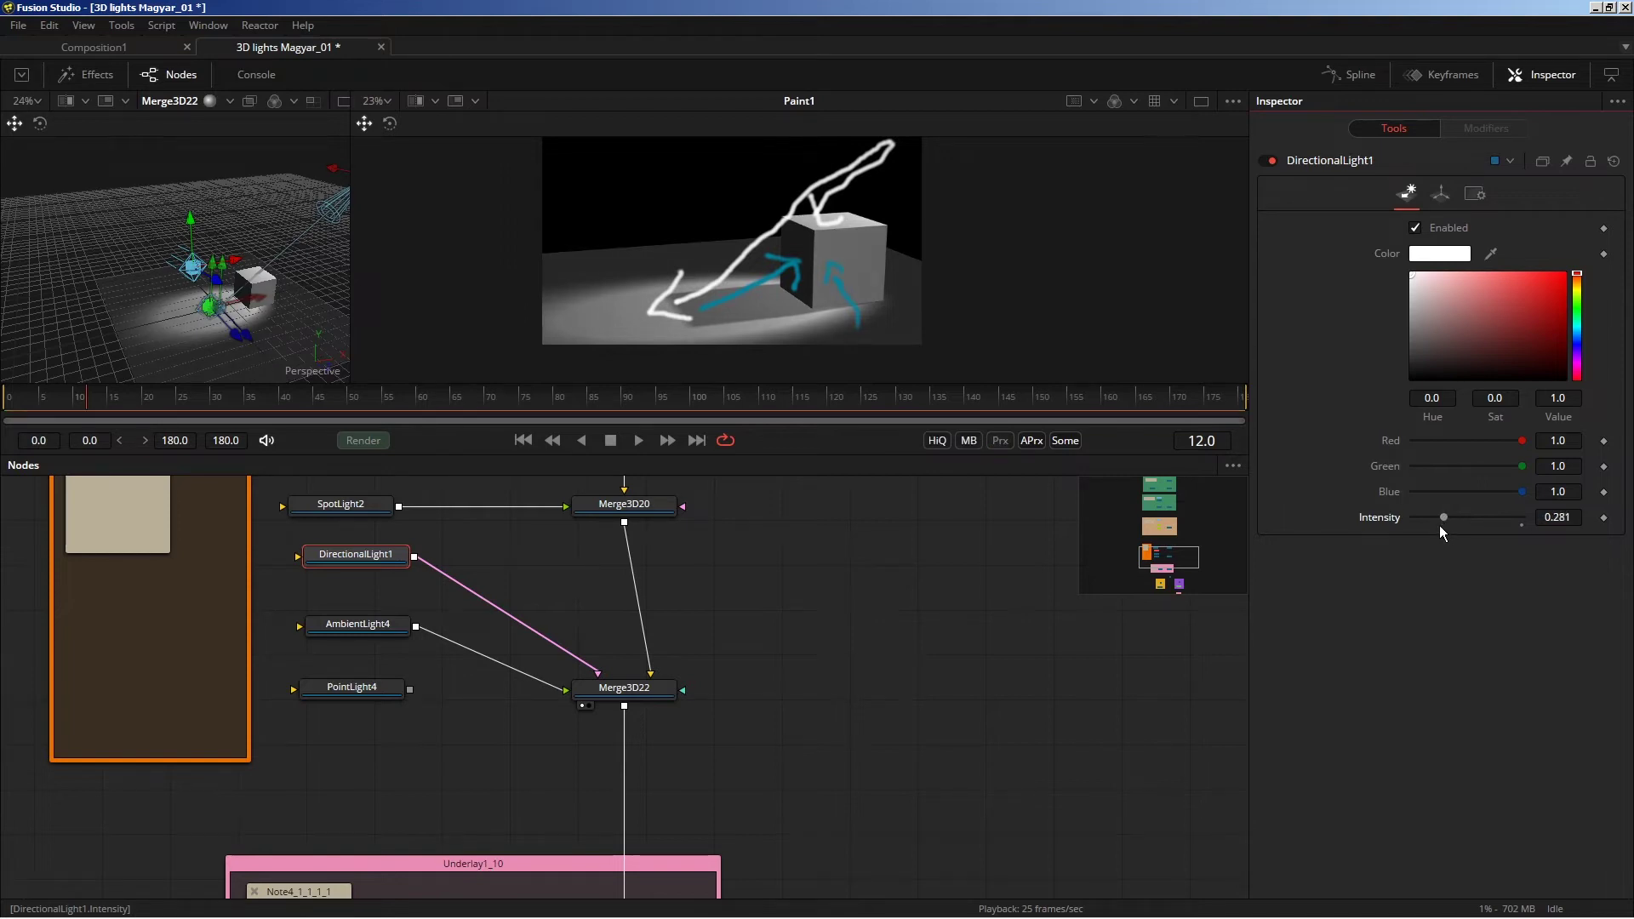
Raise AmbientLight4's intensity from 0.102 to 0.211.
{"action": "left_click", "coordinate": [368, 630]}
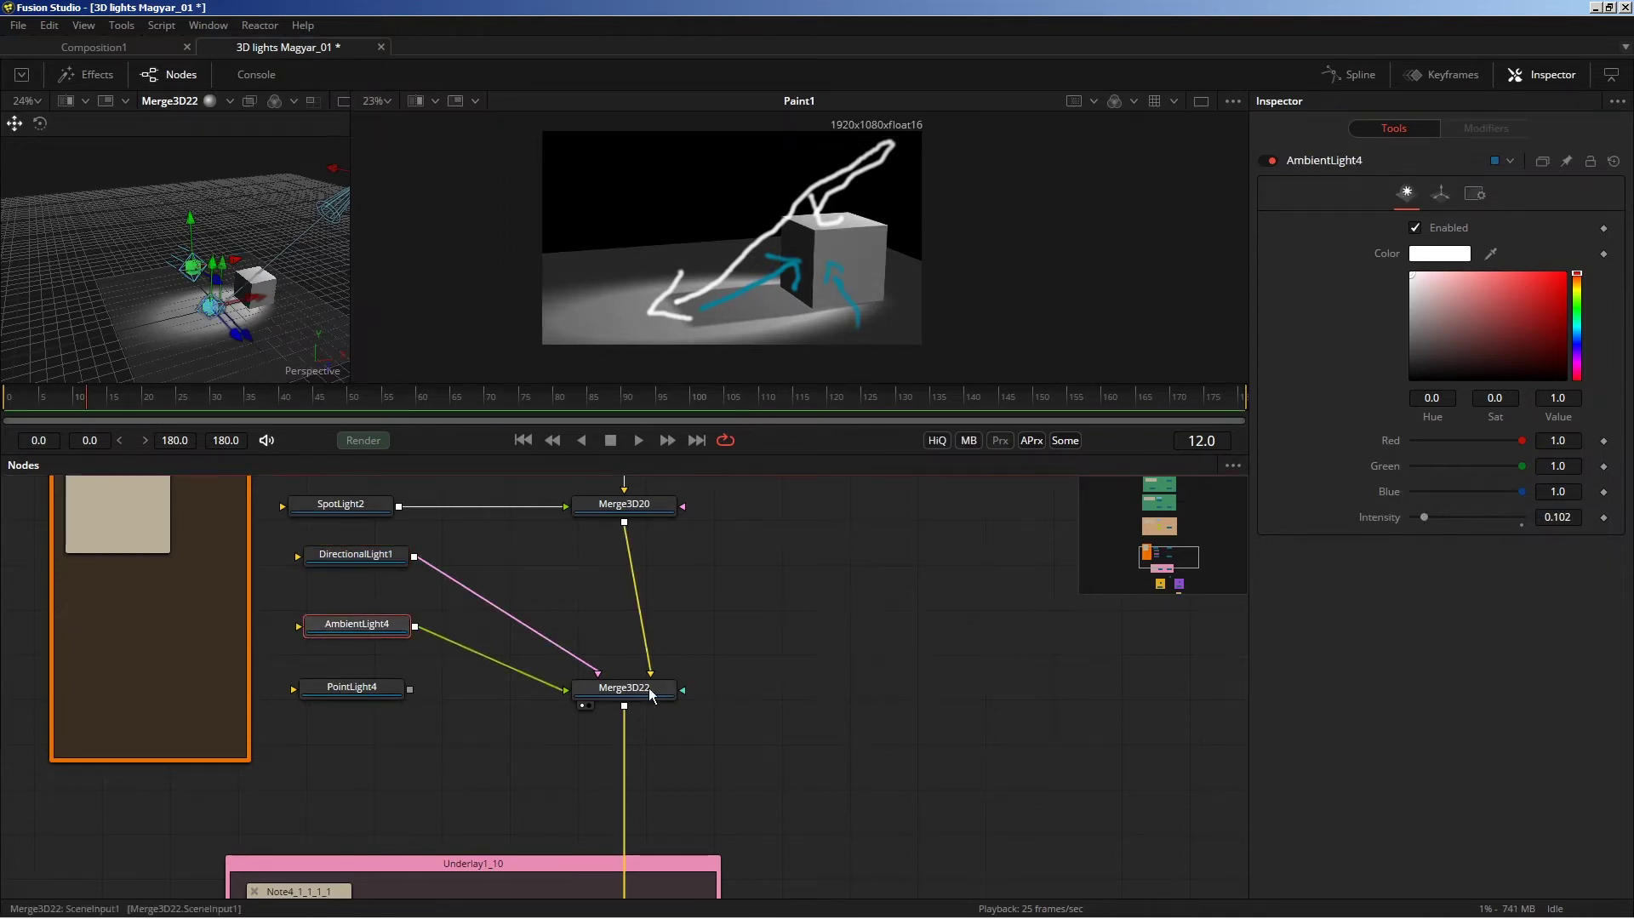
{"action": "left_click_drag", "start_coordinate": [1425, 516], "coordinate": [1434, 515]}
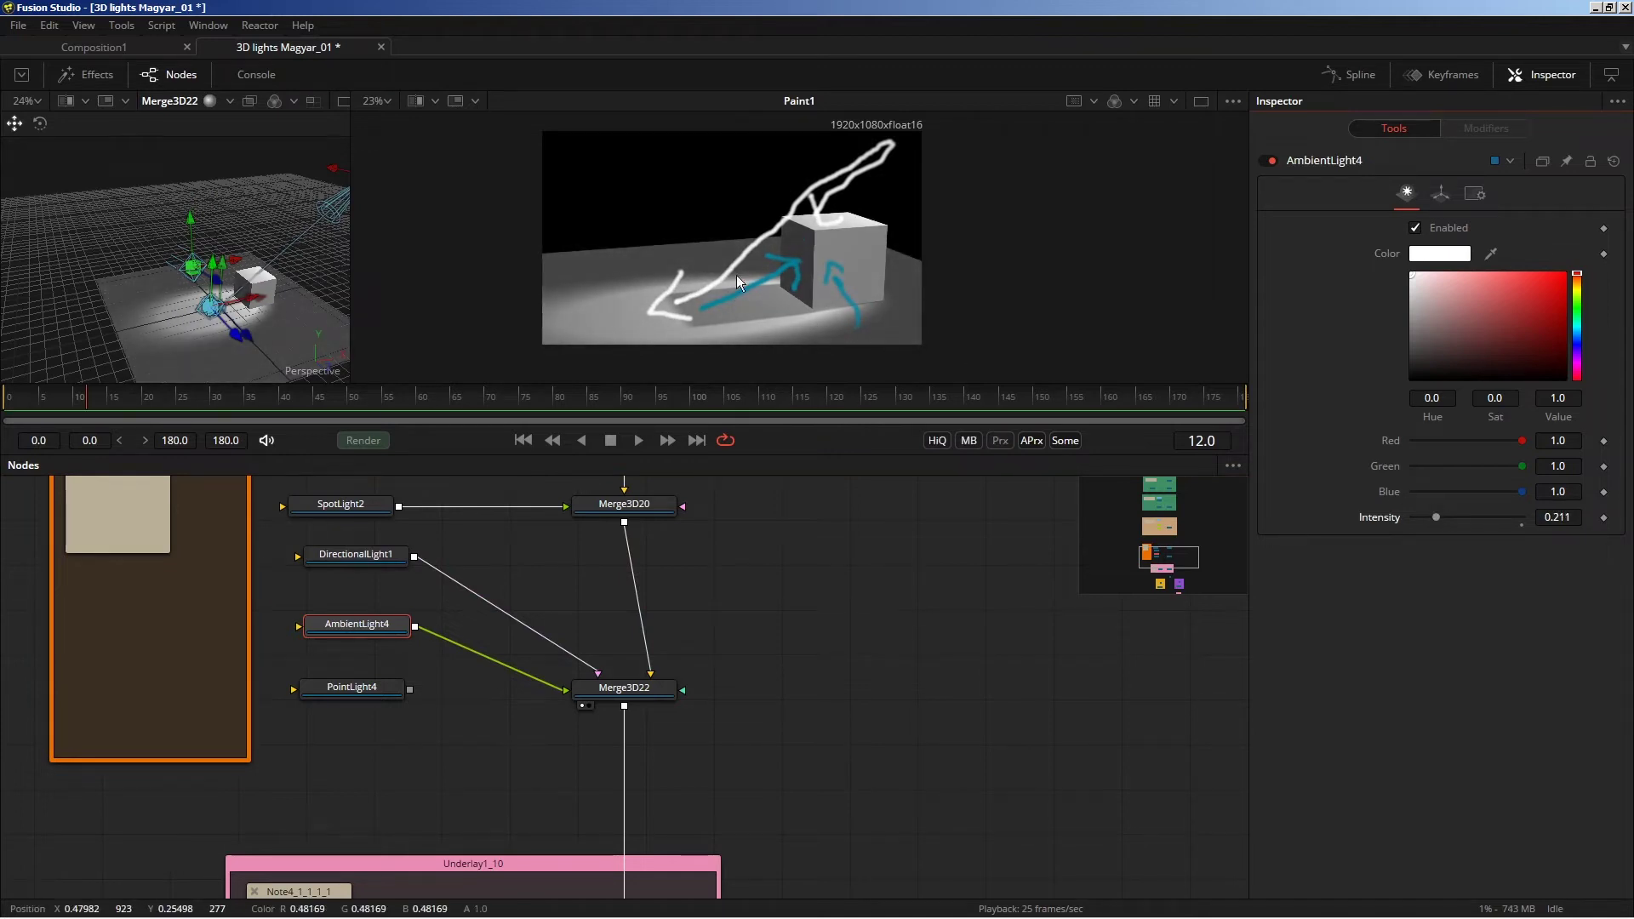
{"action": "right_click", "coordinate": [700, 305]}
{"action": "left_click", "coordinate": [1020, 301]}
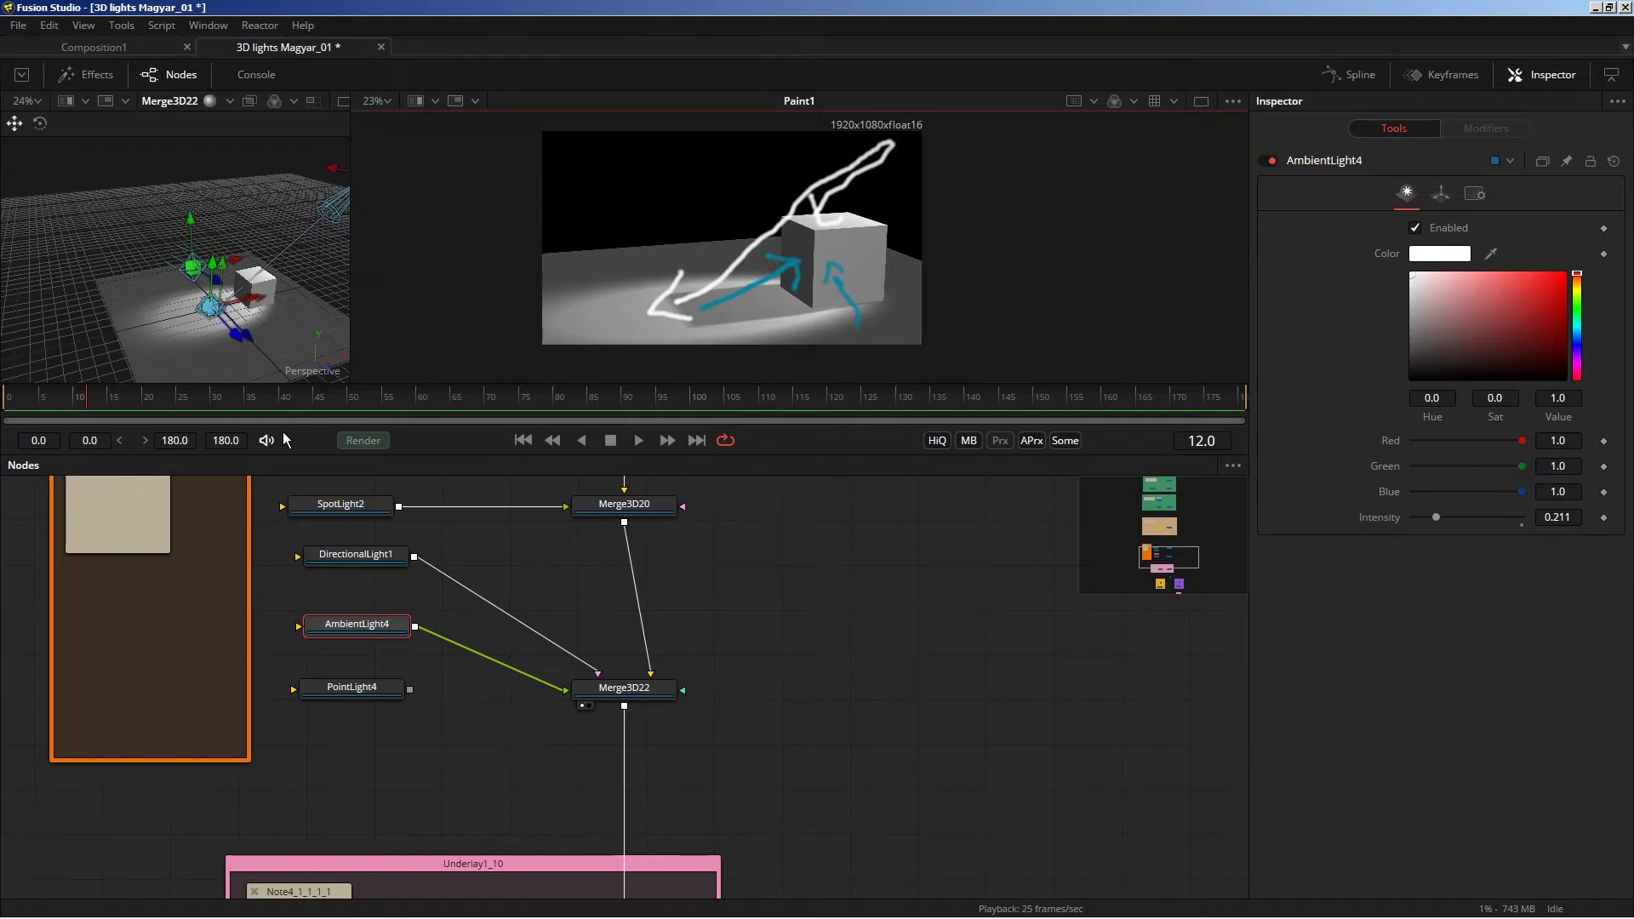
Select DirectionalLight1 to review its white light at intensity 0.281.
{"action": "left_click_drag", "start_coordinate": [364, 558], "coordinate": [355, 557]}
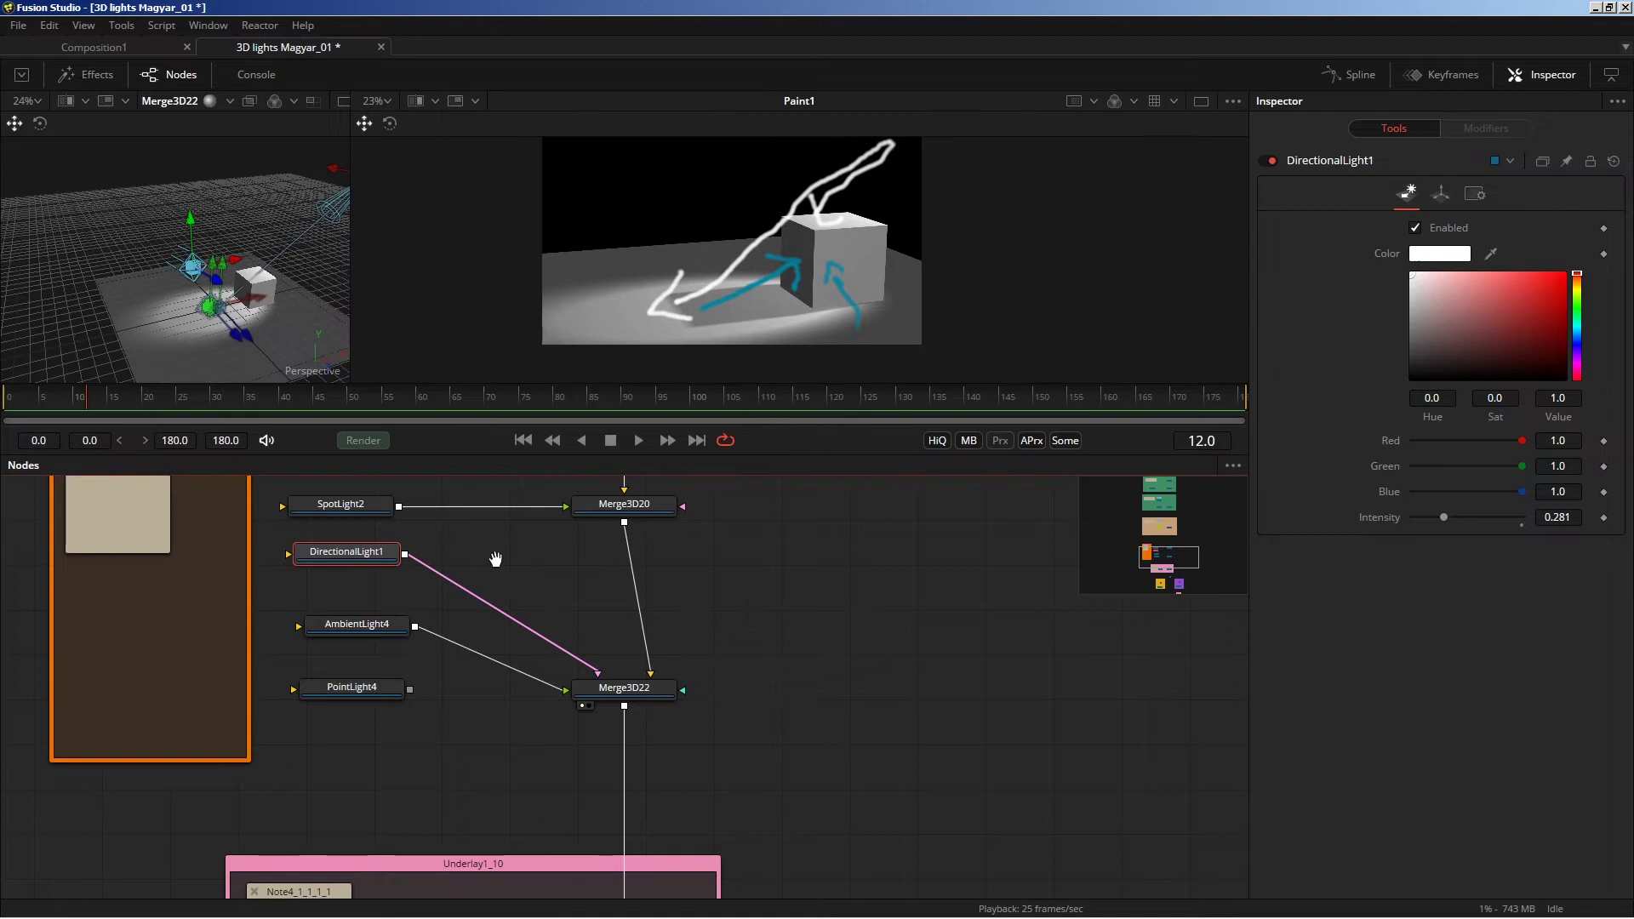
Pan the node graph to the render nodes, view Renderer3D6 and tuck the pipe router under Merge3D21.
{"action": "left_click_drag", "start_coordinate": [501, 567], "coordinate": [541, 603]}
{"action": "scroll", "coordinate": [540, 603], "scroll_direction": "down", "scroll_amount": 2}
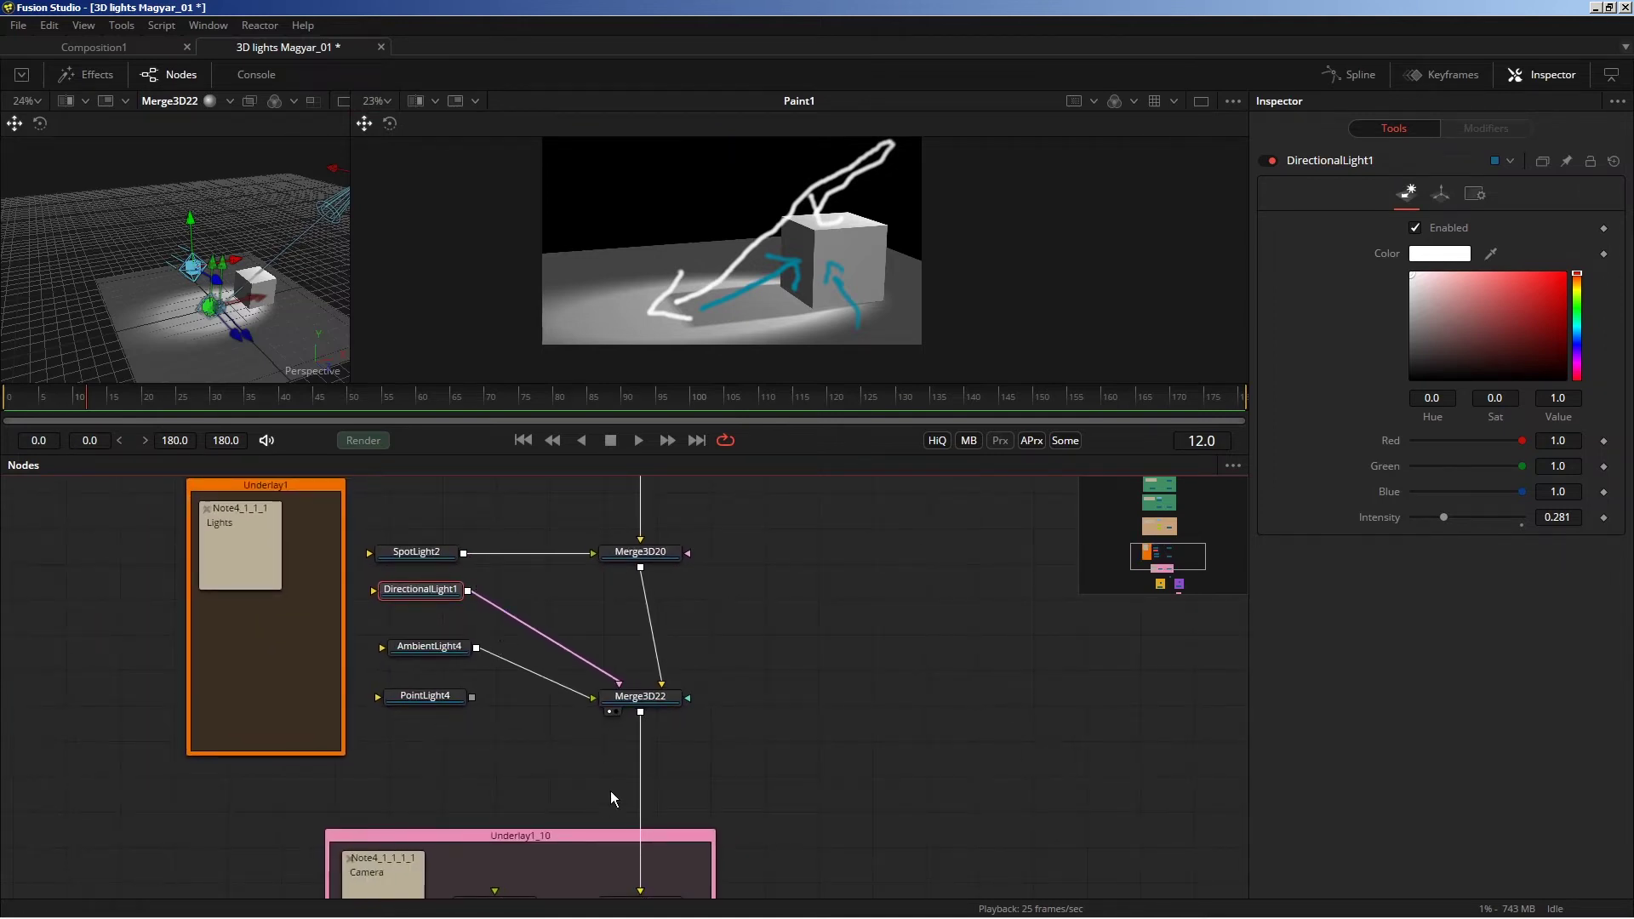
{"action": "scroll", "coordinate": [600, 630], "scroll_direction": "down", "scroll_amount": 4}
{"action": "scroll", "coordinate": [600, 629], "scroll_direction": "down", "scroll_amount": 4}
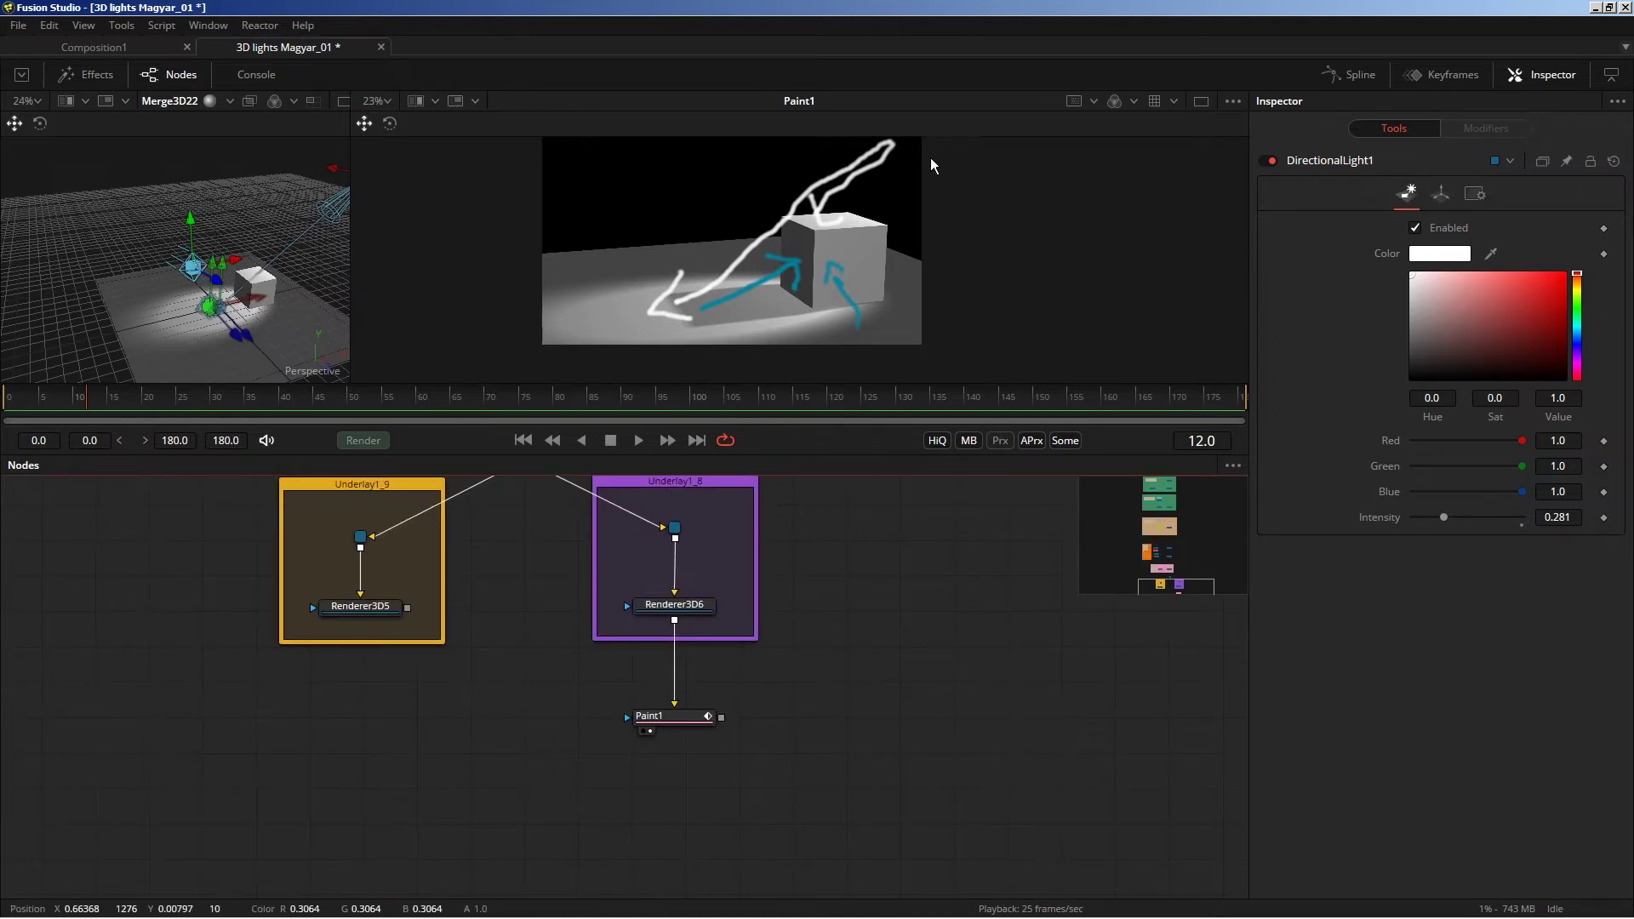
{"action": "left_click_drag", "start_coordinate": [712, 619], "coordinate": [785, 235]}
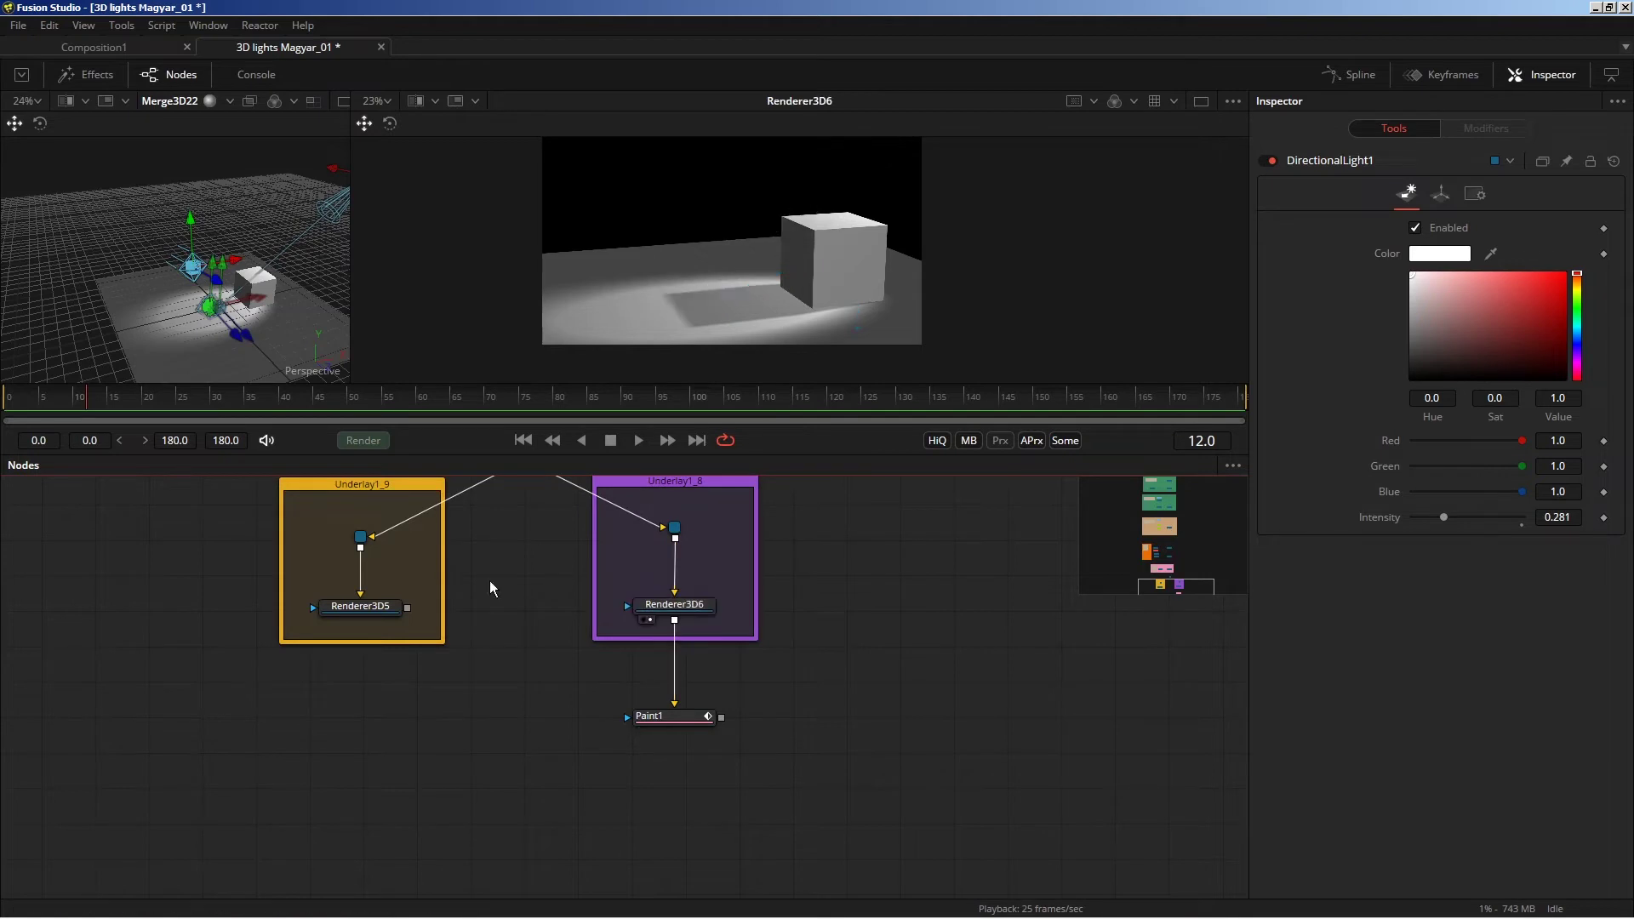
{"action": "scroll", "coordinate": [541, 554], "scroll_direction": "up", "scroll_amount": 4}
{"action": "scroll", "coordinate": [540, 596], "scroll_direction": "down", "scroll_amount": 1}
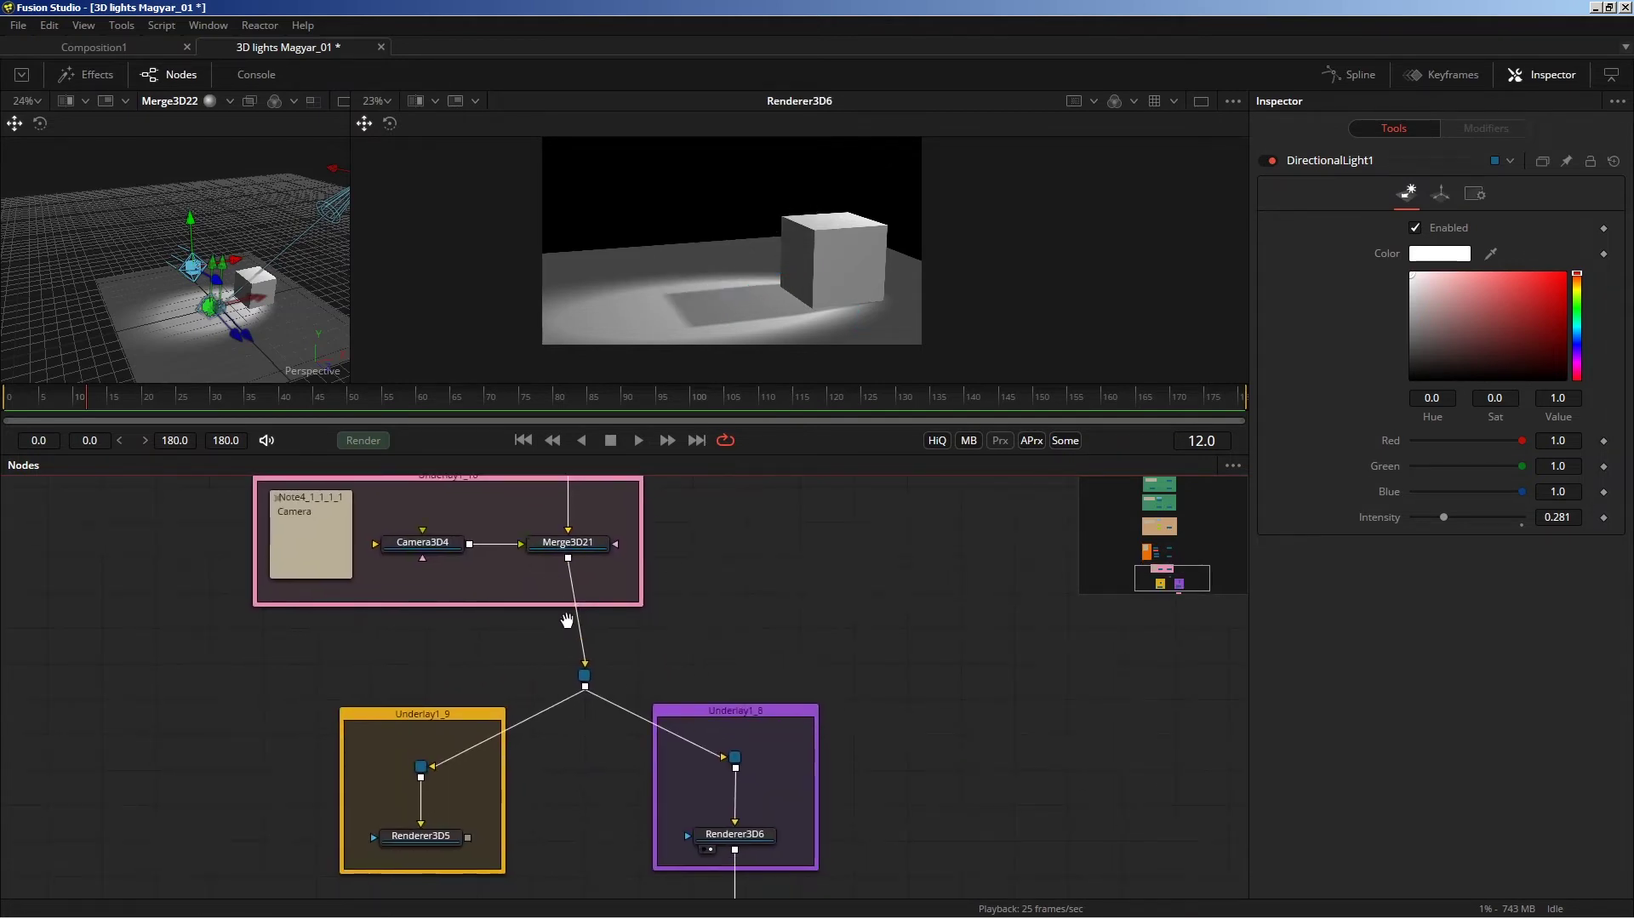
{"action": "scroll", "coordinate": [540, 618], "scroll_direction": "up", "scroll_amount": 1}
{"action": "left_click_drag", "start_coordinate": [528, 664], "coordinate": [510, 663]}
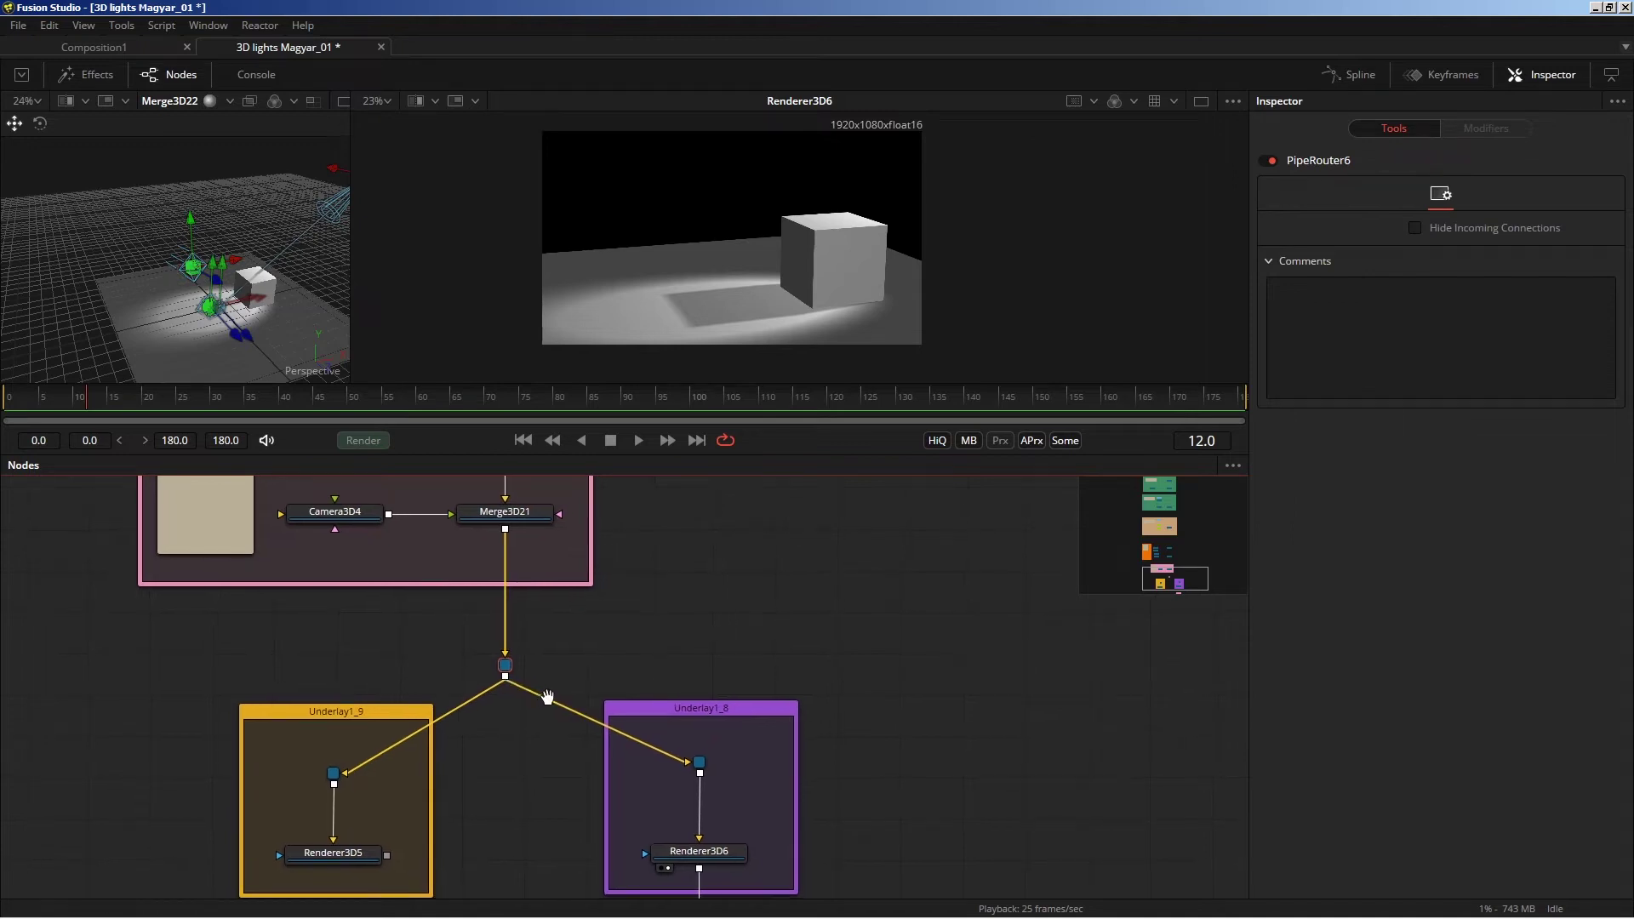
{"action": "scroll", "coordinate": [545, 676], "scroll_direction": "down", "scroll_amount": 1}
{"action": "scroll", "coordinate": [544, 676], "scroll_direction": "down", "scroll_amount": 1}
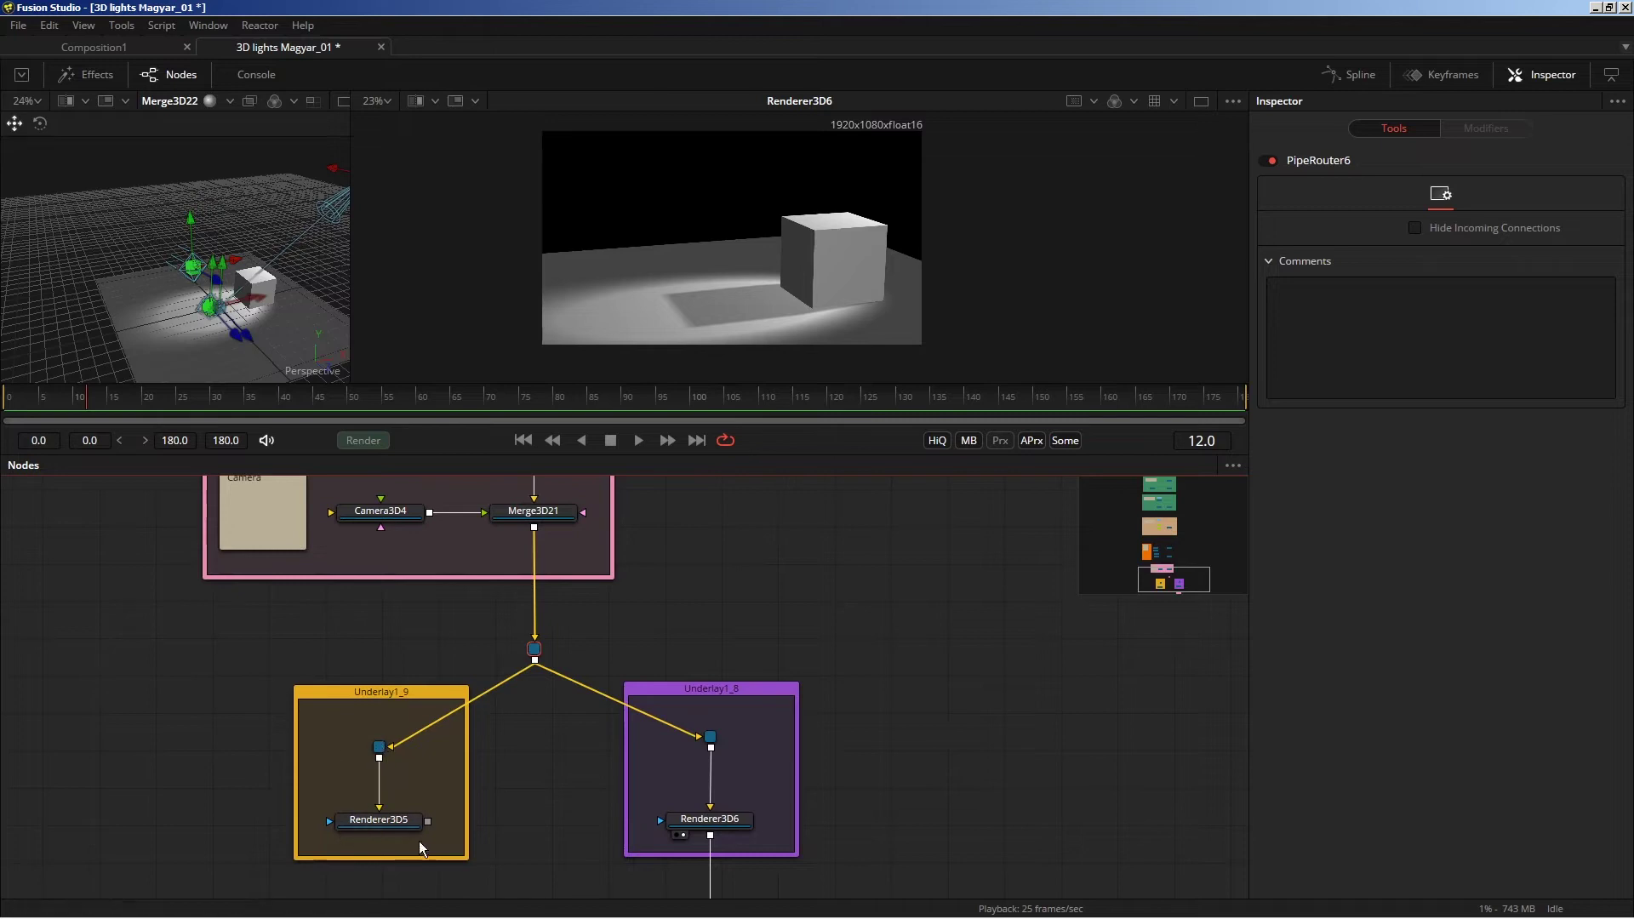
View Renderer3D5's render of the spotlit floor and shaded cube.
{"action": "left_click", "coordinate": [364, 824]}
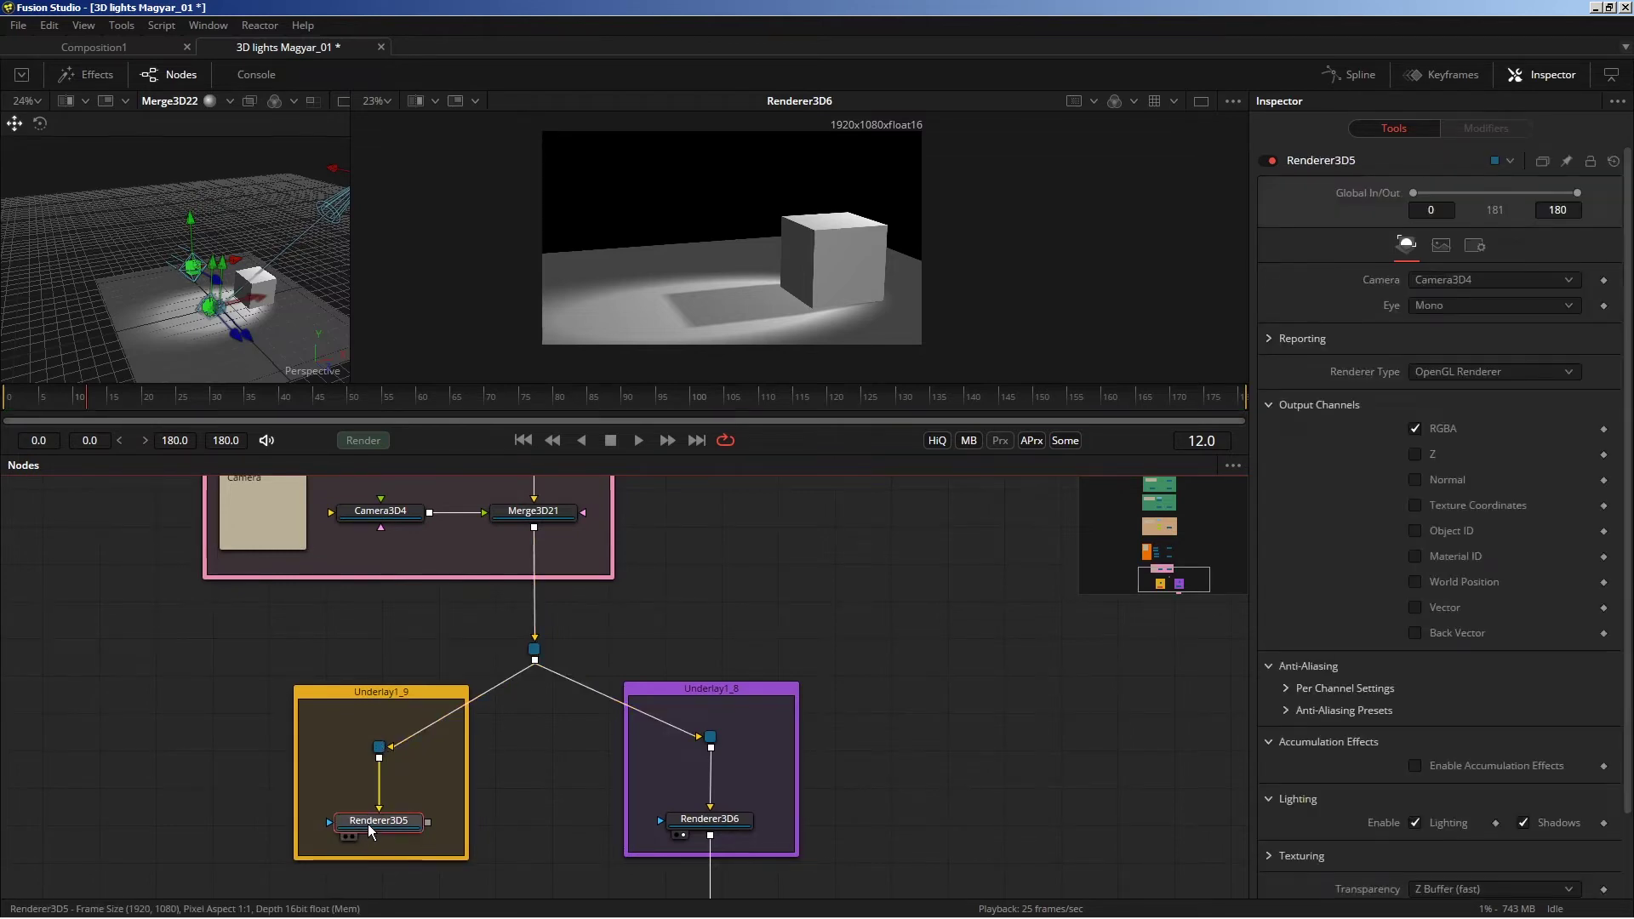
{"action": "key", "text": "2"}
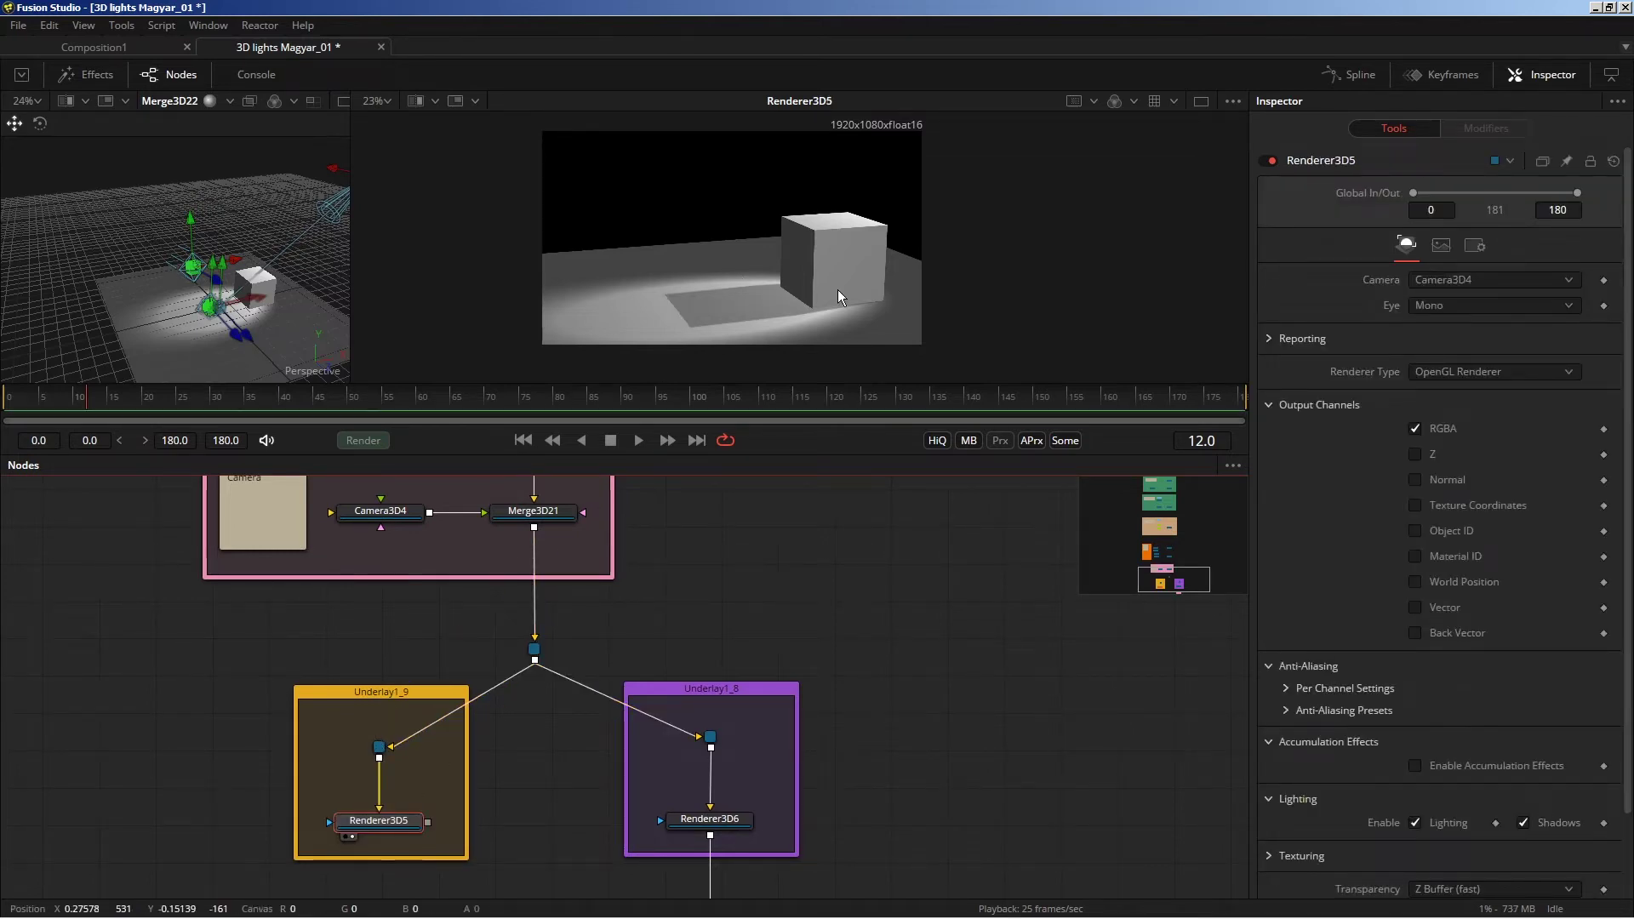
{"action": "scroll", "coordinate": [804, 213], "scroll_direction": "up", "scroll_amount": 1}
{"action": "scroll", "coordinate": [939, 252], "scroll_direction": "up", "scroll_amount": 2}
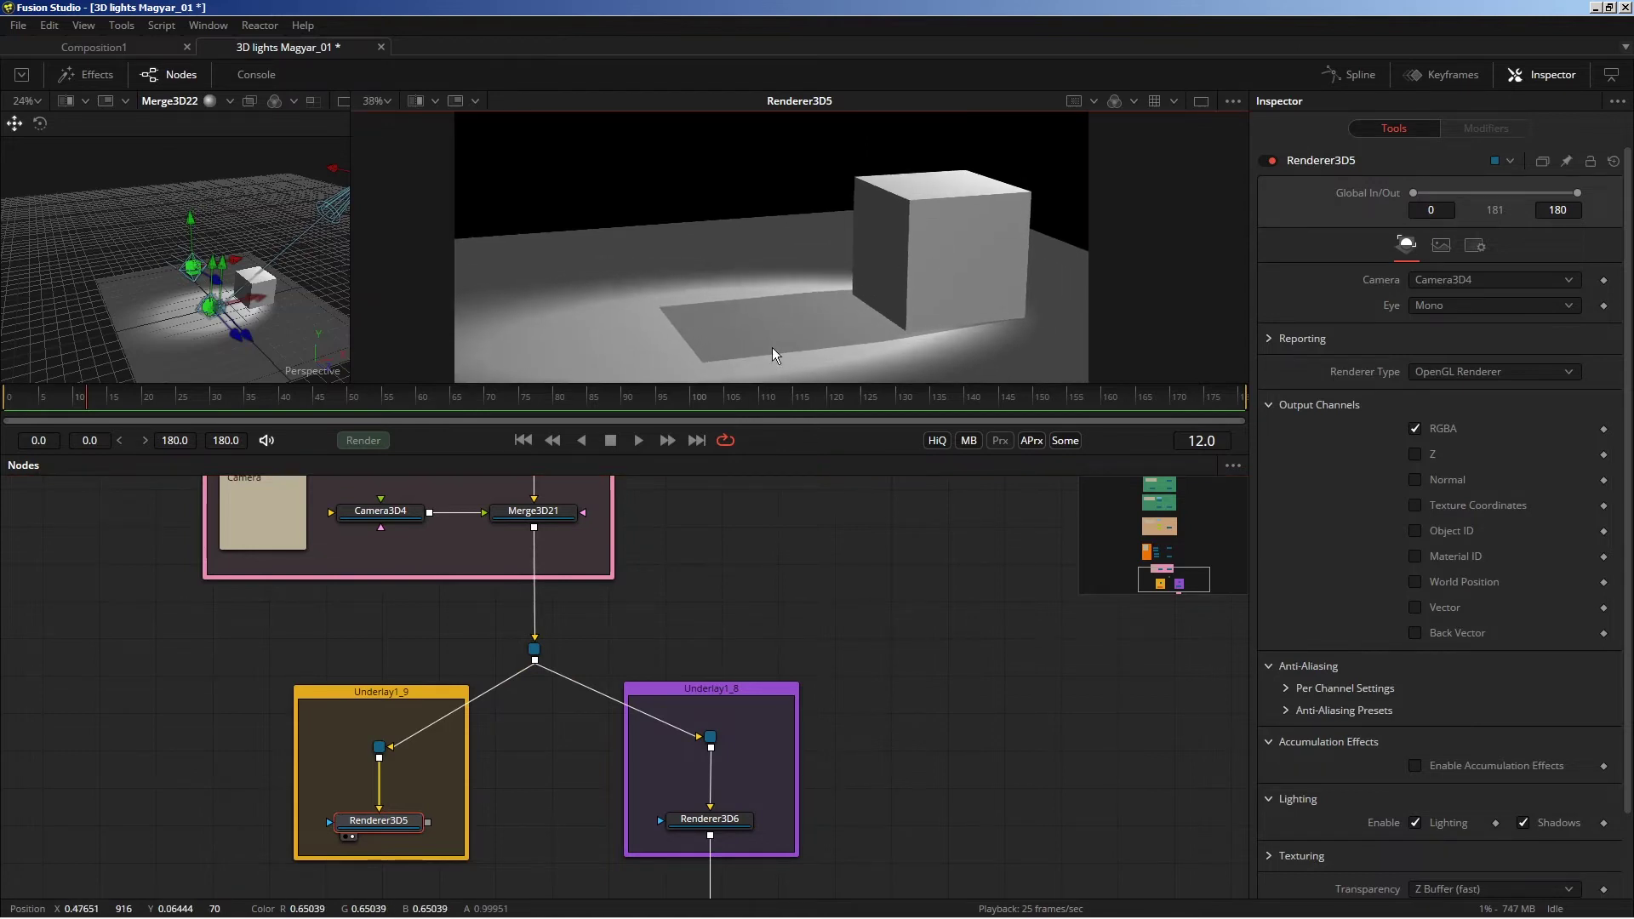
{"action": "scroll", "coordinate": [897, 269], "scroll_direction": "up", "scroll_amount": 2}
{"action": "scroll", "coordinate": [897, 269], "scroll_direction": "up", "scroll_amount": 3}
{"action": "scroll", "coordinate": [917, 276], "scroll_direction": "up", "scroll_amount": 5}
{"action": "scroll", "coordinate": [708, 362], "scroll_direction": "up", "scroll_amount": 3}
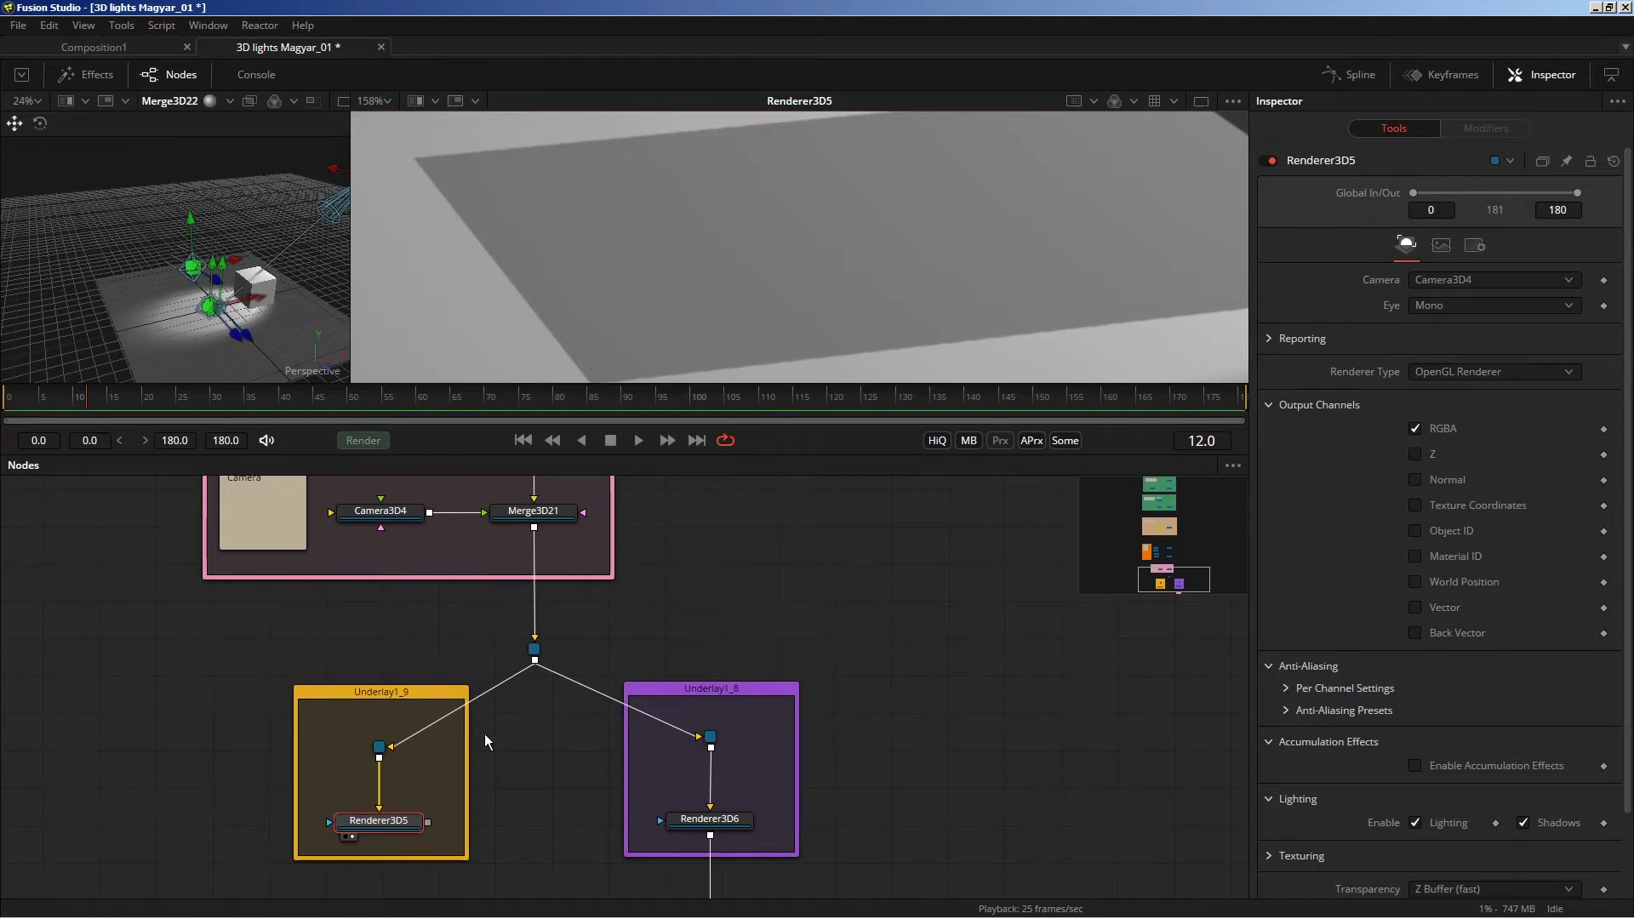
Scroll the node graph back up to the lights group and Probe Modifier underlay.
{"action": "left_click_drag", "start_coordinate": [489, 663], "coordinate": [481, 793]}
{"action": "scroll", "coordinate": [475, 690], "scroll_direction": "up", "scroll_amount": 3}
{"action": "scroll", "coordinate": [474, 681], "scroll_direction": "up", "scroll_amount": 5}
{"action": "scroll", "coordinate": [478, 699], "scroll_direction": "up", "scroll_amount": 2}
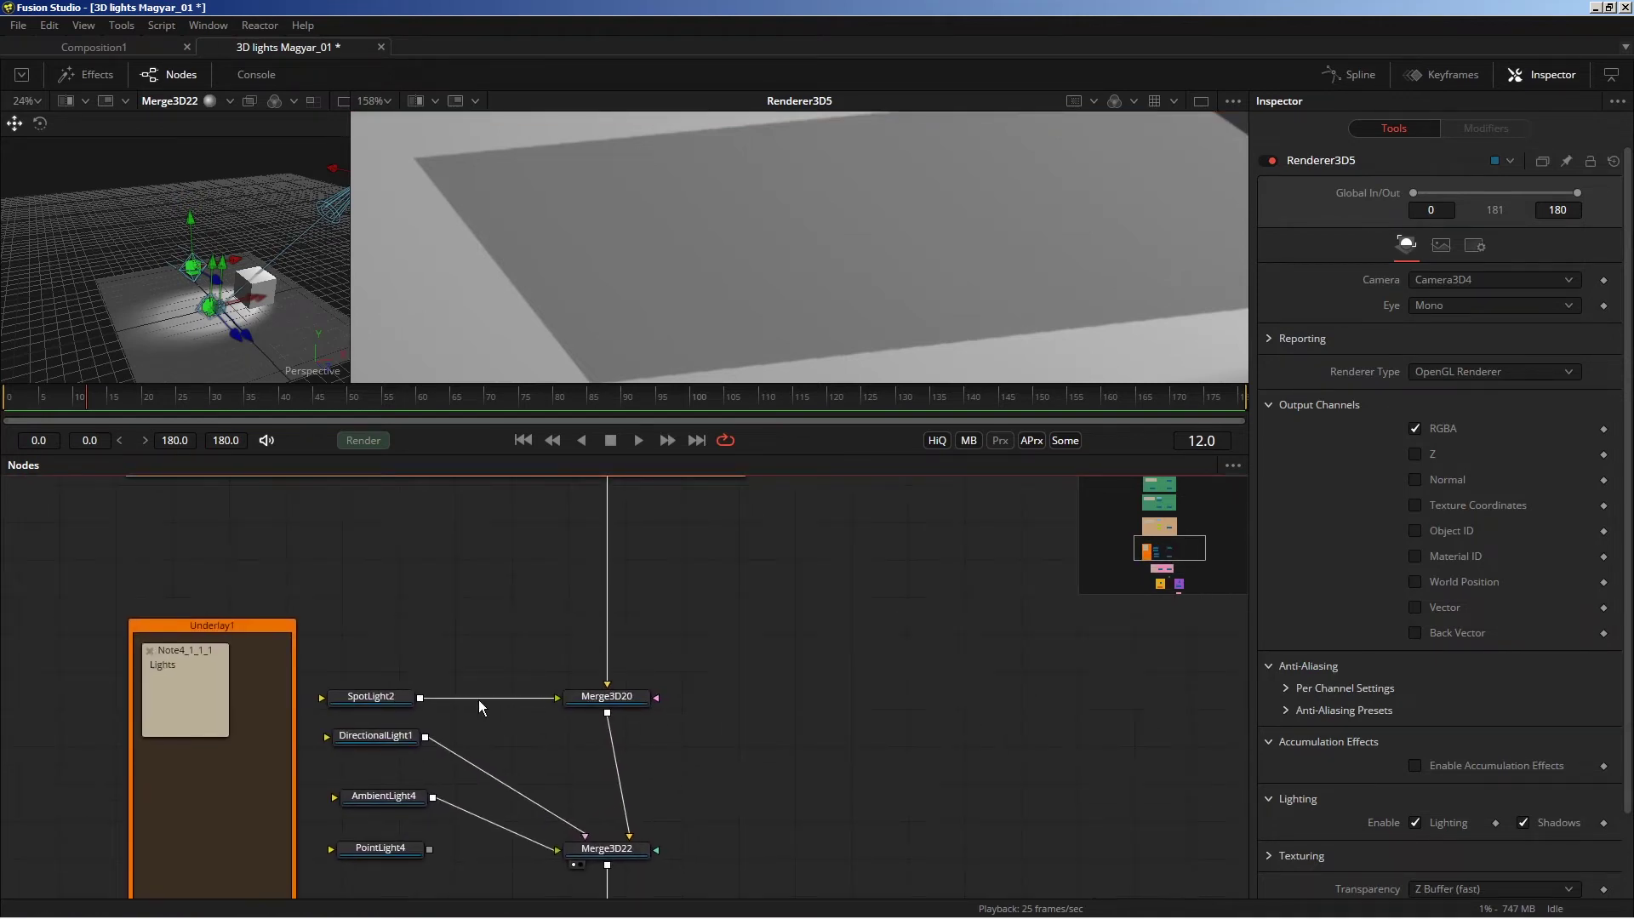
{"action": "scroll", "coordinate": [482, 720], "scroll_direction": "up", "scroll_amount": 2}
{"action": "scroll", "coordinate": [775, 251], "scroll_direction": "down", "scroll_amount": 3}
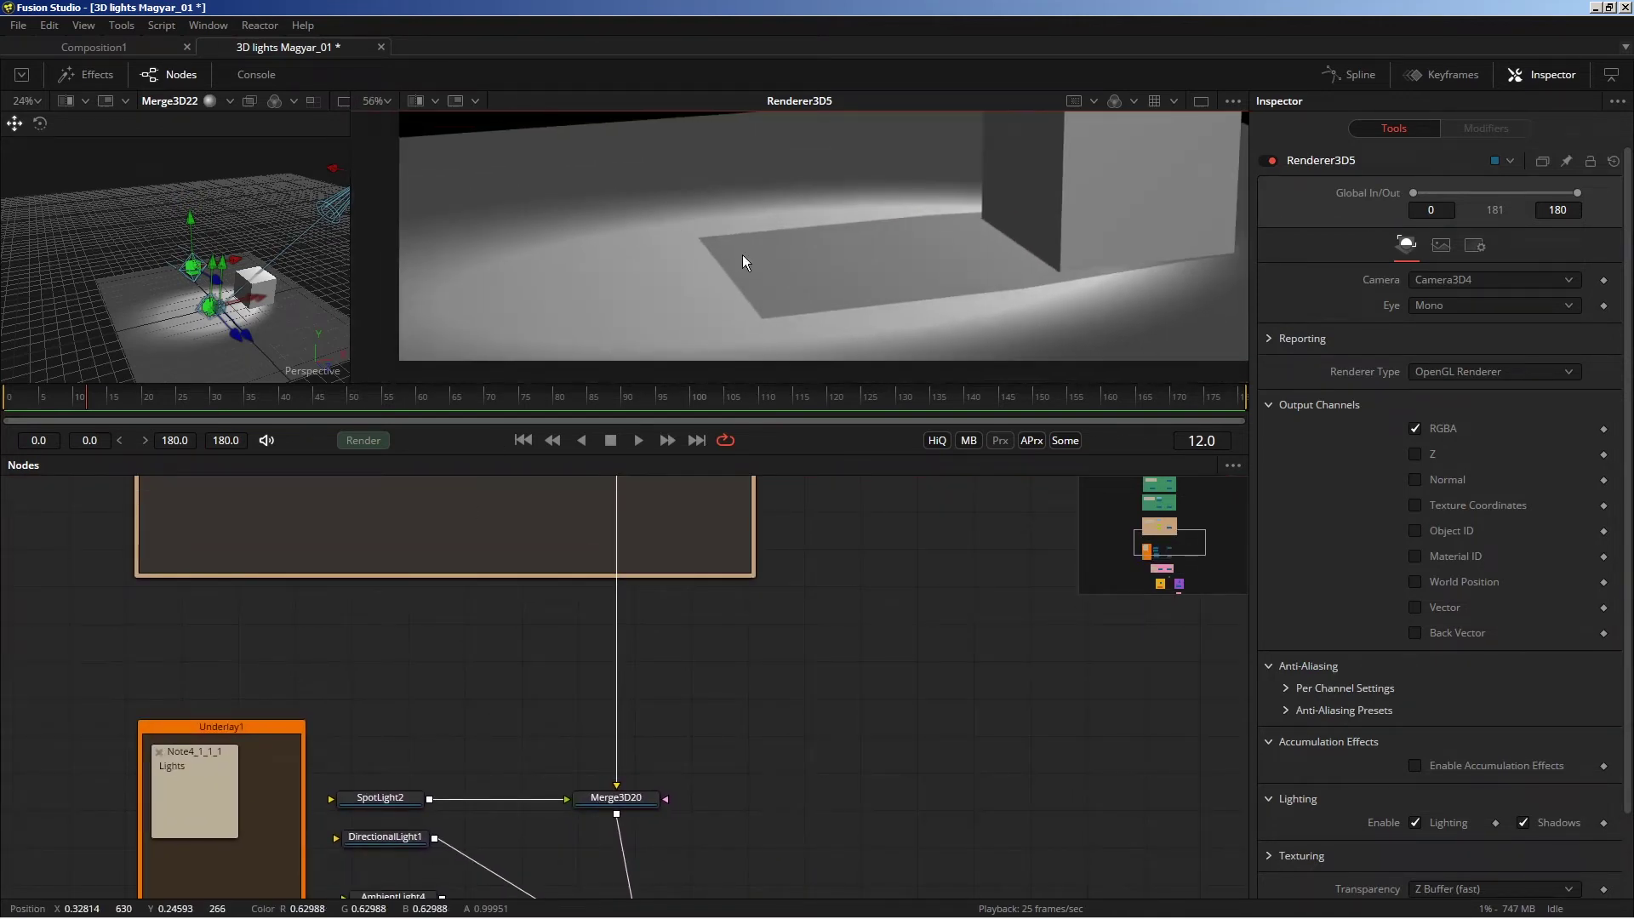
{"action": "scroll", "coordinate": [813, 318], "scroll_direction": "down", "scroll_amount": 1}
{"action": "scroll", "coordinate": [385, 672], "scroll_direction": "up", "scroll_amount": 3}
{"action": "scroll", "coordinate": [473, 779], "scroll_direction": "up", "scroll_amount": 2}
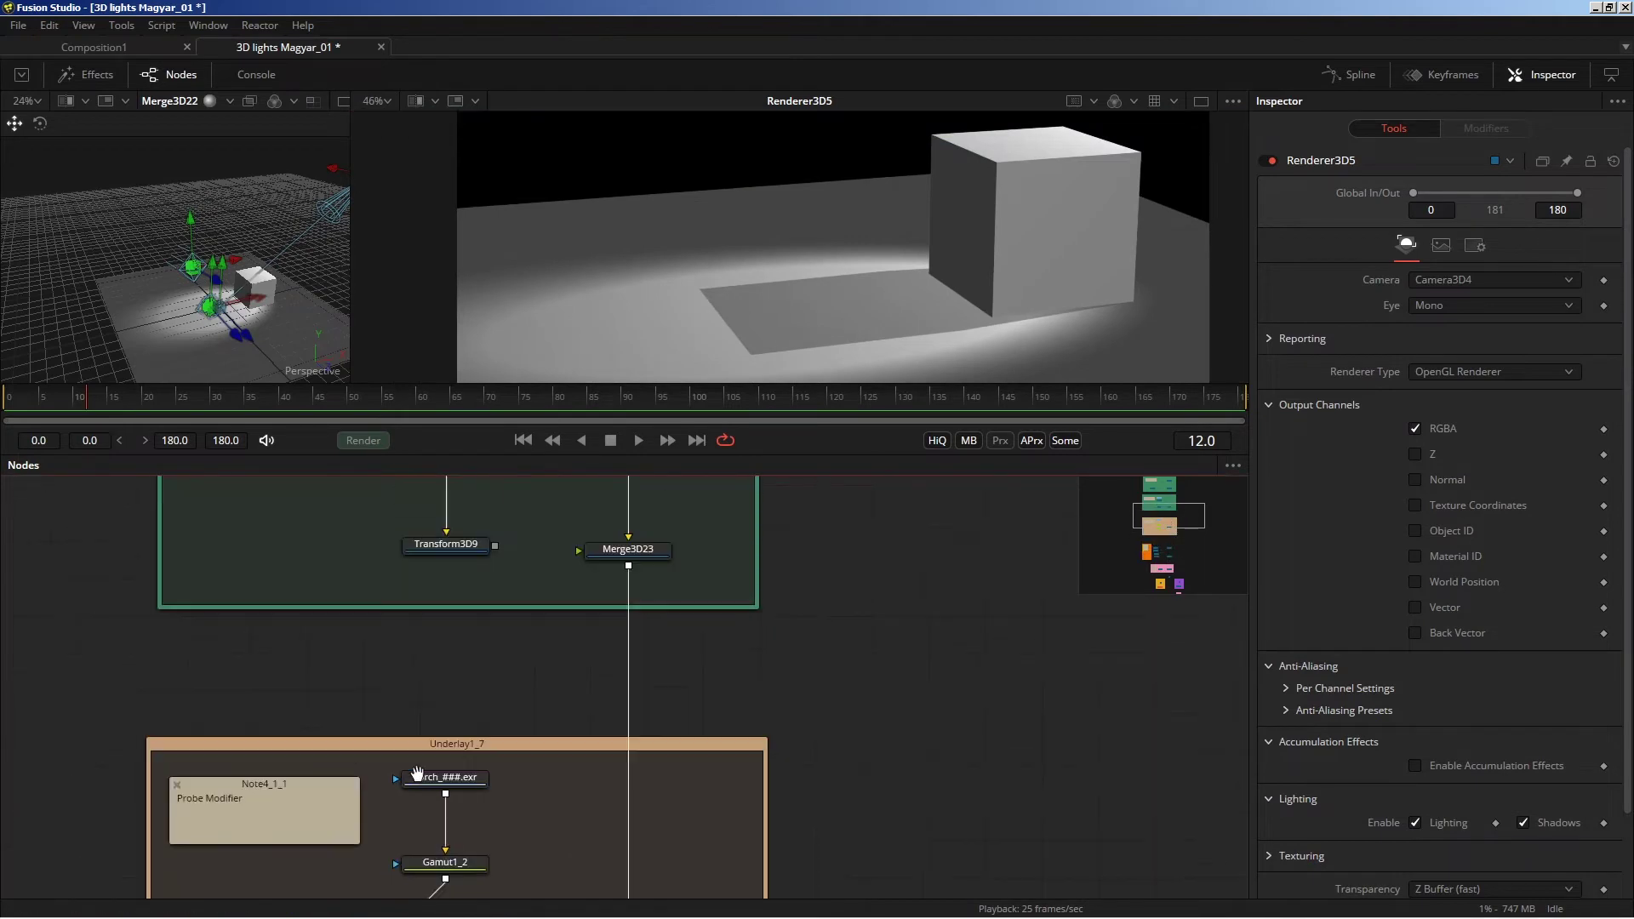
{"action": "scroll", "coordinate": [414, 755], "scroll_direction": "up", "scroll_amount": 2}
View the Fenster_FreiG.png texture, then show Shape3D16 in a wider view from a lower angle.
{"action": "scroll", "coordinate": [384, 662], "scroll_direction": "up", "scroll_amount": 2}
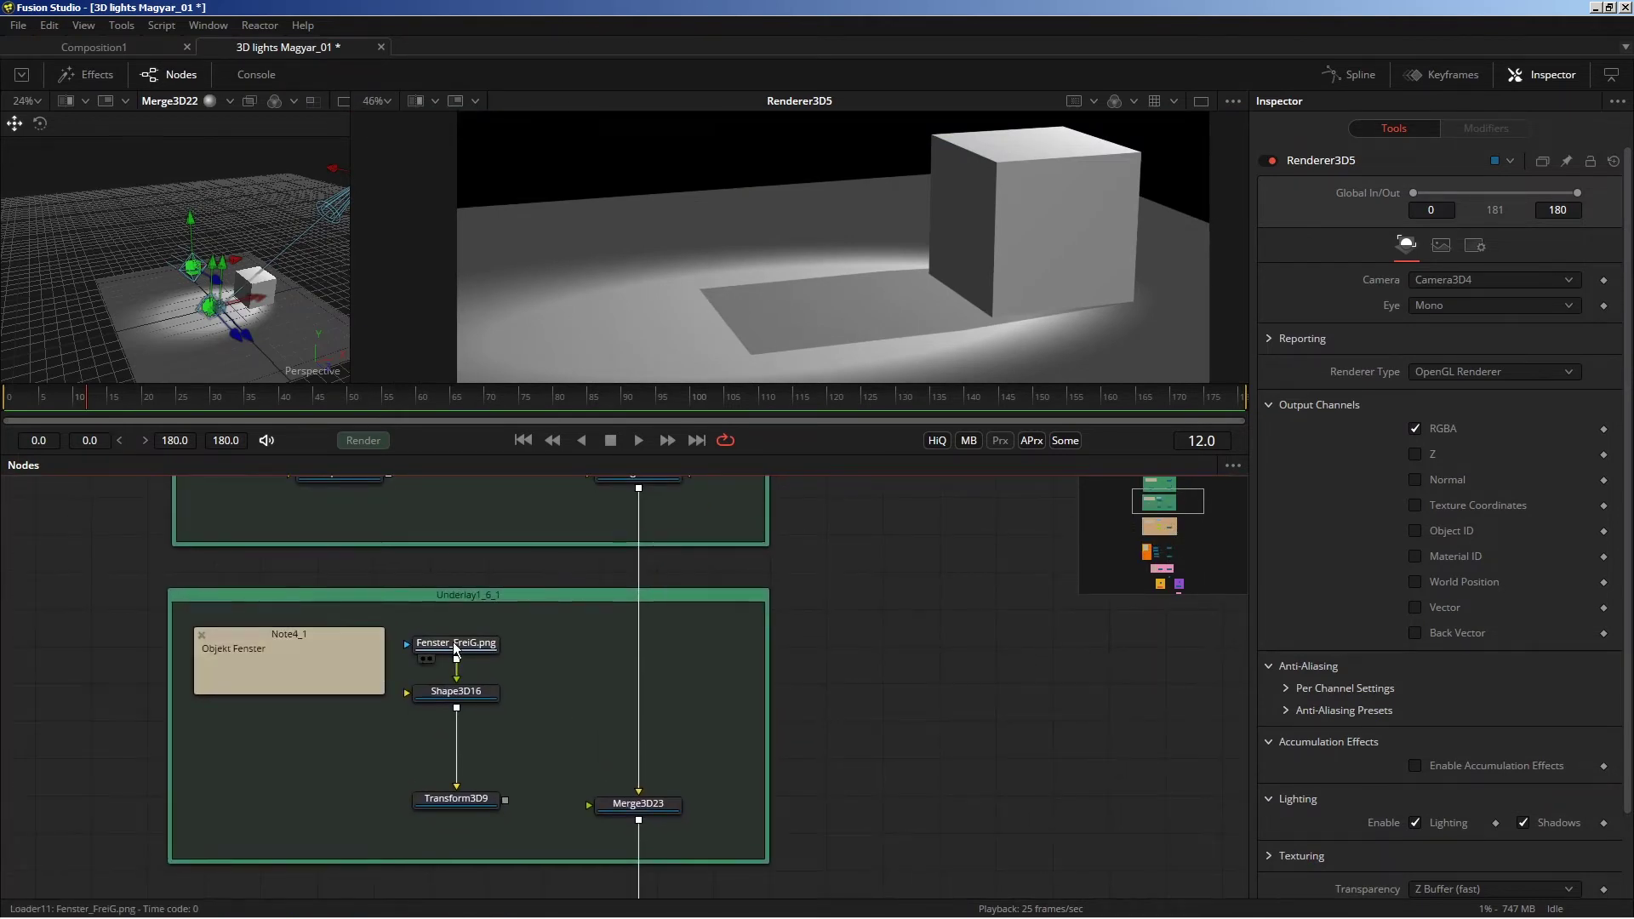
{"action": "left_click", "coordinate": [455, 645]}
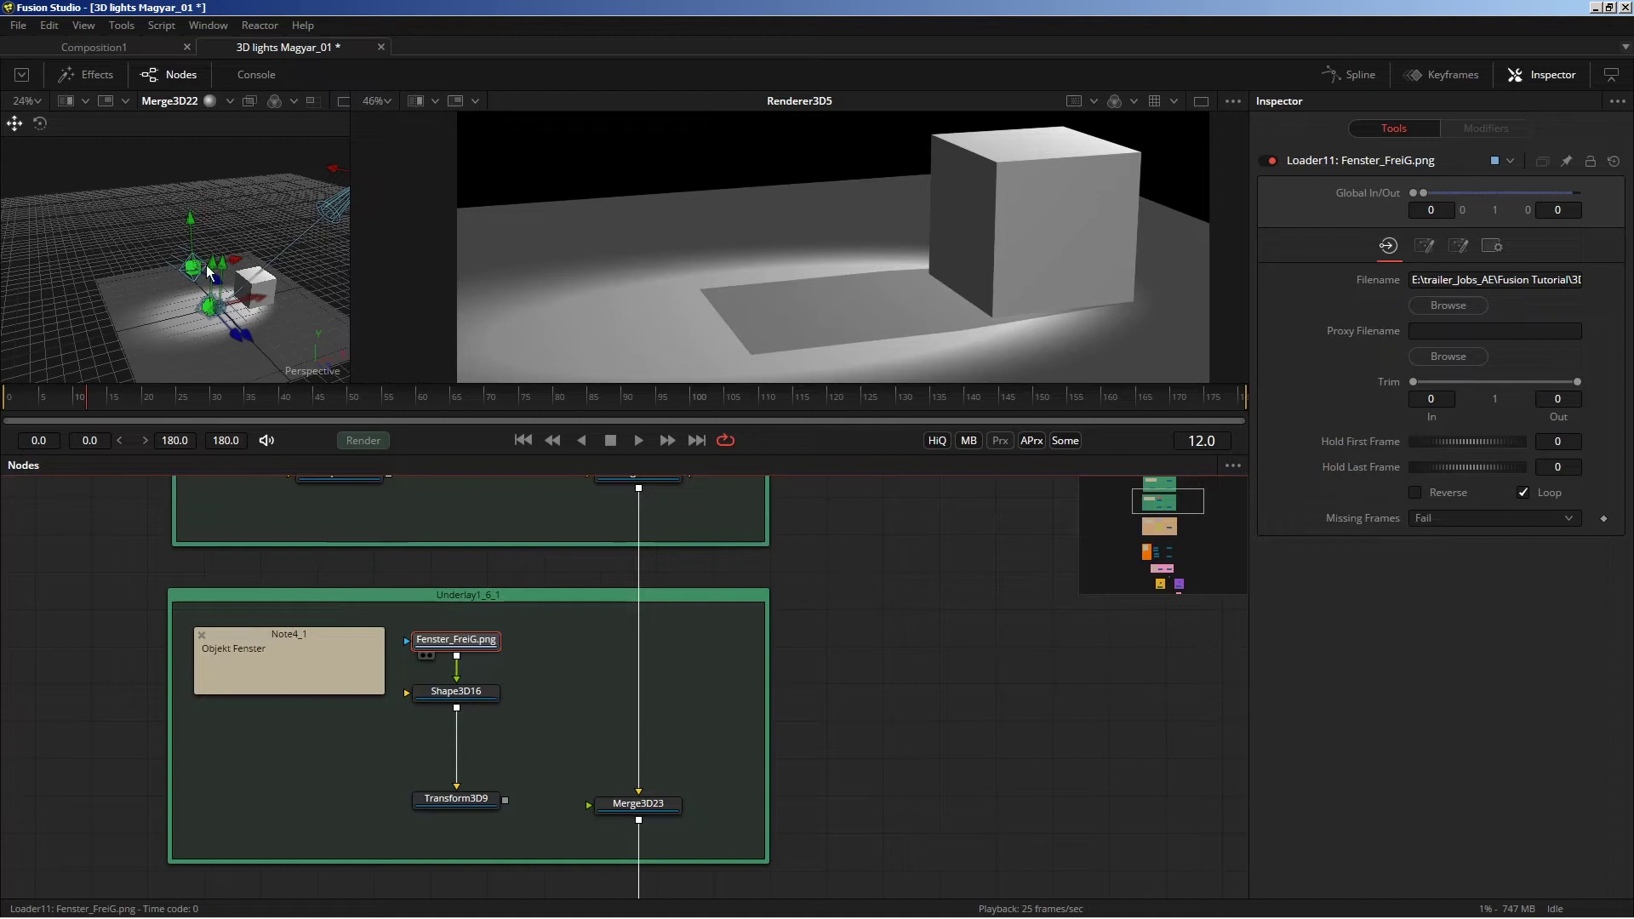
{"action": "left_click_drag", "start_coordinate": [456, 643], "coordinate": [227, 293]}
{"action": "scroll", "coordinate": [231, 259], "scroll_direction": "down", "scroll_amount": 5}
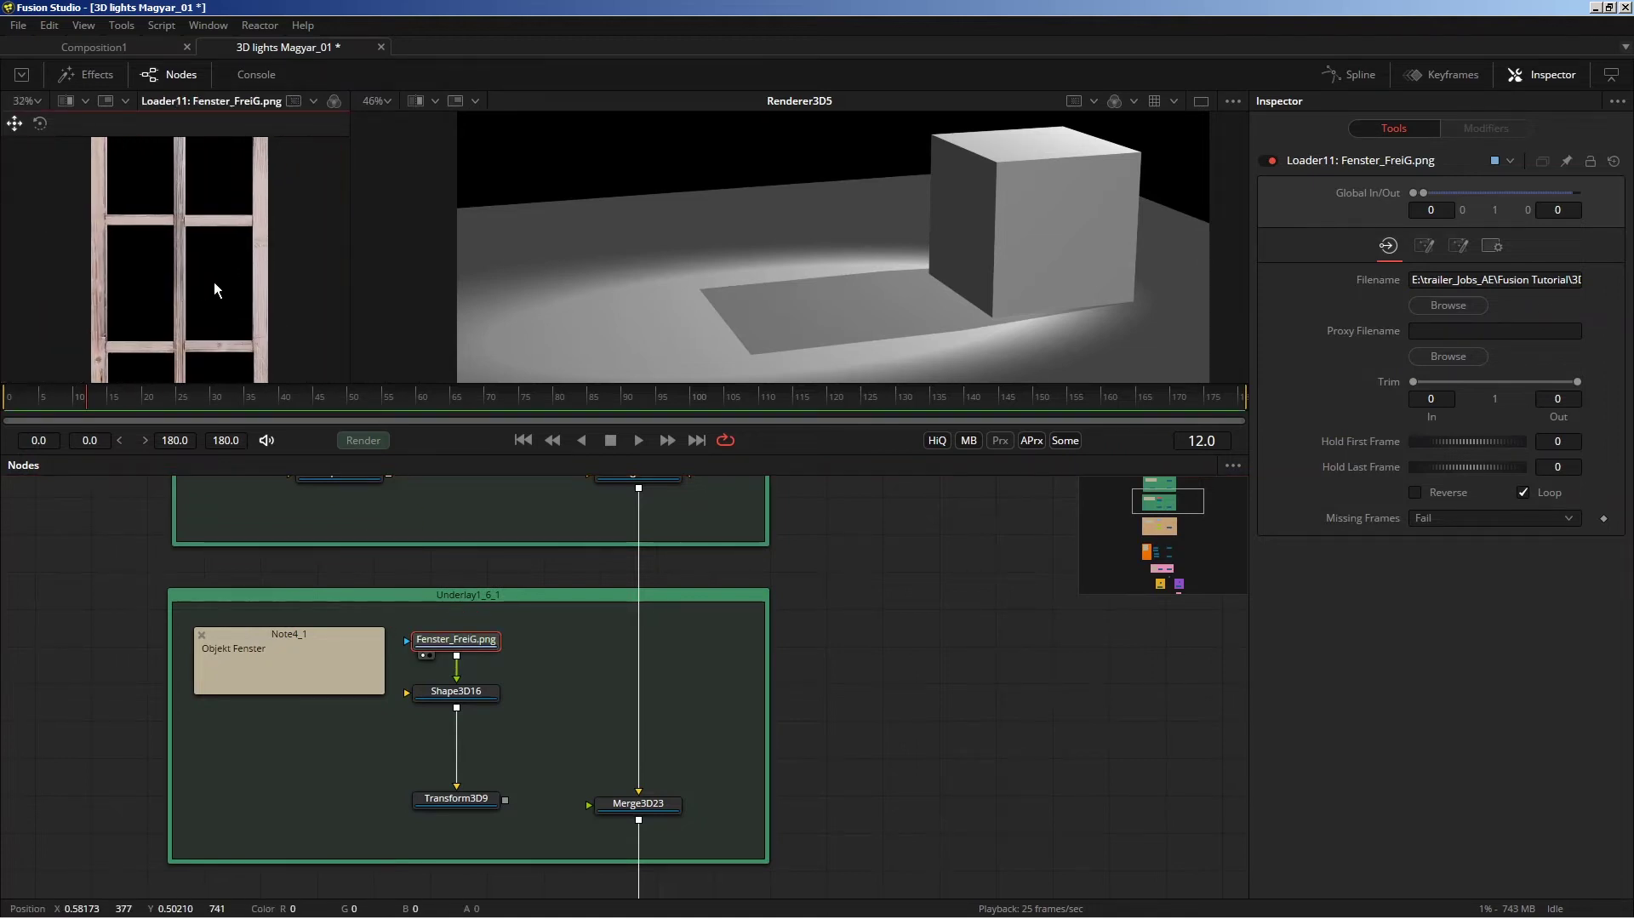
{"action": "scroll", "coordinate": [185, 267], "scroll_direction": "down", "scroll_amount": 1}
{"action": "scroll", "coordinate": [171, 223], "scroll_direction": "down", "scroll_amount": 1}
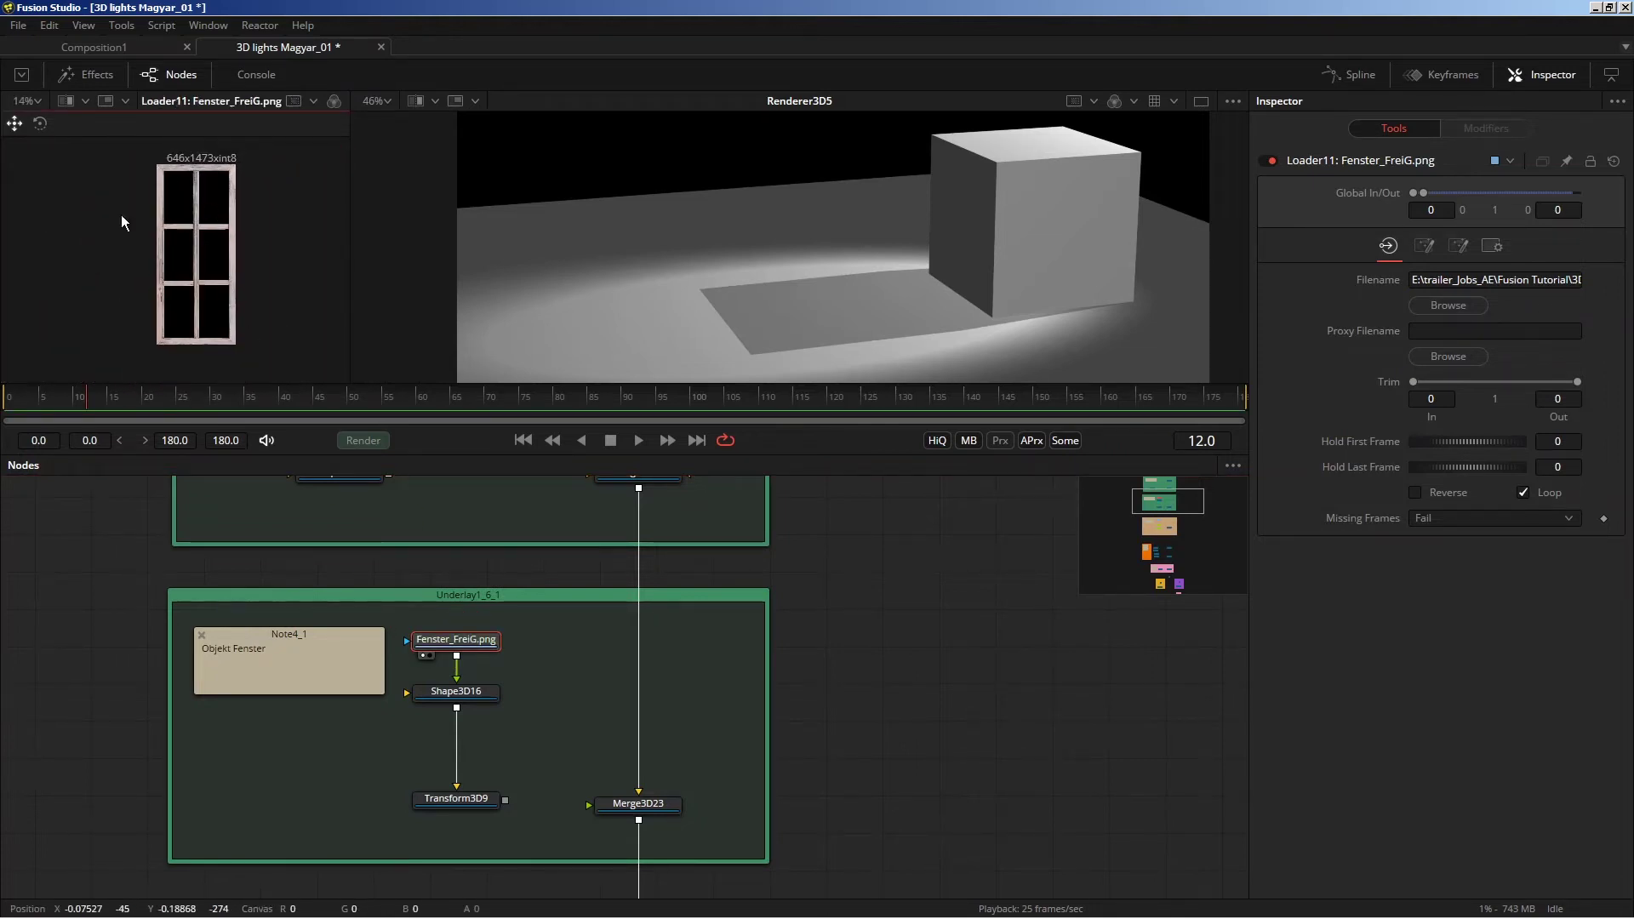
{"action": "left_click_drag", "start_coordinate": [456, 692], "coordinate": [185, 288]}
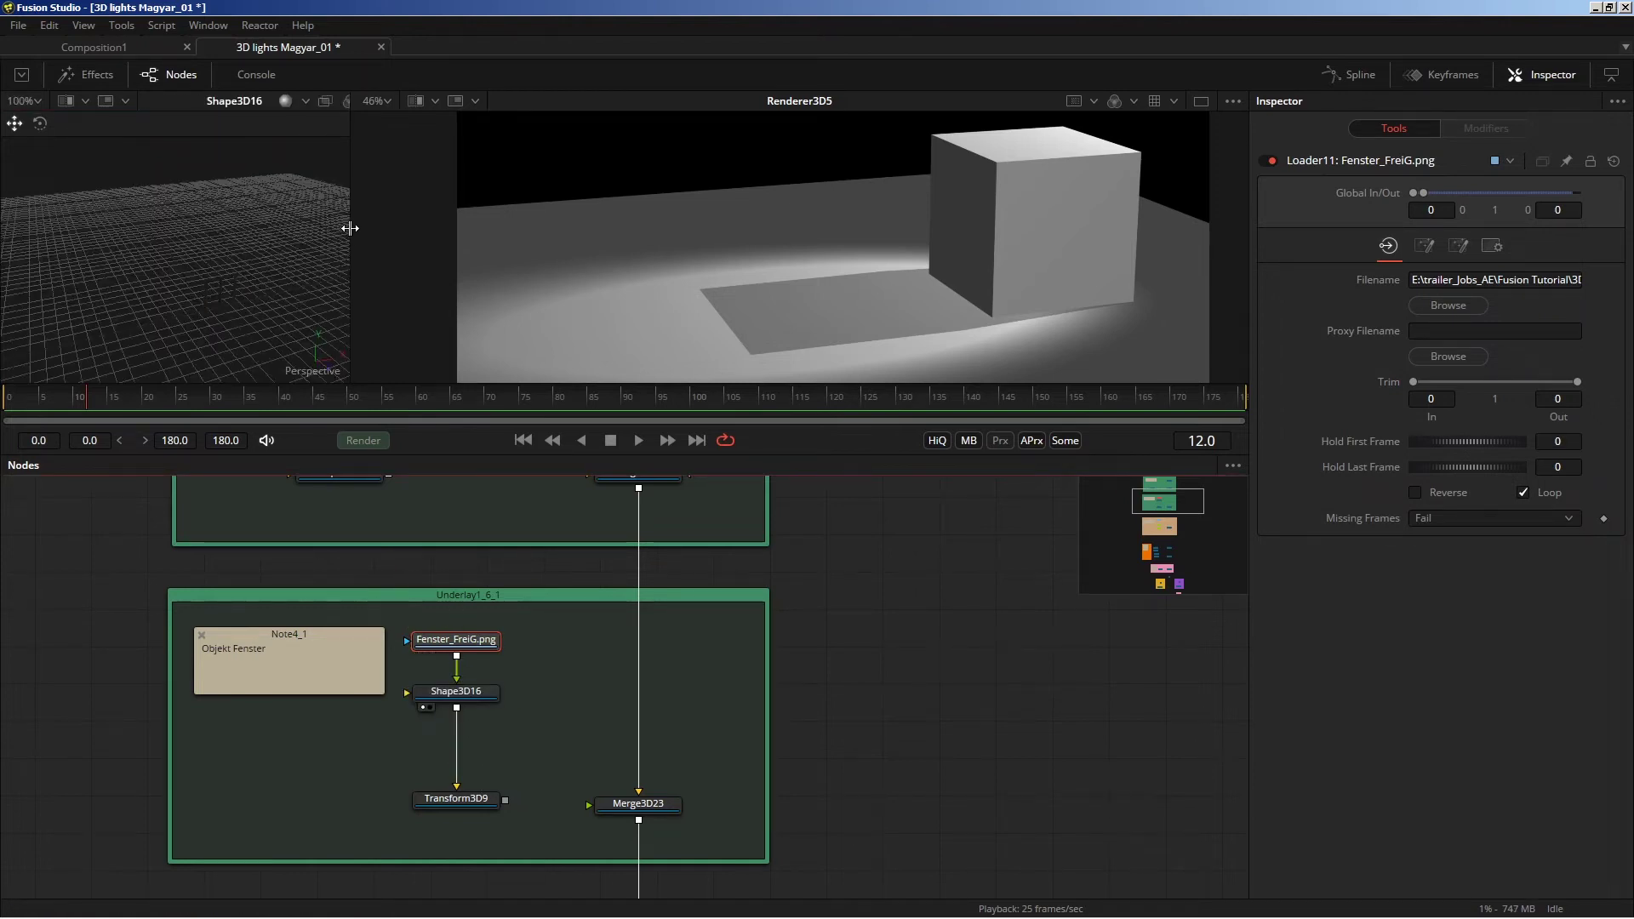
{"action": "left_click_drag", "start_coordinate": [349, 228], "coordinate": [477, 240]}
{"action": "mouse_move", "coordinate": [440, 150]}
{"action": "left_mouse_down"}
{"action": "mouse_move", "coordinate": [405, 282]}
{"action": "mouse_move", "coordinate": [380, 177]}
{"action": "mouse_move", "coordinate": [381, 240]}
{"action": "mouse_move", "coordinate": [481, 235]}
{"action": "left_mouse_up"}
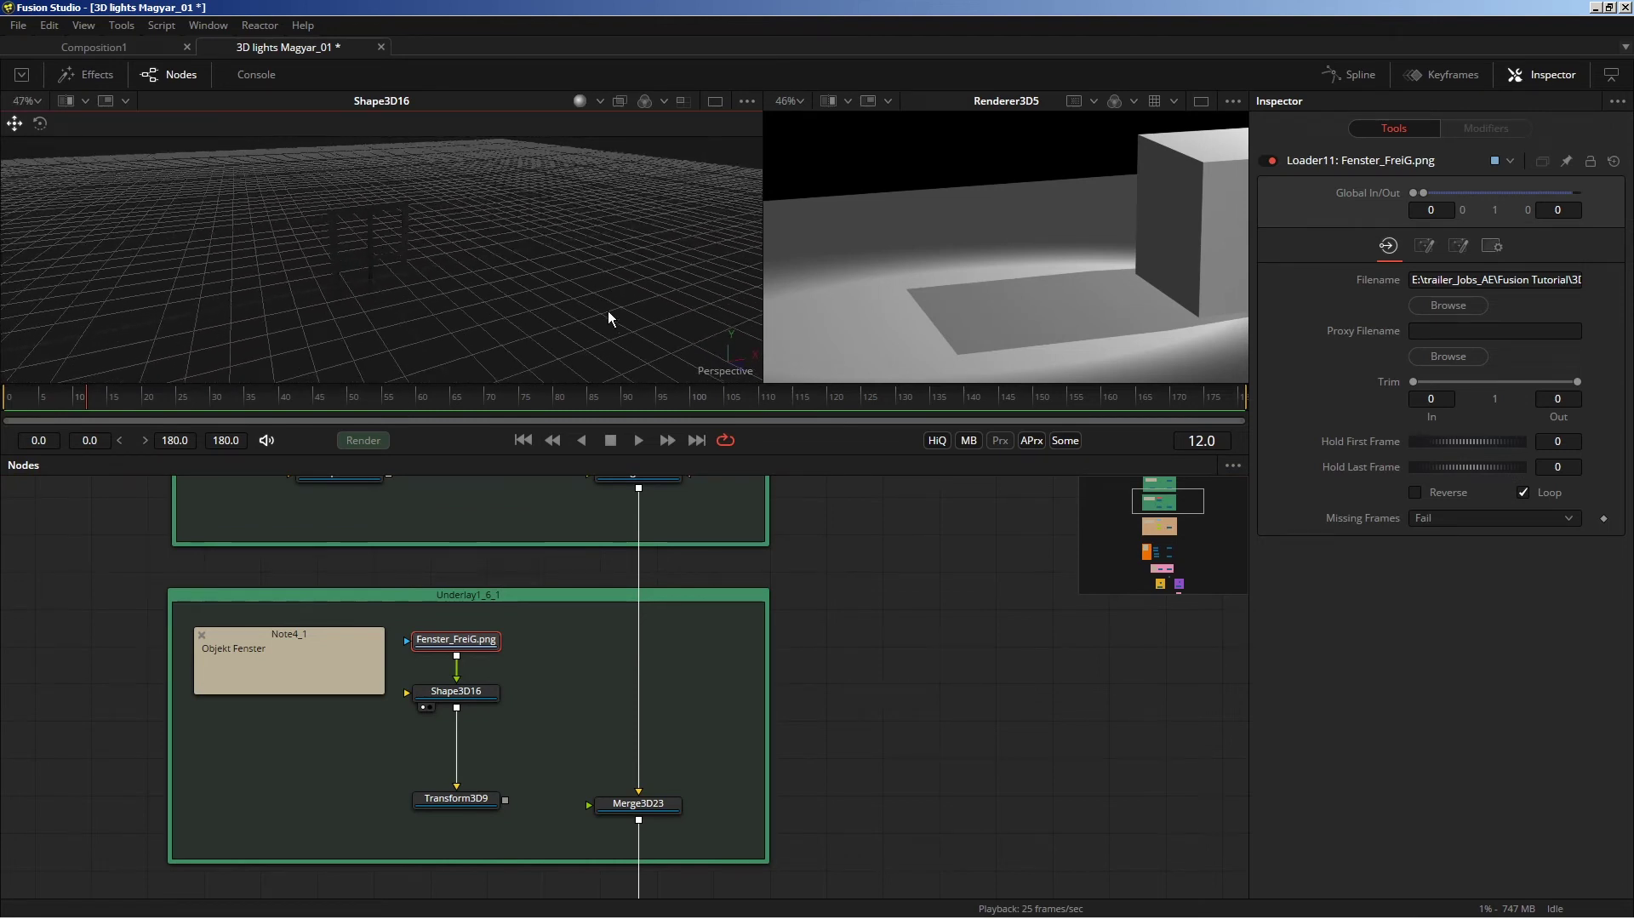
Toggle the 3D grid off and back on, then select Transform3D9 (rotation Y 88.1, translation X 1.72681).
{"action": "right_click", "coordinate": [536, 249]}
{"action": "mouse_move", "coordinate": [567, 299]}
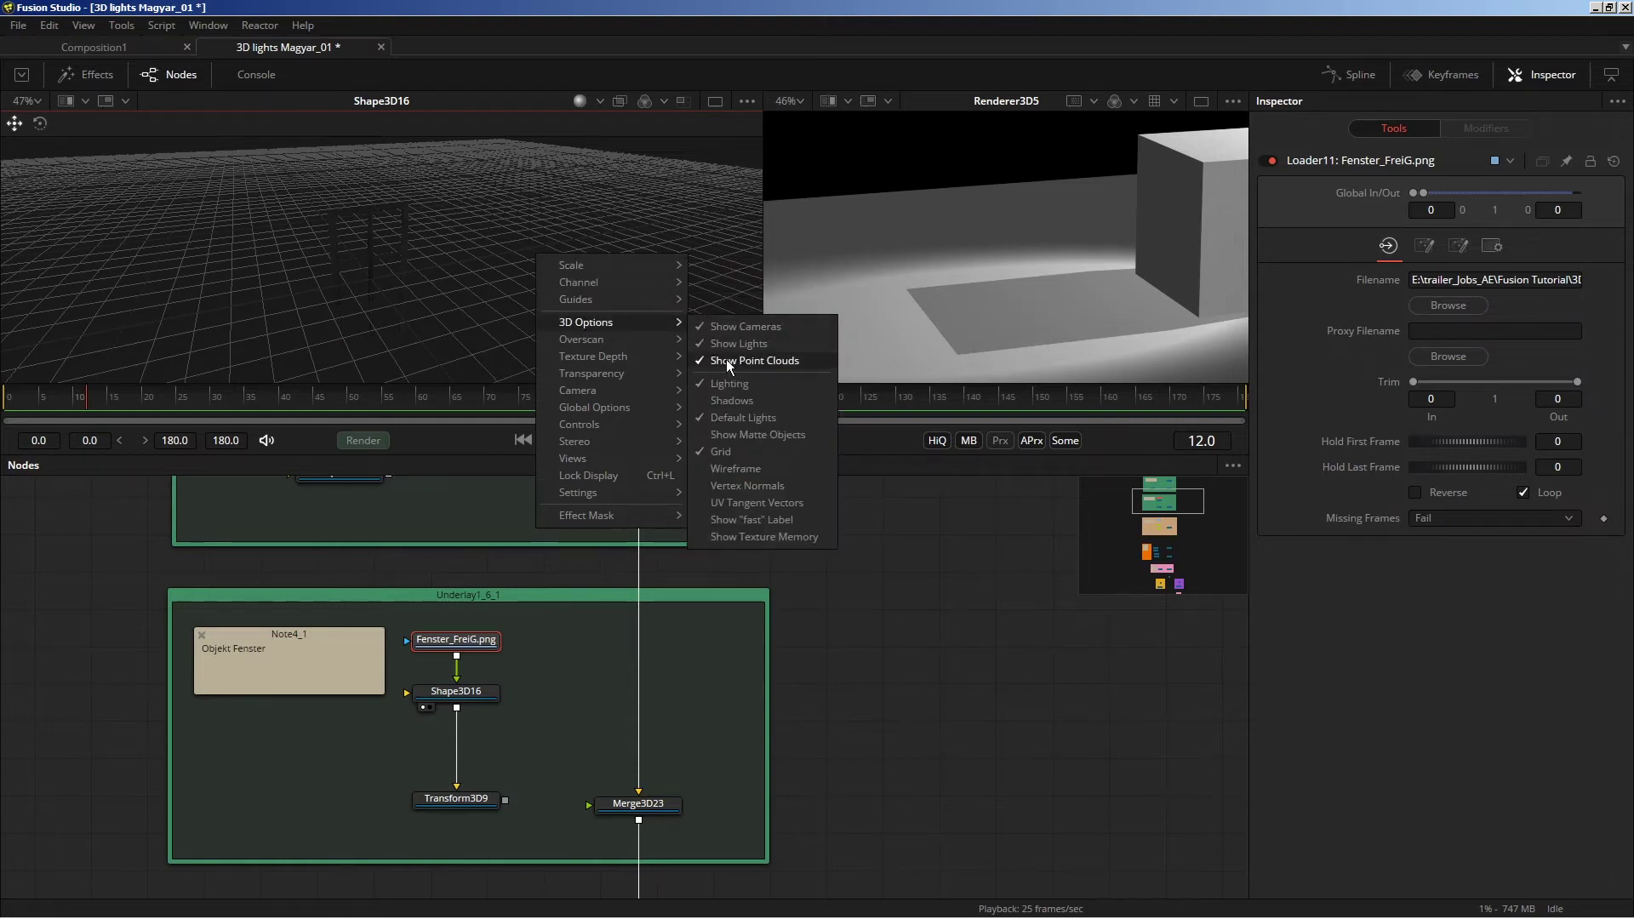
{"action": "left_click", "coordinate": [715, 452]}
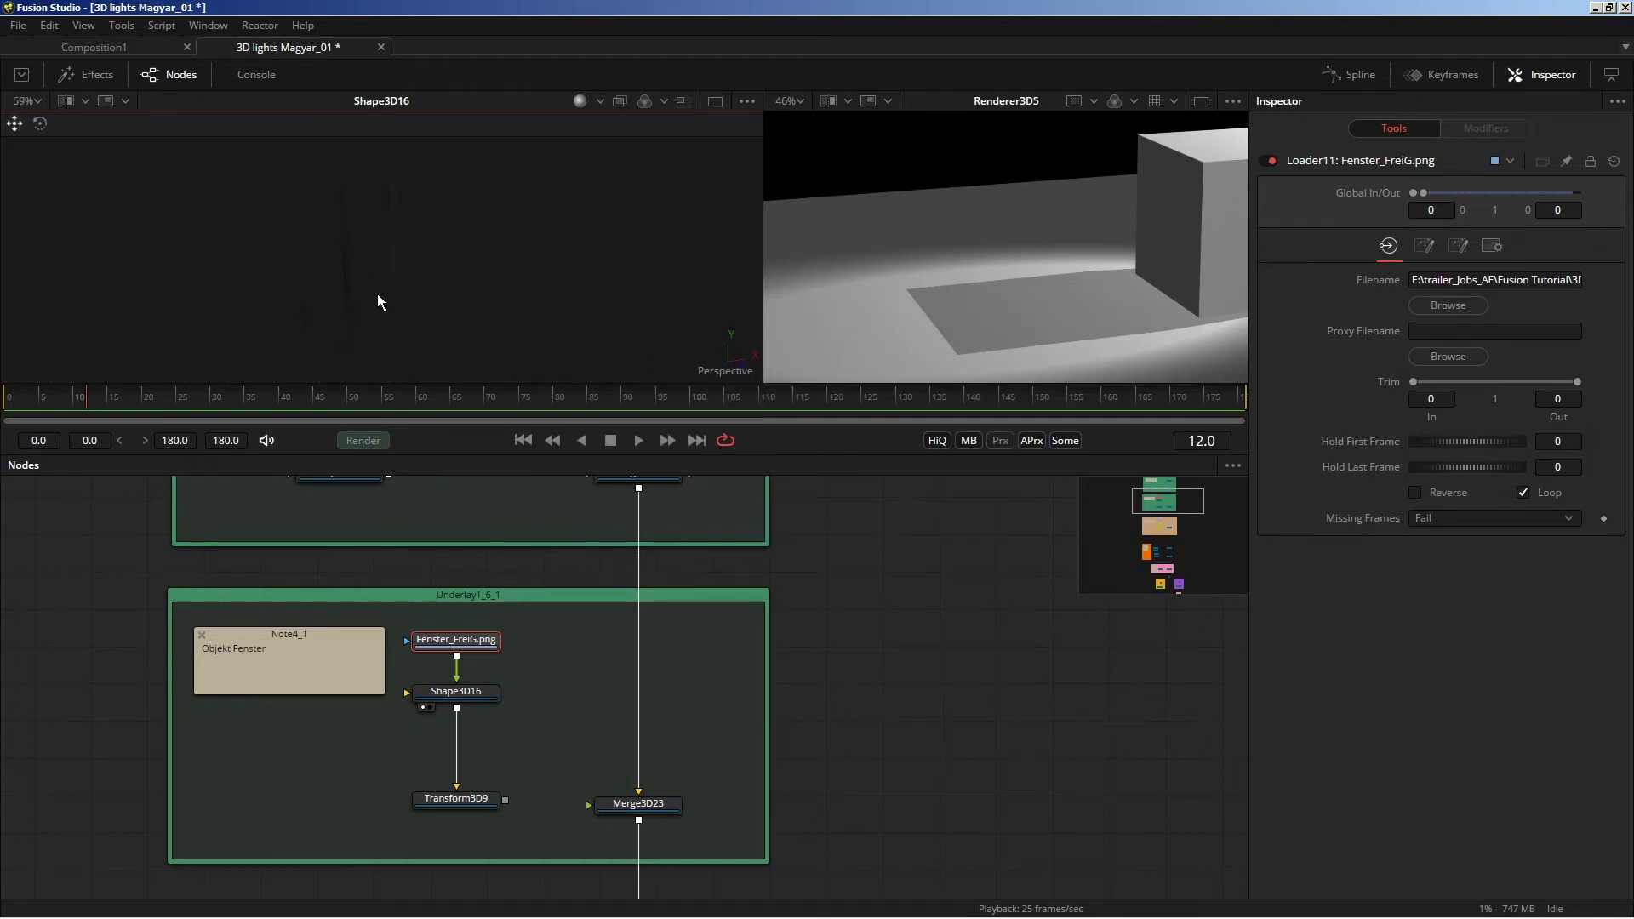
{"action": "right_click", "coordinate": [529, 269]}
{"action": "mouse_move", "coordinate": [576, 339]}
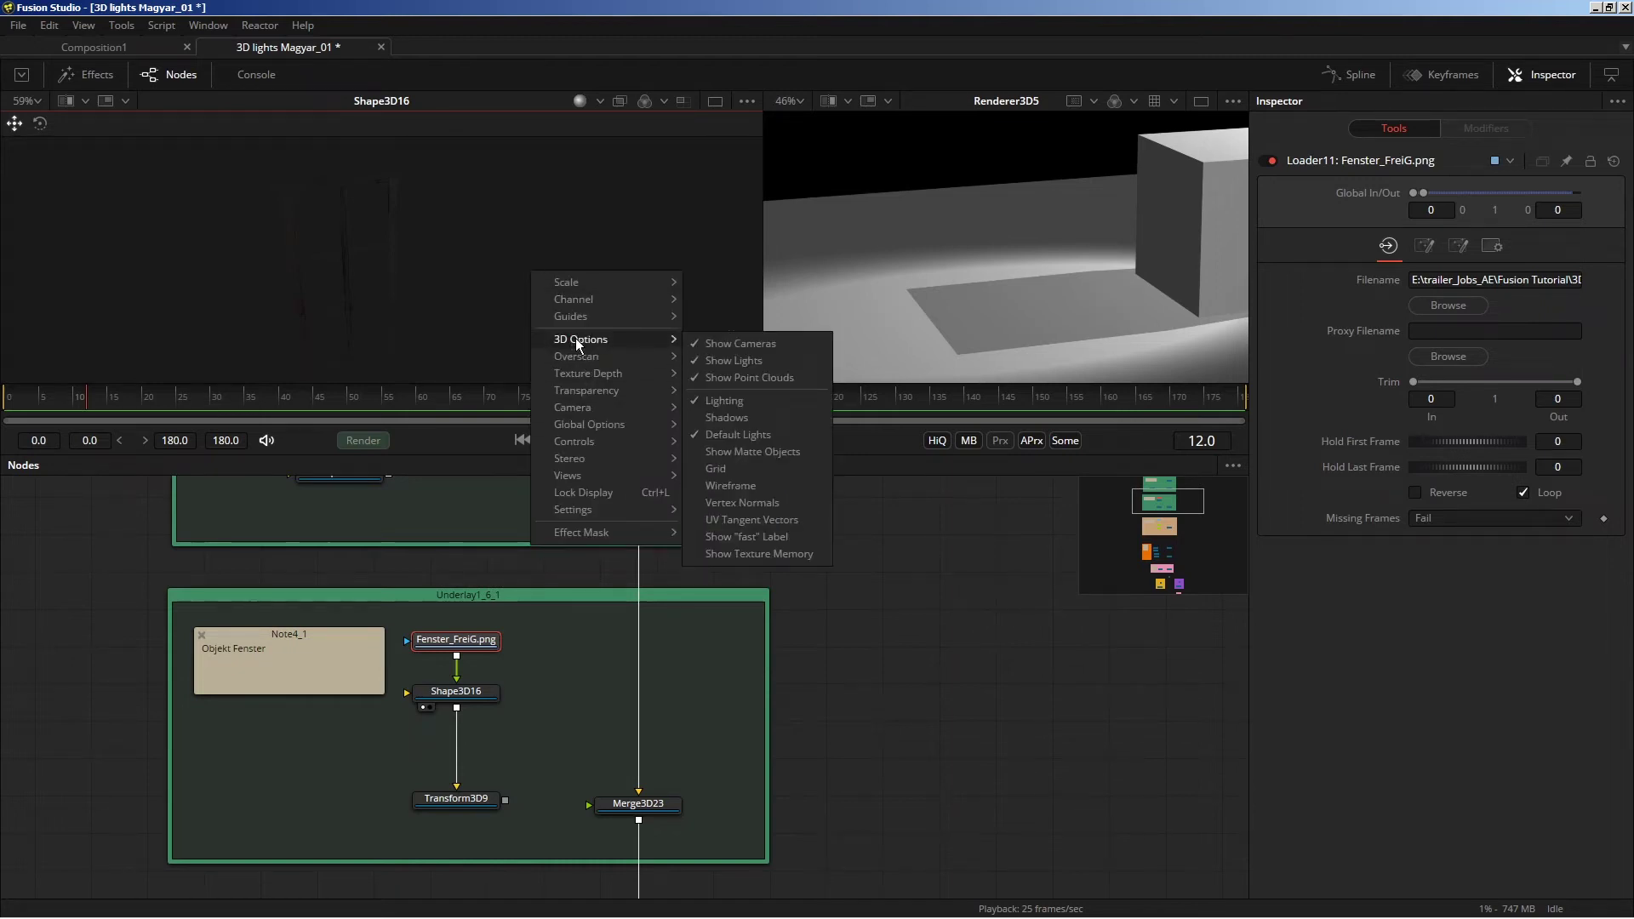
{"action": "left_click", "coordinate": [714, 468]}
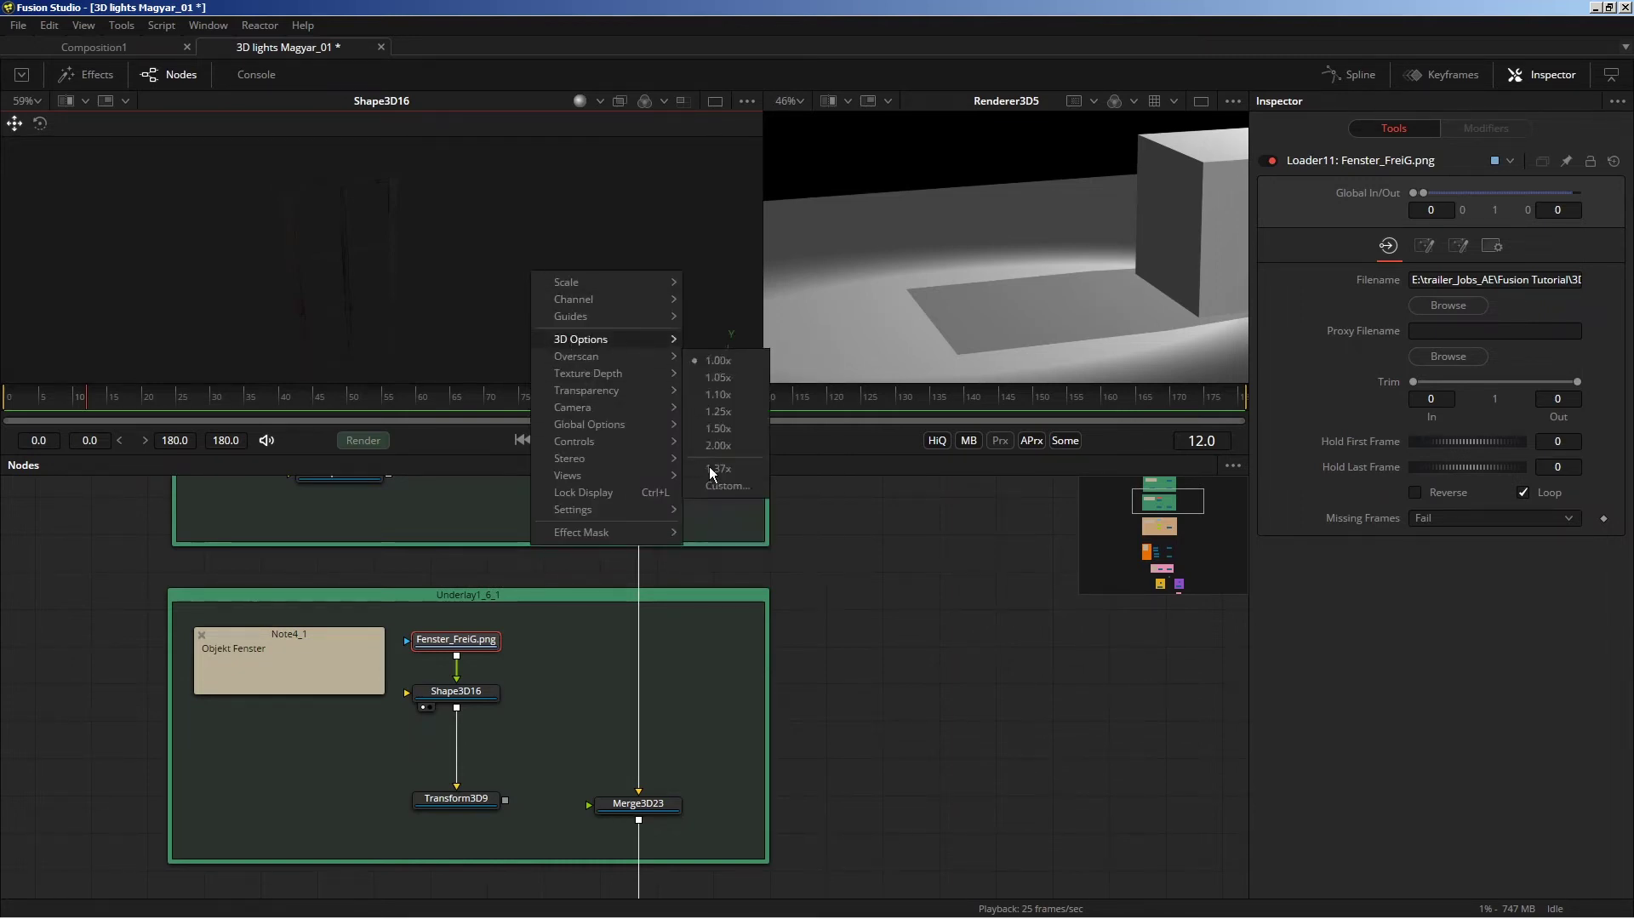
{"action": "scroll", "coordinate": [363, 253], "scroll_direction": "down", "scroll_amount": 2}
{"action": "left_click", "coordinate": [448, 802]}
Wire Transform3D9 into Merge3D23 and view the merged floor, cube and window scene.
{"action": "left_click_drag", "start_coordinate": [436, 797], "coordinate": [325, 313]}
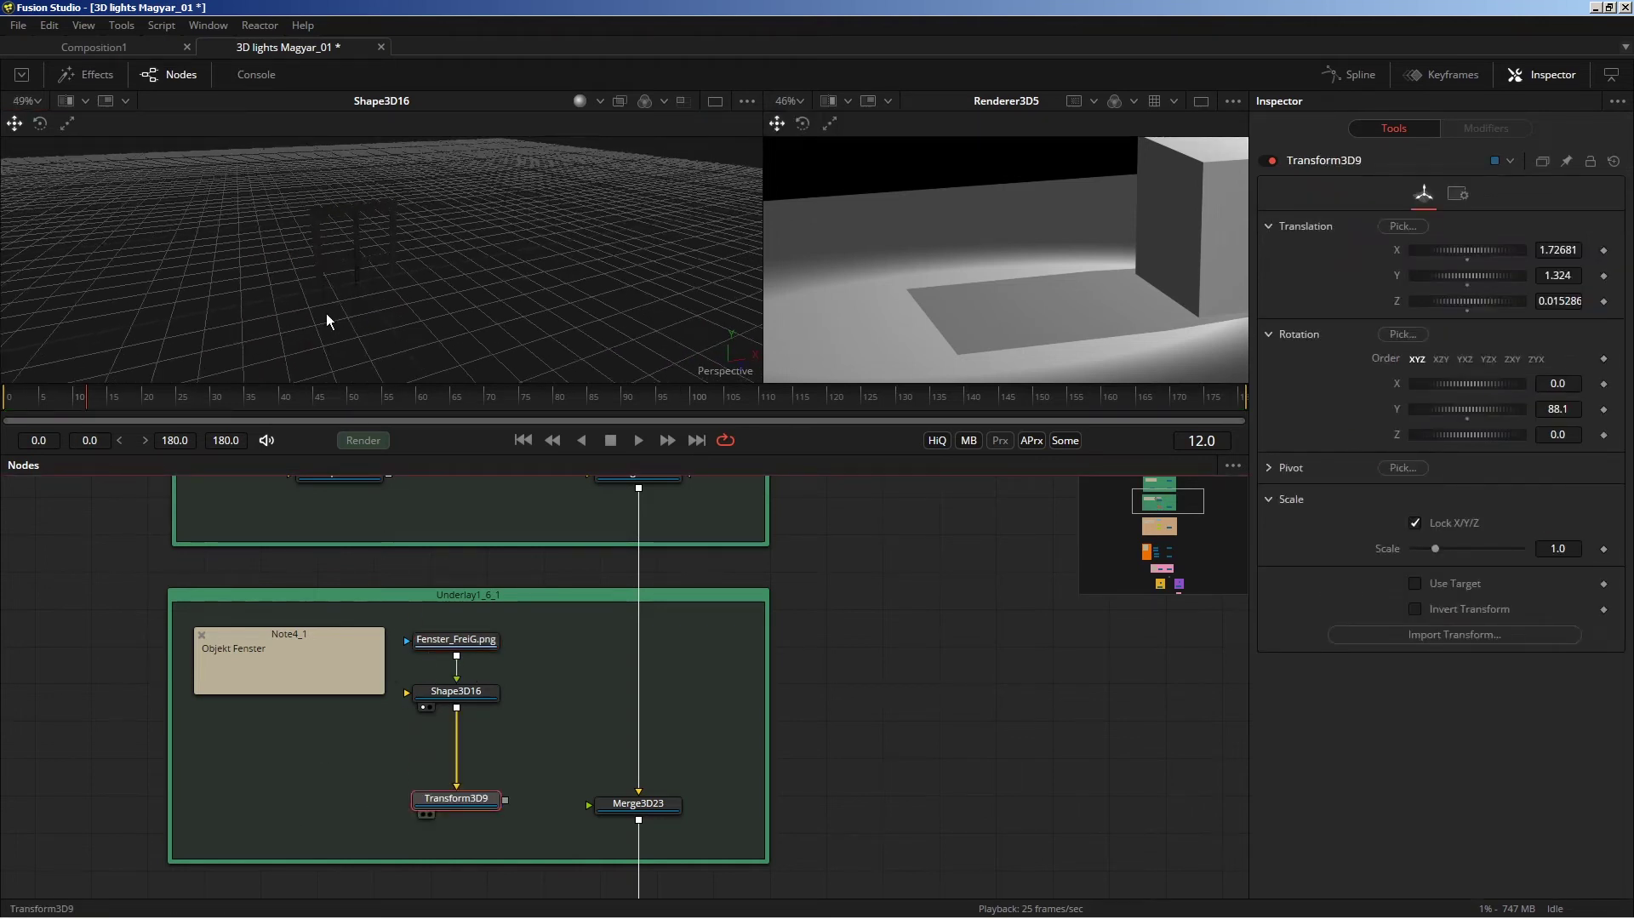
{"action": "left_click_drag", "start_coordinate": [506, 800], "coordinate": [596, 805]}
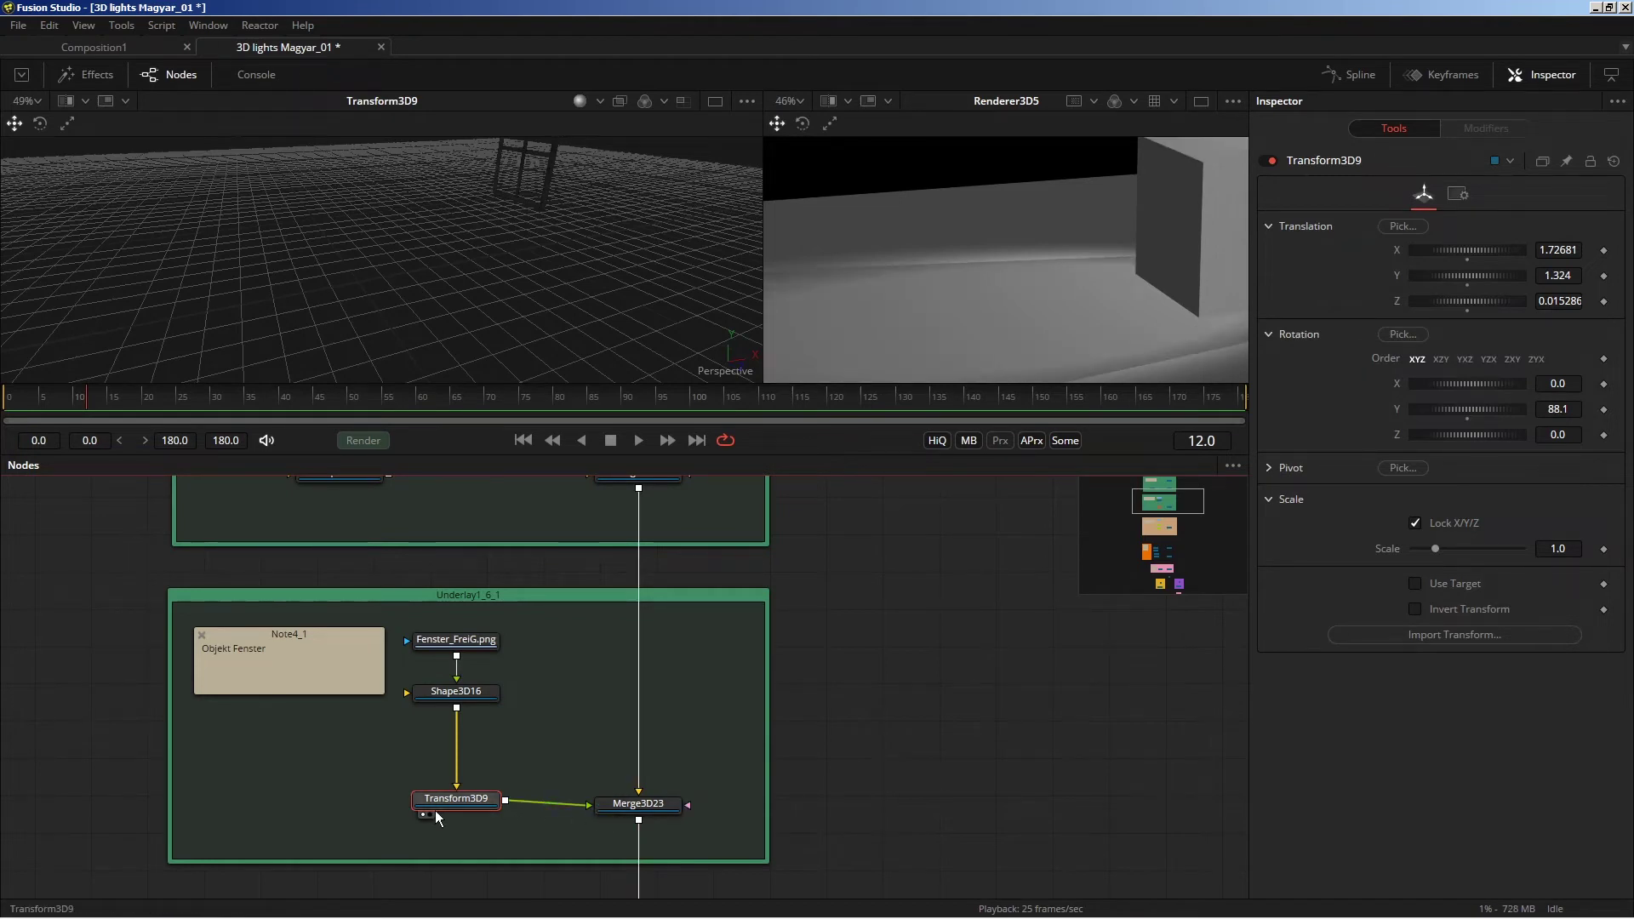
{"action": "left_click_drag", "start_coordinate": [436, 804], "coordinate": [436, 810]}
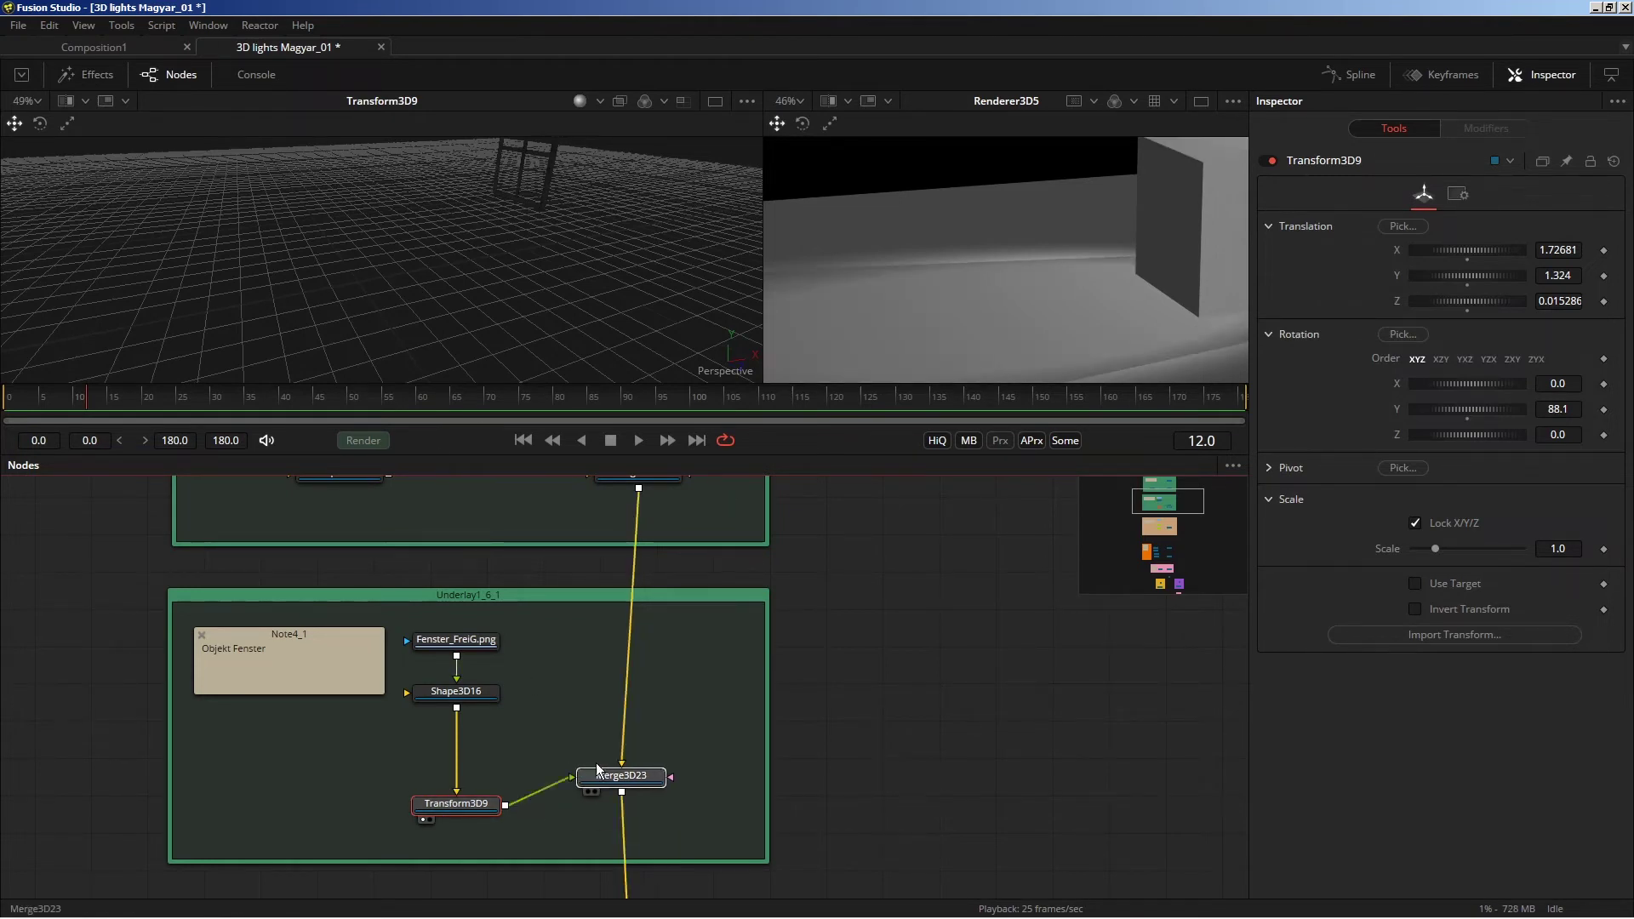
{"action": "left_click_drag", "start_coordinate": [623, 810], "coordinate": [466, 314]}
{"action": "scroll", "coordinate": [367, 283], "scroll_direction": "down", "scroll_amount": 3}
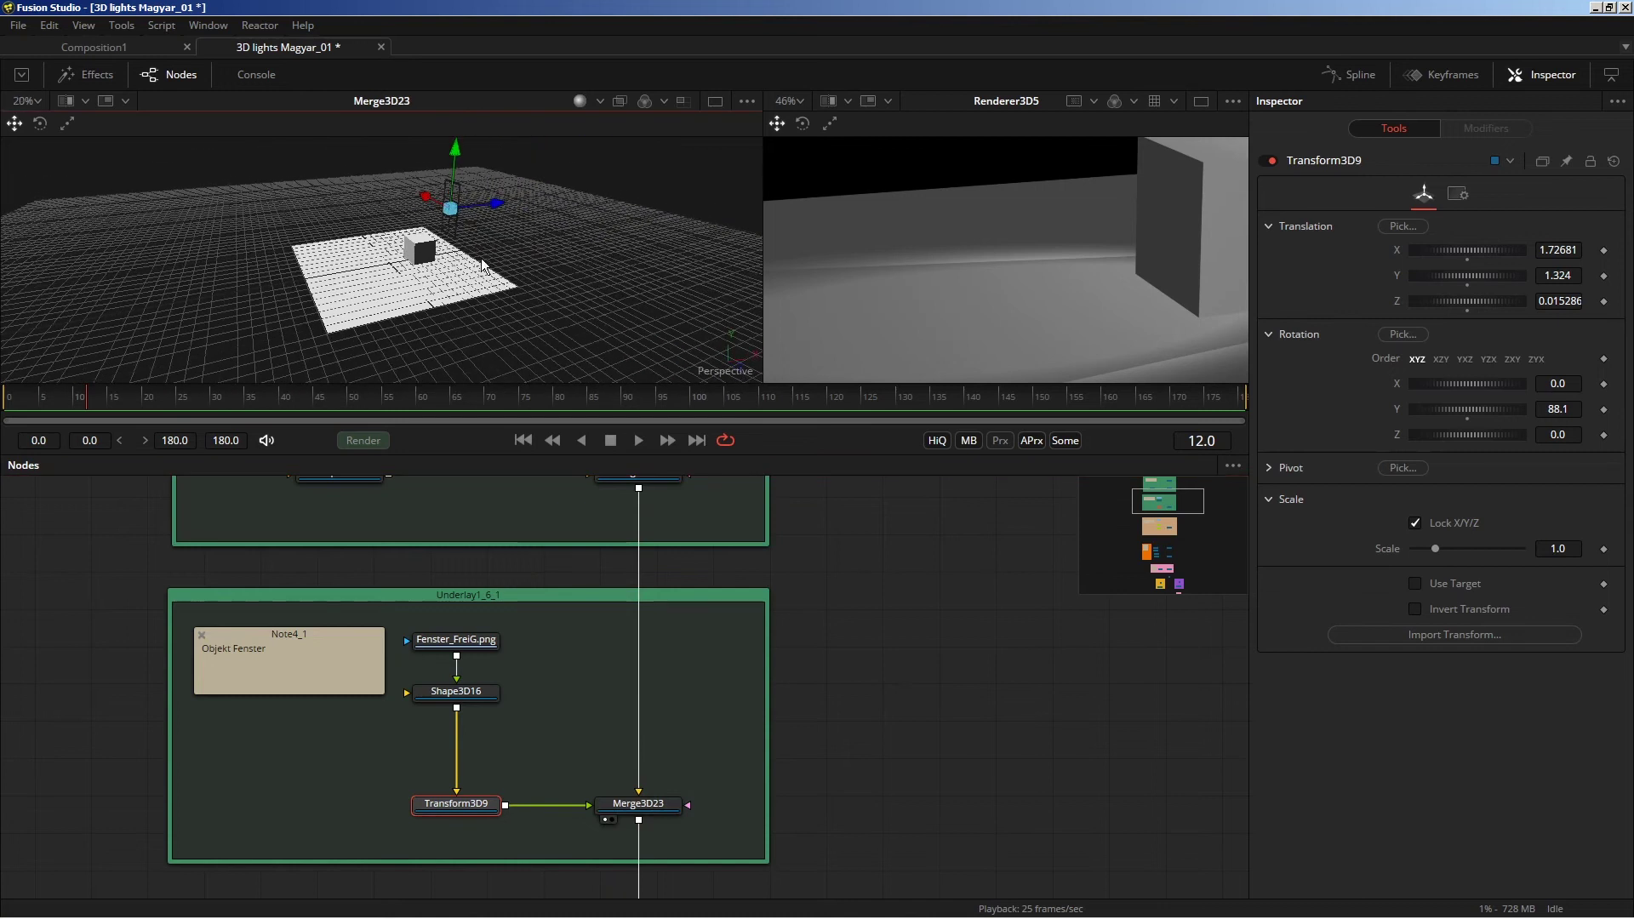
{"action": "scroll", "coordinate": [506, 498], "scroll_direction": "down", "scroll_amount": 5}
View Merge3D20's scene with the window frame and cube in the left viewer.
{"action": "left_click_drag", "start_coordinate": [506, 498], "coordinate": [522, 440]}
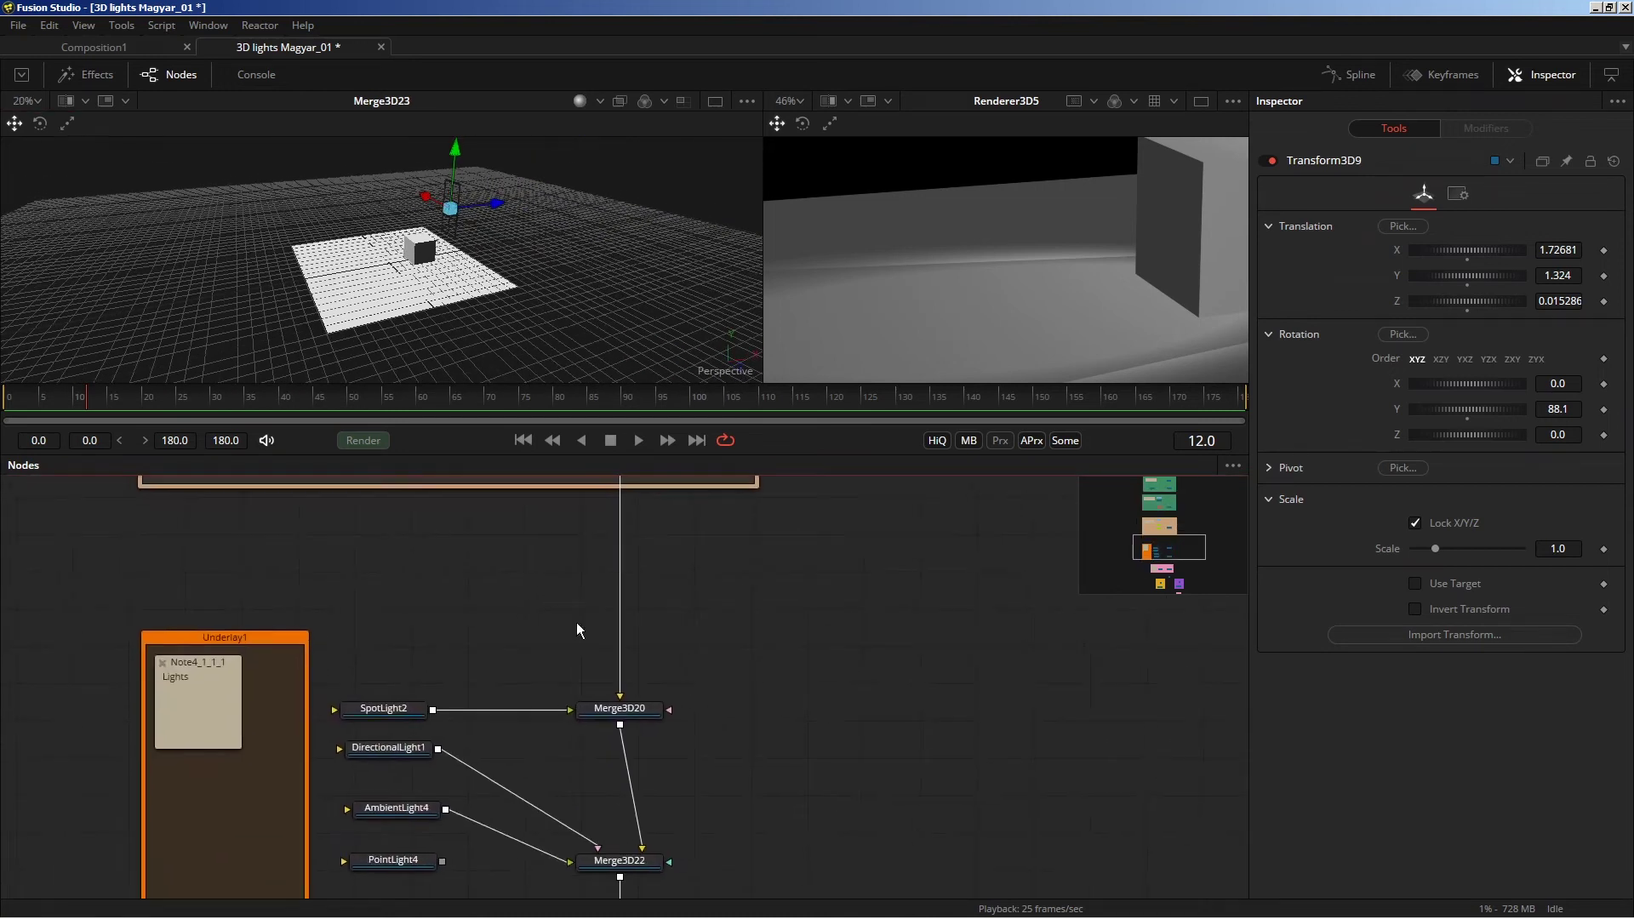
{"action": "left_click", "coordinate": [619, 708]}
{"action": "key", "text": "1"}
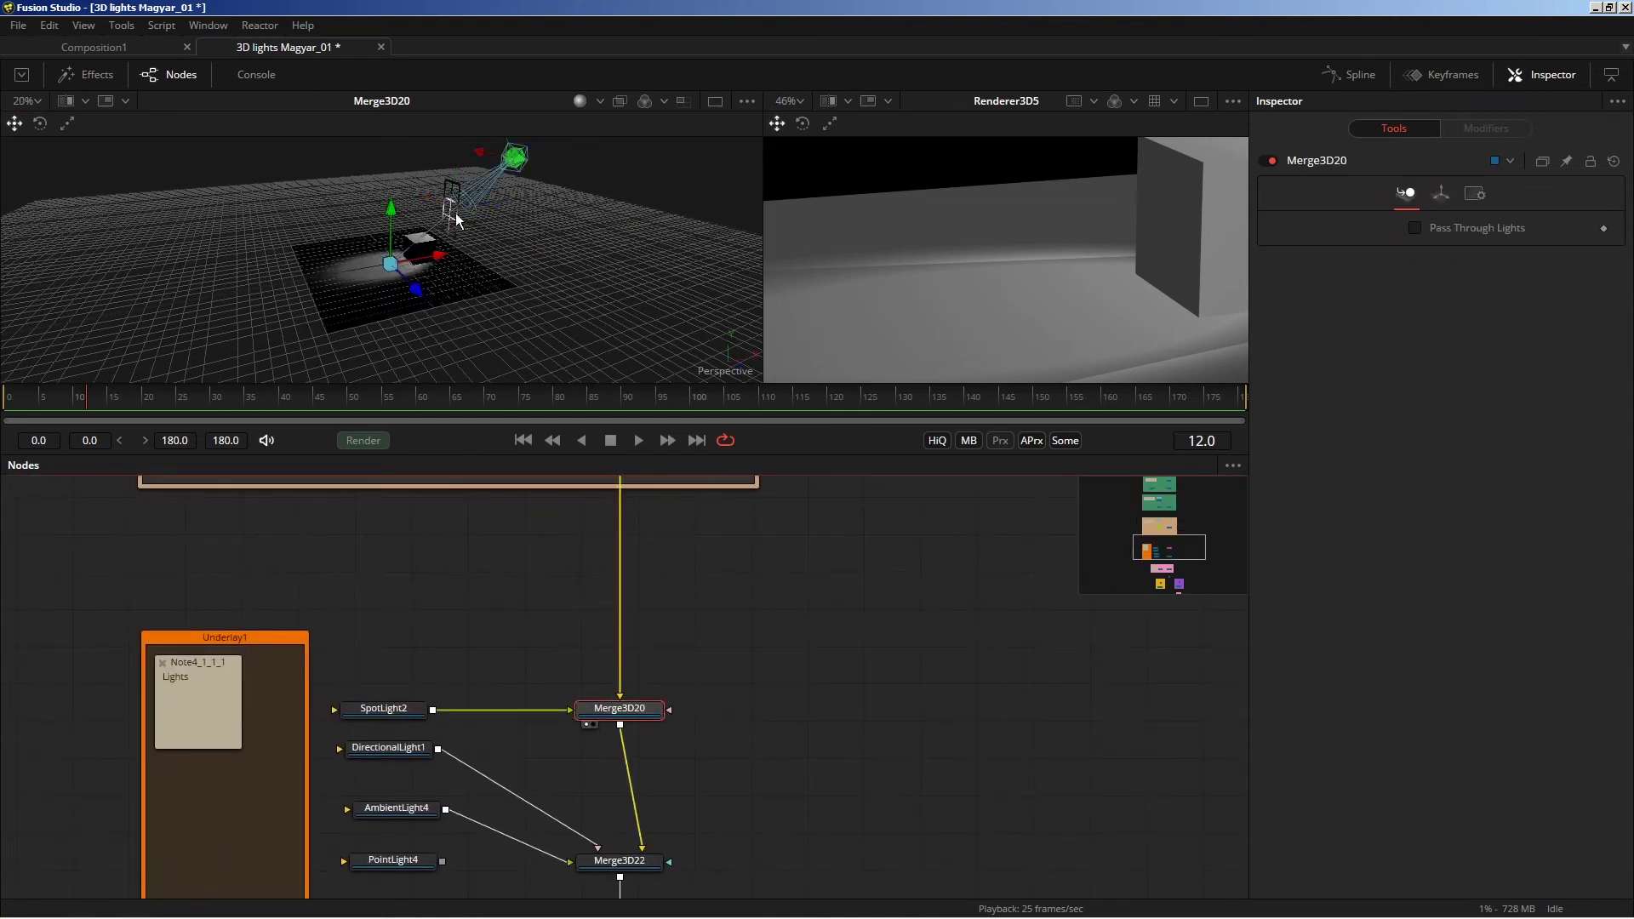
{"action": "scroll", "coordinate": [457, 219], "scroll_direction": "up", "scroll_amount": 5}
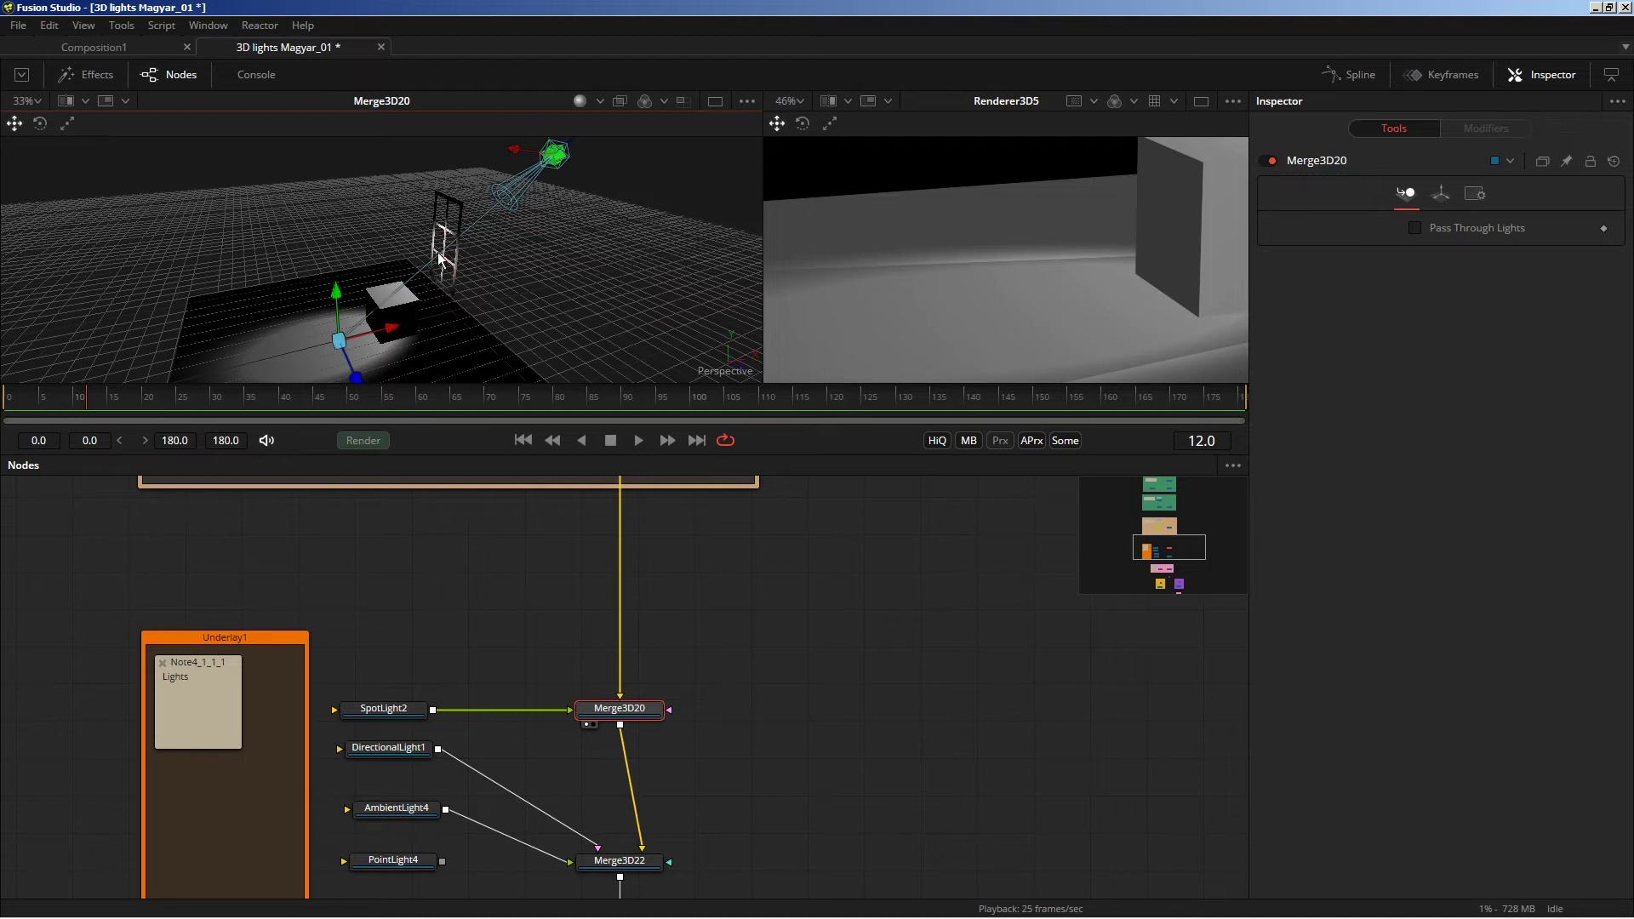
{"action": "scroll", "coordinate": [495, 619], "scroll_direction": "down", "scroll_amount": 10}
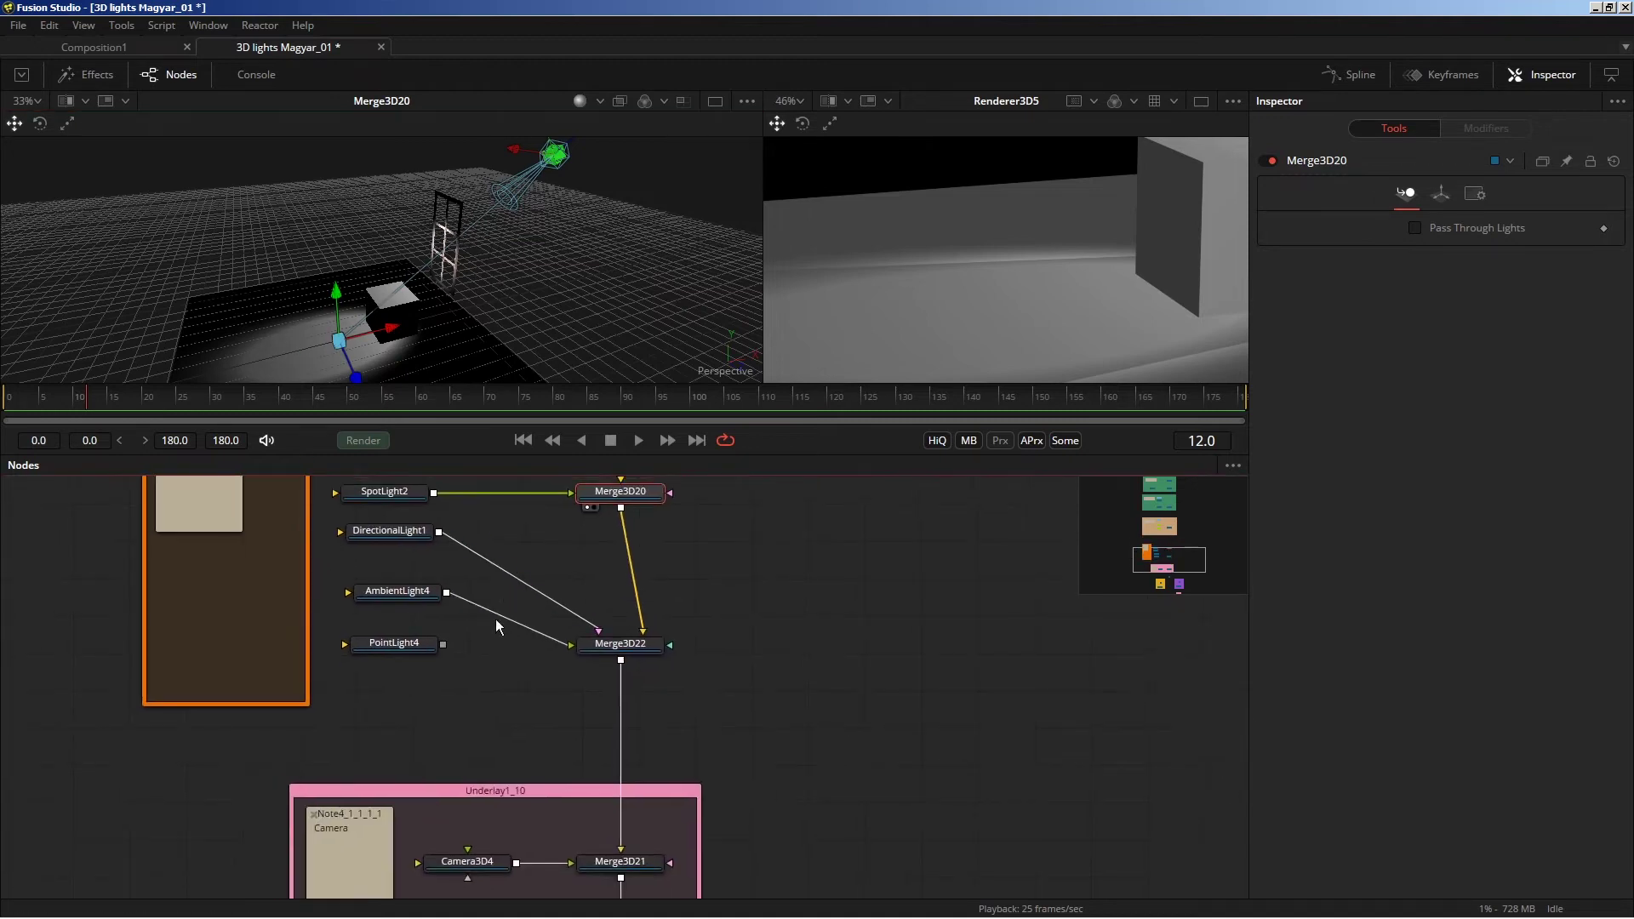
{"action": "scroll", "coordinate": [1089, 332], "scroll_direction": "down", "scroll_amount": 3}
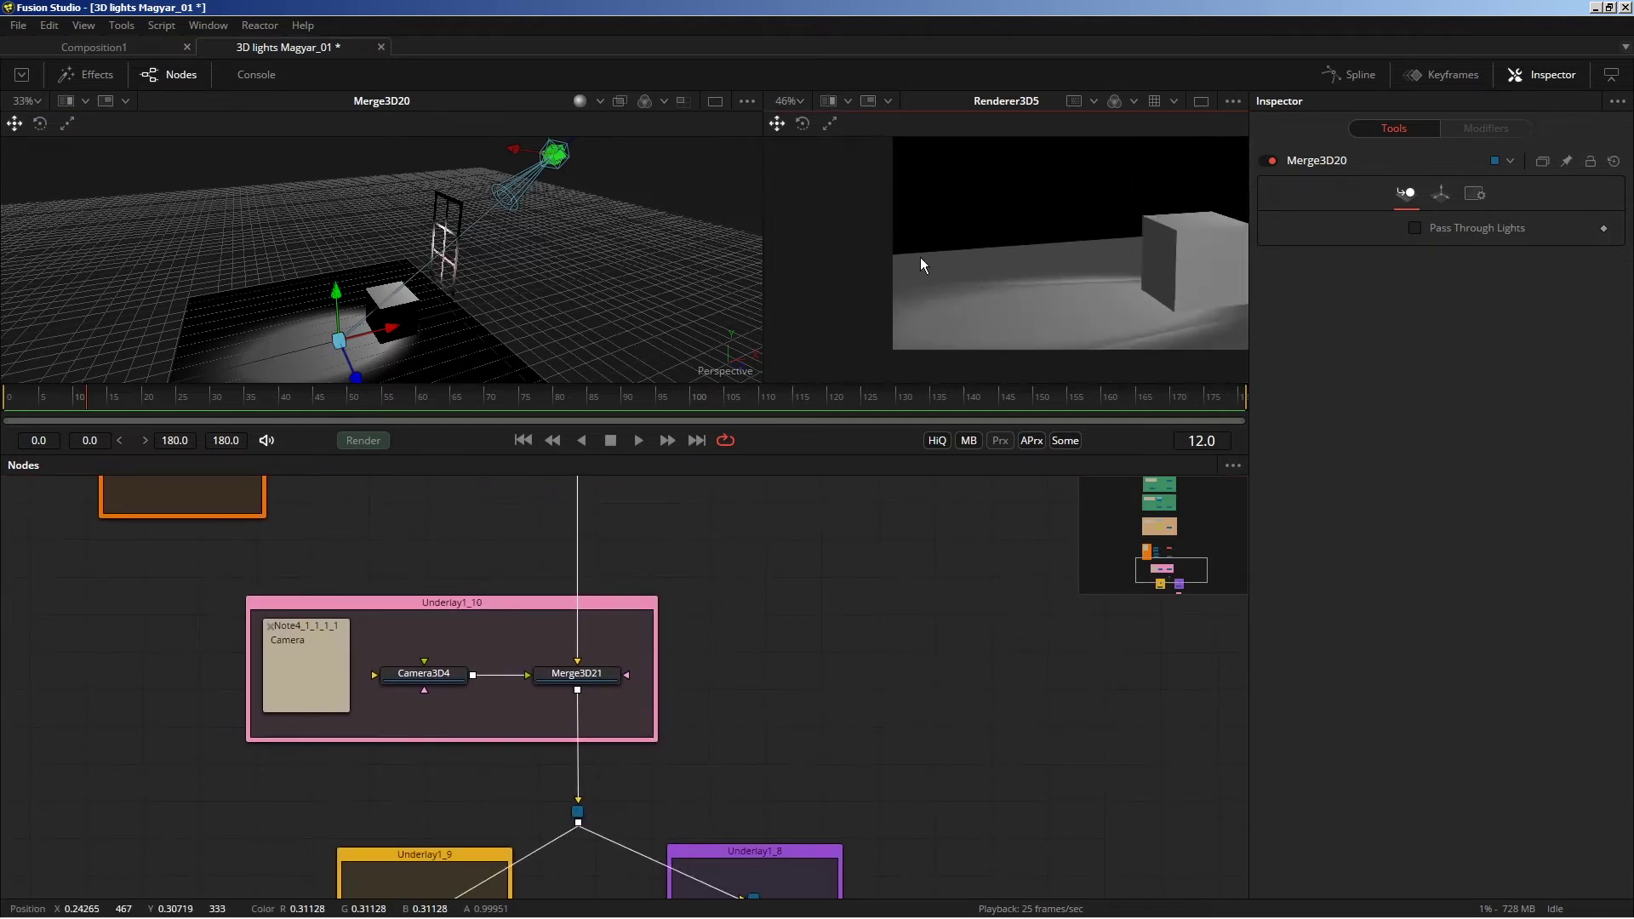
Disconnect DirectionalLight1 and AmbientLight4 from Merge3D22, leaving only SpotLight2 at intensity 3.0.
{"action": "left_click_drag", "start_coordinate": [425, 593], "coordinate": [431, 760]}
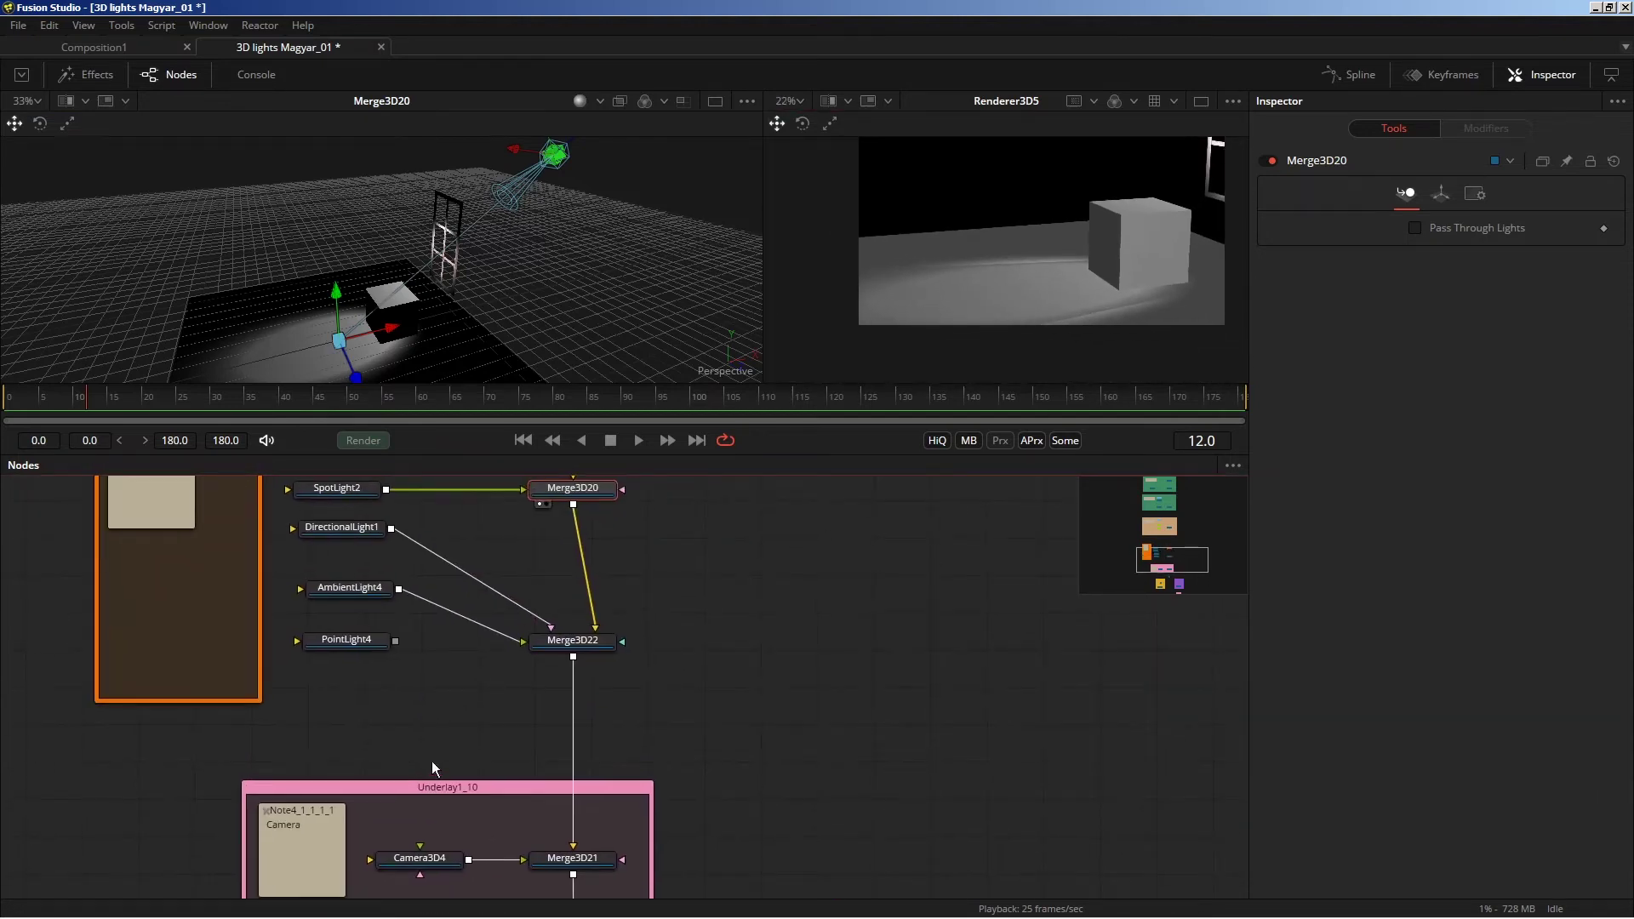
{"action": "left_click_drag", "start_coordinate": [521, 640], "coordinate": [506, 625]}
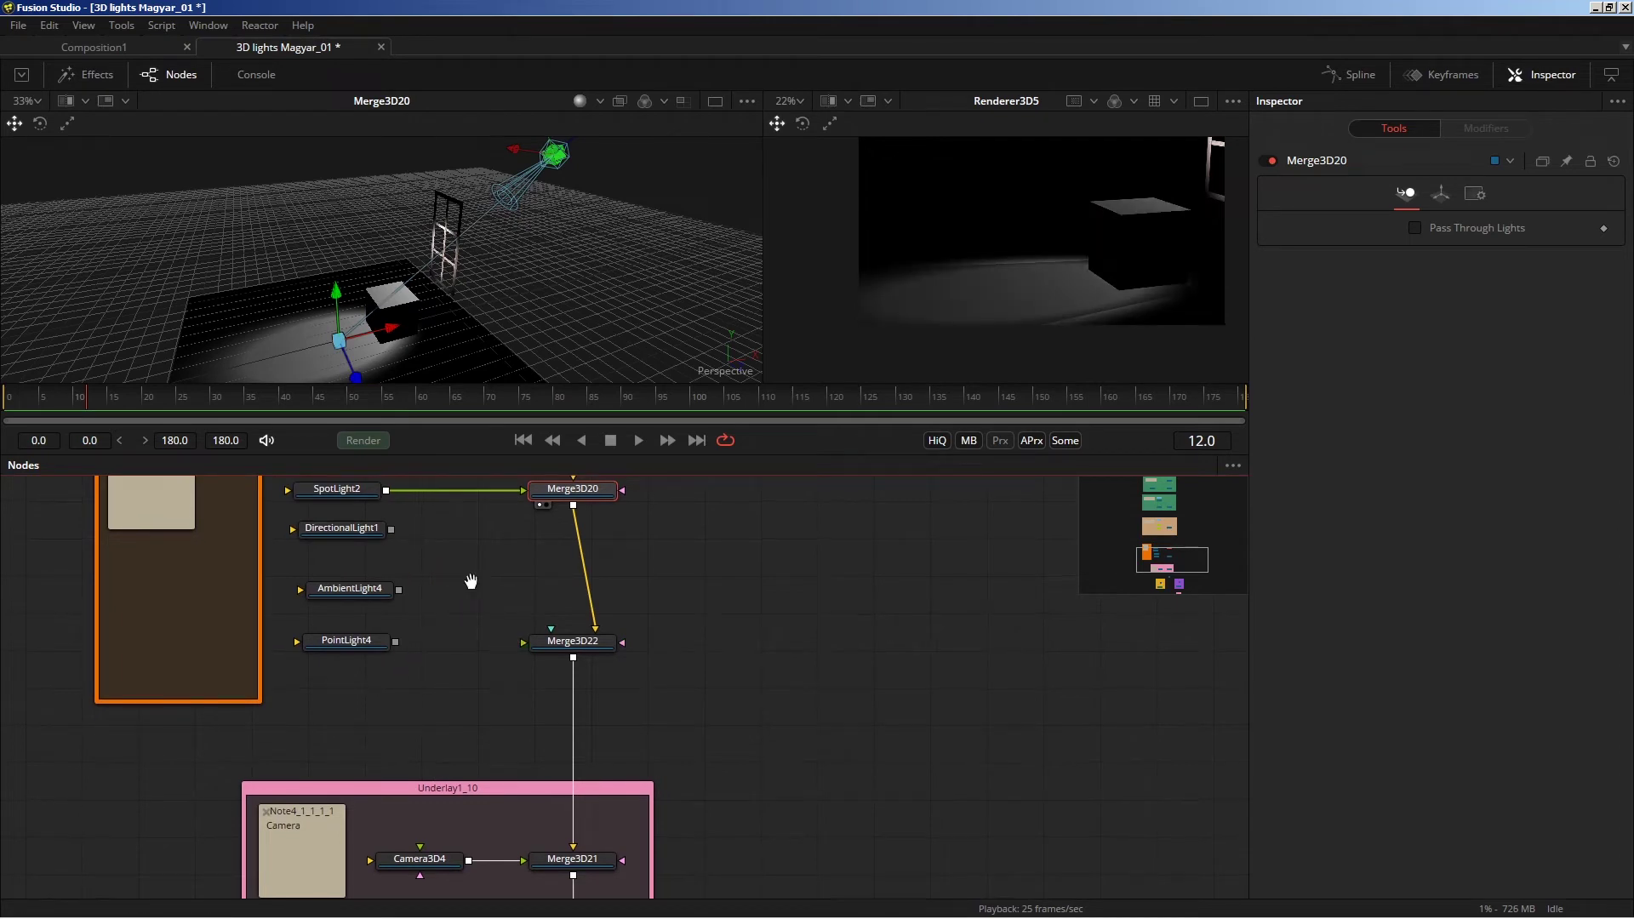
{"action": "scroll", "coordinate": [454, 621], "scroll_direction": "down", "scroll_amount": 3}
{"action": "scroll", "coordinate": [441, 572], "scroll_direction": "down", "scroll_amount": 1}
{"action": "scroll", "coordinate": [441, 572], "scroll_direction": "up", "scroll_amount": 1}
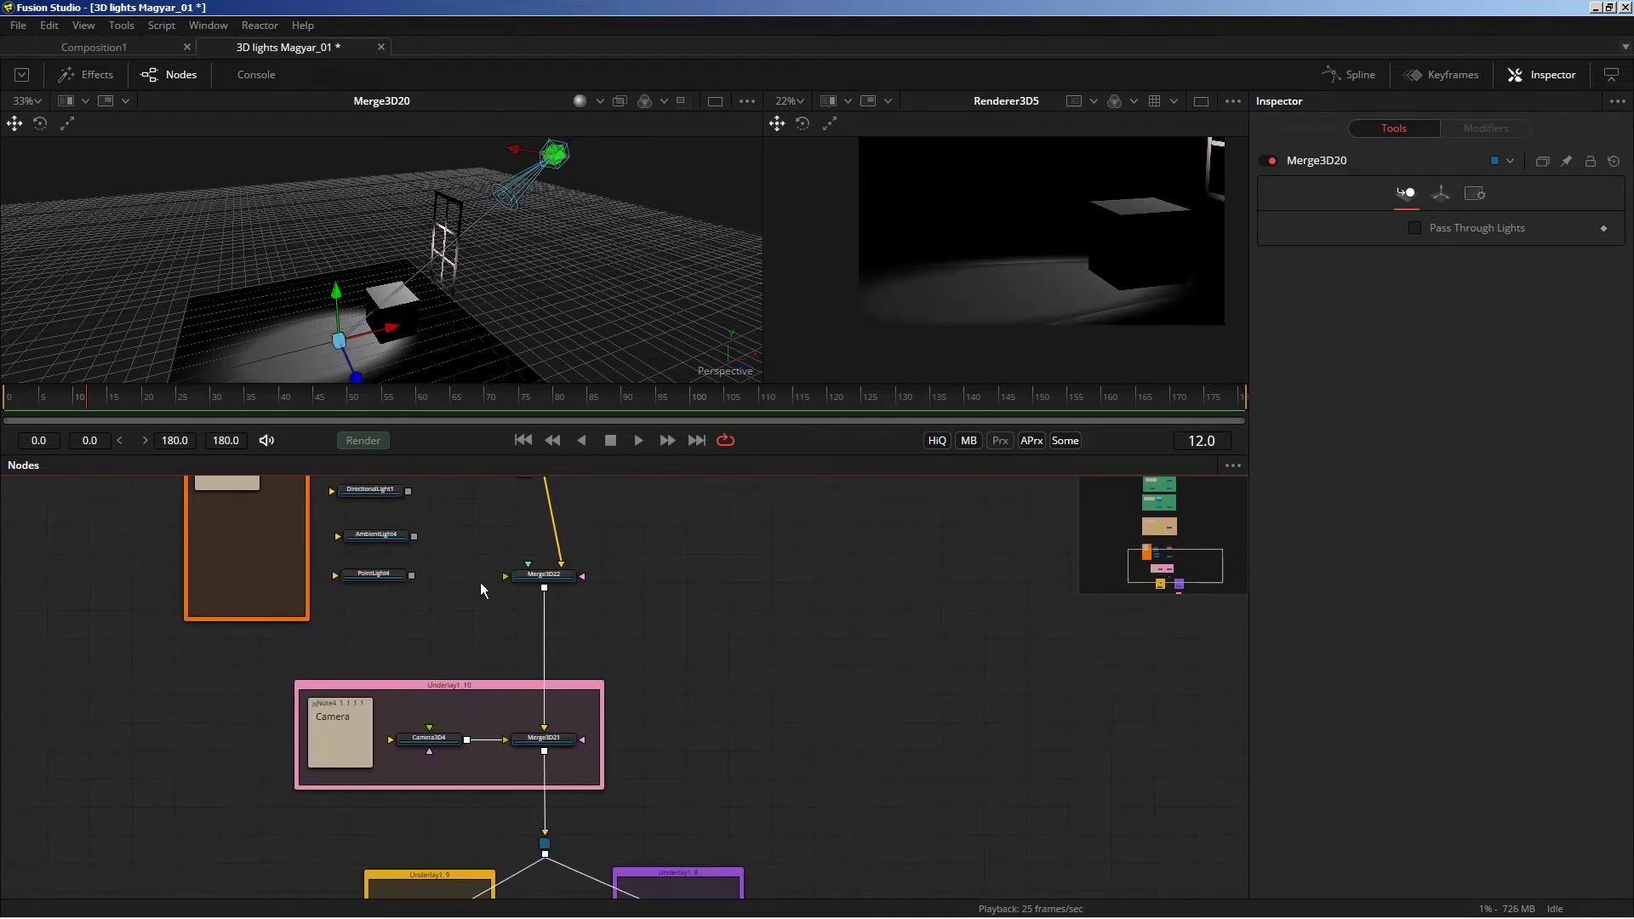
{"action": "scroll", "coordinate": [514, 555], "scroll_direction": "down", "scroll_amount": 2}
{"action": "scroll", "coordinate": [514, 555], "scroll_direction": "down", "scroll_amount": 1}
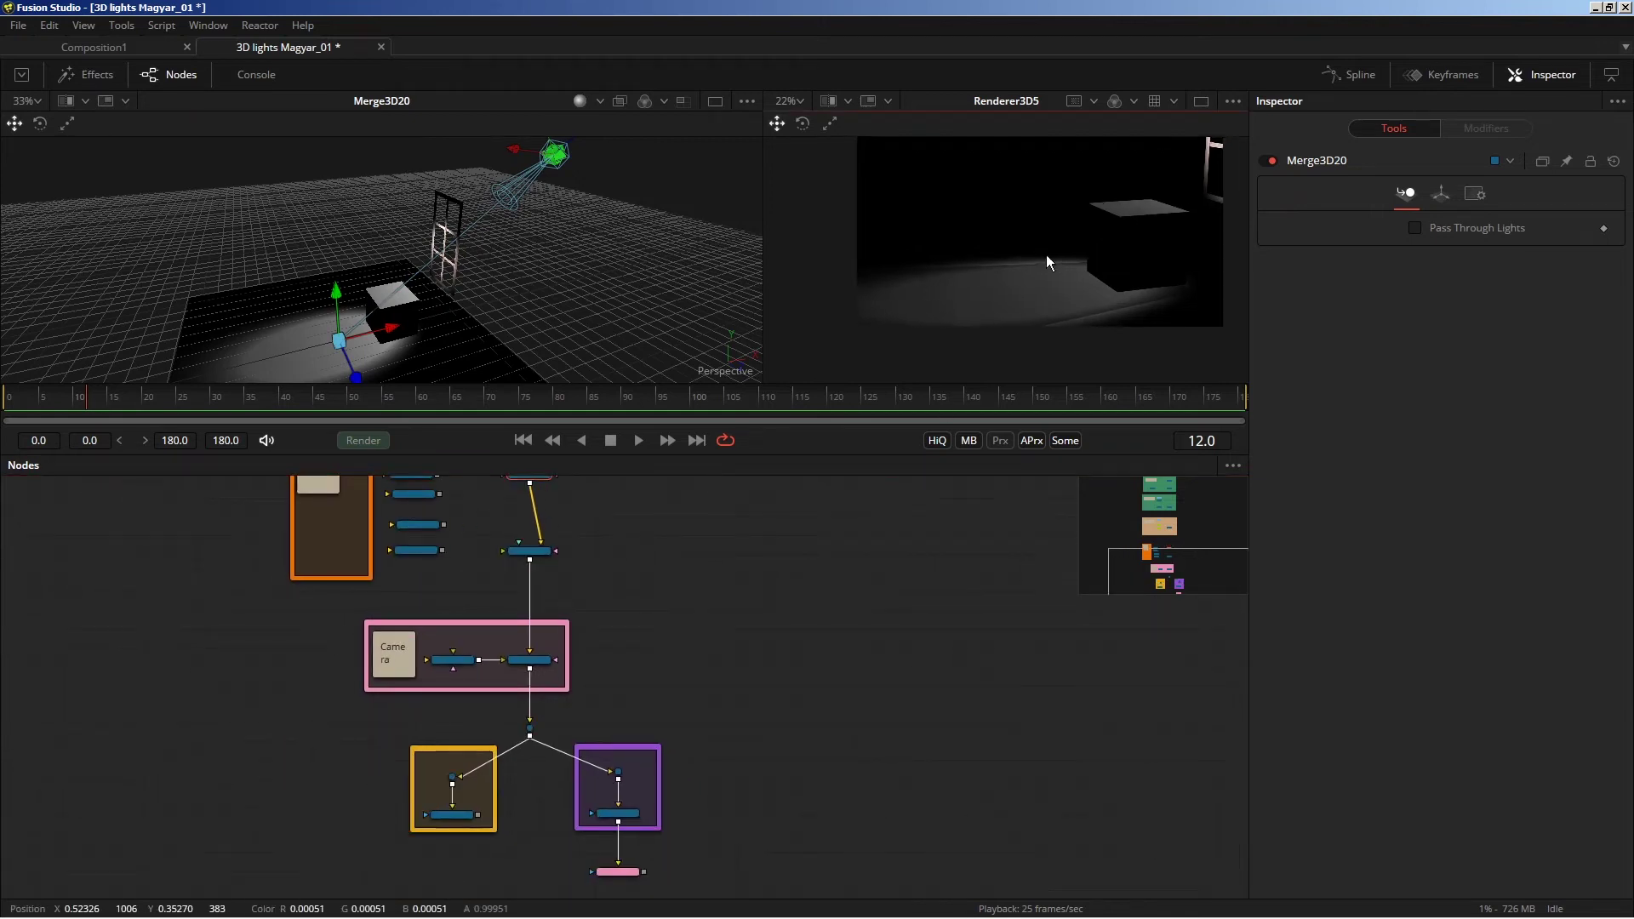
{"action": "scroll", "coordinate": [1045, 254], "scroll_direction": "down", "scroll_amount": 2}
{"action": "scroll", "coordinate": [1037, 245], "scroll_direction": "up", "scroll_amount": 1}
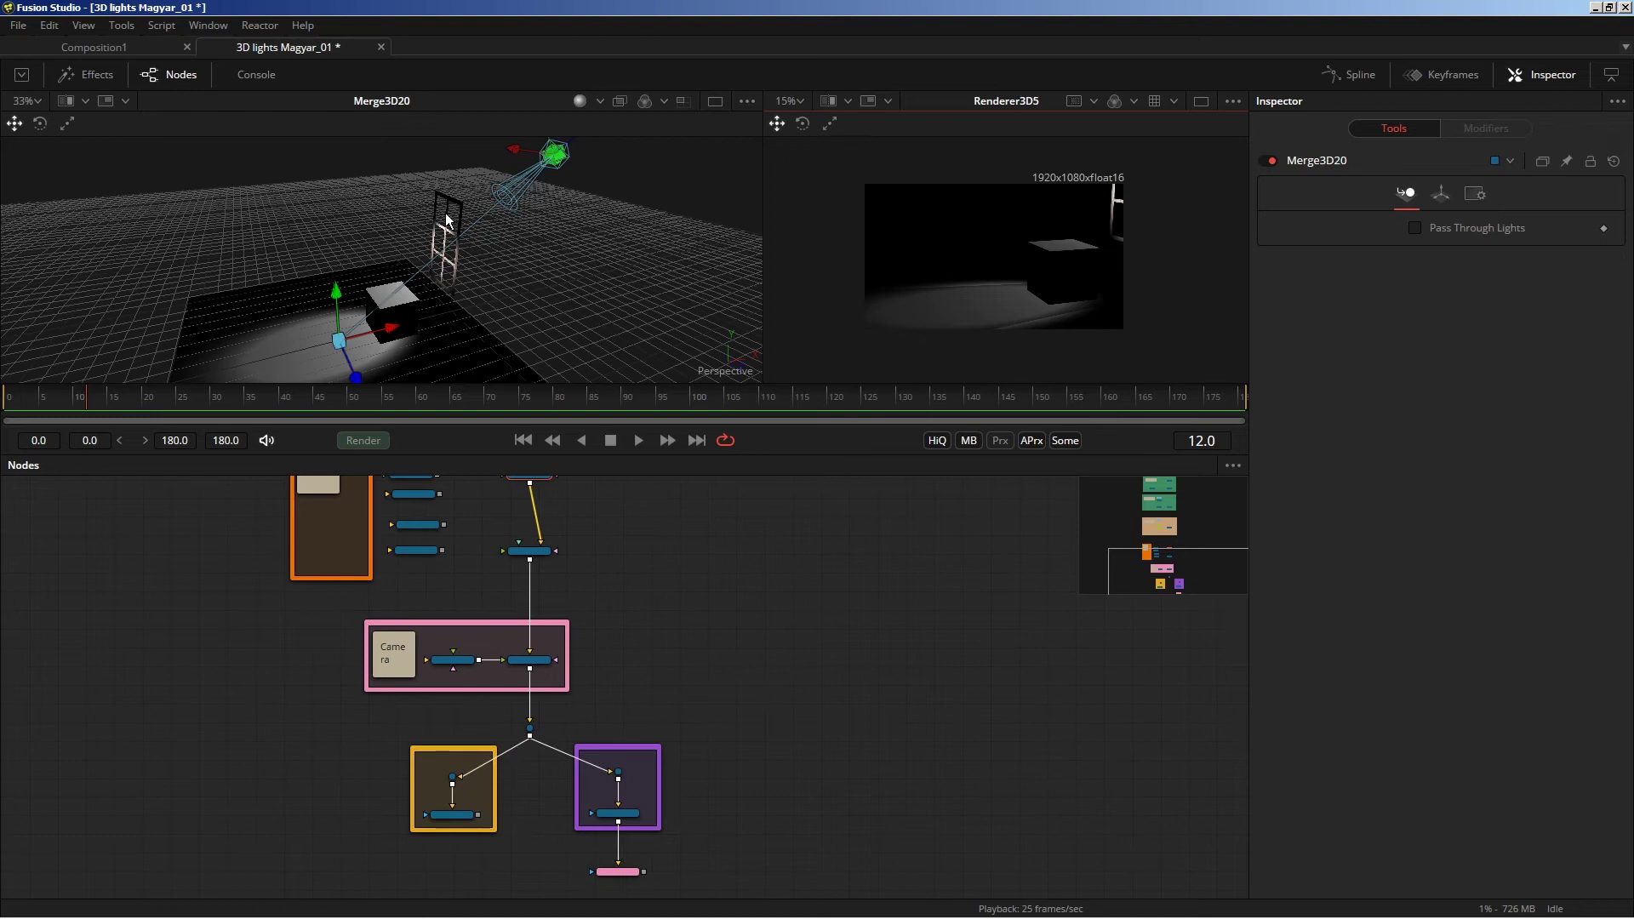
{"action": "scroll", "coordinate": [553, 267], "scroll_direction": "up", "scroll_amount": 3}
{"action": "scroll", "coordinate": [562, 266], "scroll_direction": "up", "scroll_amount": 3}
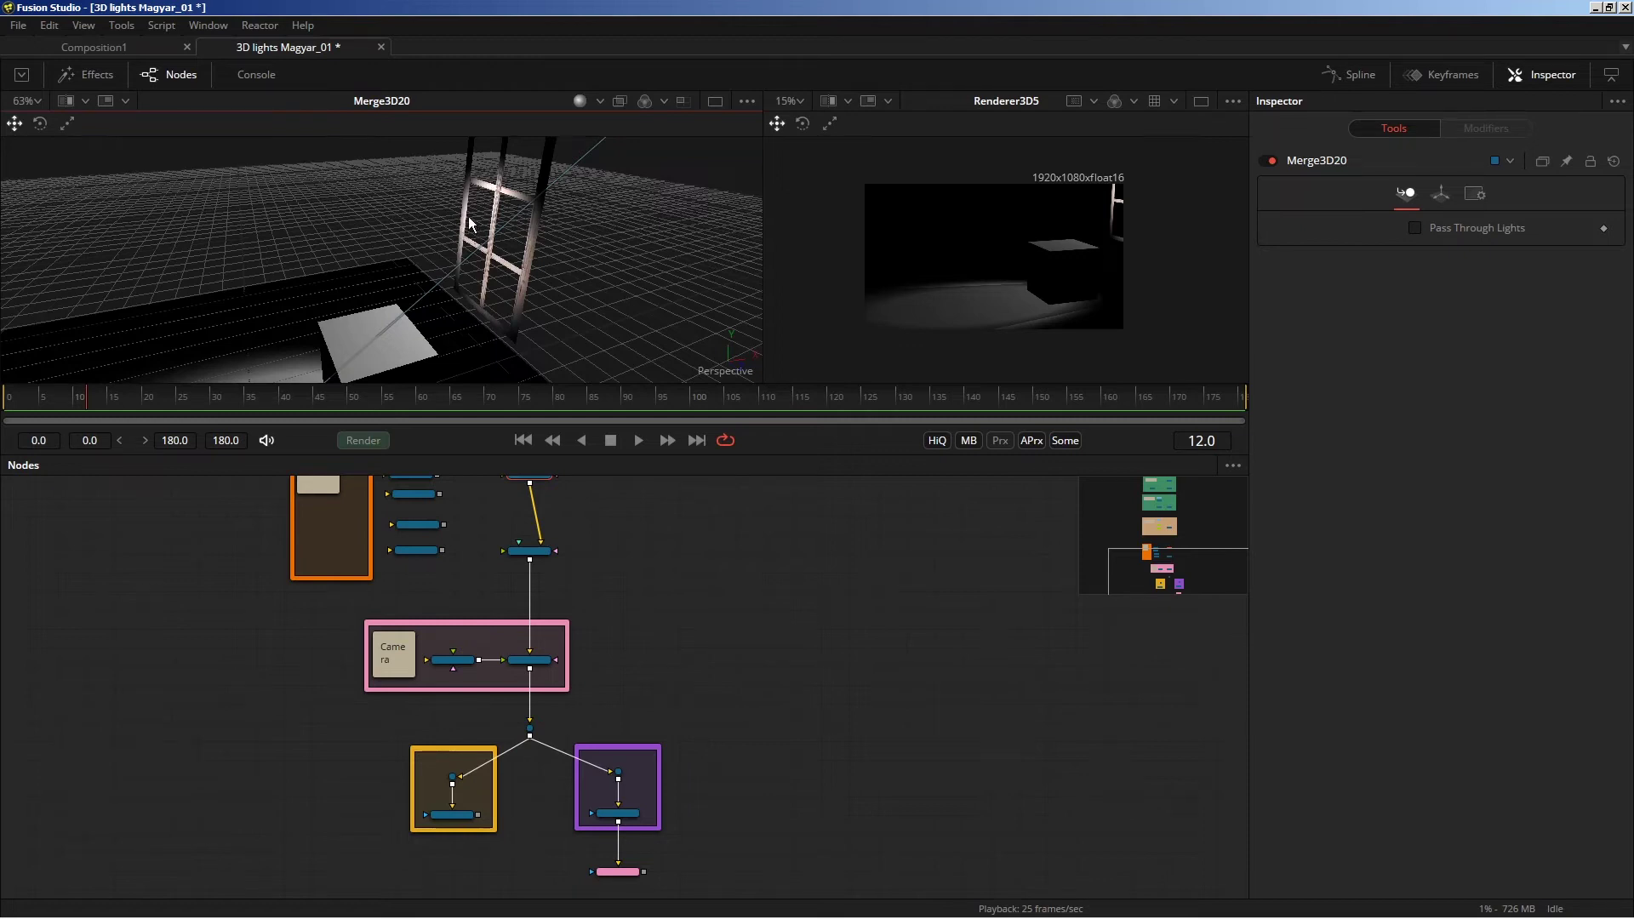
{"action": "scroll", "coordinate": [972, 269], "scroll_direction": "up", "scroll_amount": 3}
Give SpotLight2 decay rate 1.0, cone angle 40, penumbra angle 1.0 and dropoff 1.0.
{"action": "left_click_drag", "start_coordinate": [372, 597], "coordinate": [367, 733]}
{"action": "left_click", "coordinate": [396, 610]}
{"action": "left_click", "coordinate": [1552, 517]}
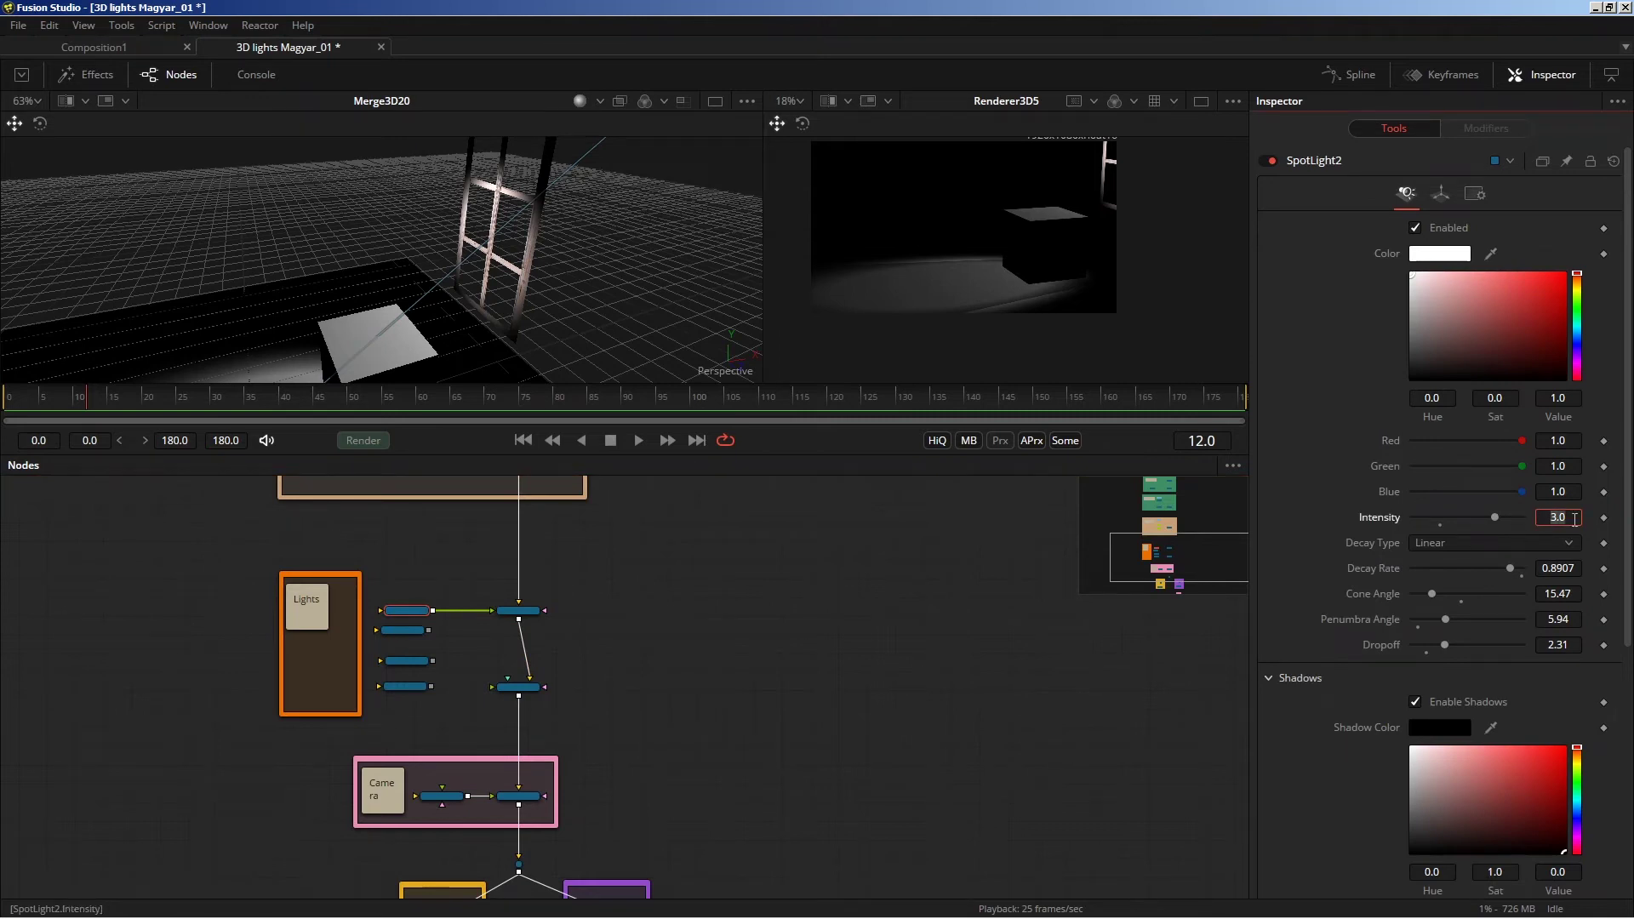
{"action": "left_click", "coordinate": [1519, 576]}
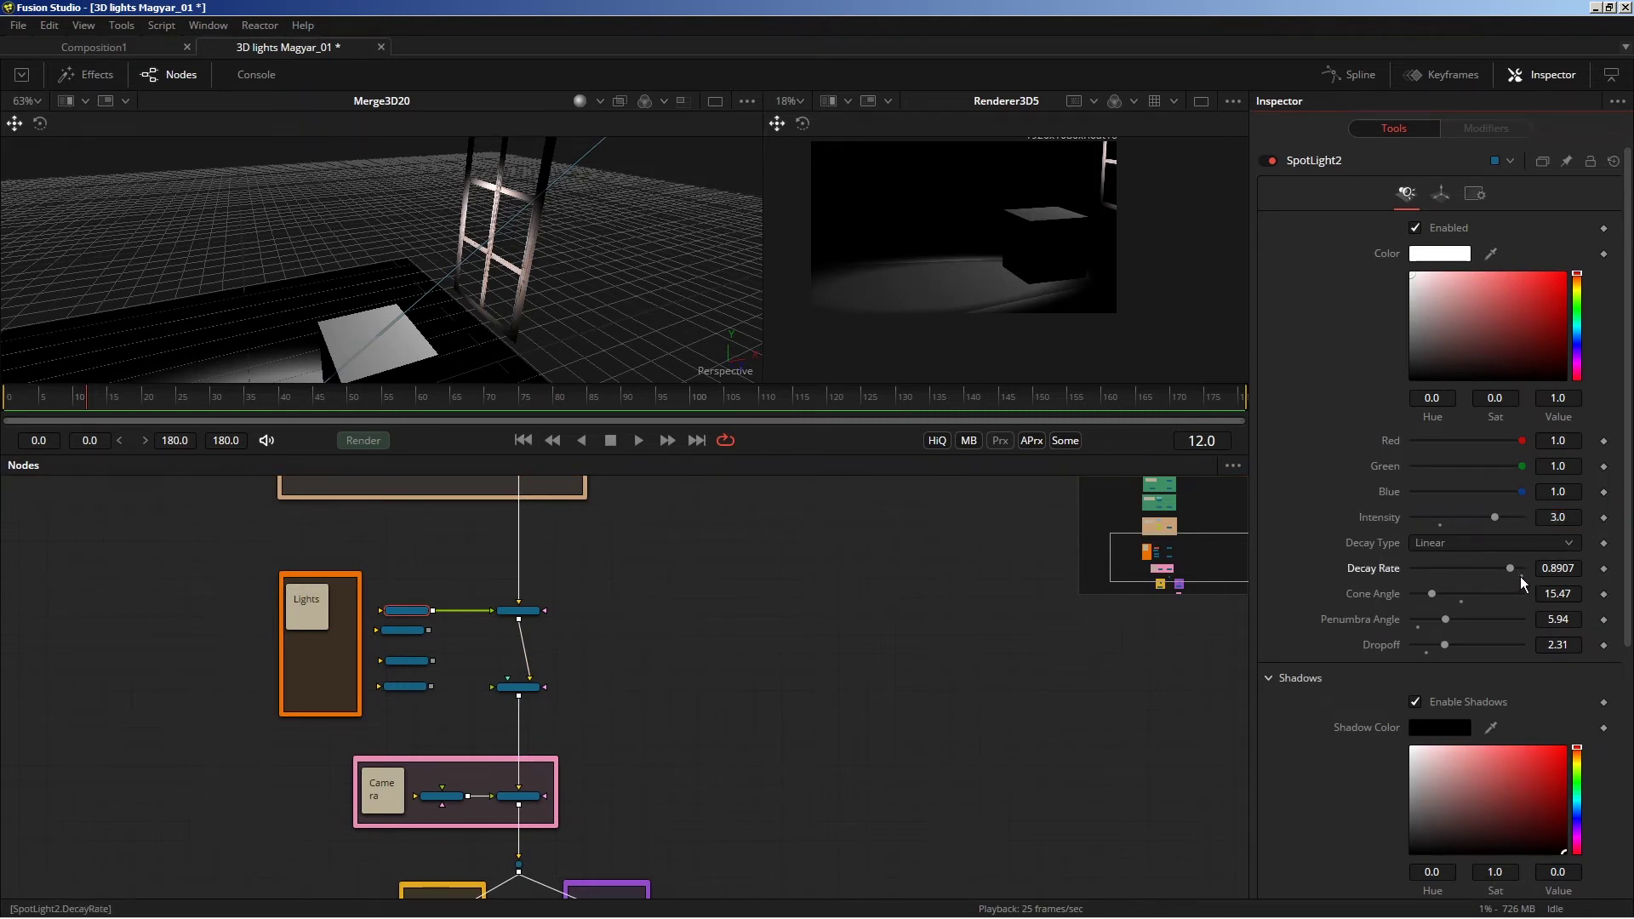
{"action": "left_click", "coordinate": [1461, 595]}
{"action": "left_click", "coordinate": [1418, 627]}
{"action": "left_click", "coordinate": [1425, 652]}
{"action": "mouse_move", "coordinate": [692, 263]}
{"action": "left_mouse_down"}
{"action": "mouse_move", "coordinate": [604, 264]}
{"action": "mouse_move", "coordinate": [667, 273]}
{"action": "left_mouse_up"}
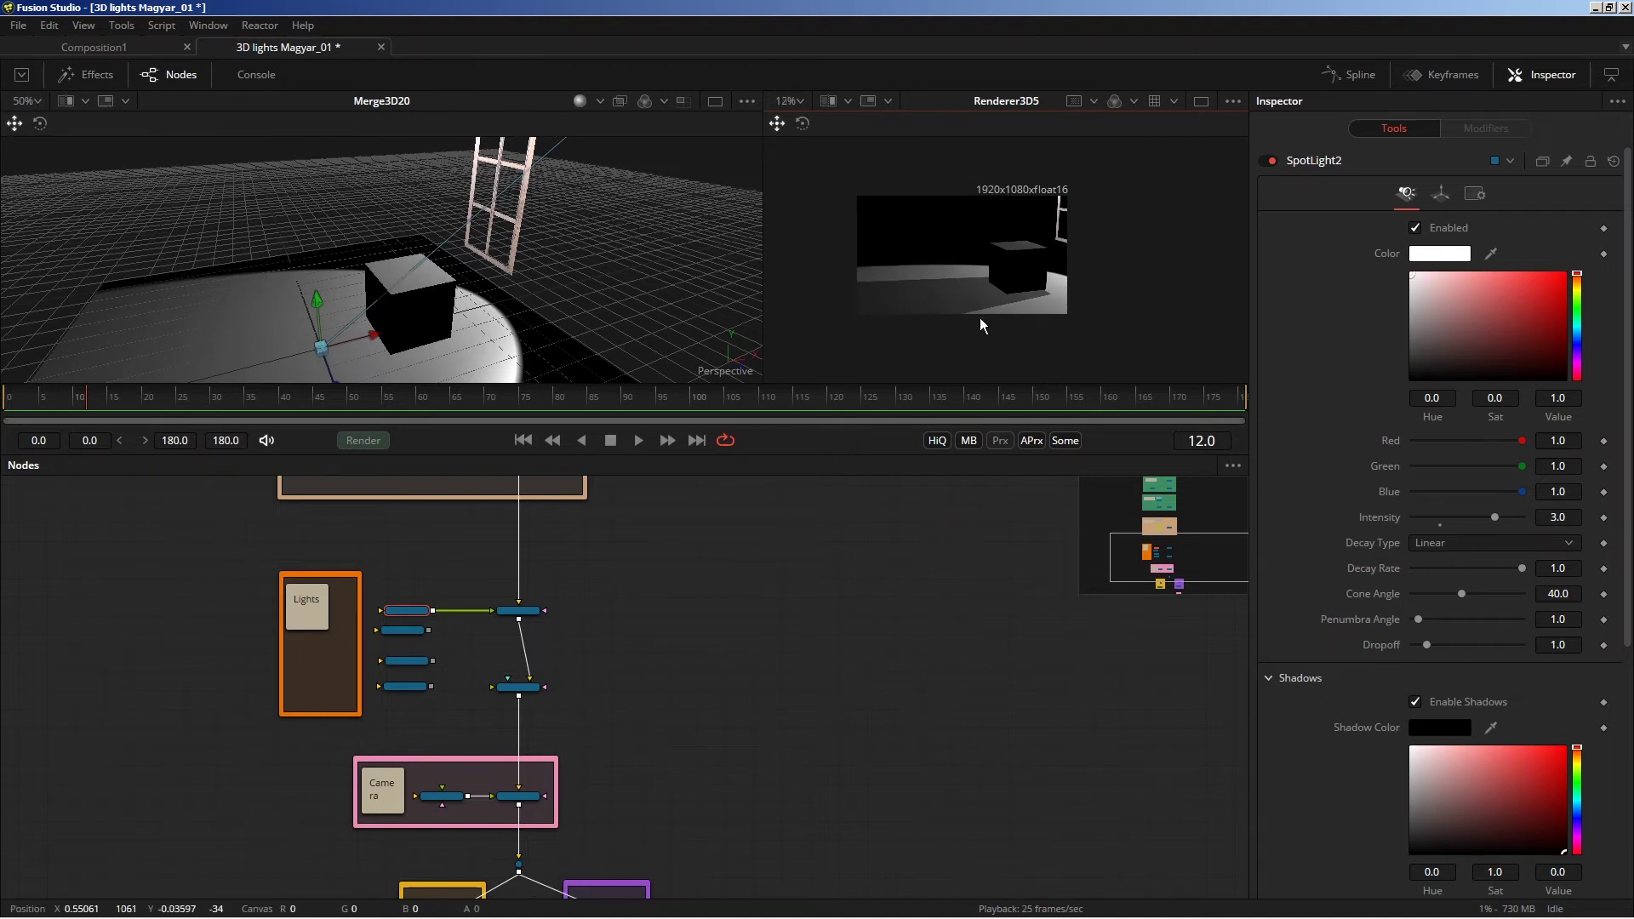
Enlarge the render view by moving the viewer splitter left.
{"action": "scroll", "coordinate": [960, 264], "scroll_direction": "up", "scroll_amount": 3}
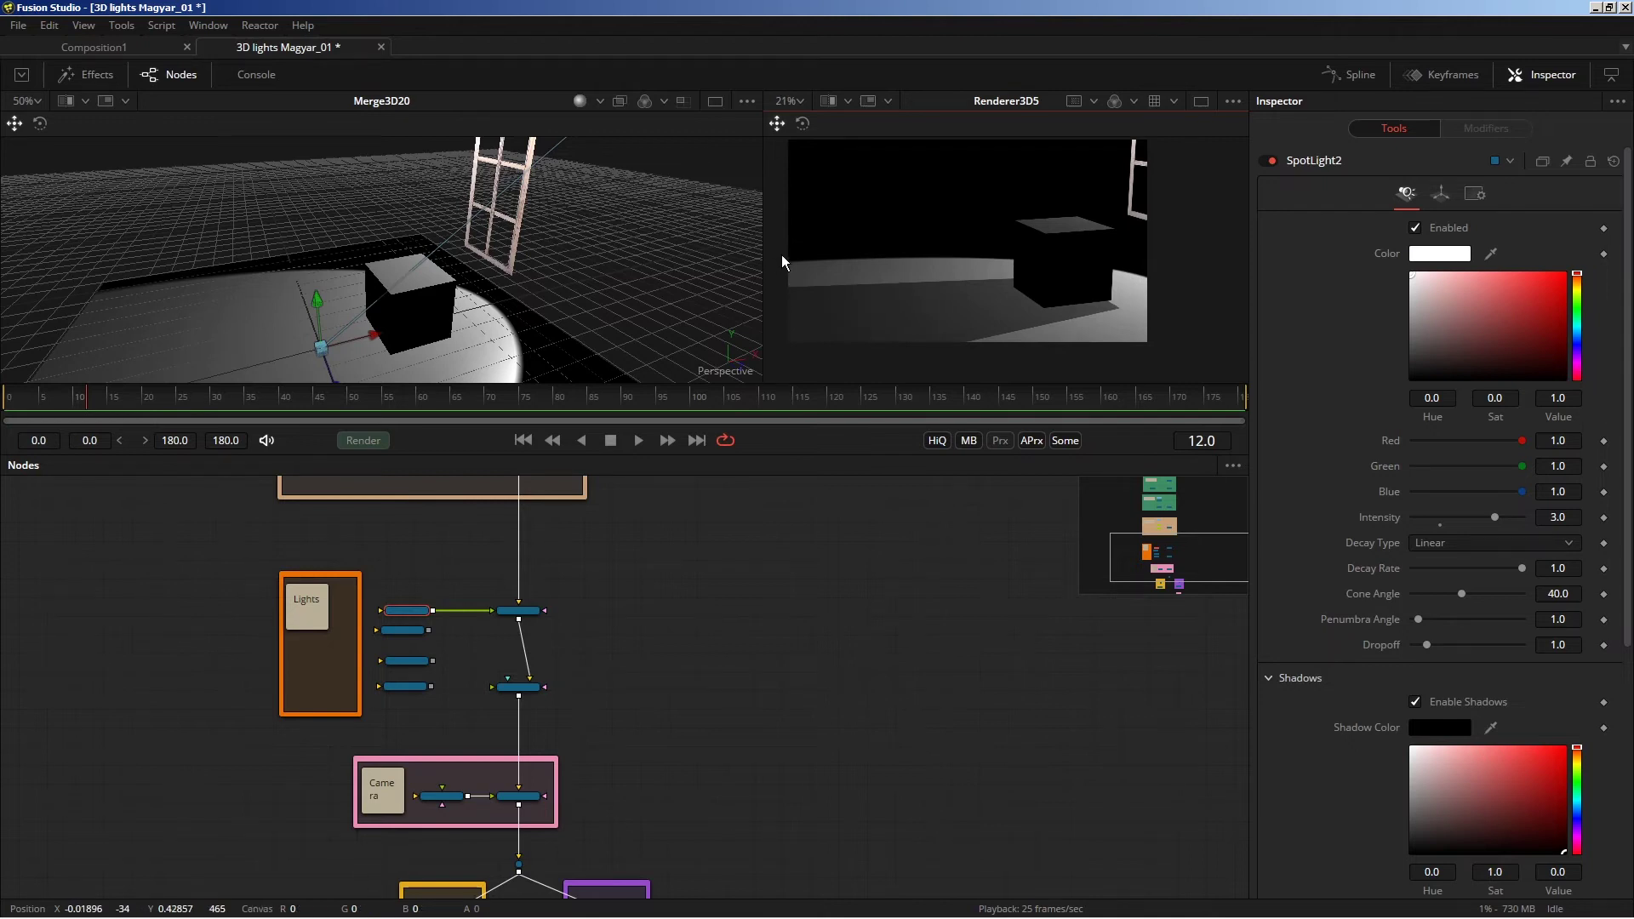
{"action": "left_click_drag", "start_coordinate": [760, 246], "coordinate": [464, 229]}
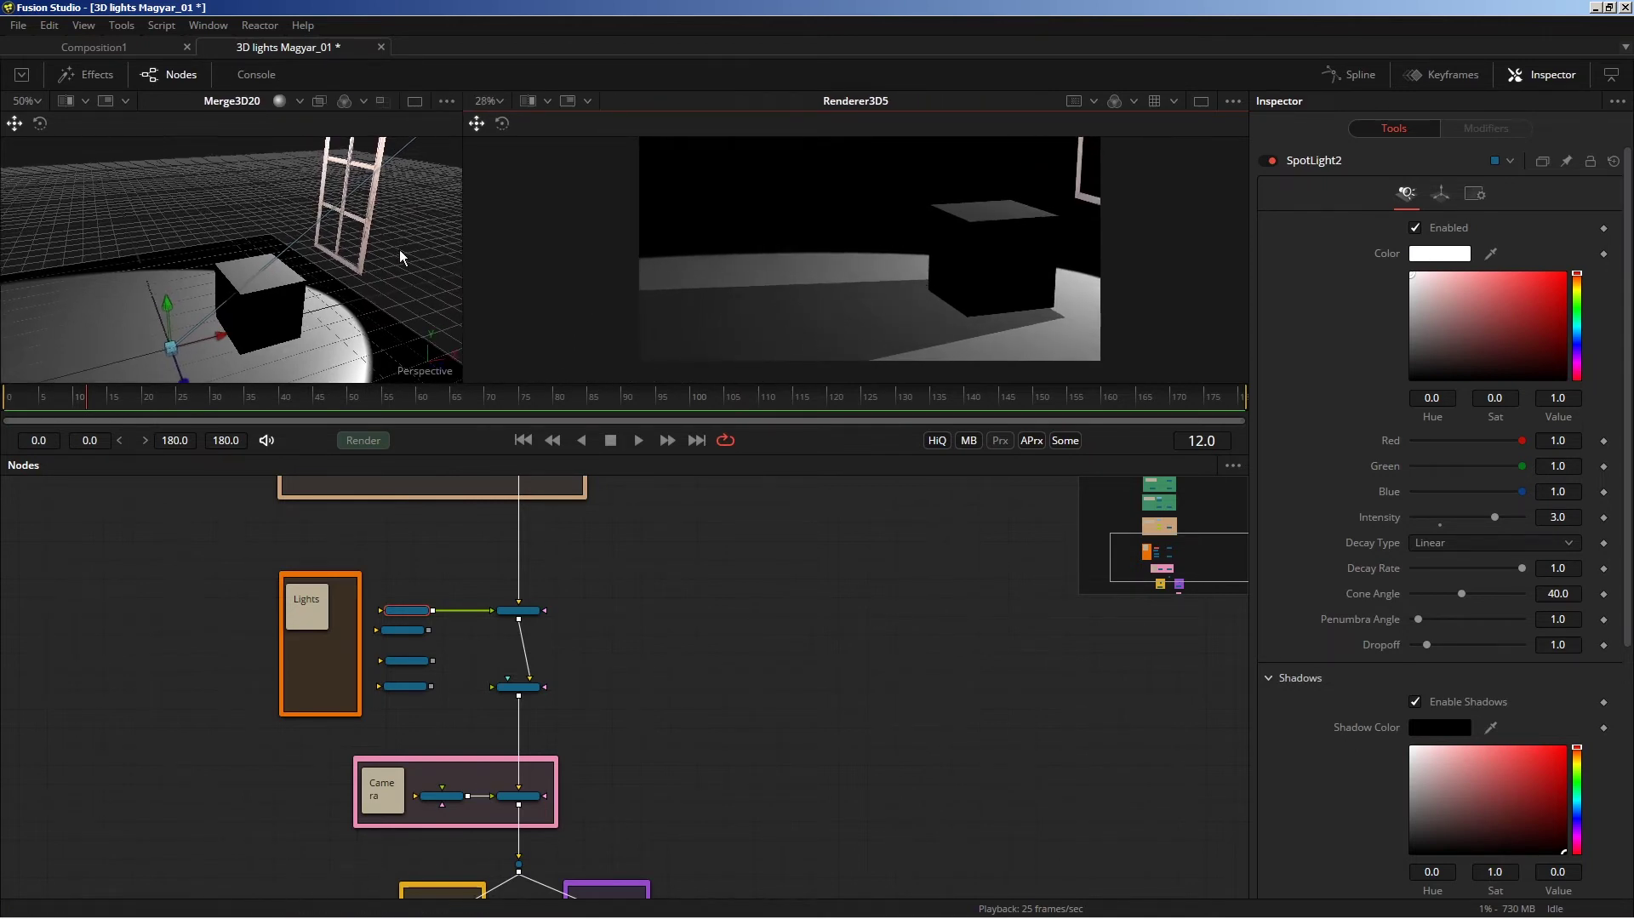
{"action": "scroll", "coordinate": [466, 534], "scroll_direction": "up", "scroll_amount": 5}
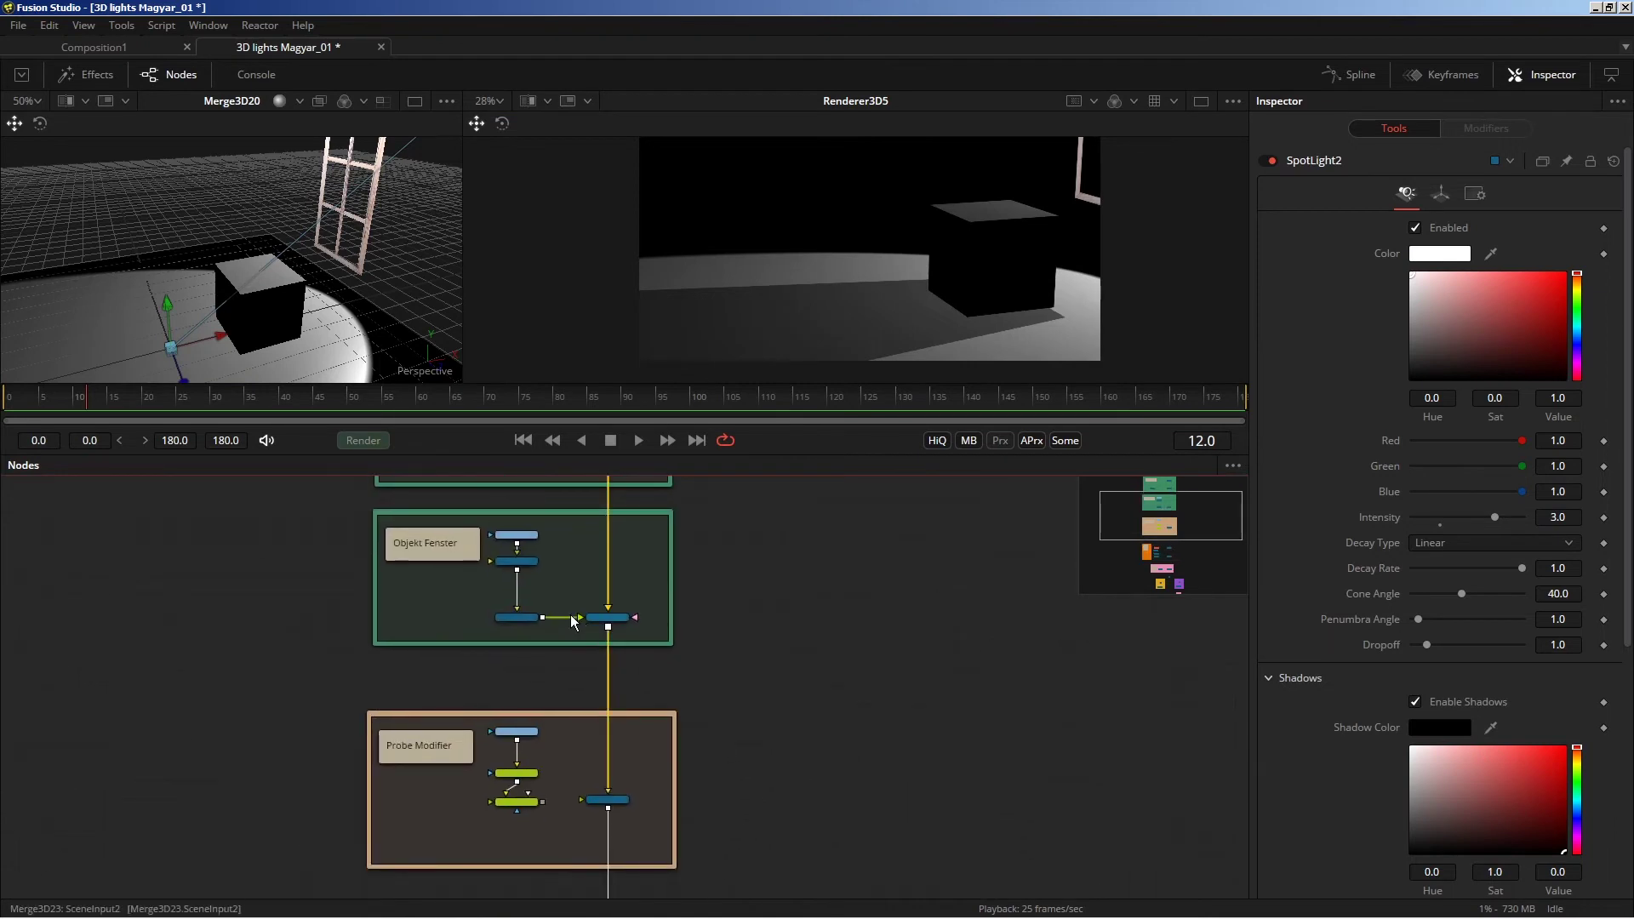
Detach the Objekt Fenster window from the scene, then reconnect it to Merge3D23.
{"action": "left_click_drag", "start_coordinate": [555, 626], "coordinate": [556, 624]}
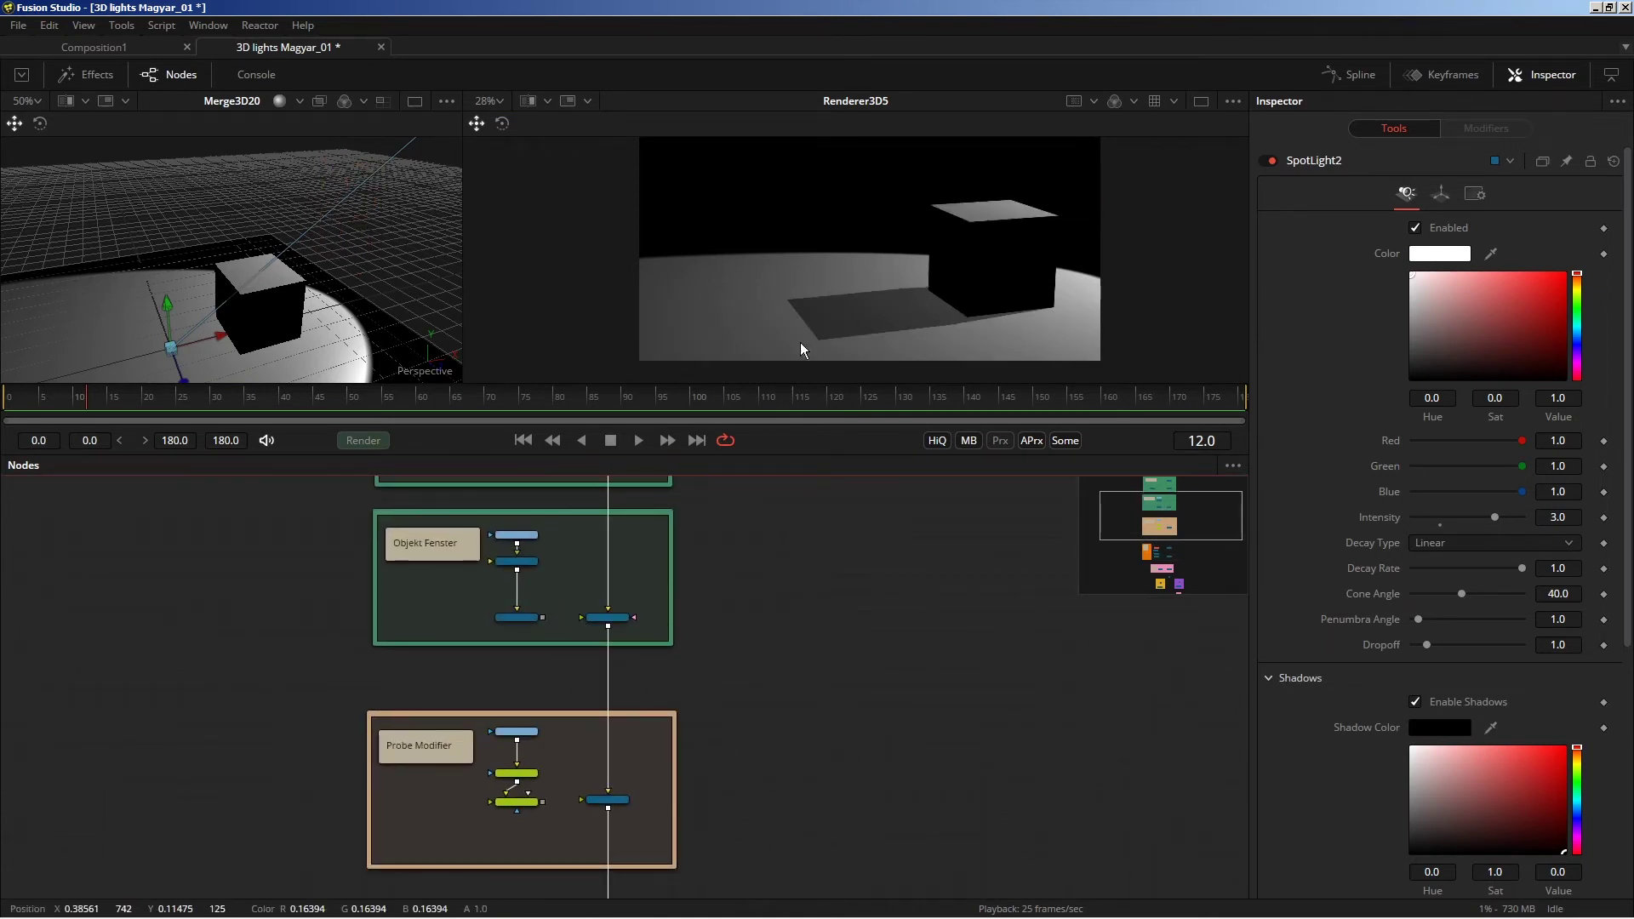
{"action": "left_click_drag", "start_coordinate": [543, 619], "coordinate": [606, 616]}
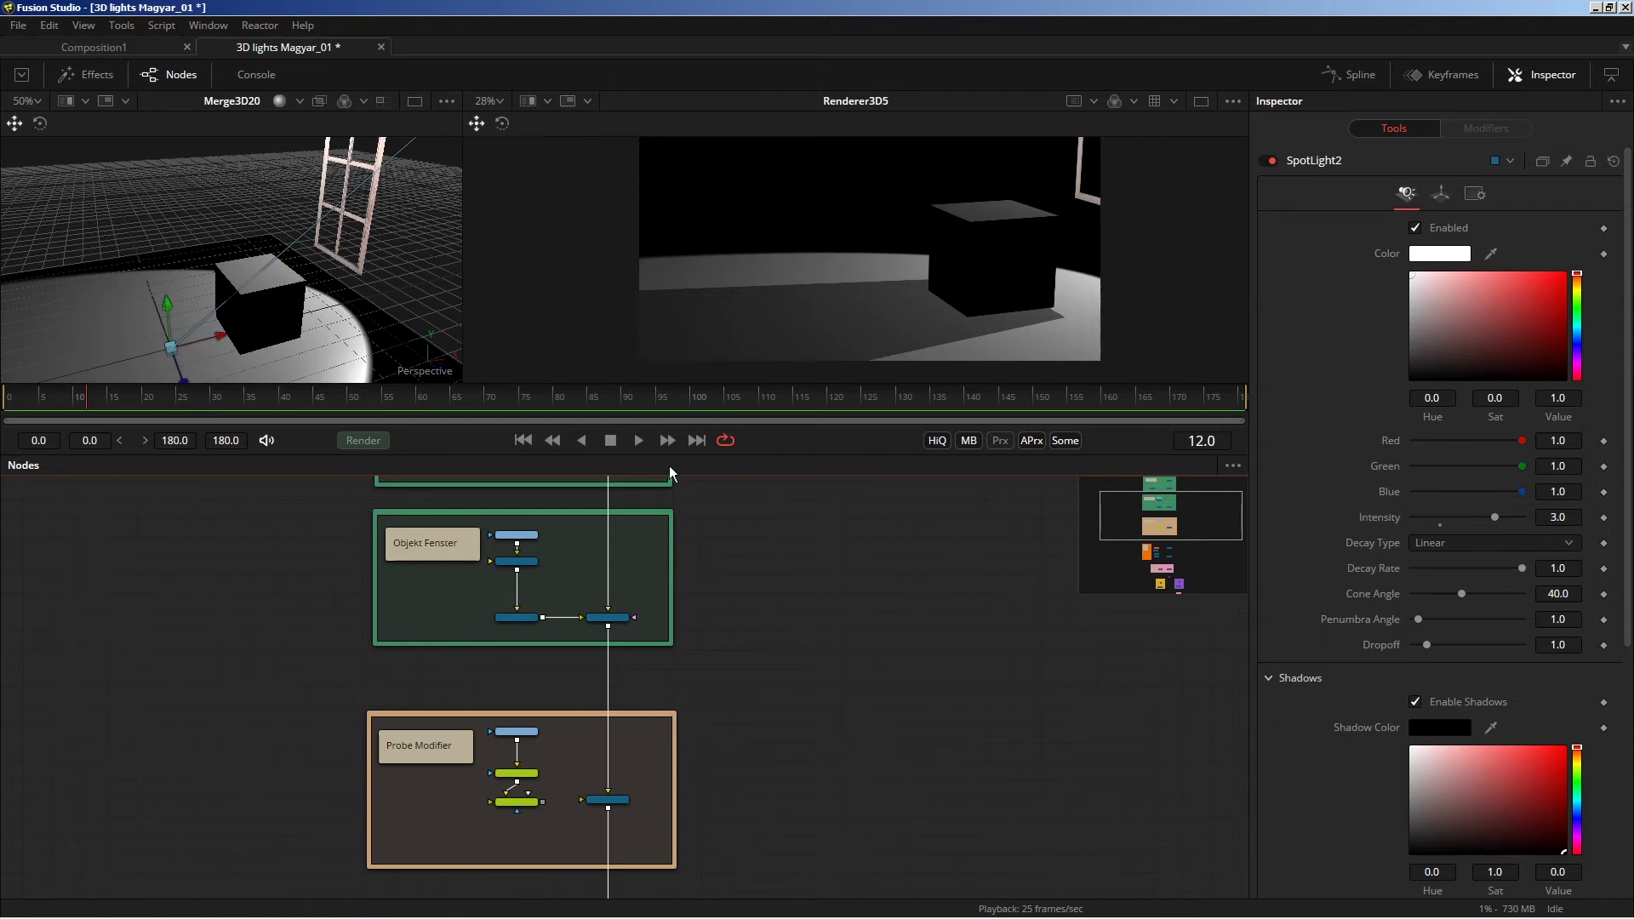
{"action": "scroll", "coordinate": [784, 627], "scroll_direction": "down", "scroll_amount": 5}
{"action": "scroll", "coordinate": [711, 718], "scroll_direction": "down", "scroll_amount": 5}
{"action": "scroll", "coordinate": [667, 680], "scroll_direction": "down", "scroll_amount": 3}
Show Renderer3D6's render in the right viewer and zoom in on the window's bar shadows.
{"action": "scroll", "coordinate": [871, 660], "scroll_direction": "up", "scroll_amount": 3}
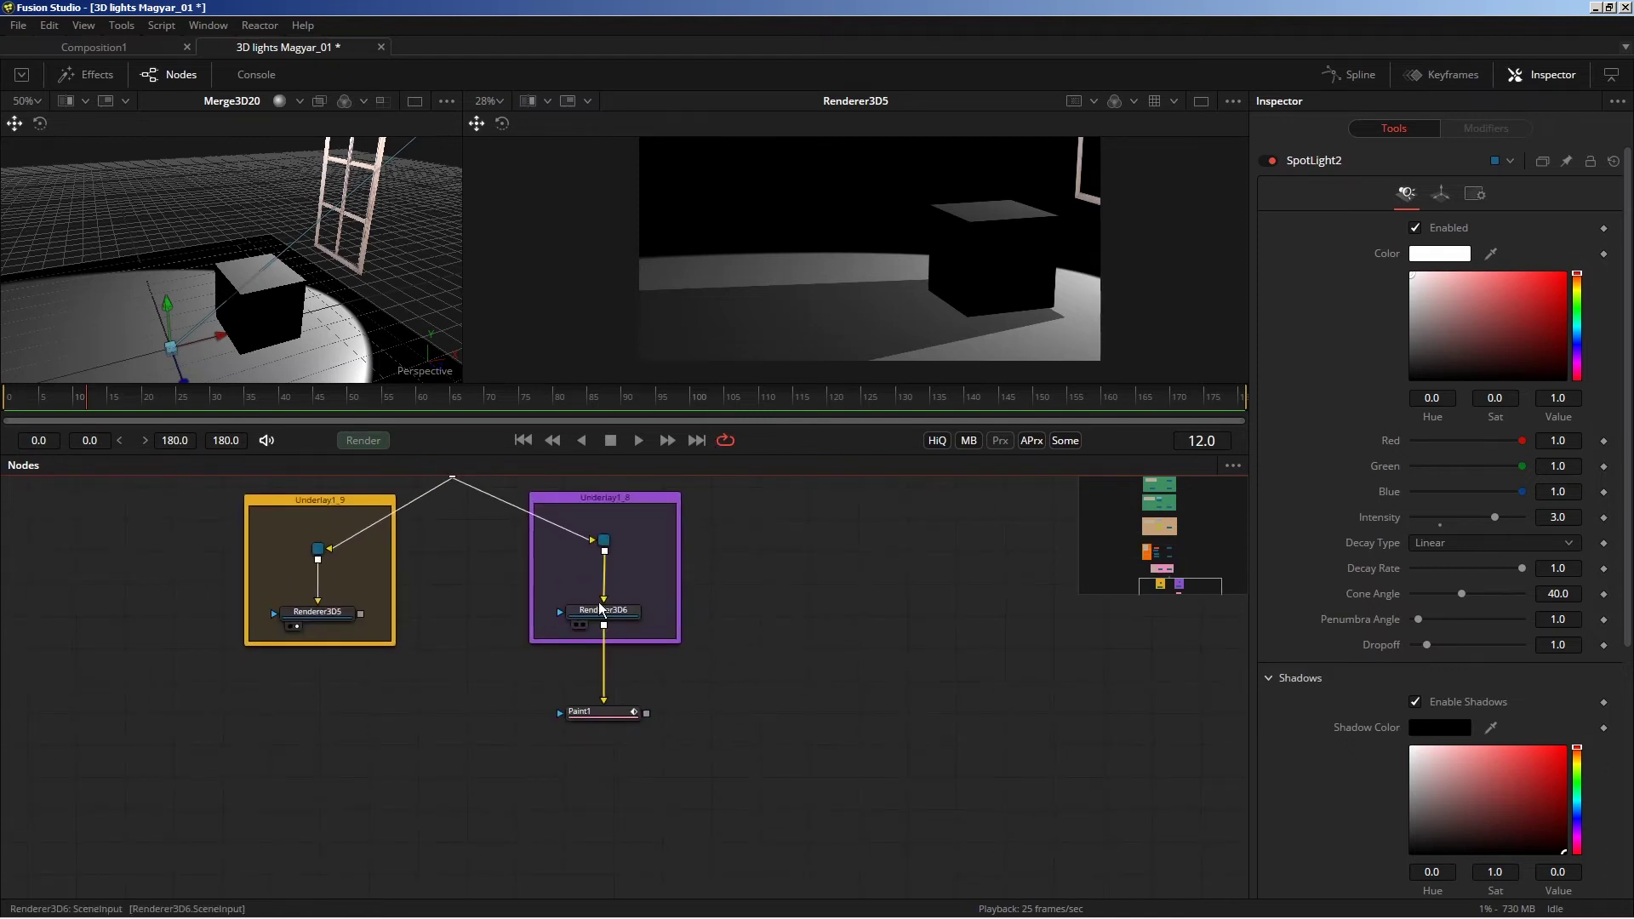
{"action": "key", "text": "2"}
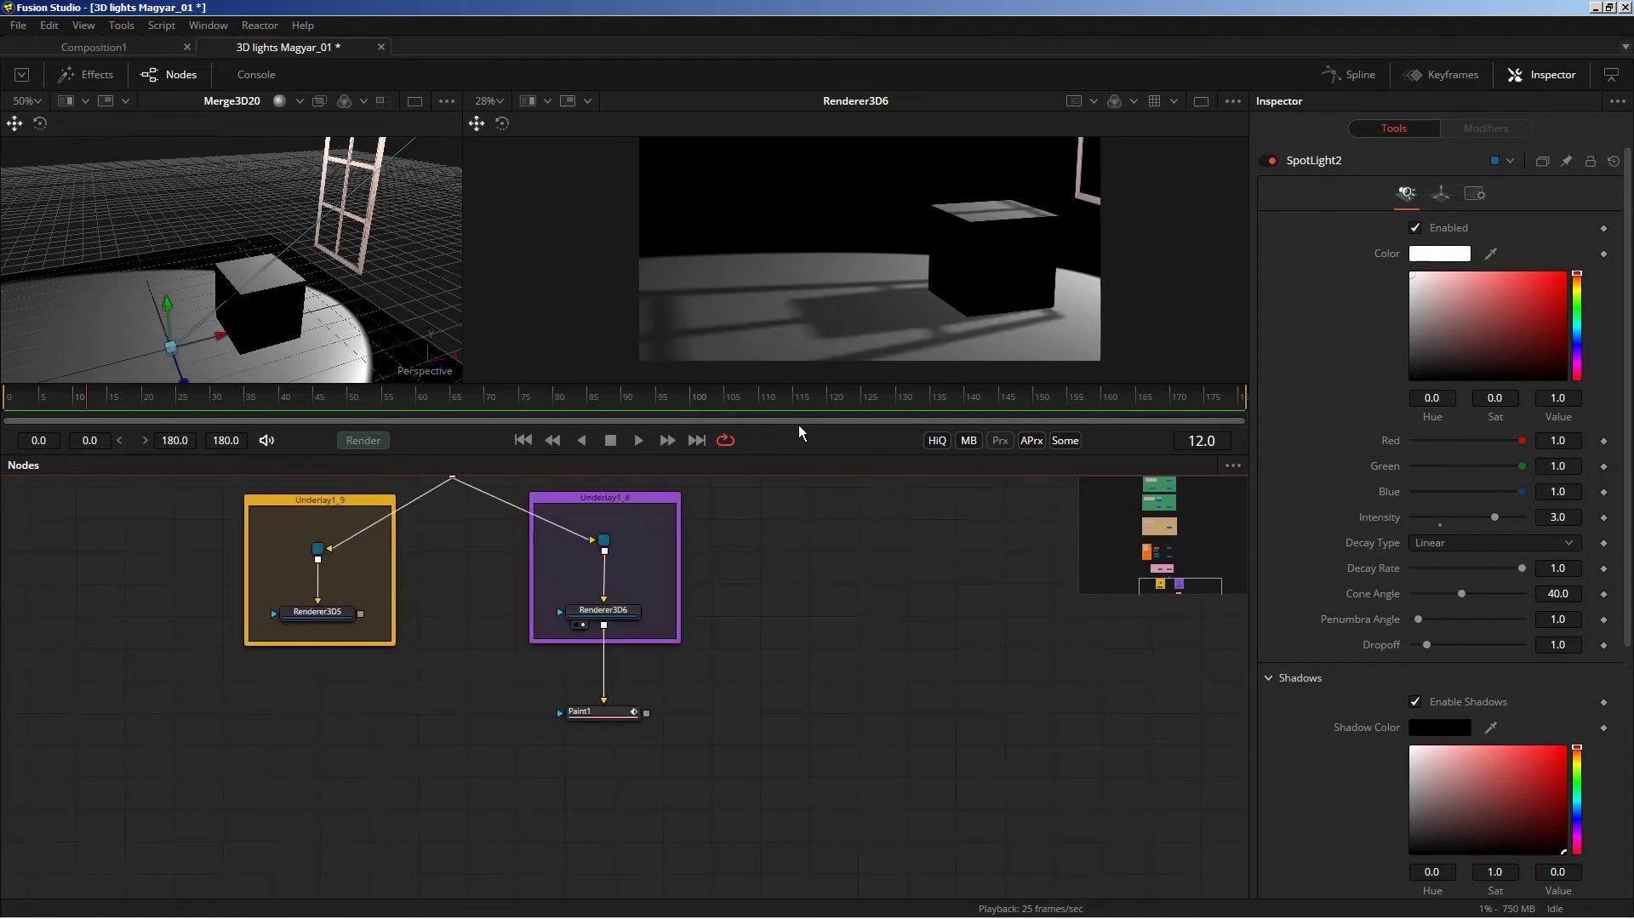
{"action": "scroll", "coordinate": [880, 336], "scroll_direction": "up", "scroll_amount": 2}
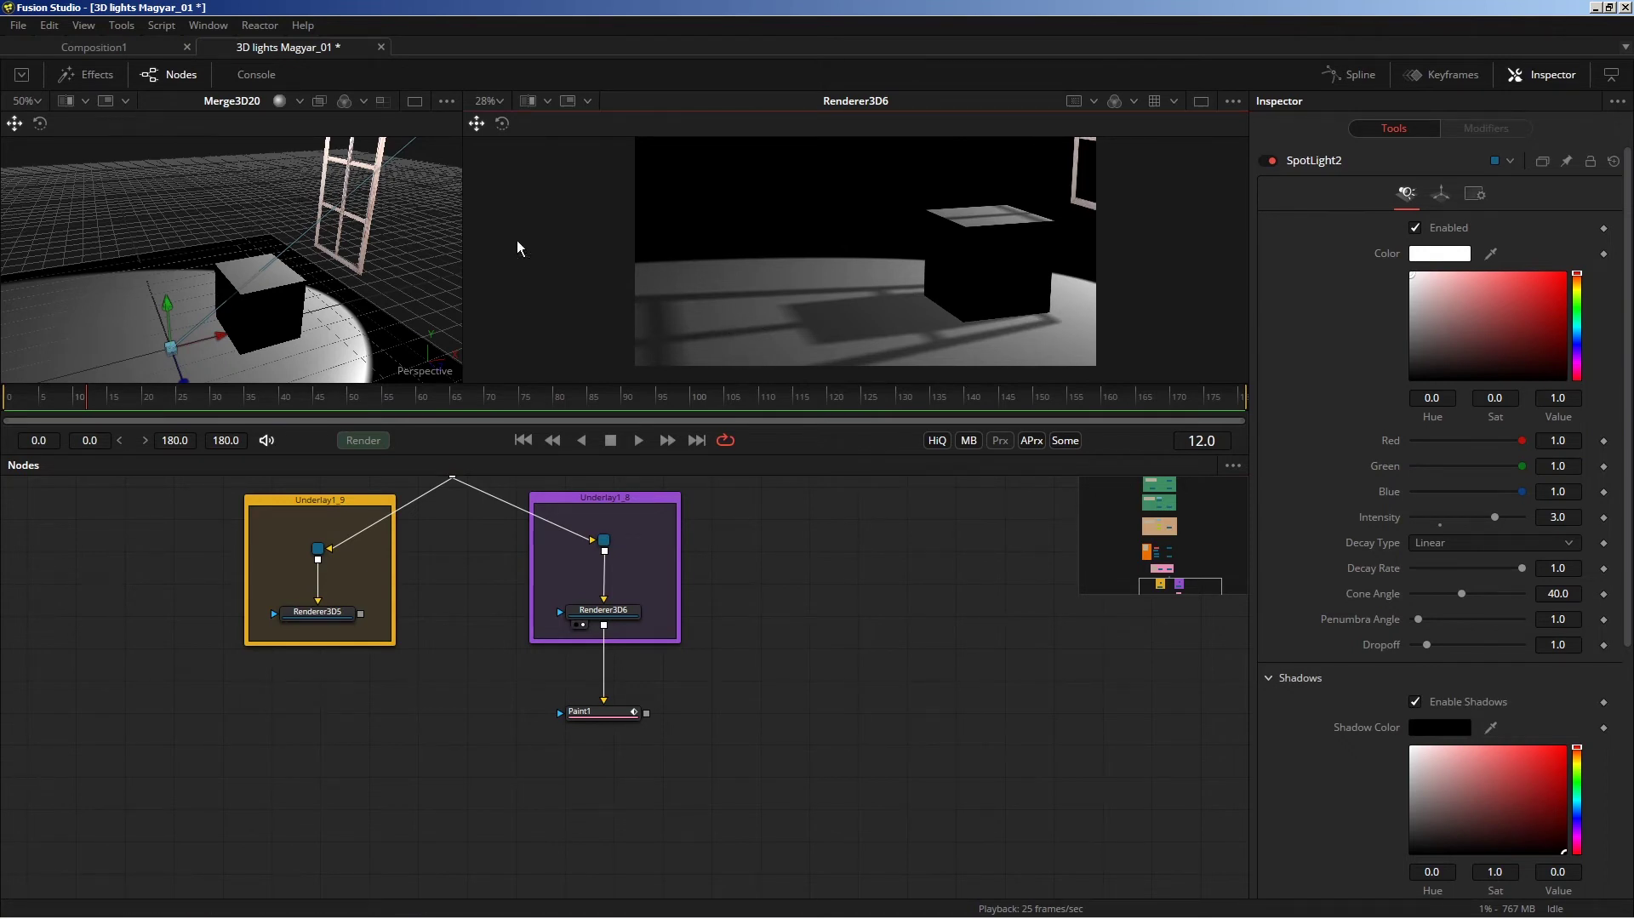
{"action": "scroll", "coordinate": [742, 292], "scroll_direction": "down", "scroll_amount": 2}
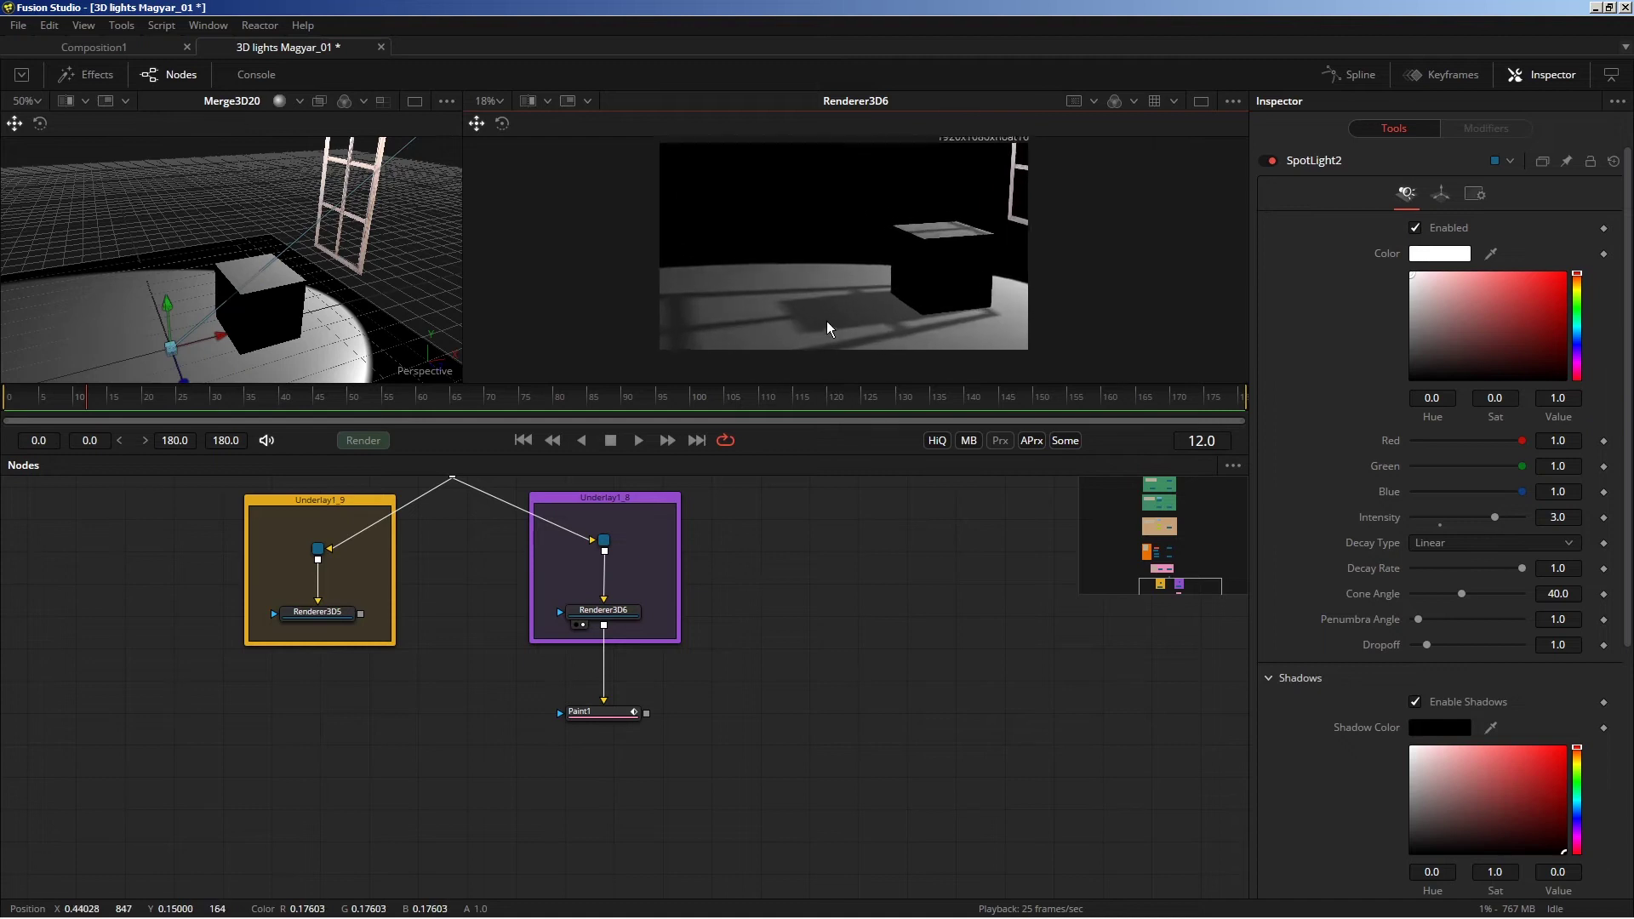
Scroll the node graph up to the Underlay1 lights group containing SpotLight2.
{"action": "scroll", "coordinate": [825, 320], "scroll_direction": "up", "scroll_amount": 1}
{"action": "scroll", "coordinate": [789, 330], "scroll_direction": "up", "scroll_amount": 2}
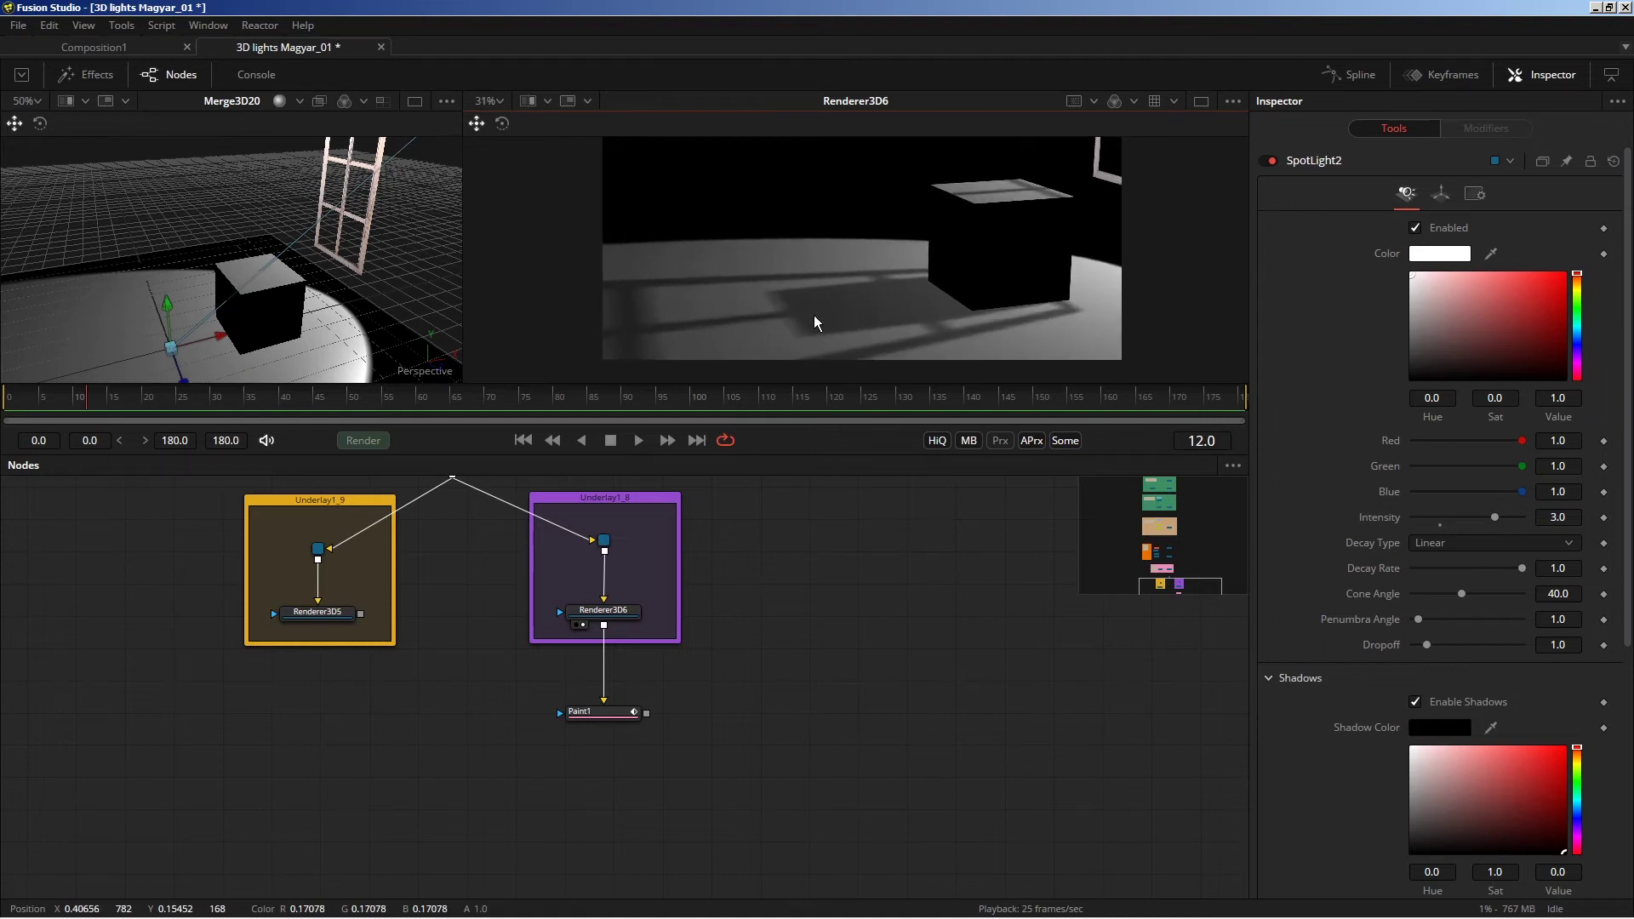
{"action": "scroll", "coordinate": [804, 310], "scroll_direction": "up", "scroll_amount": 1}
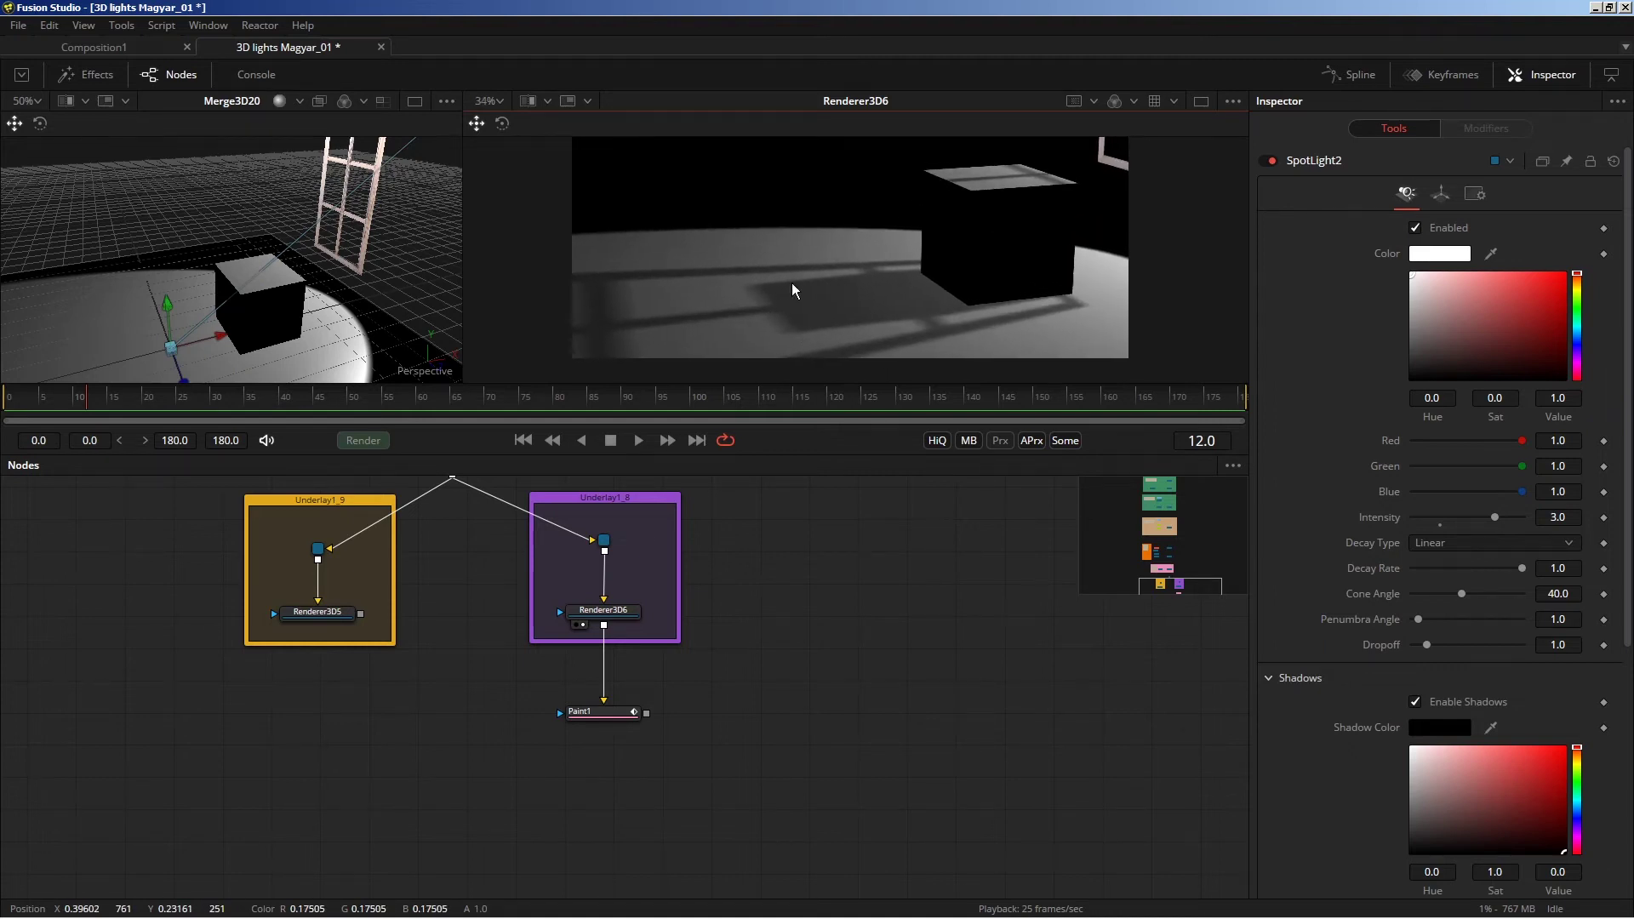
{"action": "scroll", "coordinate": [803, 308], "scroll_direction": "down", "scroll_amount": 1}
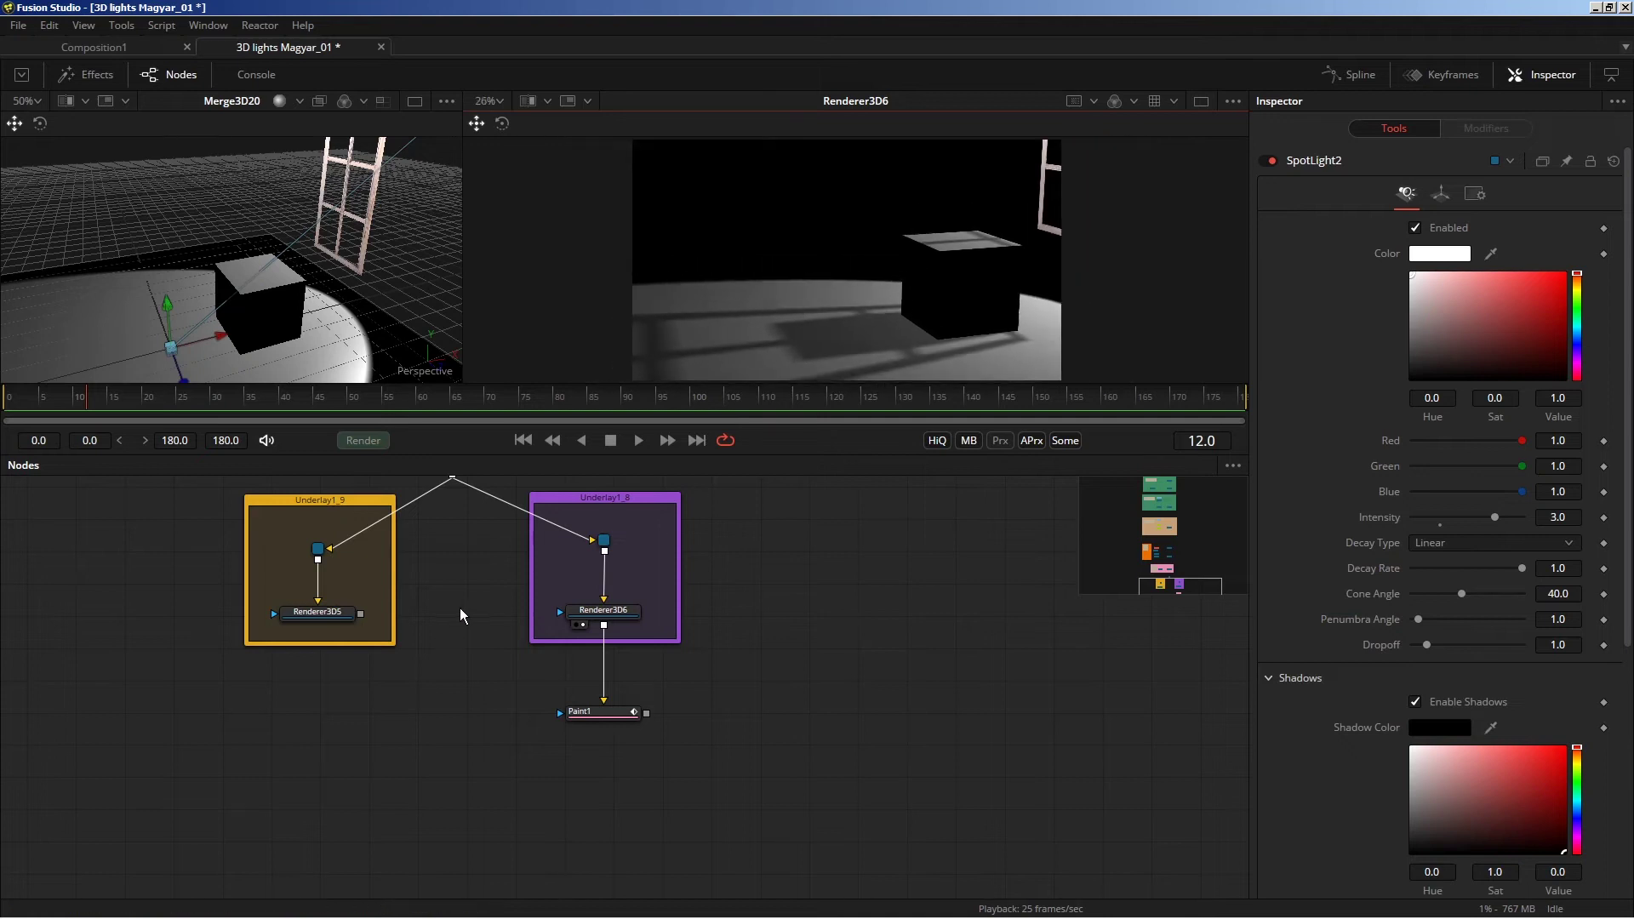
{"action": "scroll", "coordinate": [471, 742], "scroll_direction": "up", "scroll_amount": 3}
{"action": "scroll", "coordinate": [541, 723], "scroll_direction": "up", "scroll_amount": 3}
{"action": "scroll", "coordinate": [541, 723], "scroll_direction": "up", "scroll_amount": 2}
{"action": "scroll", "coordinate": [584, 601], "scroll_direction": "up", "scroll_amount": 2}
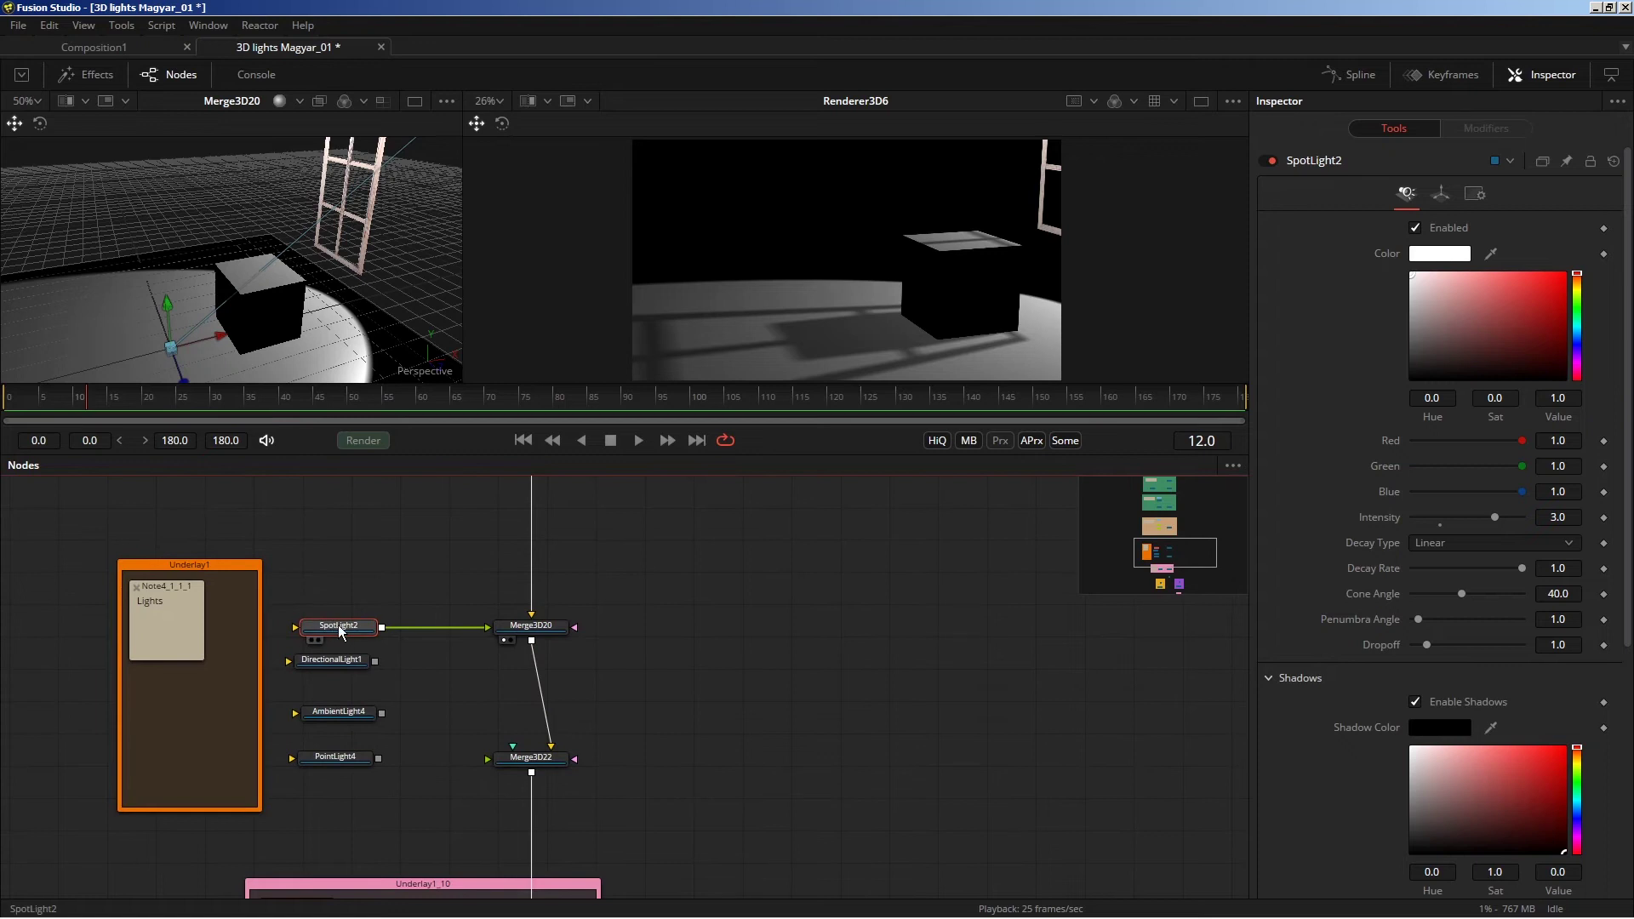
Scroll SpotLight2's Inspector to its Shadows settings (1024 map, density 0.5, spread 5.0).
{"action": "left_click_drag", "start_coordinate": [334, 630], "coordinate": [338, 629]}
{"action": "scroll", "coordinate": [1438, 613], "scroll_direction": "down", "scroll_amount": 1}
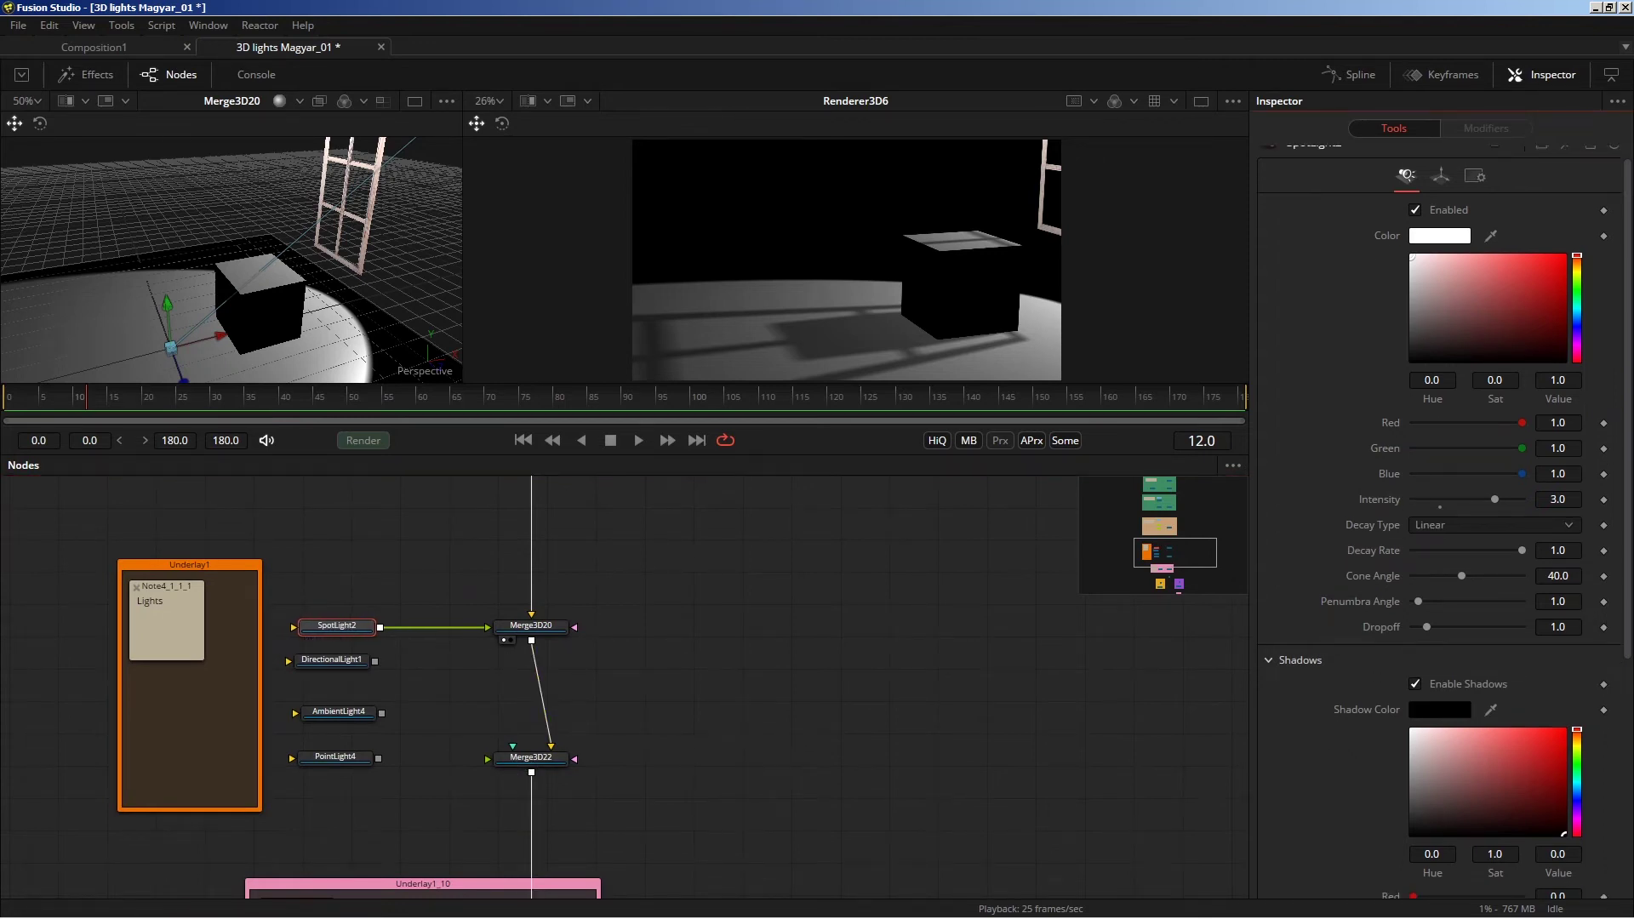
{"action": "scroll", "coordinate": [1447, 680], "scroll_direction": "down", "scroll_amount": 10}
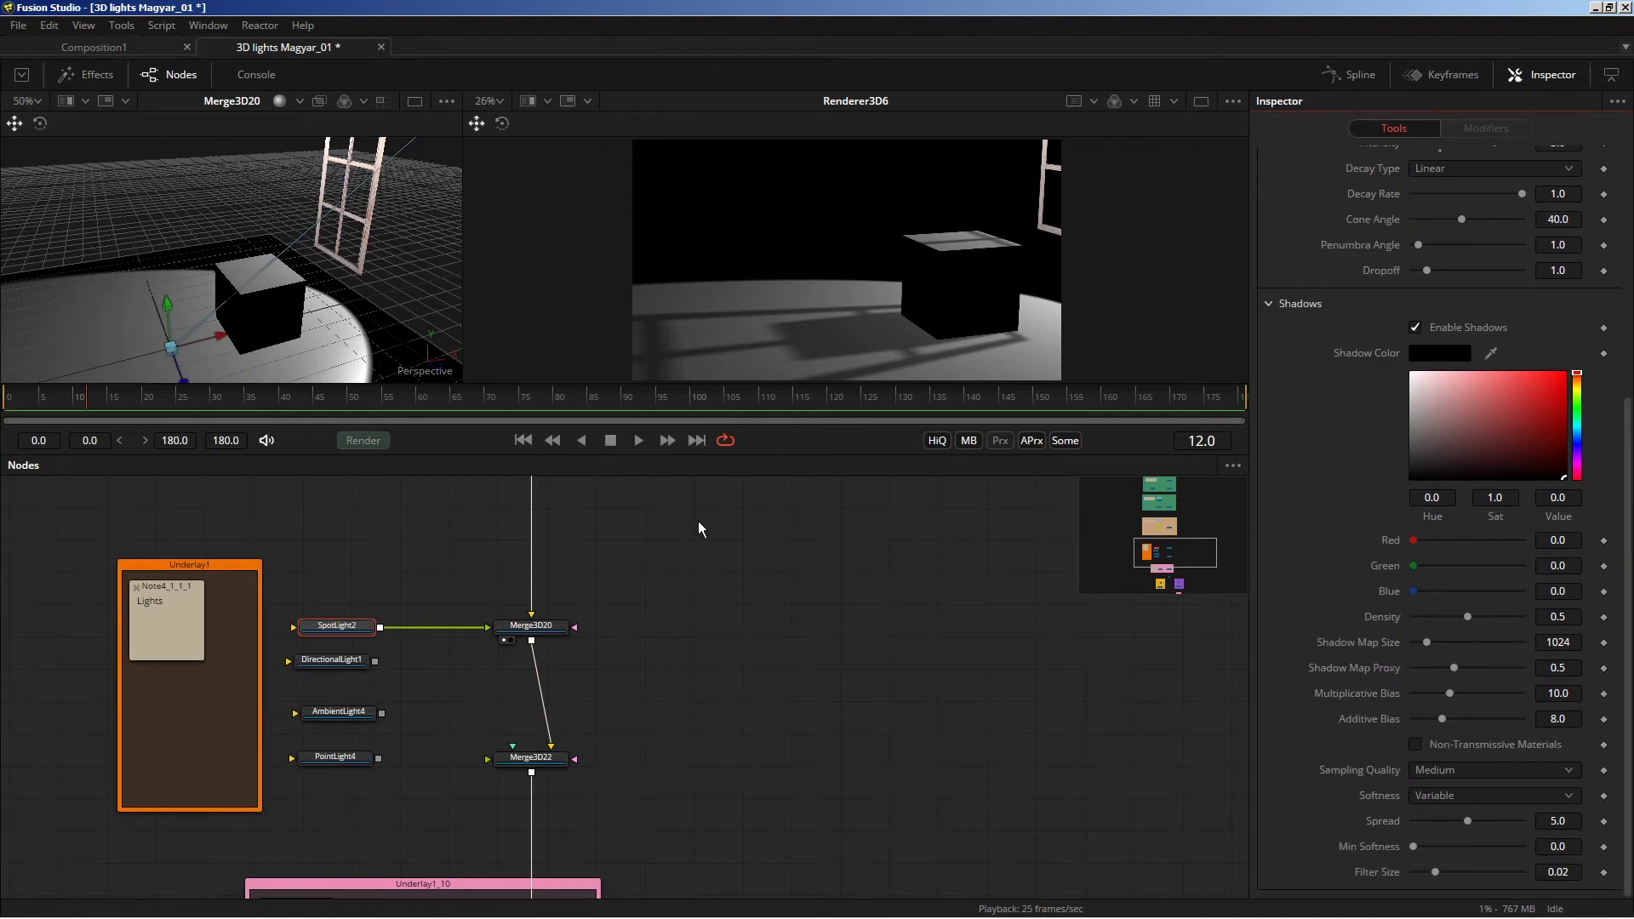
Pan the node graph past the camera group to the window object's Transform3D9 and Merge3D23 group.
{"action": "left_click_drag", "start_coordinate": [712, 540], "coordinate": [717, 530]}
{"action": "left_click_drag", "start_coordinate": [594, 642], "coordinate": [656, 502]}
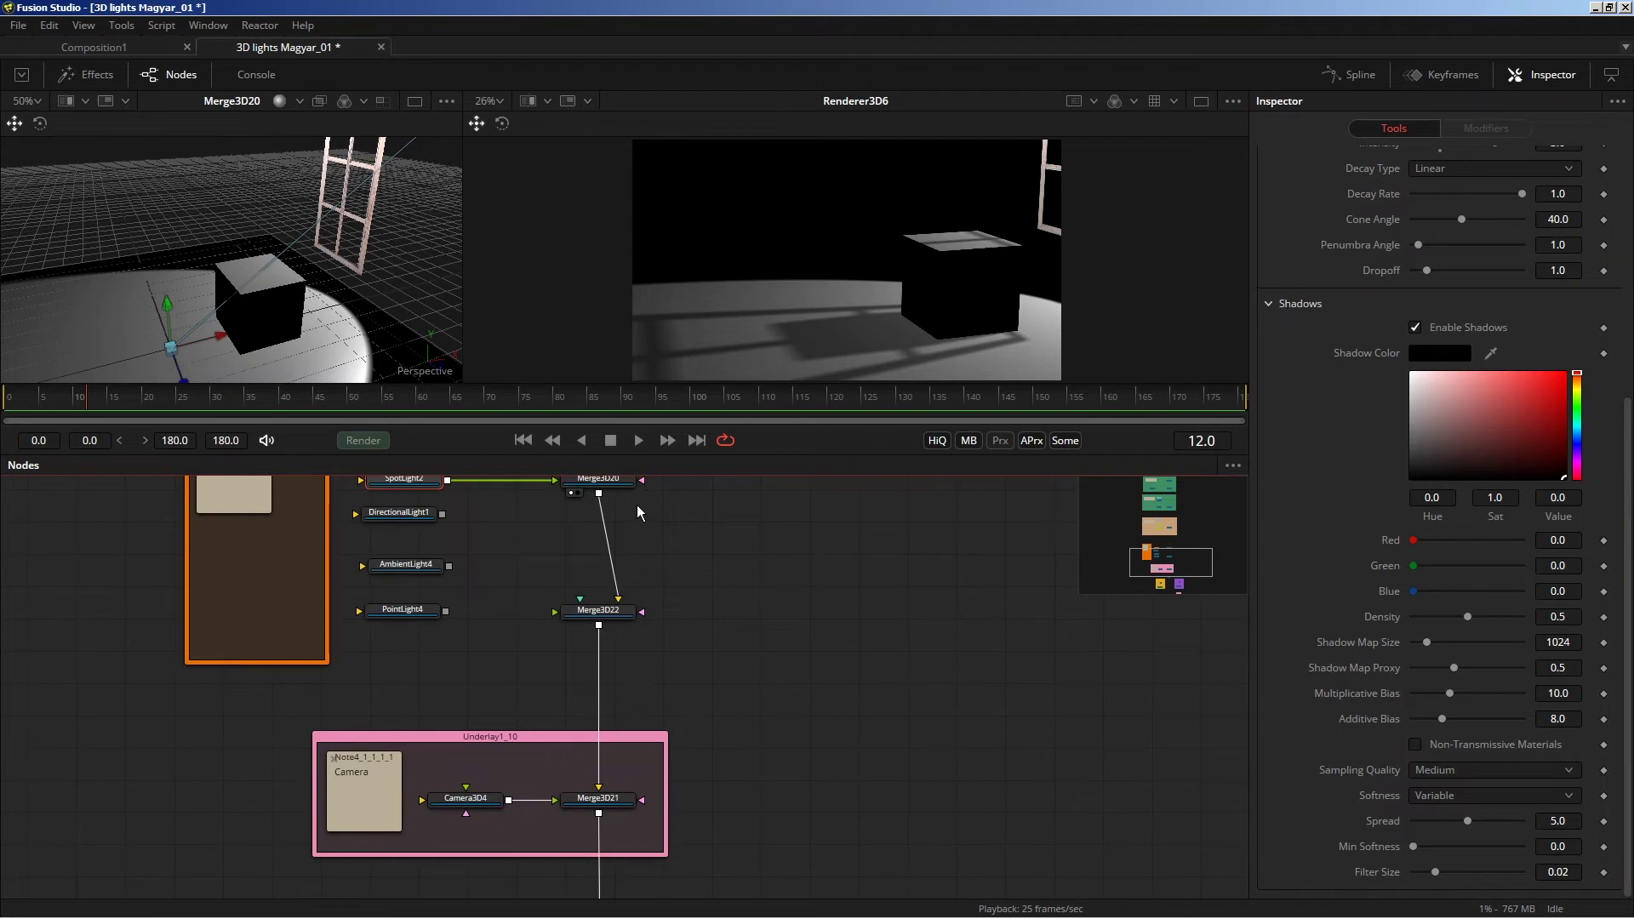
{"action": "left_click_drag", "start_coordinate": [679, 524], "coordinate": [709, 593]}
{"action": "scroll", "coordinate": [710, 593], "scroll_direction": "up", "scroll_amount": 4}
{"action": "scroll", "coordinate": [704, 691], "scroll_direction": "up", "scroll_amount": 4}
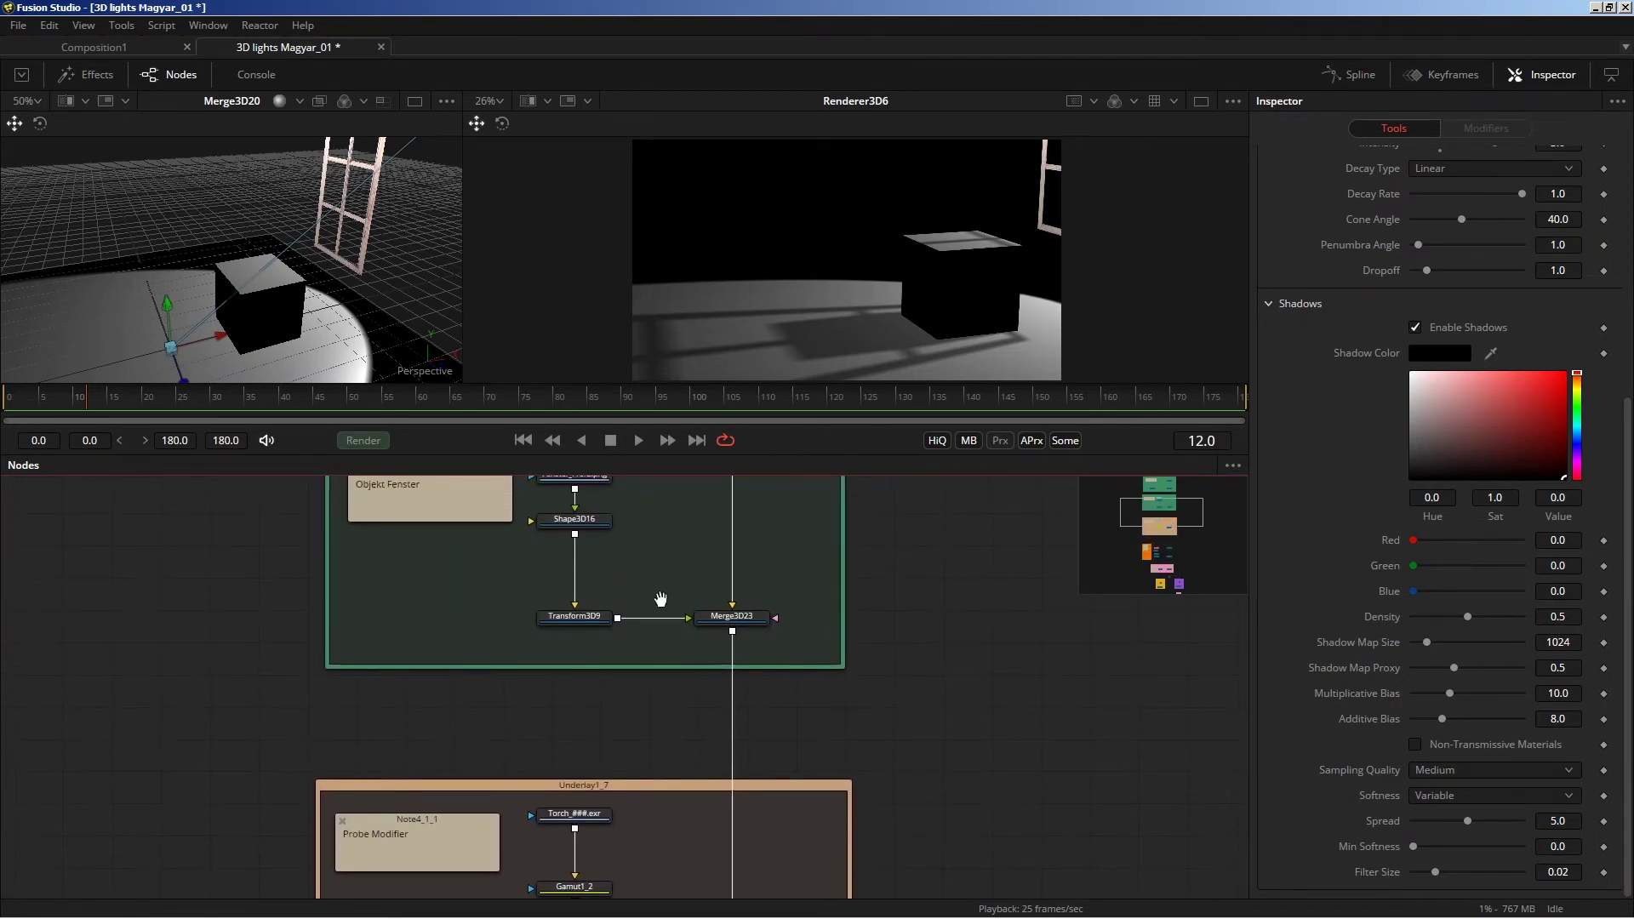
Disconnect Transform3D9 from Merge3D23 so the window frame leaves the scene.
{"action": "left_click_drag", "start_coordinate": [683, 609], "coordinate": [622, 595]}
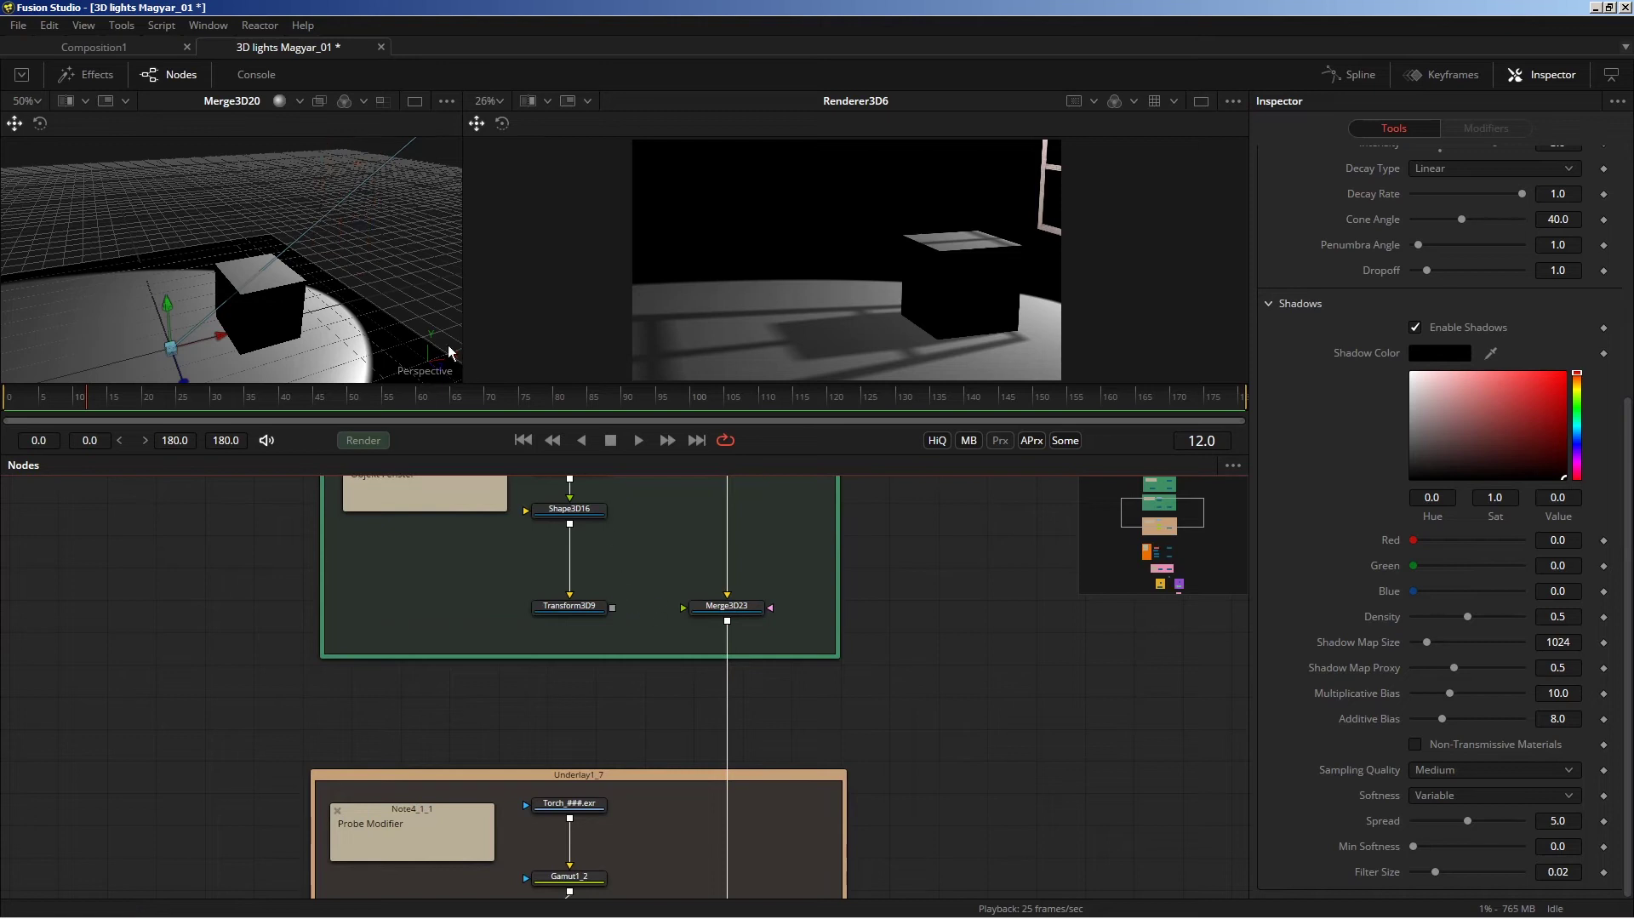
{"action": "left_click", "coordinate": [848, 319]}
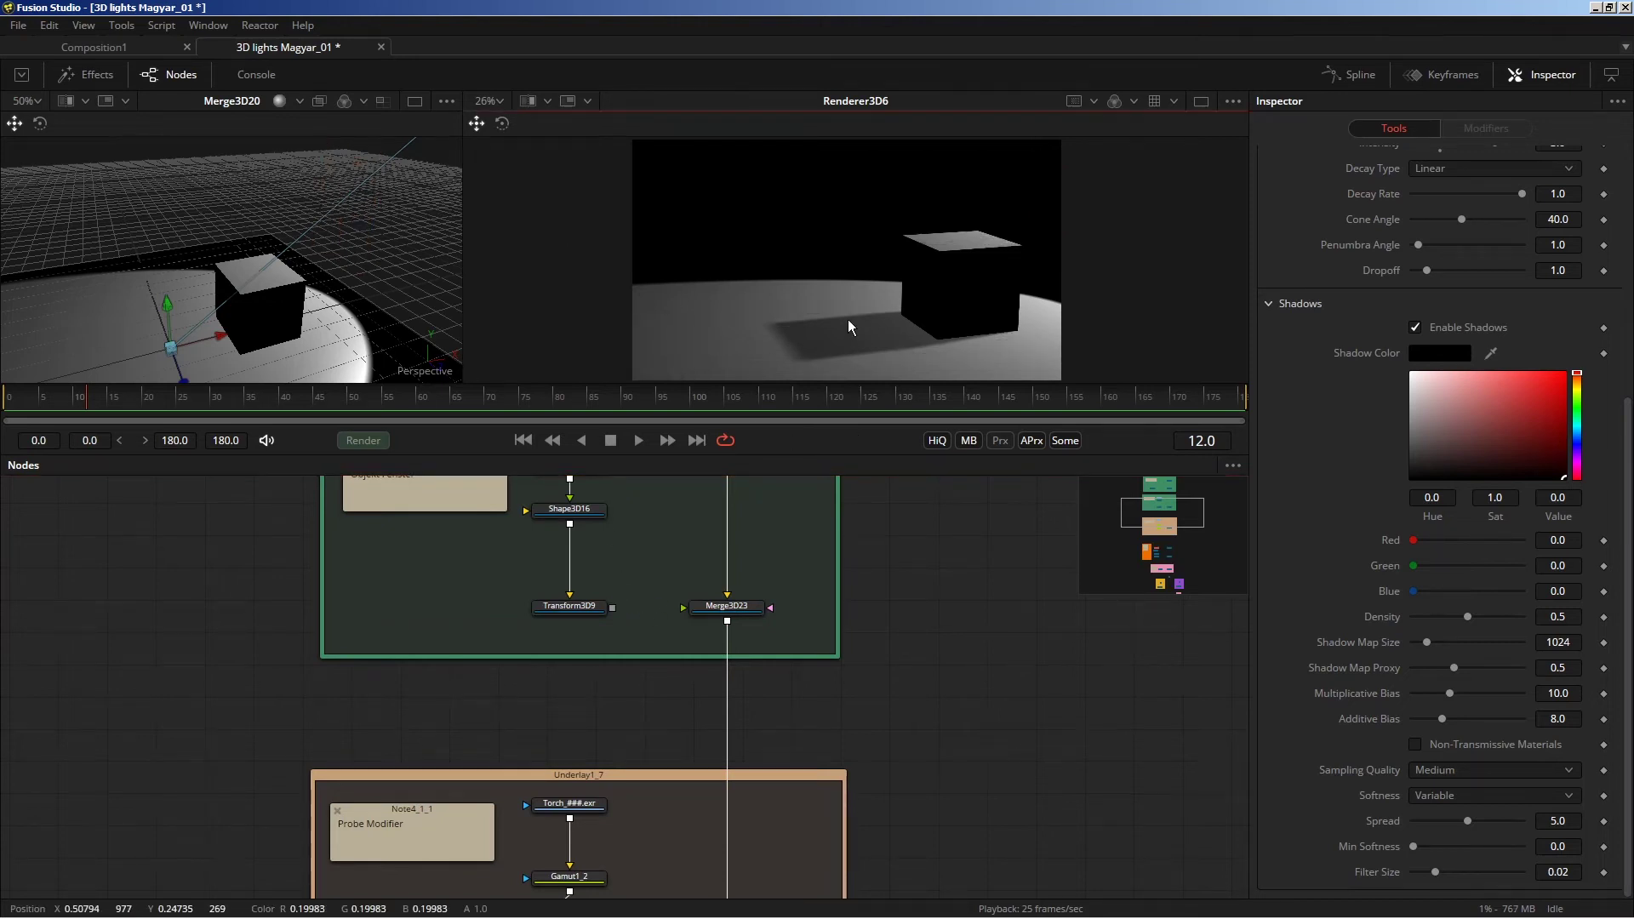
{"action": "left_click_drag", "start_coordinate": [539, 652], "coordinate": [538, 718]}
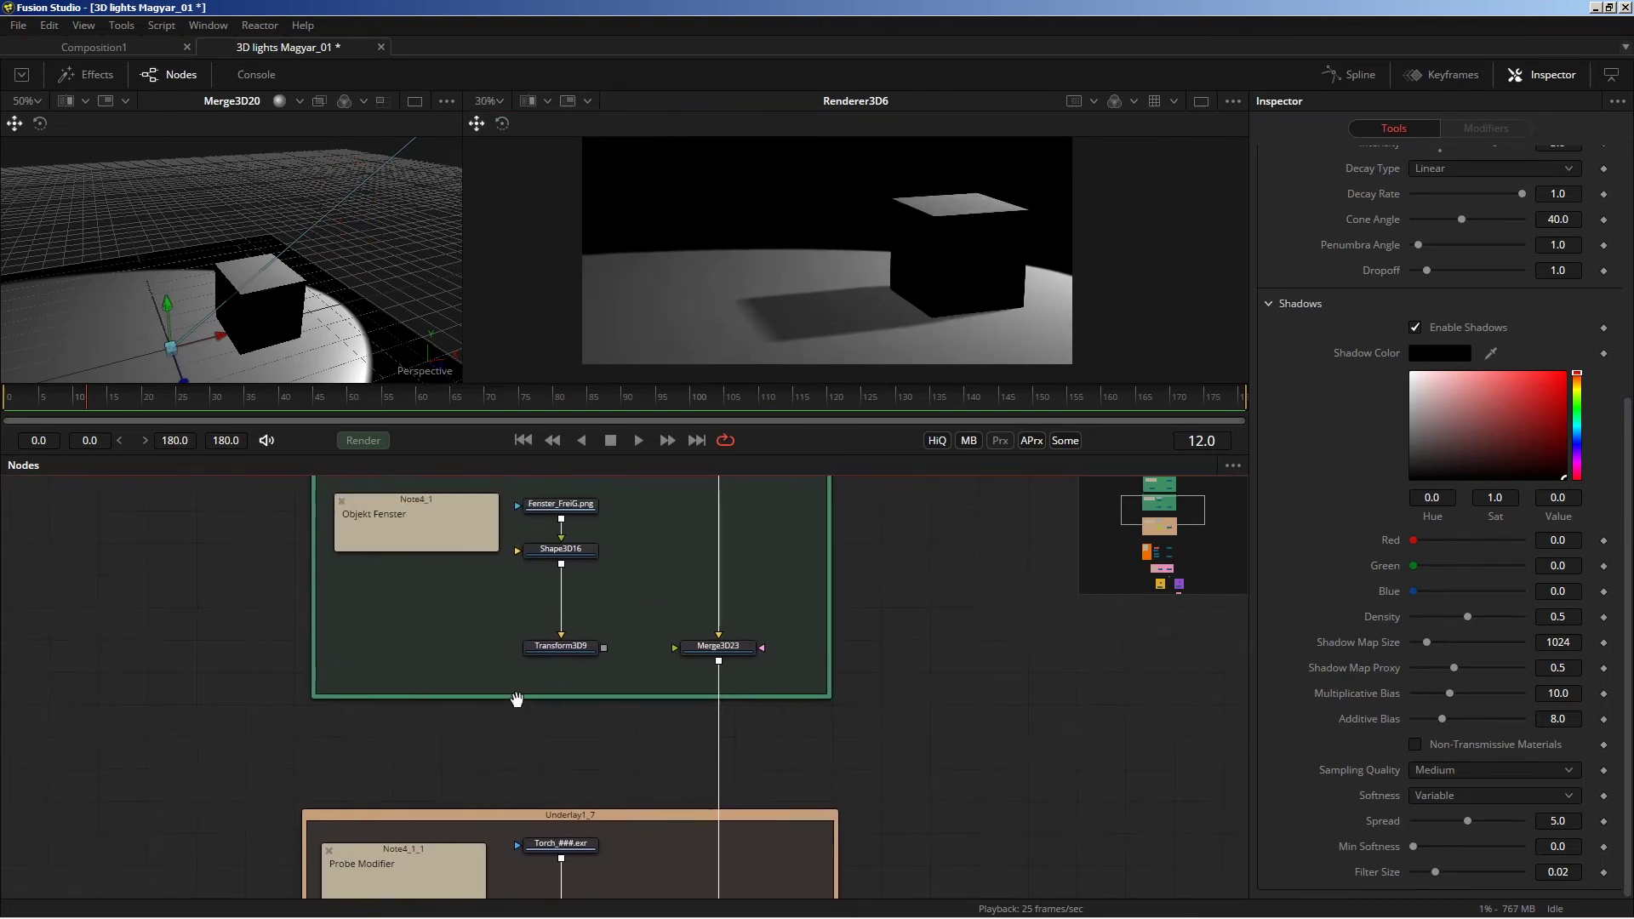
Return to the Lights group and reopen SpotLight2's settings from the top.
{"action": "scroll", "coordinate": [545, 718], "scroll_direction": "down", "scroll_amount": 3}
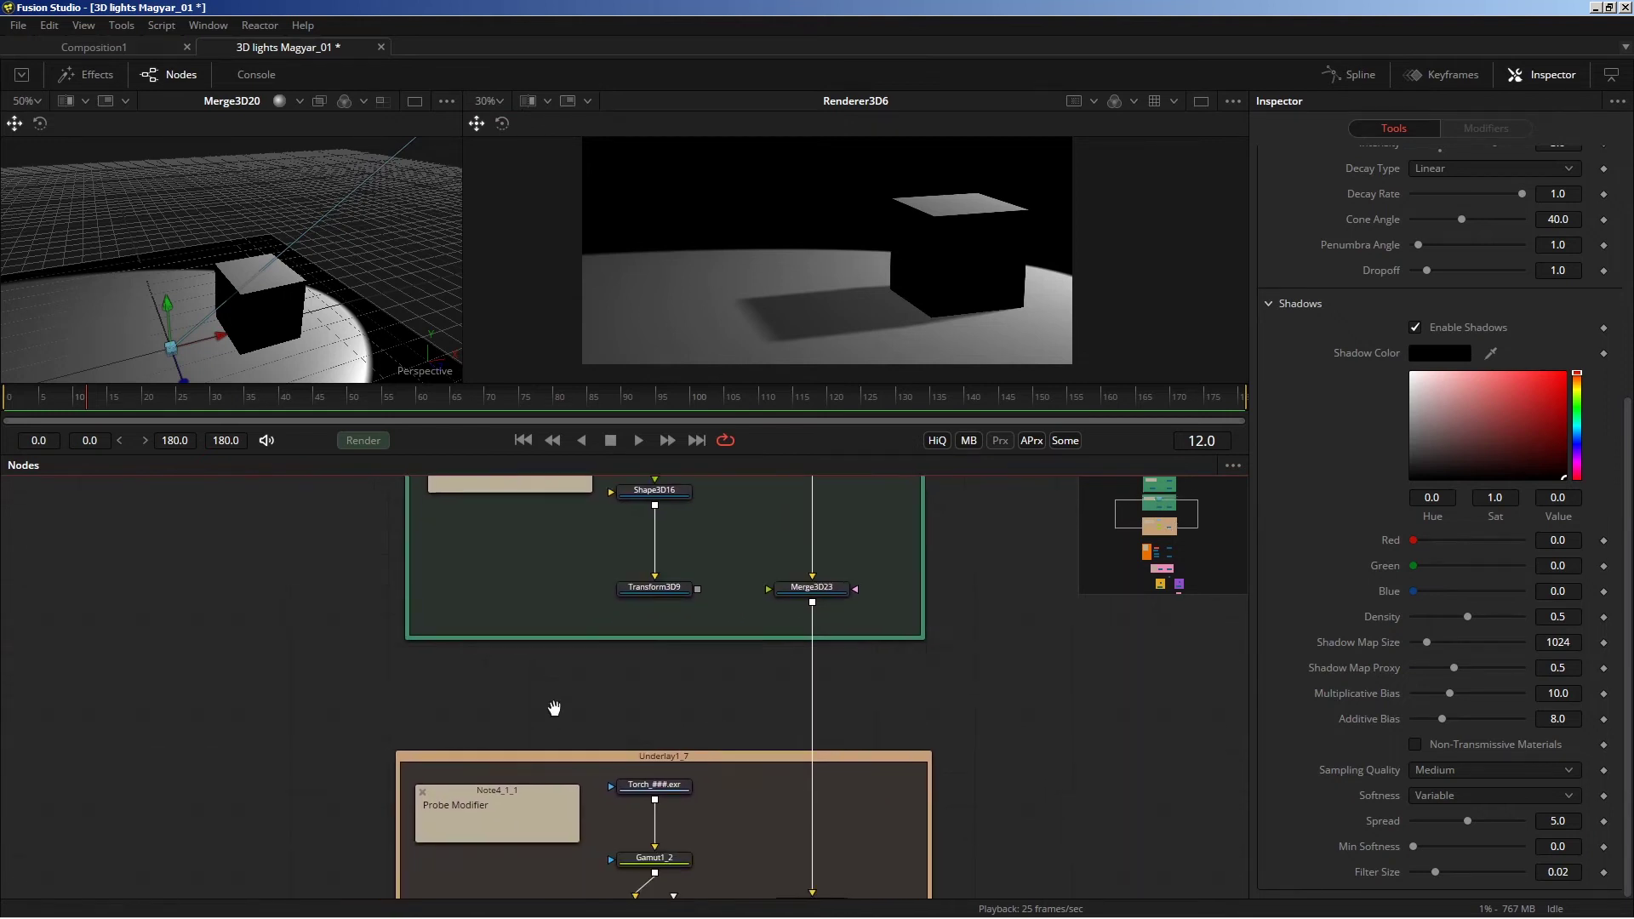
{"action": "scroll", "coordinate": [590, 725], "scroll_direction": "down", "scroll_amount": 1}
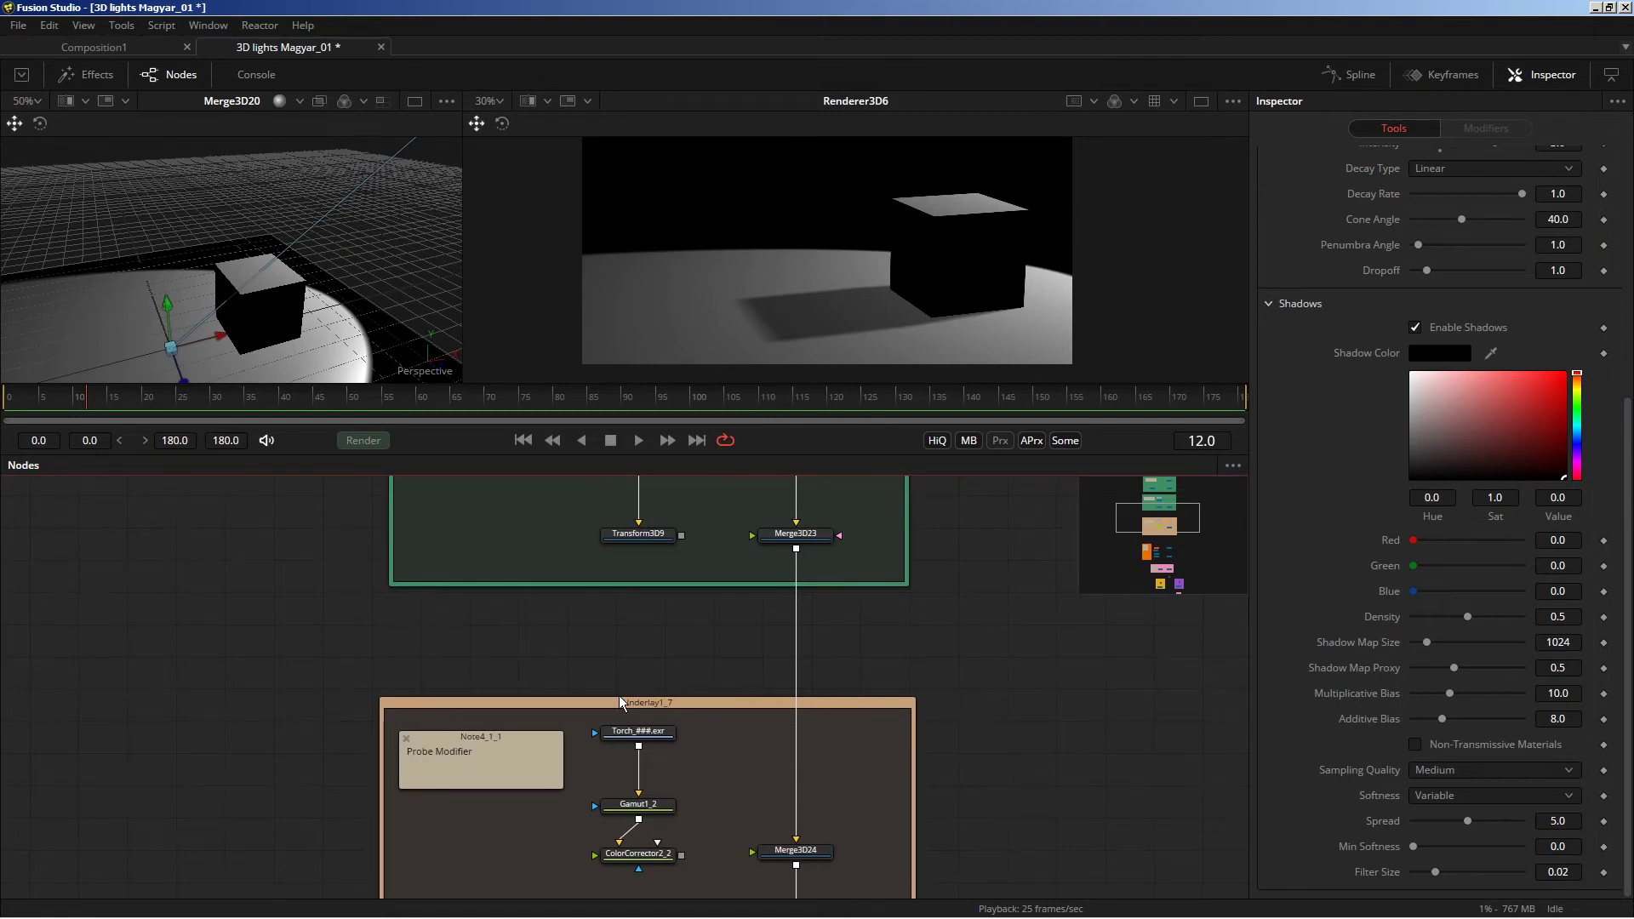
{"action": "scroll", "coordinate": [791, 650], "scroll_direction": "down", "scroll_amount": 5}
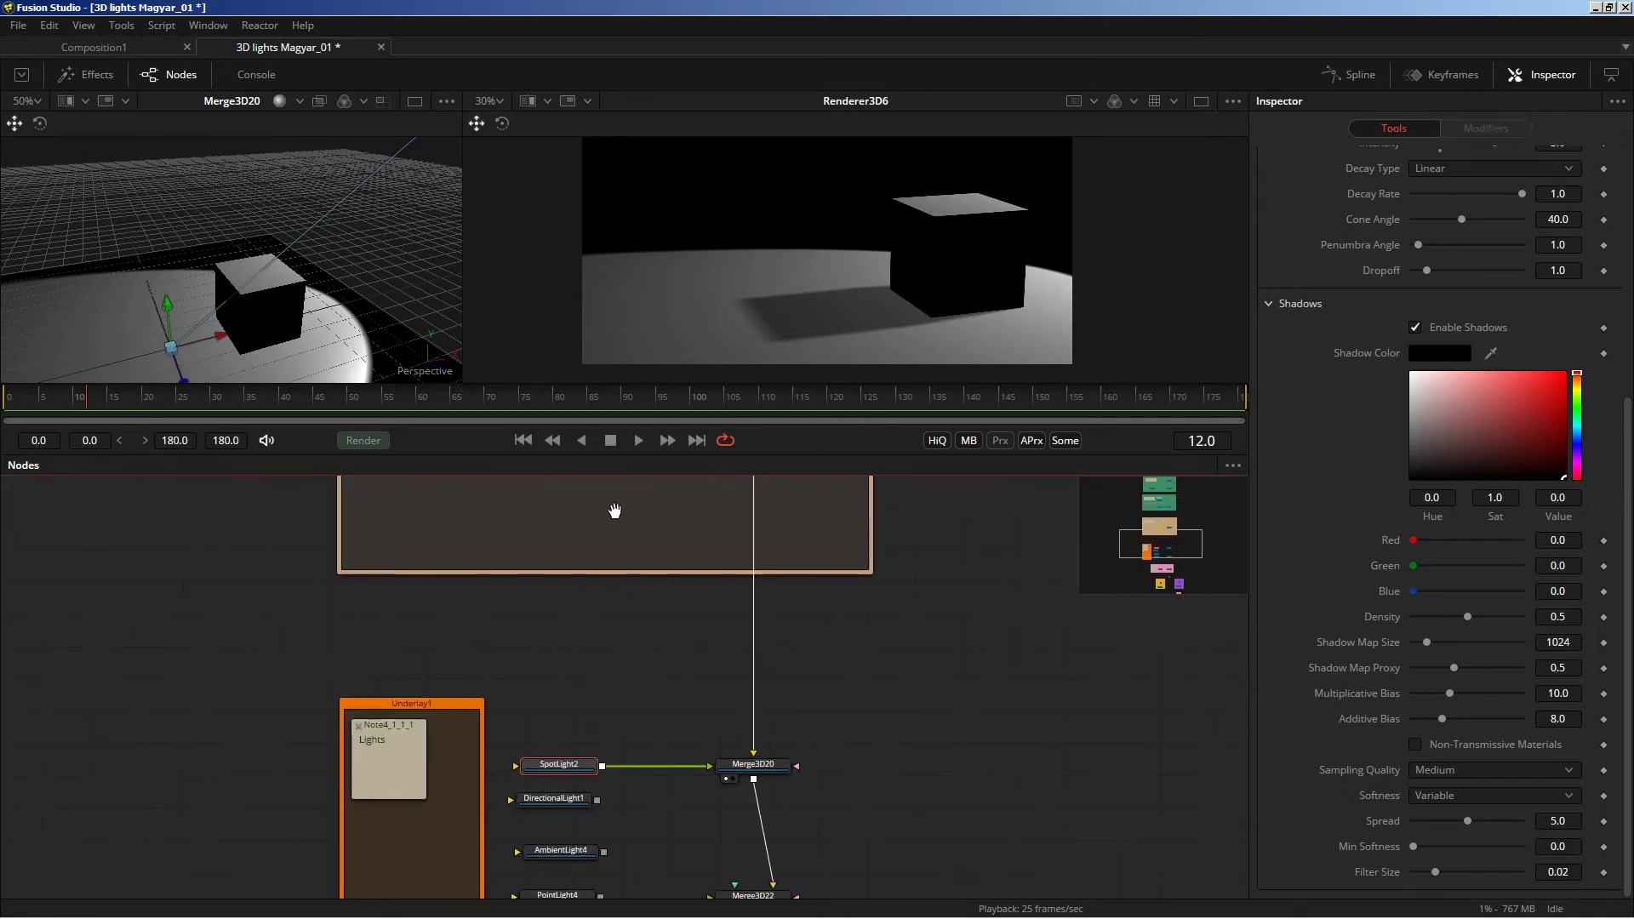
{"action": "scroll", "coordinate": [614, 511], "scroll_direction": "down", "scroll_amount": 2}
{"action": "left_click", "coordinate": [573, 648]}
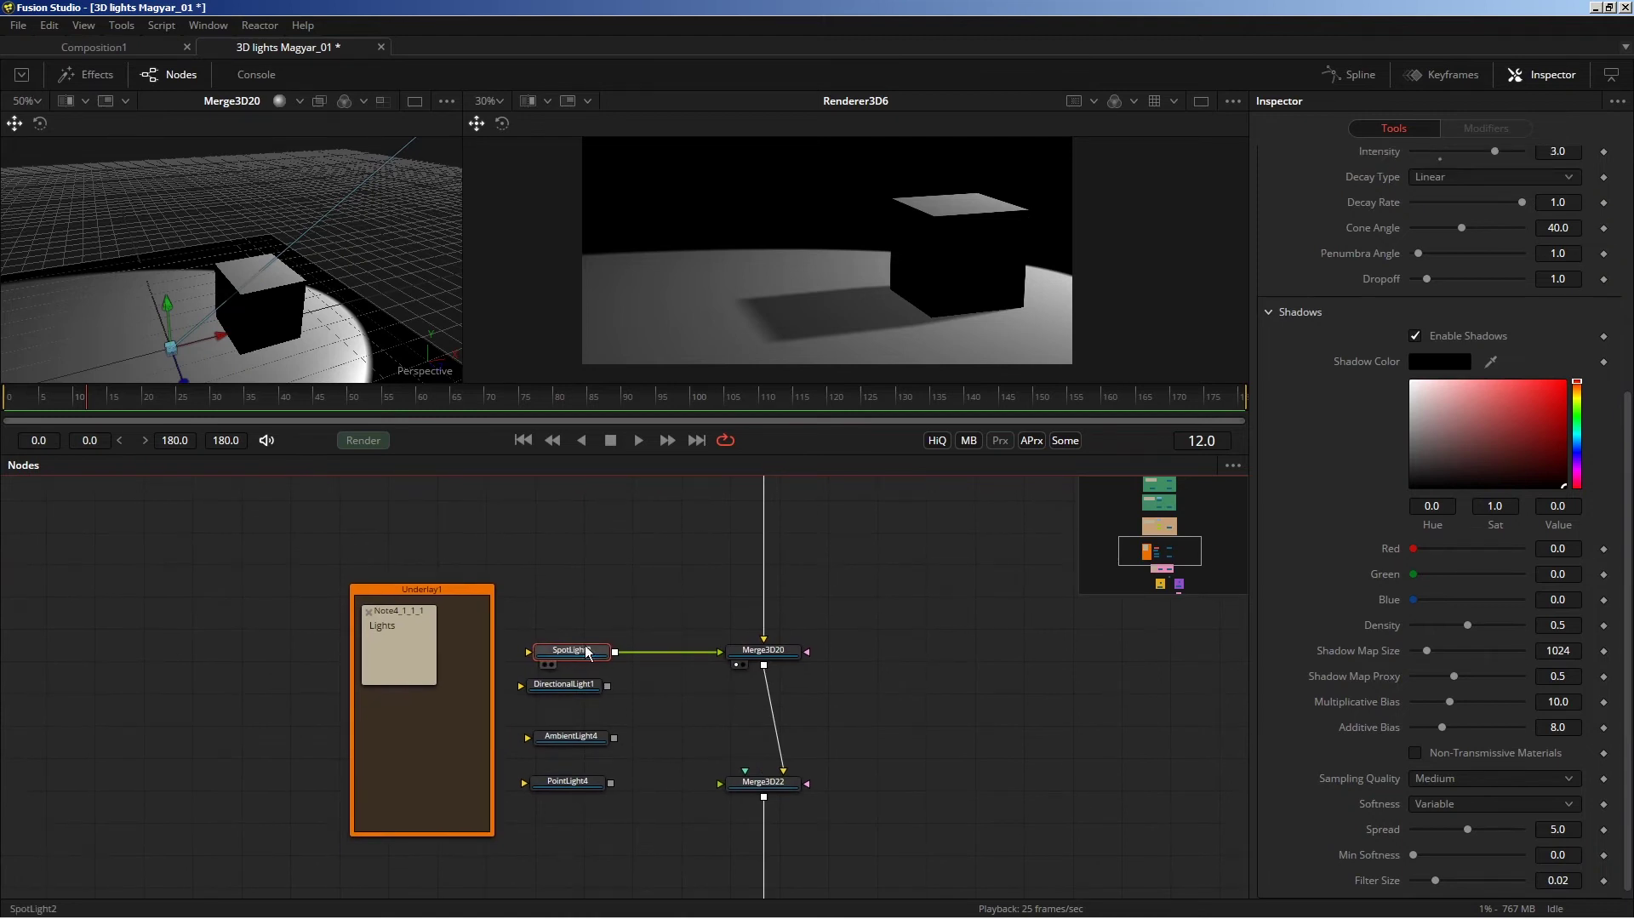
{"action": "scroll", "coordinate": [1610, 413], "scroll_direction": "up", "scroll_amount": 5}
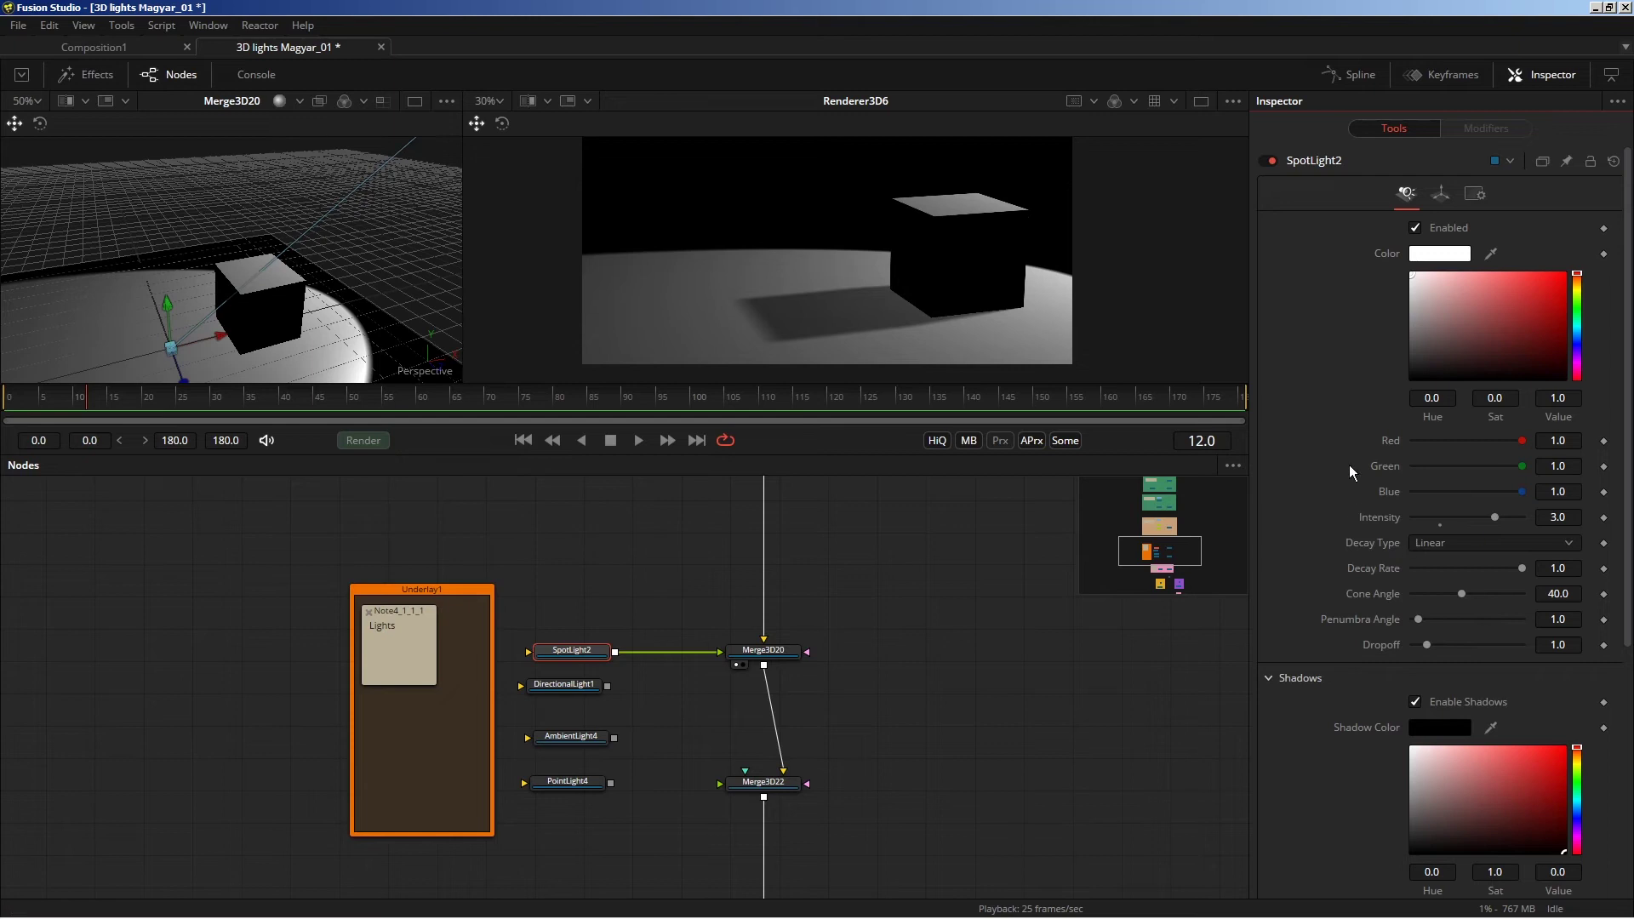
Show the Torch flame sequence fitted in the left viewer, then view Gamut1_2 instead.
{"action": "scroll", "coordinate": [565, 714], "scroll_direction": "up", "scroll_amount": 3}
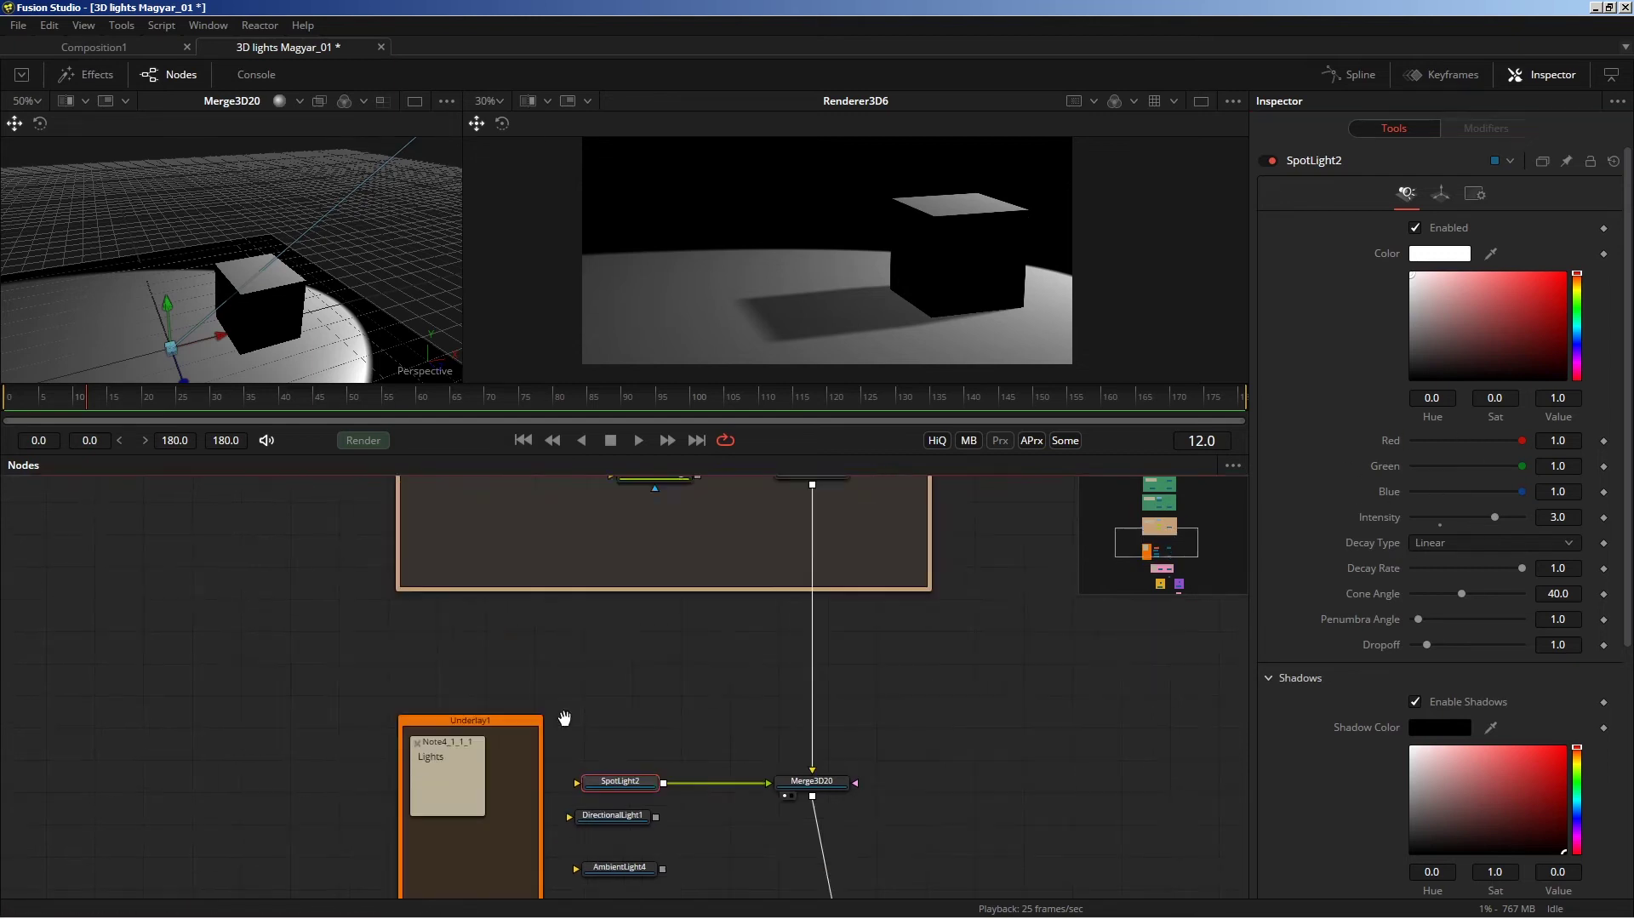
{"action": "scroll", "coordinate": [499, 620], "scroll_direction": "up", "scroll_amount": 7}
{"action": "left_click_drag", "start_coordinate": [545, 624], "coordinate": [270, 274]}
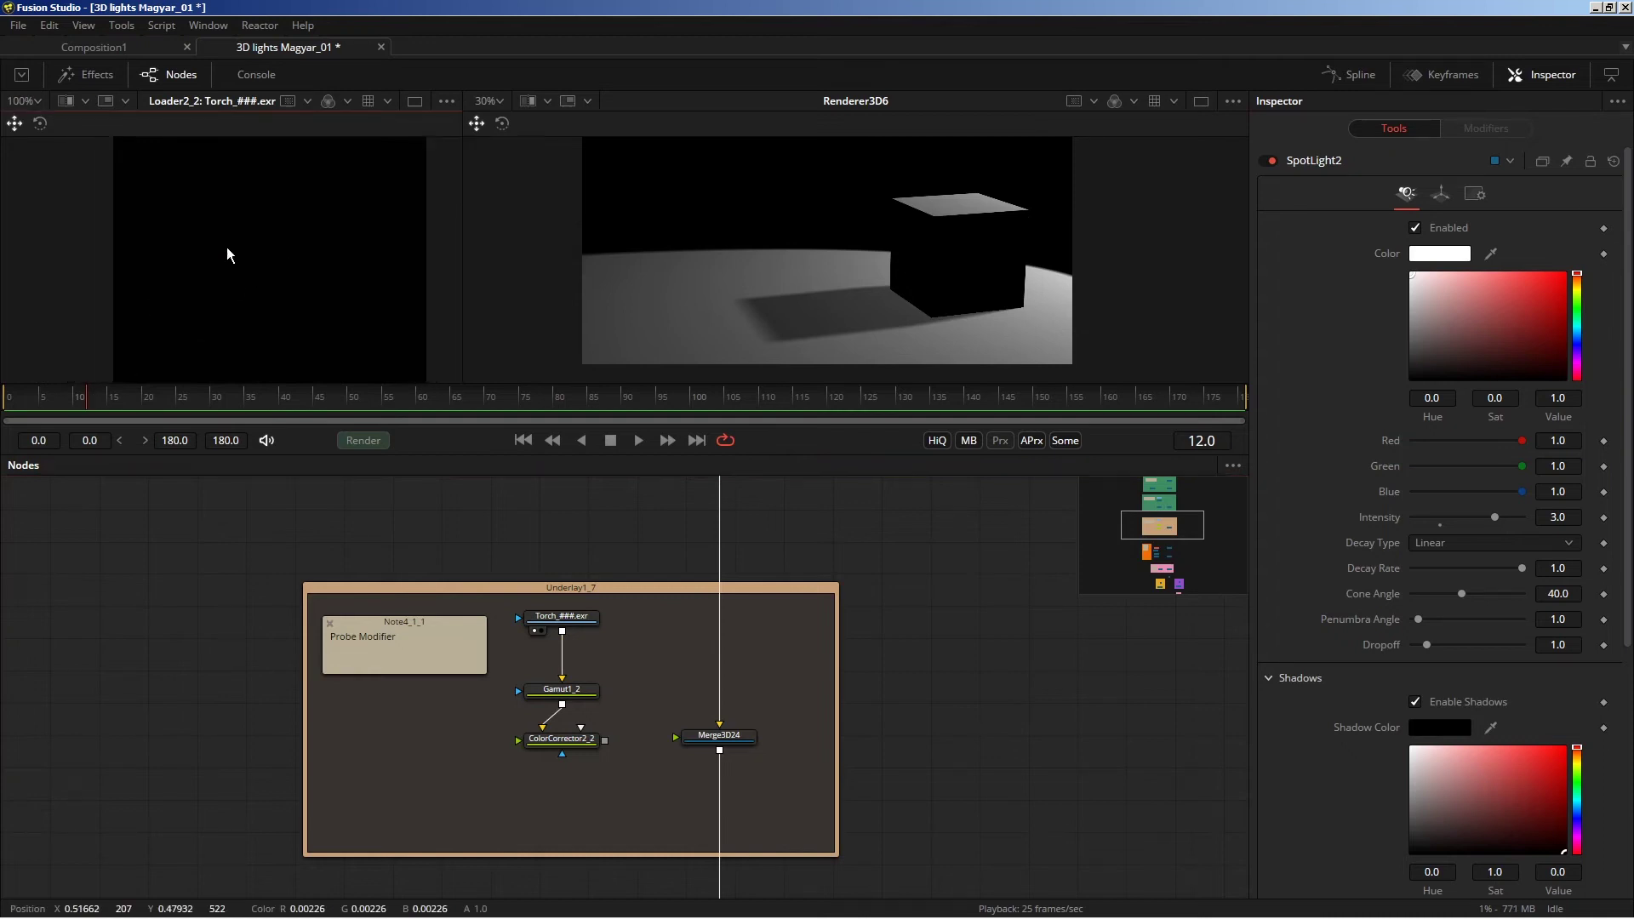
{"action": "key", "text": "ctrl+f"}
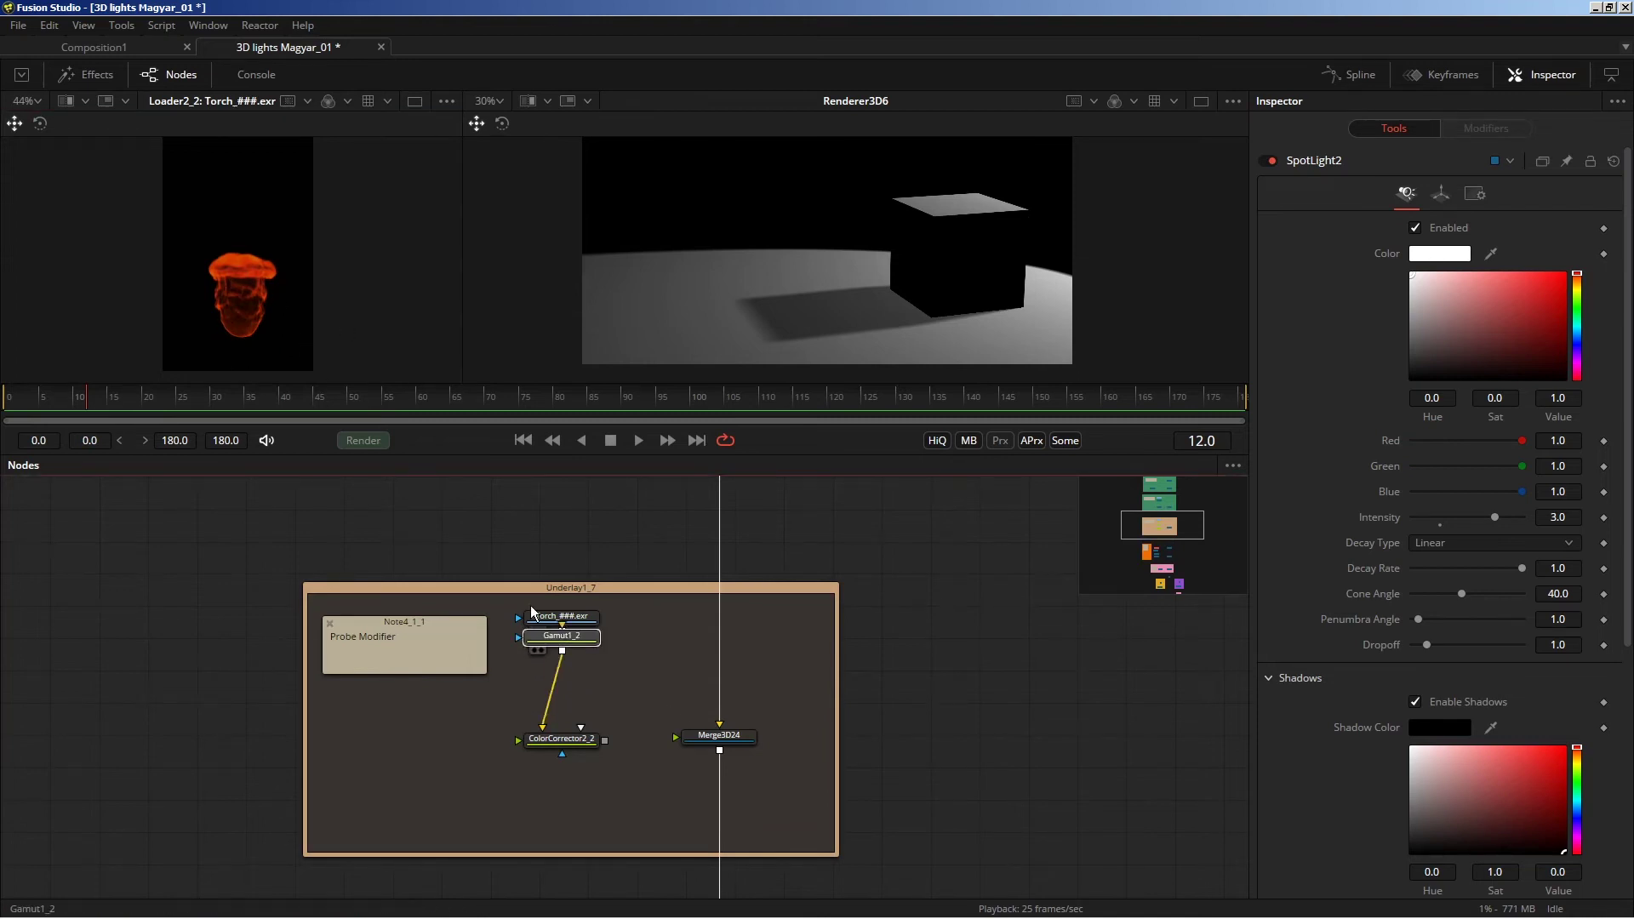
{"action": "left_click", "coordinate": [534, 704]}
Play the gamut-converted flame from frame 0 and stop at frame 74.
{"action": "scroll", "coordinate": [209, 274], "scroll_direction": "up", "scroll_amount": 3}
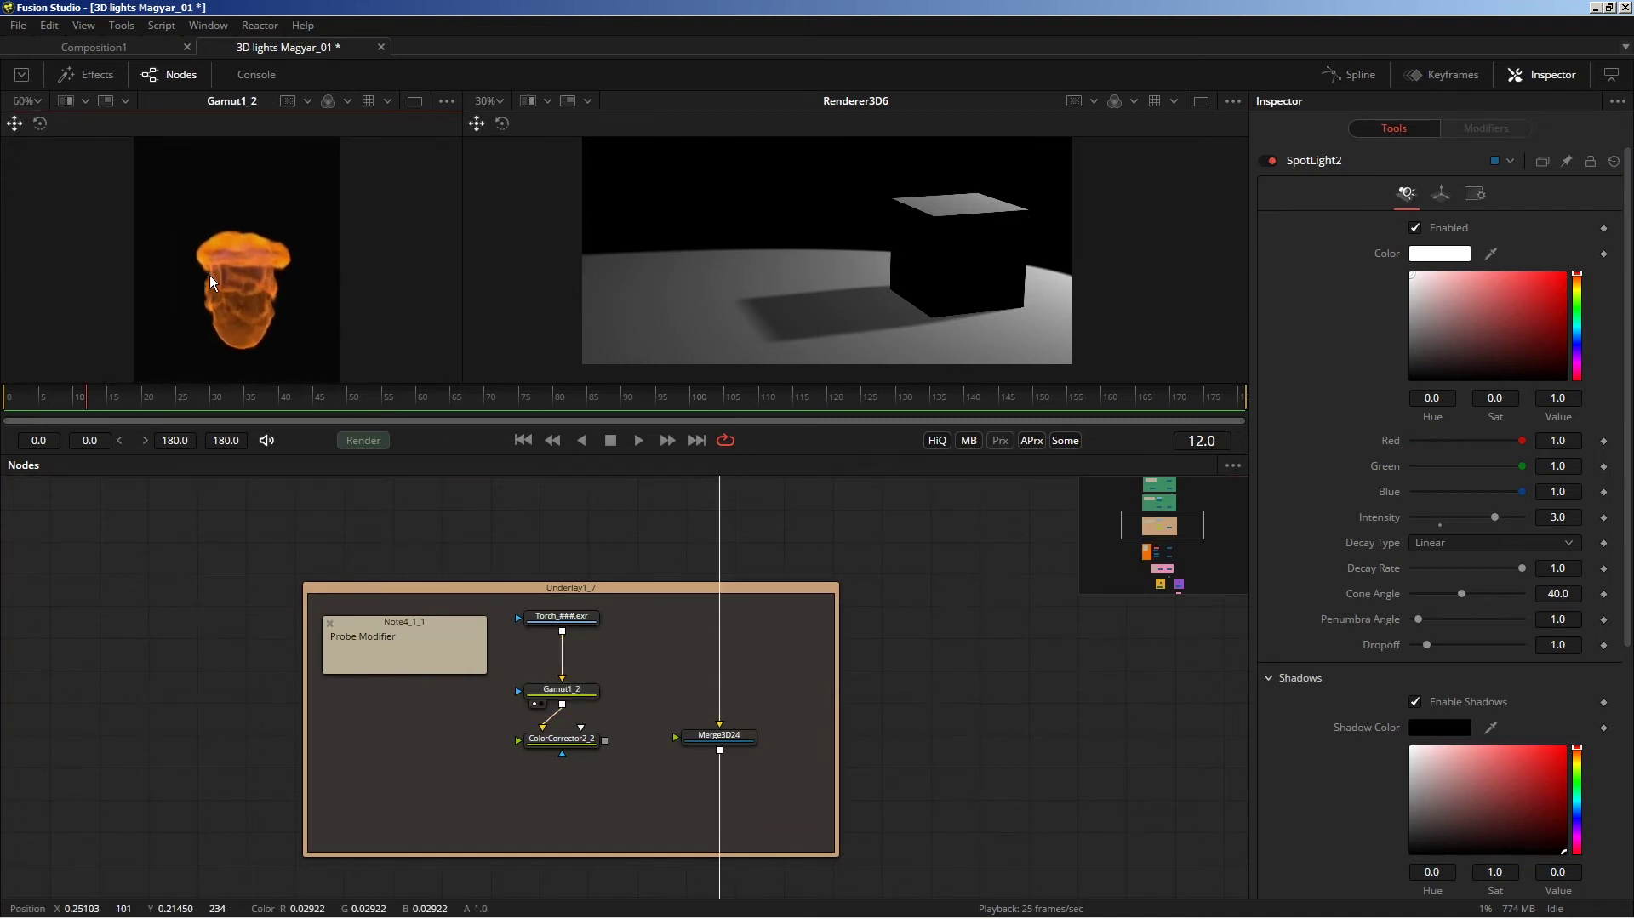
{"action": "left_click", "coordinate": [522, 440]}
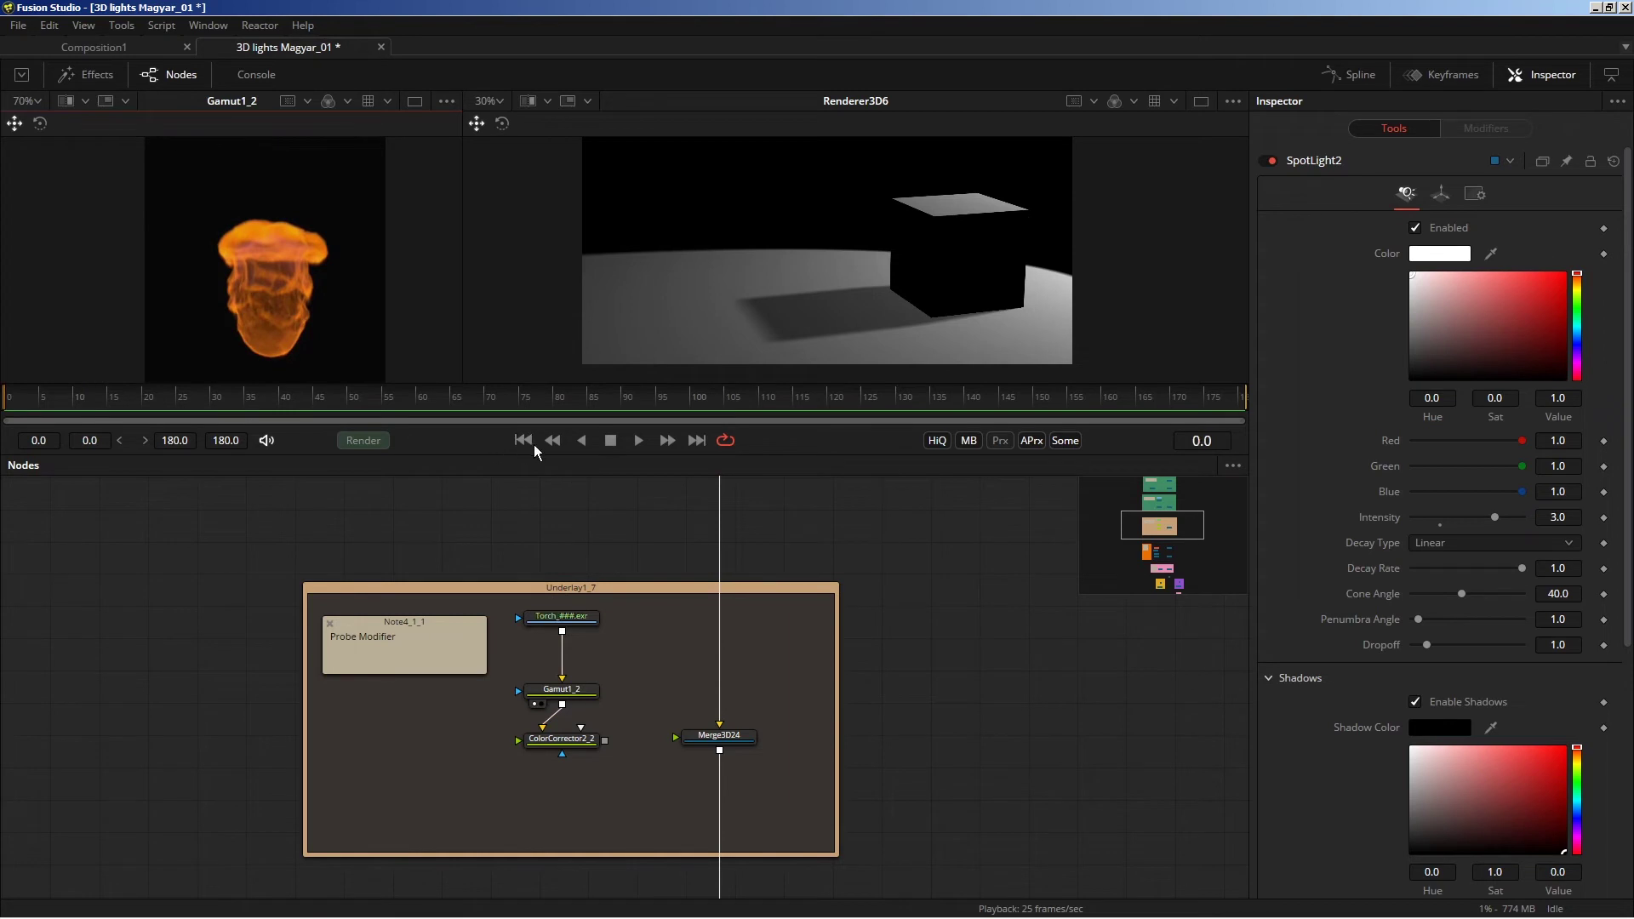
{"action": "scroll", "coordinate": [222, 262], "scroll_direction": "down", "scroll_amount": 5}
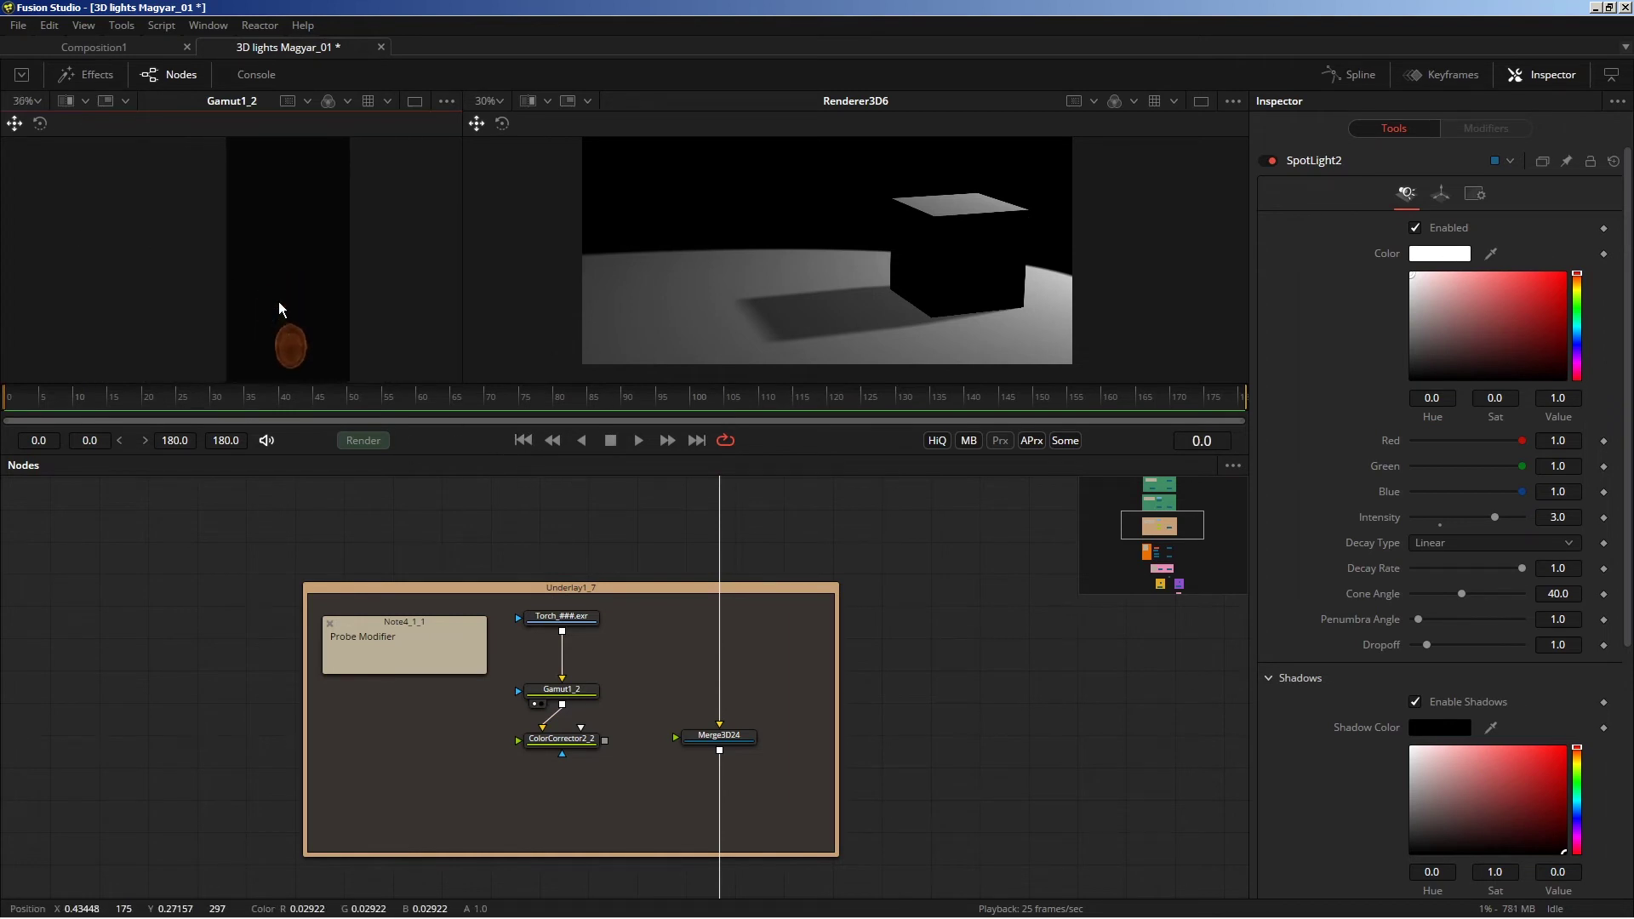
{"action": "left_click", "coordinate": [638, 439]}
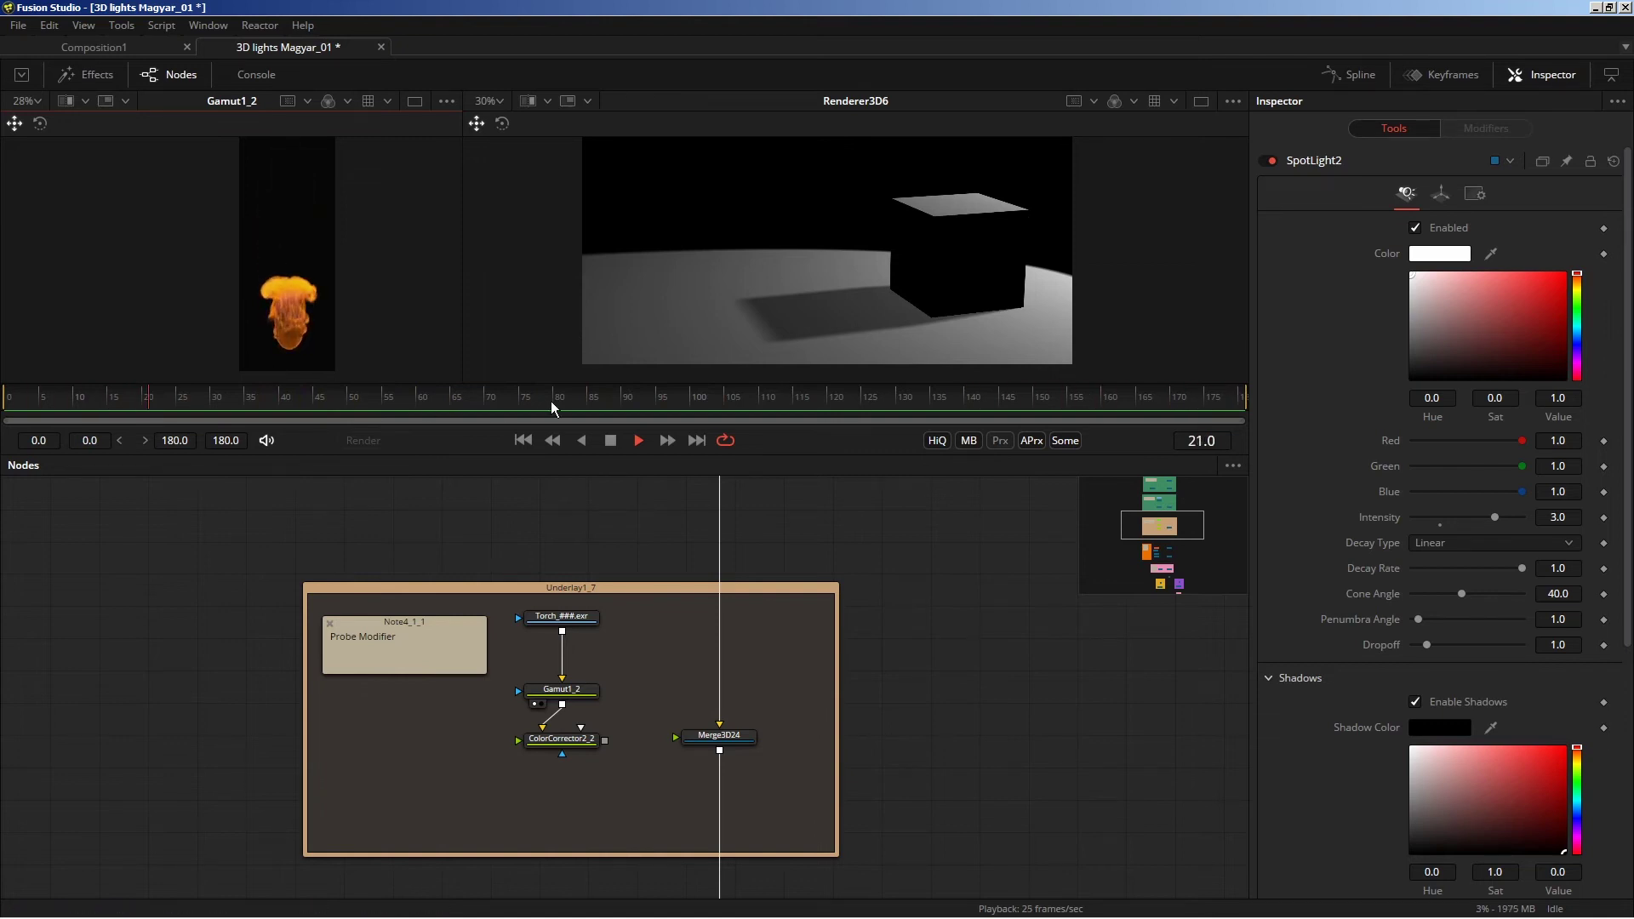
{"action": "left_click", "coordinate": [609, 441]}
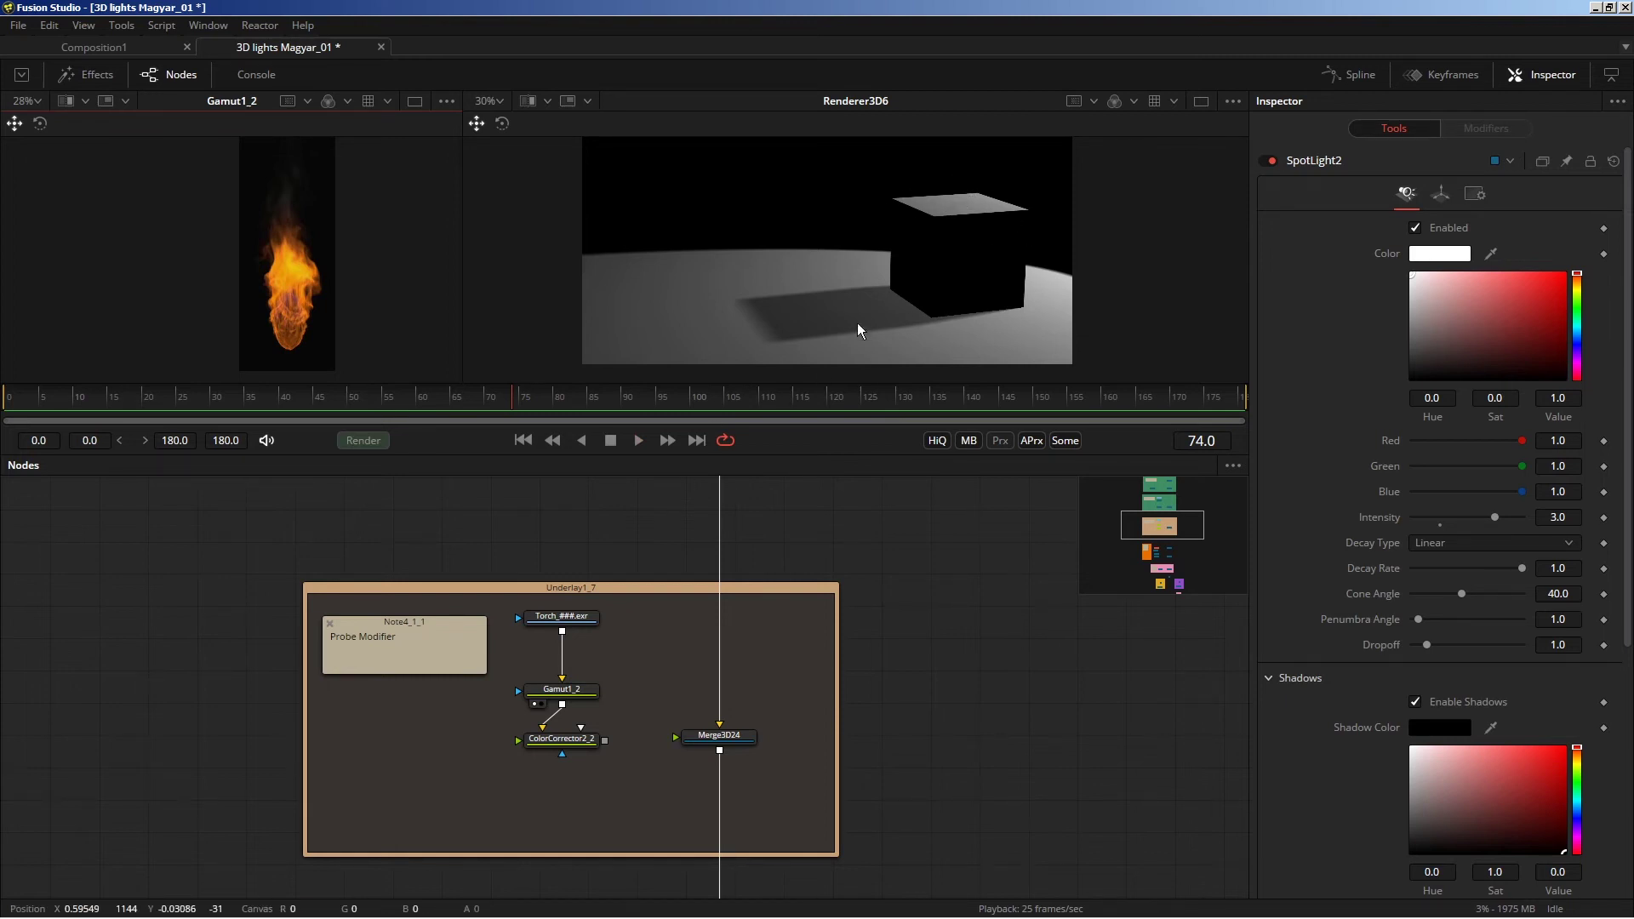
{"action": "scroll", "coordinate": [736, 609], "scroll_direction": "down", "scroll_amount": 2}
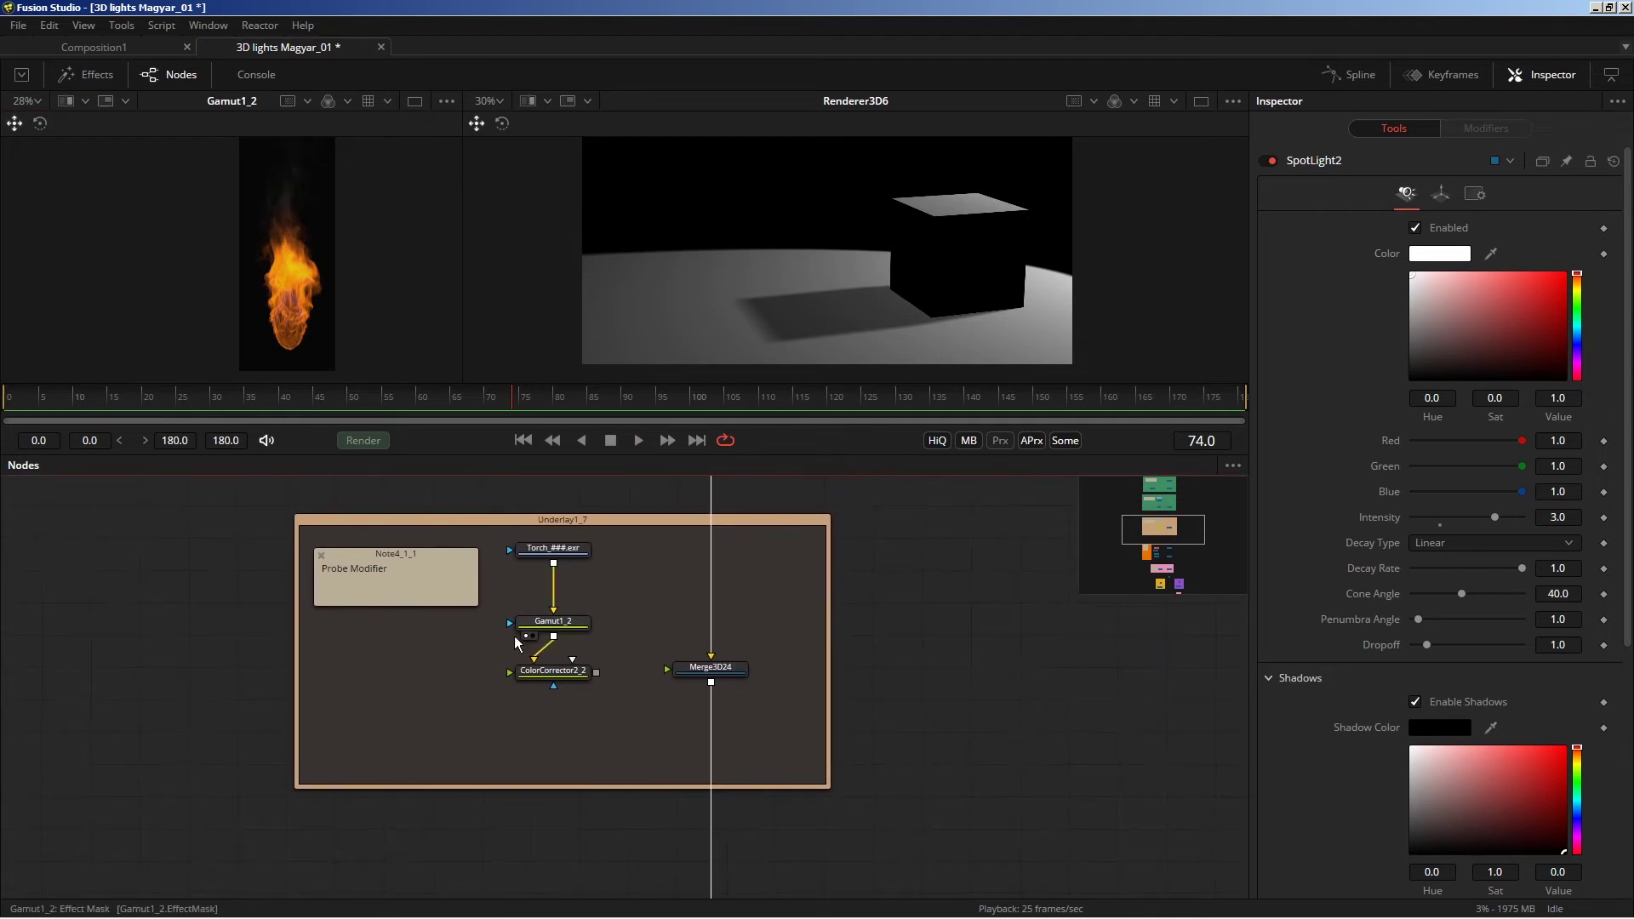
View ColorCorrector2_2 in the left viewer and lower its Gain from 2.06 to 1.56.
{"action": "left_click", "coordinate": [544, 672]}
{"action": "left_click", "coordinate": [525, 685]}
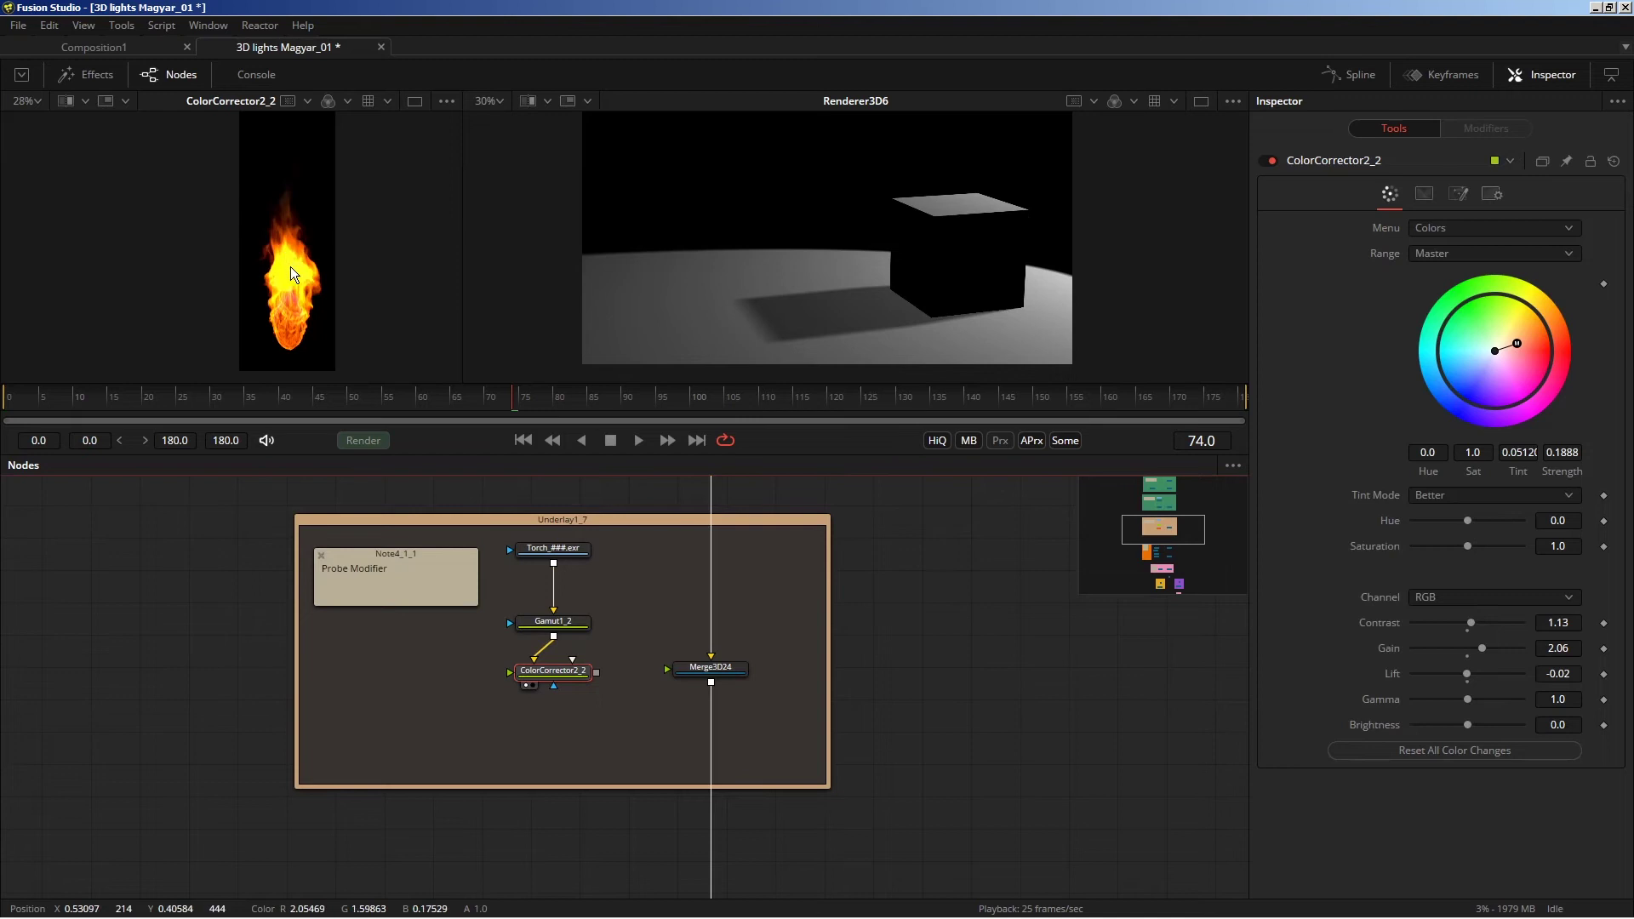
{"action": "scroll", "coordinate": [339, 284], "scroll_direction": "up", "scroll_amount": 2}
{"action": "mouse_move", "coordinate": [1481, 649]}
{"action": "left_mouse_down"}
{"action": "mouse_move", "coordinate": [1478, 662]}
{"action": "mouse_move", "coordinate": [1478, 632]}
{"action": "mouse_move", "coordinate": [1473, 651]}
{"action": "left_mouse_up"}
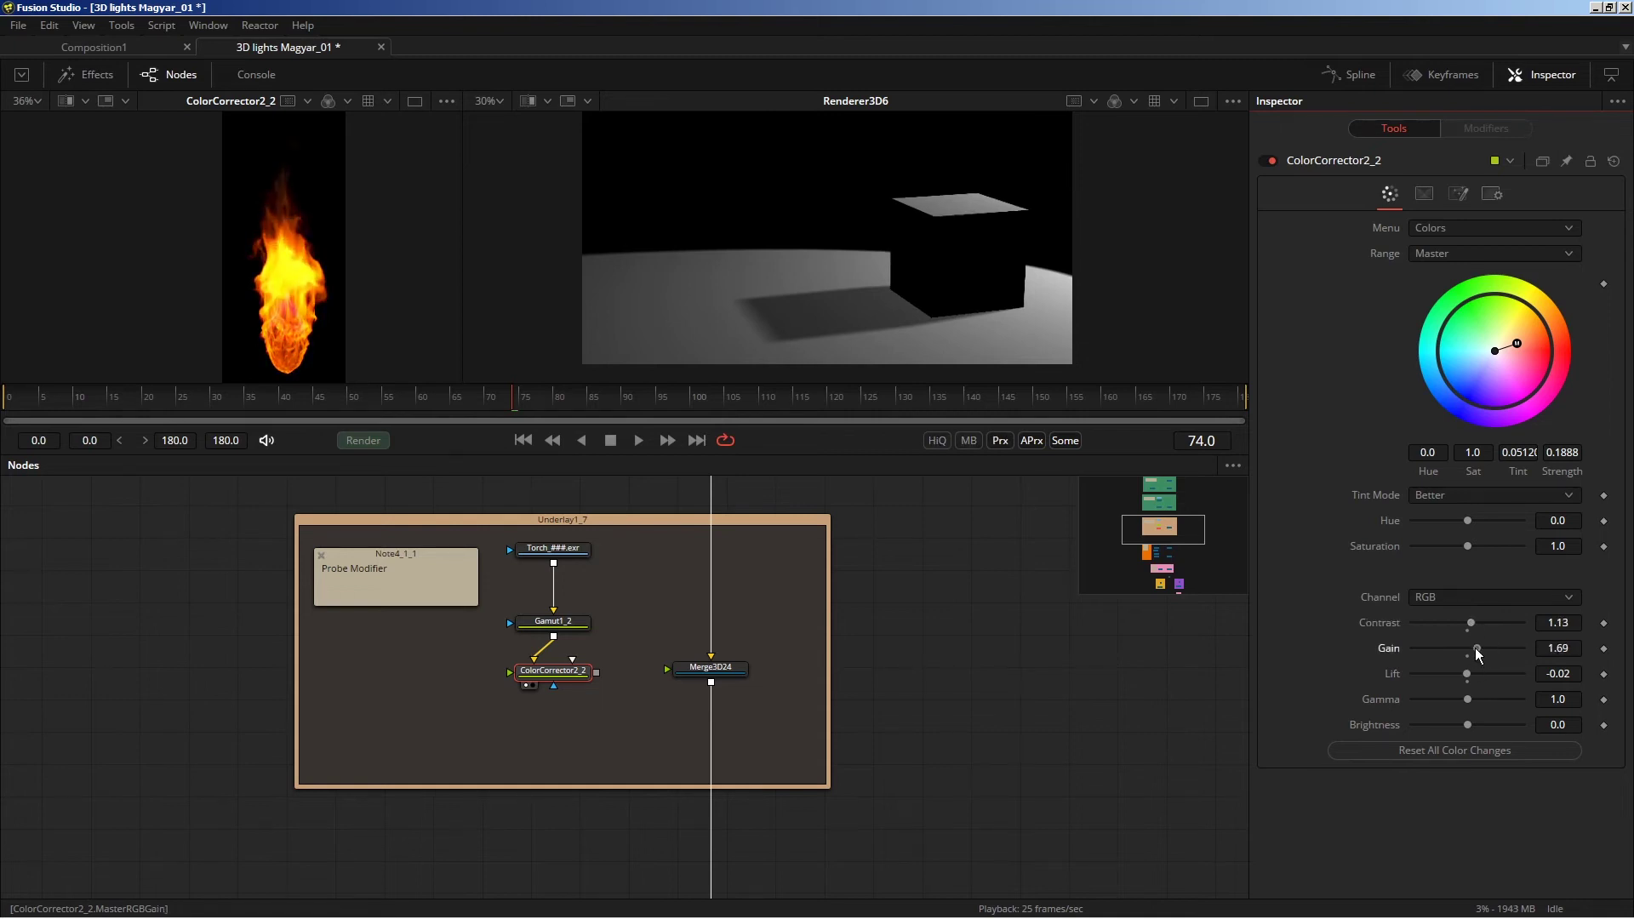
{"action": "left_click_drag", "start_coordinate": [1495, 653], "coordinate": [1501, 654]}
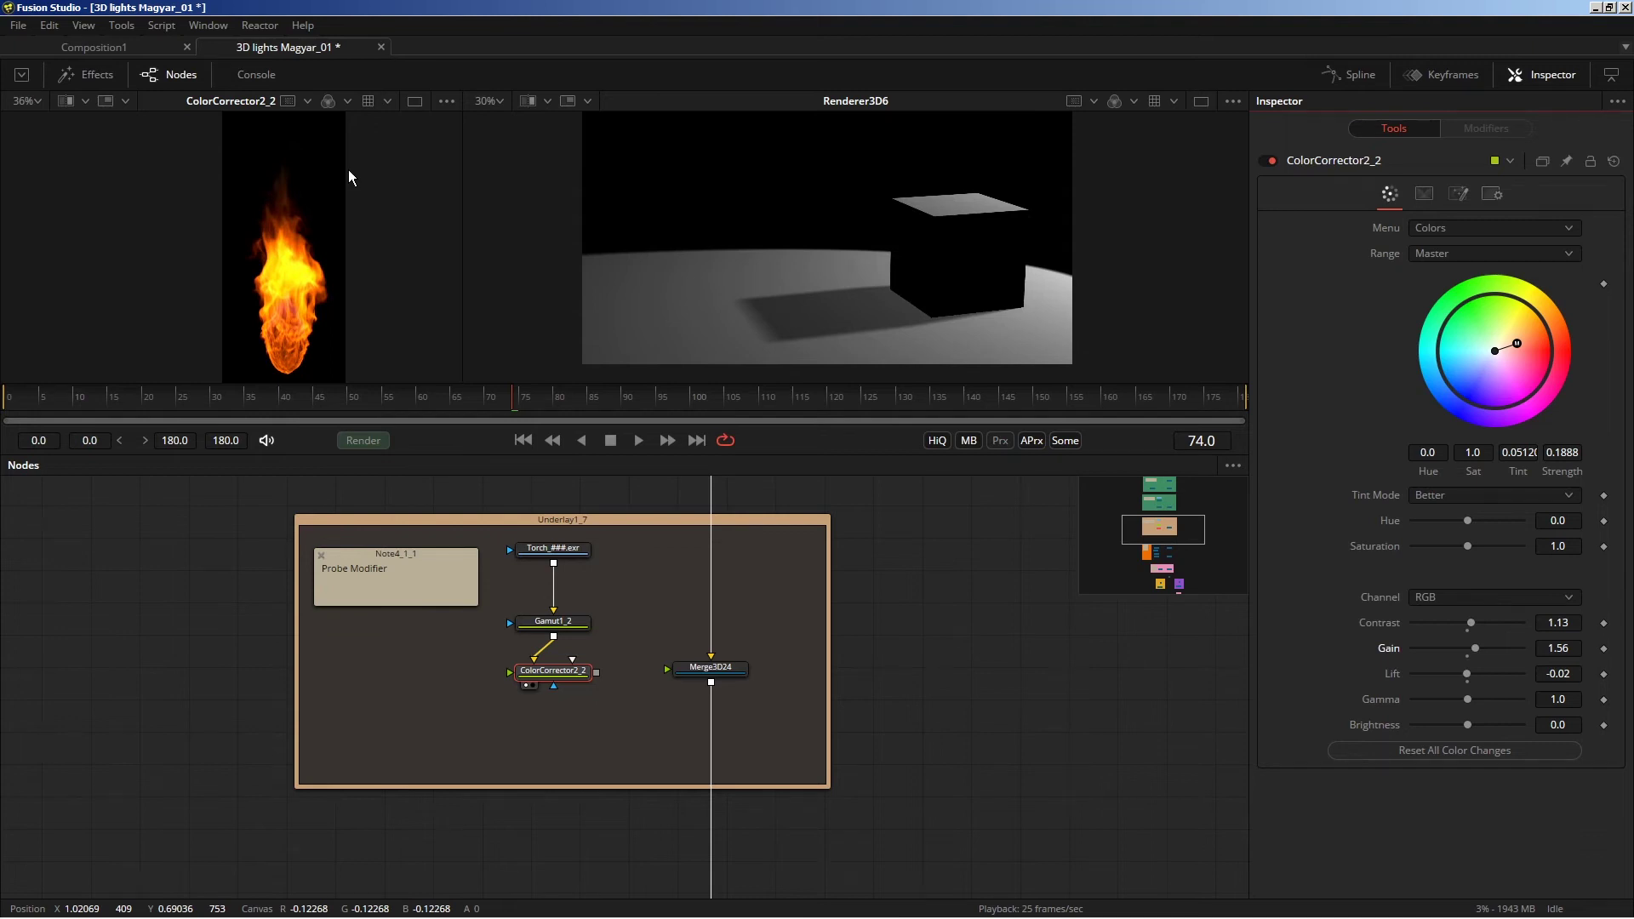
Pan back to the Lights group and select SpotLight2.
{"action": "left_click_drag", "start_coordinate": [571, 742], "coordinate": [552, 602]}
{"action": "scroll", "coordinate": [552, 602], "scroll_direction": "down", "scroll_amount": 3}
{"action": "scroll", "coordinate": [539, 642], "scroll_direction": "down", "scroll_amount": 2}
{"action": "left_click", "coordinate": [474, 649]}
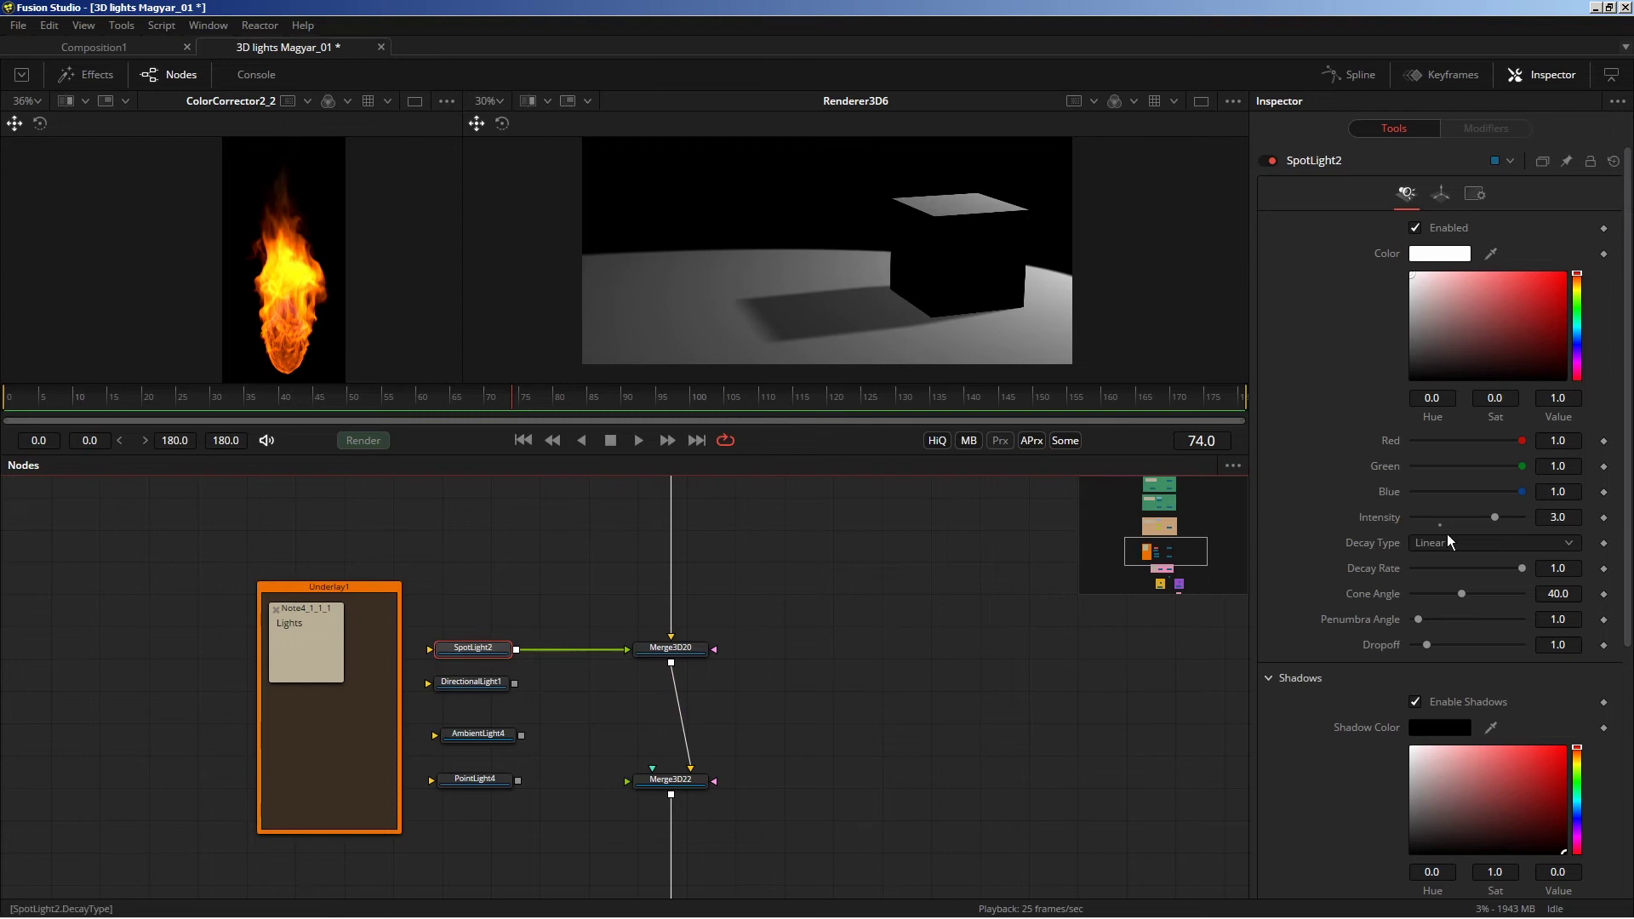
Drive SpotLight2's Intensity with a Probe modifier and show Probe1's controls in the Modifiers tab.
{"action": "right_click", "coordinate": [1377, 519]}
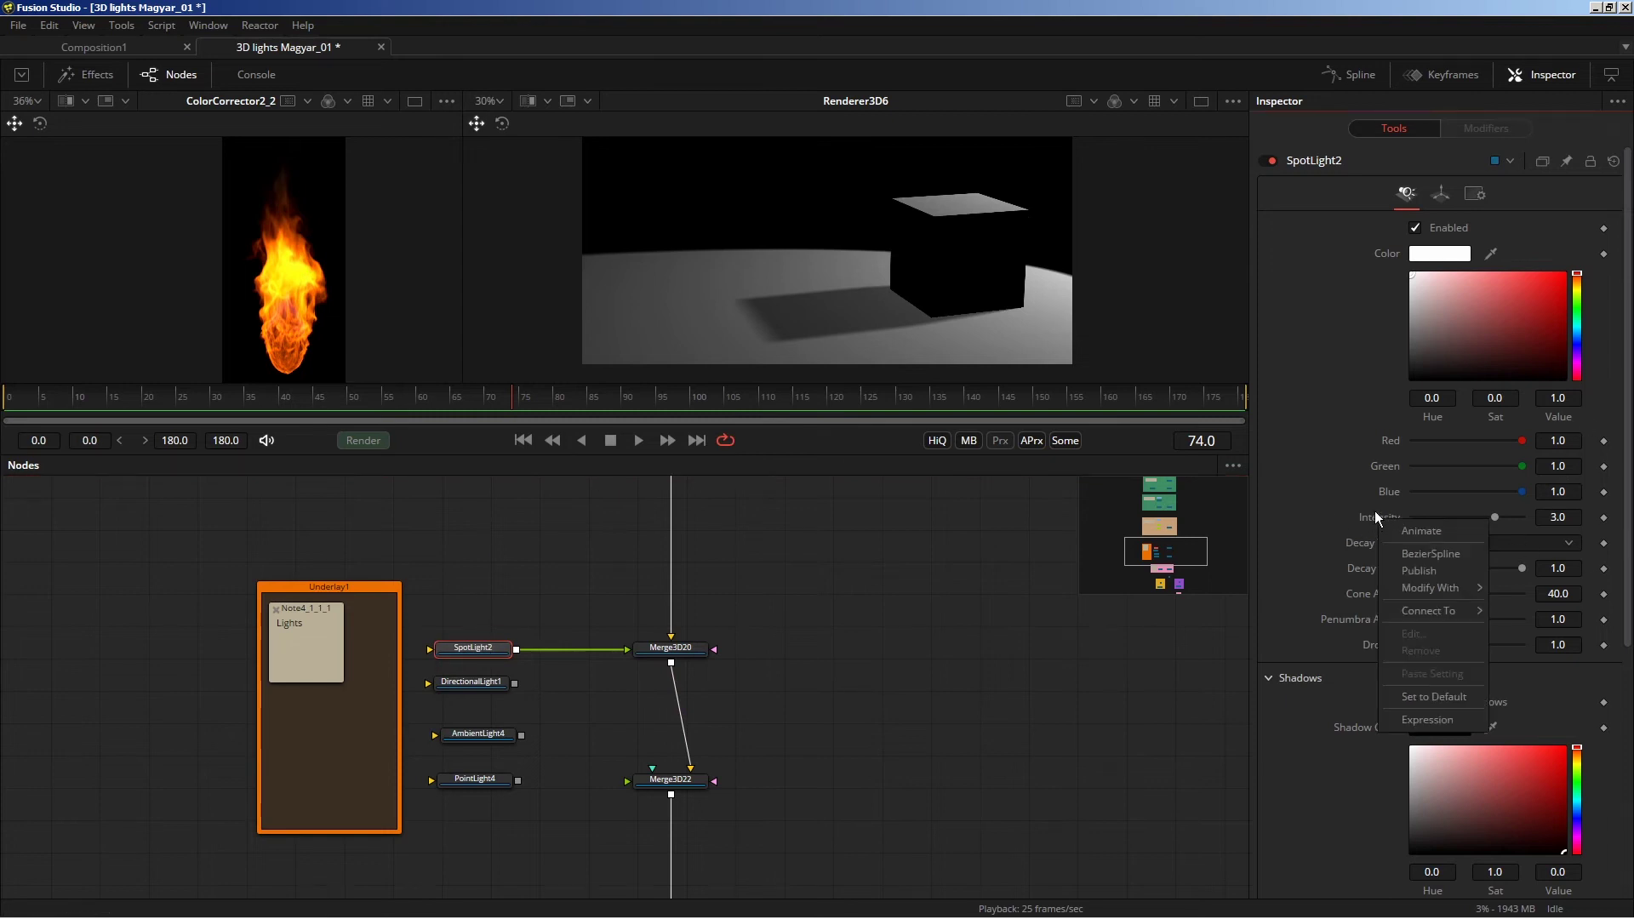
{"action": "mouse_move", "coordinate": [1401, 585]}
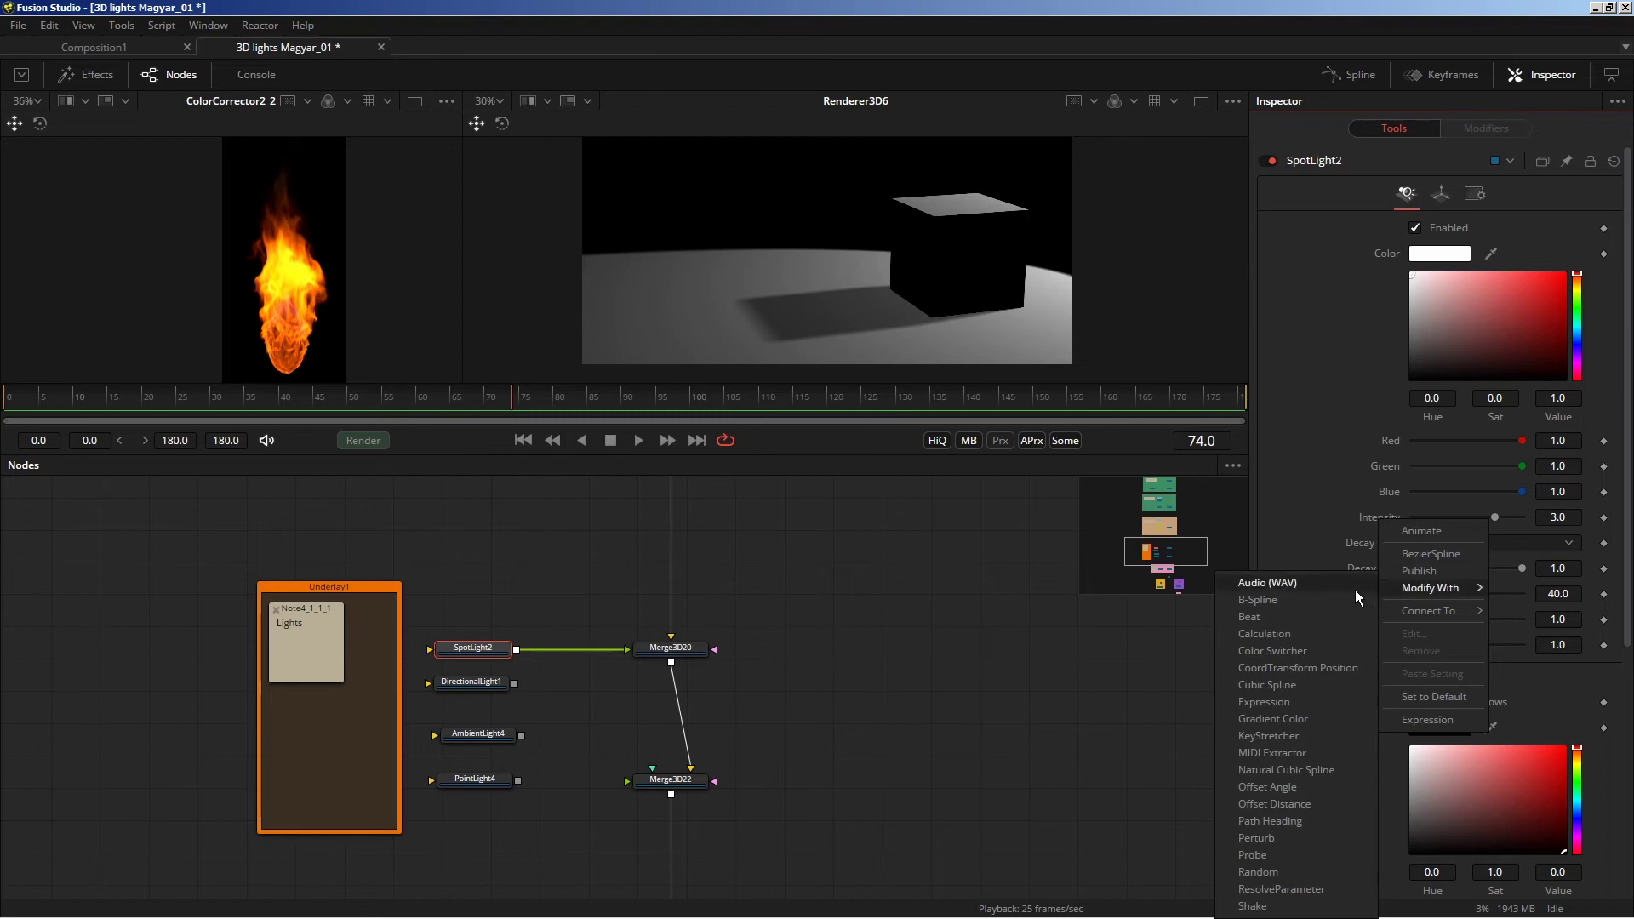
{"action": "left_click", "coordinate": [1258, 854]}
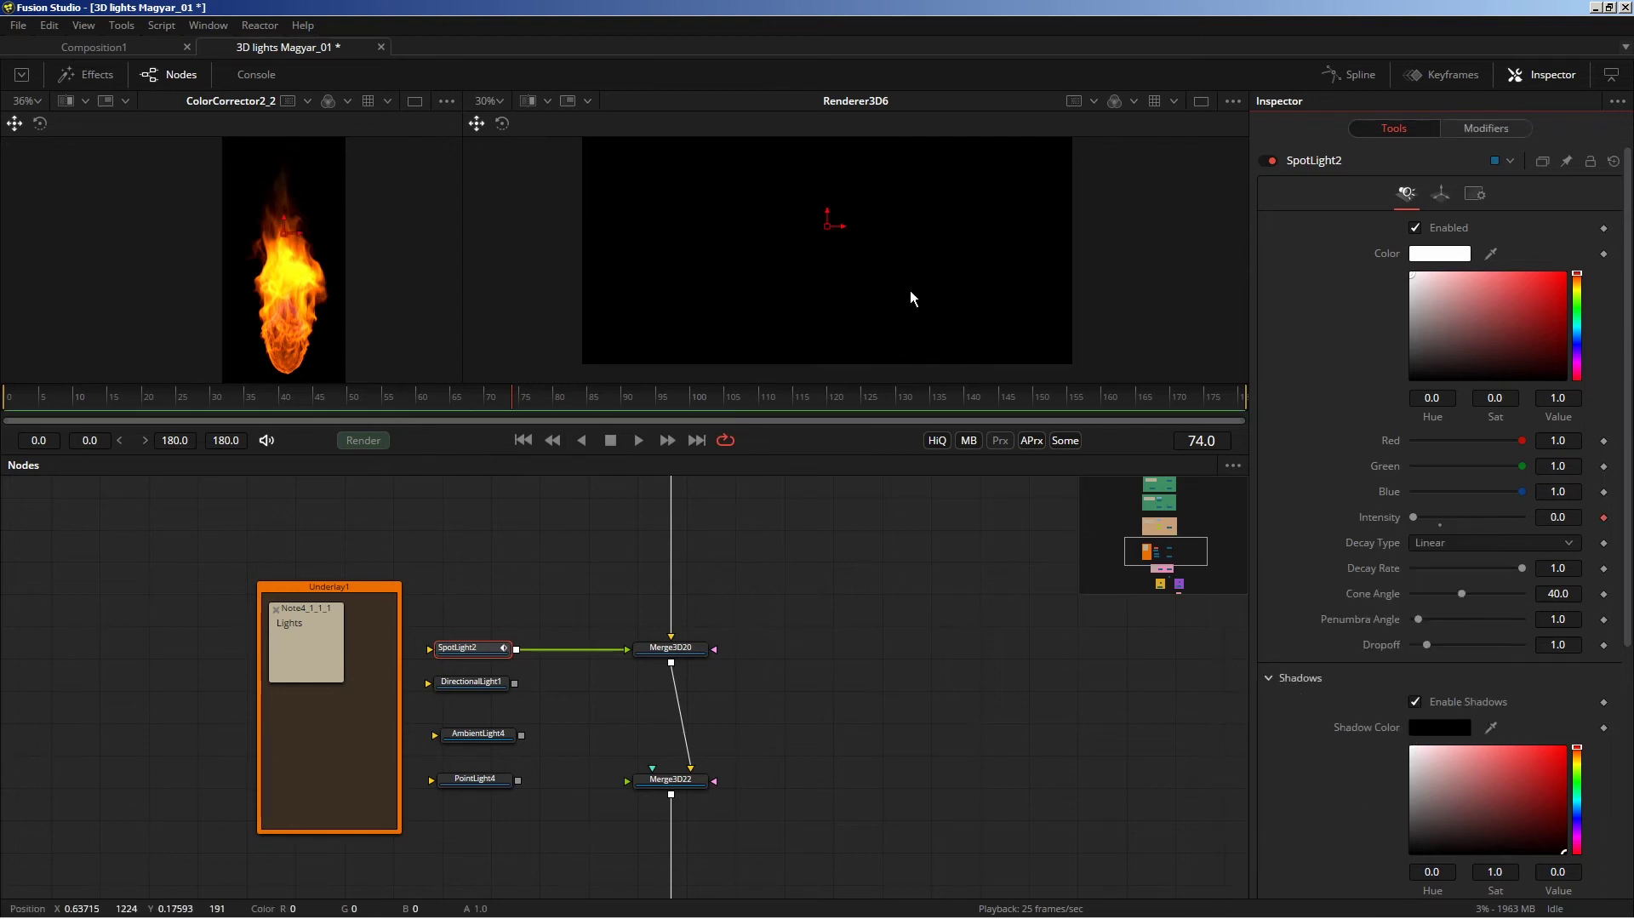
{"action": "left_click", "coordinate": [1482, 126]}
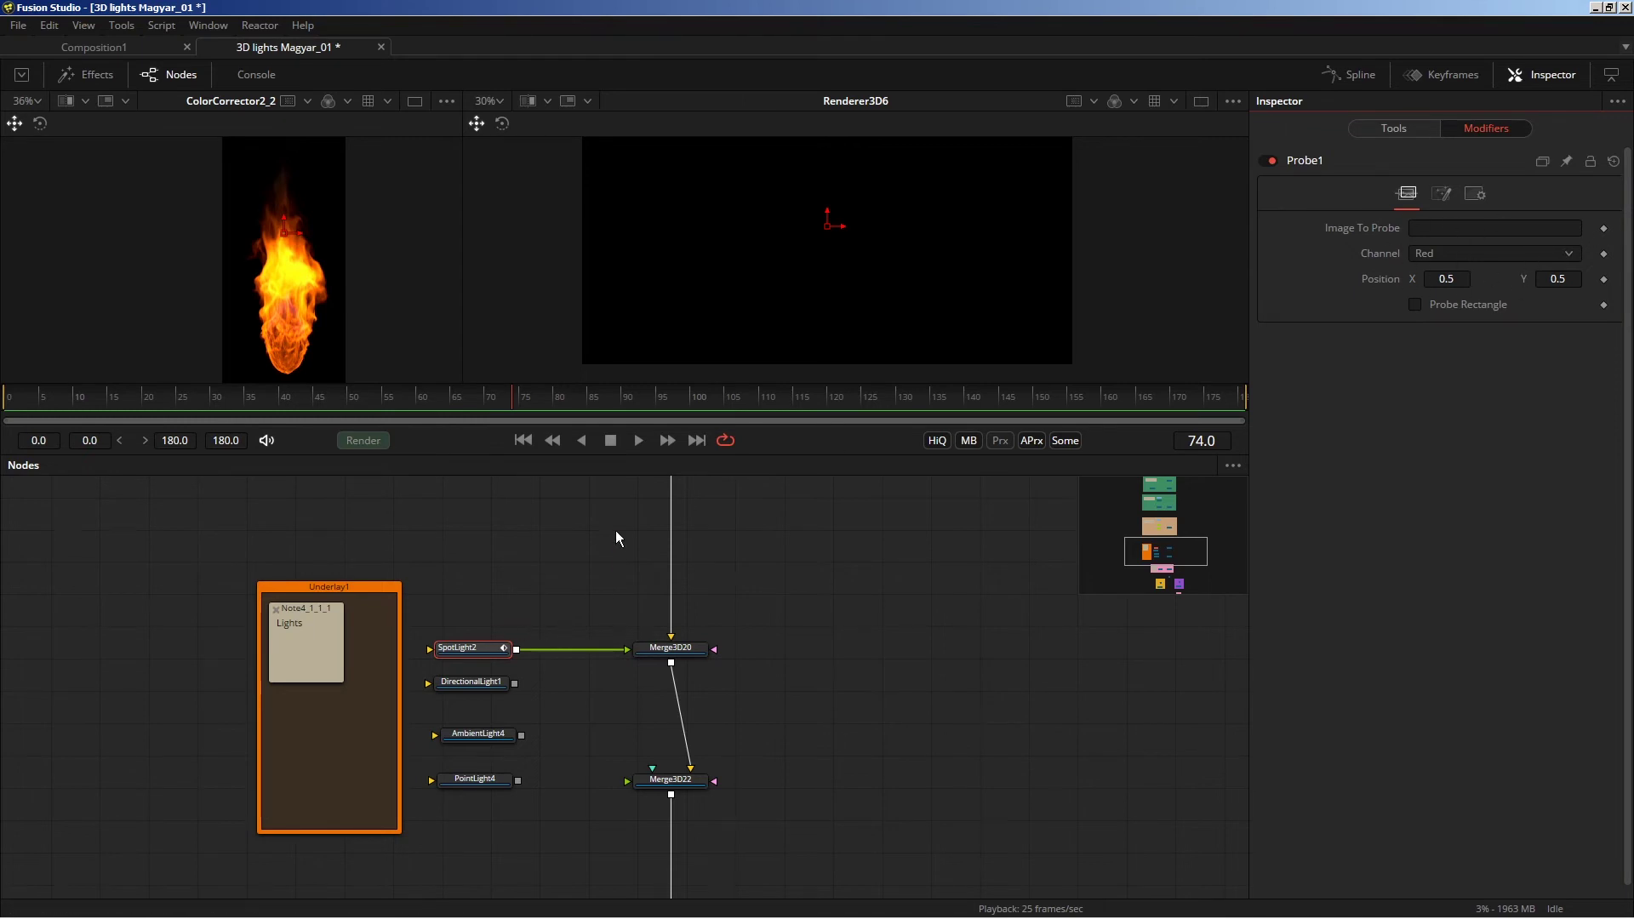
Set ColorCorrector2_2 as Probe1's Image To Probe and enable Probe Rectangle.
{"action": "scroll", "coordinate": [595, 732], "scroll_direction": "up", "scroll_amount": 5}
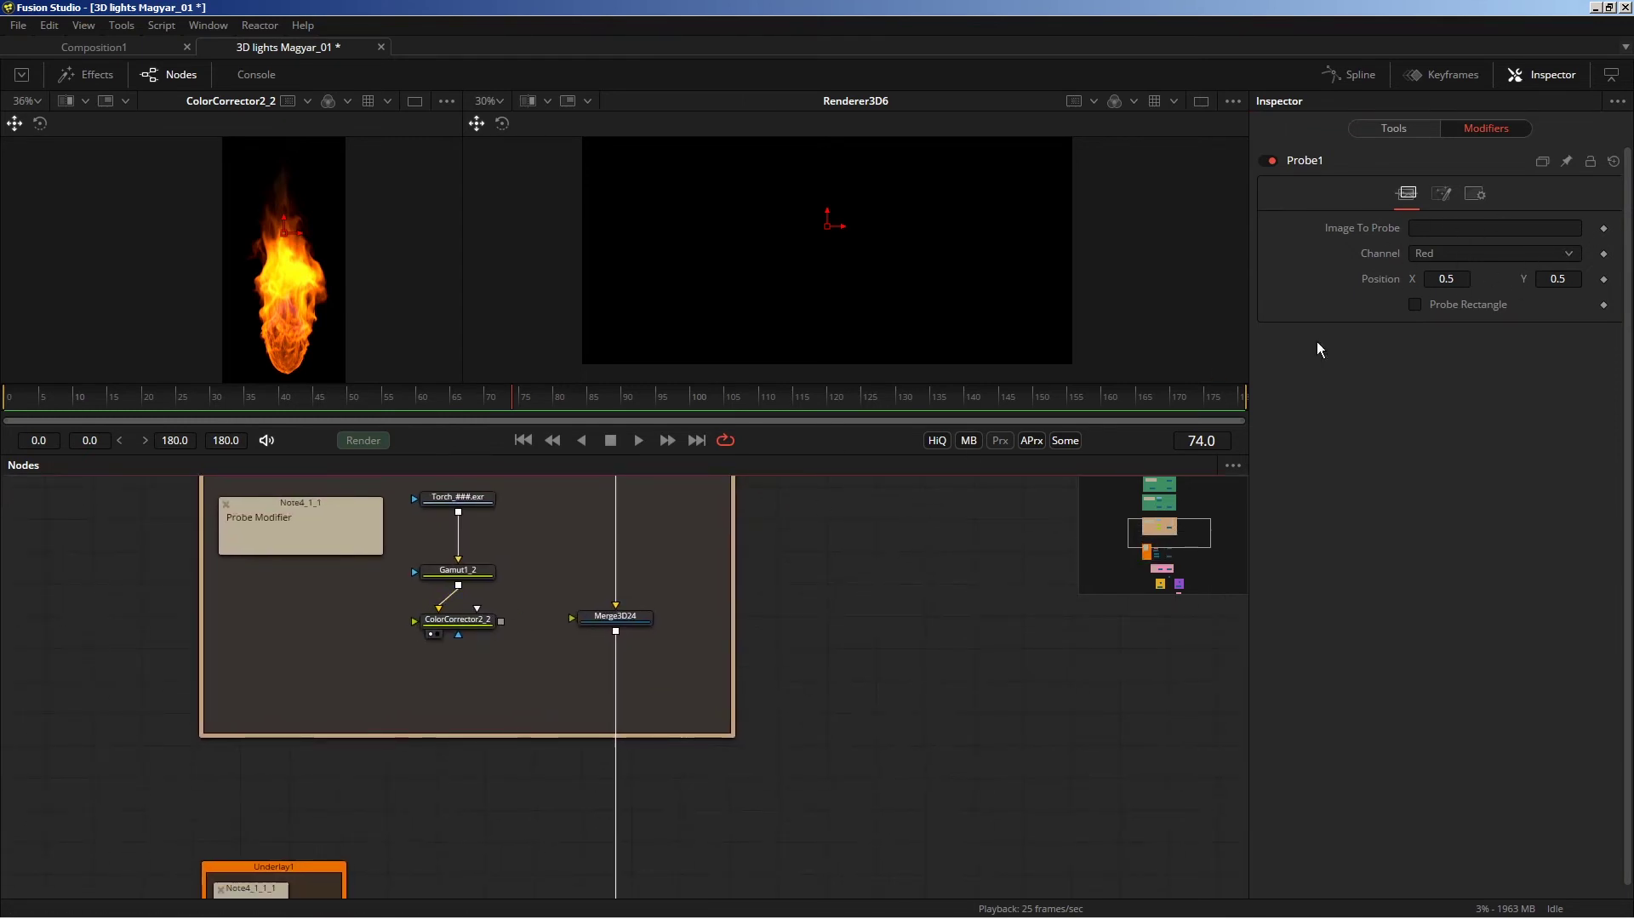
{"action": "left_click", "coordinate": [455, 619]}
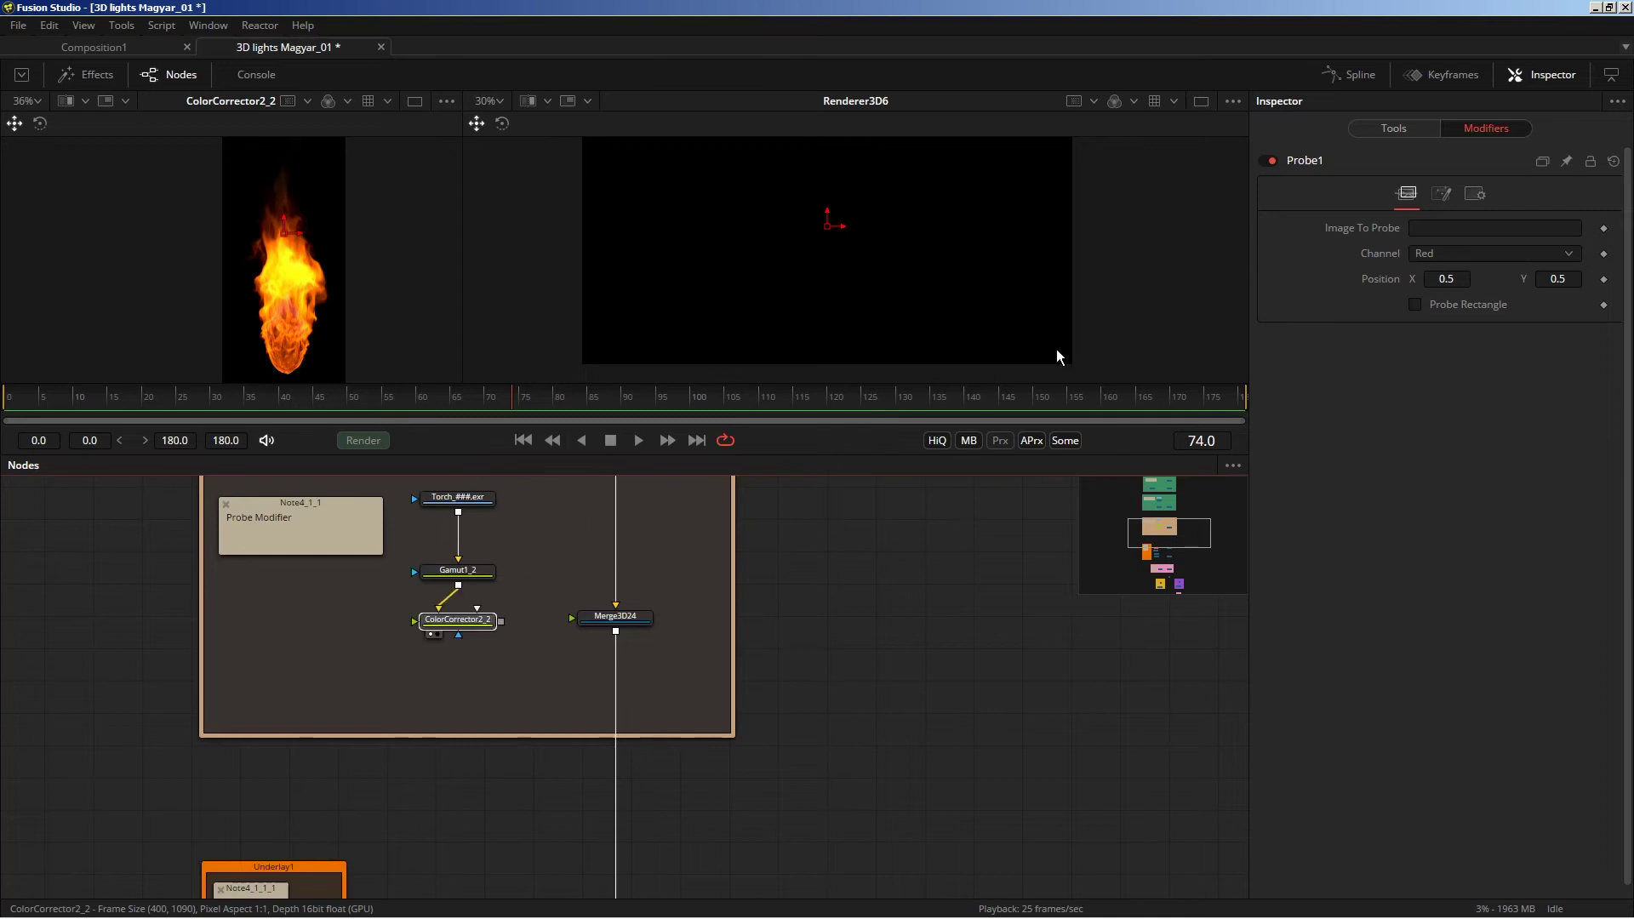
{"action": "left_click_drag", "start_coordinate": [1444, 229], "coordinate": [1445, 240]}
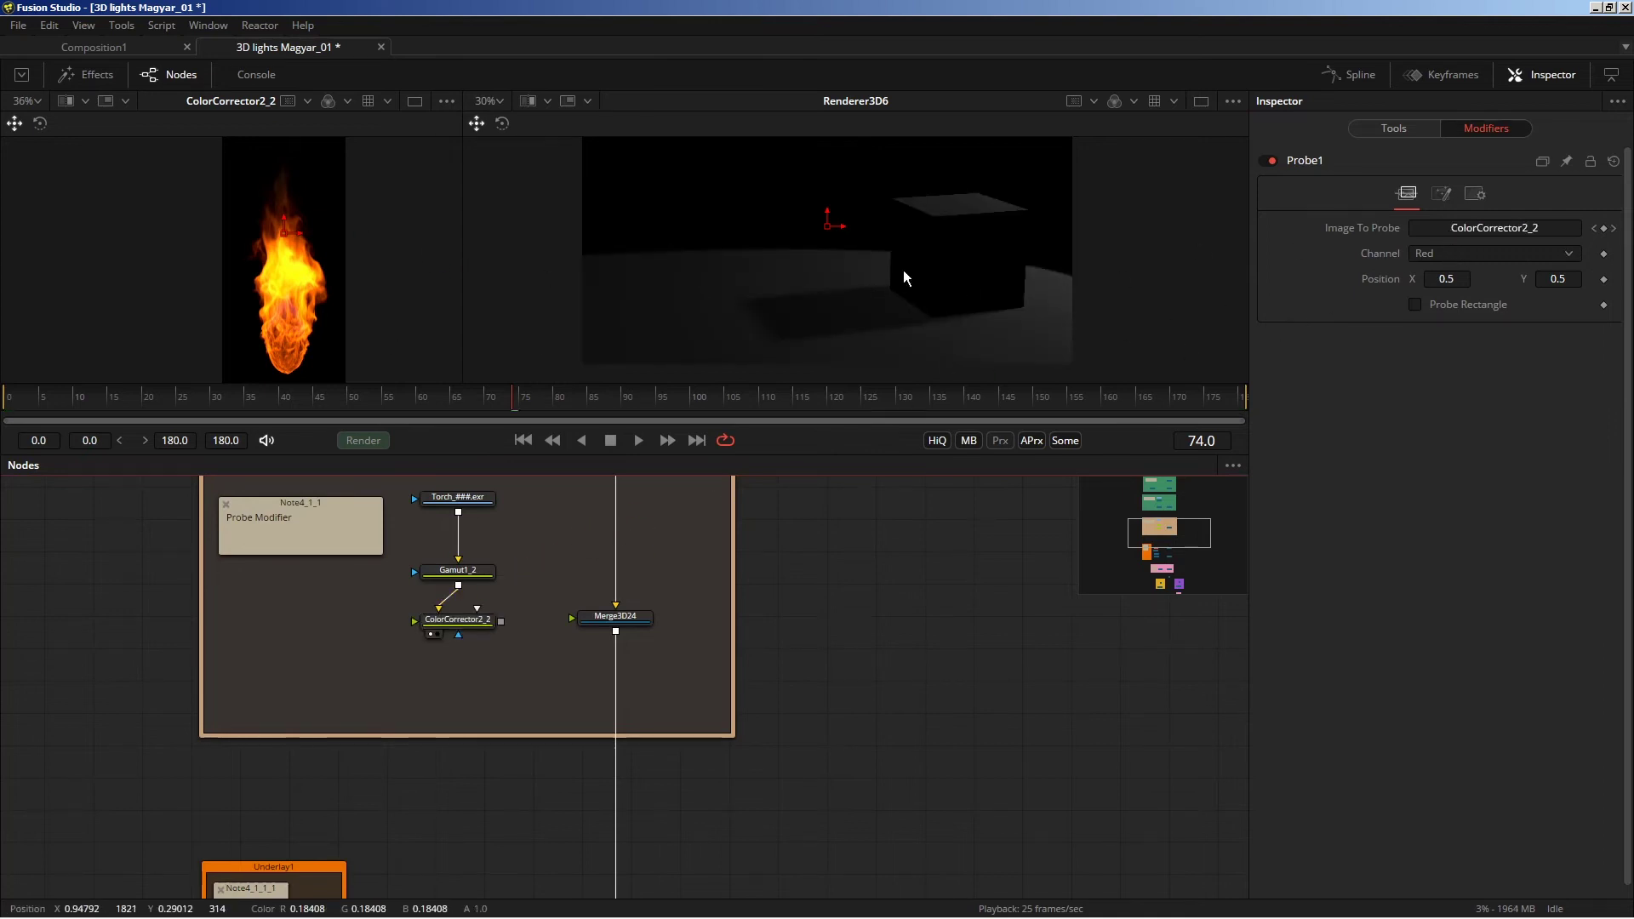
{"action": "scroll", "coordinate": [323, 238], "scroll_direction": "up", "scroll_amount": 2}
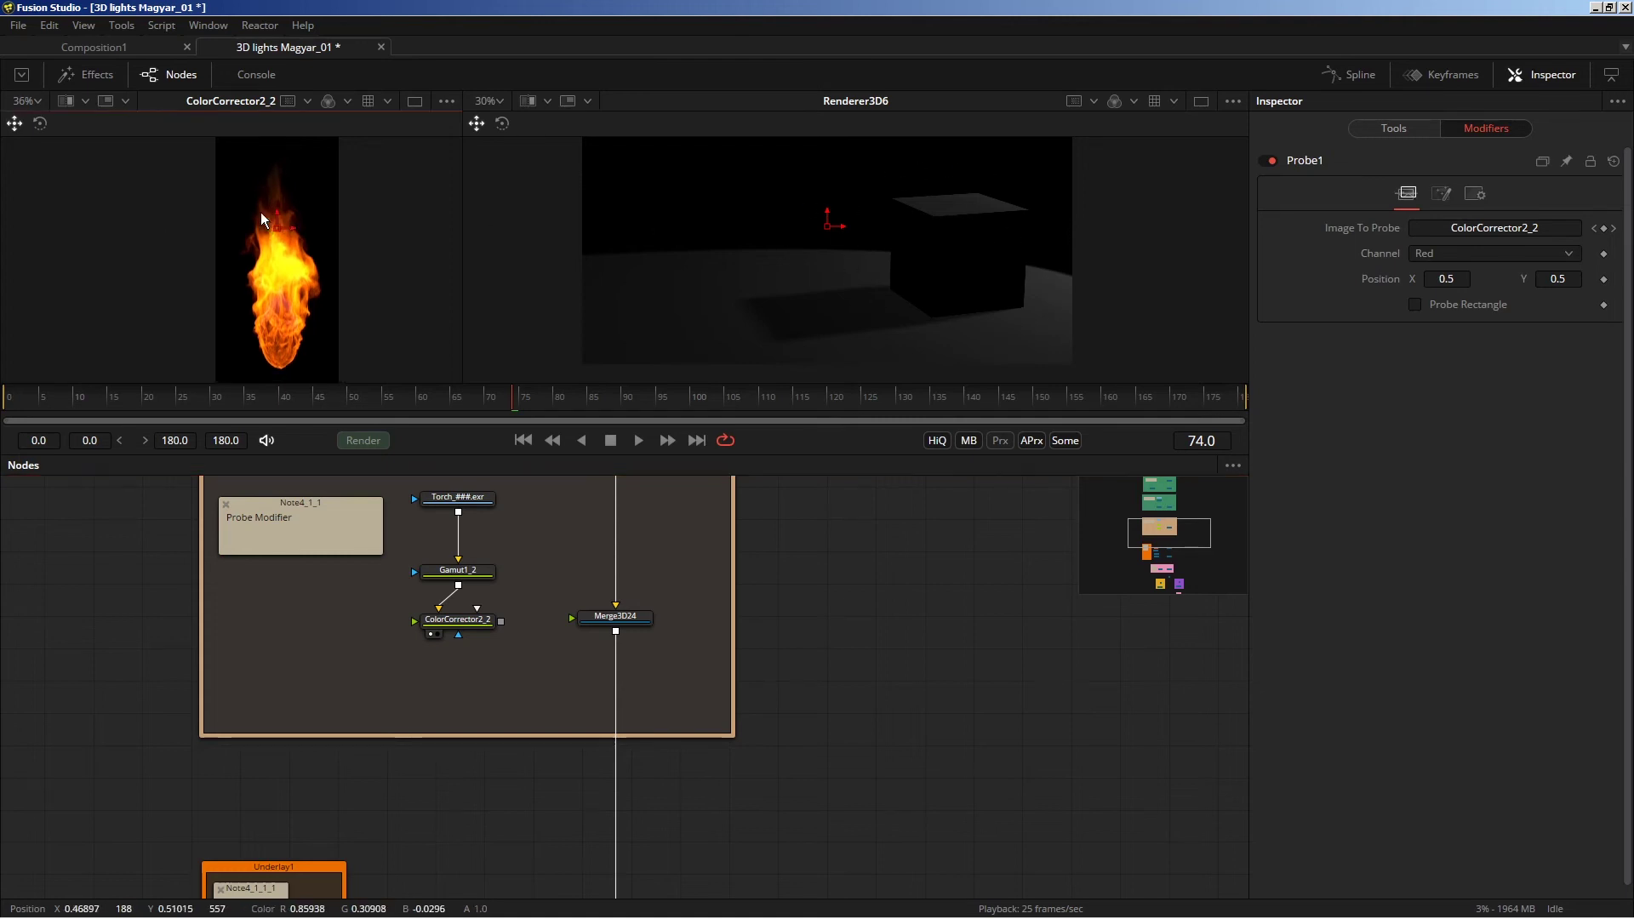
{"action": "left_click", "coordinate": [1415, 305]}
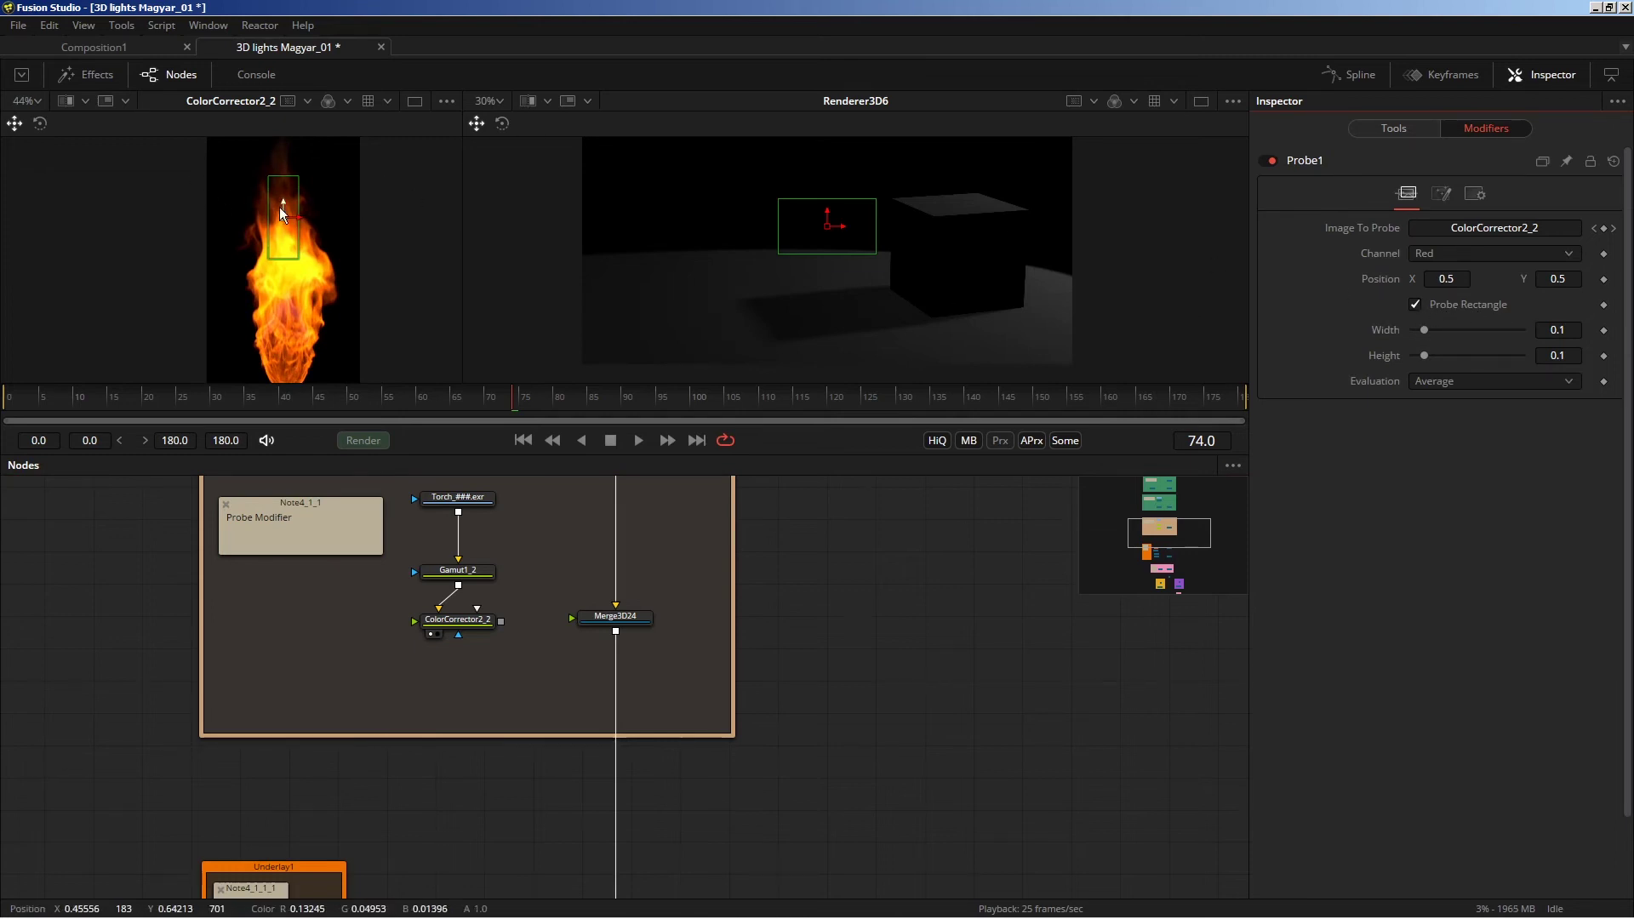
Size the probe rectangle to 0.1 × 0.1 and place it in the upper flame.
{"action": "left_click_drag", "start_coordinate": [281, 204], "coordinate": [279, 211]}
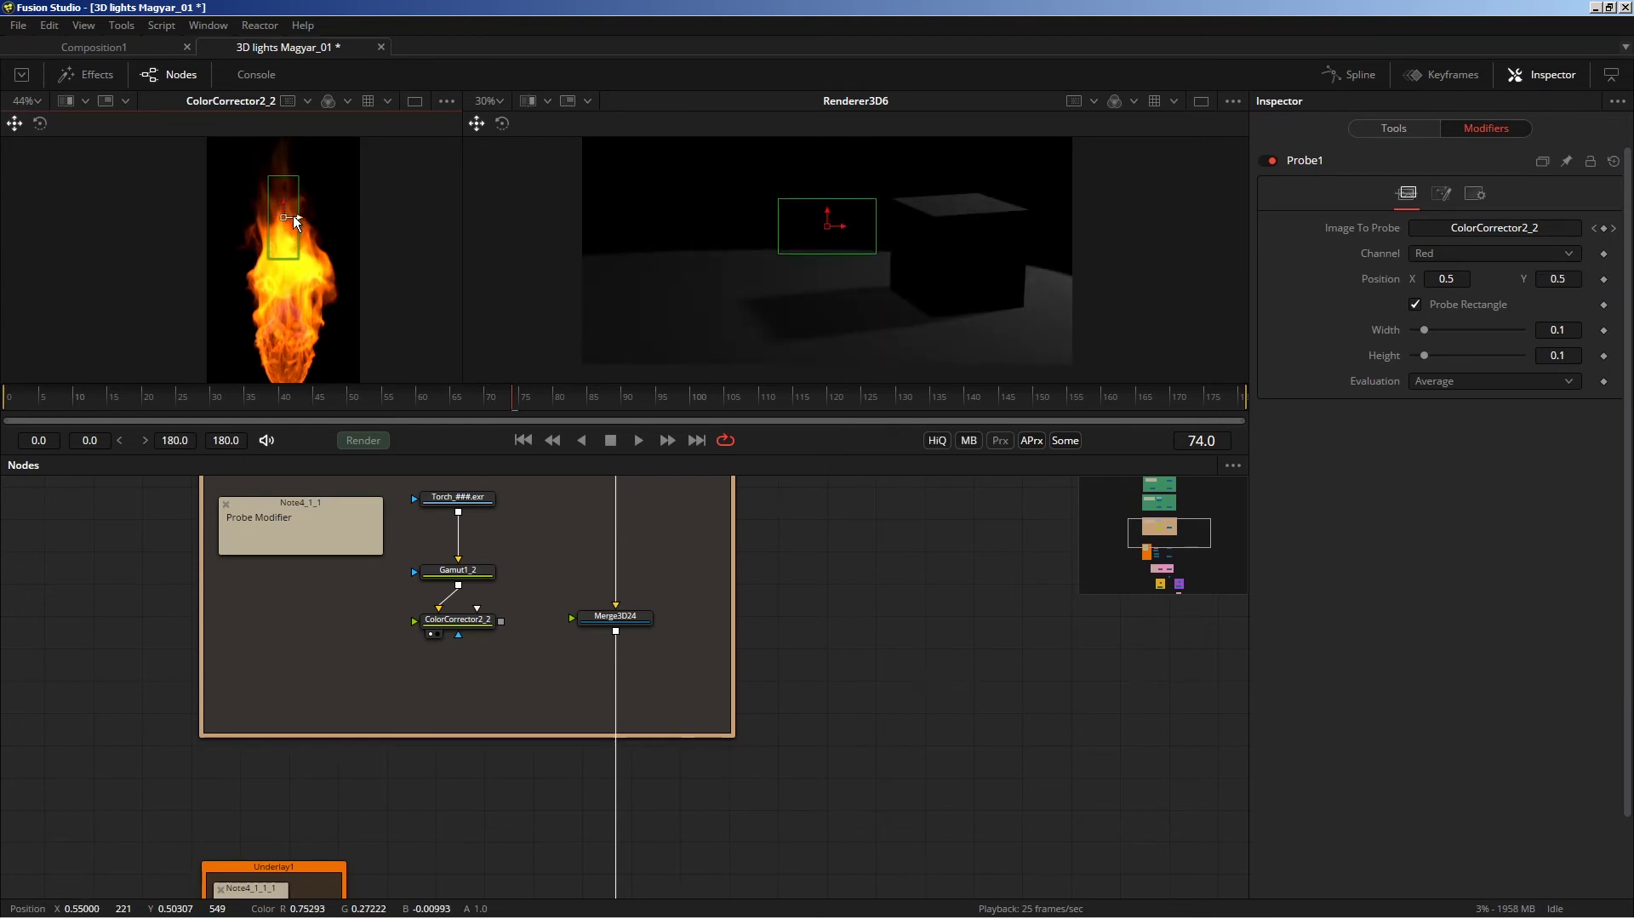
{"action": "left_click_drag", "start_coordinate": [1411, 339], "coordinate": [1432, 363]}
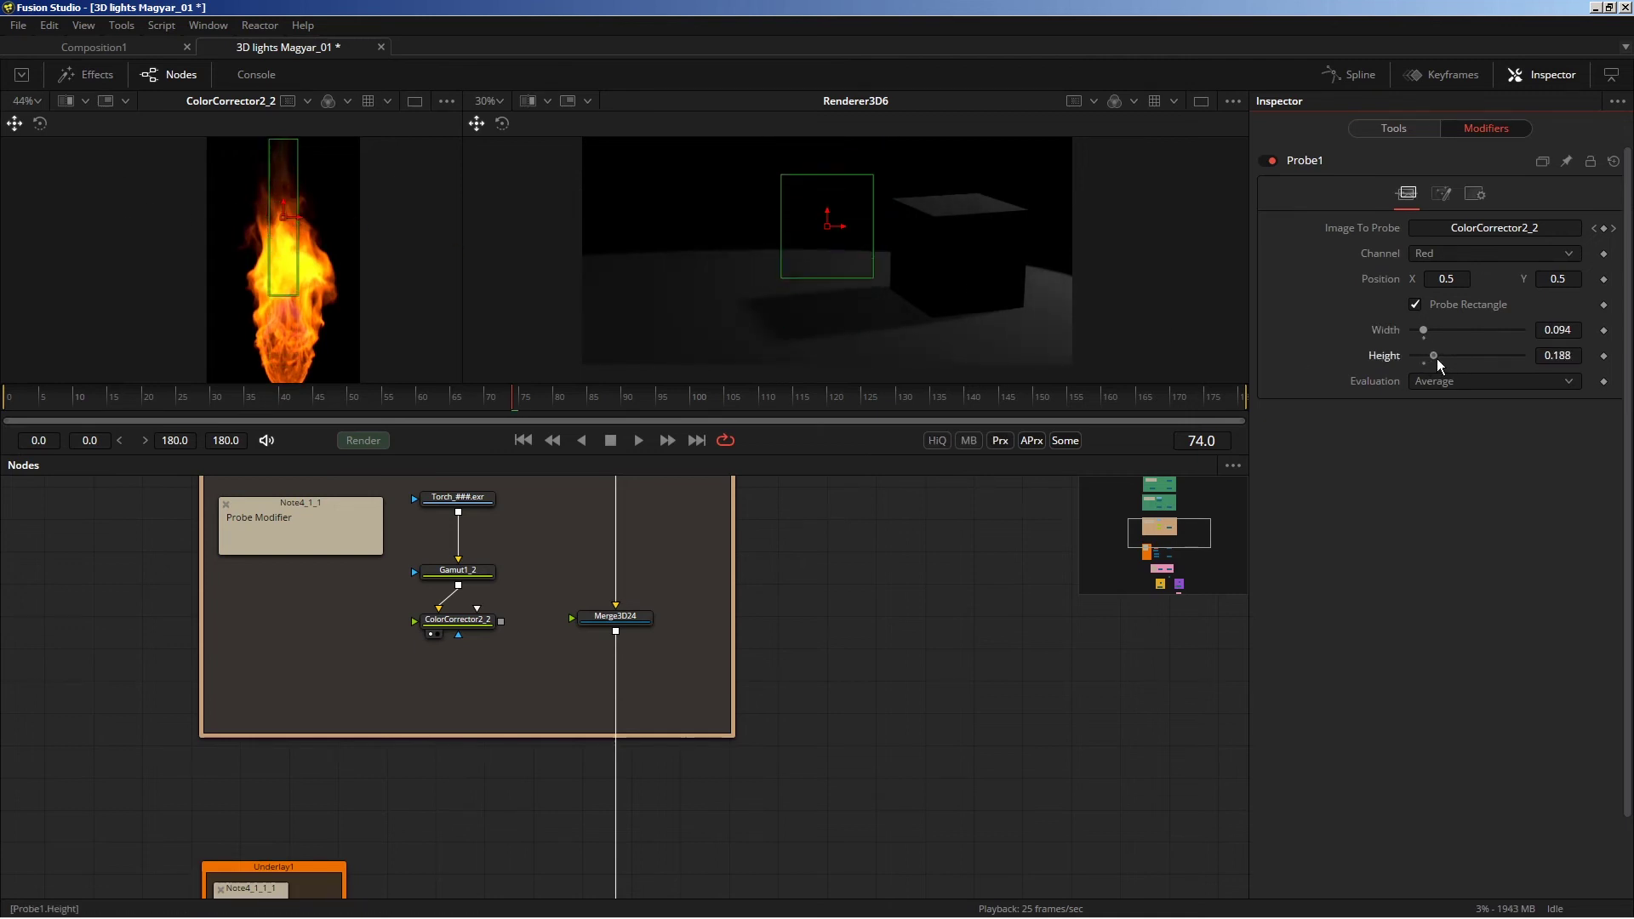
{"action": "left_click_drag", "start_coordinate": [1421, 372], "coordinate": [1430, 348]}
{"action": "left_click_drag", "start_coordinate": [299, 221], "coordinate": [304, 223]}
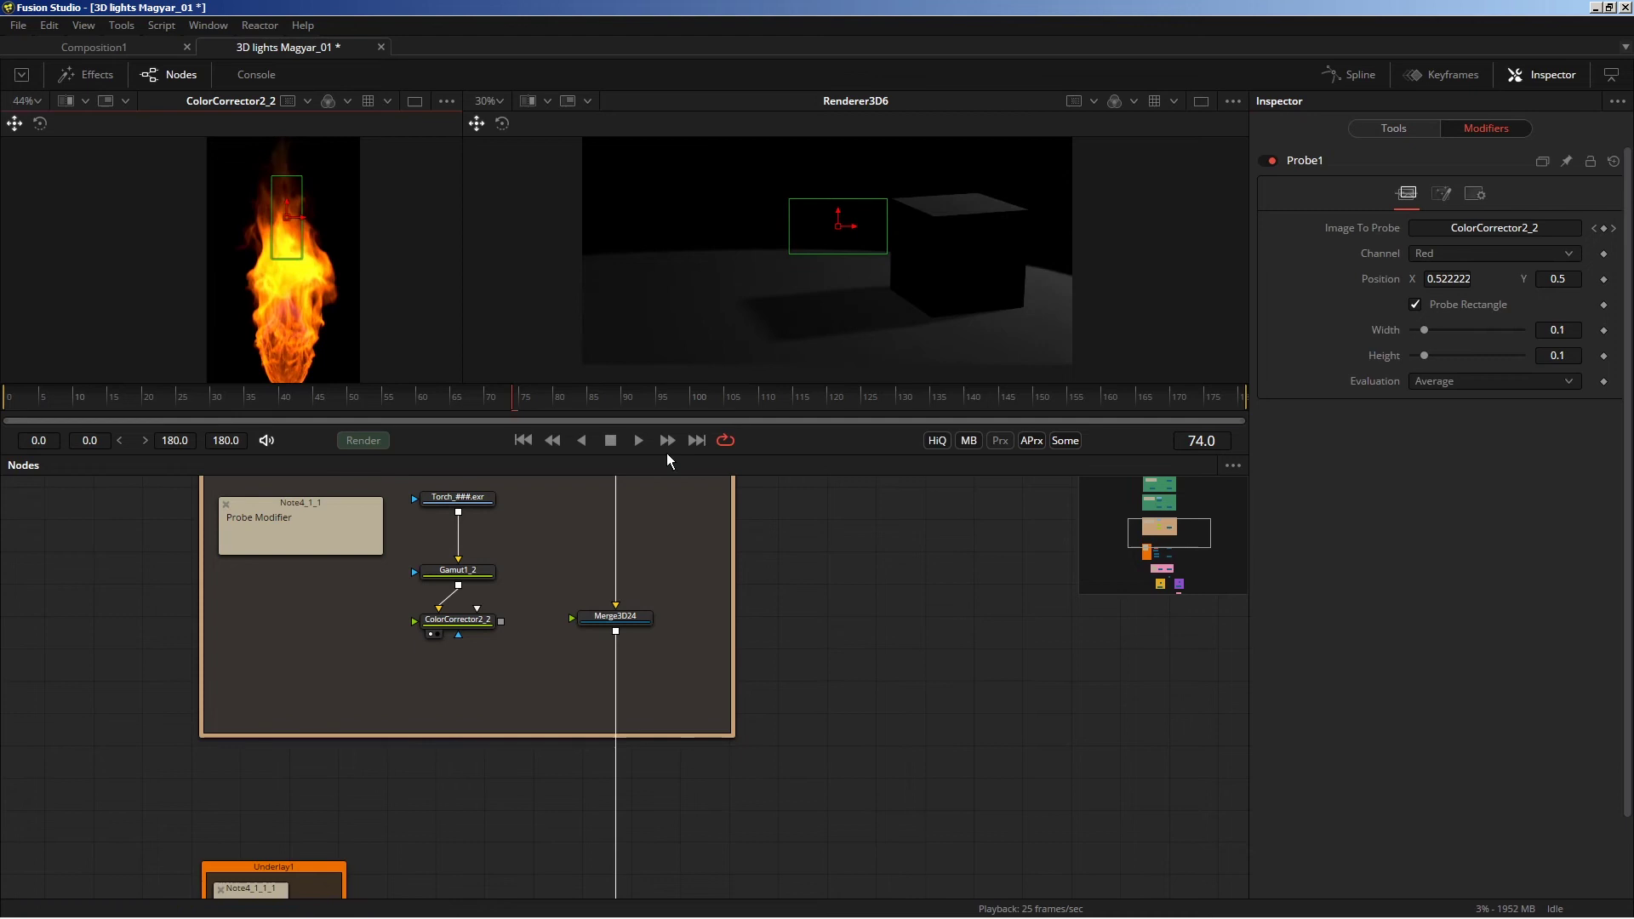
{"action": "scroll", "coordinate": [467, 573], "scroll_direction": "down", "scroll_amount": 3}
Set SpotLight2's colour to a warm orange (Hue 0.08; R 0.898, G 0.644, B 0.410).
{"action": "scroll", "coordinate": [468, 572], "scroll_direction": "down", "scroll_amount": 3}
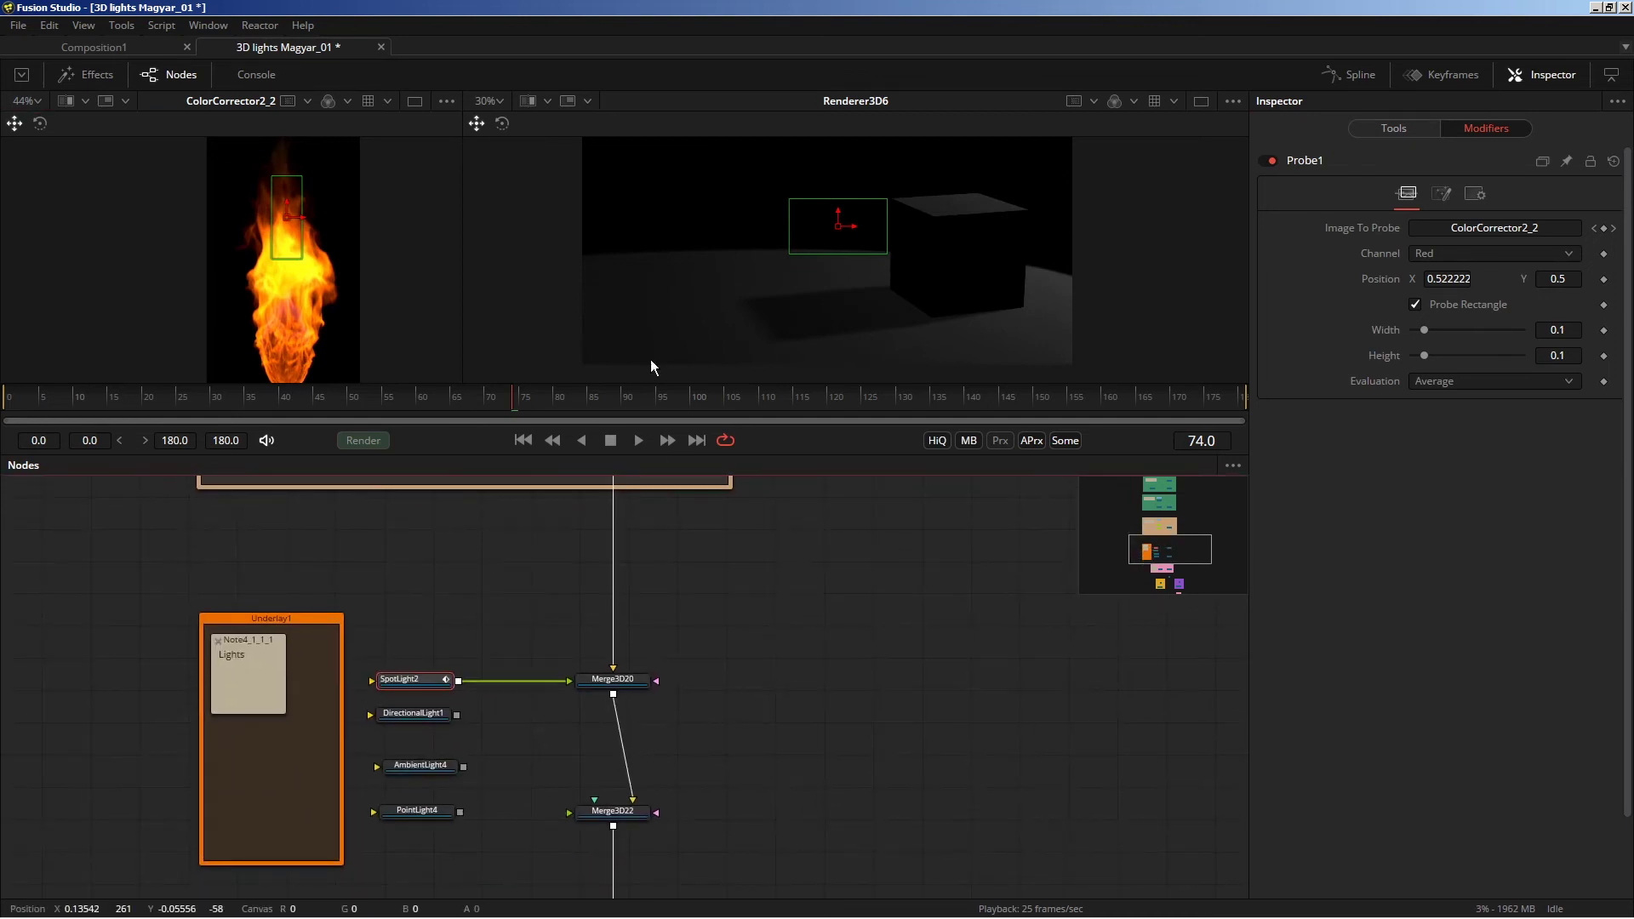
{"action": "left_click", "coordinate": [459, 616]}
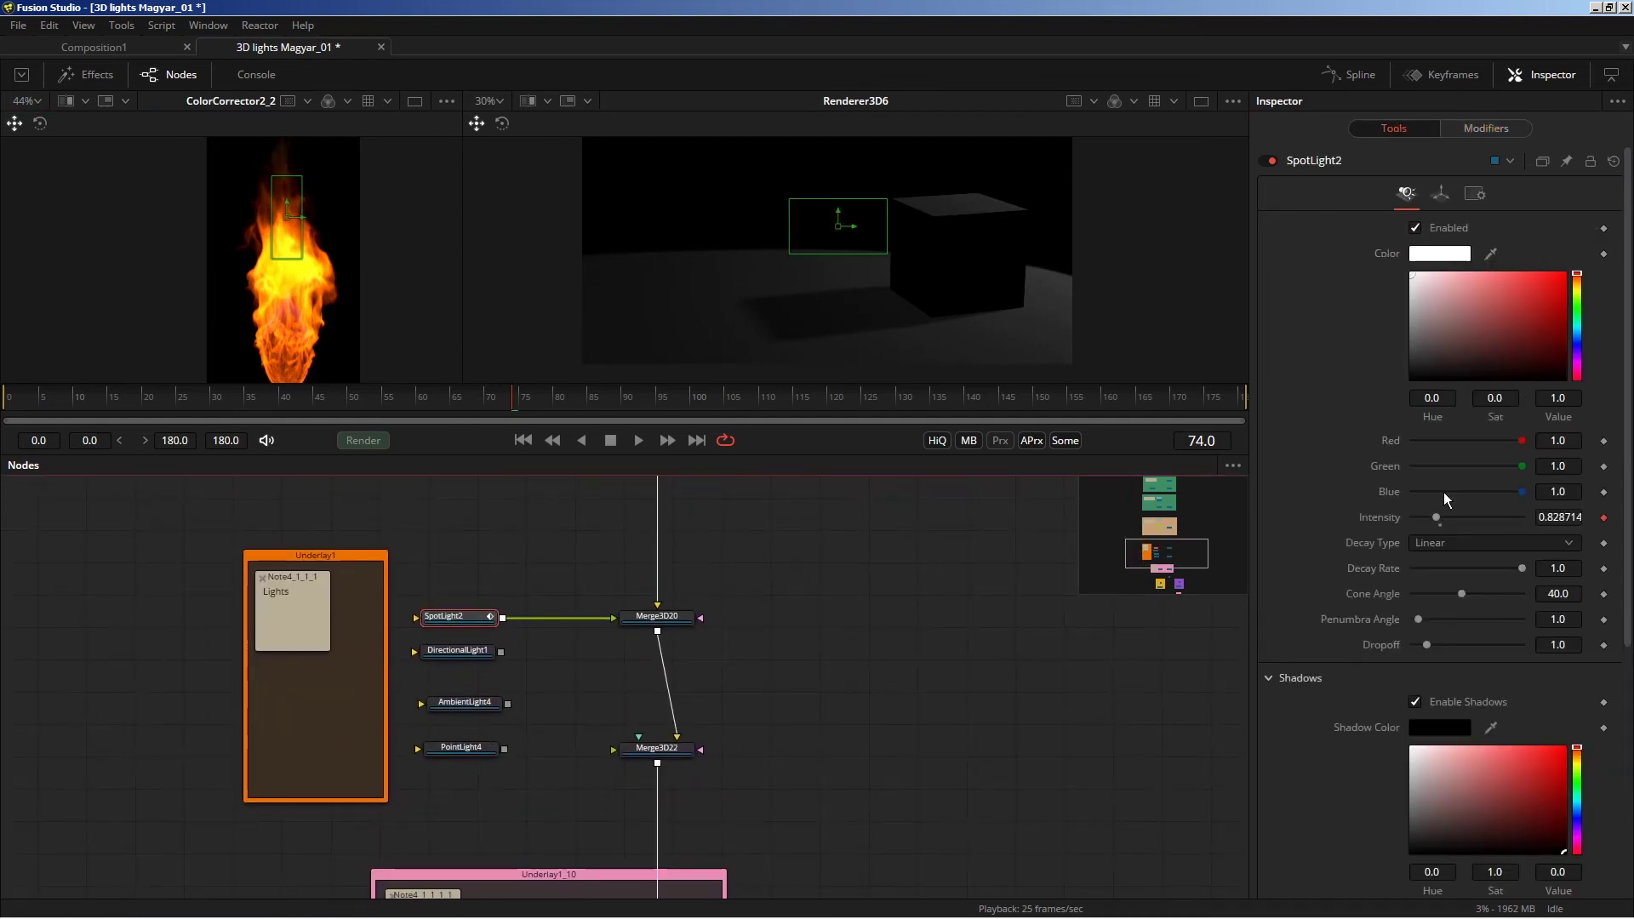
{"action": "left_click_drag", "start_coordinate": [1492, 293], "coordinate": [1494, 282]}
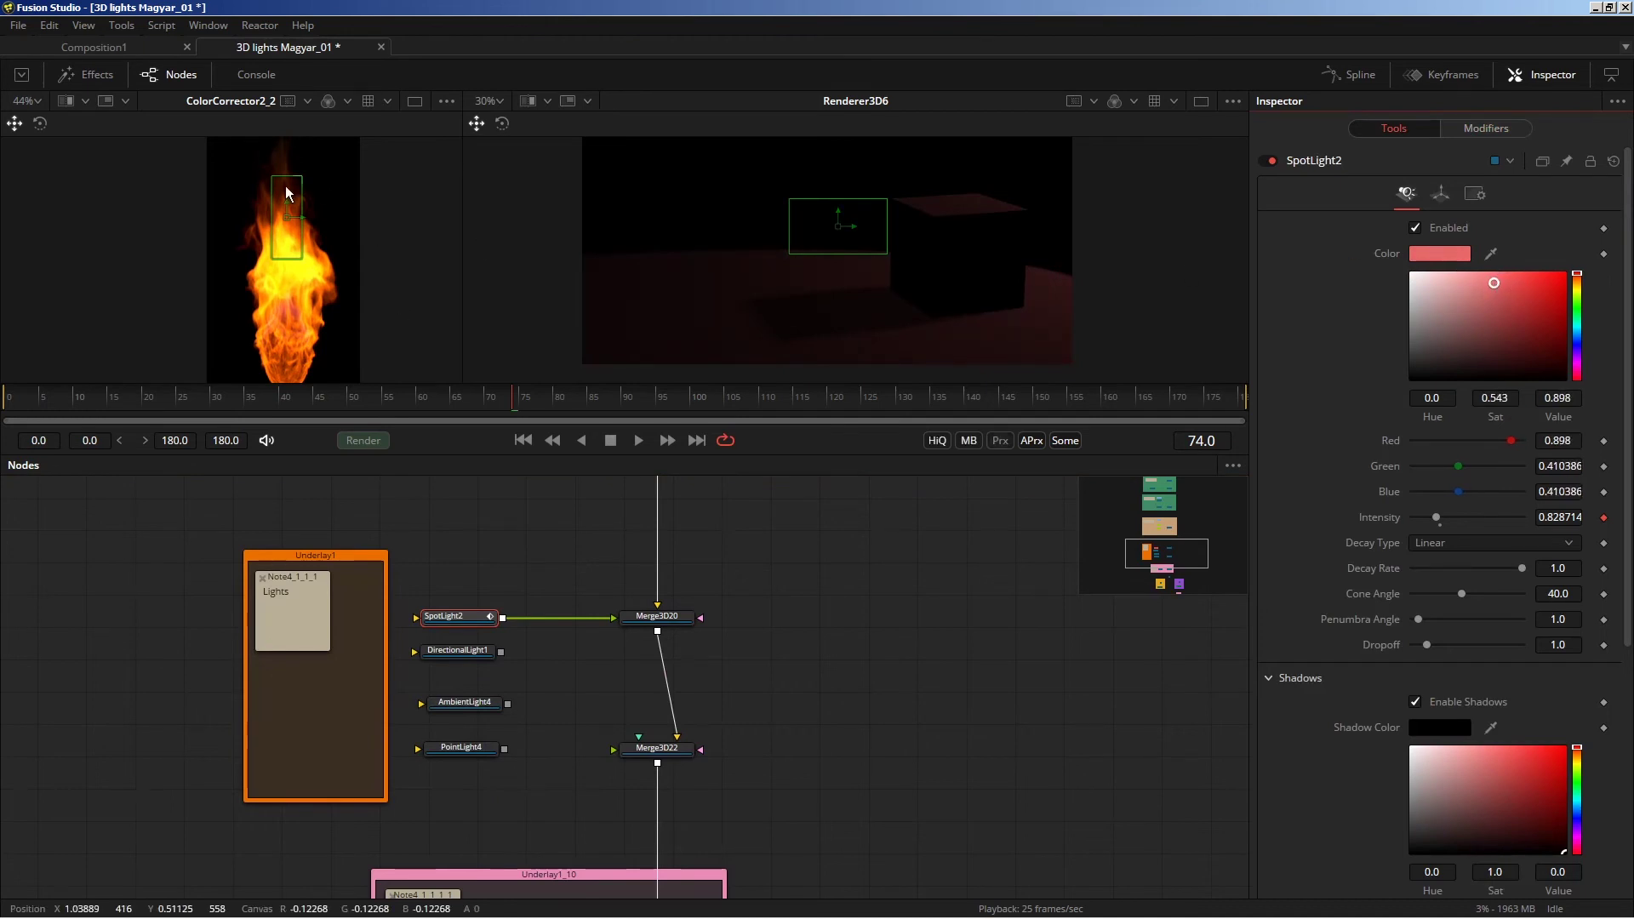
{"action": "left_click_drag", "start_coordinate": [1576, 292], "coordinate": [1578, 289]}
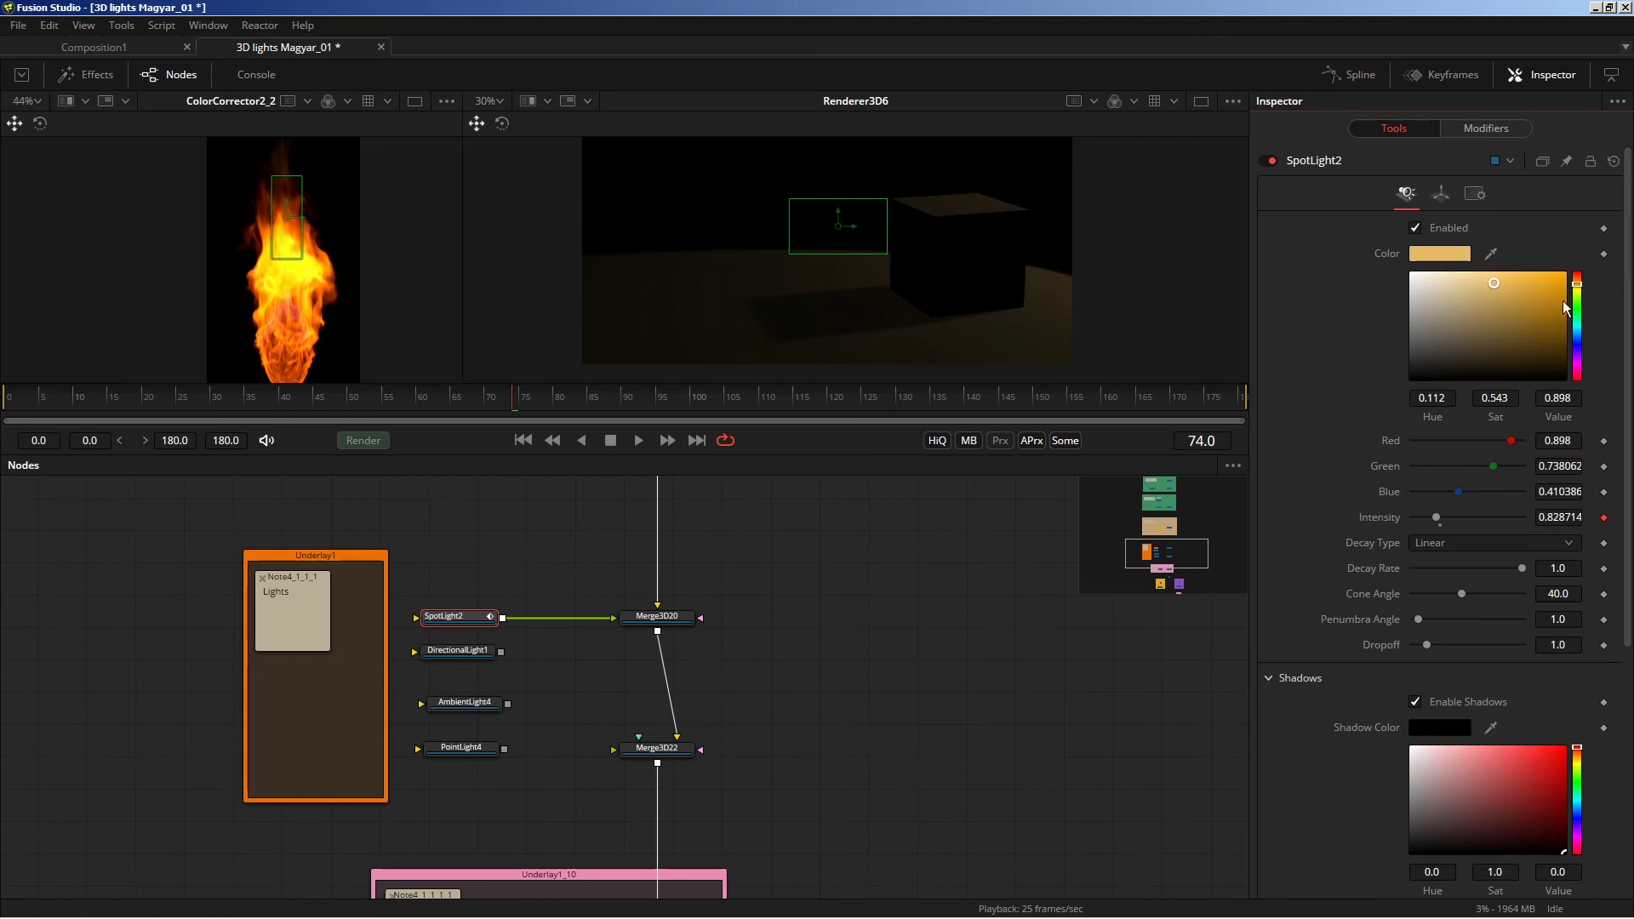
{"action": "left_click_drag", "start_coordinate": [1574, 291], "coordinate": [1577, 290]}
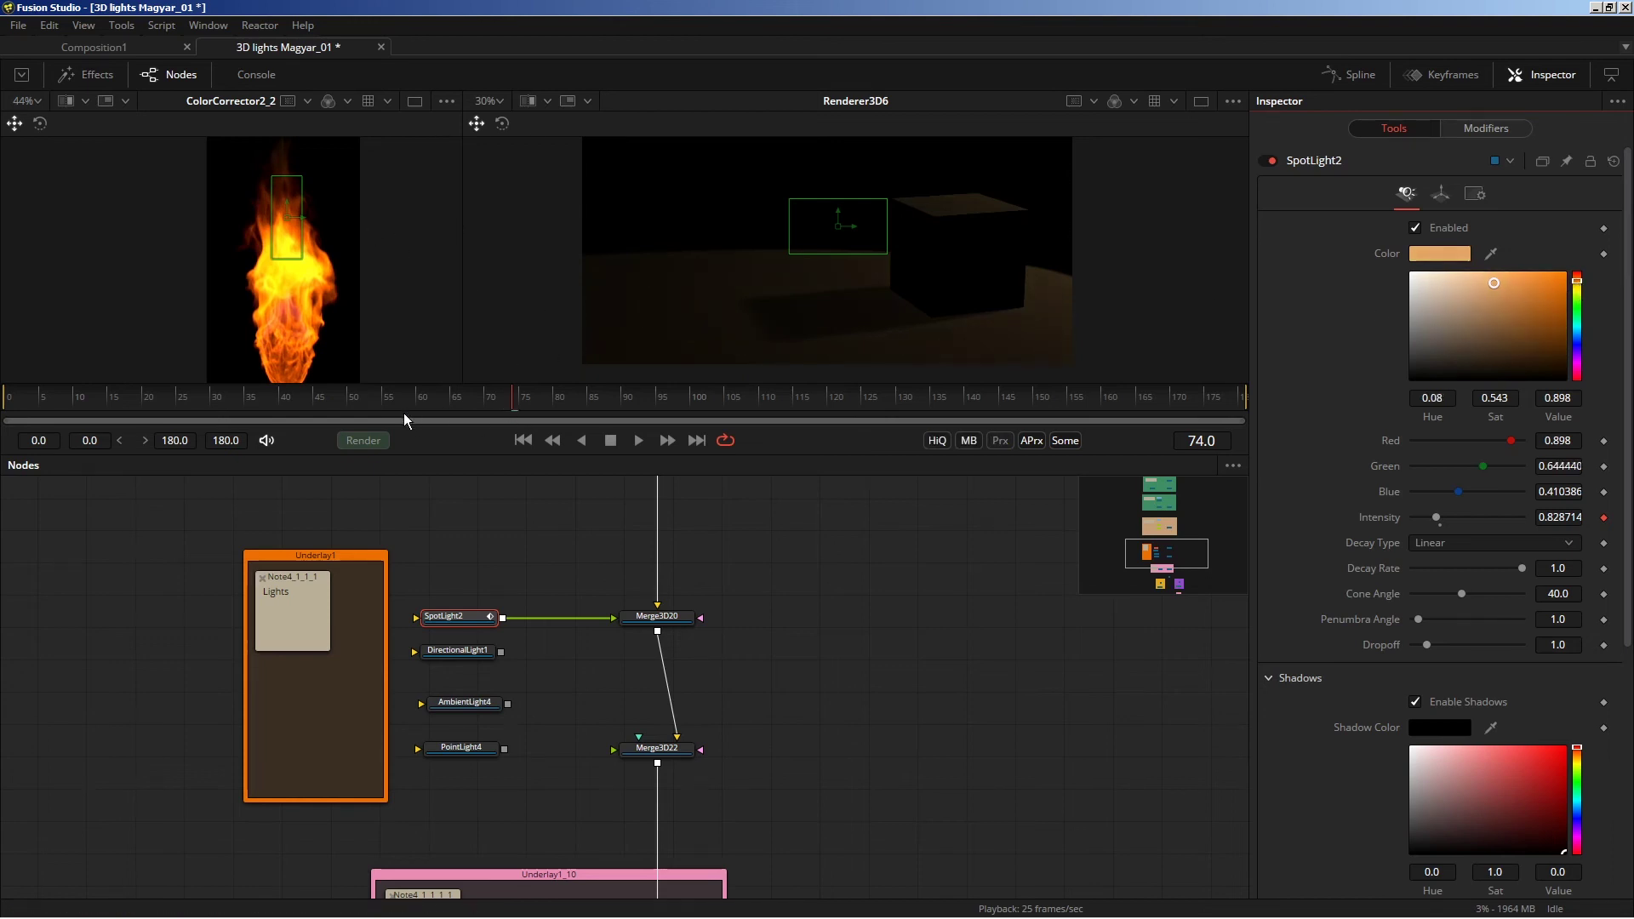
{"action": "scroll", "coordinate": [504, 595], "scroll_direction": "left", "scroll_amount": 2}
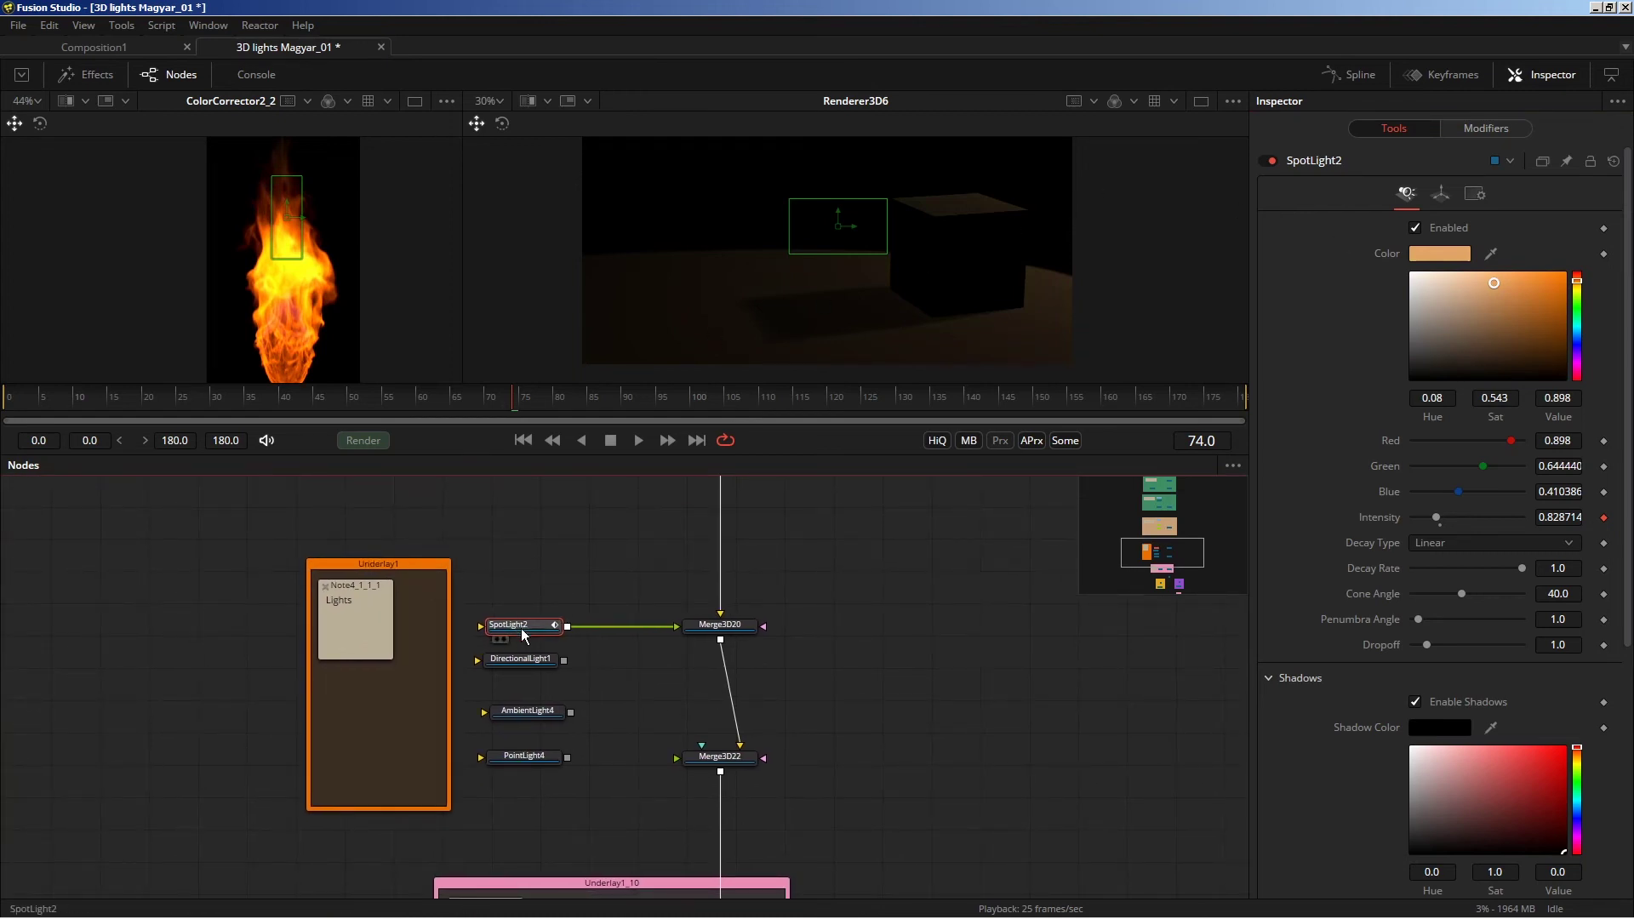
Preview the flicker from frame 0, stop at frame 75, and drag the probe rectangle higher.
{"action": "left_click", "coordinate": [520, 439]}
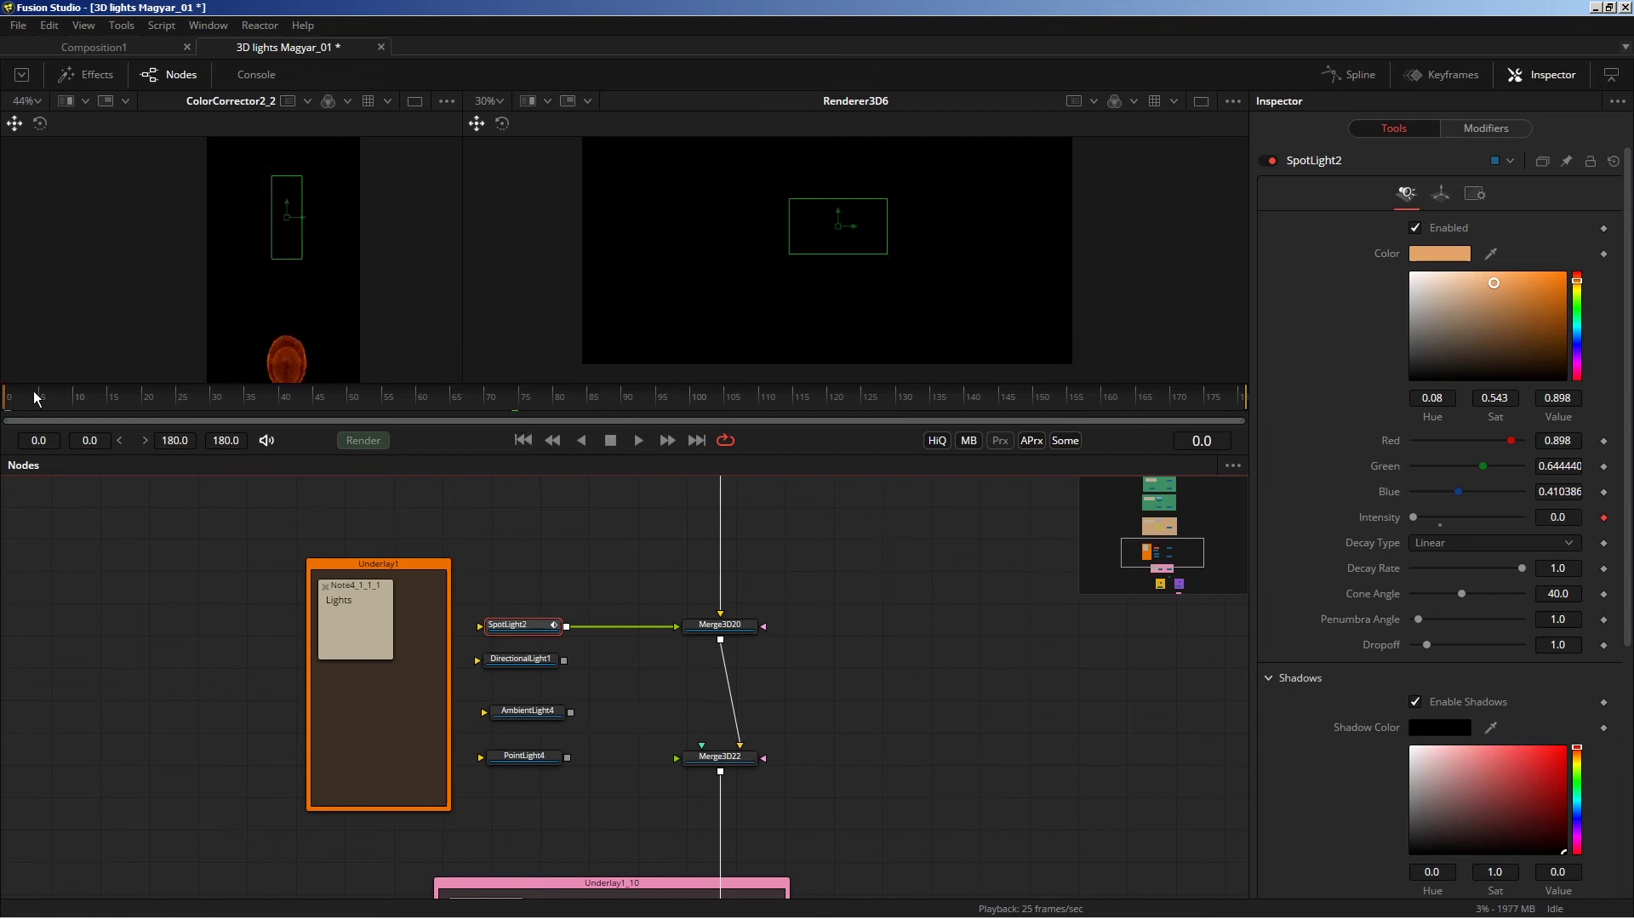
{"action": "left_click", "coordinate": [638, 441]}
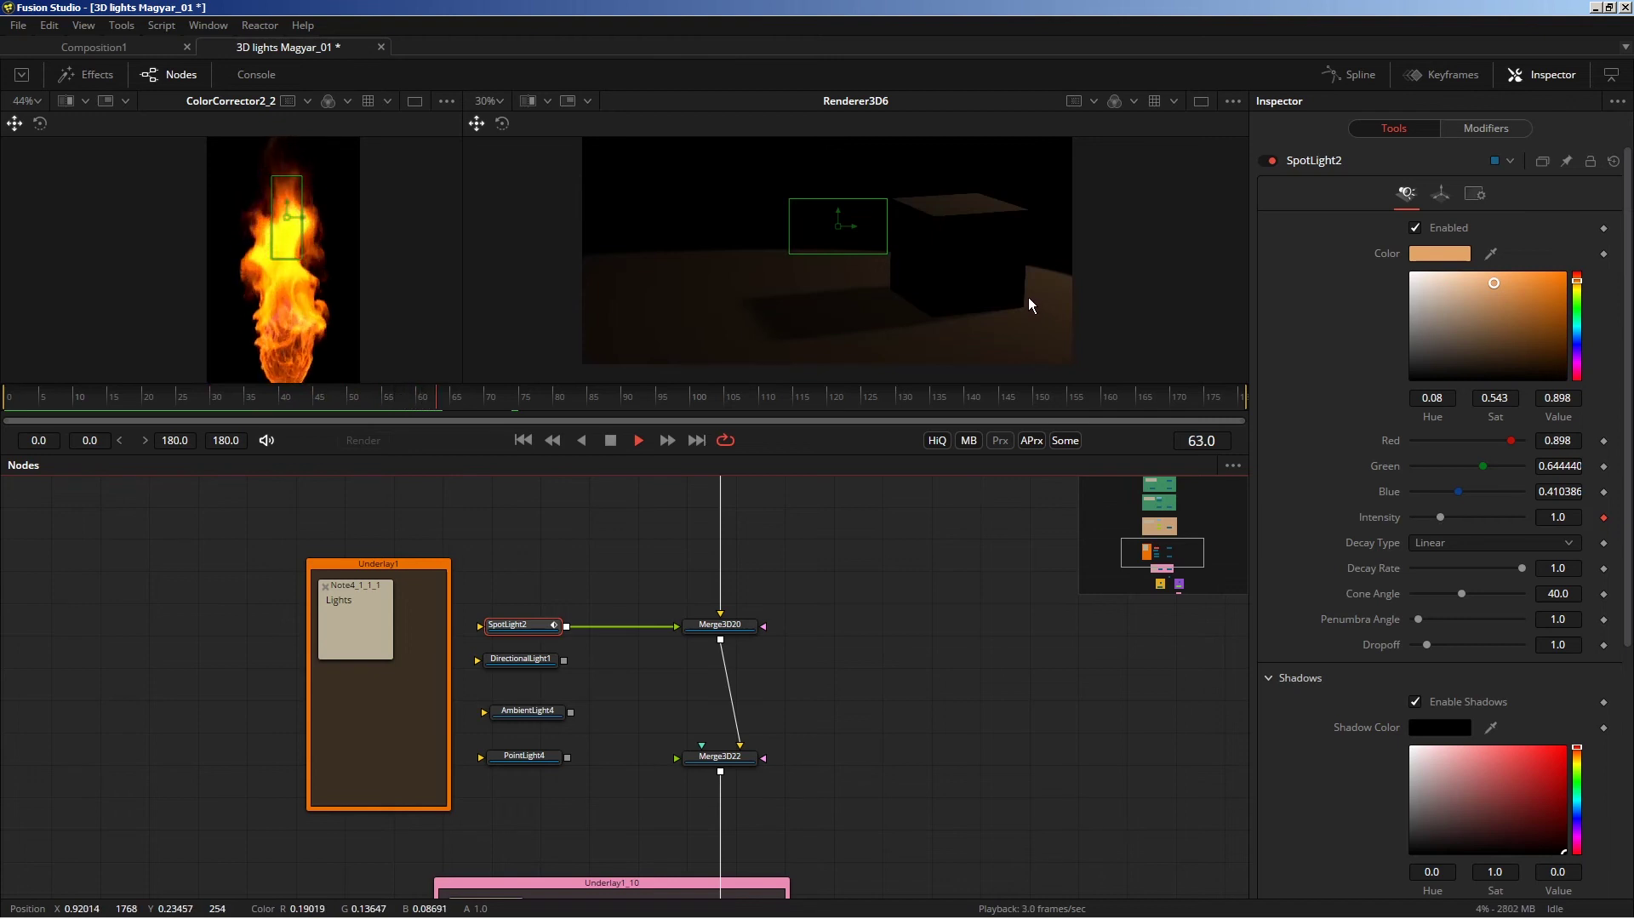
{"action": "left_click", "coordinate": [610, 440]}
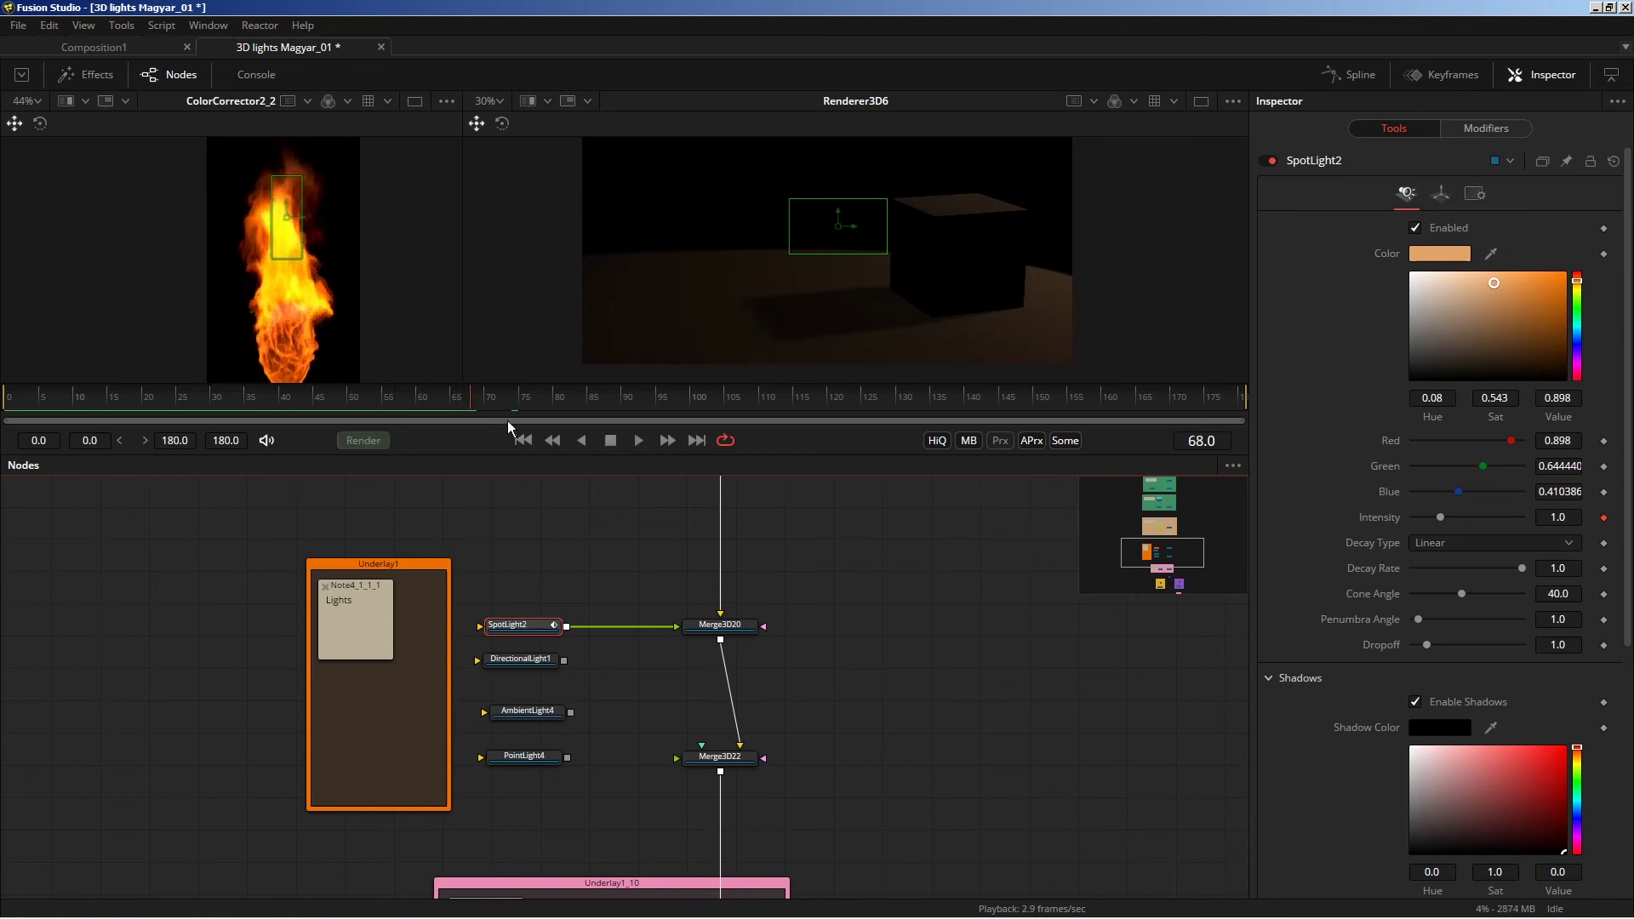
{"action": "left_click", "coordinate": [523, 439]}
{"action": "left_click", "coordinate": [639, 440]}
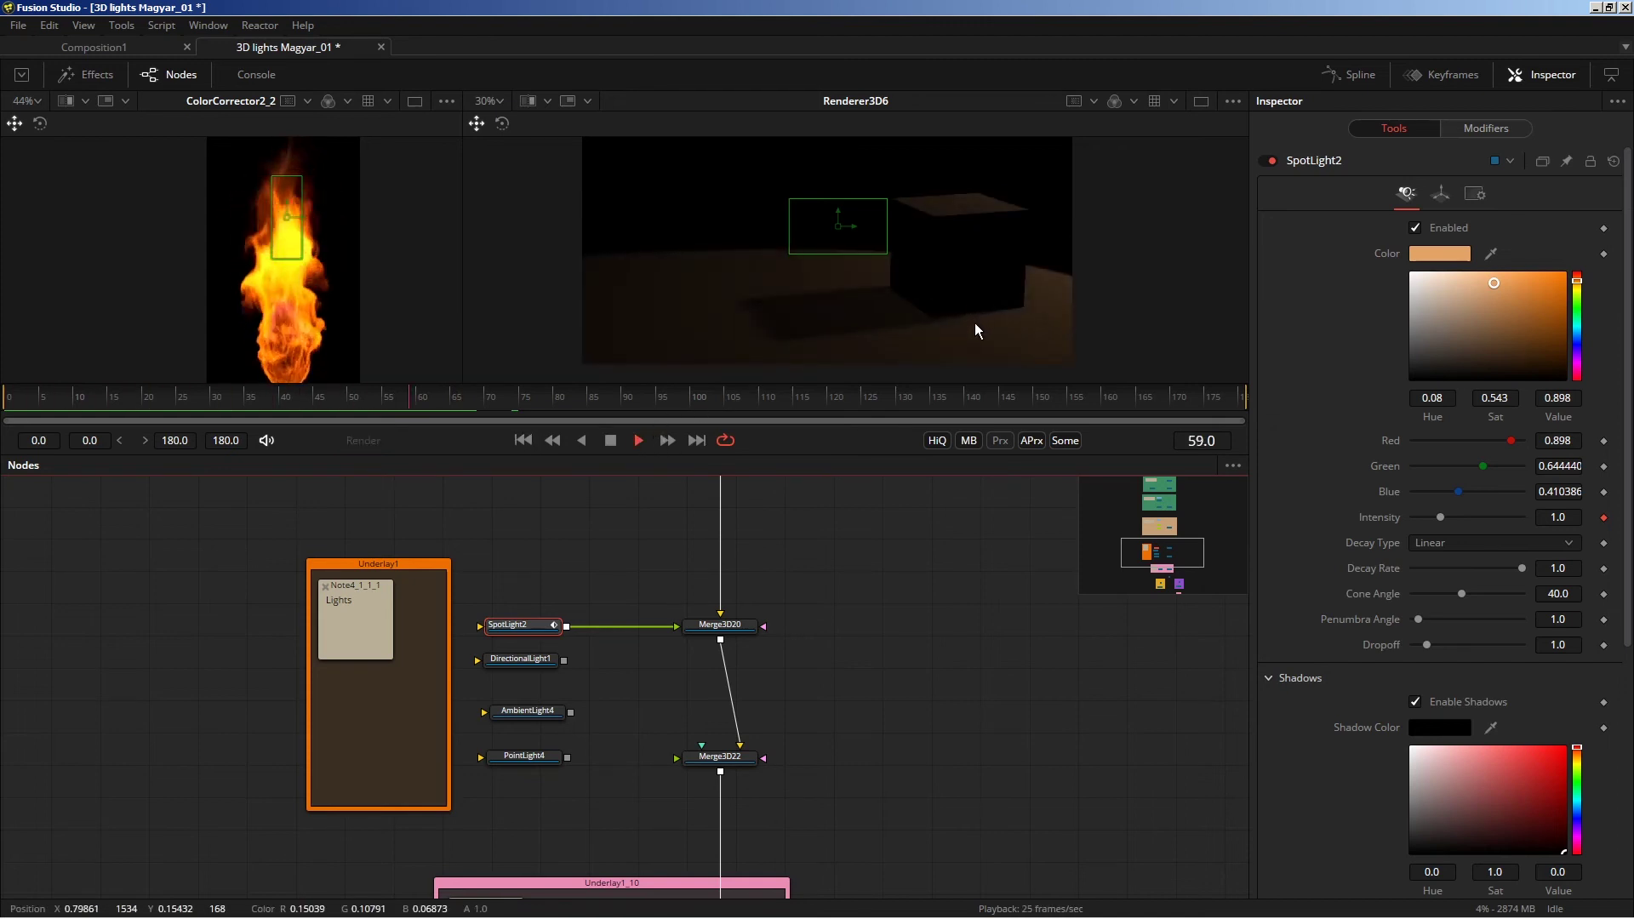
{"action": "left_click", "coordinate": [638, 440]}
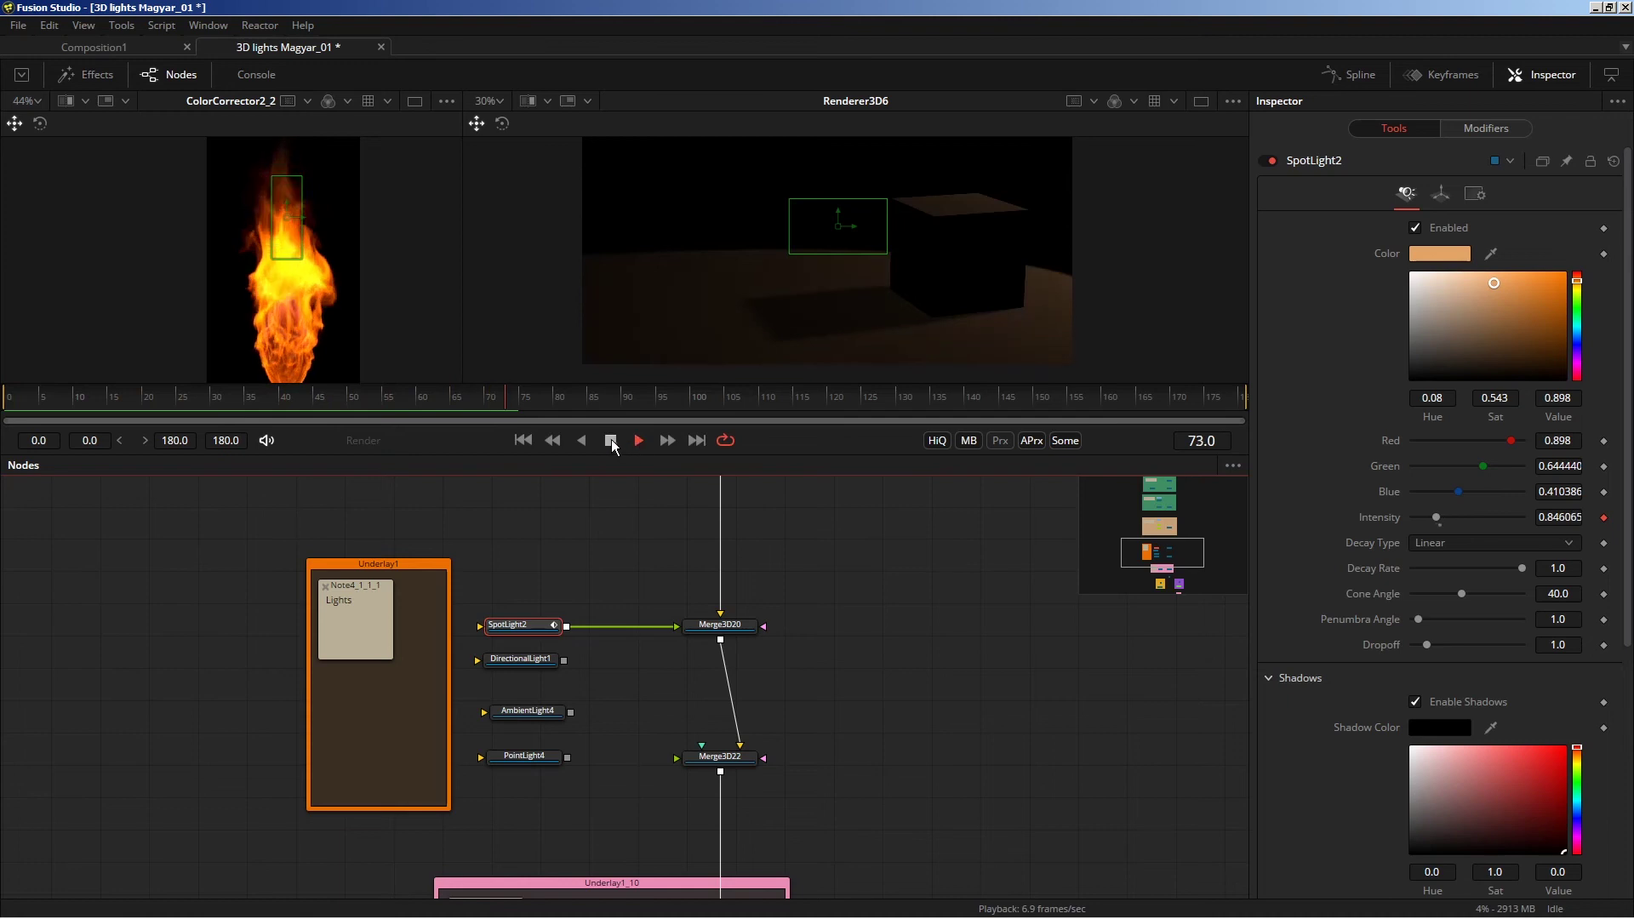
{"action": "left_click_drag", "start_coordinate": [284, 205], "coordinate": [287, 182]}
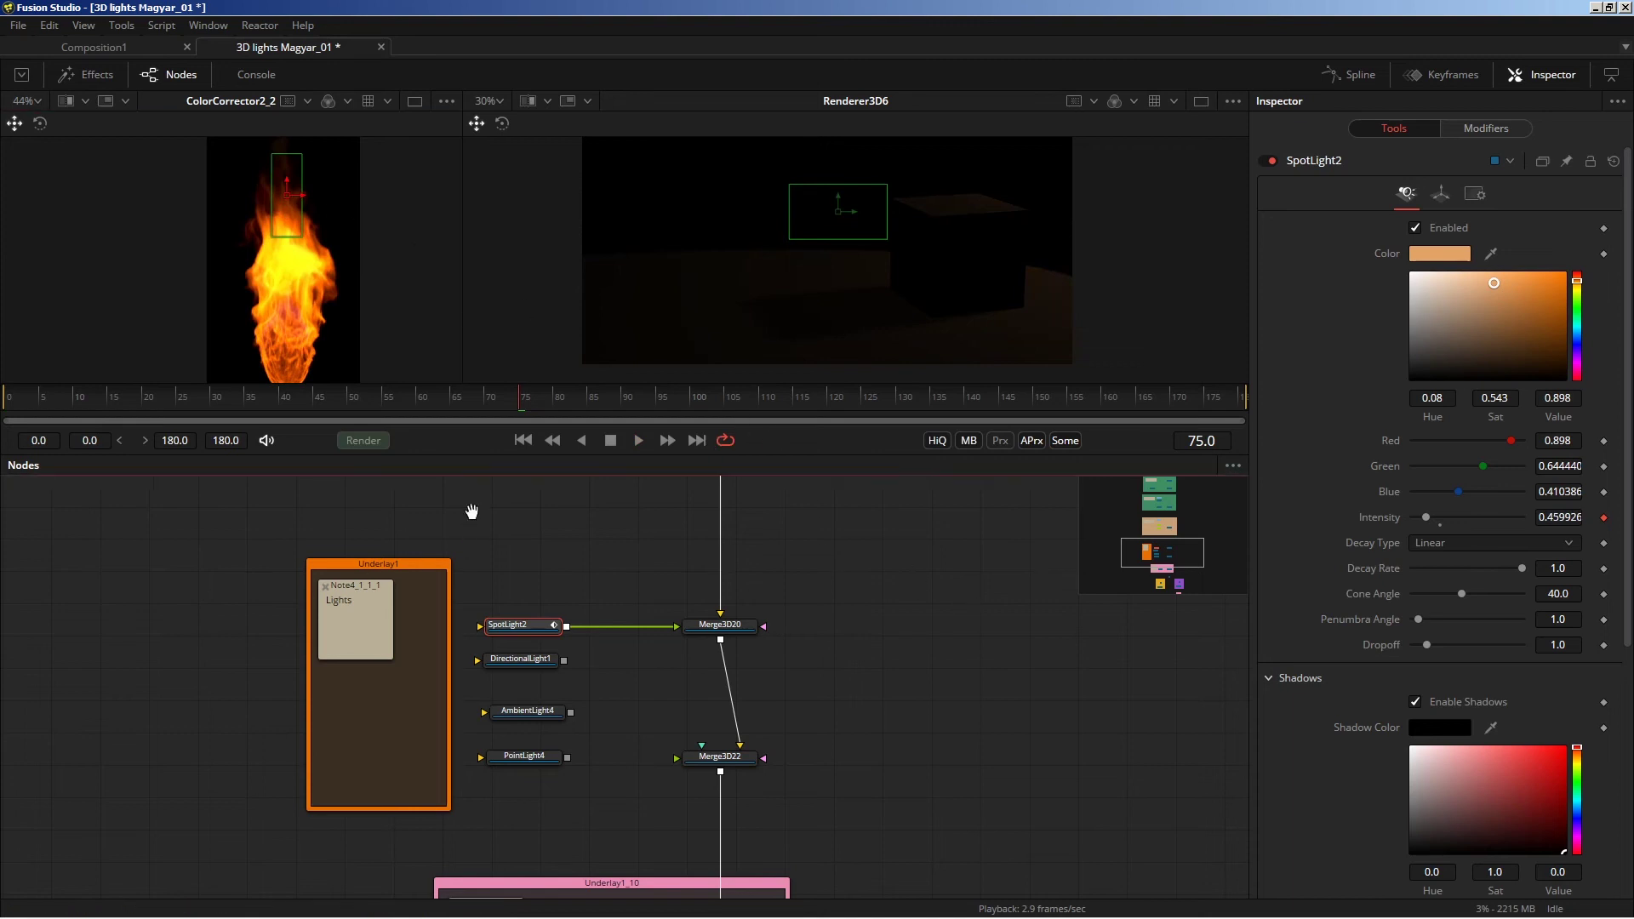
Set ColorCorrector2_2's Gain to 2.5 and Contrast to 1.03, then play from the start.
{"action": "scroll", "coordinate": [469, 596], "scroll_direction": "up", "scroll_amount": 5}
{"action": "left_click", "coordinate": [576, 579]}
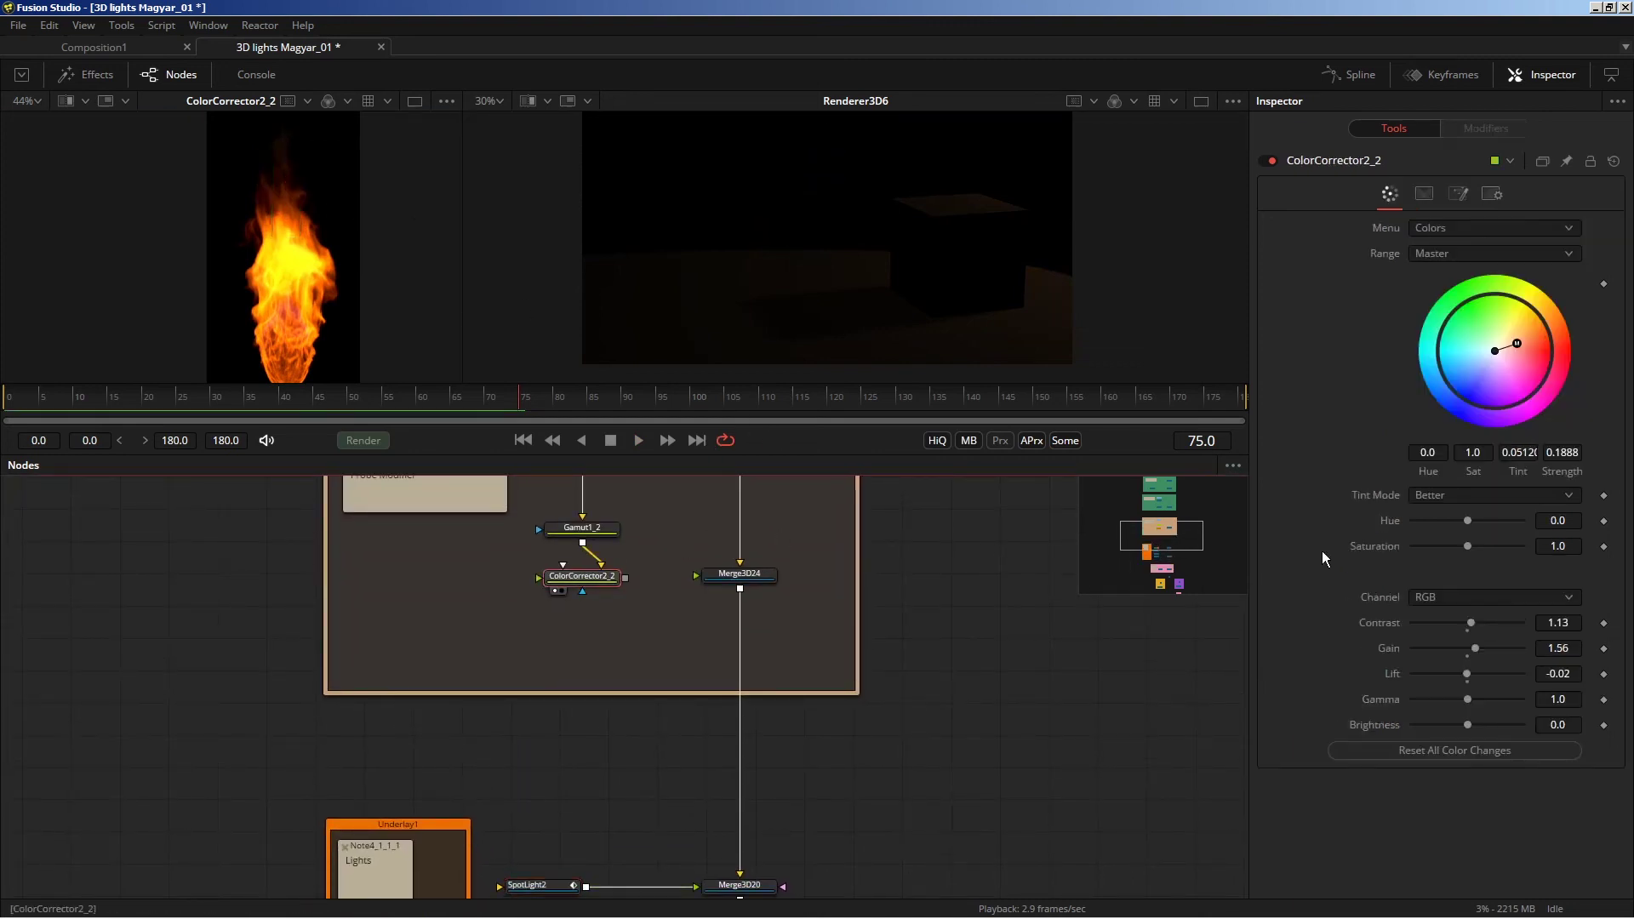
{"action": "left_click_drag", "start_coordinate": [1478, 645], "coordinate": [1495, 641]}
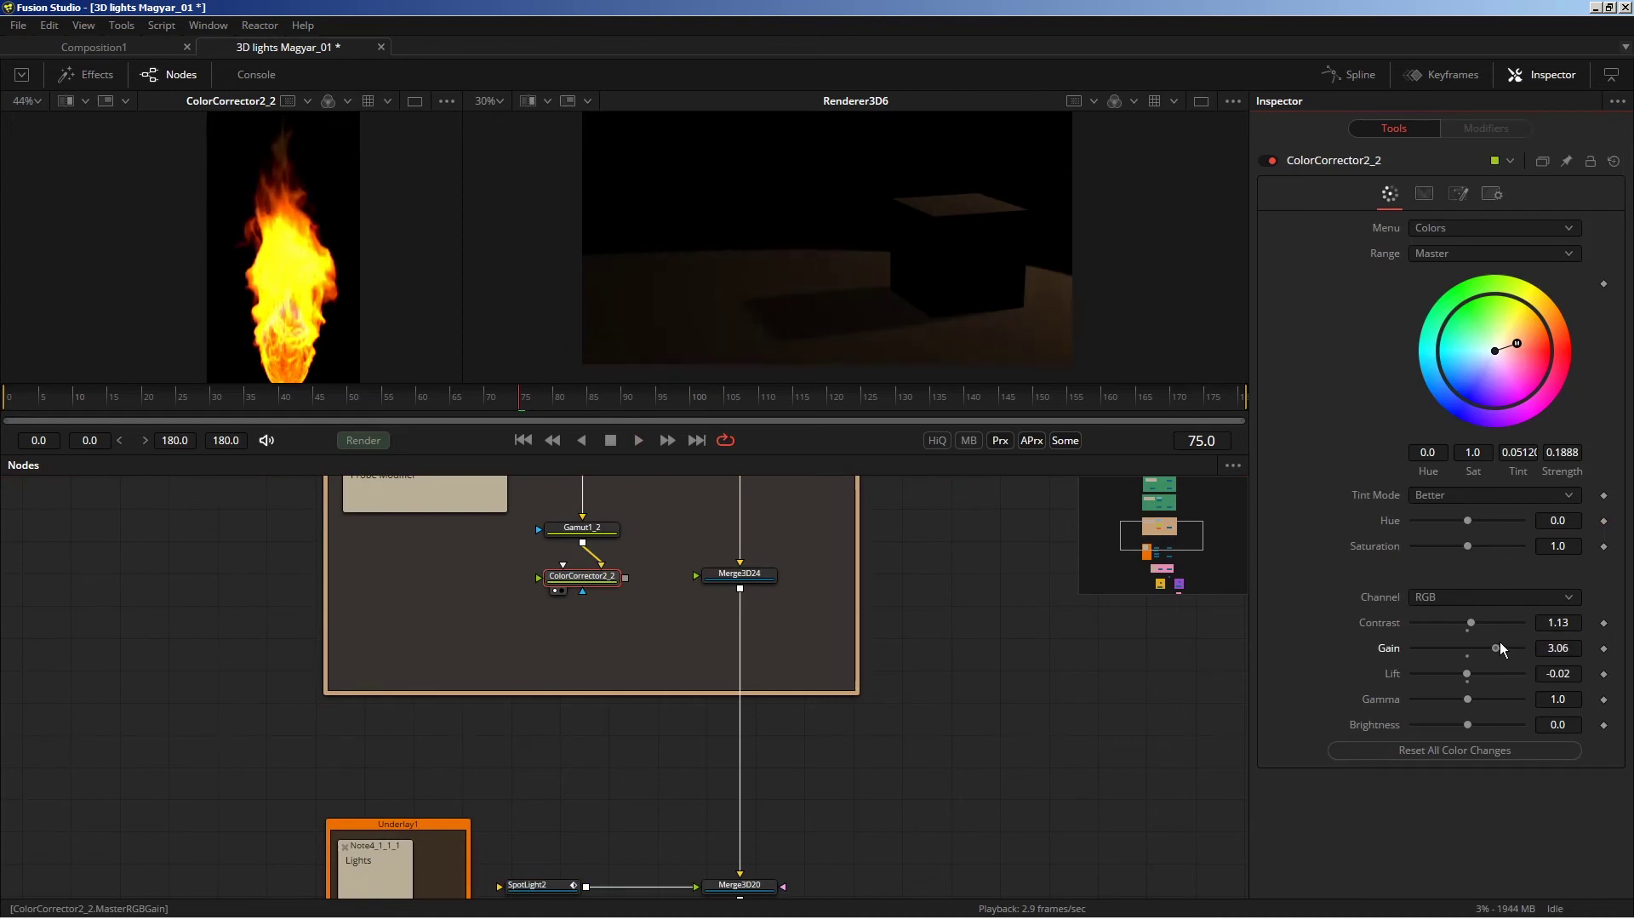
{"action": "mouse_move", "coordinate": [1496, 640]}
{"action": "left_mouse_down"}
{"action": "mouse_move", "coordinate": [1467, 622]}
{"action": "mouse_move", "coordinate": [1488, 649]}
{"action": "left_mouse_up"}
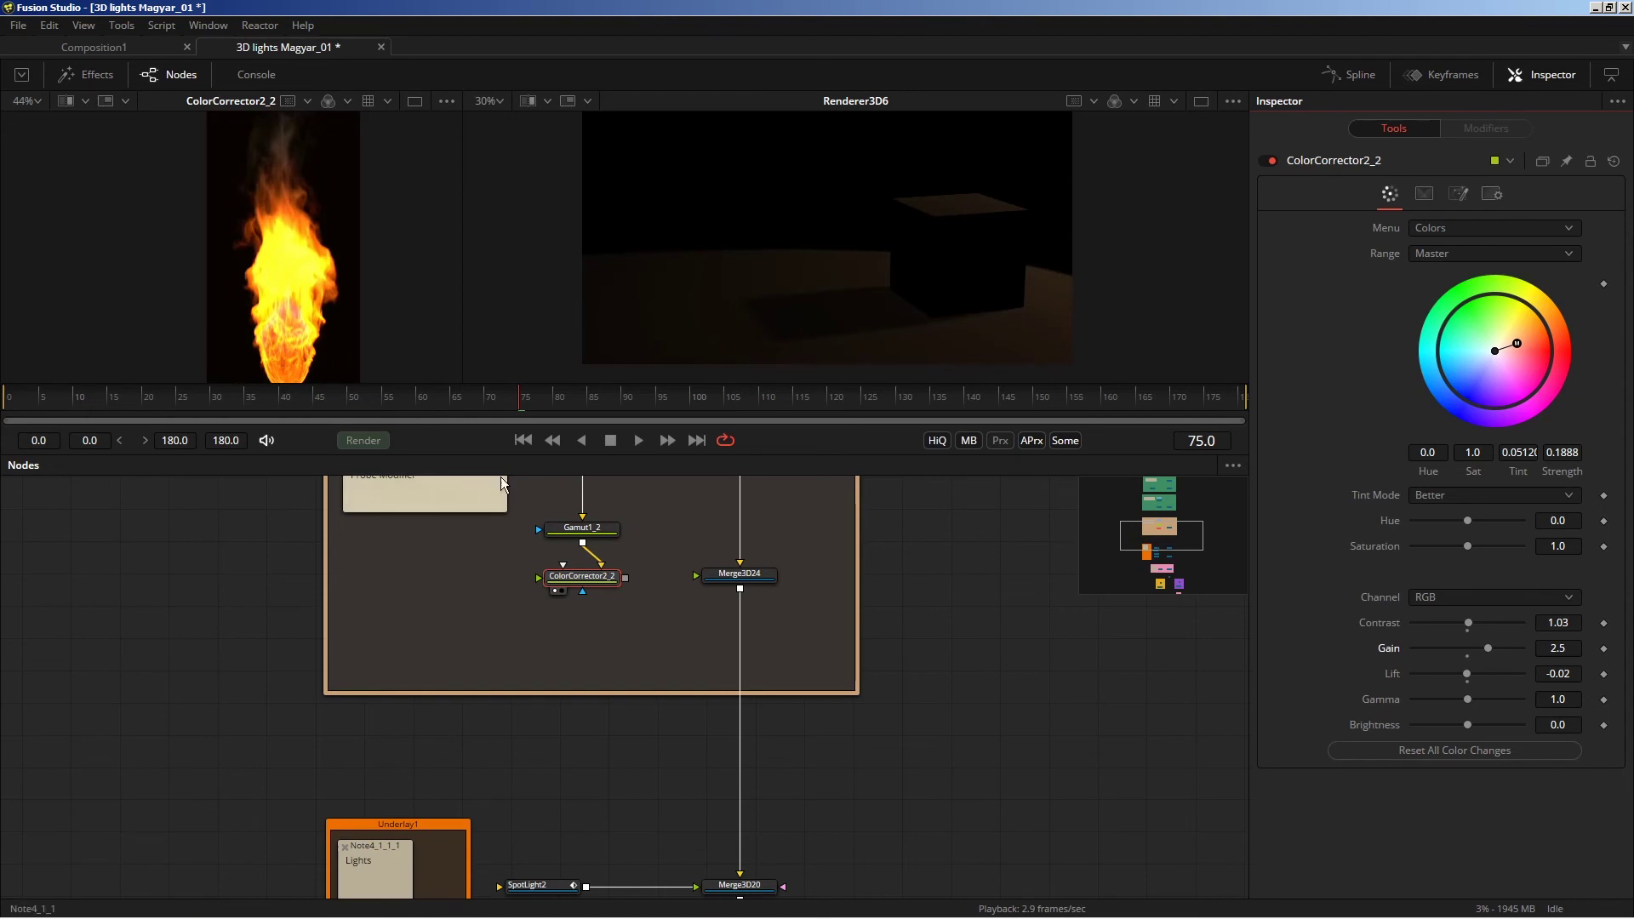
{"action": "left_click", "coordinate": [523, 440]}
{"action": "left_click", "coordinate": [638, 440]}
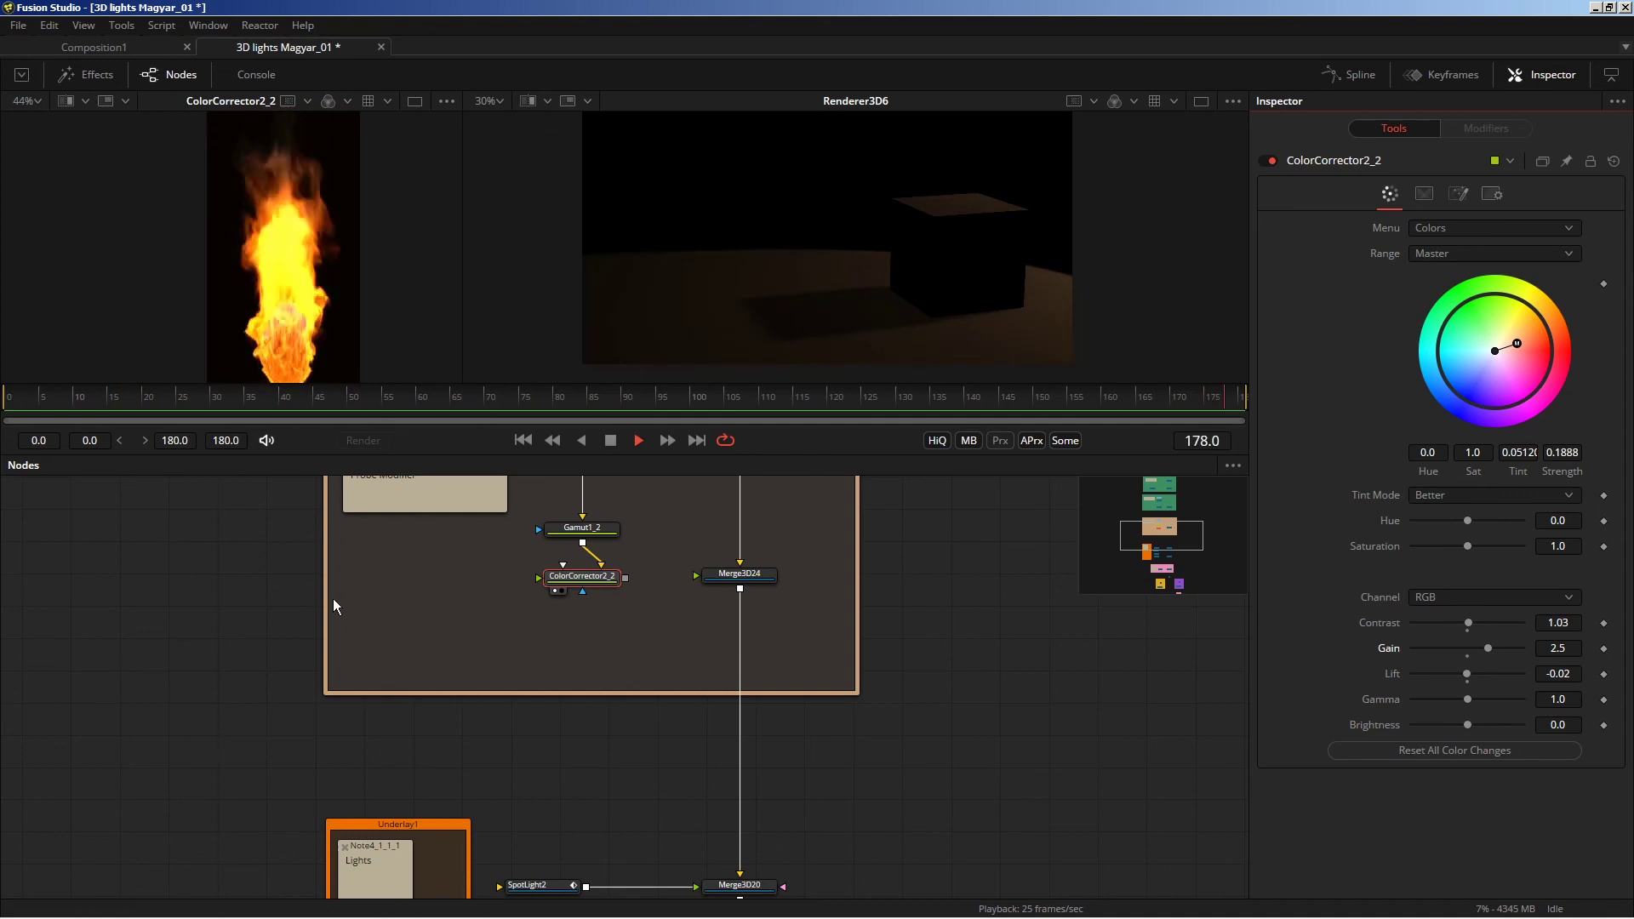
Select SpotLight2 and view Probe1's 0.077777 × 0.1 rectangle settings on ColorCorrector2_2's Red channel.
{"action": "scroll", "coordinate": [469, 604], "scroll_direction": "down", "scroll_amount": 3}
{"action": "scroll", "coordinate": [492, 587], "scroll_direction": "down", "scroll_amount": 2}
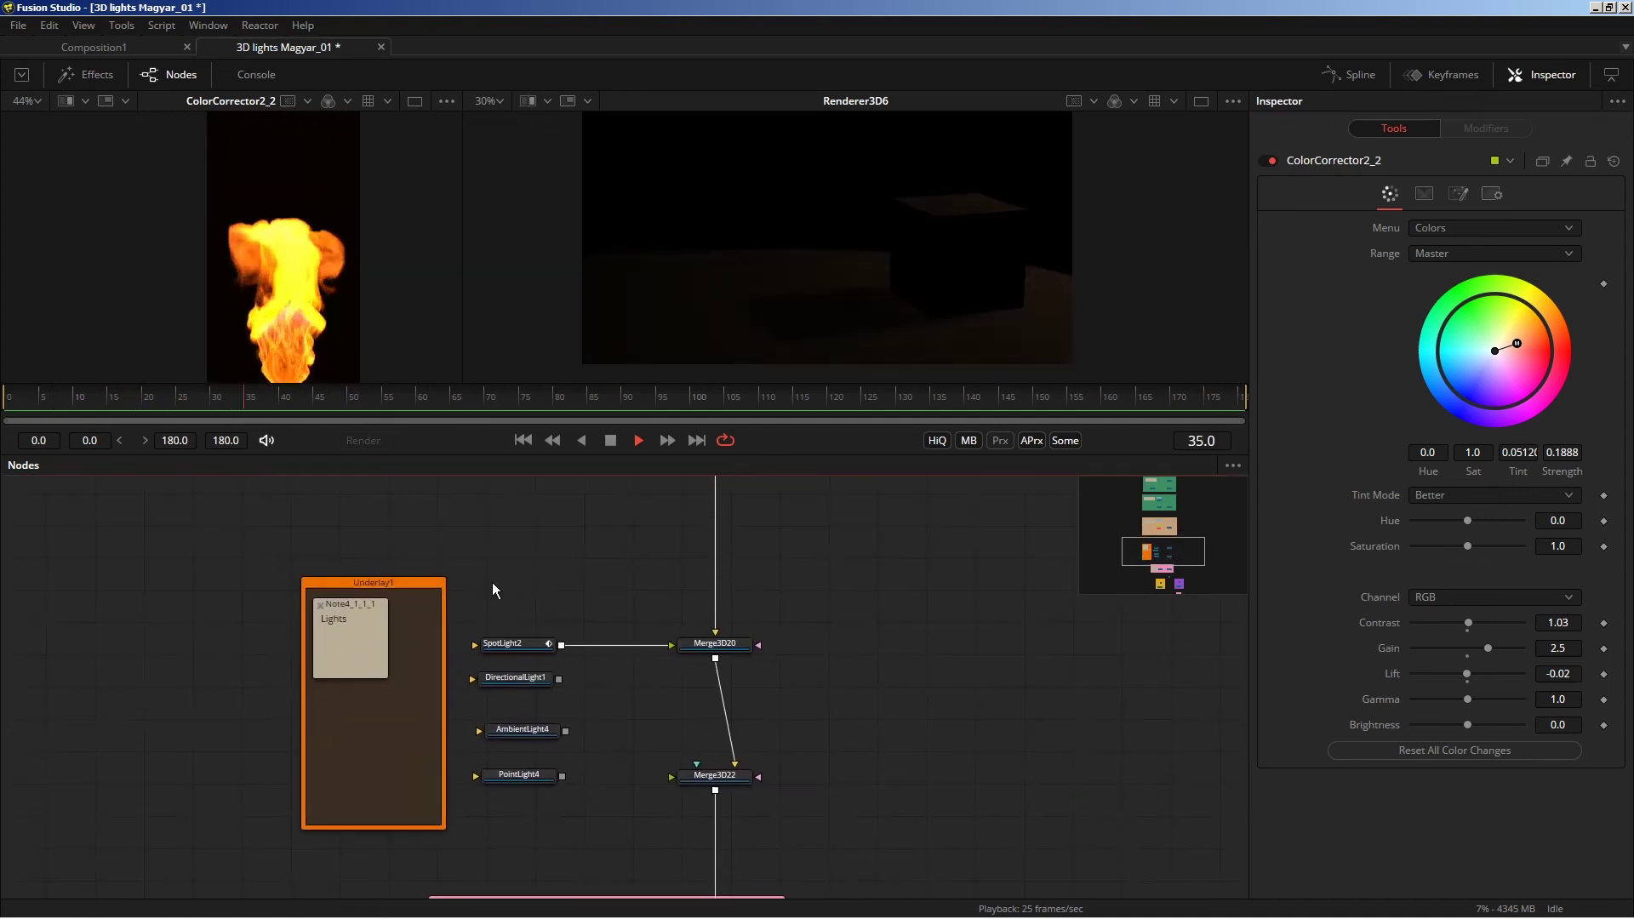
{"action": "left_click", "coordinate": [502, 644]}
{"action": "left_click", "coordinate": [1480, 128]}
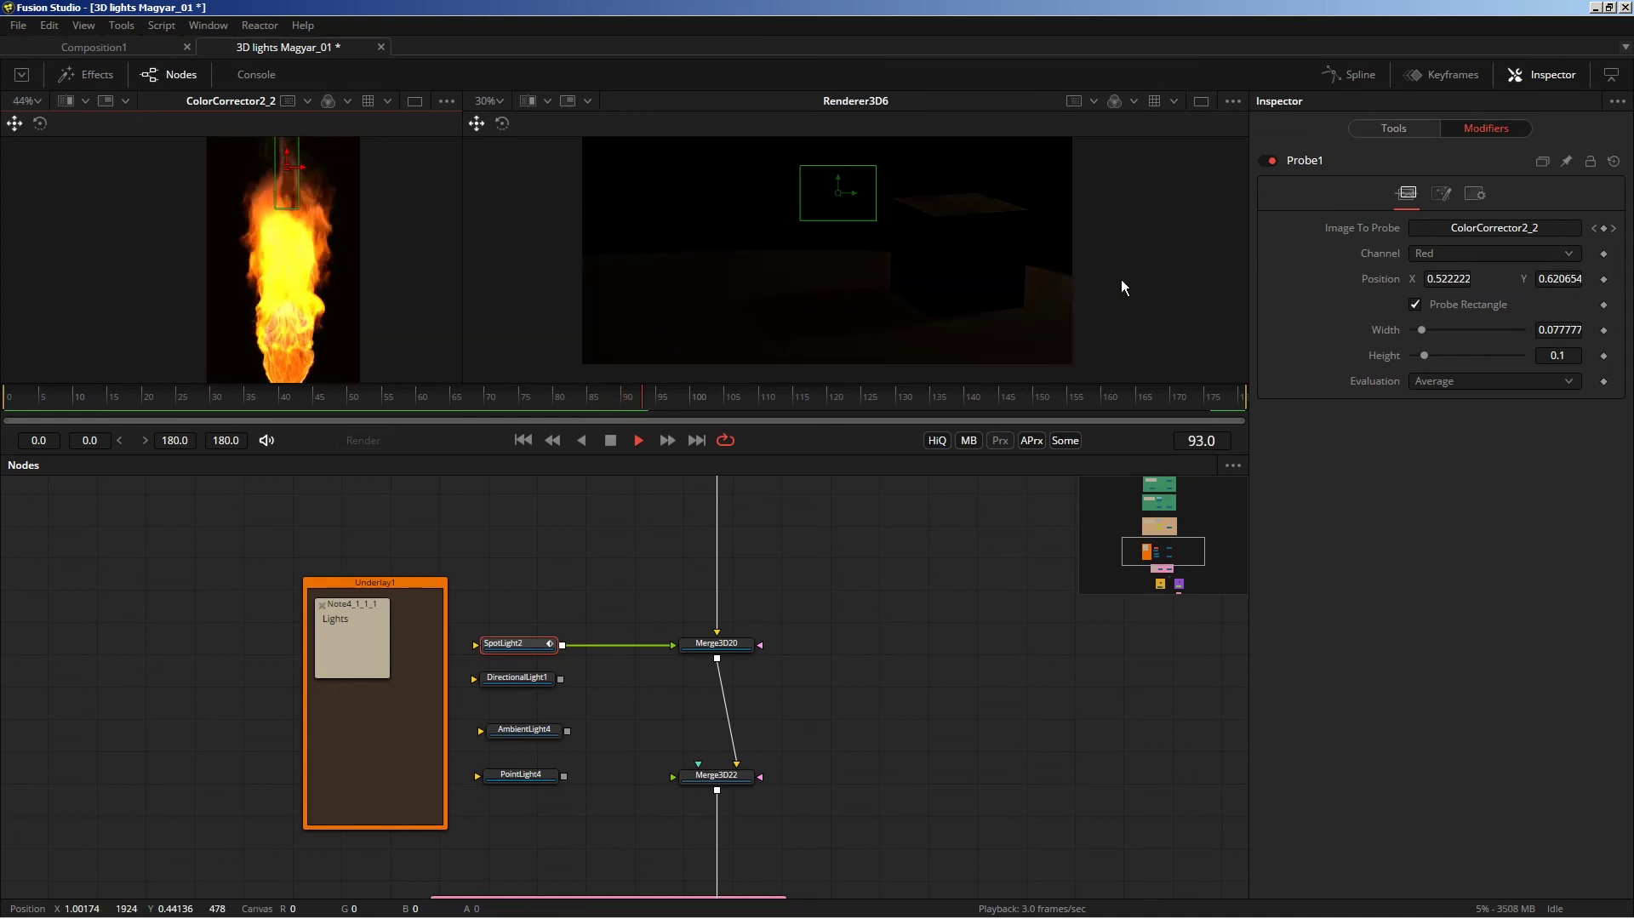
{"action": "left_click_drag", "start_coordinate": [727, 274], "coordinate": [711, 325]}
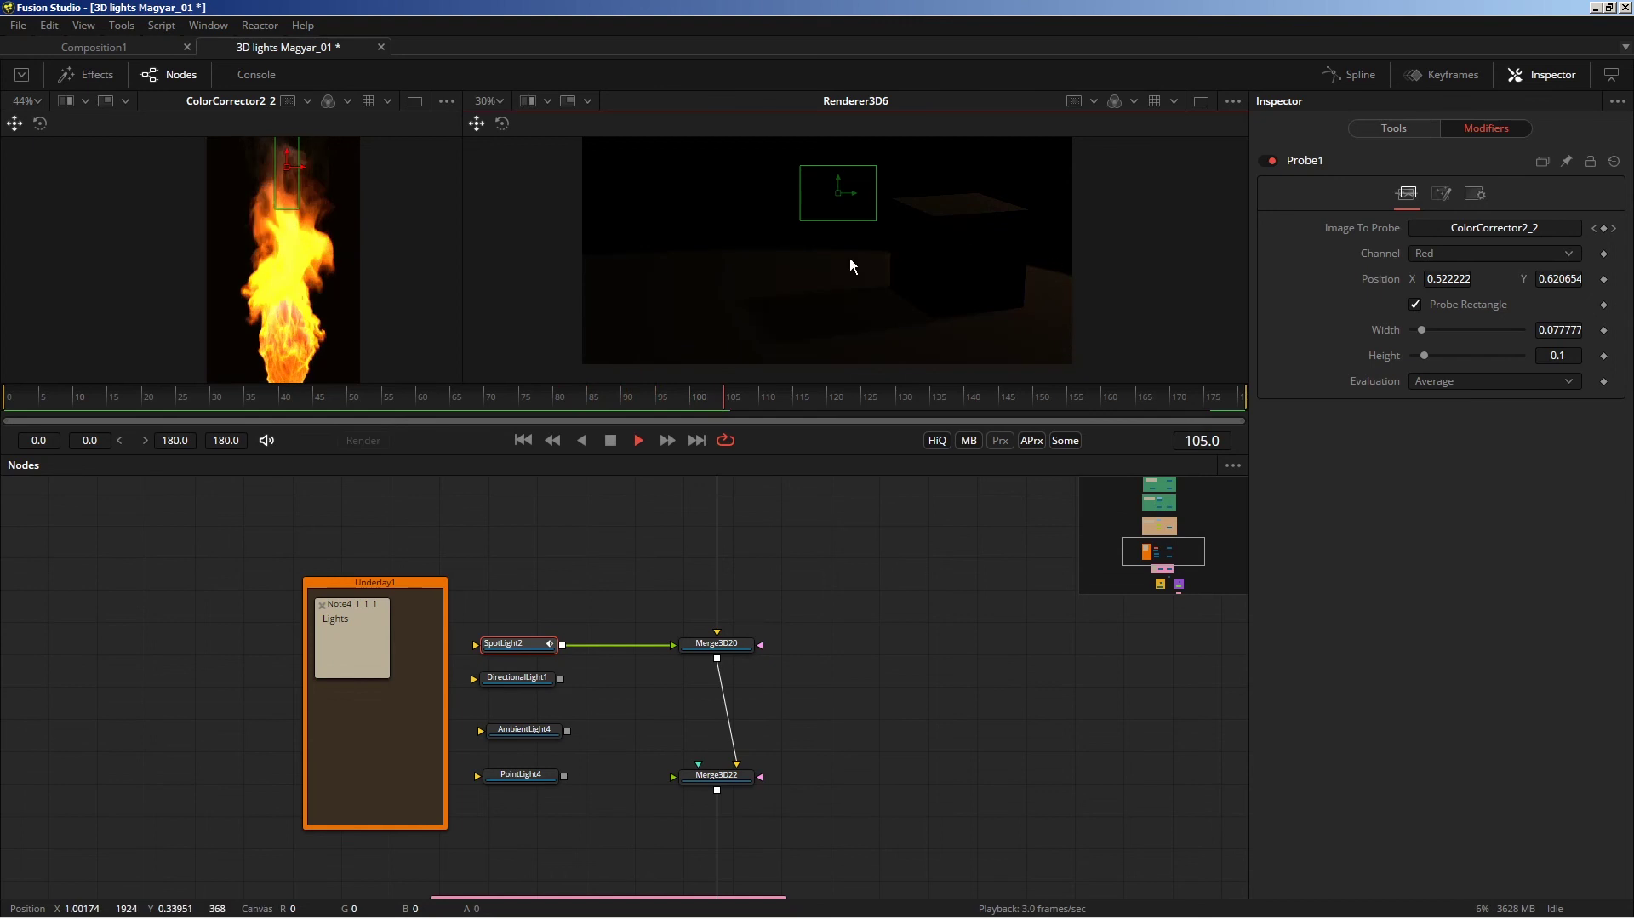